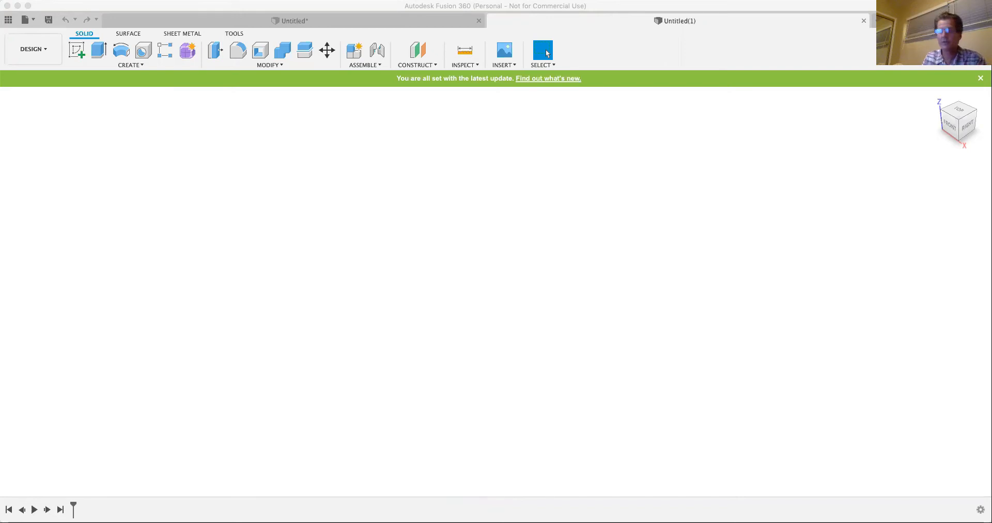
{"action": "left_click", "coordinate": [263, 132]}
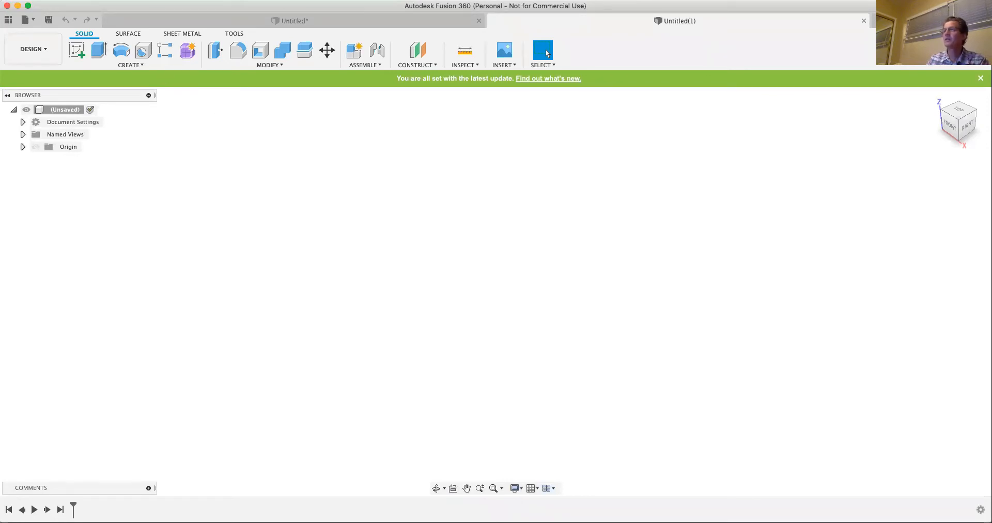
{"action": "left_click", "coordinate": [43, 0]}
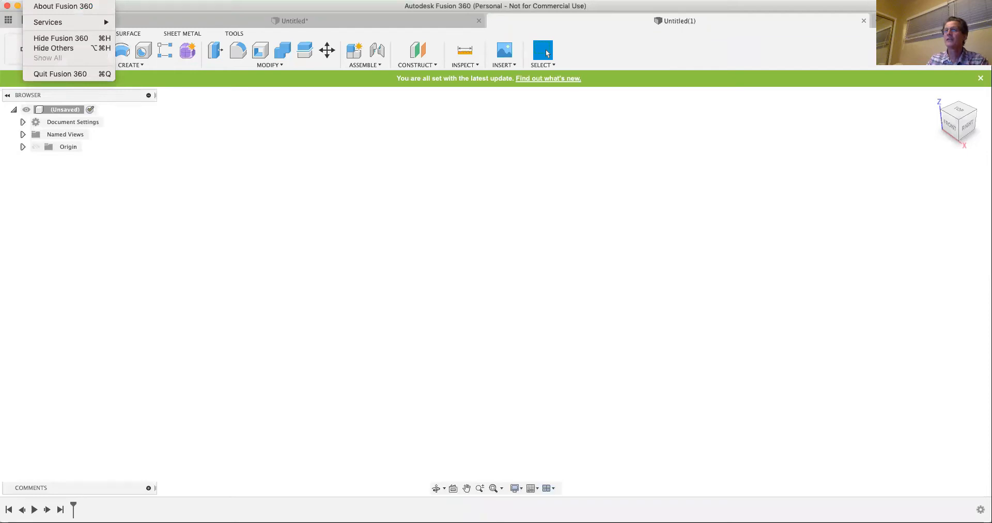
{"action": "mouse_move", "coordinate": [83, 0]}
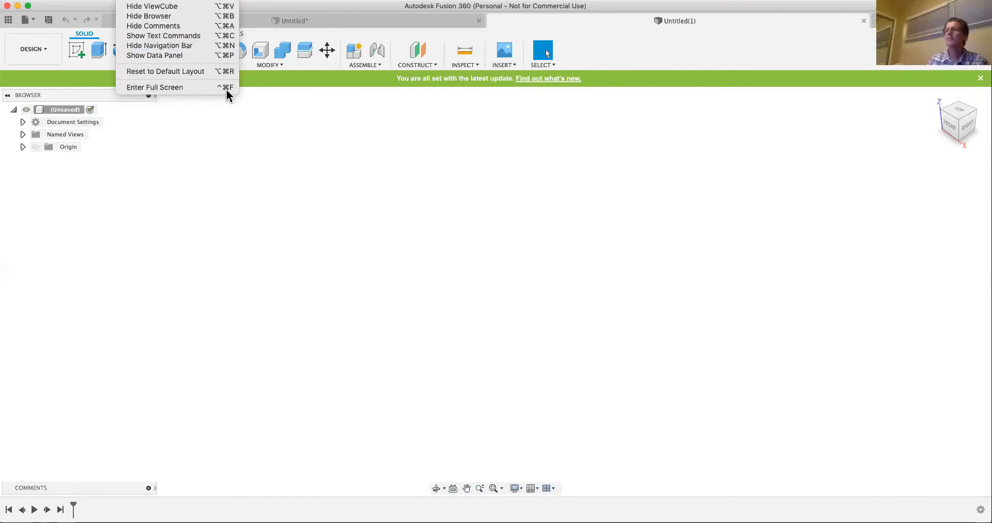
{"action": "left_click", "coordinate": [130, 149]}
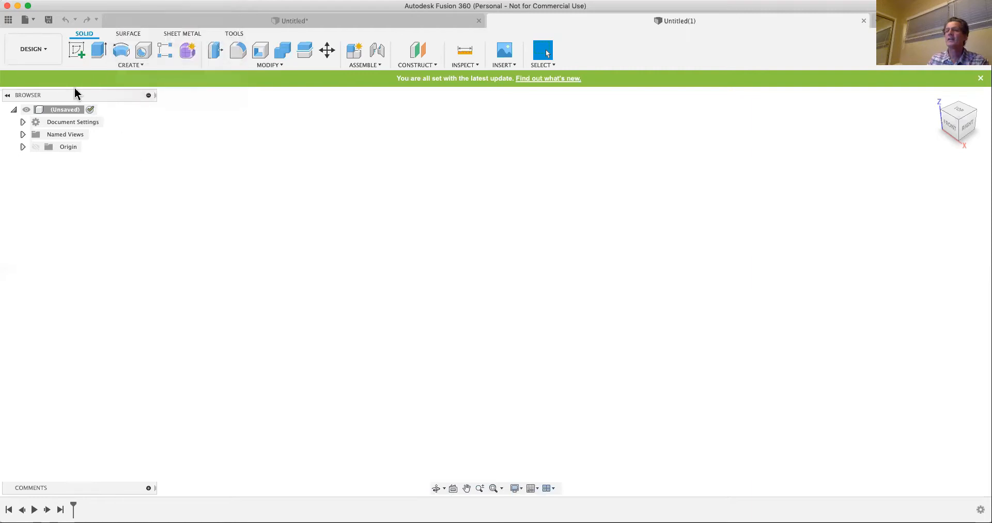
- Show the team's project data and expand the version details of the canvas test design
{"action": "left_click", "coordinate": [8, 21]}
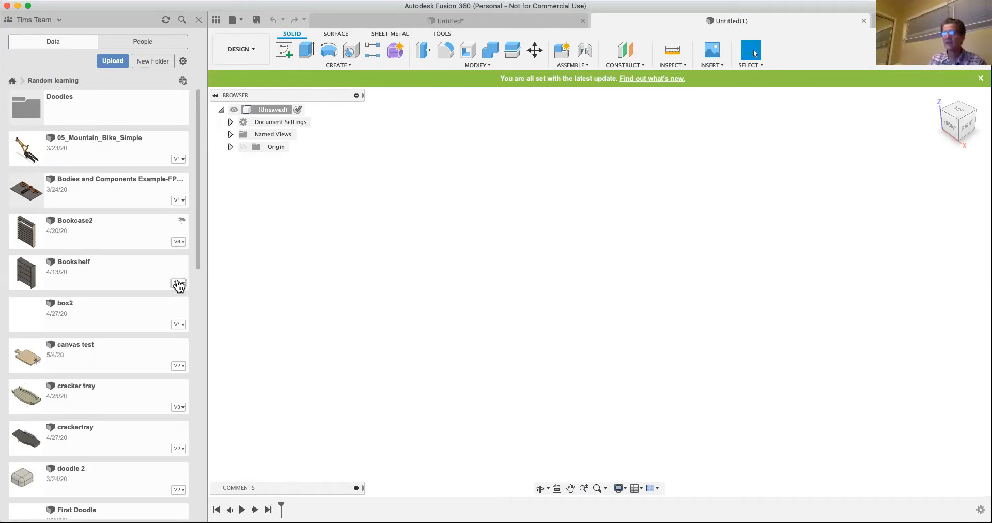
{"action": "left_click", "coordinate": [178, 367]}
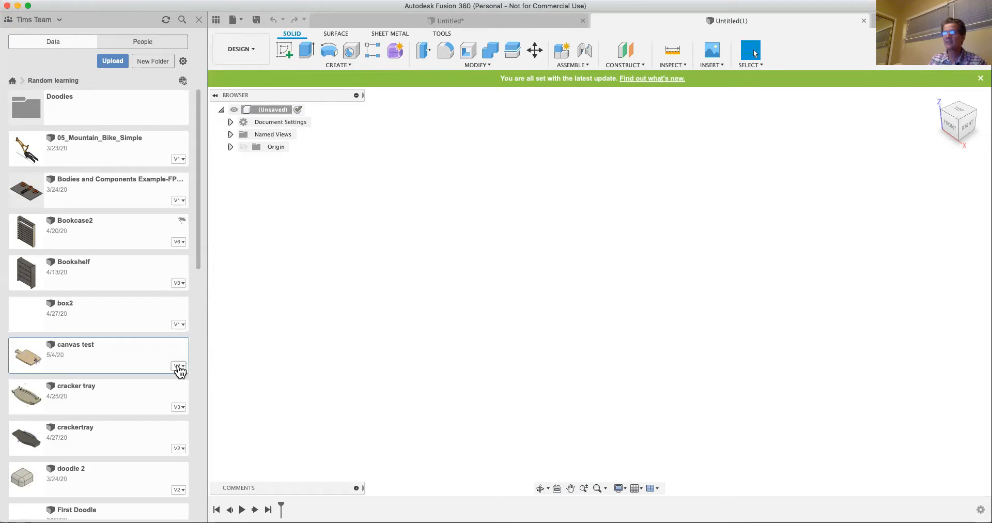
{"action": "scroll", "coordinate": [157, 410], "scroll_direction": "down", "scroll_amount": 5}
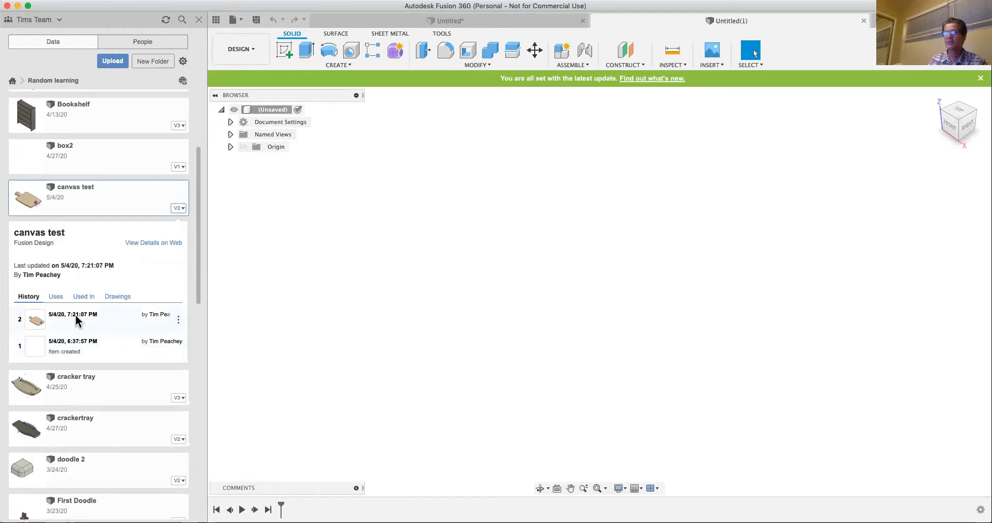
- Examine the actions available for canvas test versions 2 and 1, and check which designs it references
{"action": "left_click", "coordinate": [178, 320]}
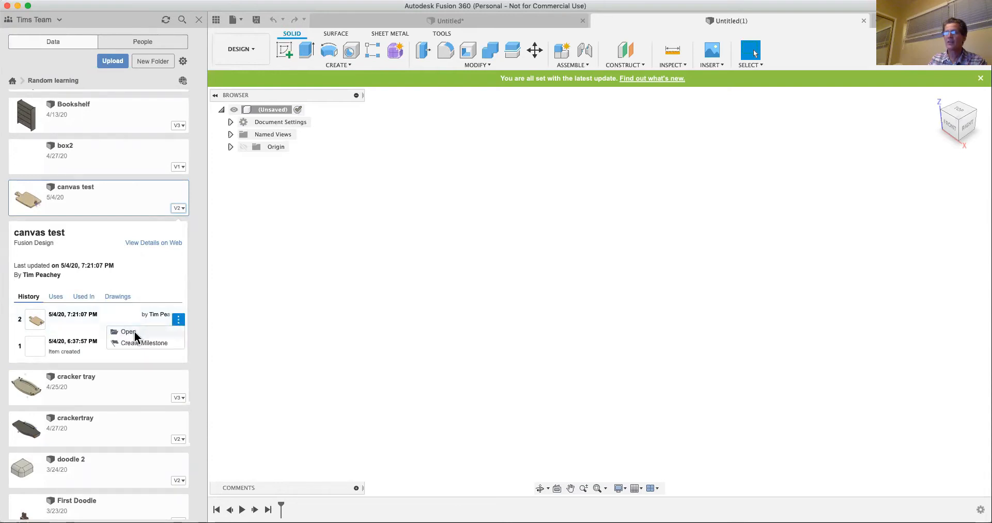
{"action": "left_click", "coordinate": [83, 349]}
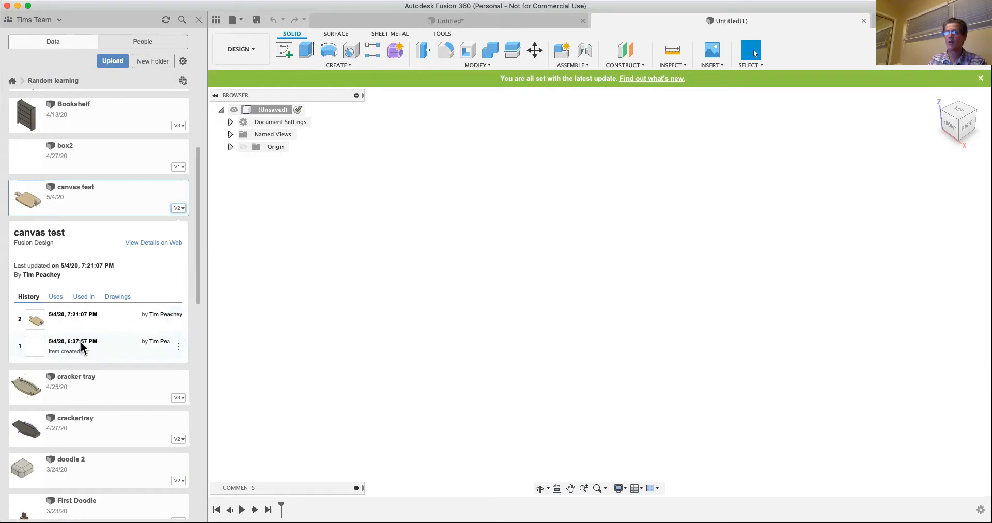
{"action": "left_click", "coordinate": [177, 346]}
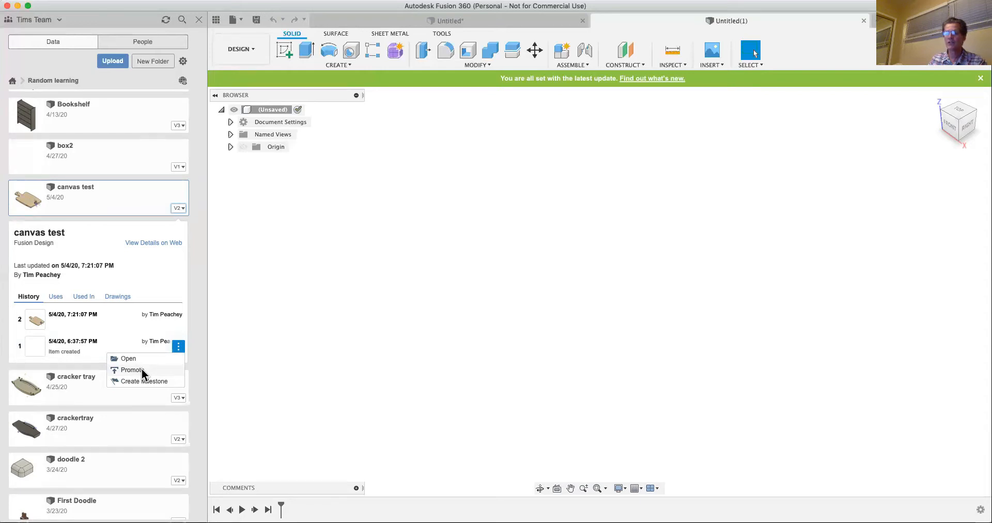
{"action": "left_click", "coordinate": [178, 345]}
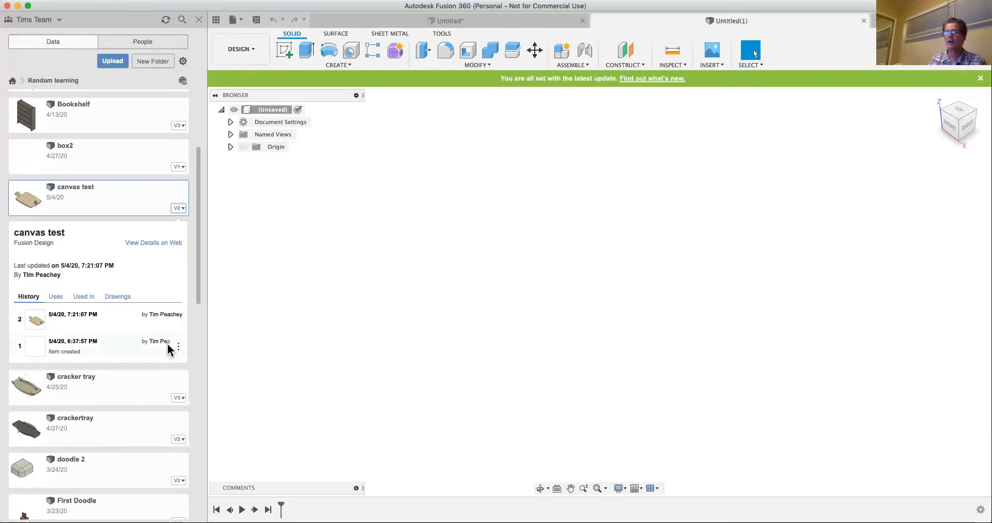
{"action": "left_click", "coordinate": [178, 345]}
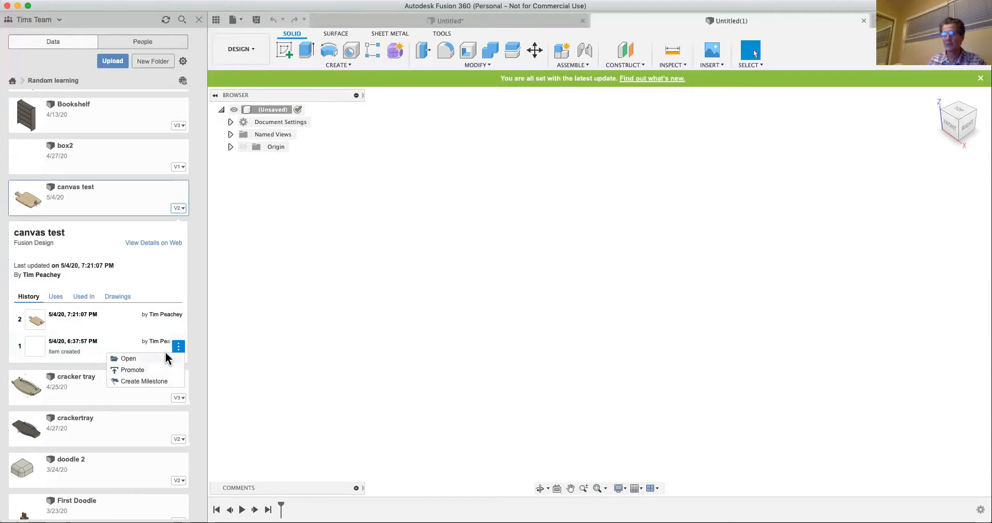
{"action": "left_click", "coordinate": [136, 326]}
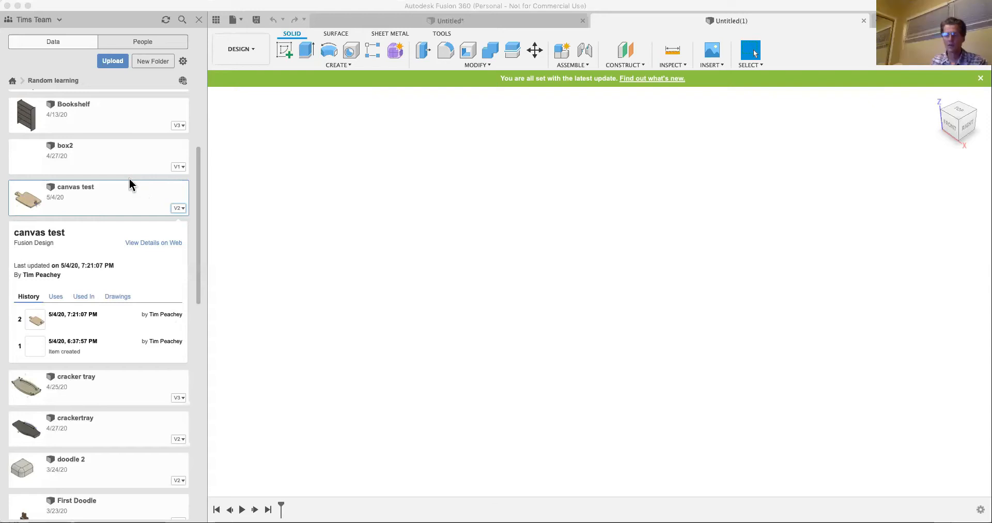
{"action": "left_click", "coordinate": [32, 298]}
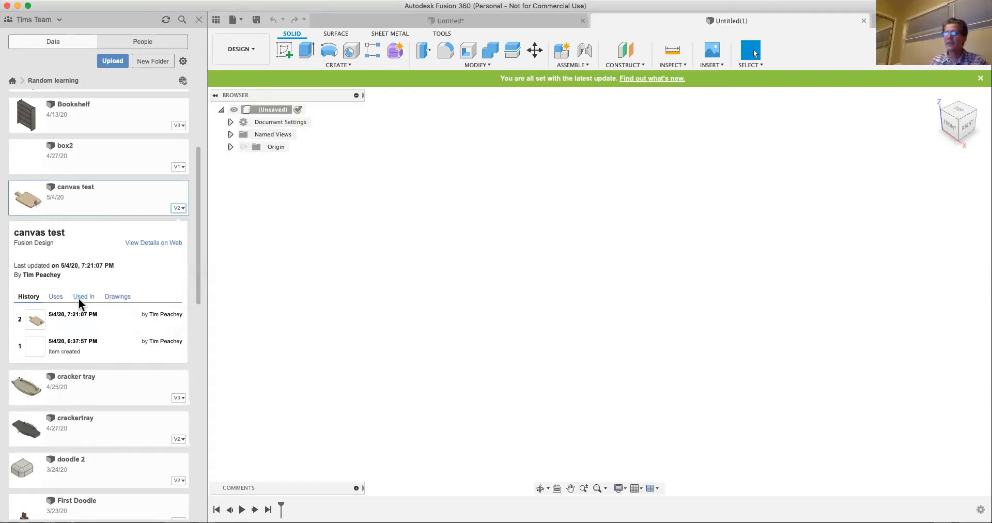
{"action": "left_click", "coordinate": [56, 298]}
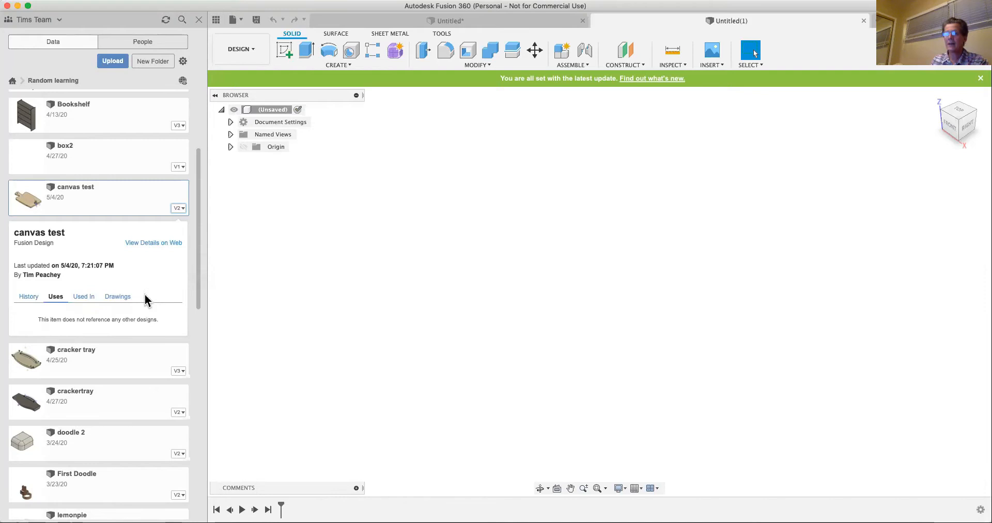
- Examine the version history of the P132-r1 design in the Random learning project
{"action": "scroll", "coordinate": [146, 297], "scroll_direction": "down", "scroll_amount": 5}
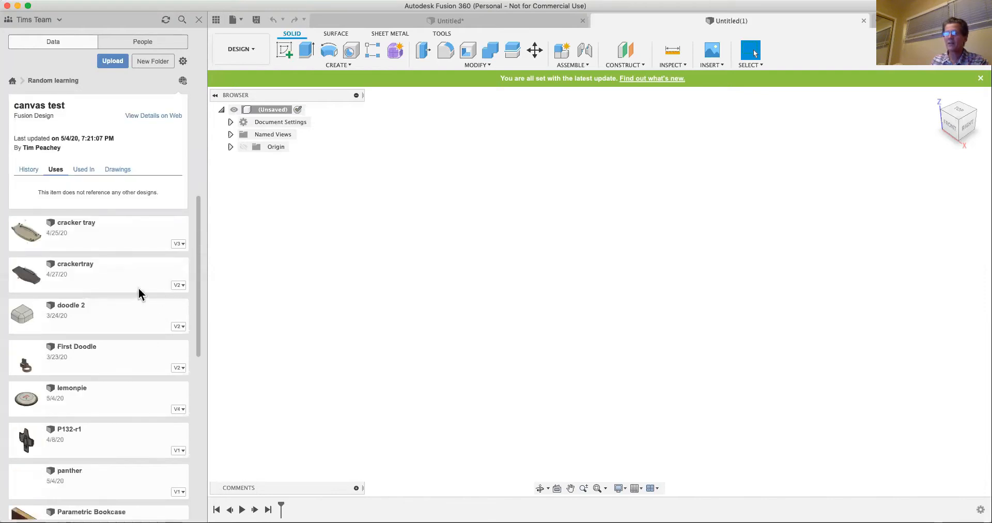
{"action": "scroll", "coordinate": [149, 370], "scroll_direction": "down", "scroll_amount": 9}
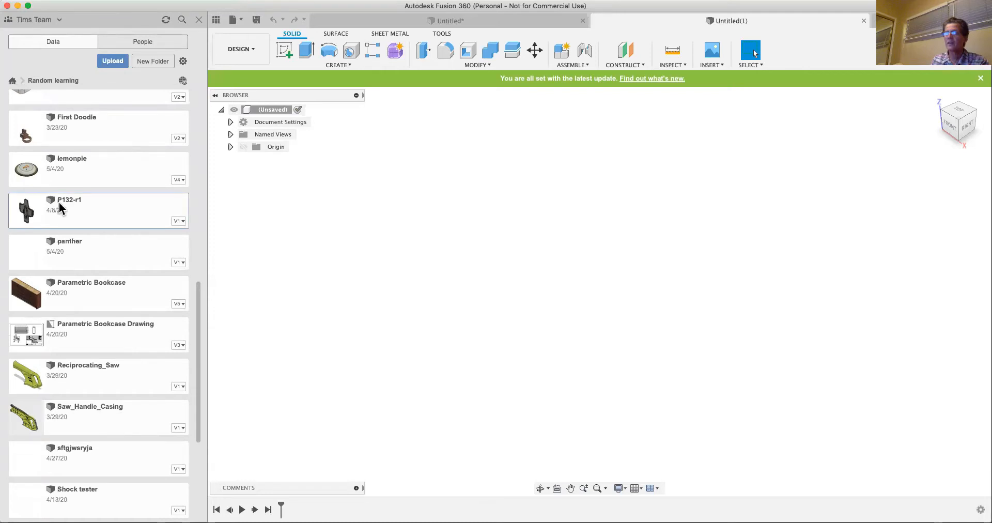
{"action": "left_click", "coordinate": [181, 224]}
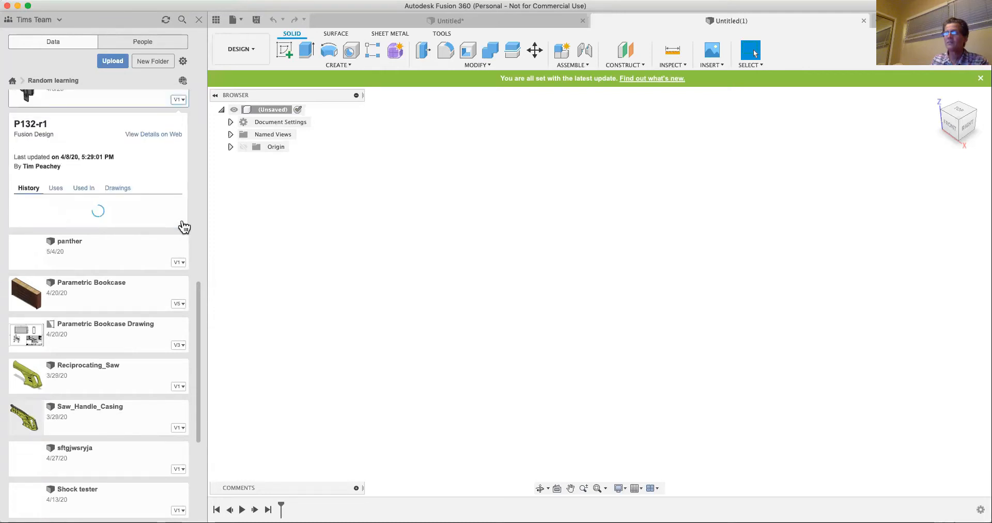
{"action": "scroll", "coordinate": [141, 335], "scroll_direction": "down", "scroll_amount": 2}
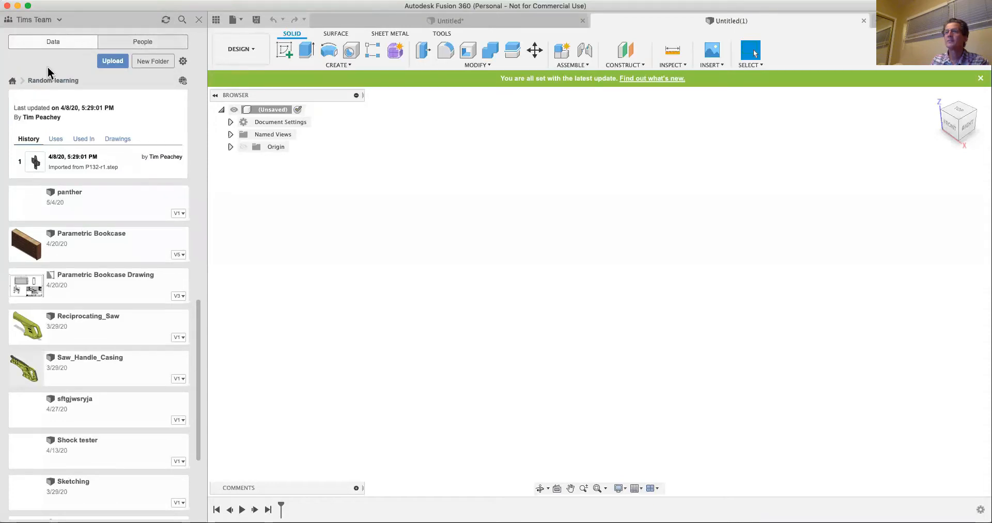
- Open the jkp3-md-v6_asm design from the CAD Tests project
{"action": "left_click", "coordinate": [11, 82]}
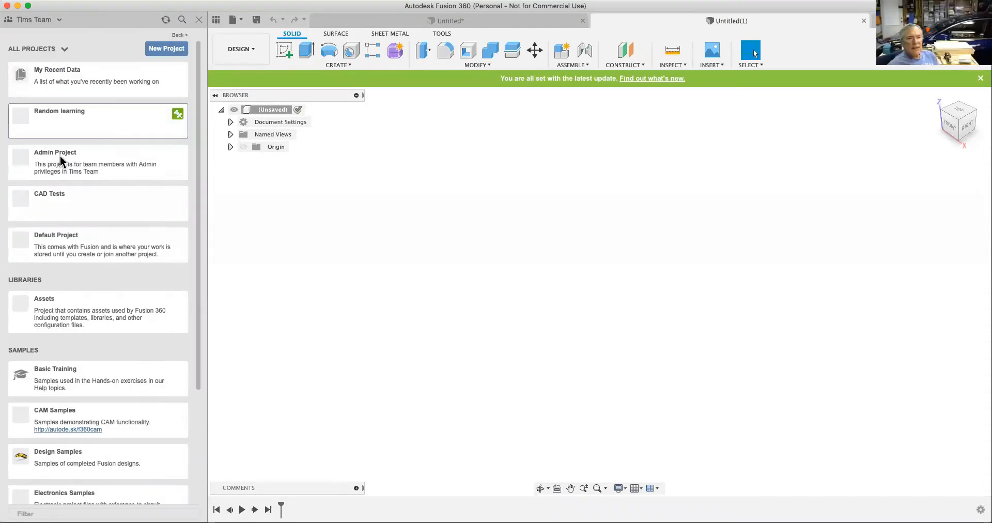
{"action": "left_click", "coordinate": [54, 195]}
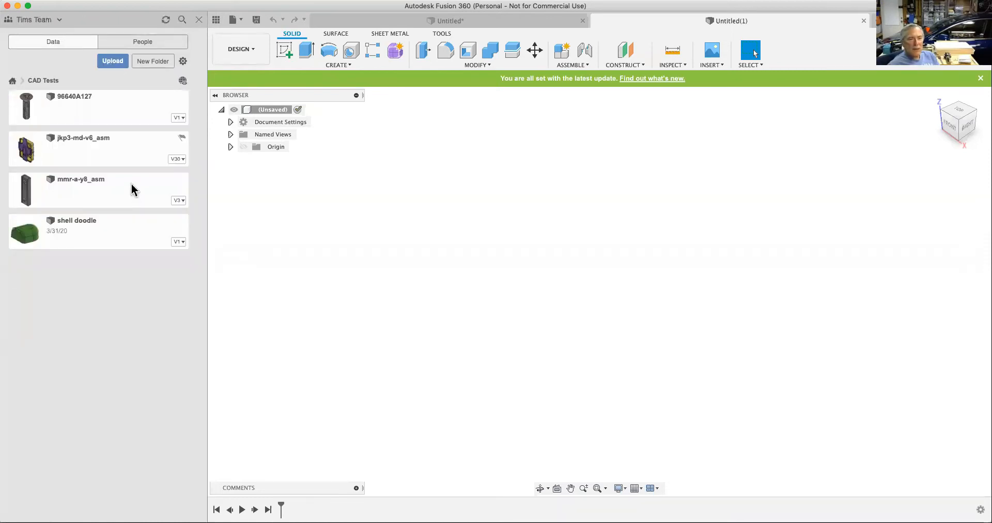
{"action": "double_click", "coordinate": [88, 138]}
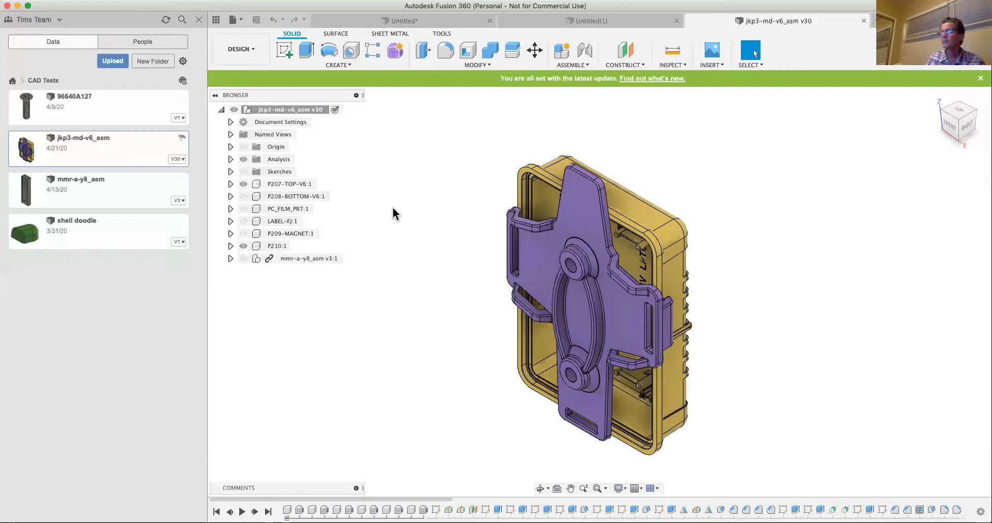
- Make the P209-MAGNET:1 component visible in the jkp3-md-v6_asm assembly
{"action": "left_click", "coordinate": [282, 235]}
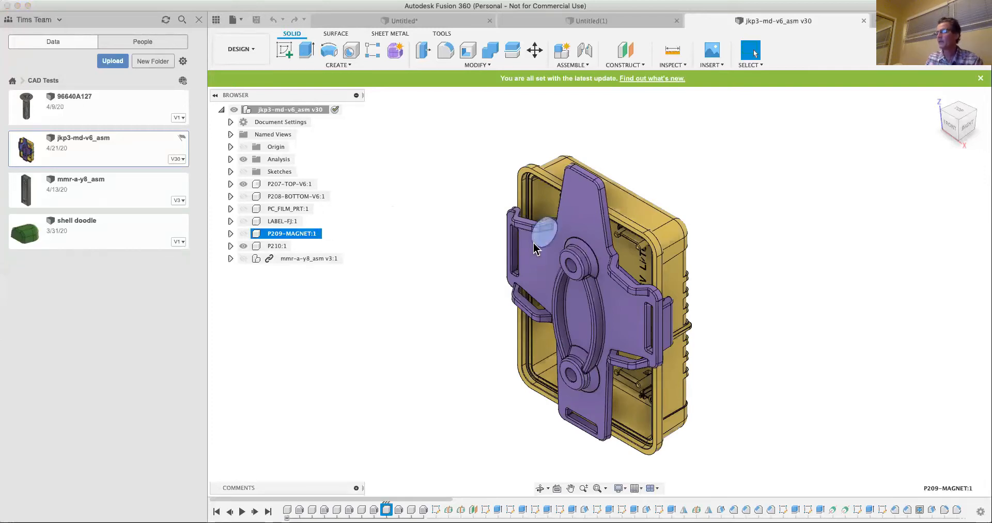
{"action": "middle_click_drag", "start_coordinate": [542, 233], "coordinate": [505, 243], "text": "shift"}
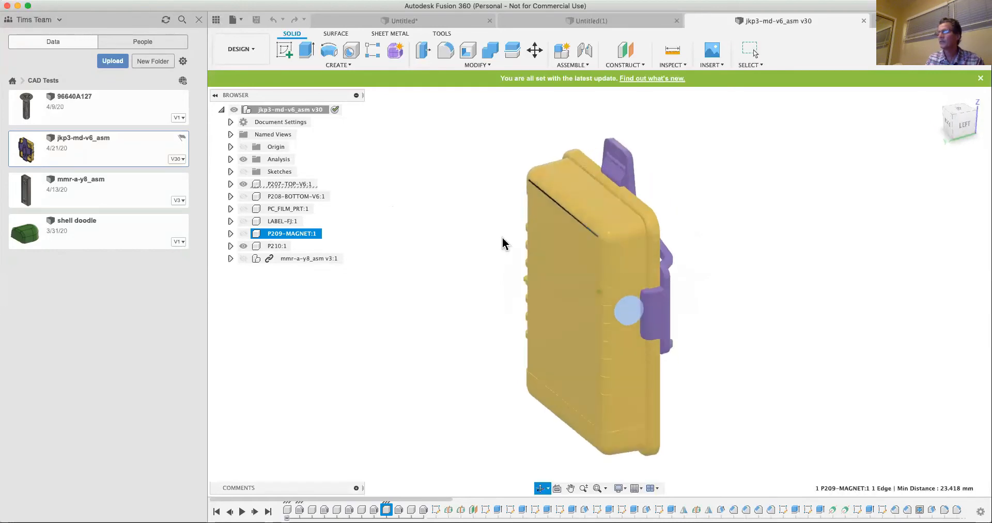
{"action": "left_click", "coordinate": [244, 233]}
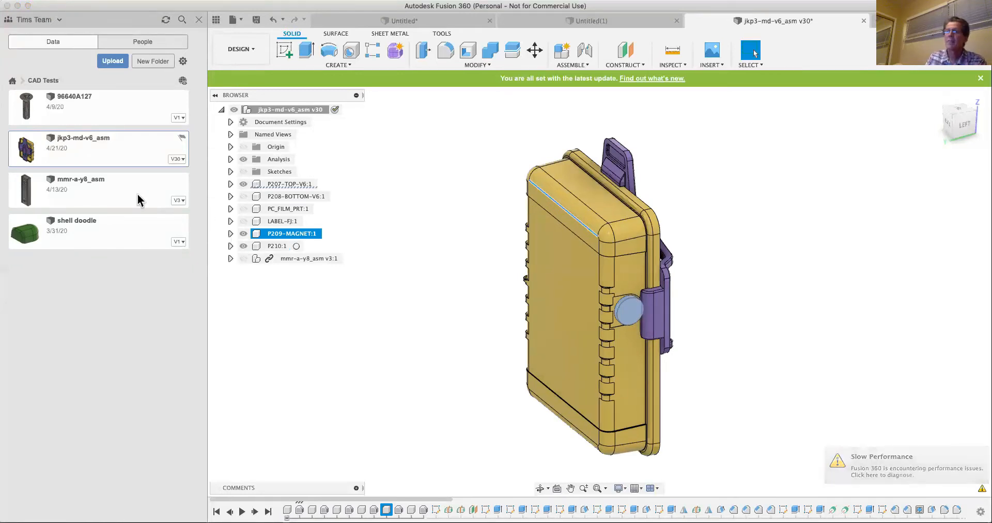
- Examine jkp3-md-v6_asm's version history, the designs it uses, the designs it is used in, and its drawings
{"action": "left_click", "coordinate": [184, 160]}
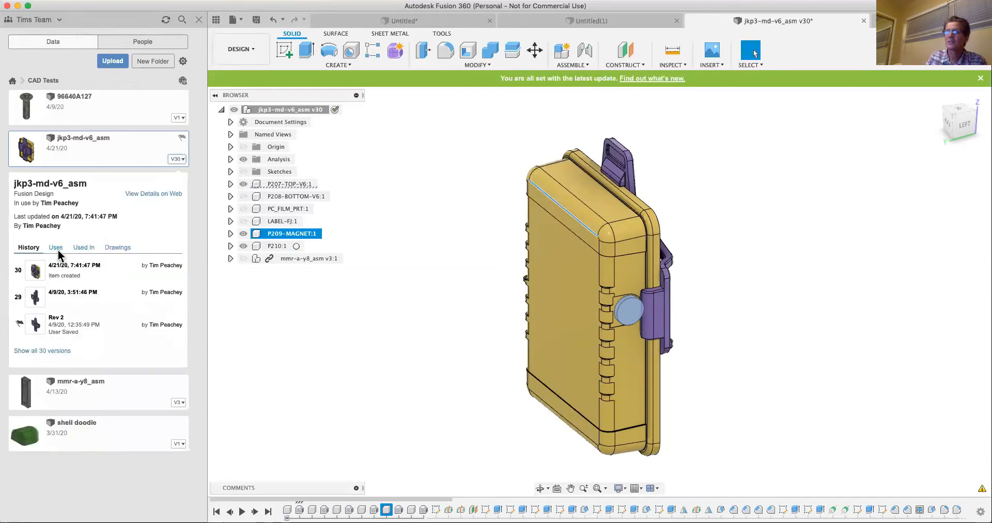
{"action": "left_click", "coordinate": [56, 249]}
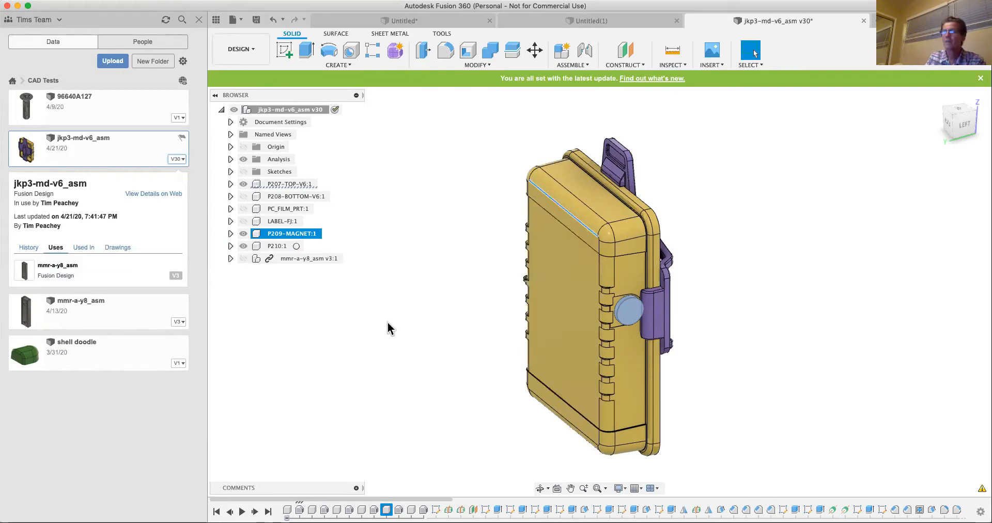
{"action": "left_click", "coordinate": [84, 249]}
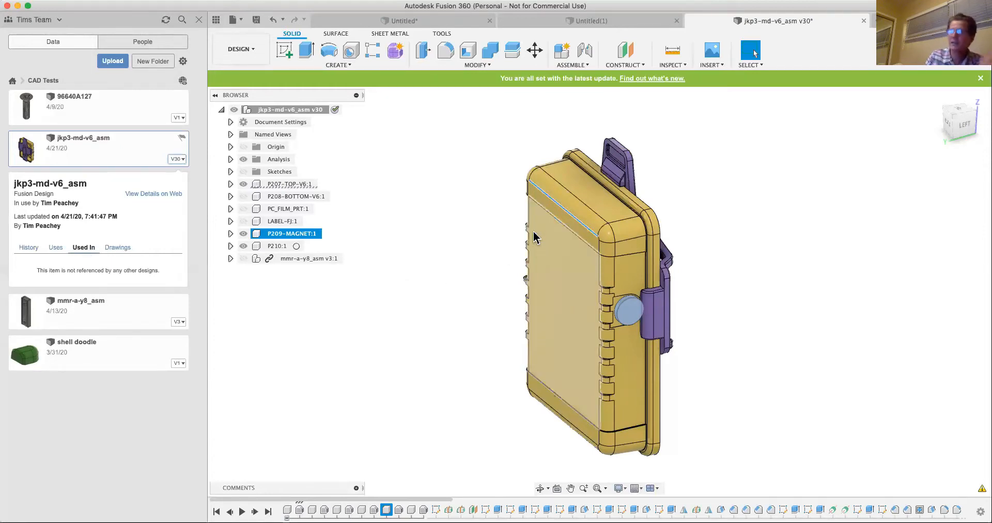
{"action": "left_click", "coordinate": [572, 217]}
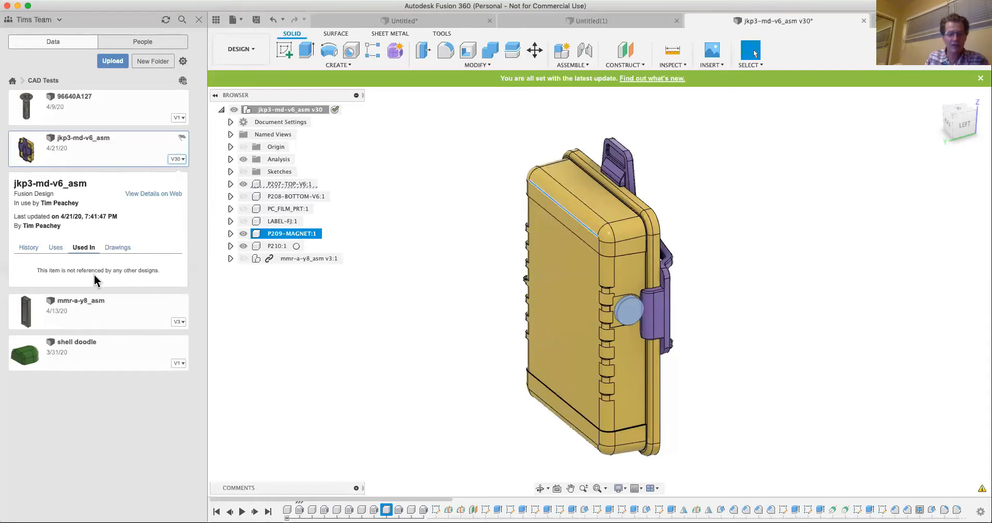
{"action": "left_click", "coordinate": [119, 248]}
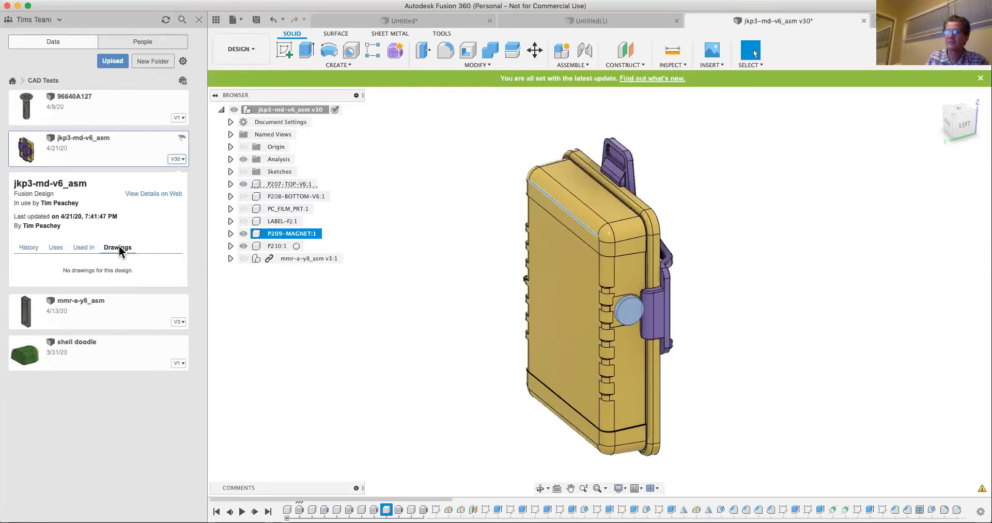
{"action": "left_click", "coordinate": [58, 313]}
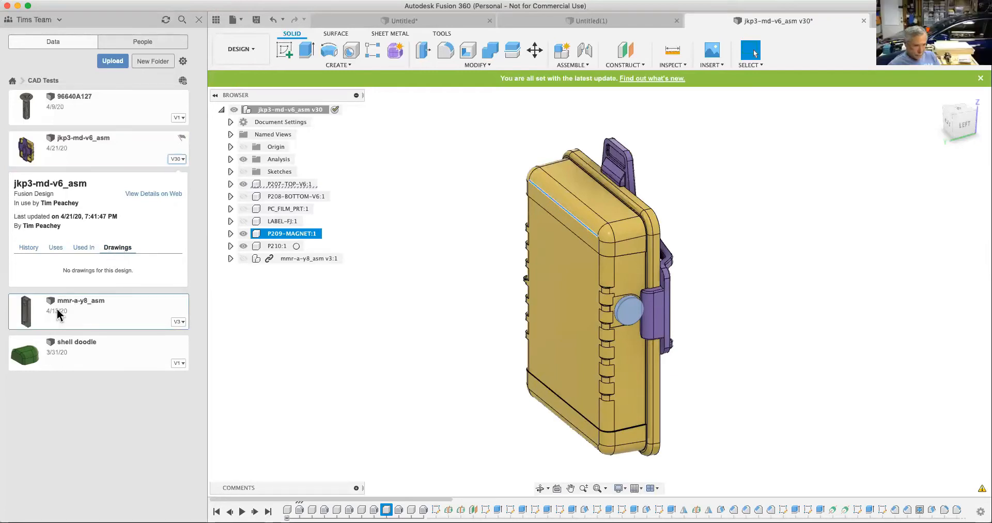
{"action": "left_click", "coordinate": [56, 248]}
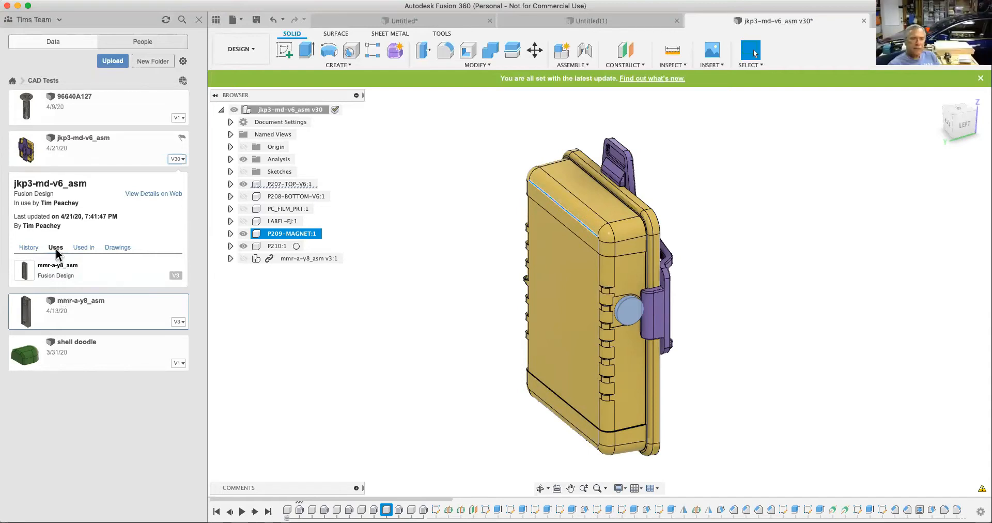
{"action": "left_click", "coordinate": [88, 247]}
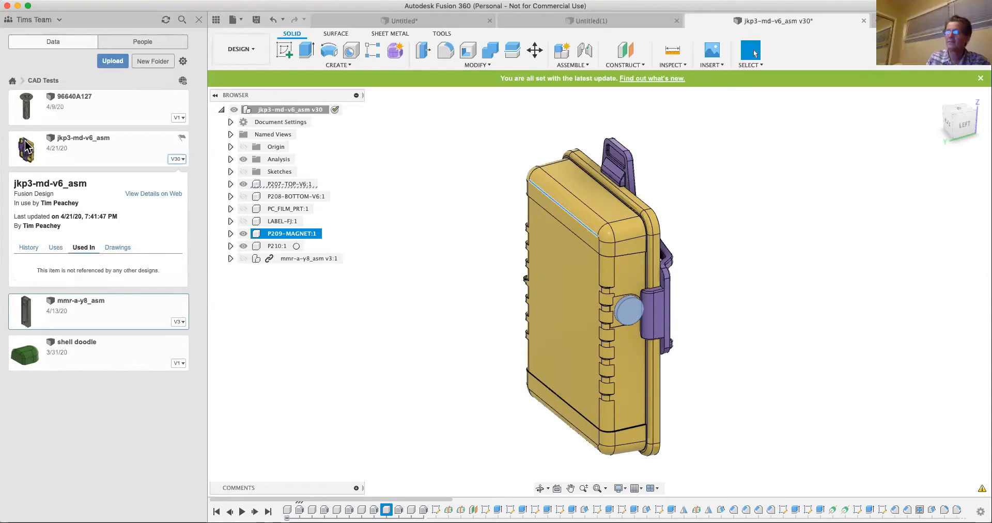
- Open the mmr-a-y8_asm design from the CAD Tests project and expand its version details
{"action": "double_click", "coordinate": [80, 309]}
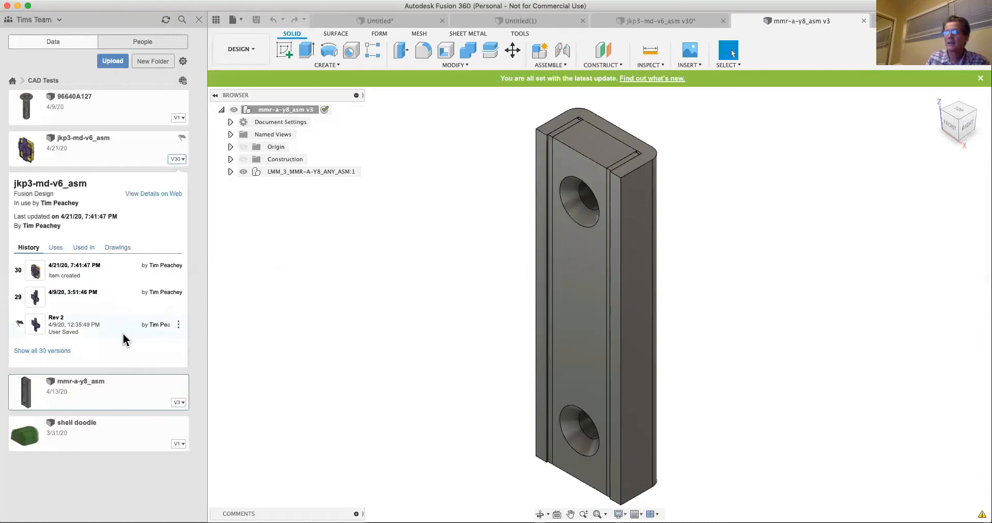
{"action": "left_click", "coordinate": [181, 404]}
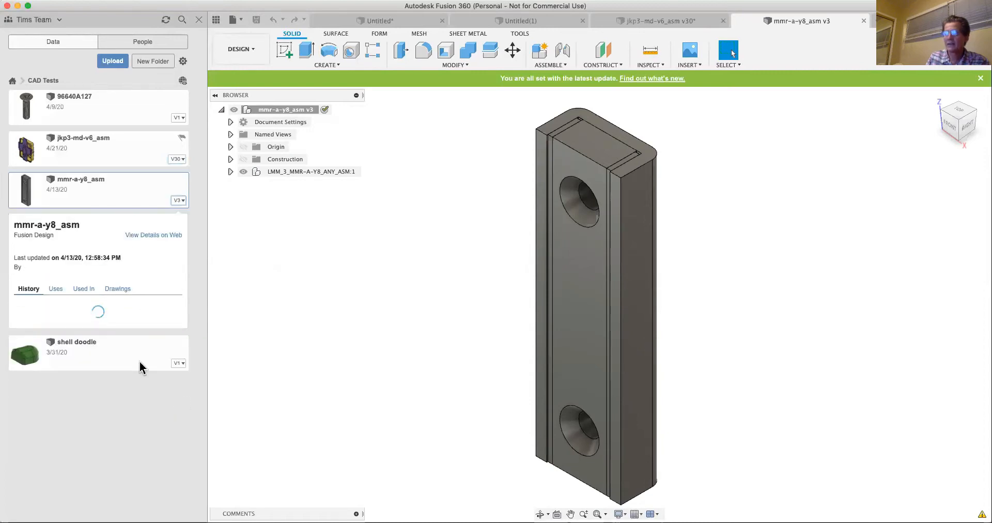
- Check which designs mmr-a-y8_asm is used in, with the mmr-a-y8_asm design active
{"action": "left_click", "coordinate": [84, 290]}
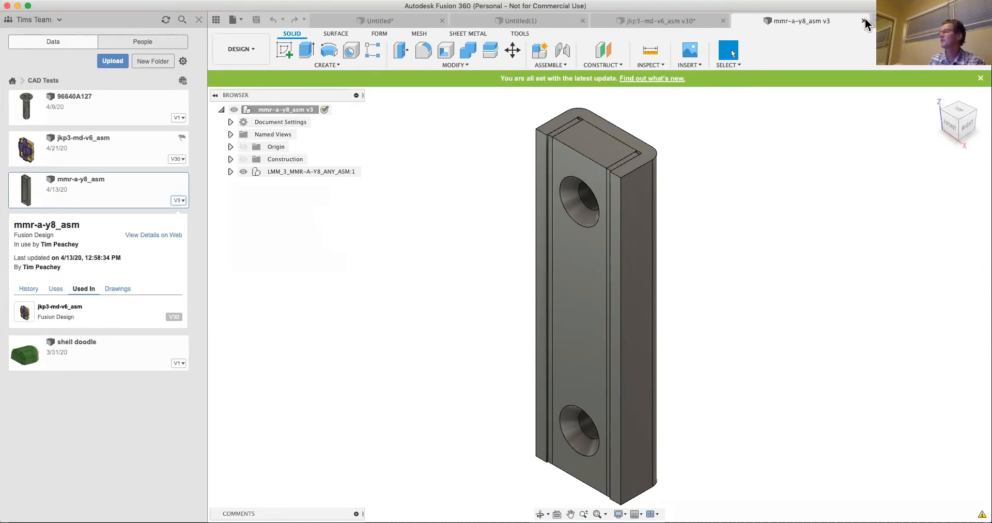
{"action": "left_click", "coordinate": [536, 22]}
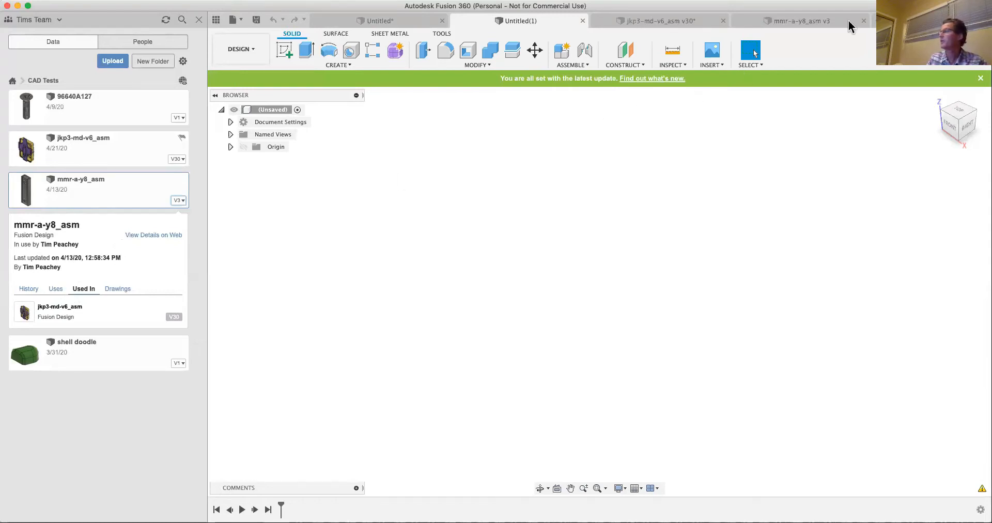
{"action": "left_click", "coordinate": [827, 23]}
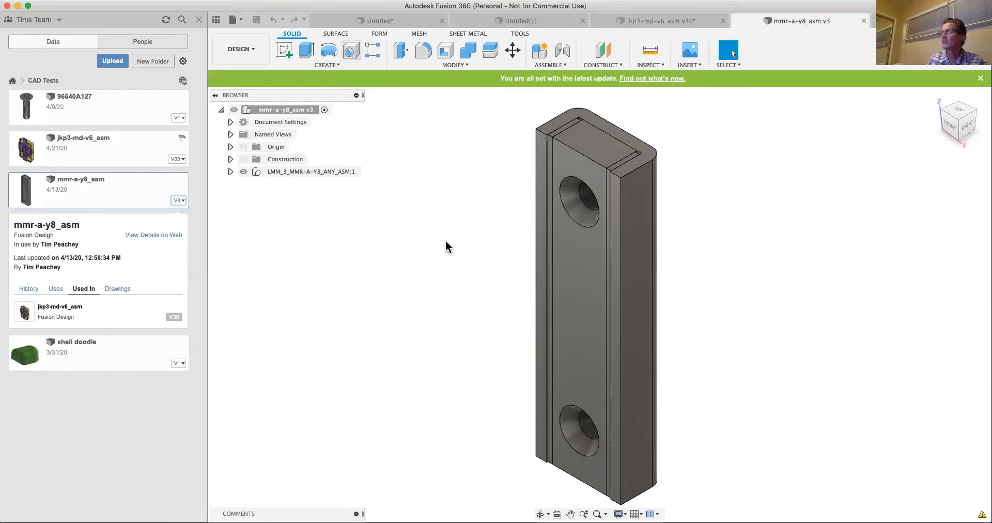
- Place a tapped hole with a depth of .5 in midway between the two countersunk holes and set its thread size to 10.0 mm
{"action": "key", "text": "h"}
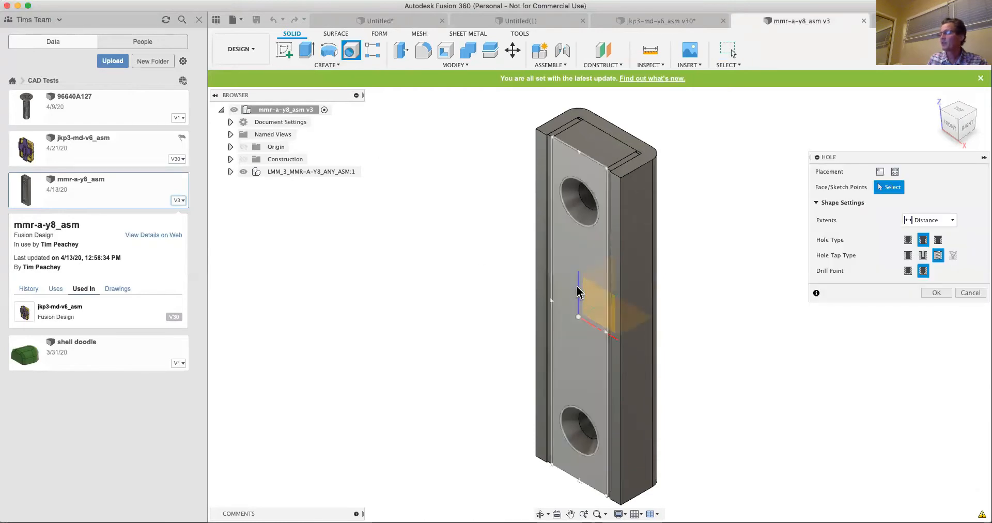
{"action": "left_click", "coordinate": [577, 292]}
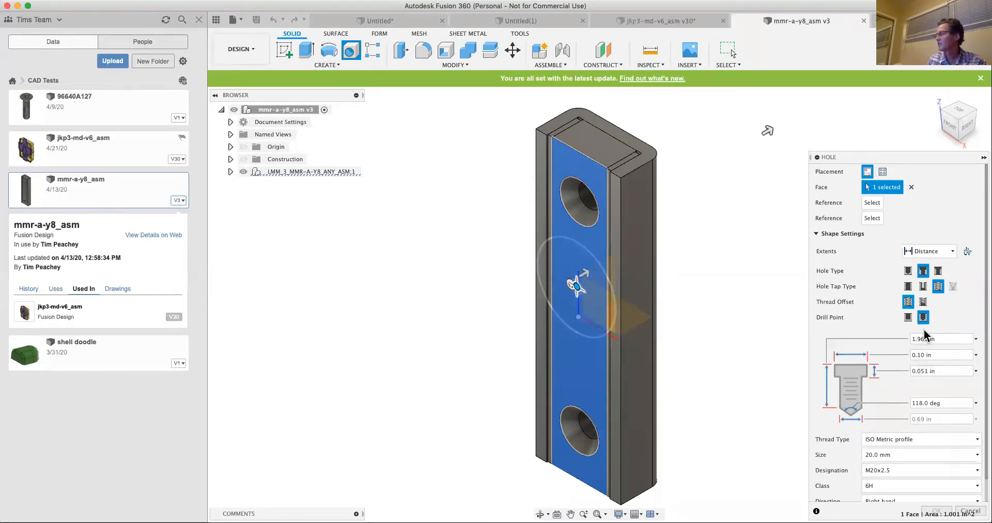
{"action": "left_click", "coordinate": [940, 338]}
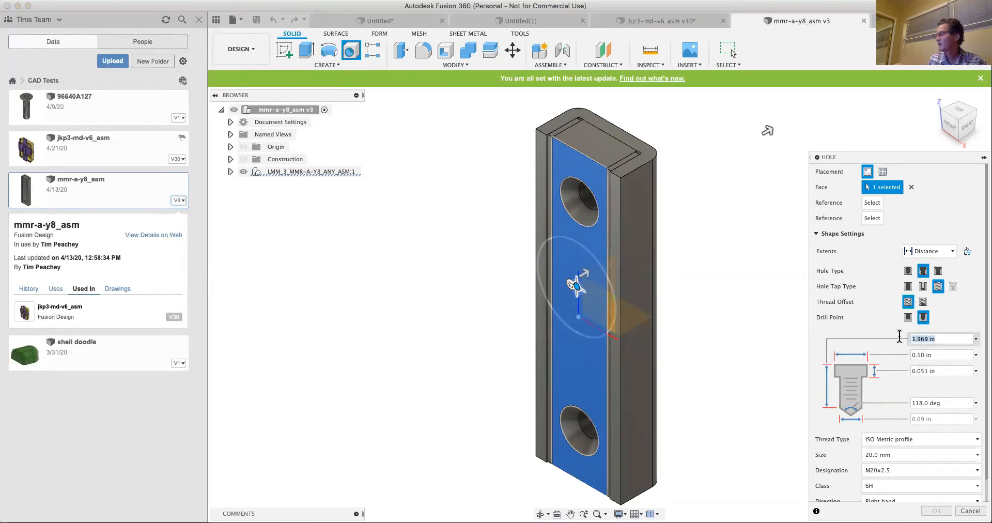
{"action": "type", "text": ".5"}
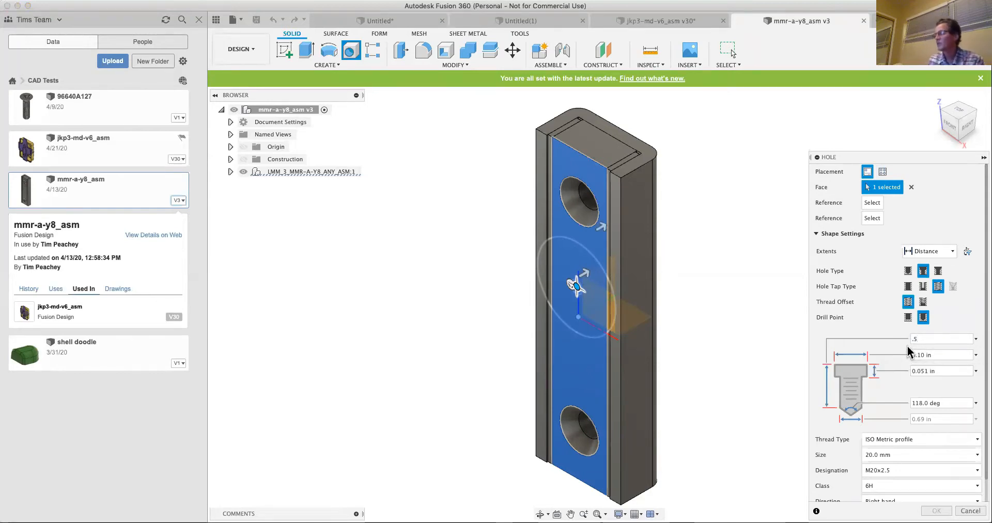
{"action": "scroll", "coordinate": [909, 371], "scroll_direction": "down", "scroll_amount": 1}
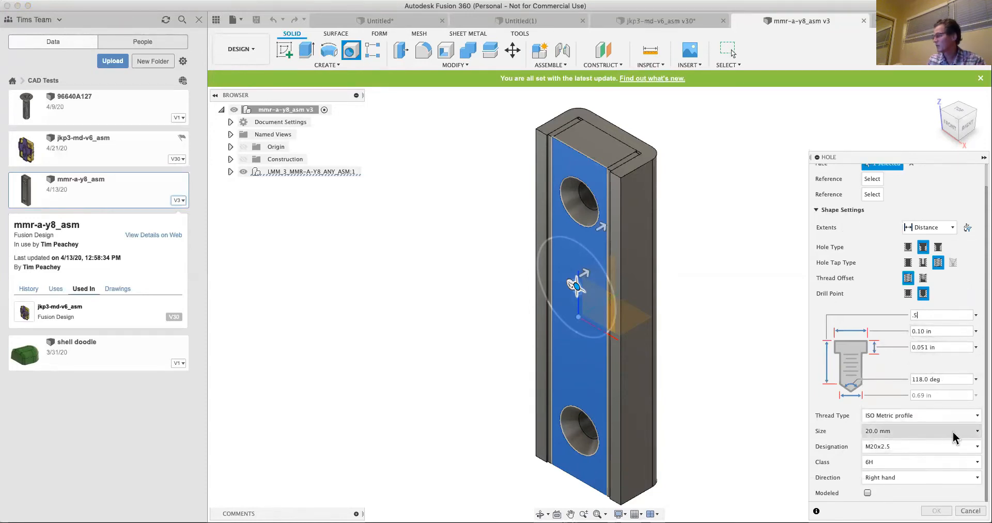
{"action": "left_click", "coordinate": [977, 430]}
{"action": "scroll", "coordinate": [901, 465], "scroll_direction": "up", "scroll_amount": 3}
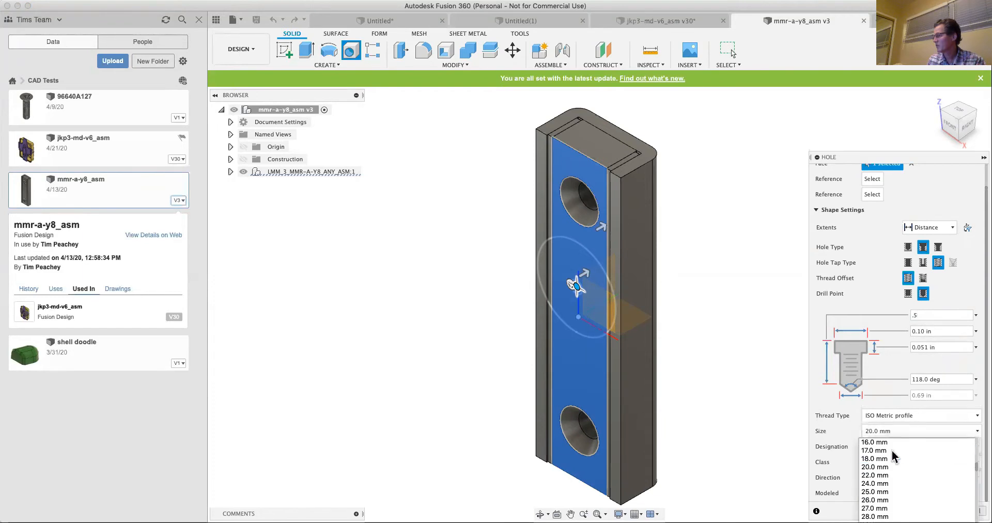
{"action": "left_click", "coordinate": [880, 476]}
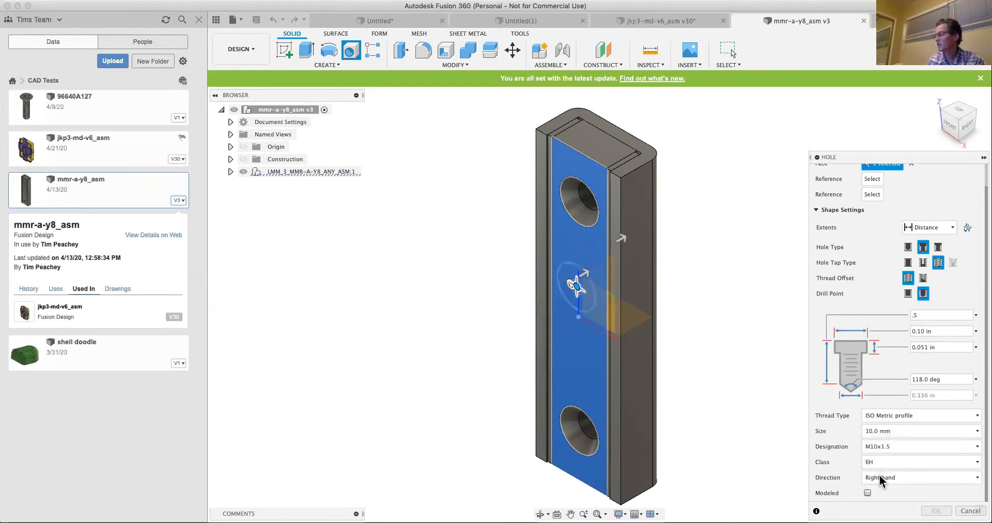
- Set the hole depth to 2 in, change the hole type to simple, and create the M10x1.5 hole
{"action": "left_click", "coordinate": [923, 315]}
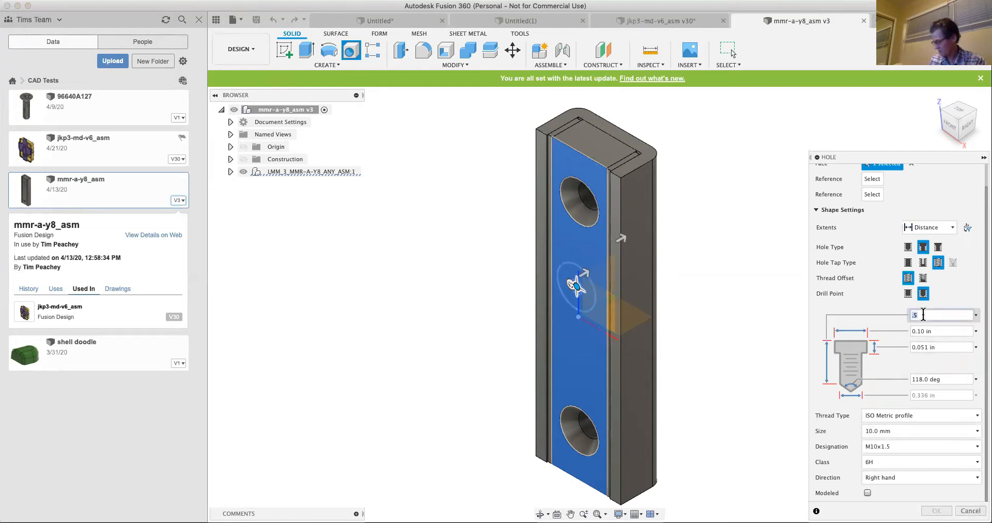
{"action": "type", "text": "2"}
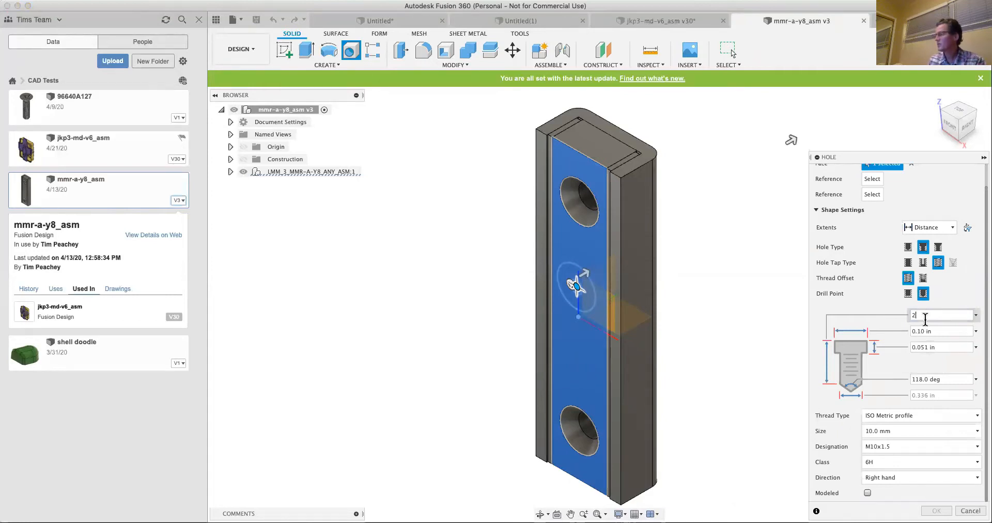
{"action": "left_click", "coordinate": [924, 461]}
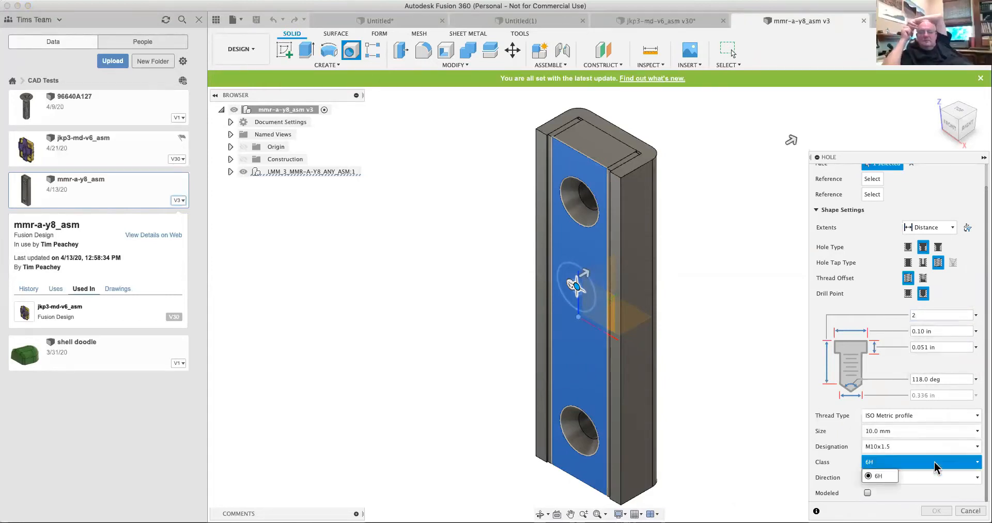
{"action": "left_click", "coordinate": [917, 482]}
{"action": "left_click", "coordinate": [954, 480]}
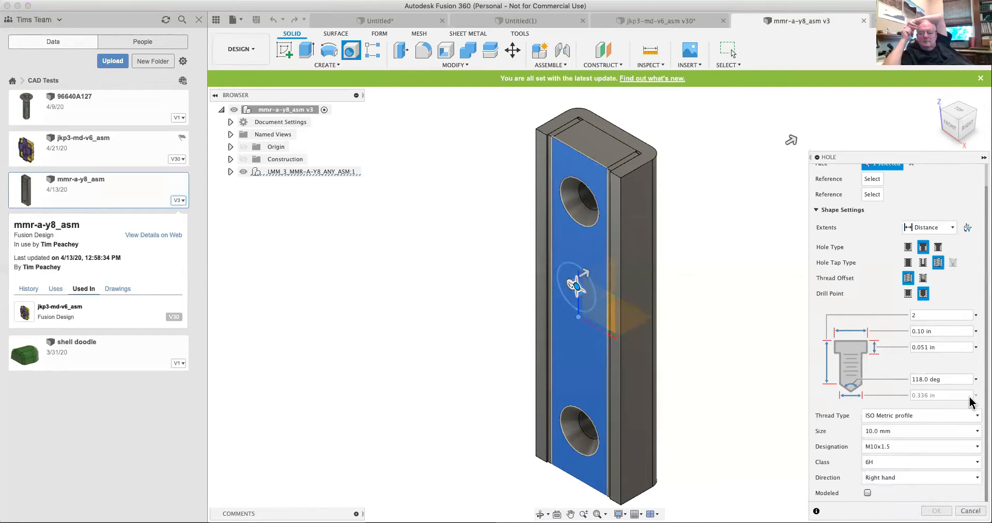
{"action": "scroll", "coordinate": [948, 331], "scroll_direction": "up", "scroll_amount": 1}
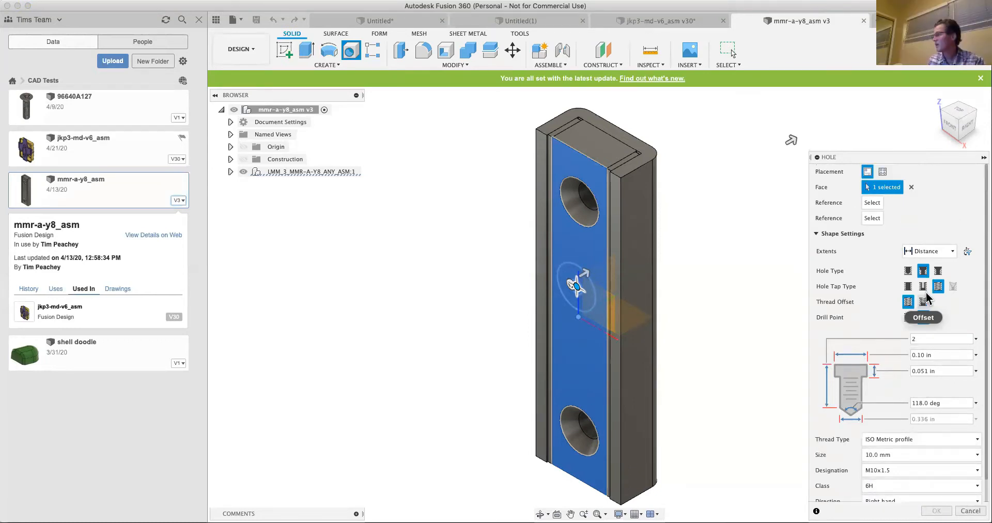
{"action": "left_click", "coordinate": [912, 271]}
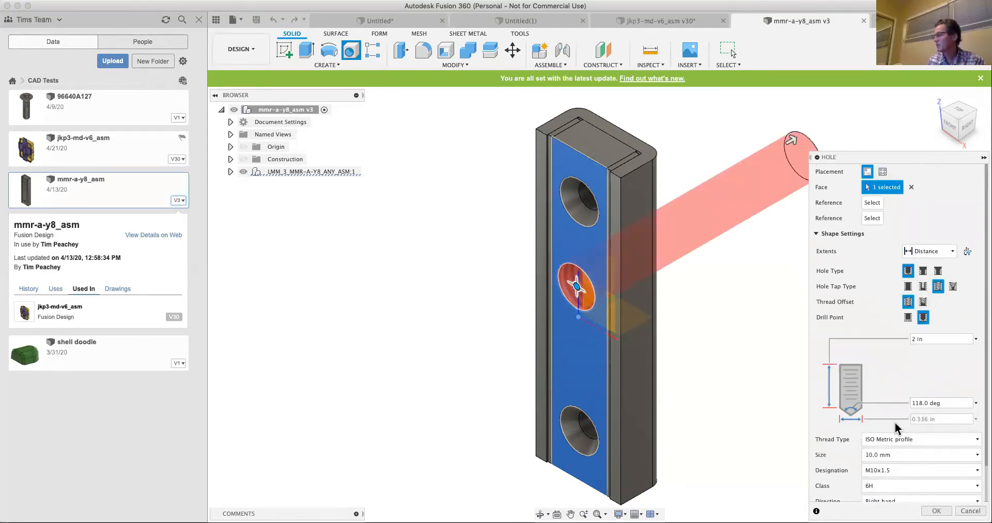
{"action": "left_click", "coordinate": [933, 510]}
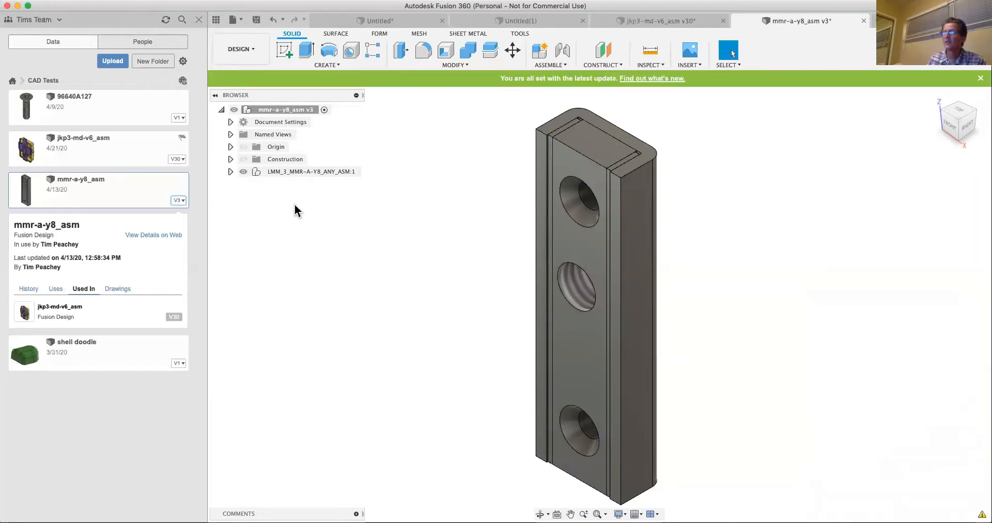
- Return to jkp3-md-v6_asm, show its linked mmr-a-y8_asm component, and check that component's version history
{"action": "left_click", "coordinate": [101, 139]}
{"action": "double_click", "coordinate": [101, 144]}
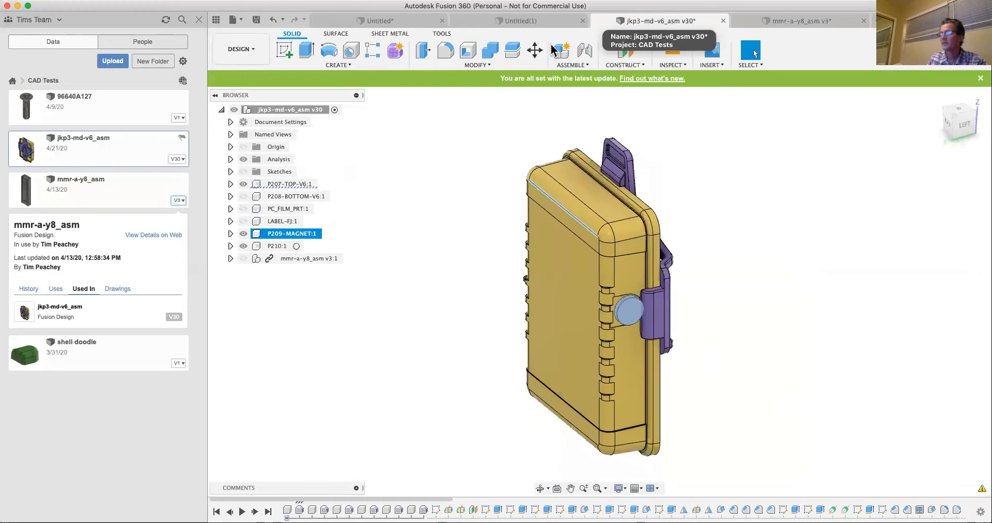
{"action": "left_click", "coordinate": [244, 258]}
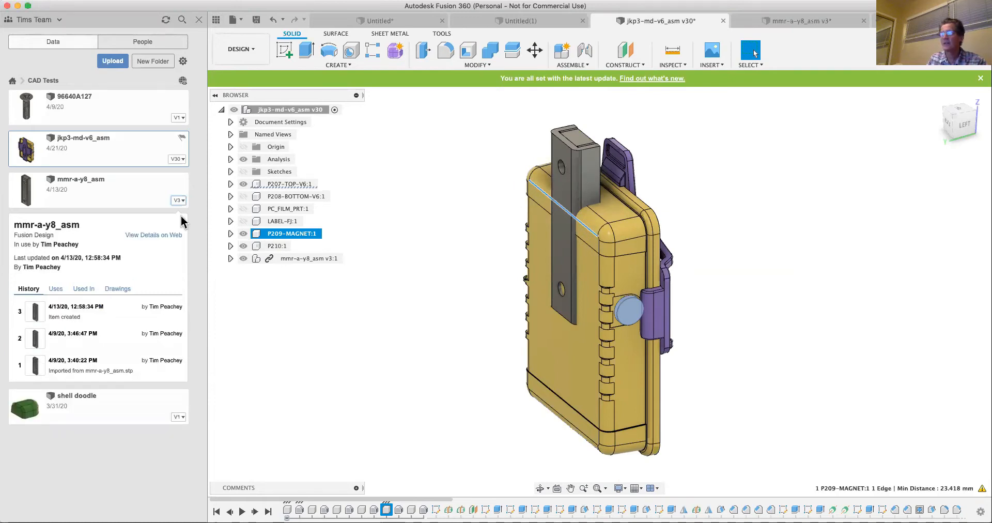
{"action": "left_click", "coordinate": [80, 179]}
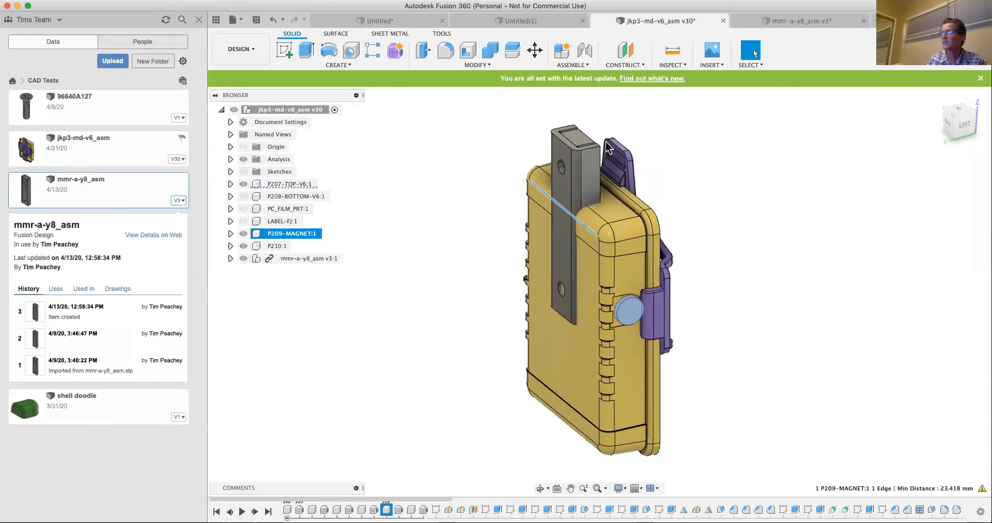
- Save the modified mmr-a-y8_asm design with the version description "test hole"
{"action": "left_click", "coordinate": [810, 21]}
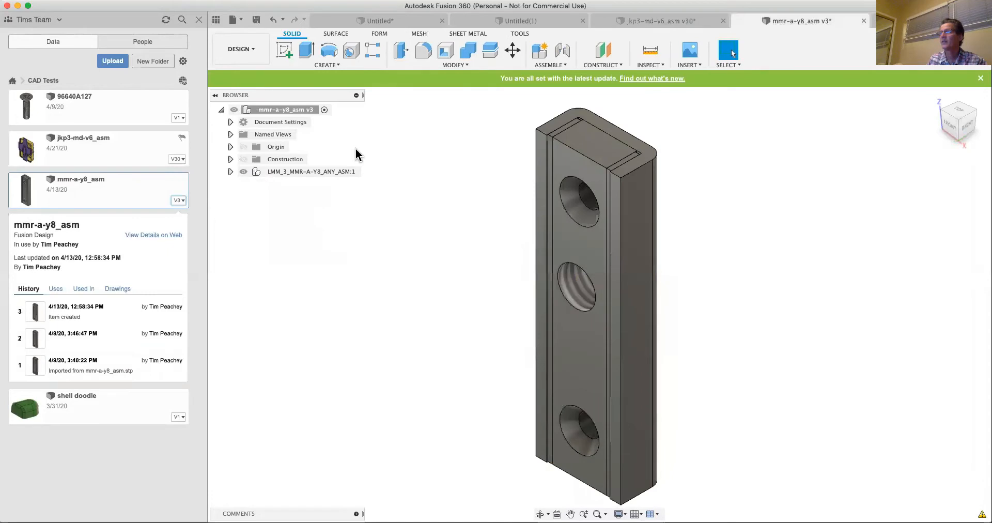
{"action": "left_click", "coordinate": [256, 20]}
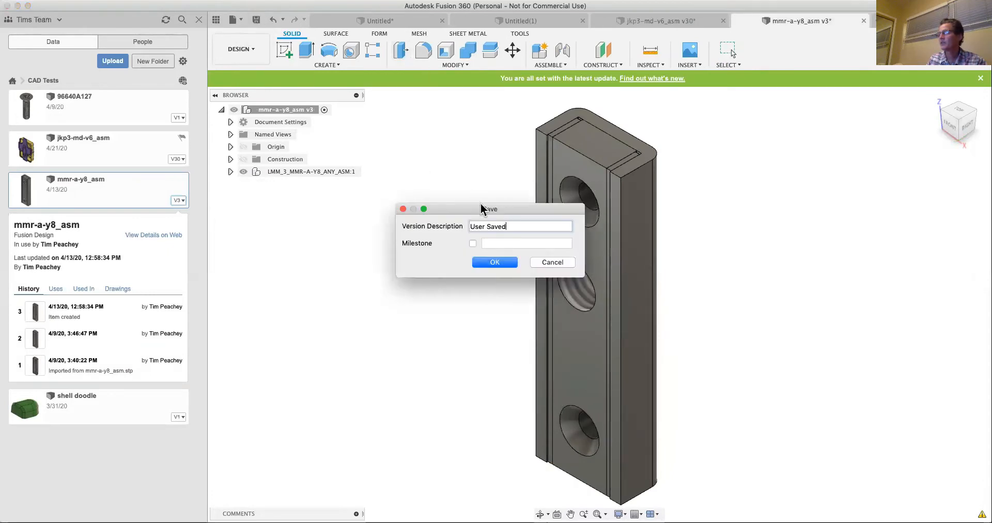
{"action": "triple_click", "coordinate": [493, 226]}
{"action": "type", "text": "te"}
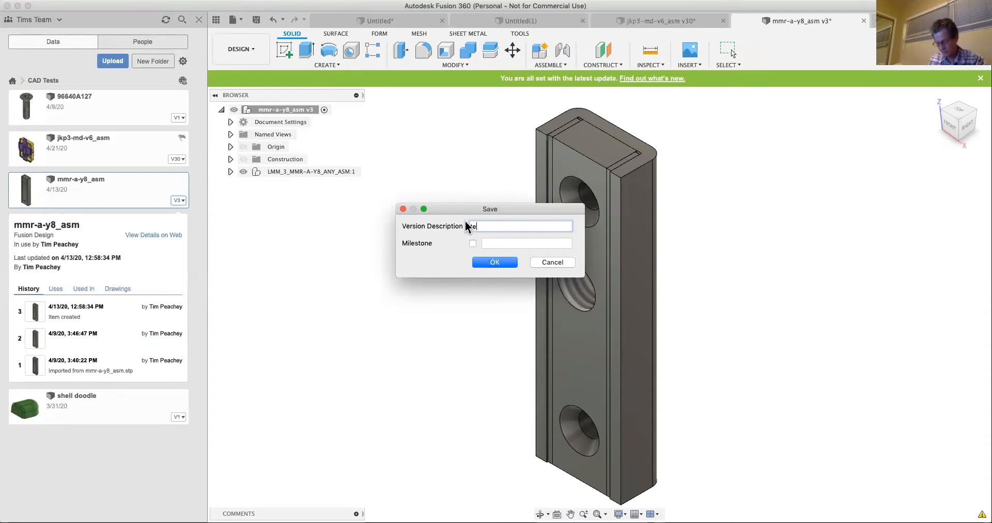
{"action": "type", "text": "st hole"}
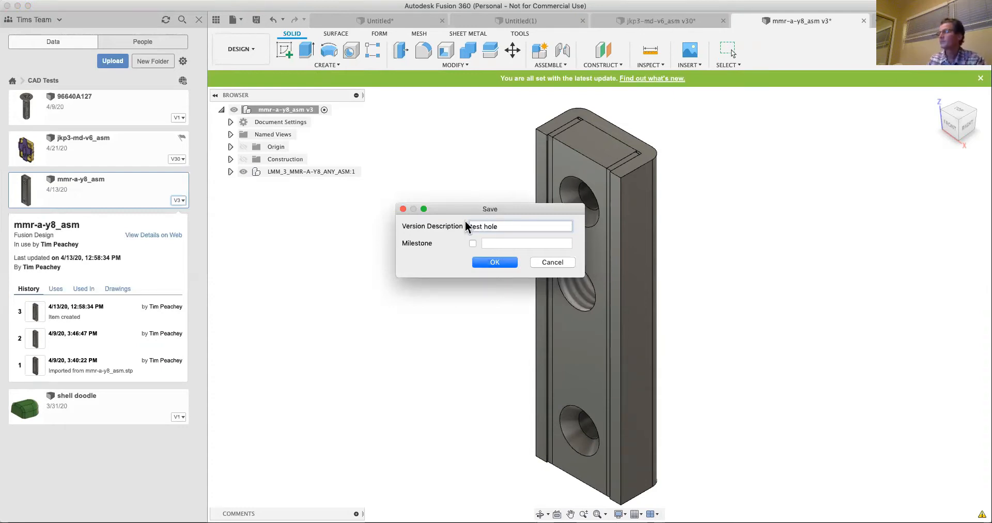
{"action": "left_click", "coordinate": [487, 262]}
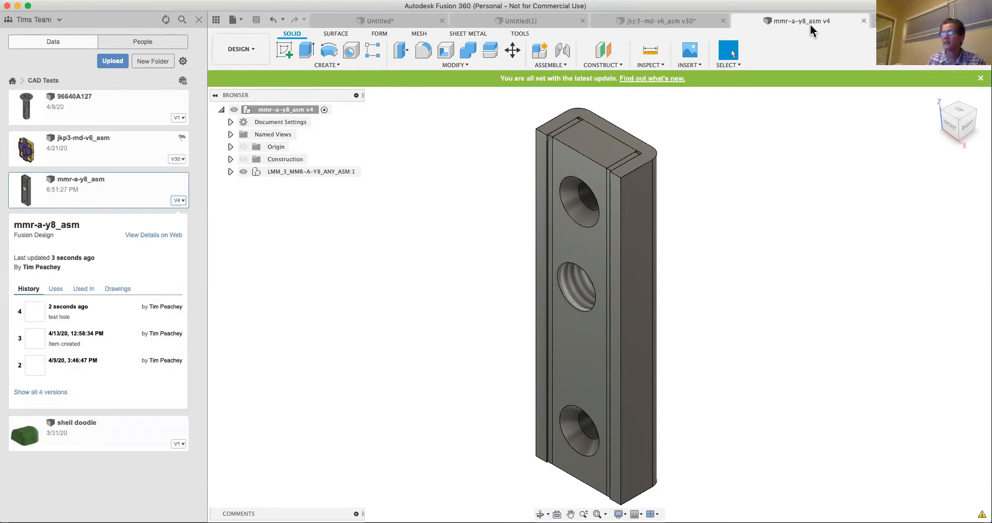
- Hide the P207-TOP-V6:1 and P210:1 components in the jkp3-md-v6_asm assembly
{"action": "left_click", "coordinate": [671, 20]}
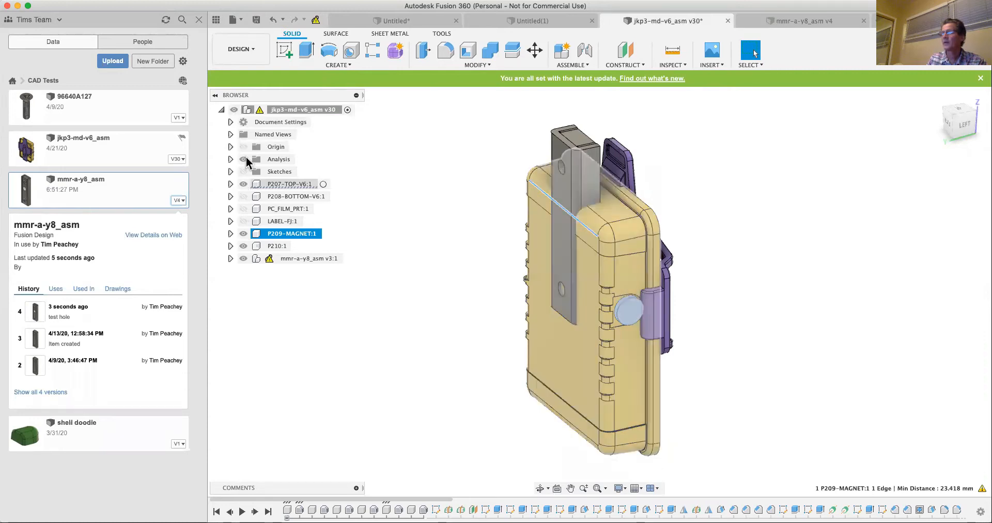
{"action": "left_click", "coordinate": [244, 184]}
{"action": "left_click", "coordinate": [244, 246]}
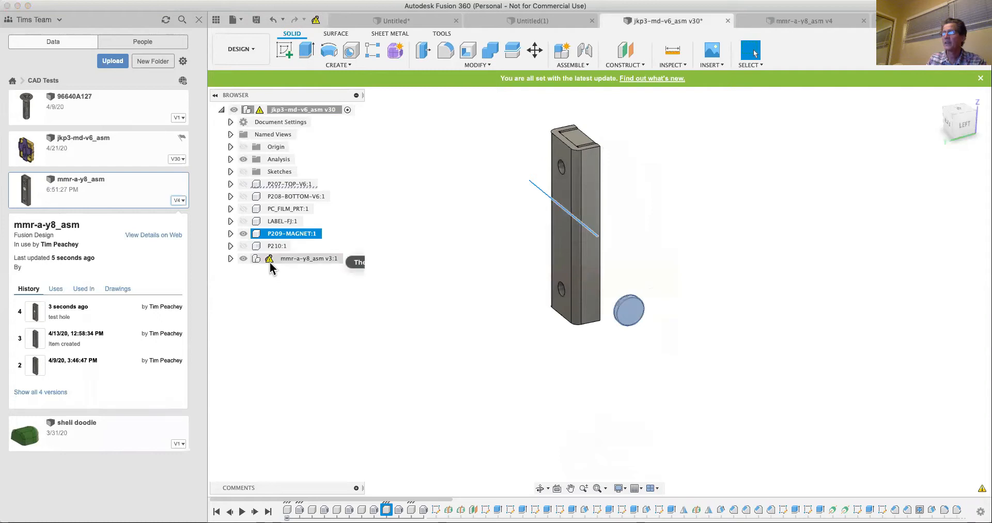
- Update the out-of-date mmr-a-y8_asm component in the assembly to its latest saved version
{"action": "mouse_move", "coordinate": [270, 262]}
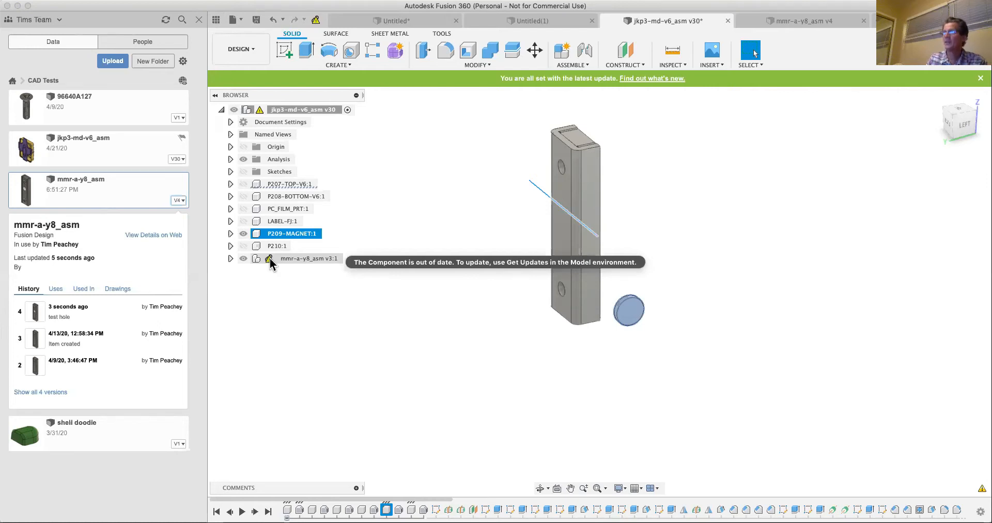
{"action": "left_click", "coordinate": [316, 19]}
{"action": "left_click", "coordinate": [316, 19]}
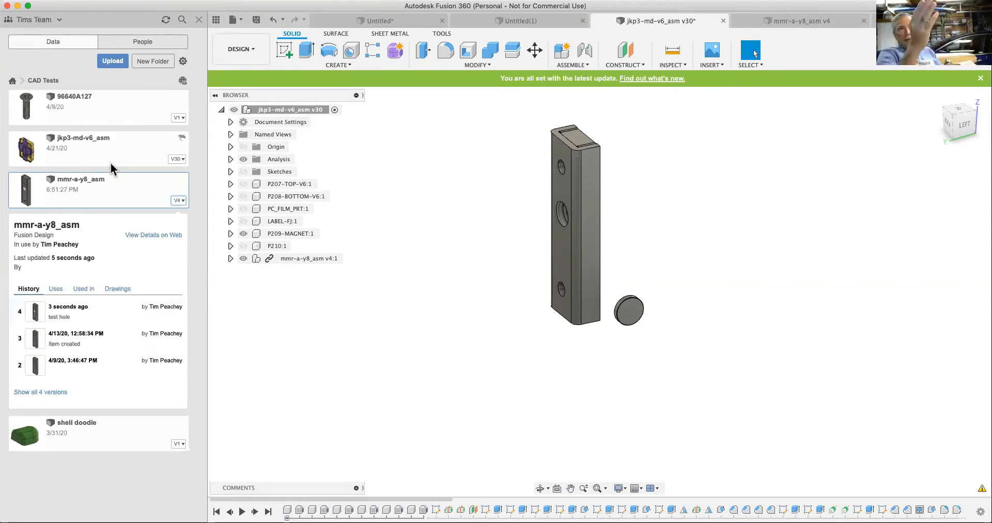
- Examine the team's member list and its invitation field, comparing it with the project's data view
{"action": "left_click", "coordinate": [148, 42]}
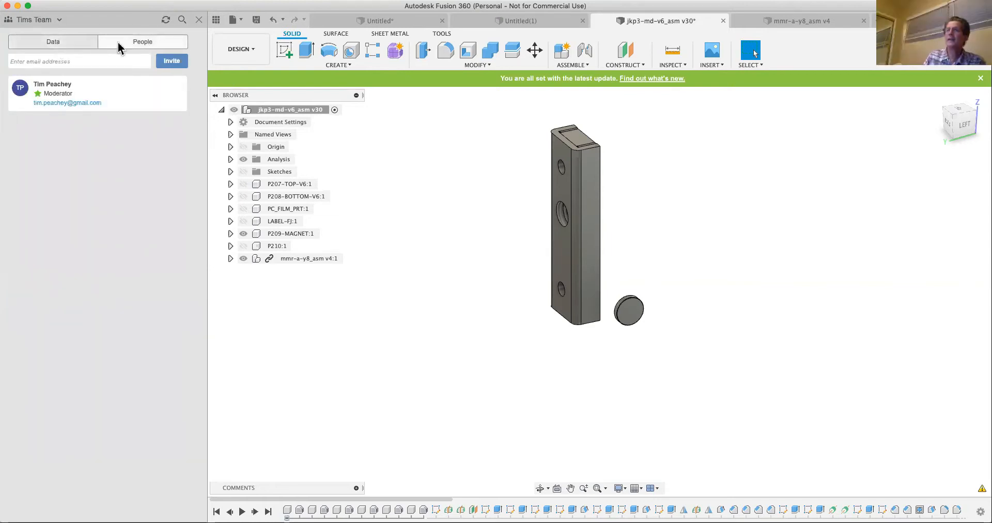
{"action": "left_click", "coordinate": [54, 43]}
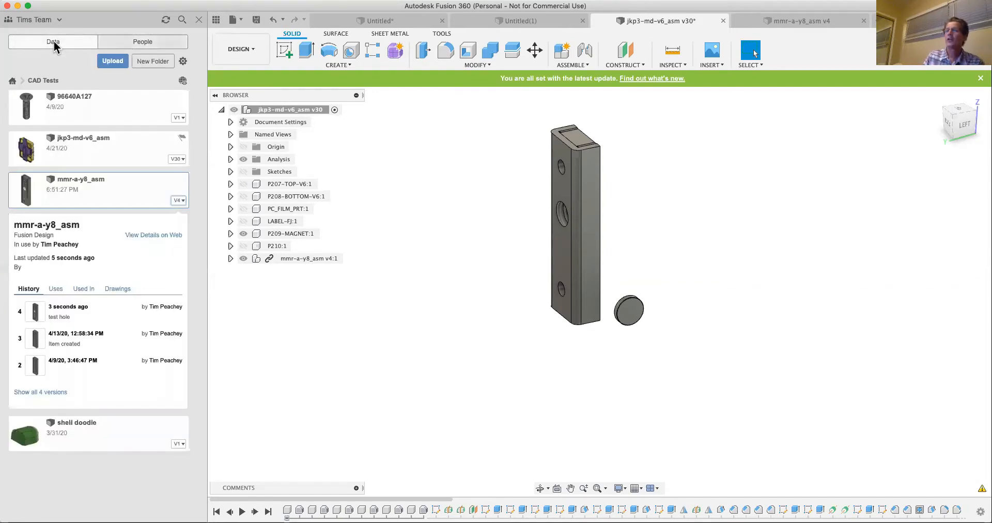
{"action": "left_click", "coordinate": [132, 42]}
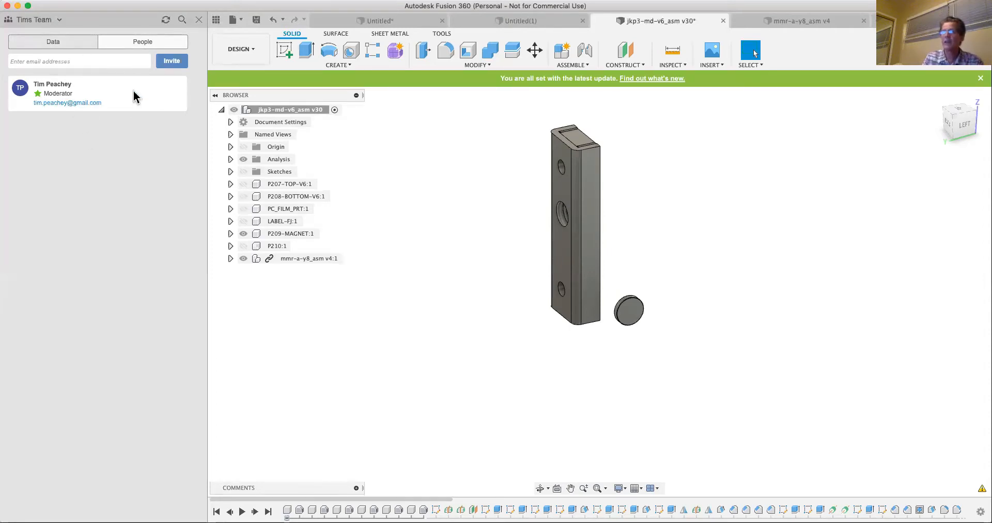
{"action": "left_click", "coordinate": [78, 43]}
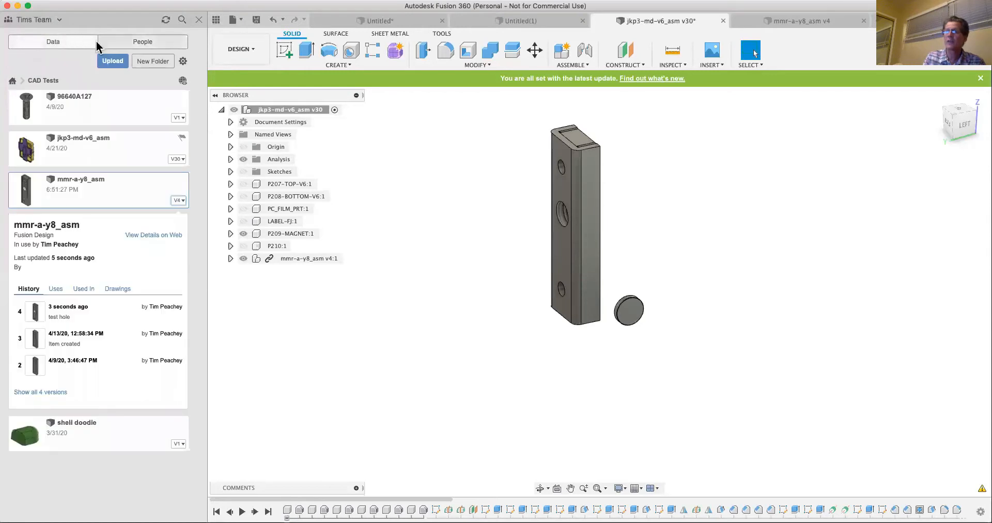
{"action": "left_click", "coordinate": [130, 42]}
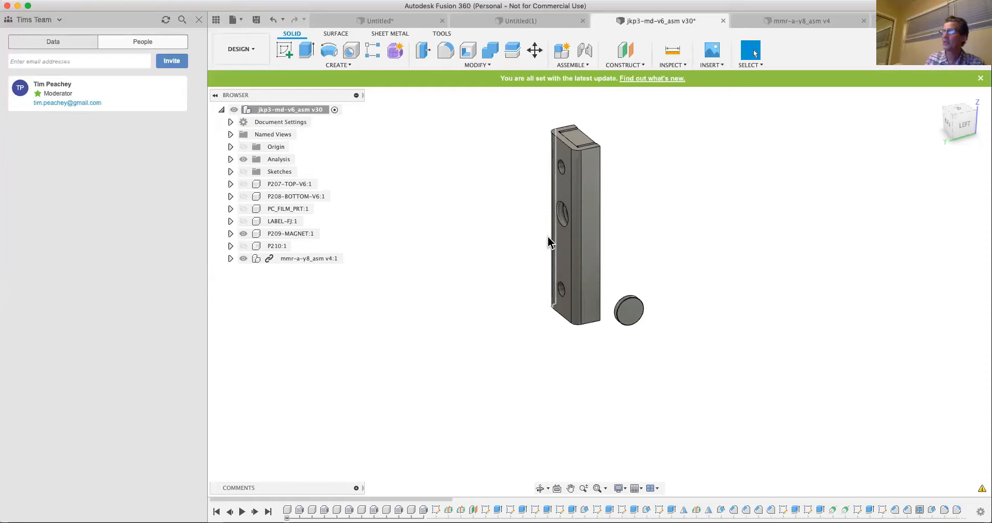
- Examine the contents of the linked mmr-a-y8_asm component and its LMM_3_MMR-A-Y8_ANY_ASM subassembly in the jkp3-md-v6_asm assembly
{"action": "left_click", "coordinate": [230, 258]}
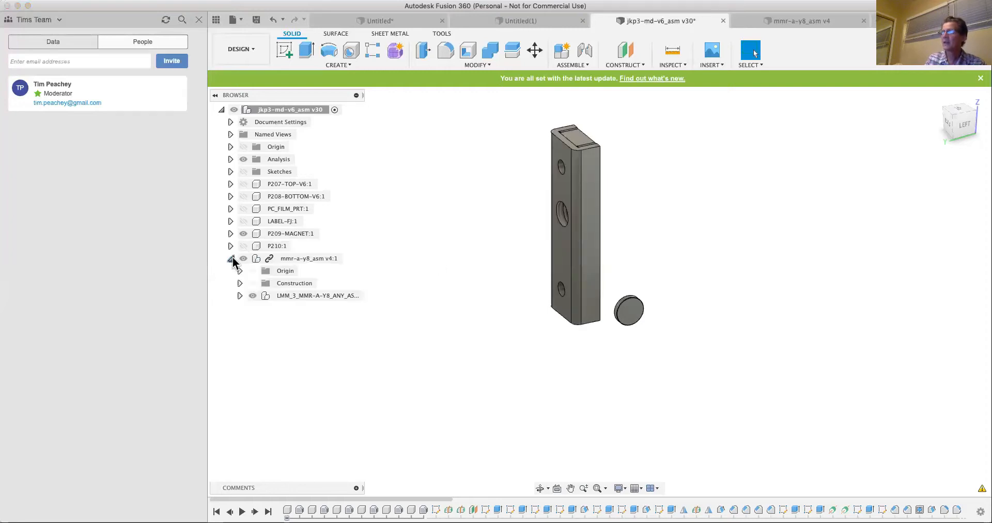
{"action": "left_click", "coordinate": [281, 291]}
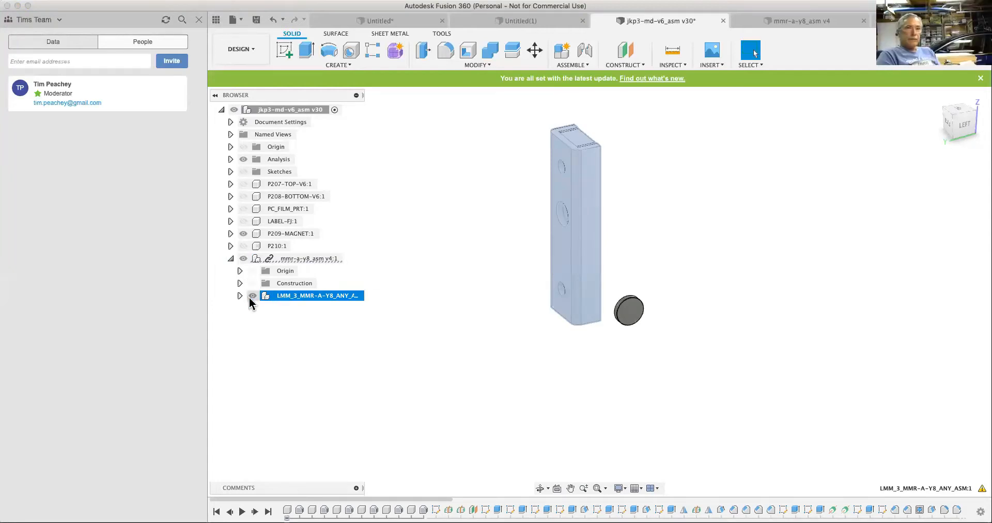
{"action": "left_click", "coordinate": [342, 260]}
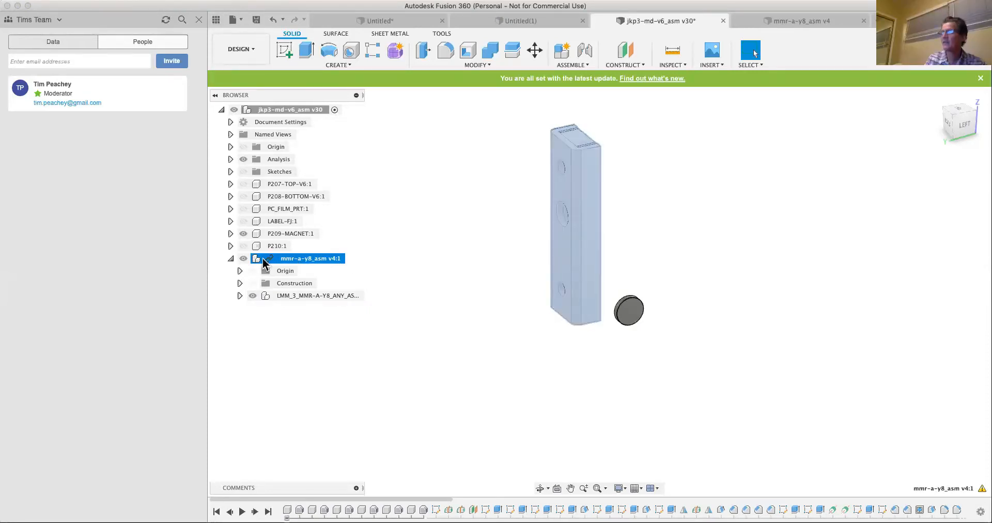
{"action": "left_click", "coordinate": [233, 259]}
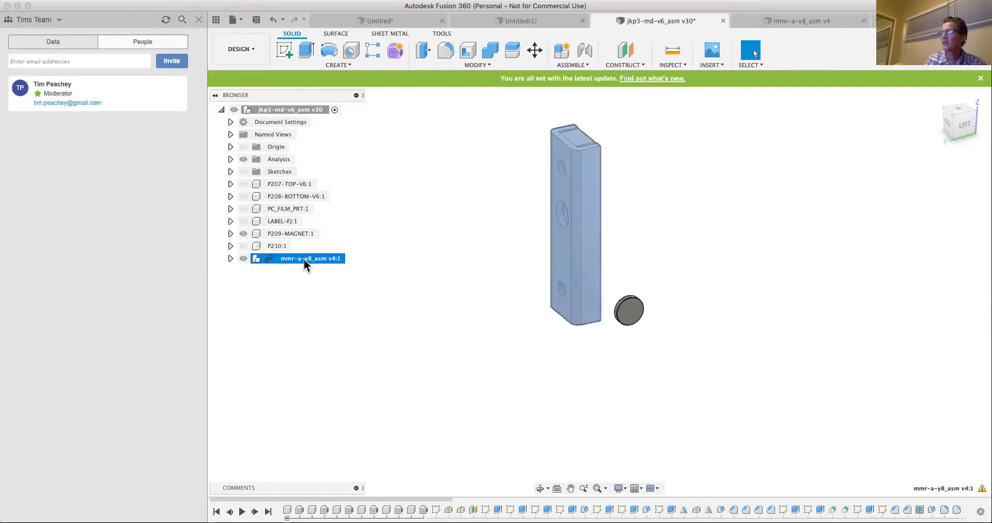
{"action": "left_click", "coordinate": [230, 258]}
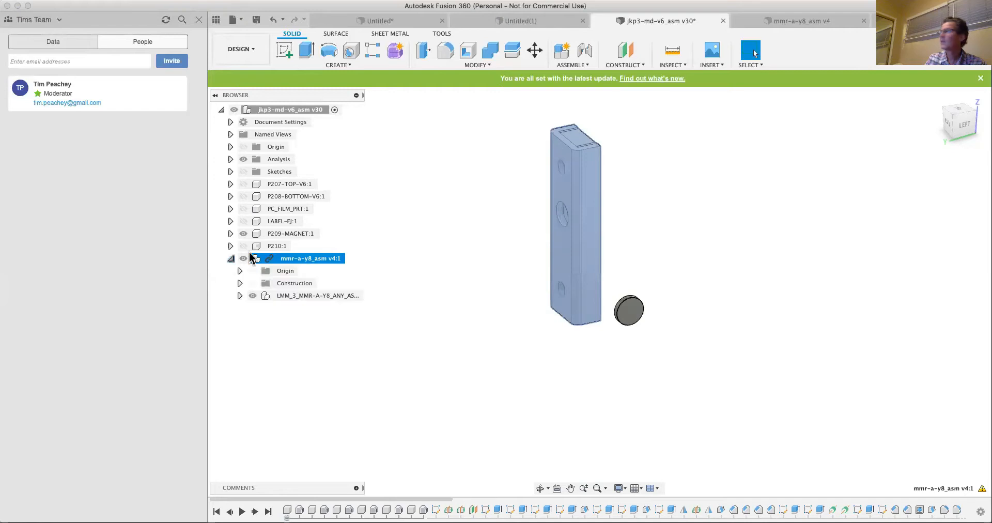
- Activate the LMM_3_MMR-A-Y8_ANY_ASM component in the open mmr-a-y8_asm design and expand its list of parts
{"action": "left_click", "coordinate": [796, 20]}
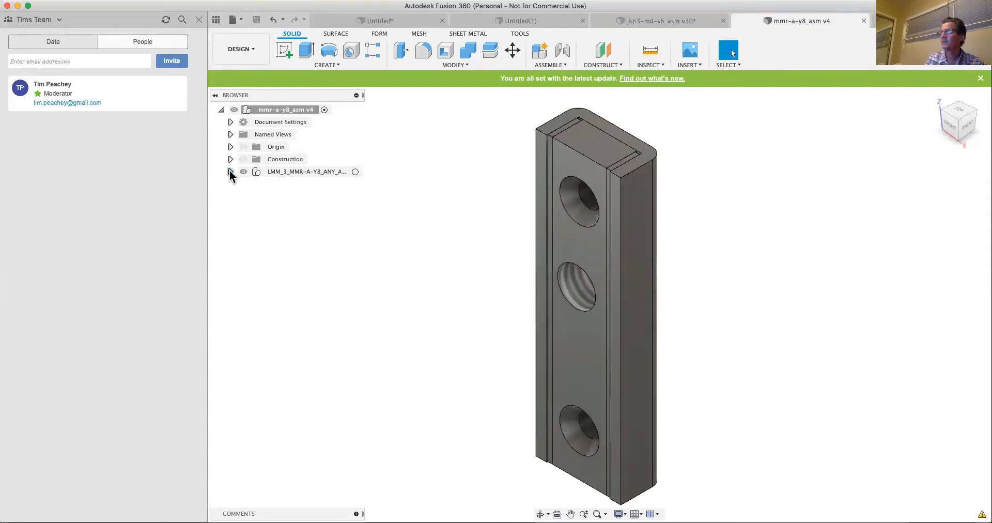
{"action": "left_click", "coordinate": [355, 171]}
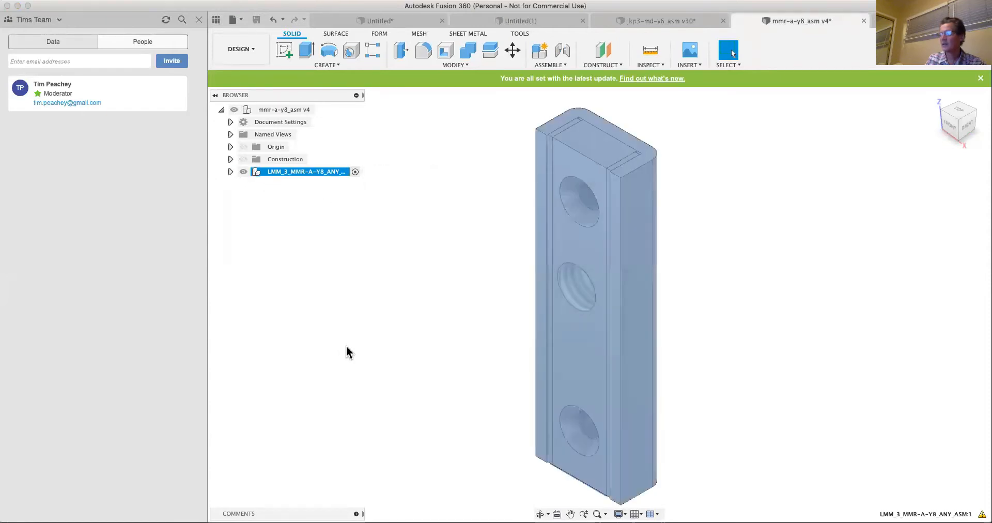
{"action": "left_click", "coordinate": [231, 171]}
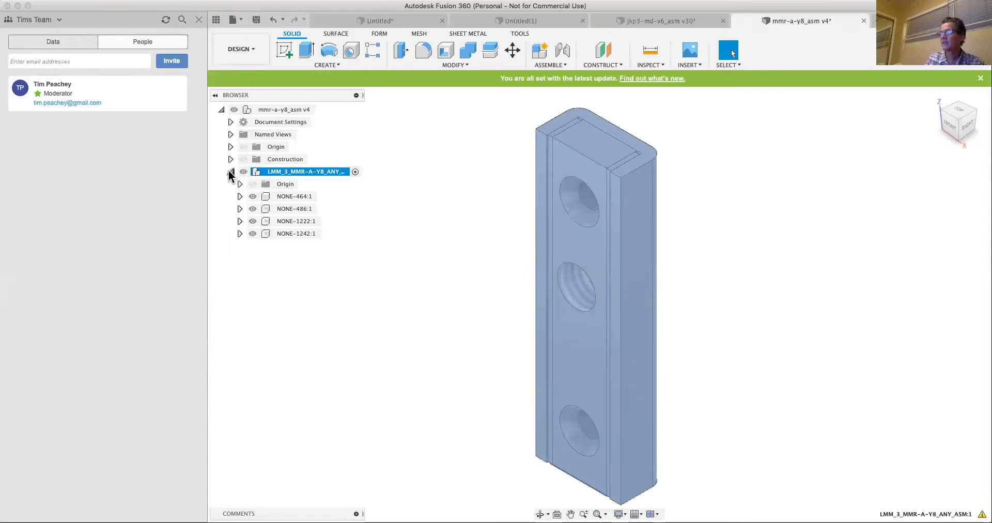
- Highlight the NONE-464:1, NONE-486:1, NONE-1222:1 and NONE-1242:1 parts in turn to identify them in the model
{"action": "left_click", "coordinate": [274, 196]}
{"action": "left_click", "coordinate": [278, 207]}
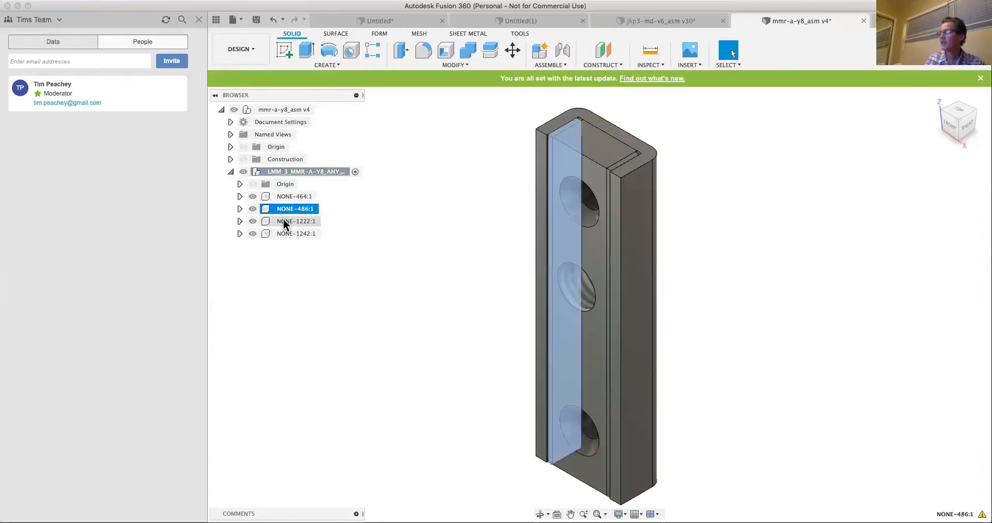
{"action": "left_click", "coordinate": [283, 221]}
{"action": "left_click", "coordinate": [286, 234]}
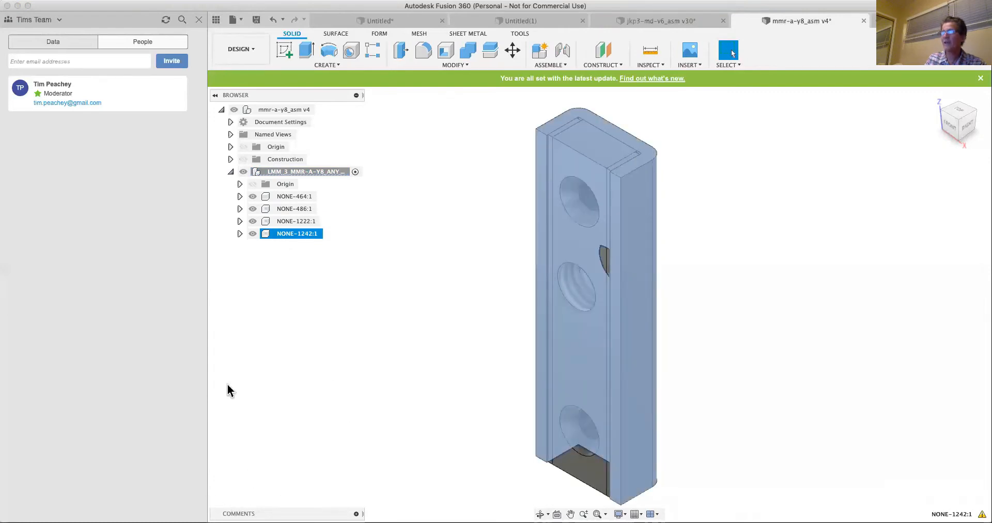
- Close the data panel and inspect the NONE-1222:1, NONE-486:1 and NONE-464:1 parts, leaving nothing selected
{"action": "left_click", "coordinate": [198, 20]}
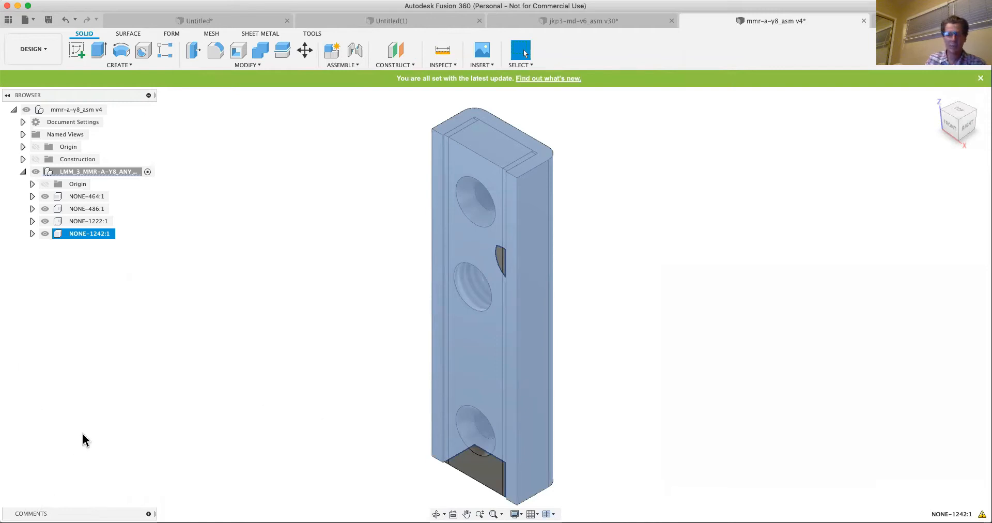
{"action": "left_click", "coordinate": [75, 222]}
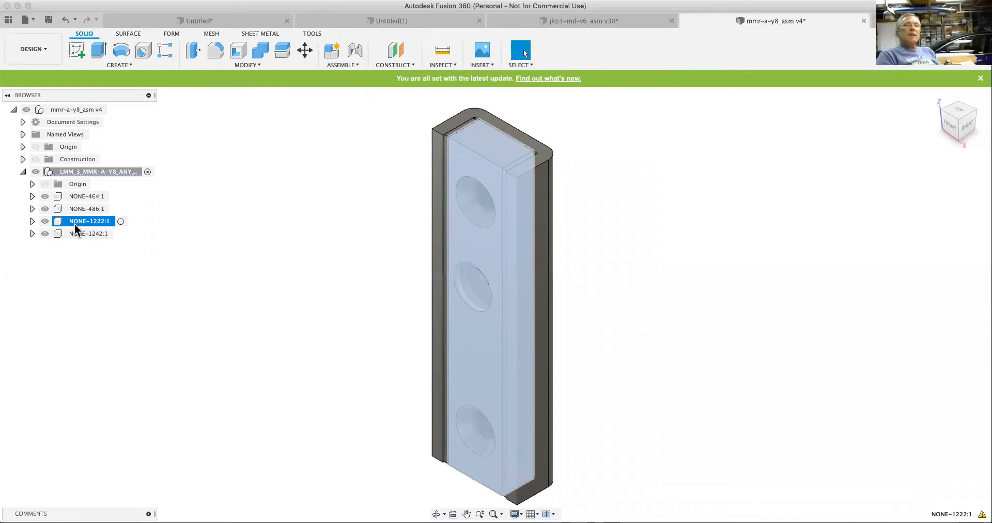
{"action": "left_click", "coordinate": [80, 210]}
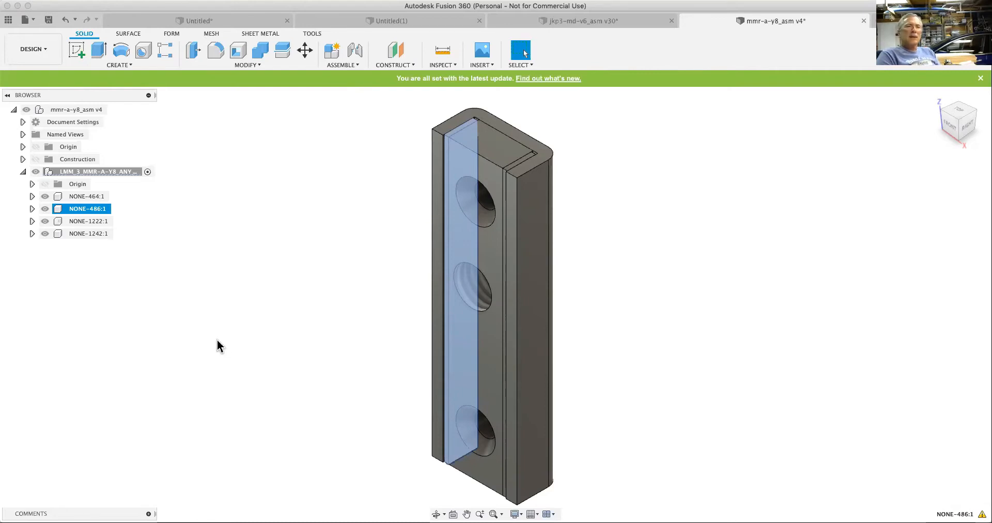
{"action": "left_click", "coordinate": [648, 229]}
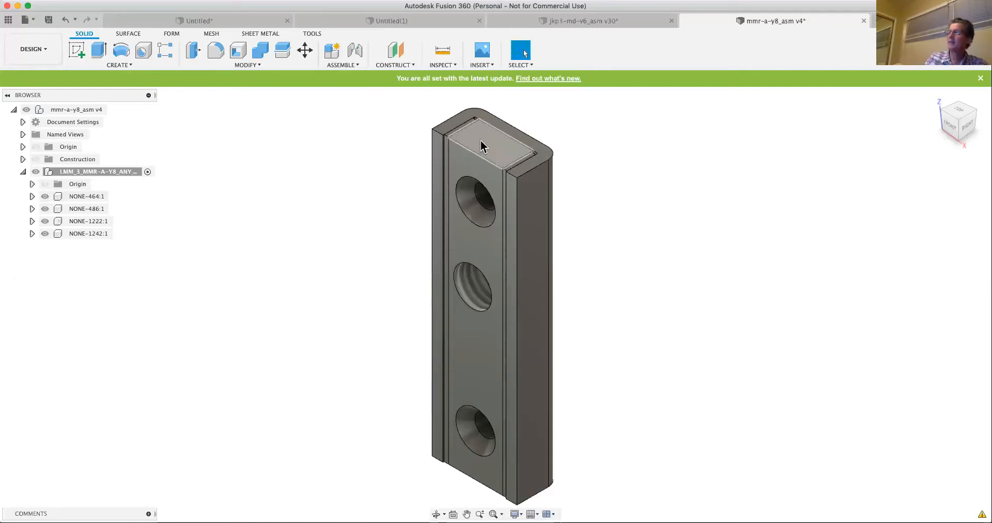
{"action": "left_click", "coordinate": [97, 198]}
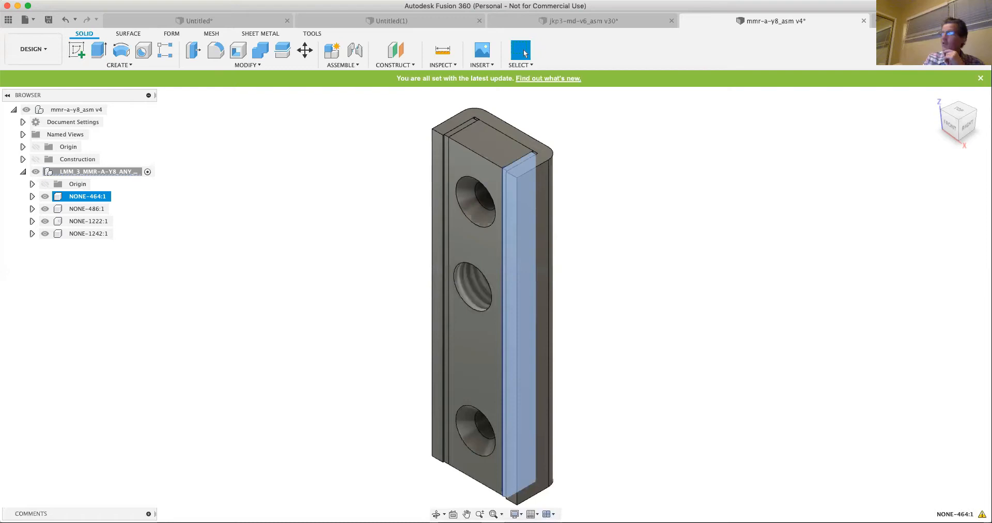
{"action": "key", "text": "Escape"}
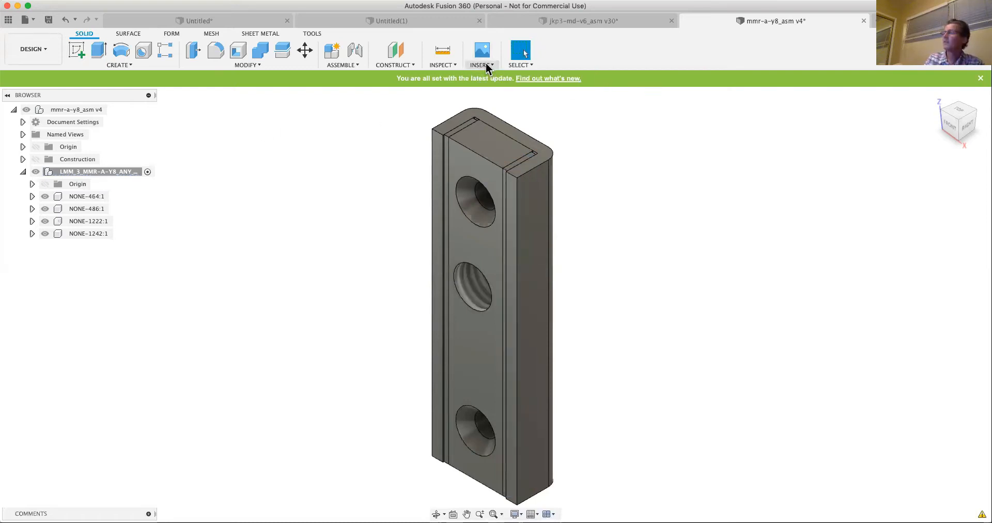
- Browse the McMaster-Carr component catalog for socket head screws, filtered to metric with thread size M8
{"action": "left_click", "coordinate": [485, 66]}
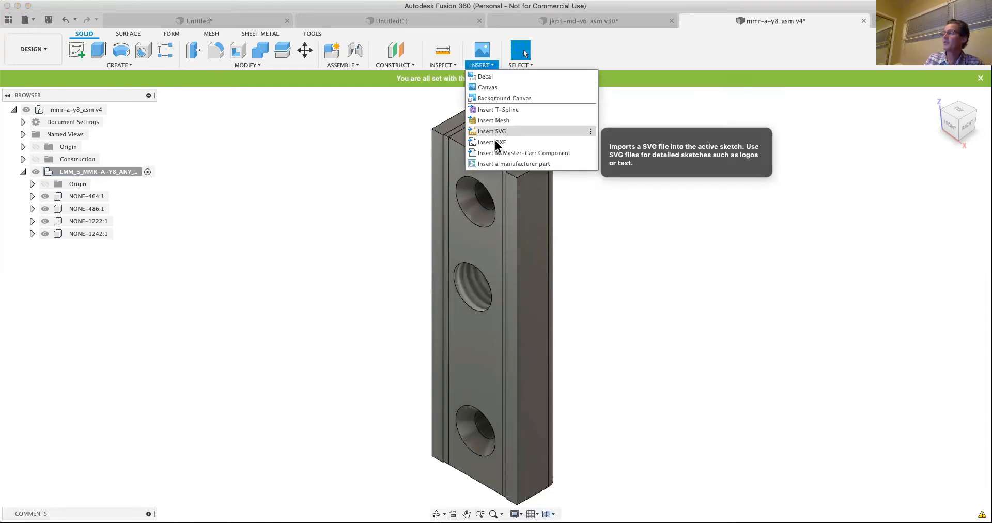
{"action": "left_click", "coordinate": [492, 152]}
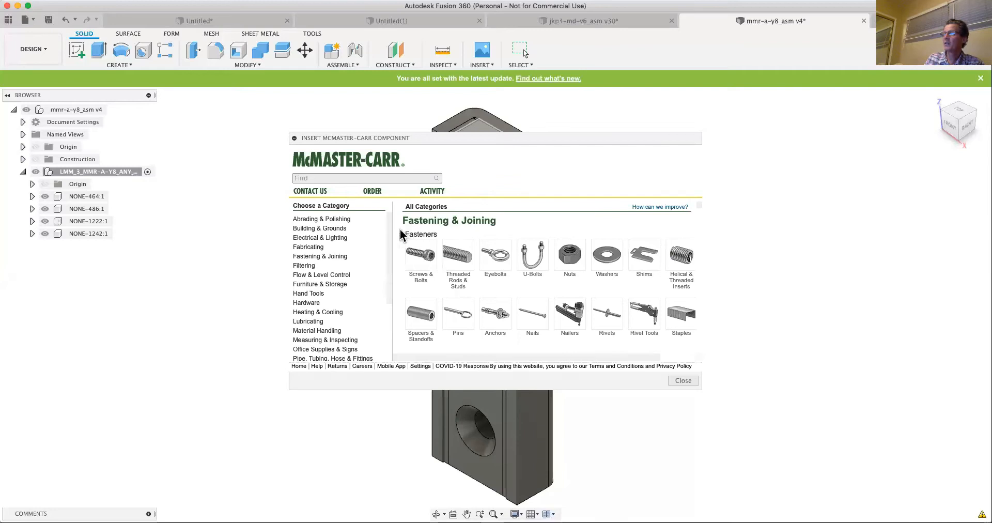
{"action": "left_click", "coordinate": [422, 261]}
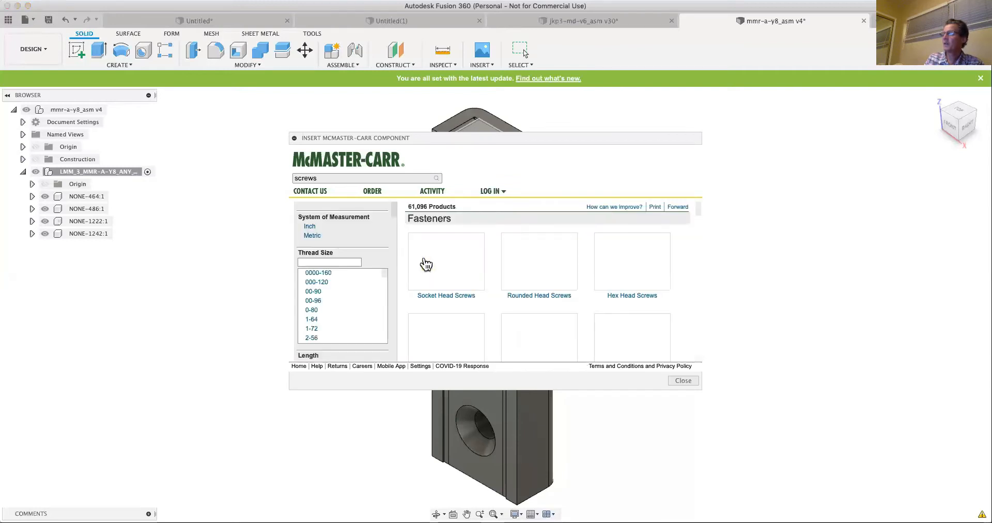
{"action": "scroll", "coordinate": [343, 313], "scroll_direction": "down", "scroll_amount": 3}
{"action": "left_click", "coordinate": [445, 290]}
{"action": "left_click", "coordinate": [312, 236]}
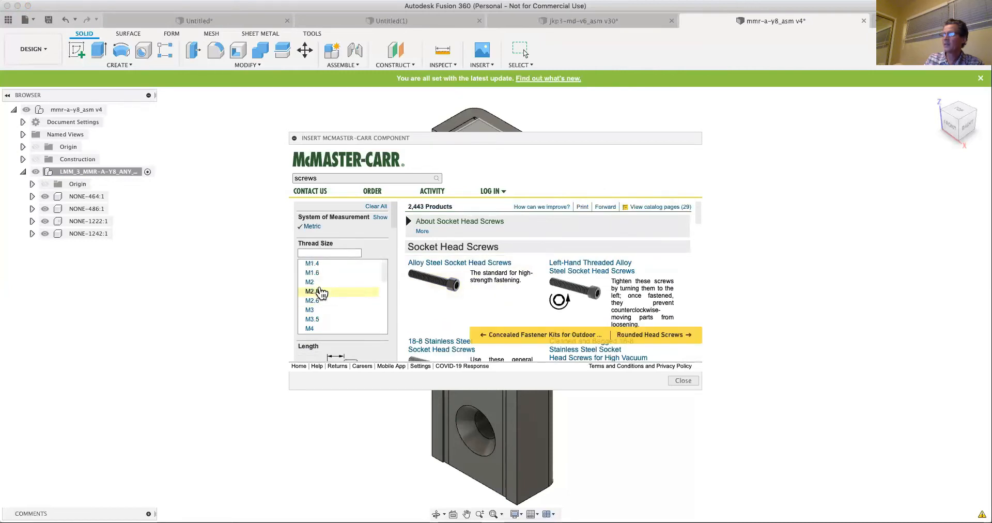
{"action": "scroll", "coordinate": [322, 292], "scroll_direction": "down", "scroll_amount": 3}
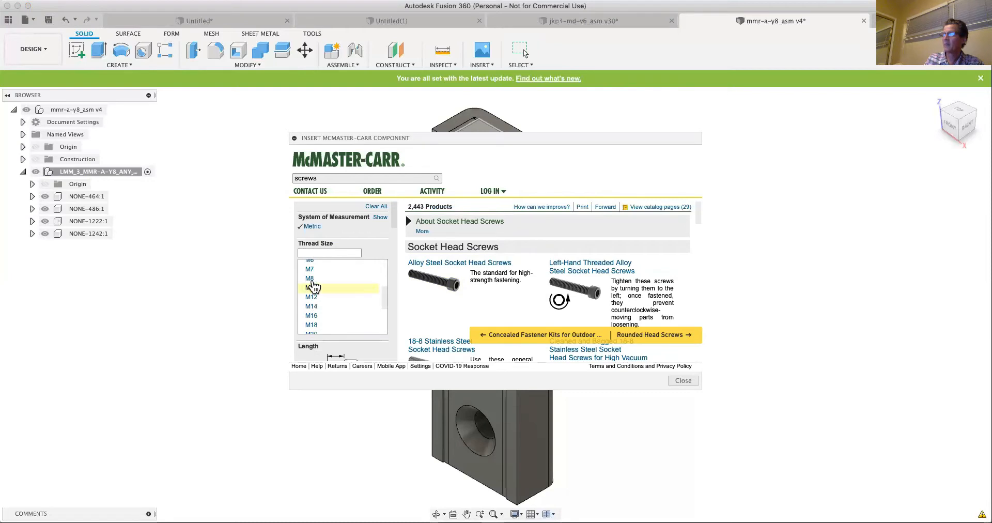
{"action": "left_click", "coordinate": [310, 279]}
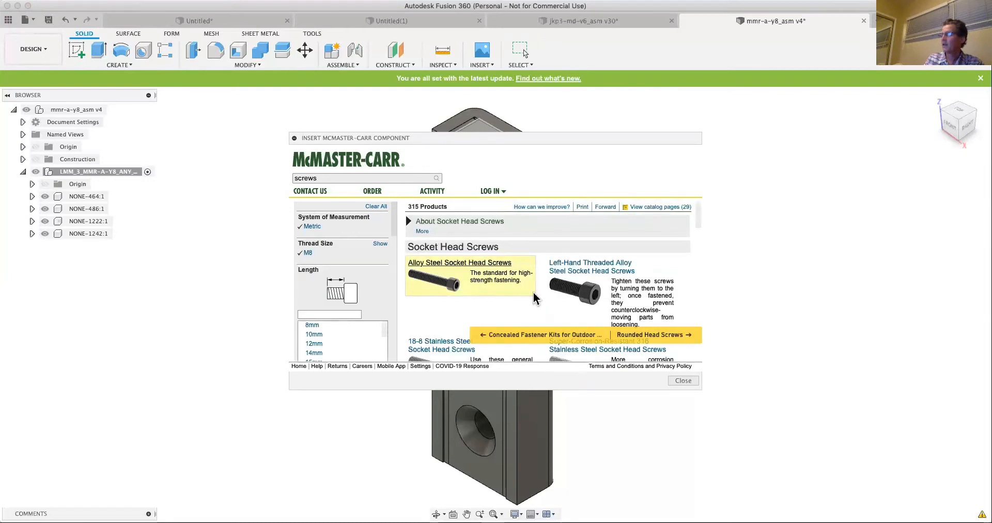
- Open the product details of the High-Strength 316 Stainless Steel Socket Head Screw 90037A132, M8 x 1.25 mm, 20 mm long
{"action": "scroll", "coordinate": [535, 298], "scroll_direction": "down", "scroll_amount": 5}
{"action": "left_click", "coordinate": [444, 226]}
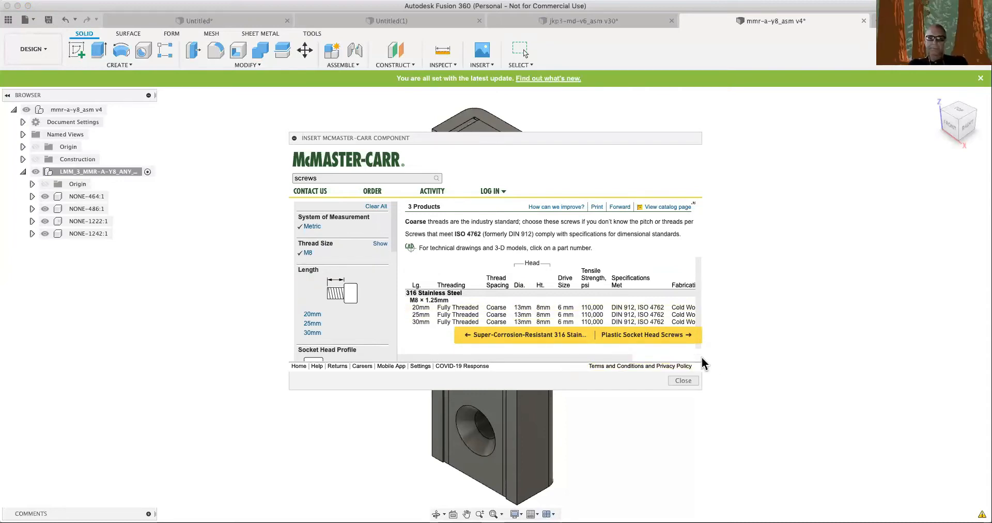
{"action": "left_click_drag", "start_coordinate": [603, 357], "coordinate": [690, 360]}
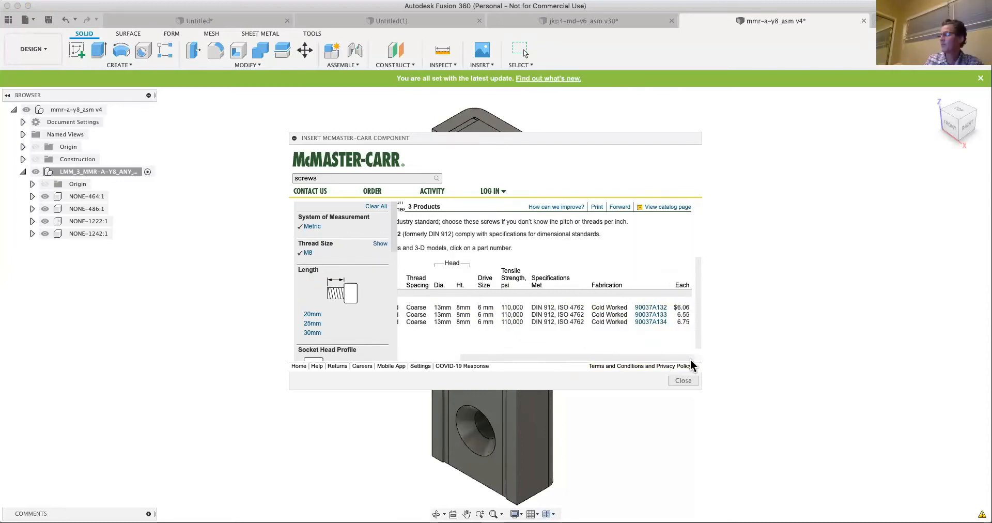
{"action": "left_click", "coordinate": [650, 307]}
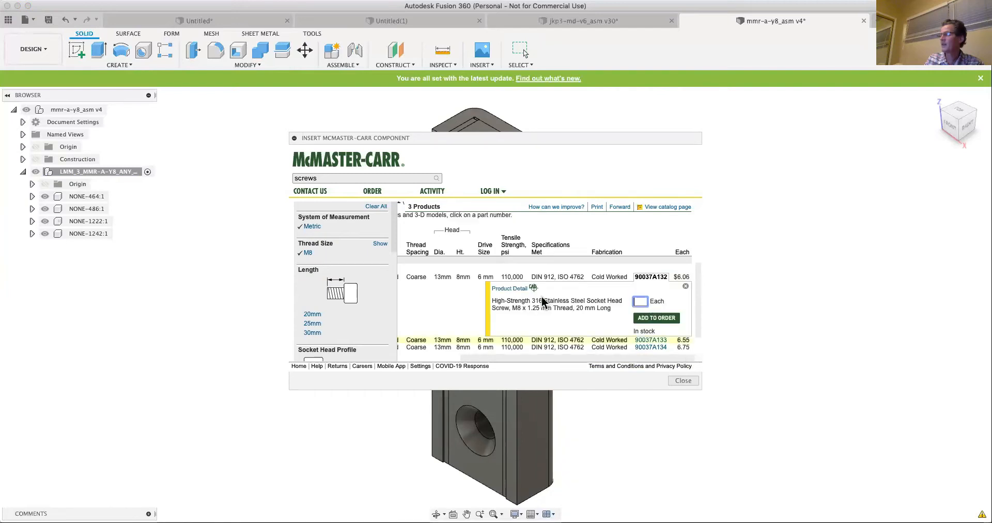
{"action": "left_click", "coordinate": [512, 289]}
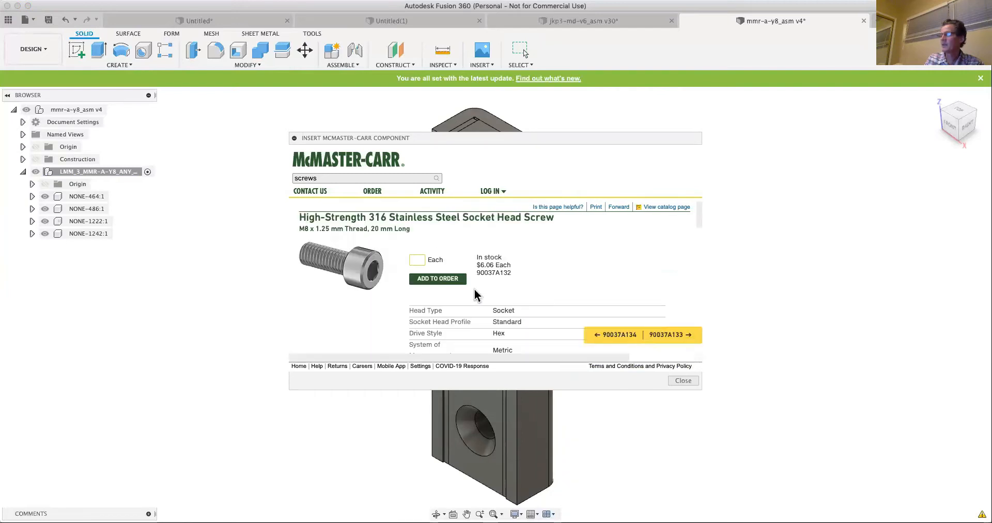
- Insert the 90037A132 screw into the design as a 3-D STEP model
{"action": "scroll", "coordinate": [474, 294], "scroll_direction": "down", "scroll_amount": 5}
{"action": "scroll", "coordinate": [510, 299], "scroll_direction": "down", "scroll_amount": 3}
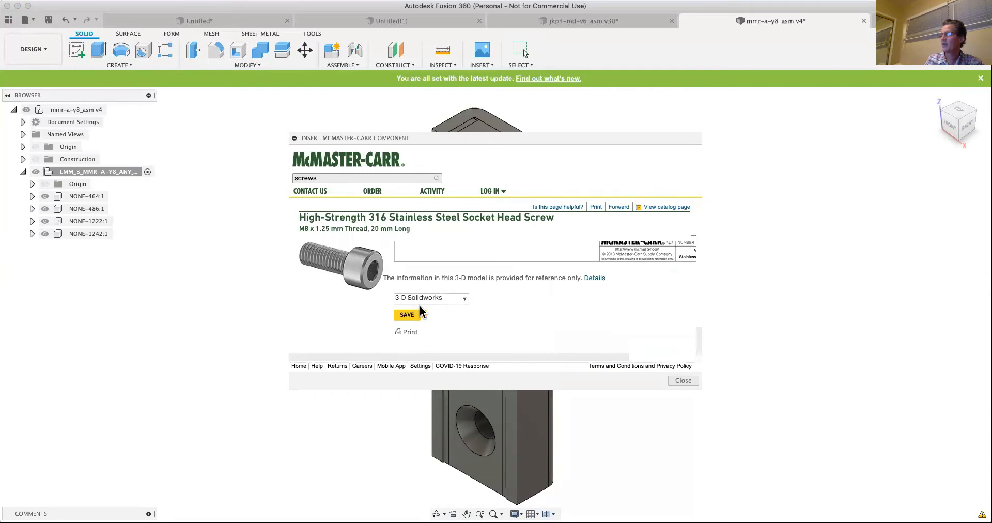
{"action": "left_click", "coordinate": [455, 299]}
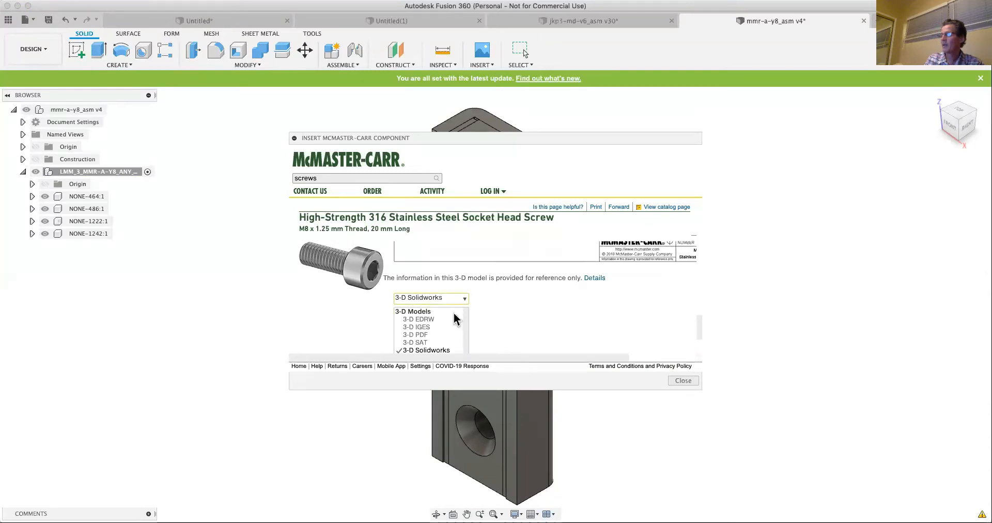
{"action": "scroll", "coordinate": [450, 332], "scroll_direction": "down", "scroll_amount": 2}
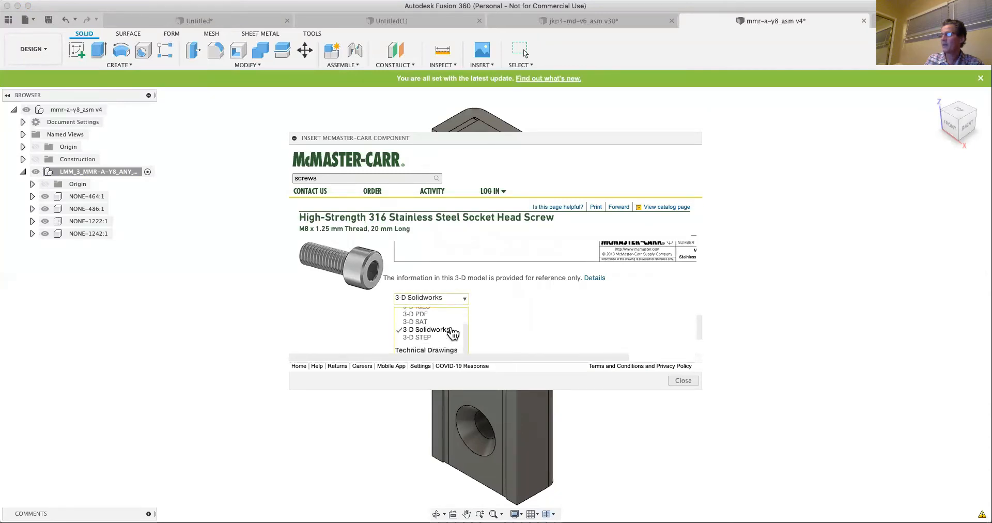
{"action": "left_click", "coordinate": [416, 337]}
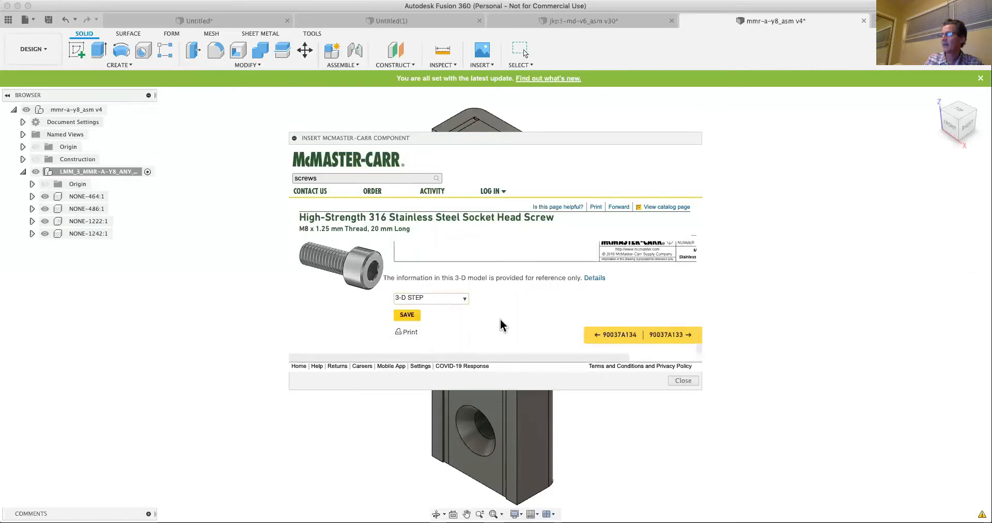
{"action": "left_click", "coordinate": [416, 319]}
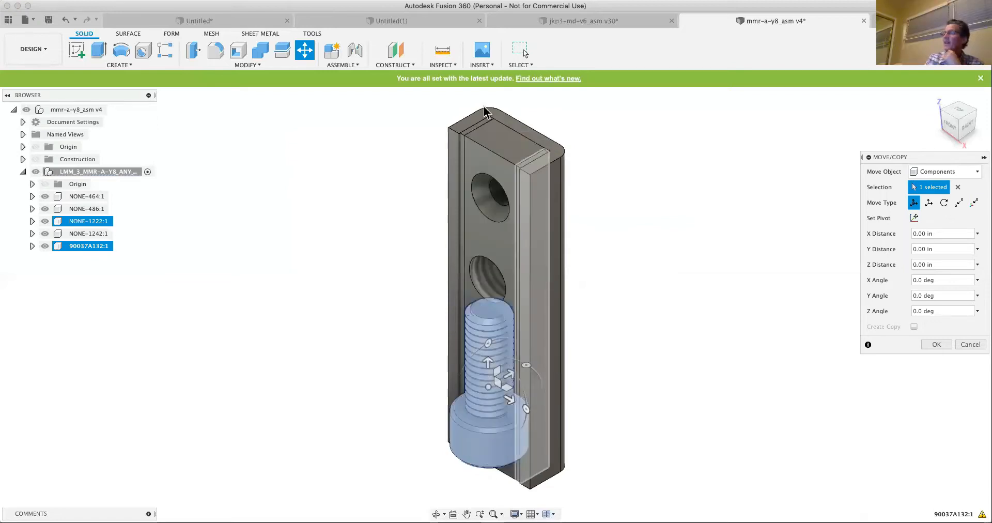
{"action": "left_click", "coordinate": [481, 64]}
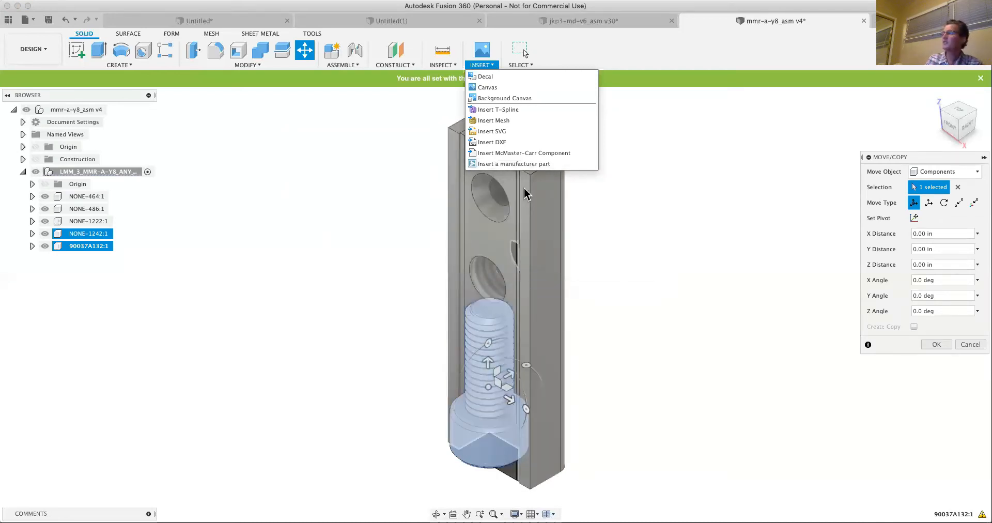
{"action": "left_click", "coordinate": [625, 225]}
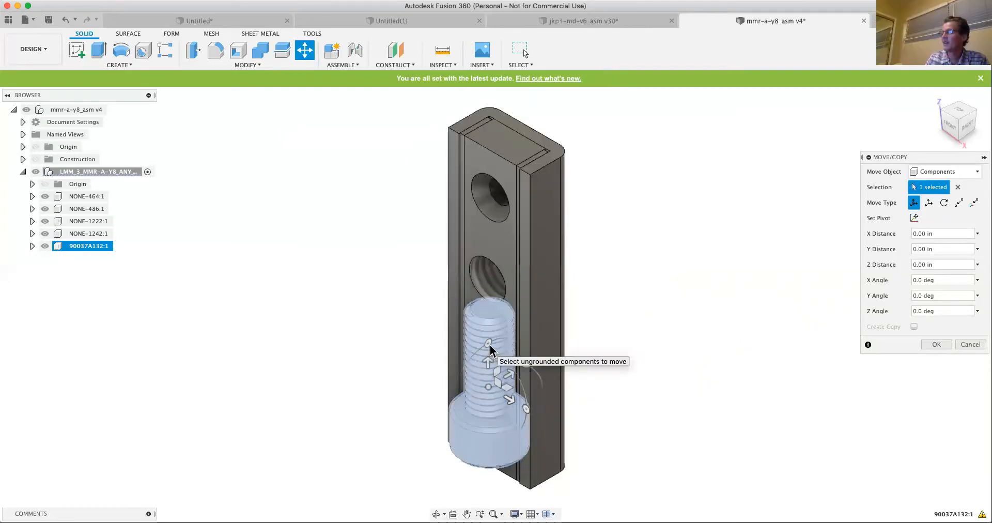
- Leave the inserted 90037A132 screw at its inserted position by cancelling the pending component move
{"action": "left_click", "coordinate": [495, 370]}
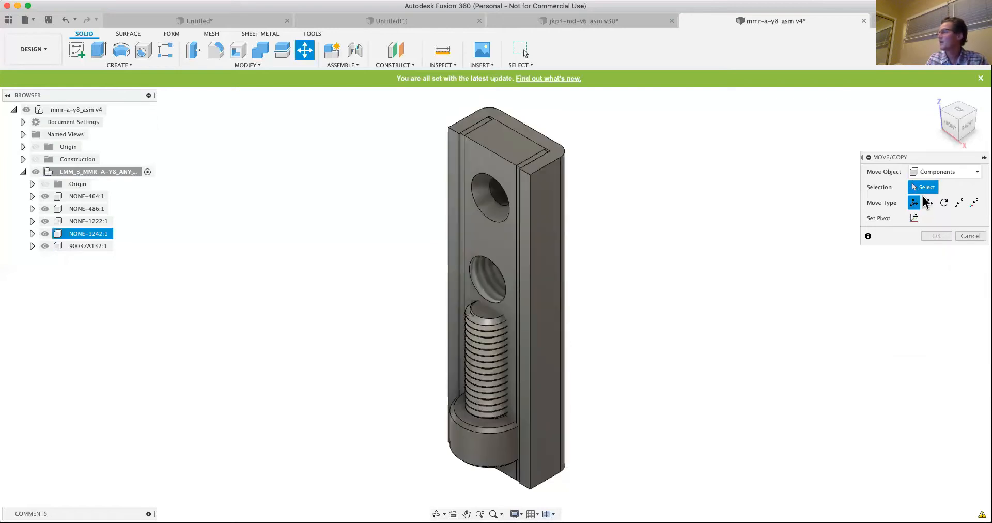
{"action": "left_click", "coordinate": [944, 203]}
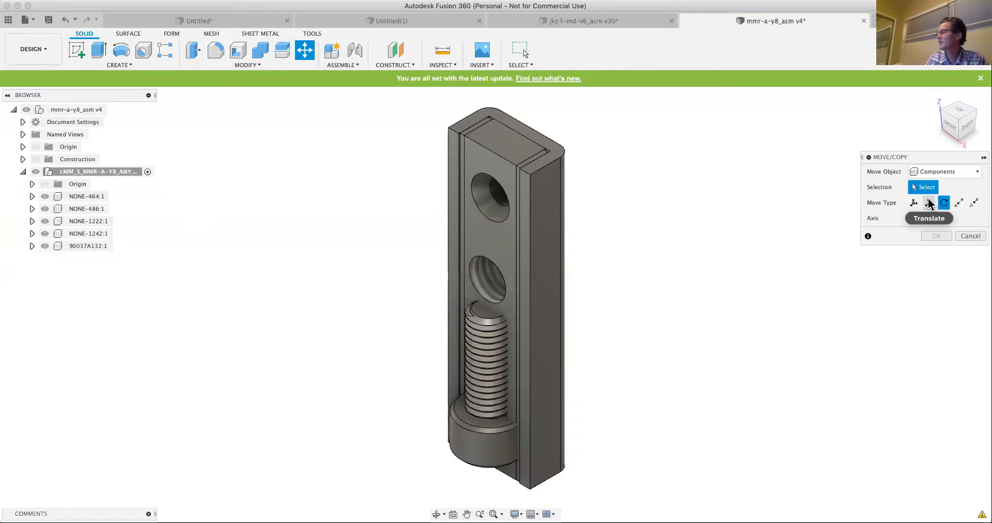
{"action": "left_click", "coordinate": [970, 236]}
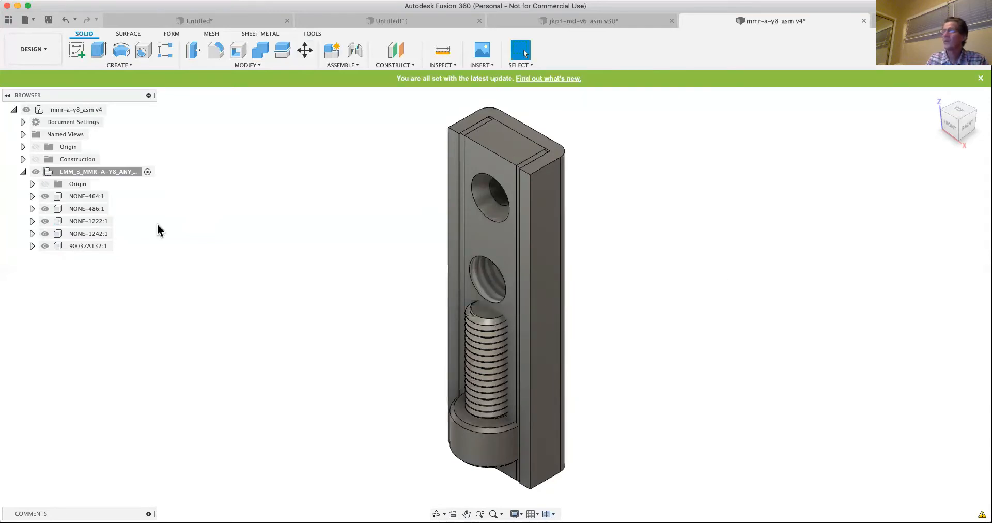
{"action": "left_click", "coordinate": [86, 246]}
{"action": "right_click", "coordinate": [86, 246]}
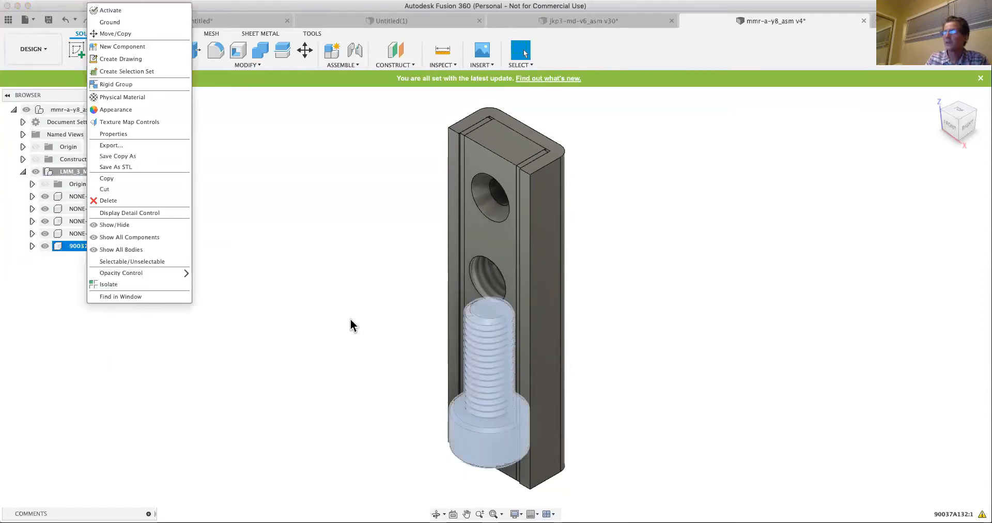
{"action": "left_click", "coordinate": [323, 339]}
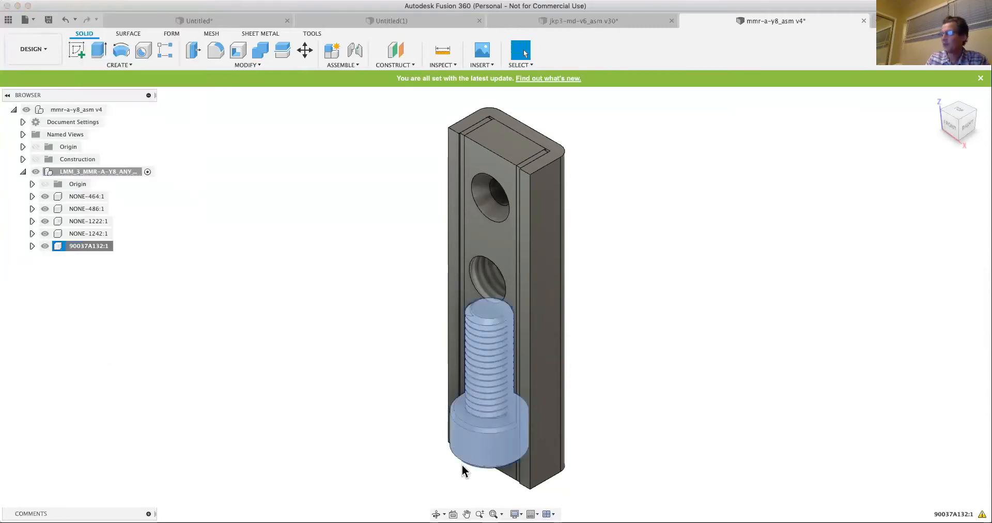
{"action": "left_click", "coordinate": [380, 323]}
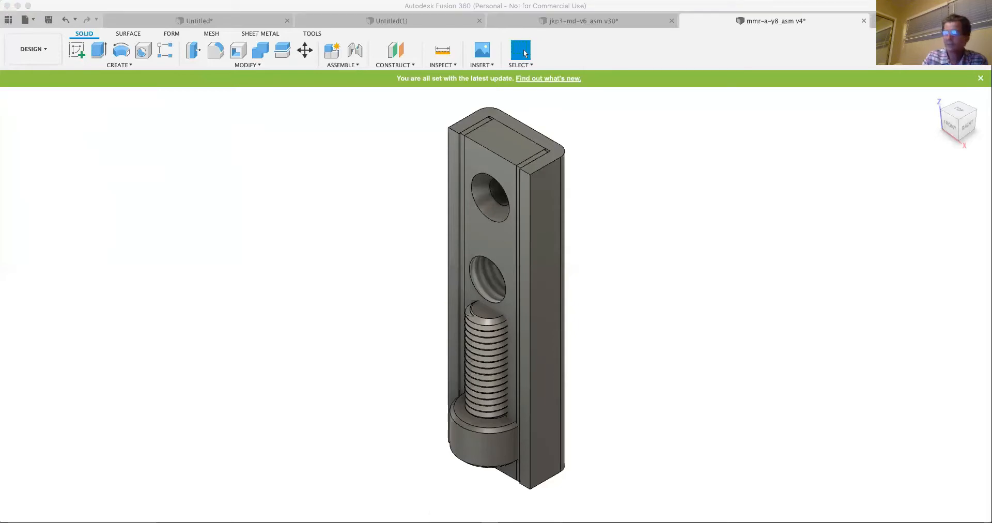
{"action": "left_click", "coordinate": [245, 188]}
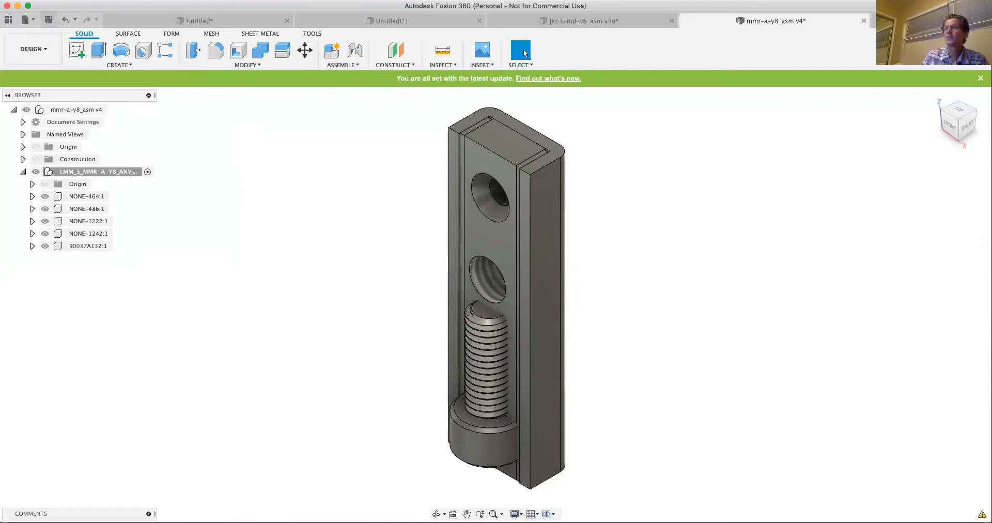
{"action": "left_click", "coordinate": [127, 0]}
{"action": "mouse_move", "coordinate": [156, 0]}
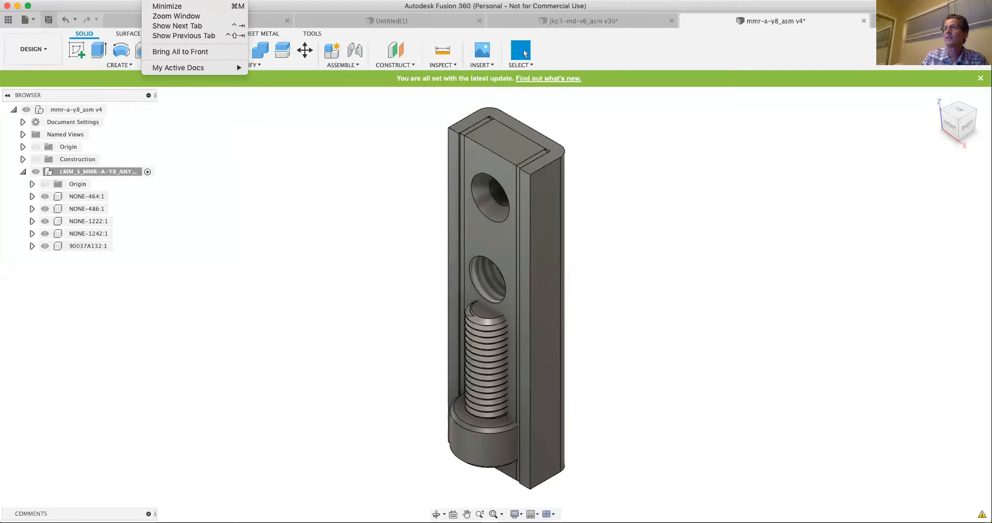
{"action": "left_click", "coordinate": [241, 138]}
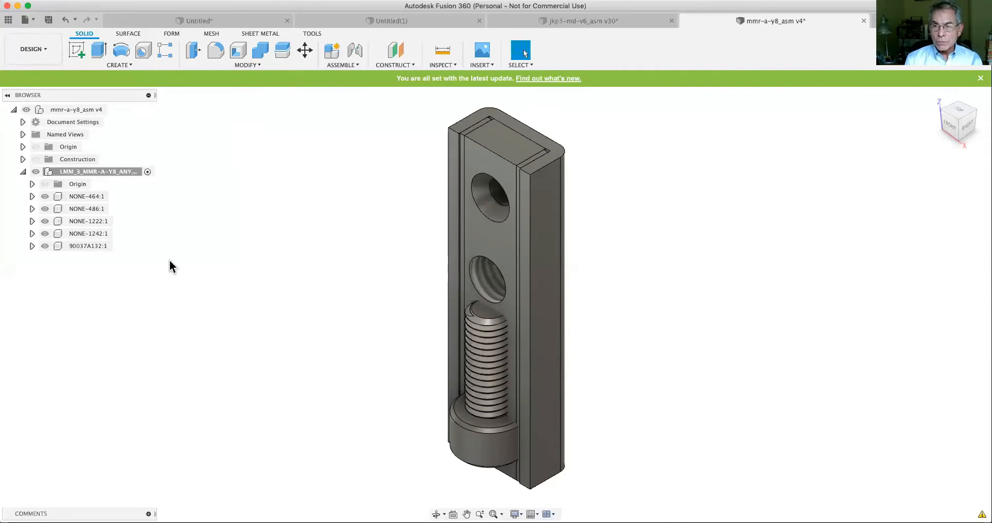
- Rename the inserted 90037A132 component as M8x15 Hex Socket Screw and leave nothing selected
{"action": "left_click", "coordinate": [80, 246]}
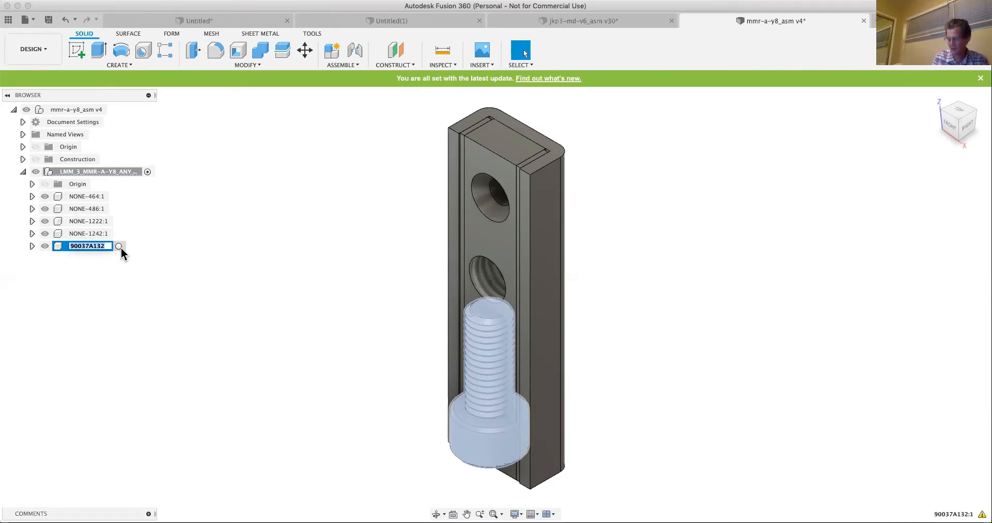
{"action": "type", "text": "M8"}
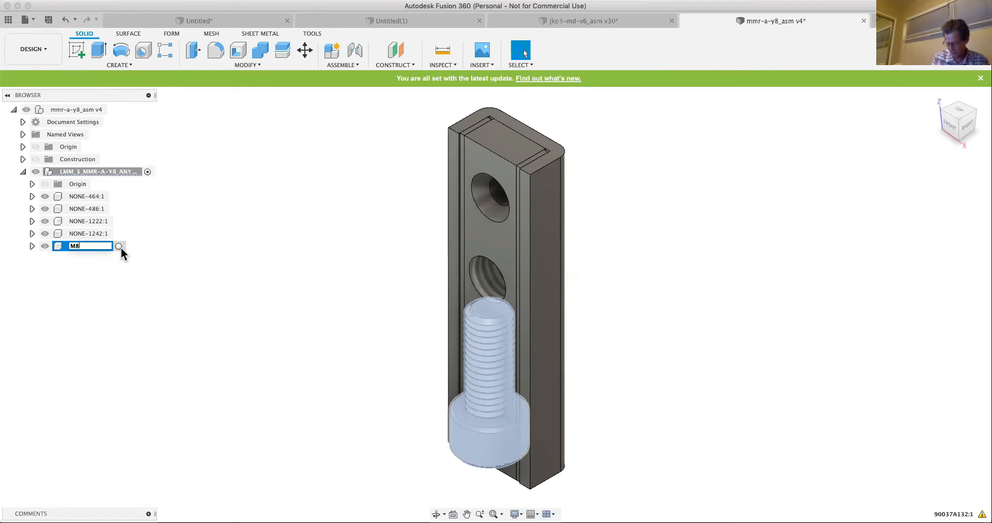
{"action": "type", "text": "x"}
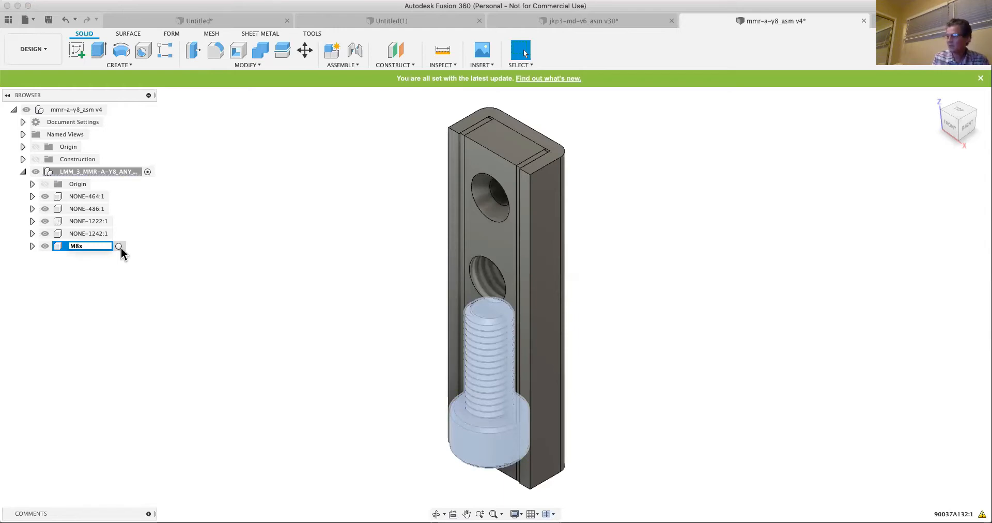
{"action": "type", "text": "15 Hex H"}
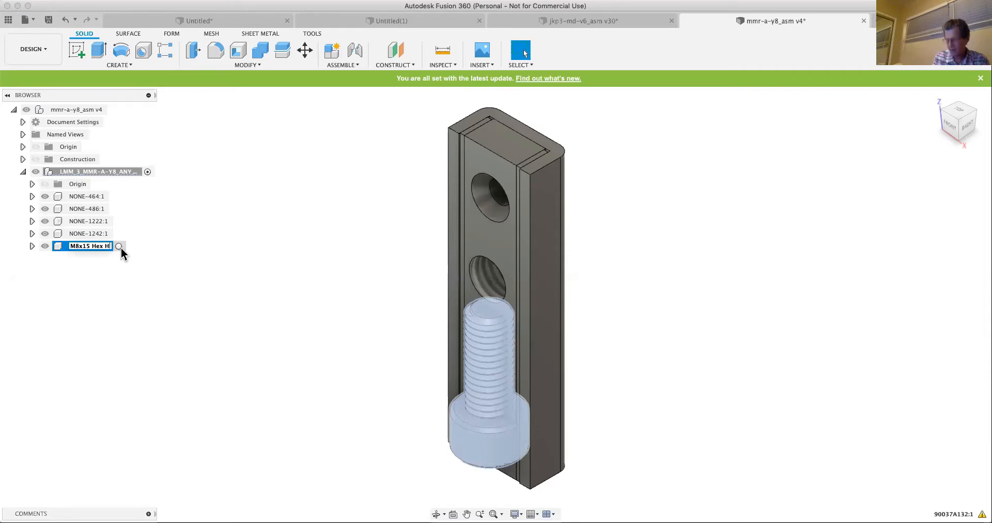
{"action": "key", "text": "BackSpace"}
{"action": "key", "text": "BackSpace"}
{"action": "key", "text": "BackSpace"}
{"action": "type", "text": "Socket S"}
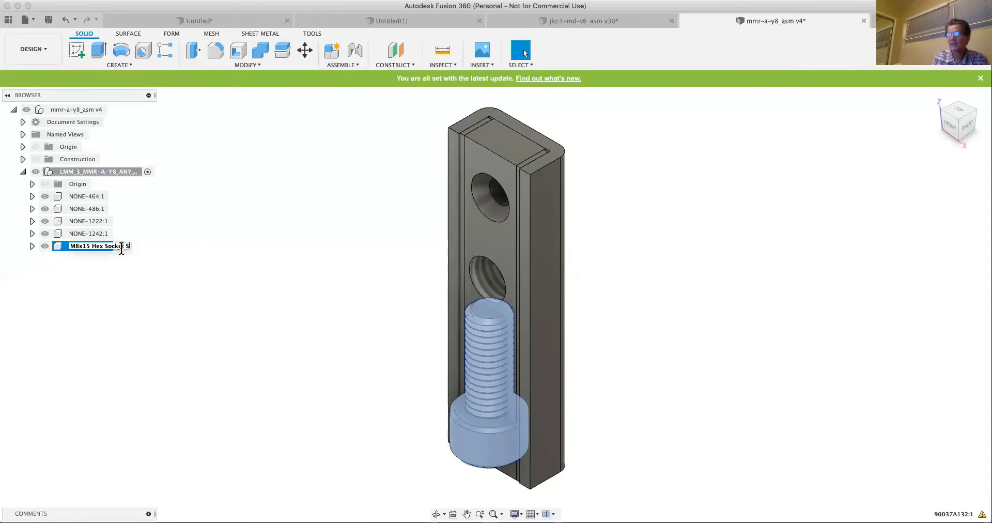
{"action": "type", "text": "crew"}
{"action": "key", "text": "Return"}
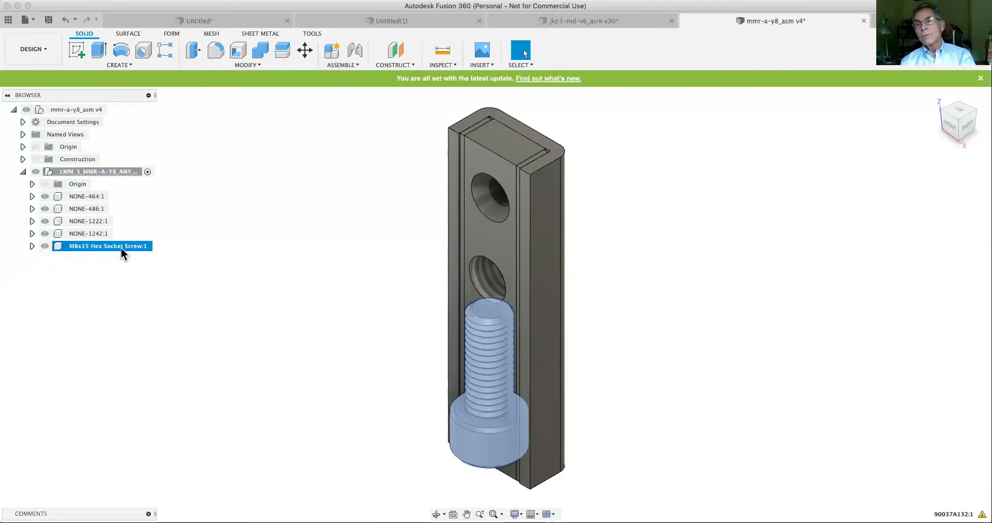
{"action": "left_click", "coordinate": [238, 268]}
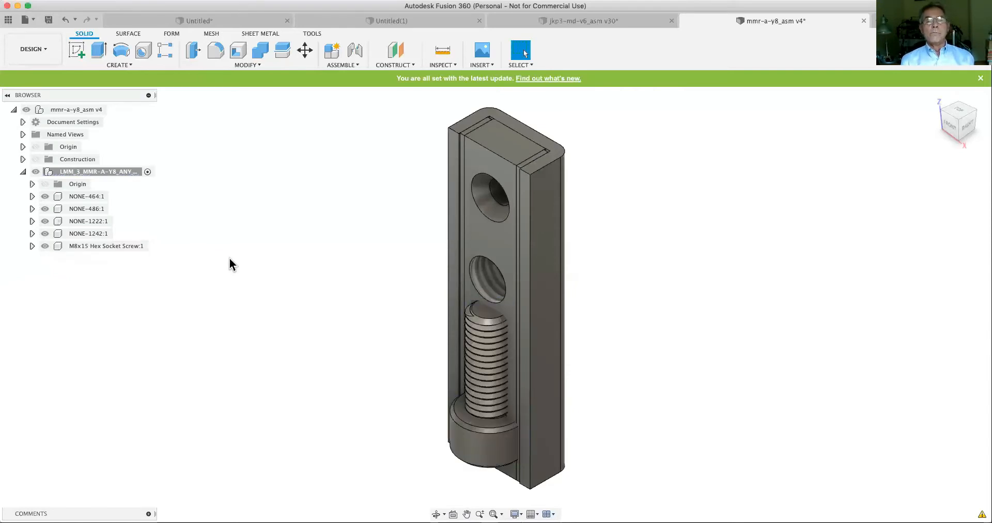
- Give the NONE-464:1 component the new name "spacer." in the design's component tree
{"action": "left_click", "coordinate": [97, 198]}
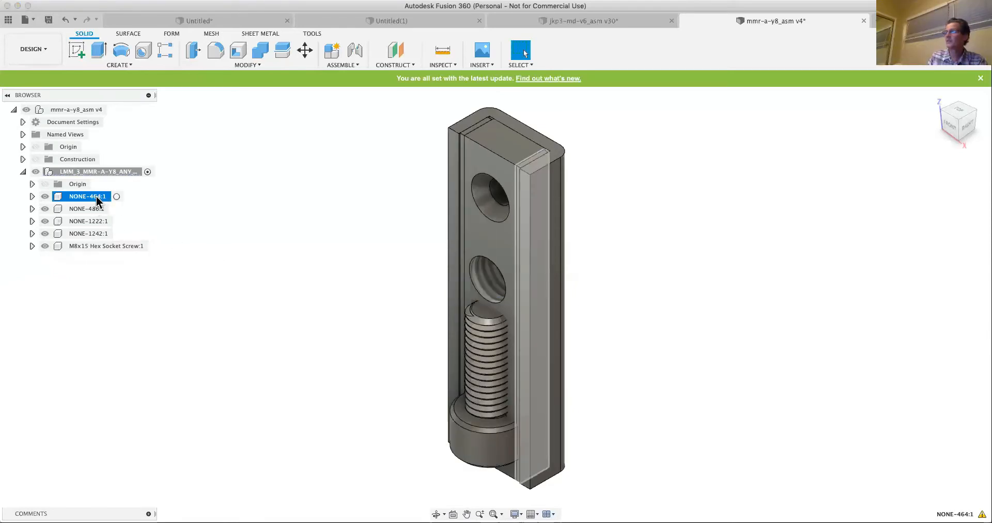
{"action": "left_click", "coordinate": [96, 198]}
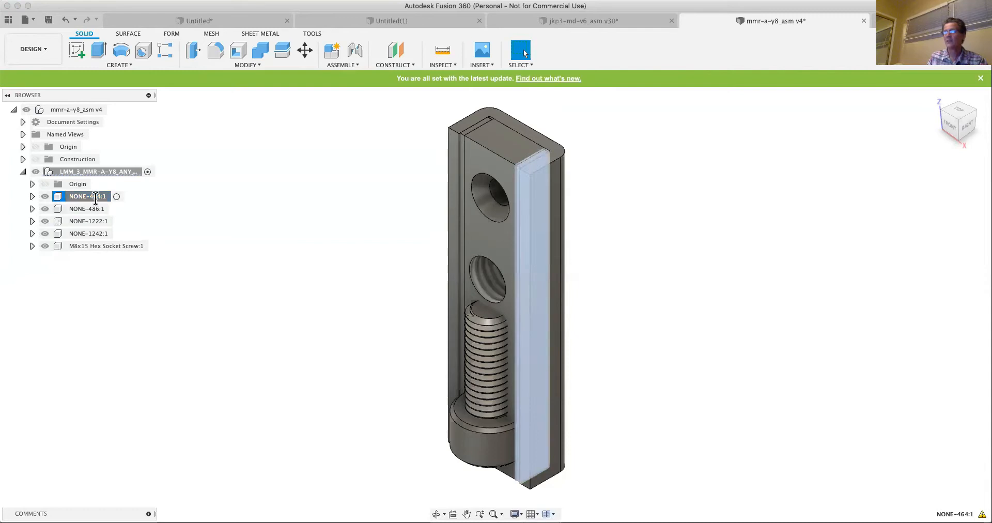
{"action": "type", "text": "spacer."}
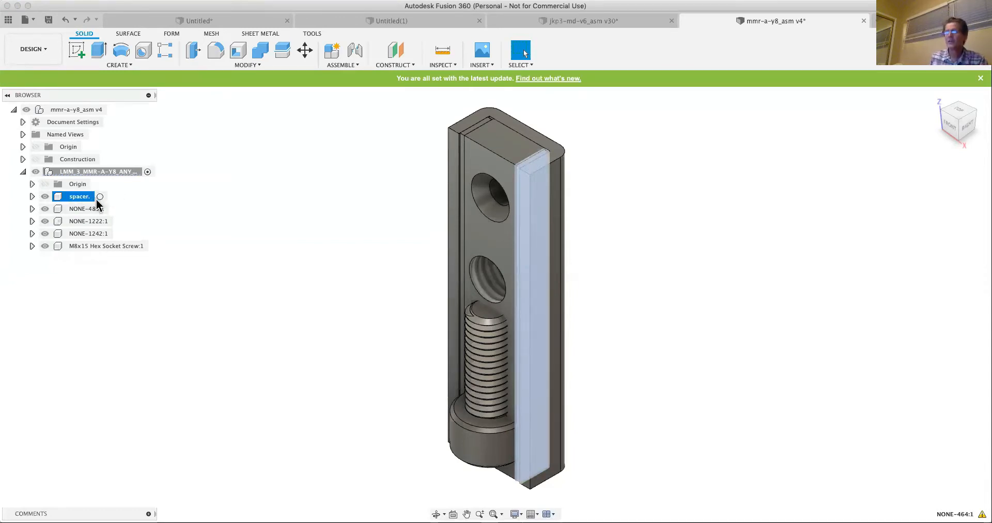
{"action": "key", "text": "Return"}
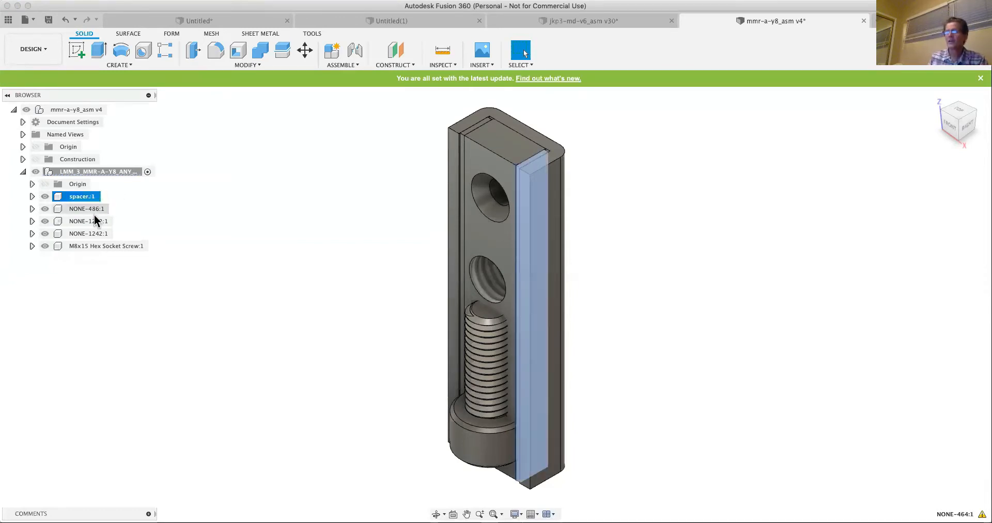
{"action": "left_click", "coordinate": [90, 209]}
{"action": "left_click", "coordinate": [87, 222]}
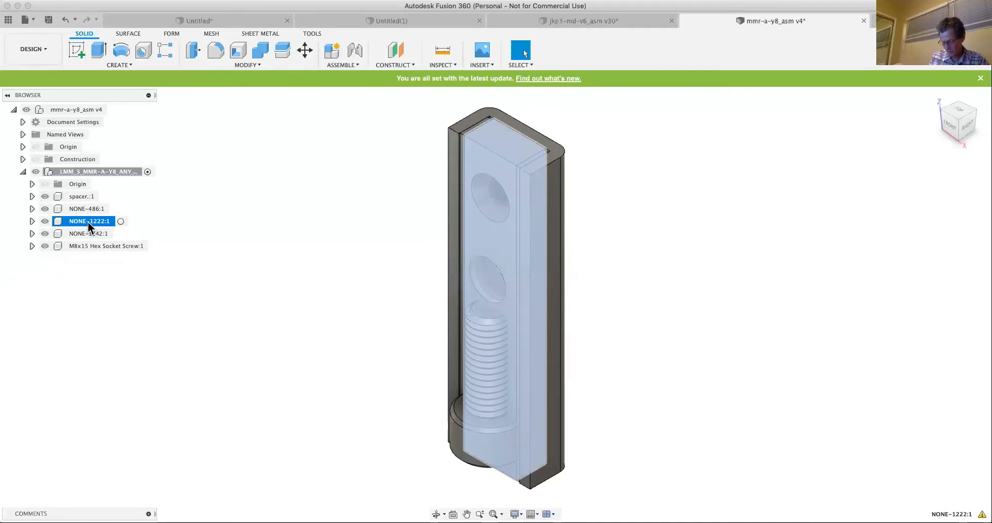
{"action": "key", "text": "e"}
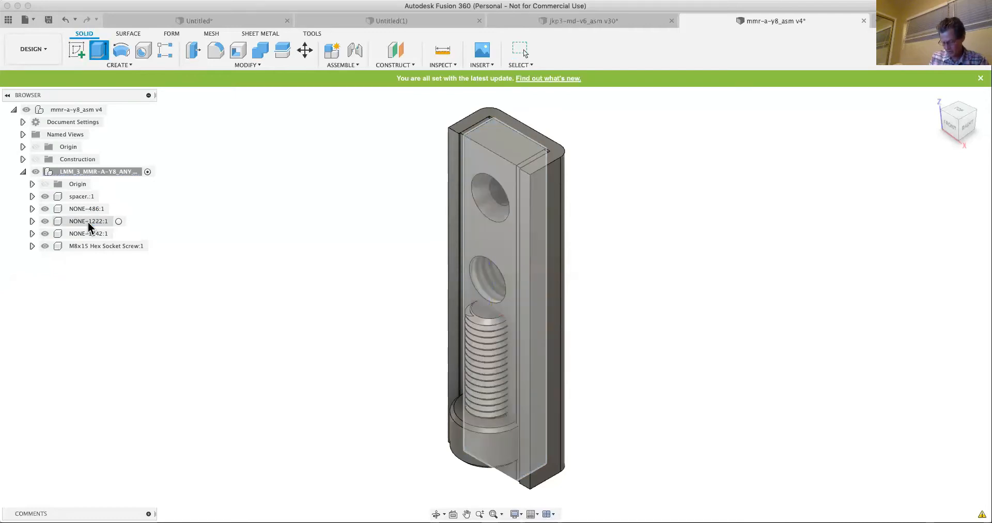
{"action": "key", "text": "a"}
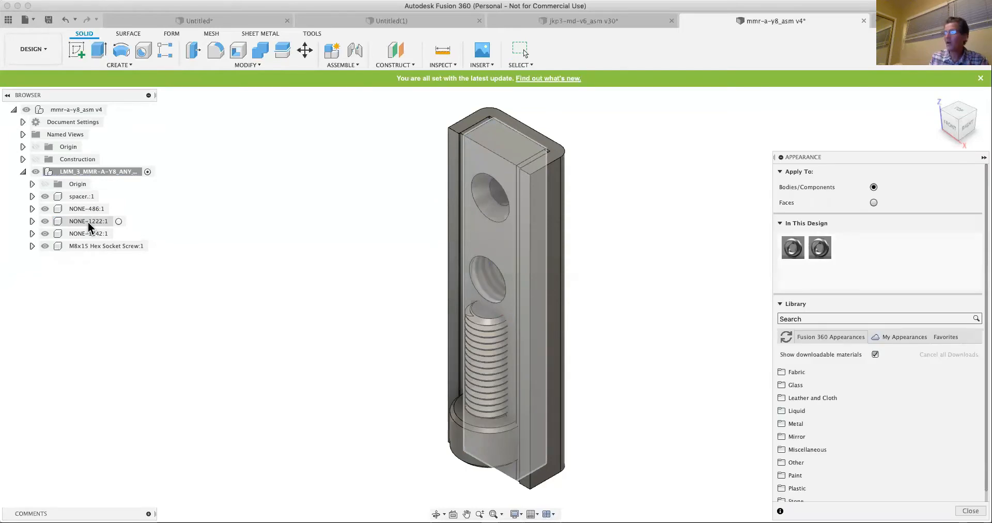
{"action": "key", "text": "m"}
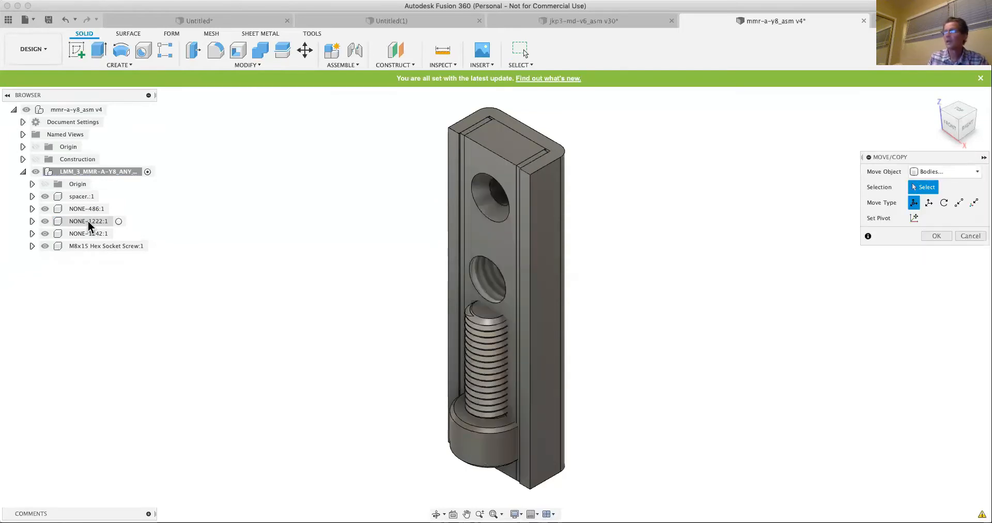
{"action": "key", "text": "a"}
{"action": "key", "text": "e"}
{"action": "key", "text": "Escape"}
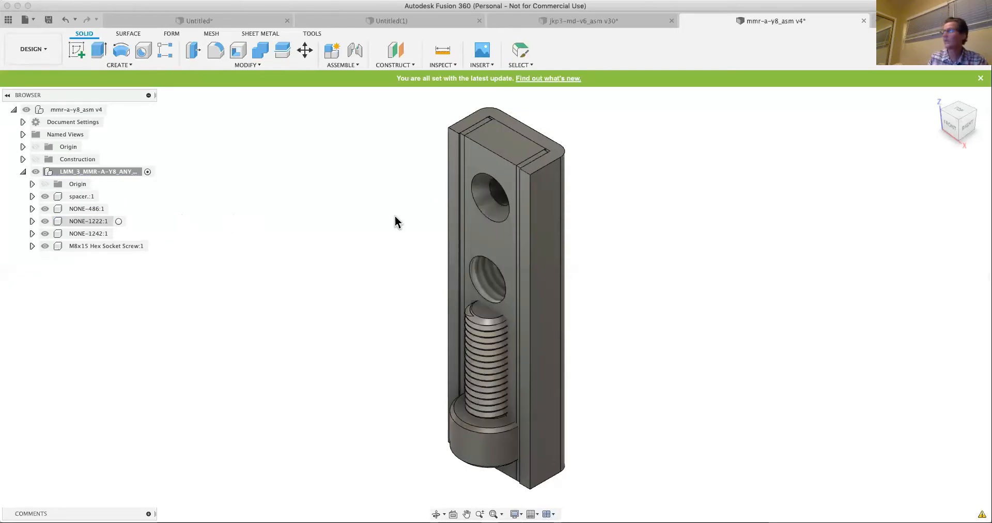
{"action": "key", "text": "a"}
{"action": "key", "text": "Escape"}
{"action": "key", "text": "l"}
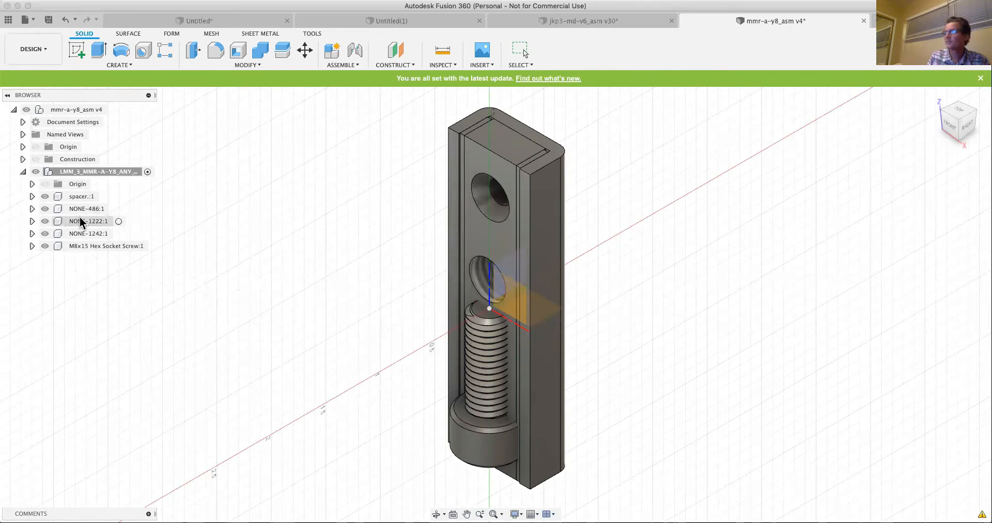
{"action": "left_click", "coordinate": [201, 244]}
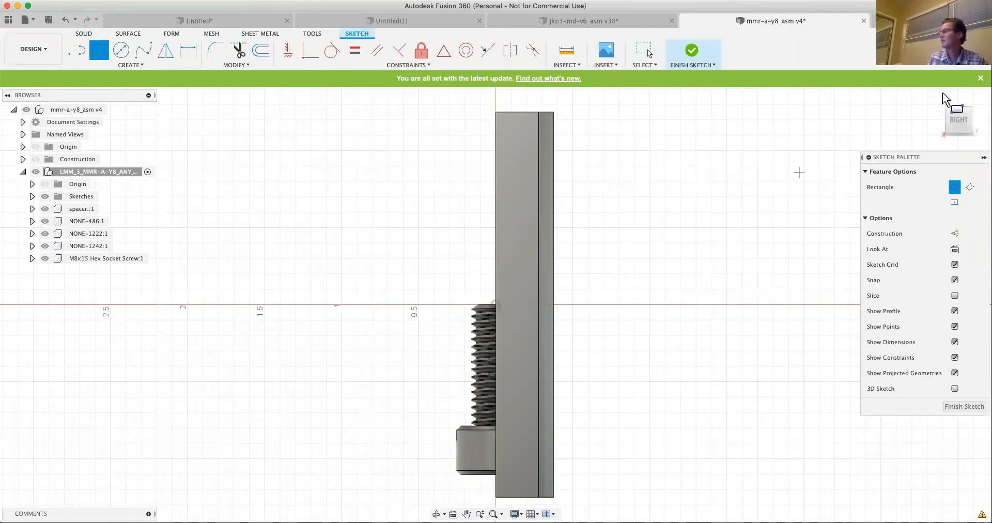
{"action": "mouse_move", "coordinate": [943, 99]}
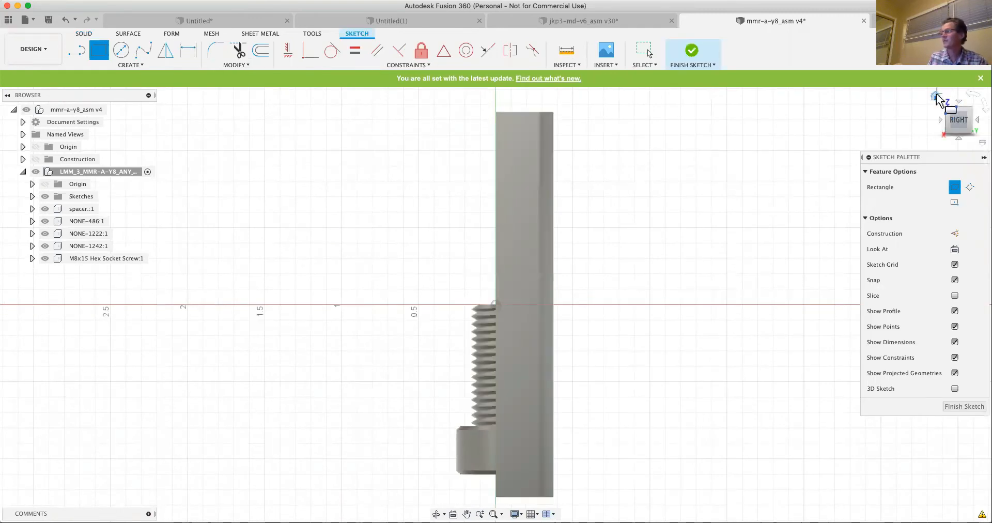
{"action": "left_click", "coordinate": [936, 97]}
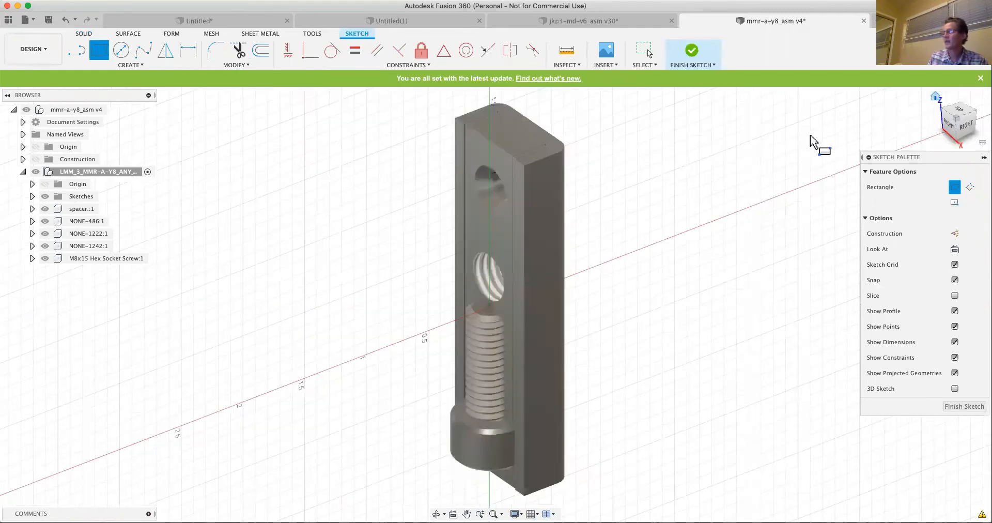
{"action": "left_click", "coordinate": [964, 407]}
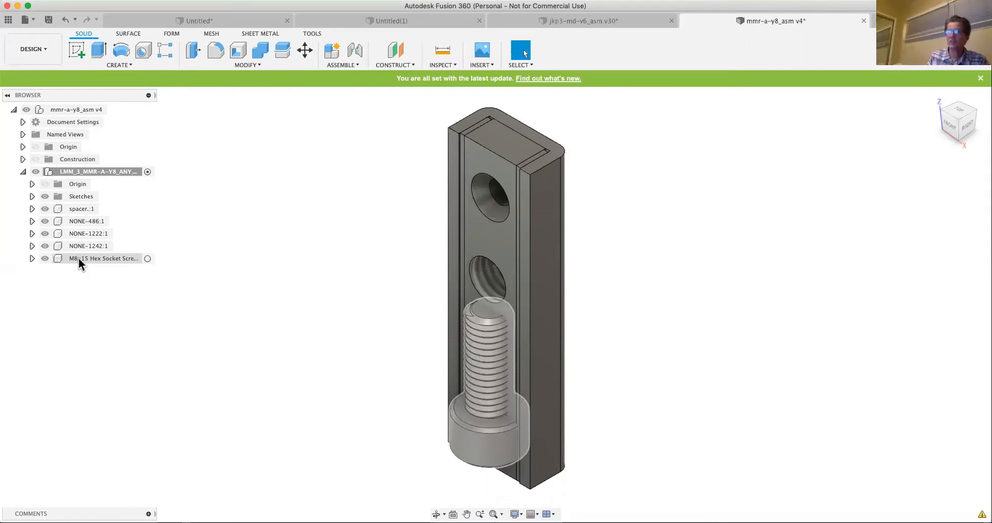
- Select the M8x15 Hex Socket Screw, then browse the team's projects and list the designs in Random learning
{"action": "left_click", "coordinate": [86, 259]}
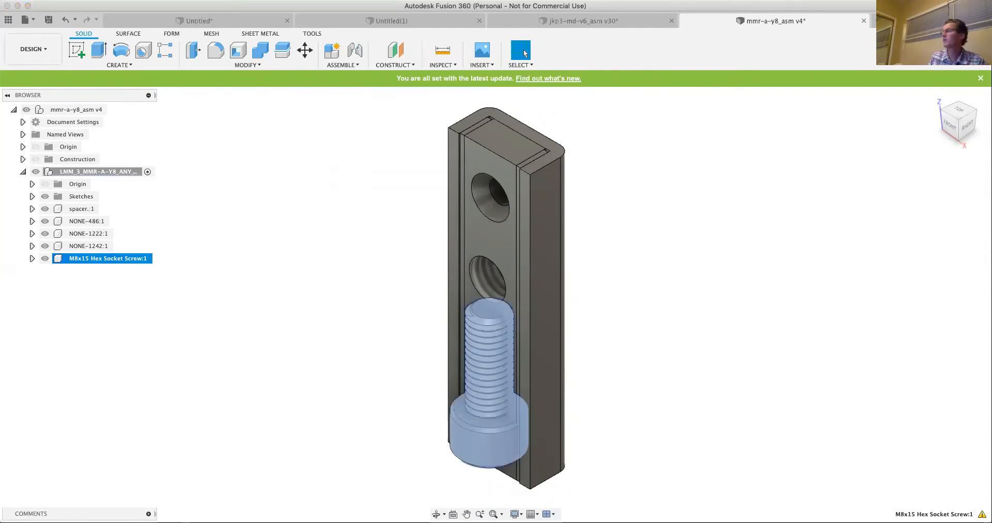
{"action": "left_click", "coordinate": [9, 23]}
{"action": "left_click", "coordinate": [9, 23]}
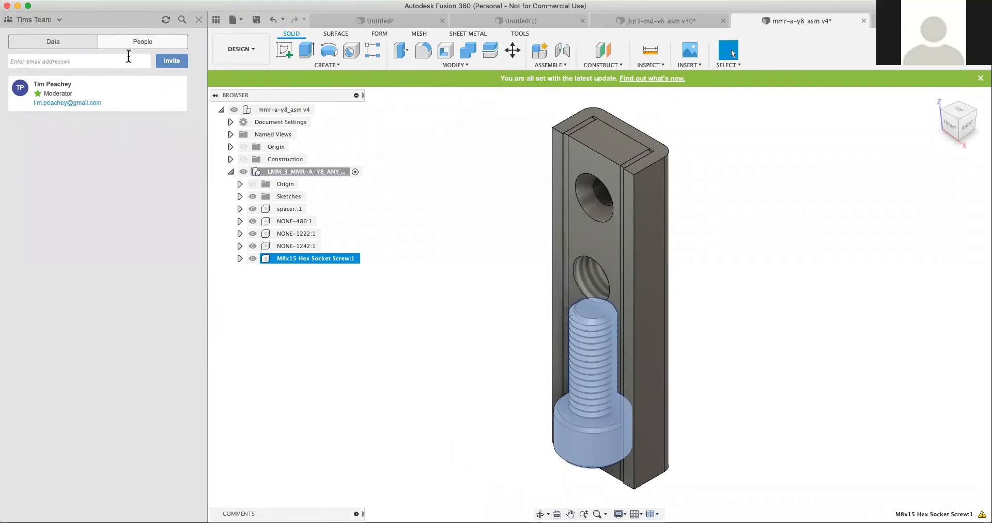
{"action": "left_click", "coordinate": [54, 41]}
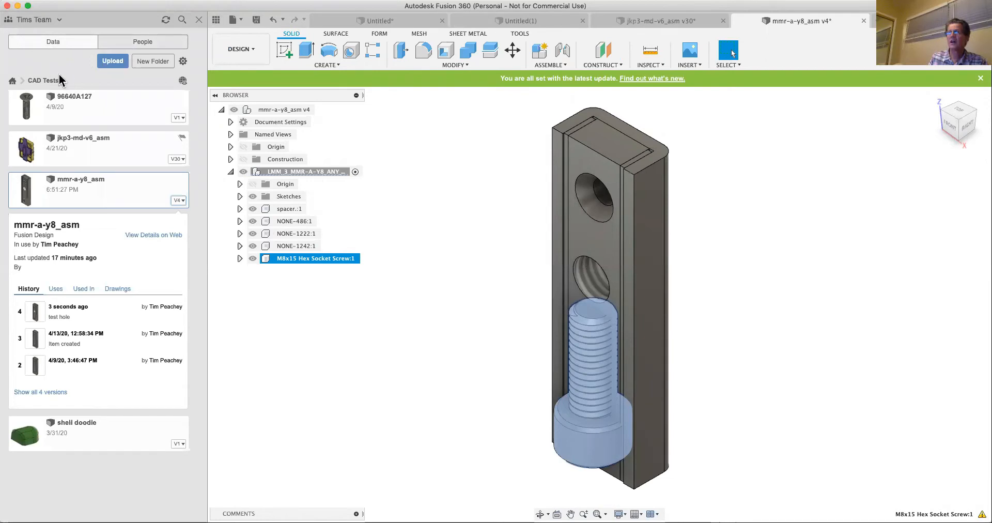
{"action": "left_click", "coordinate": [12, 81]}
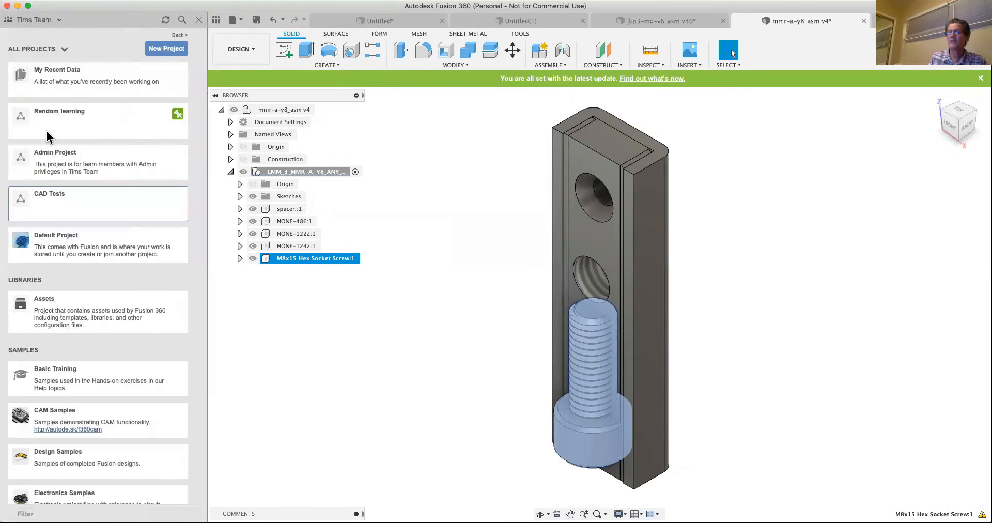
{"action": "left_click", "coordinate": [21, 120]}
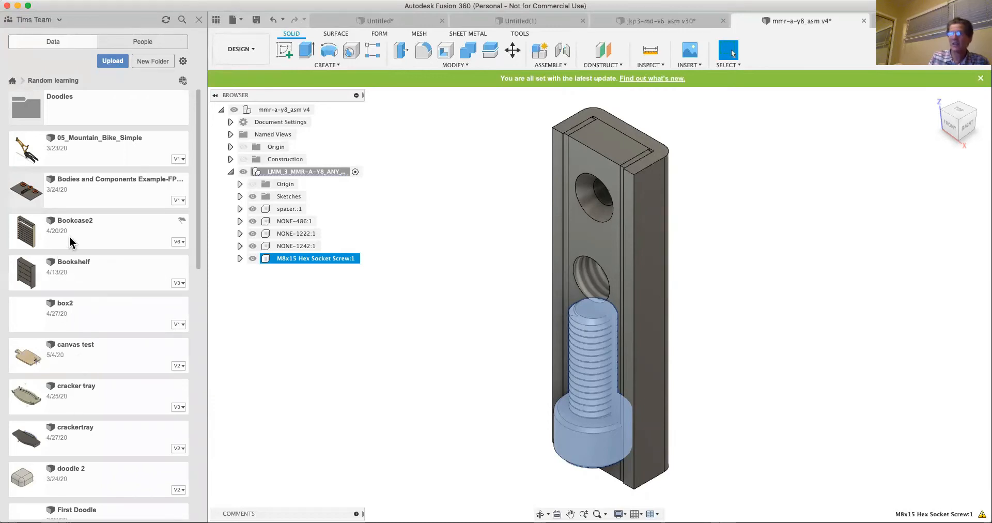
- Look through the designs in the Random learning project and close the project data with nothing selected in the model
{"action": "scroll", "coordinate": [71, 347], "scroll_direction": "down", "scroll_amount": 15}
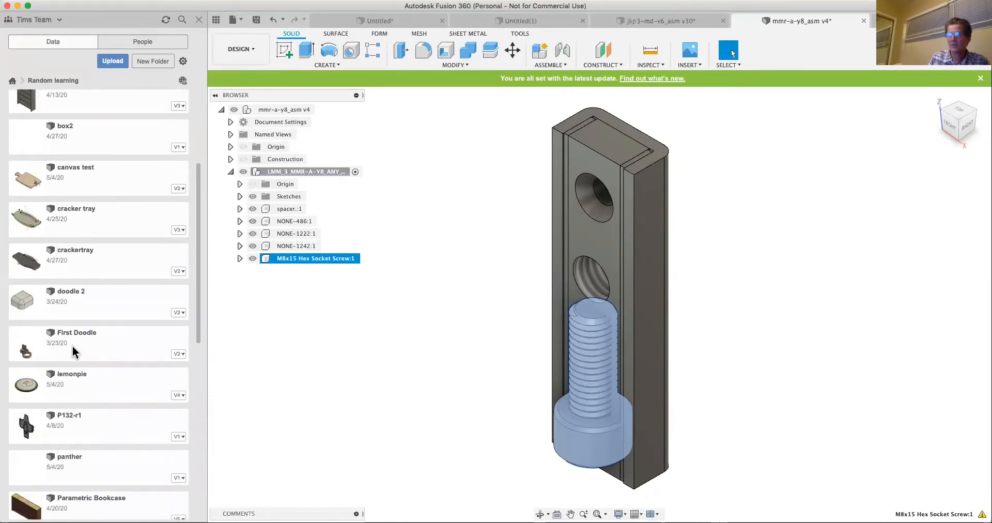
{"action": "scroll", "coordinate": [103, 352], "scroll_direction": "down", "scroll_amount": 3}
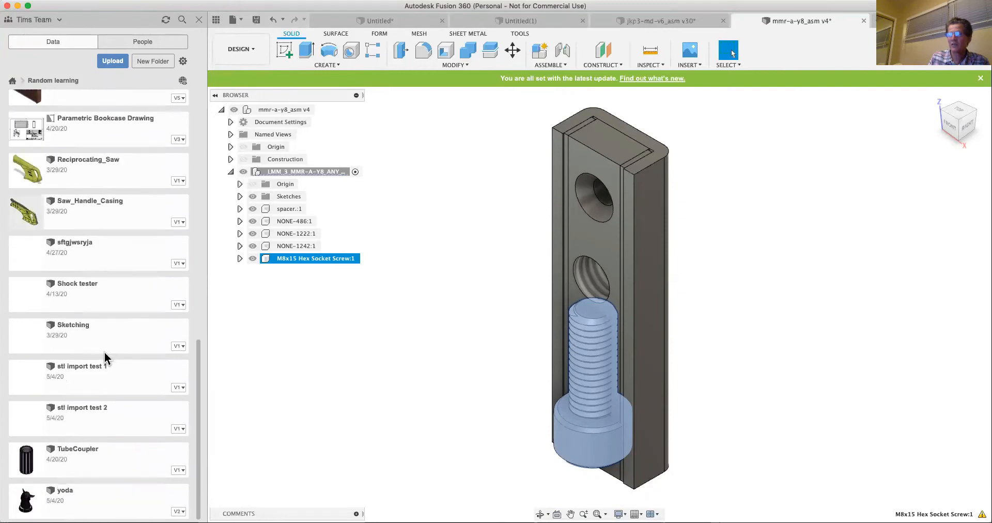
{"action": "scroll", "coordinate": [98, 326], "scroll_direction": "up", "scroll_amount": 20}
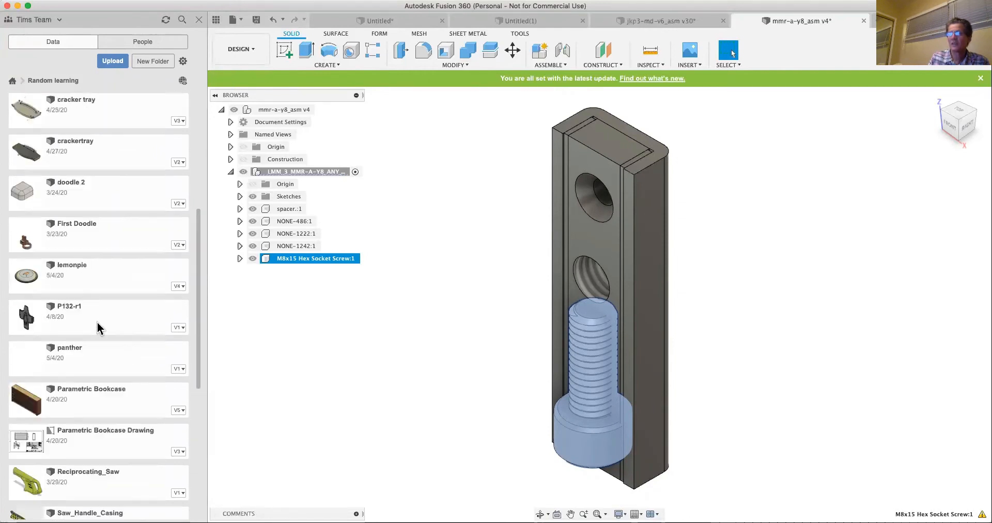
{"action": "scroll", "coordinate": [98, 327], "scroll_direction": "up", "scroll_amount": 6}
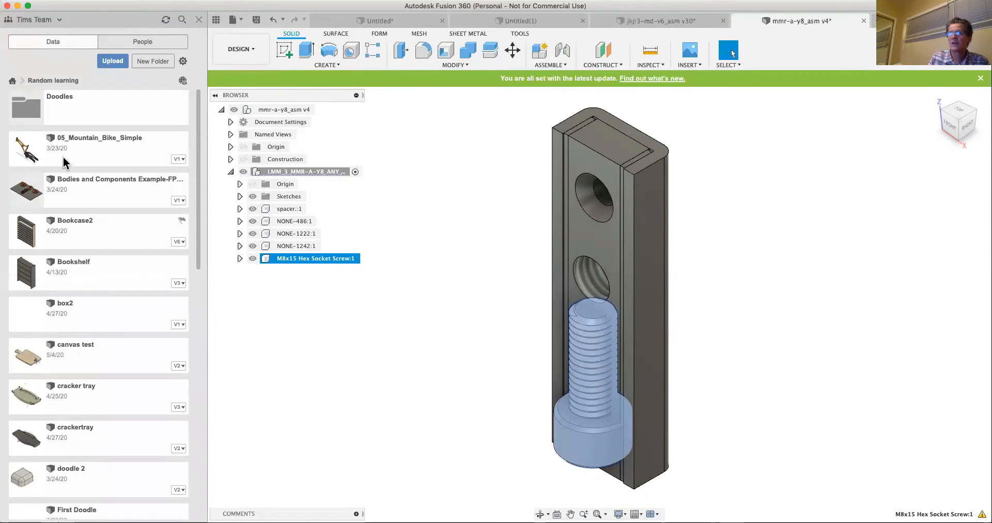
{"action": "left_click", "coordinate": [439, 334]}
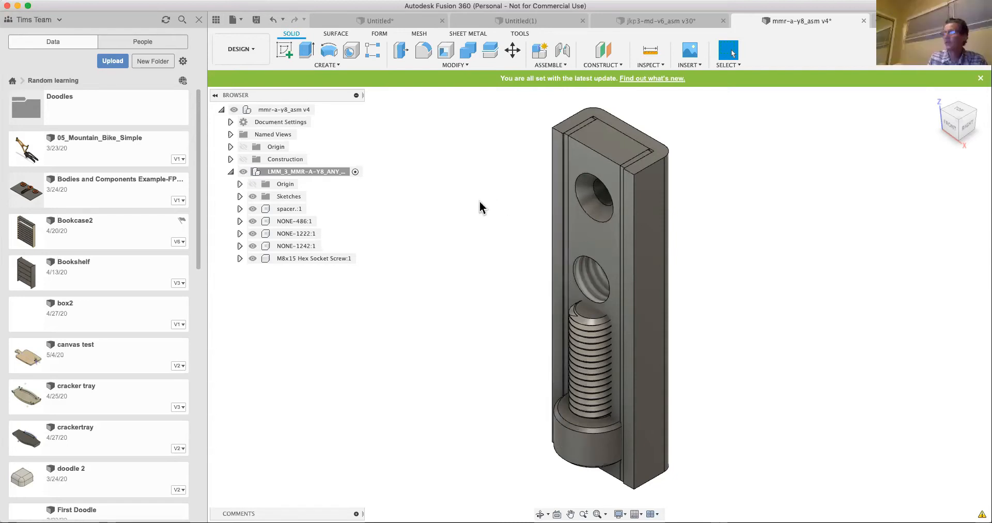
{"action": "left_click", "coordinate": [198, 21]}
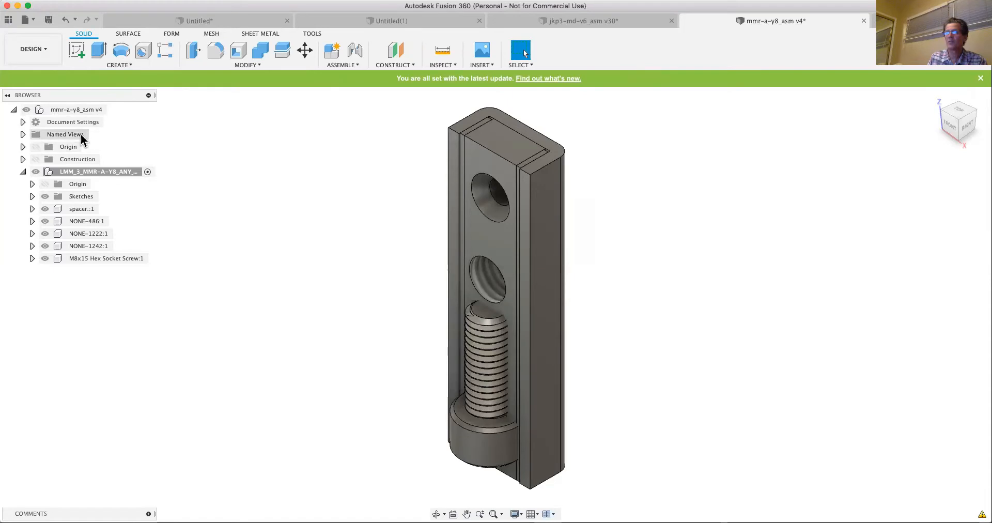
- Collapse and re-expand the LMM_3_MMR-A-Y8 assembly's component tree, and switch to the jkp3-md-v6_asm design
{"action": "left_click", "coordinate": [23, 171]}
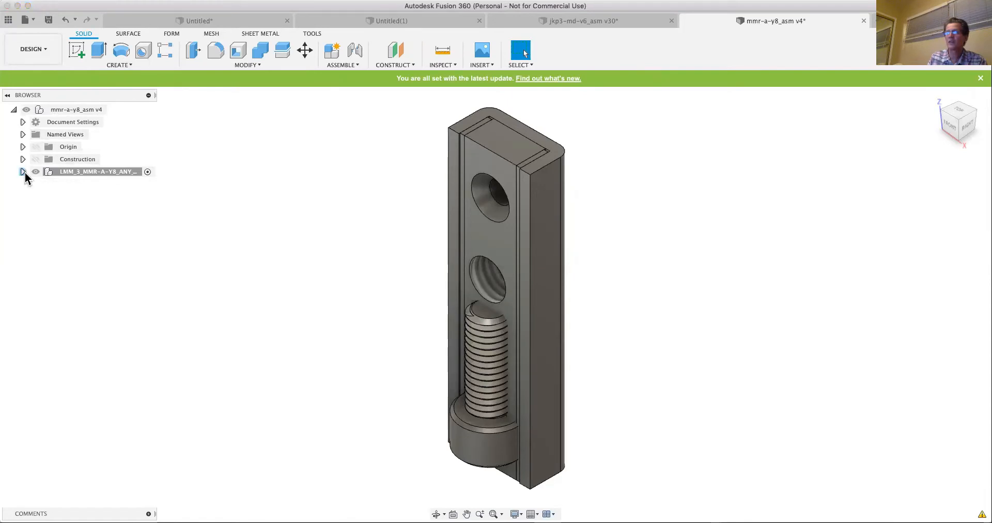
{"action": "left_click", "coordinate": [23, 172]}
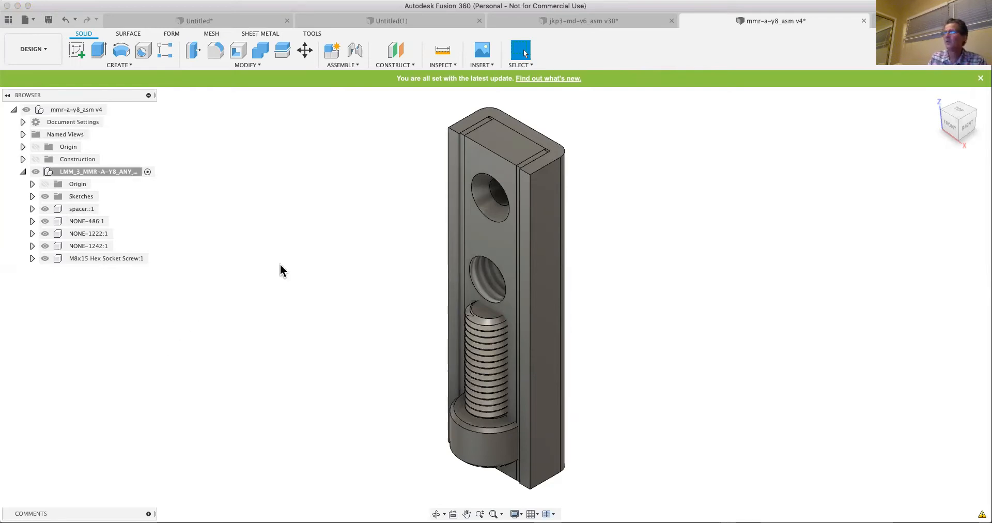
{"action": "left_click", "coordinate": [545, 20]}
{"action": "left_click", "coordinate": [546, 19]}
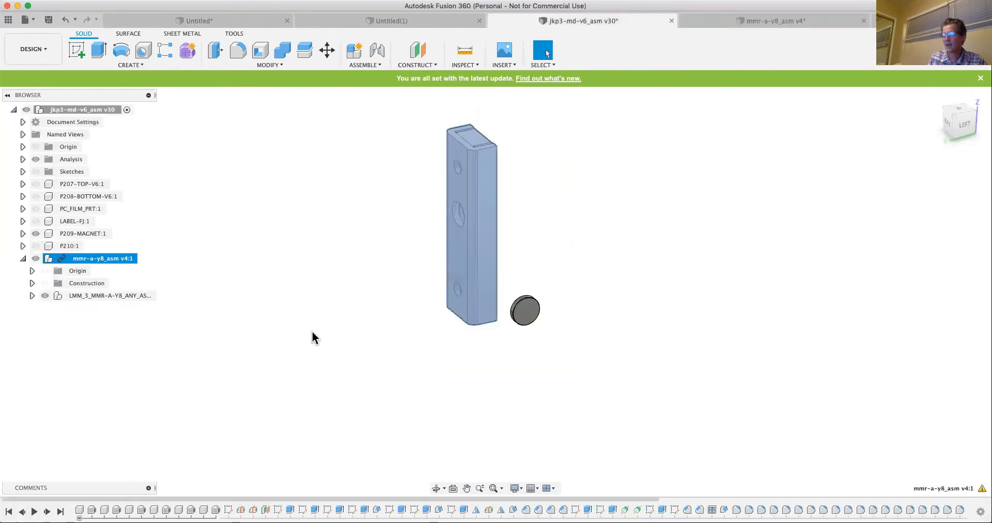
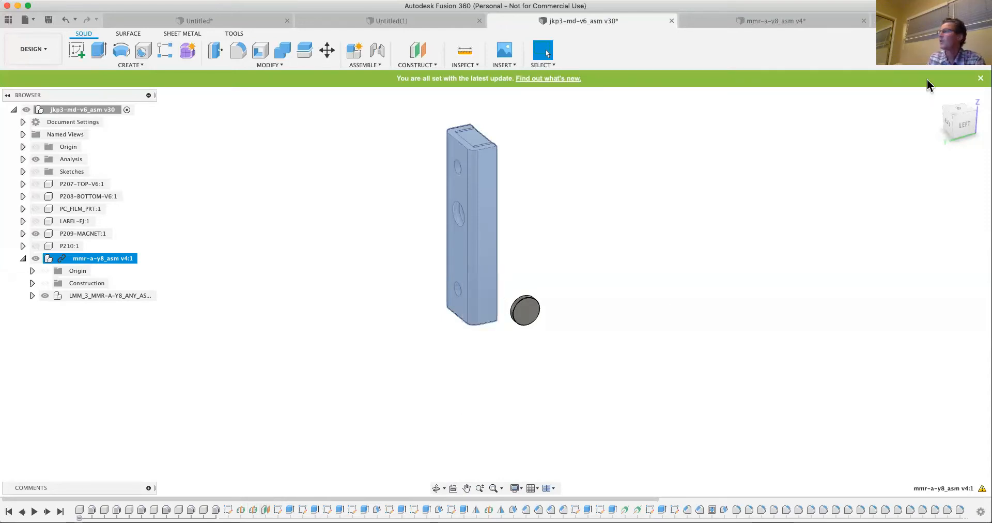
- Create a new design and model a box 45 mm long, 45 mm wide and 55 mm high as a new body, starting at the origin
{"action": "left_click", "coordinate": [873, 21]}
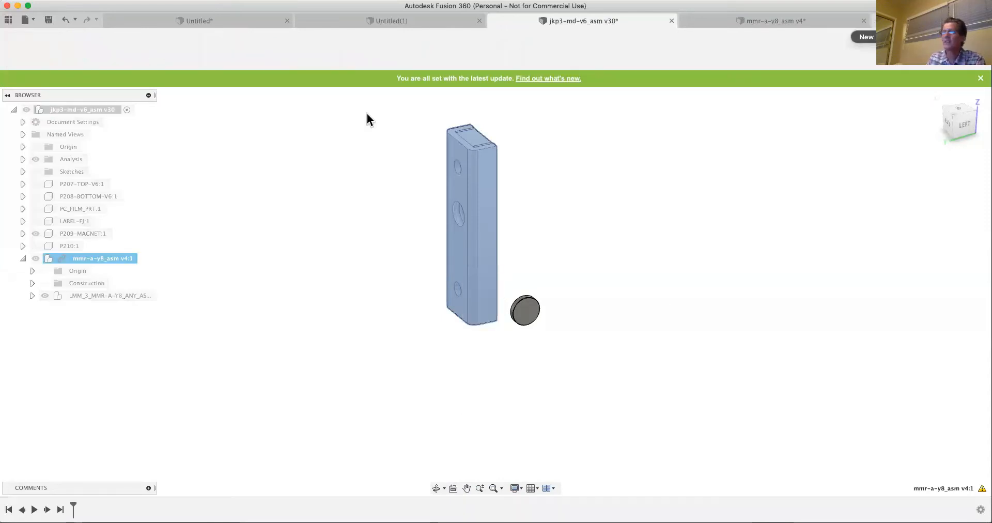
{"action": "left_click", "coordinate": [126, 63]}
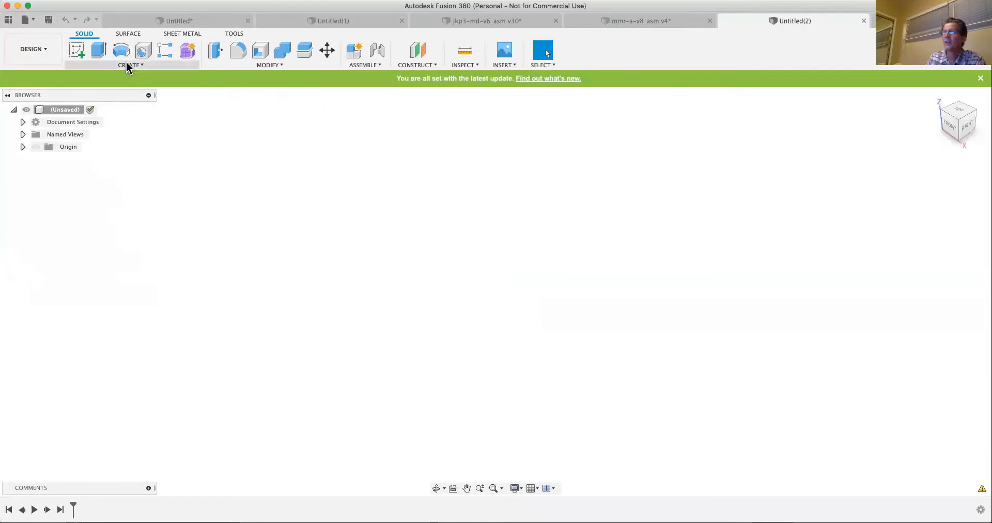
{"action": "left_click", "coordinate": [96, 208]}
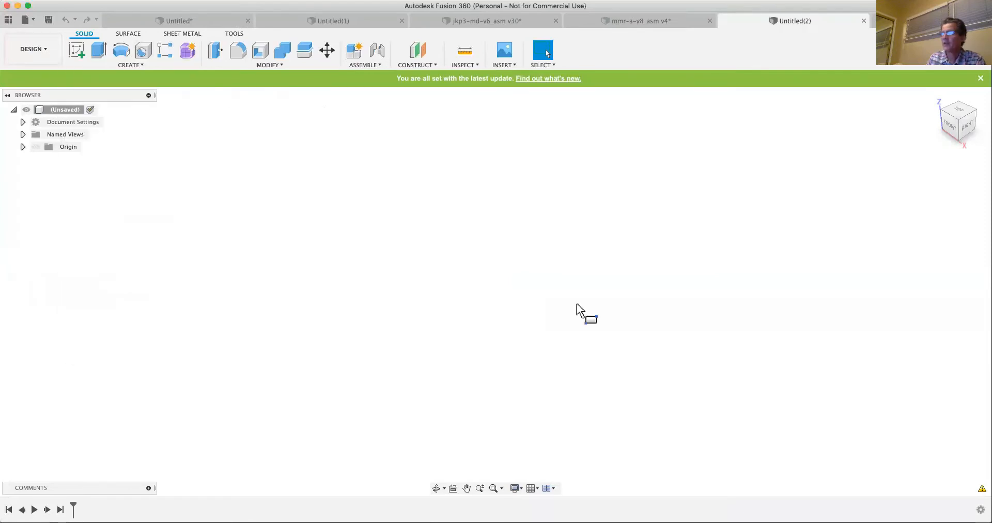
{"action": "left_click", "coordinate": [541, 293]}
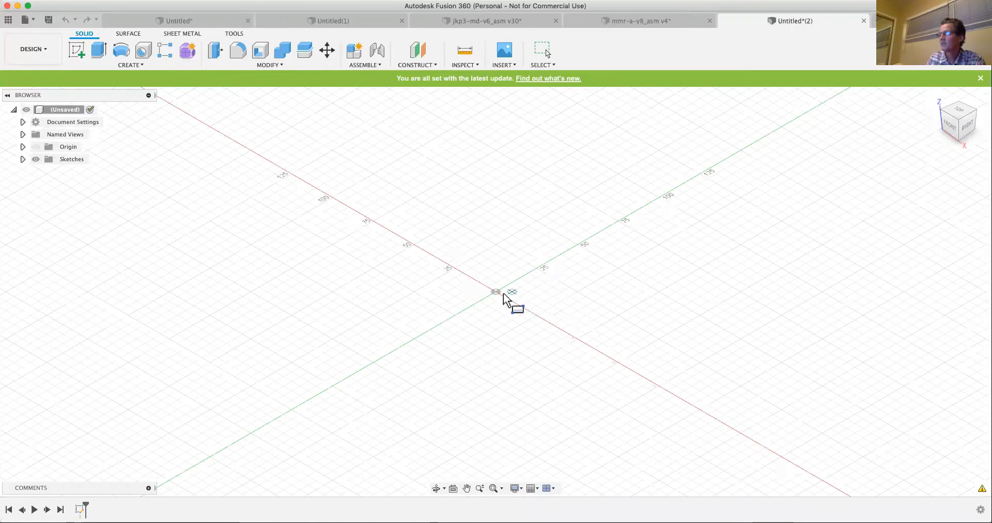
{"action": "left_click", "coordinate": [496, 292]}
{"action": "left_click", "coordinate": [643, 293]}
{"action": "left_click_drag", "start_coordinate": [571, 273], "coordinate": [687, 177]}
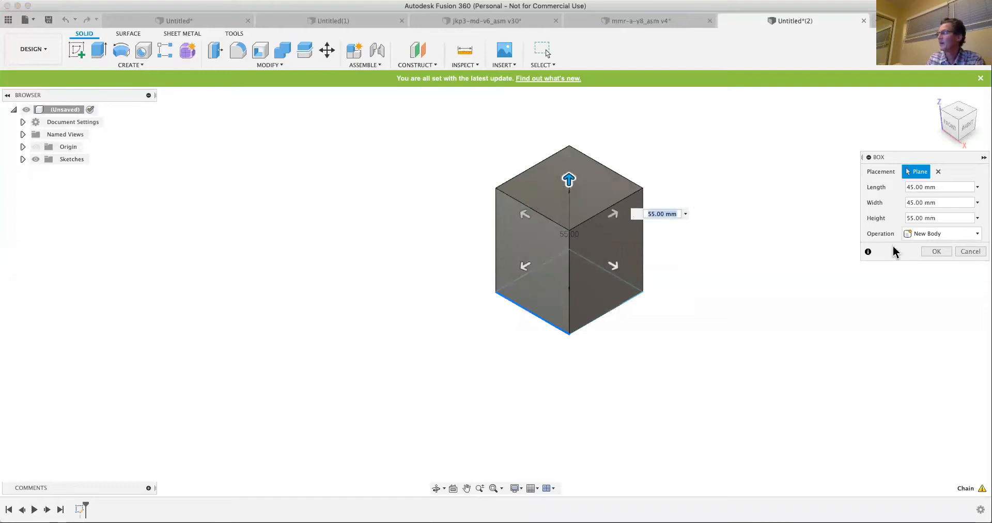
{"action": "left_click", "coordinate": [929, 250]}
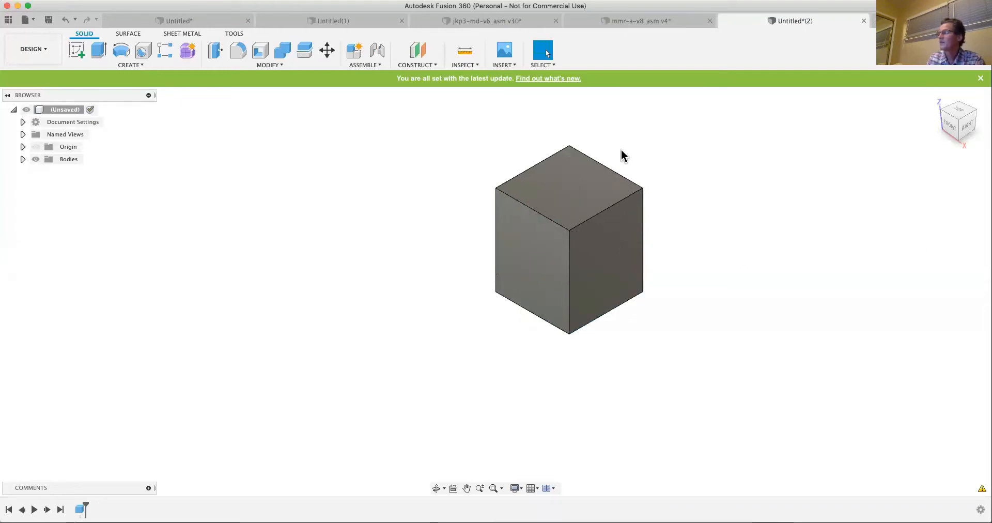
- Add a tapped M10x1.5 ISO Metric hole, 50.80 mm deep with a 118° drill point, in the box's top face
{"action": "left_click", "coordinate": [143, 50]}
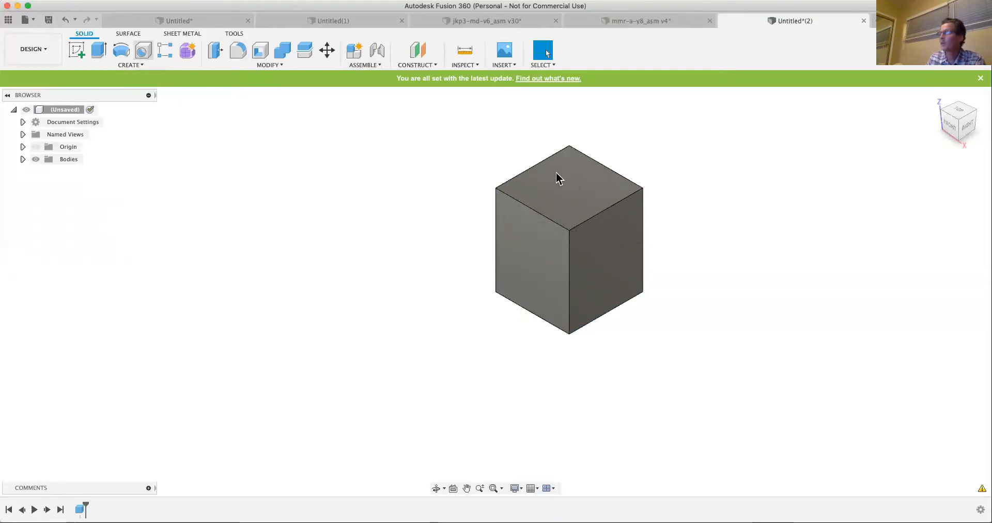
{"action": "left_click", "coordinate": [581, 191]}
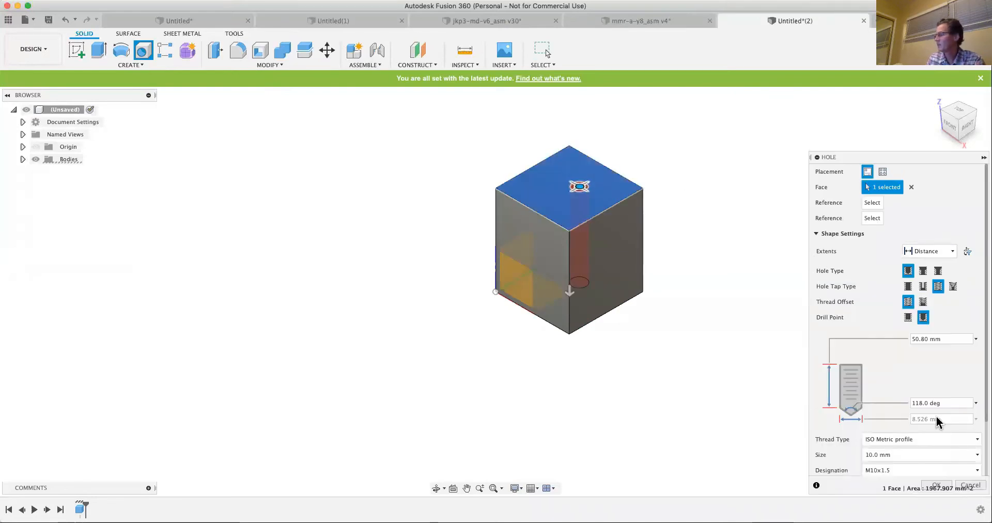
{"action": "left_click", "coordinate": [943, 485]}
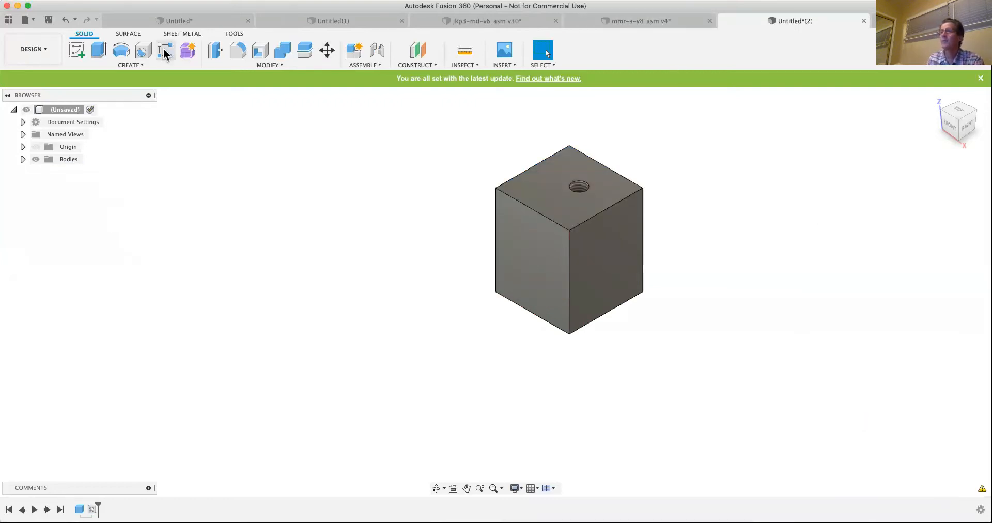
- Fillet the four vertical edges of the box with a constant radius of 1.25 mm
{"action": "left_click", "coordinate": [243, 49]}
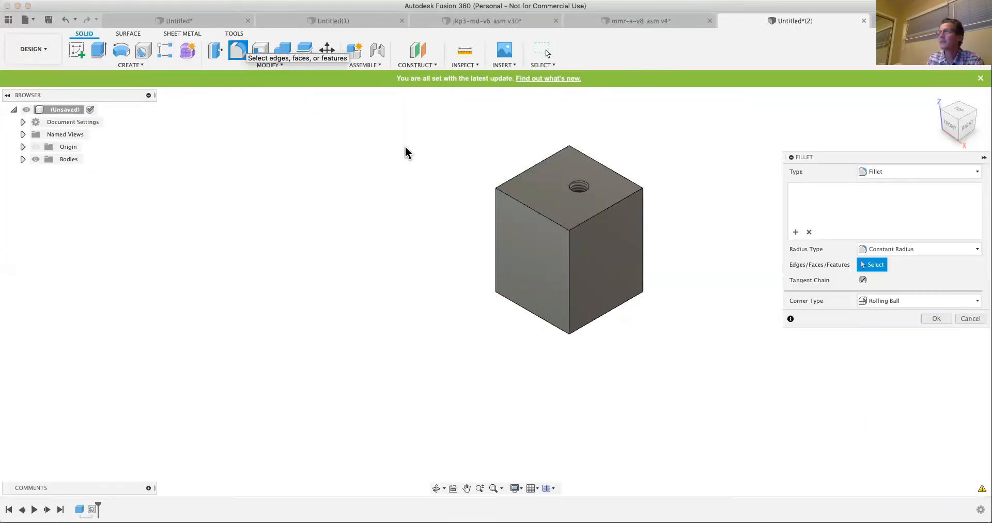
{"action": "left_click", "coordinate": [497, 217]}
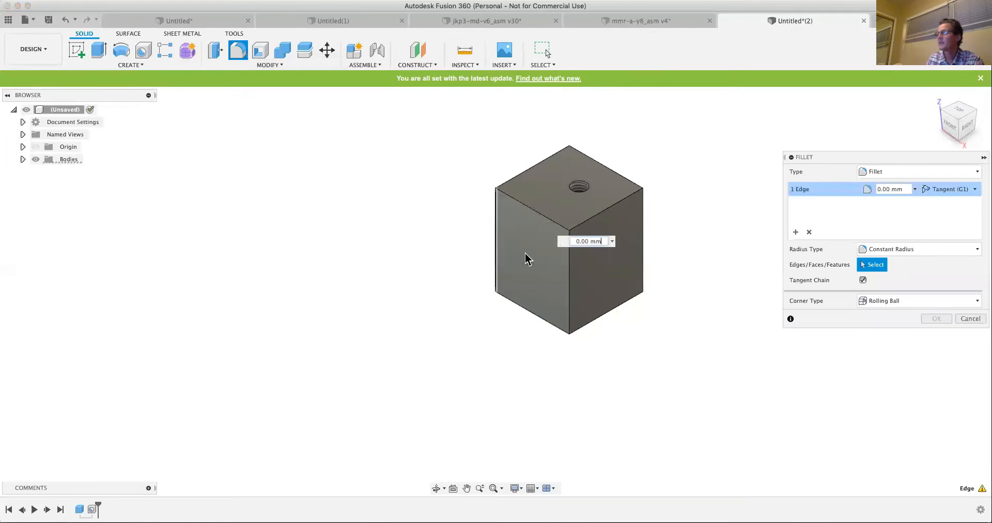
{"action": "left_click", "coordinate": [568, 290]}
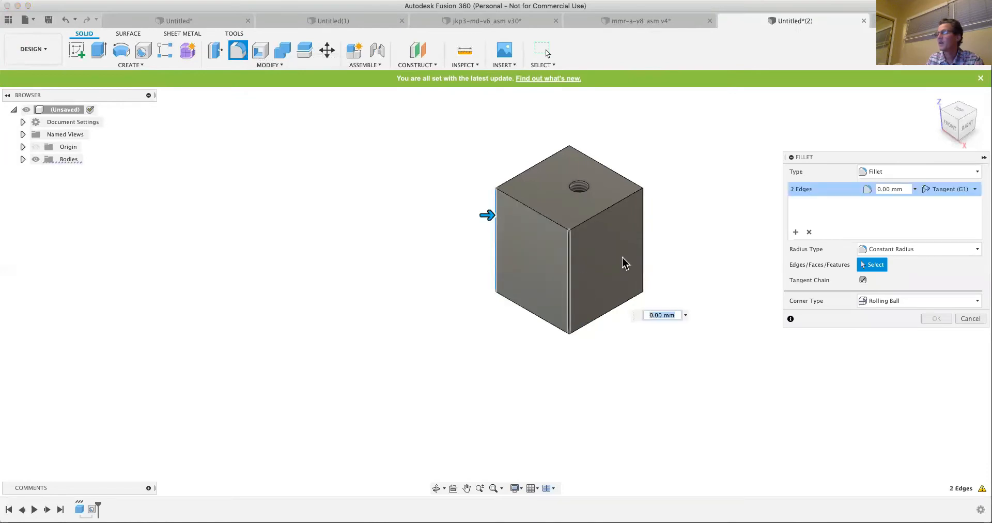
{"action": "left_click", "coordinate": [643, 250]}
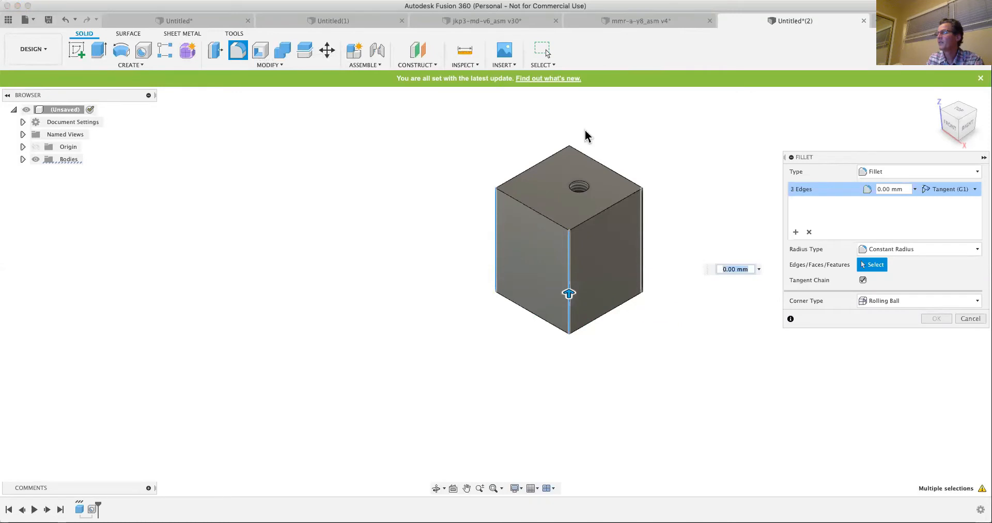
{"action": "left_click", "coordinate": [570, 159]}
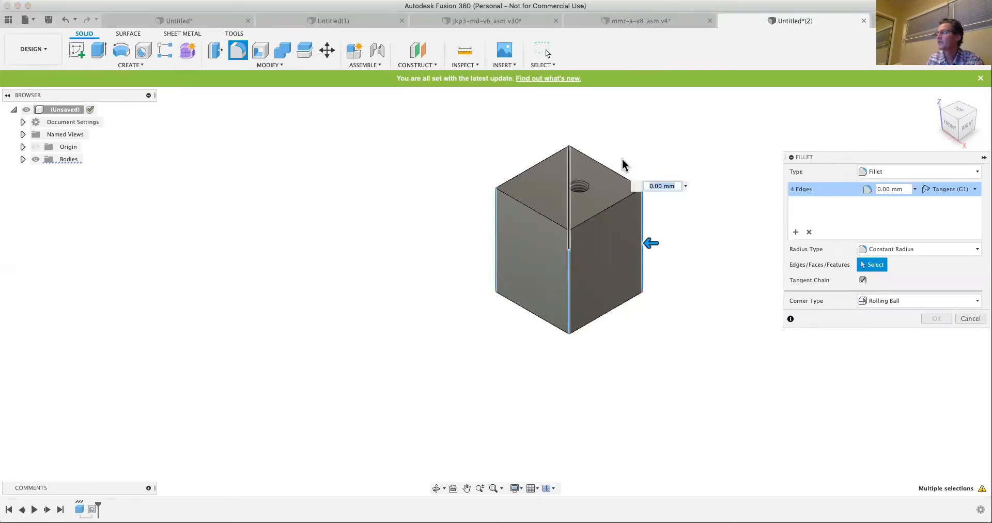
{"action": "left_click", "coordinate": [914, 189]}
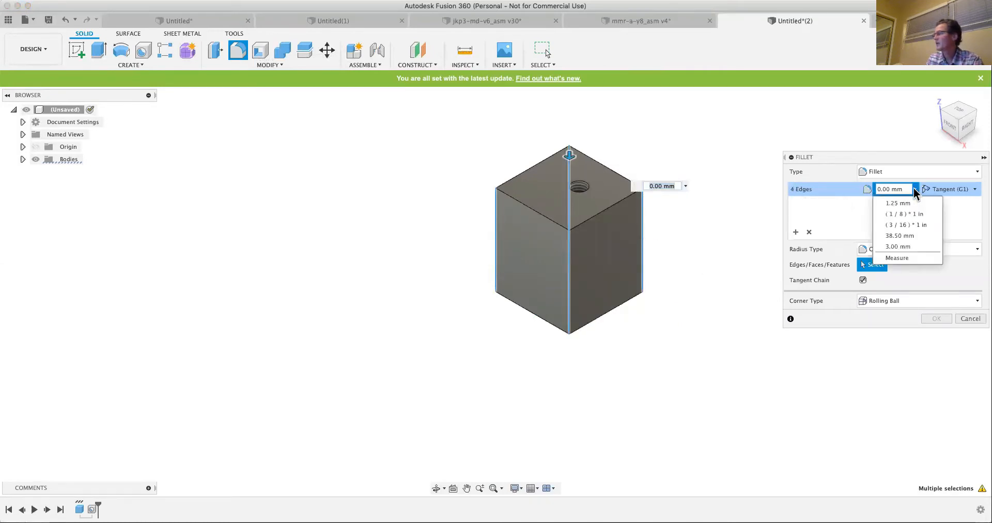
{"action": "left_click", "coordinate": [903, 204]}
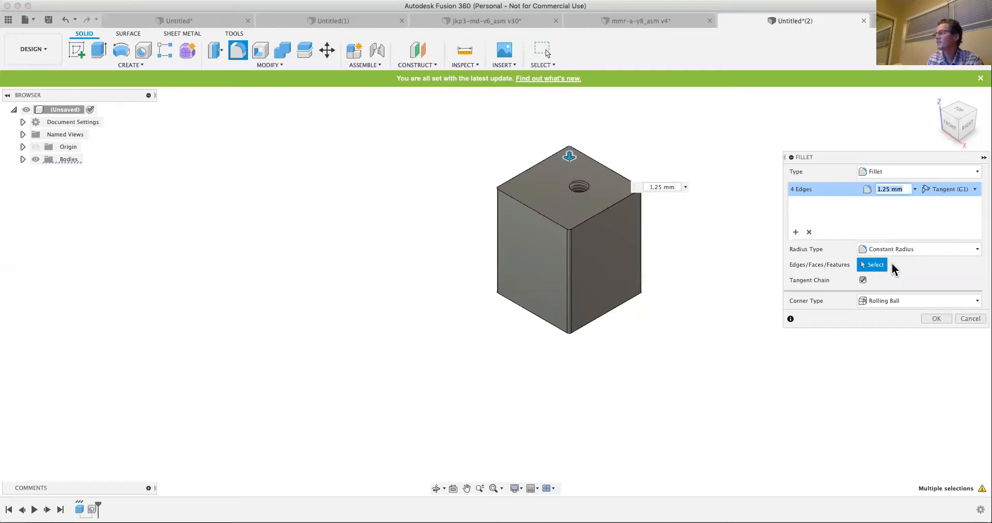
{"action": "left_click", "coordinate": [925, 317]}
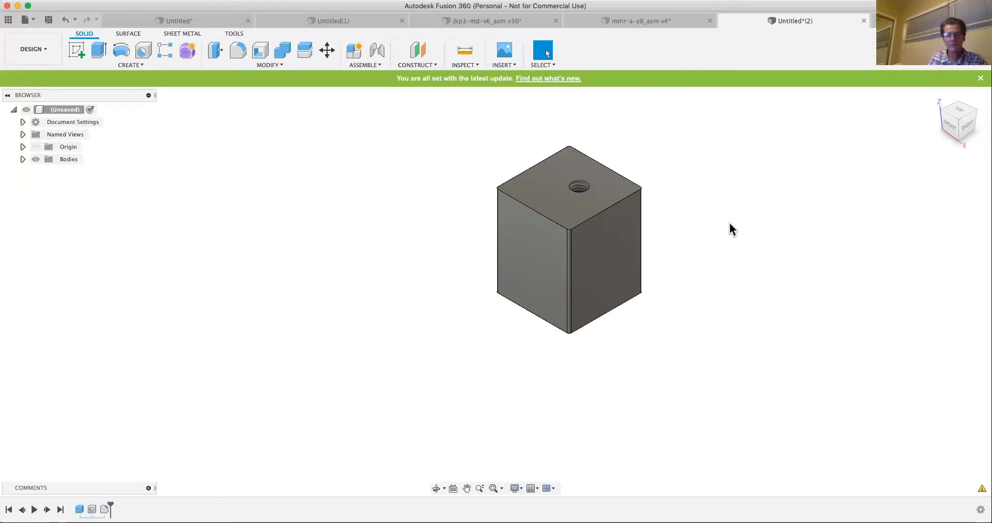
- Edit the hole in the box's top face, changing its tap type from tapped to simple
{"action": "left_click", "coordinate": [580, 191]}
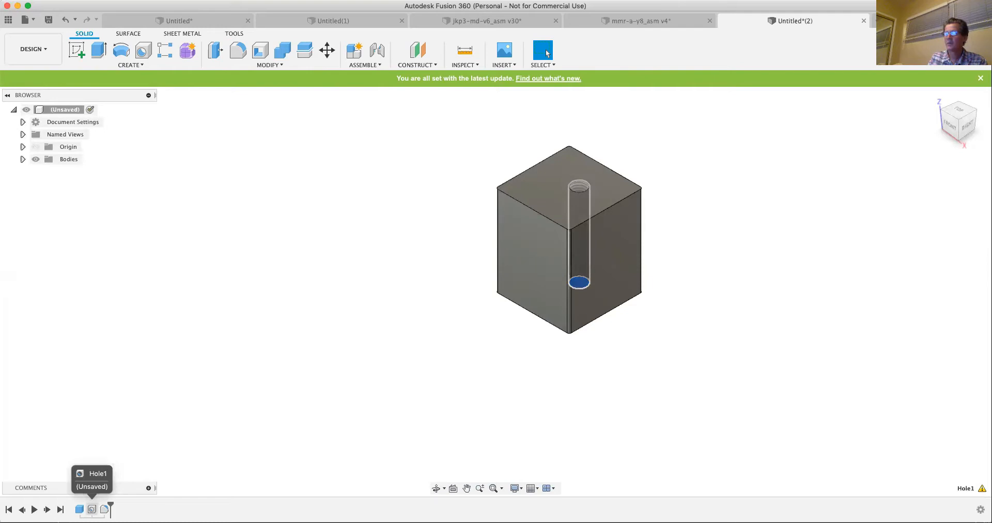
{"action": "right_click", "coordinate": [92, 509]}
{"action": "left_click", "coordinate": [127, 414]}
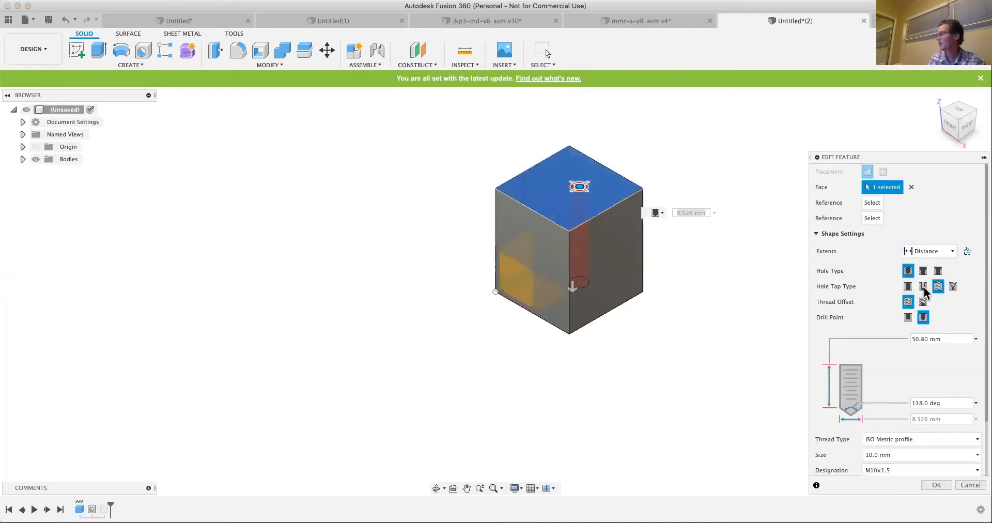
{"action": "left_click", "coordinate": [908, 286]}
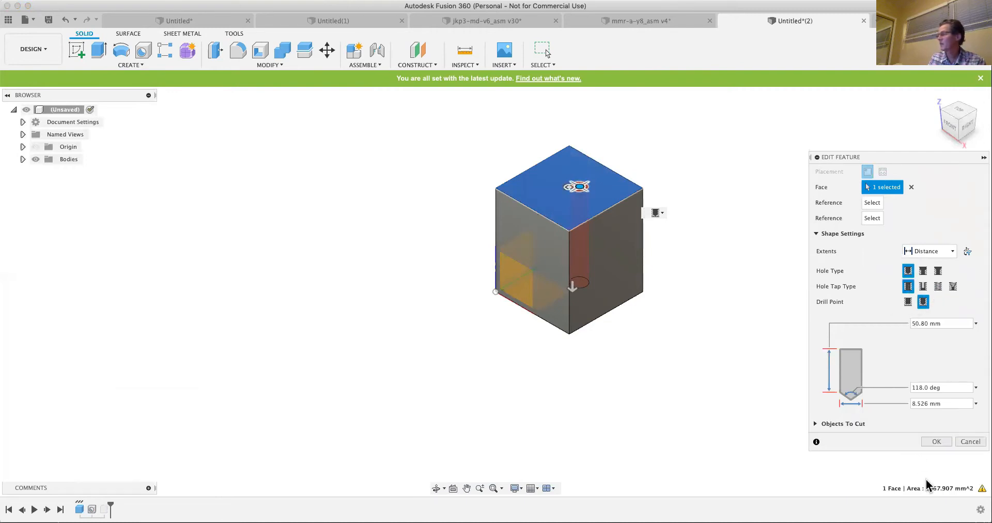
{"action": "left_click", "coordinate": [936, 442]}
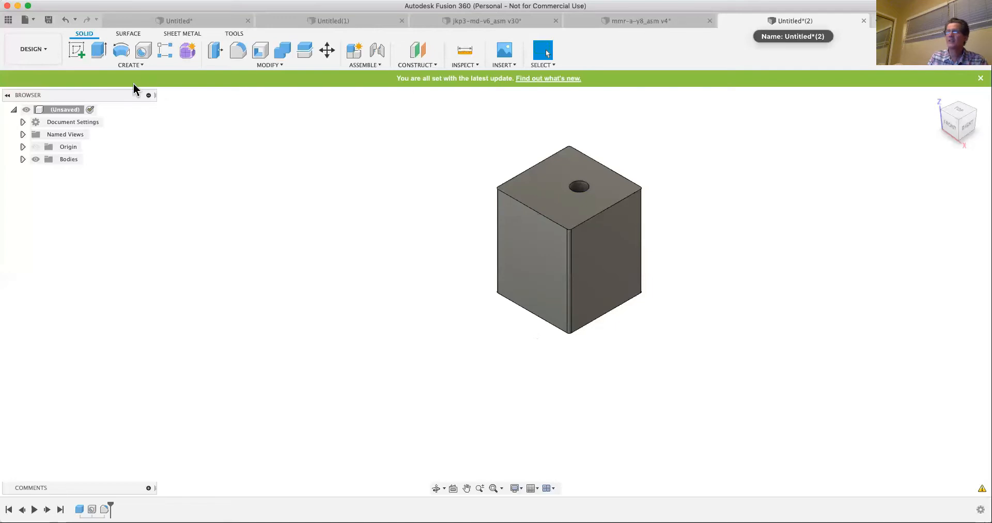
- Create another new design and start a sketch on the horizontal origin plane
{"action": "key", "text": "super+n"}
{"action": "left_click", "coordinate": [78, 51]}
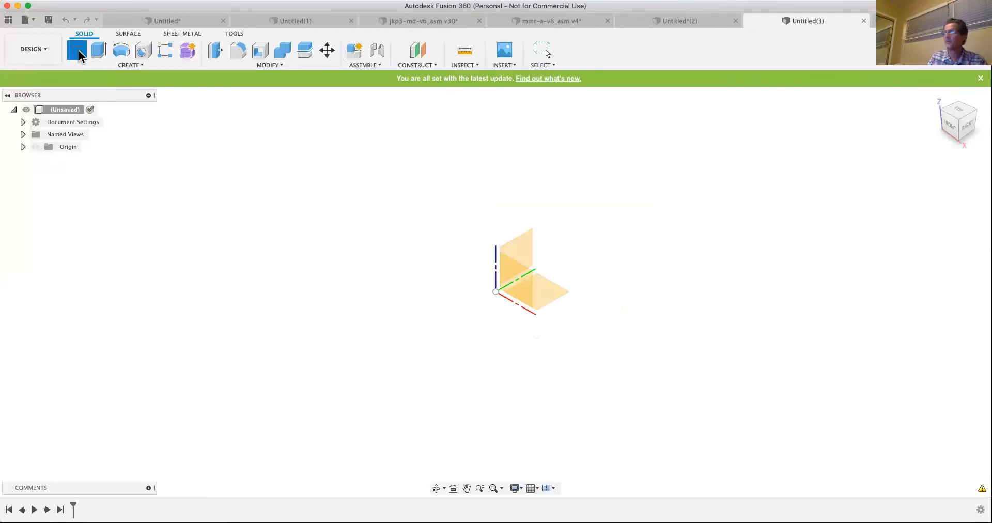
{"action": "left_click", "coordinate": [553, 296]}
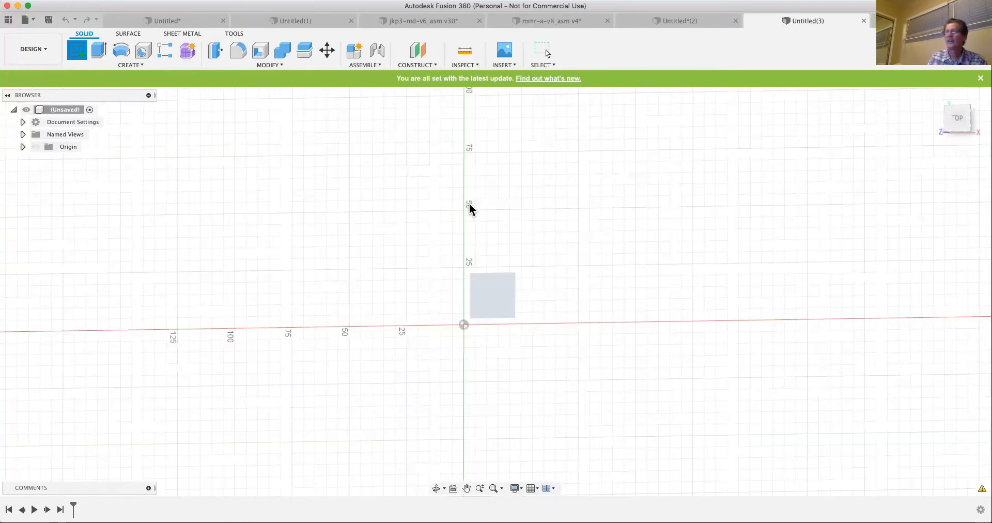
- Sketch two connected lines ending in a tangent arc that curves back downward, to the right of the origin, using only the Line tool
{"action": "left_click", "coordinate": [133, 66]}
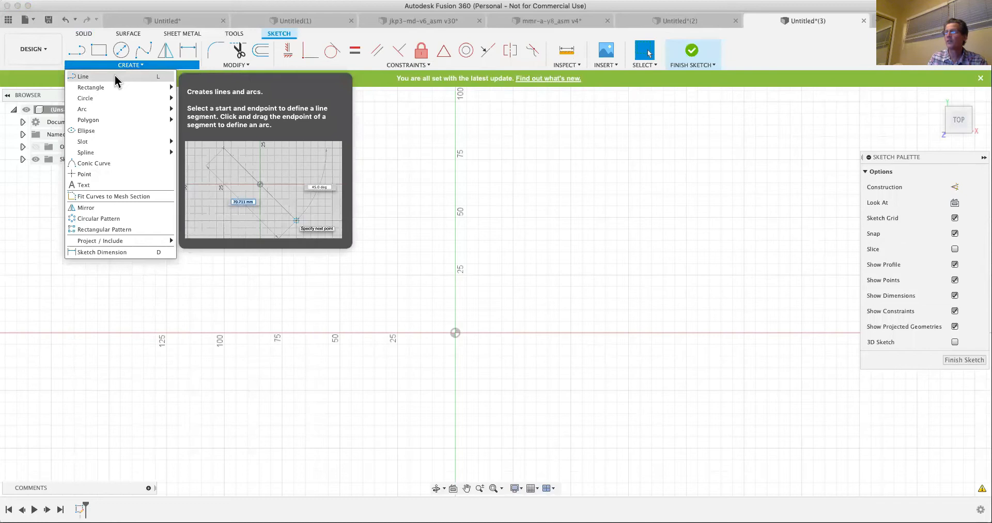
{"action": "left_click", "coordinate": [114, 76]}
{"action": "left_click", "coordinate": [490, 285]}
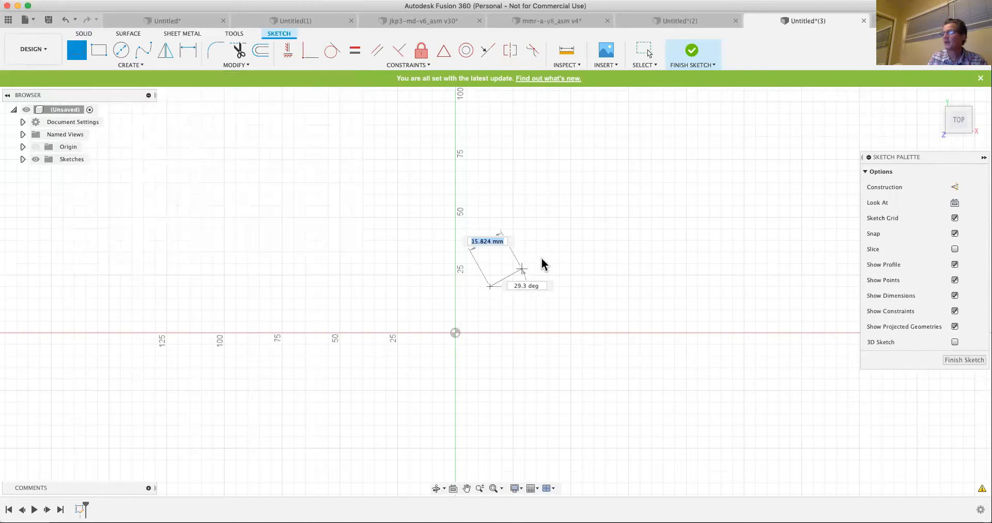
{"action": "left_click", "coordinate": [598, 236]}
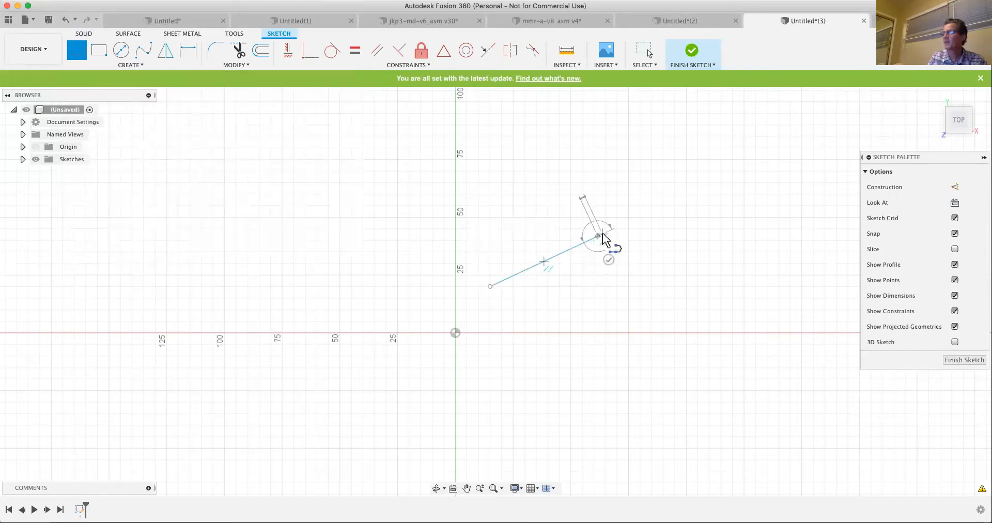
{"action": "left_click", "coordinate": [675, 261]}
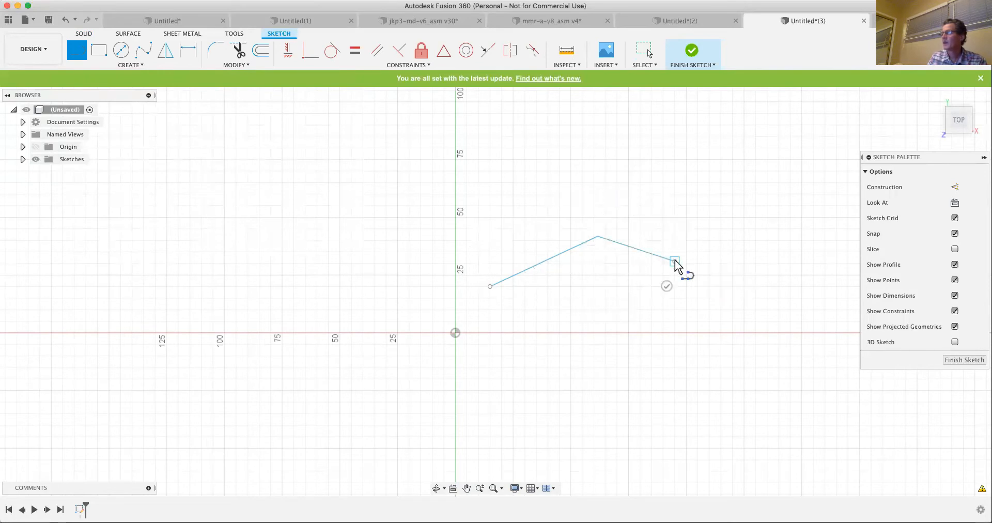
{"action": "left_click_drag", "start_coordinate": [675, 261], "coordinate": [675, 322]}
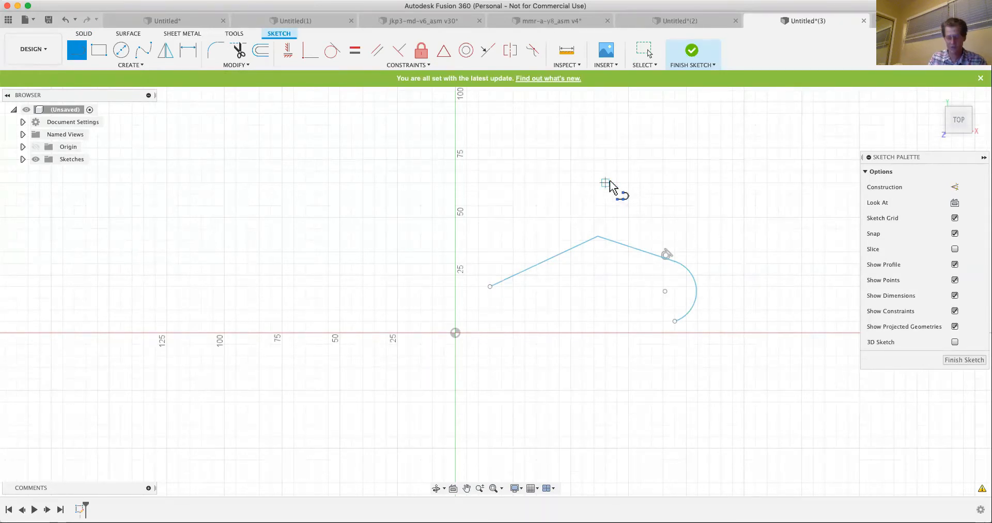
{"action": "key", "text": "Escape"}
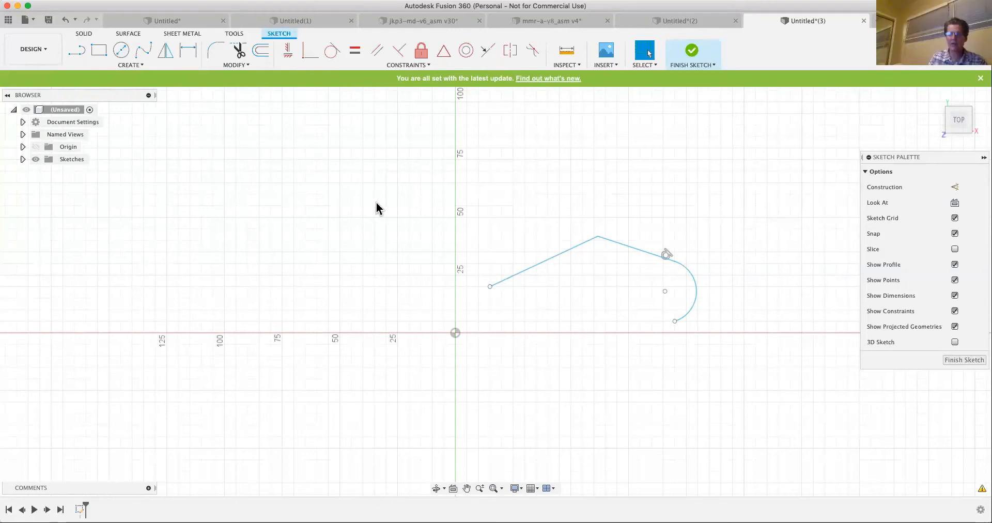
- Sketch a second Line-tool chain left of the origin: two lines, a tangent arc curving back, and a tangent closing segment about 36 mm long
{"action": "left_click", "coordinate": [76, 50]}
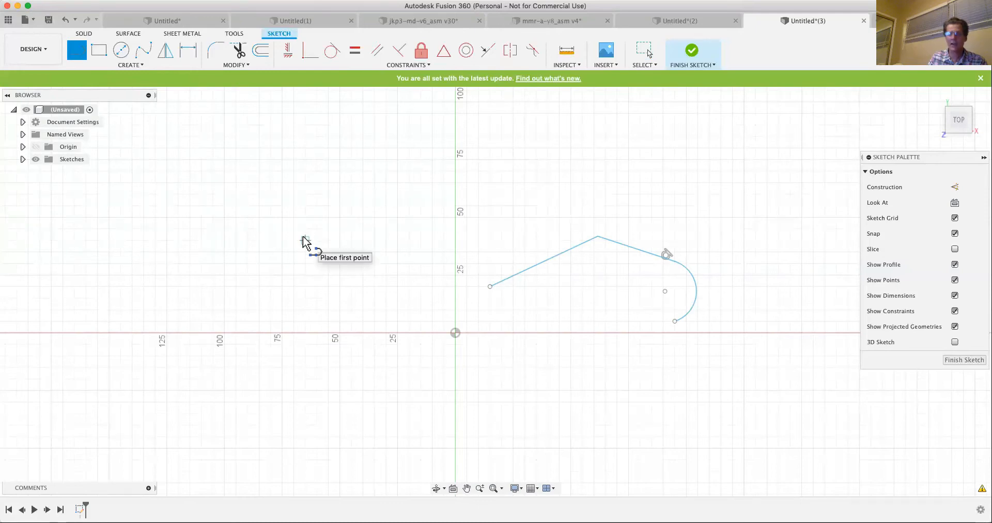
{"action": "left_click", "coordinate": [269, 256]}
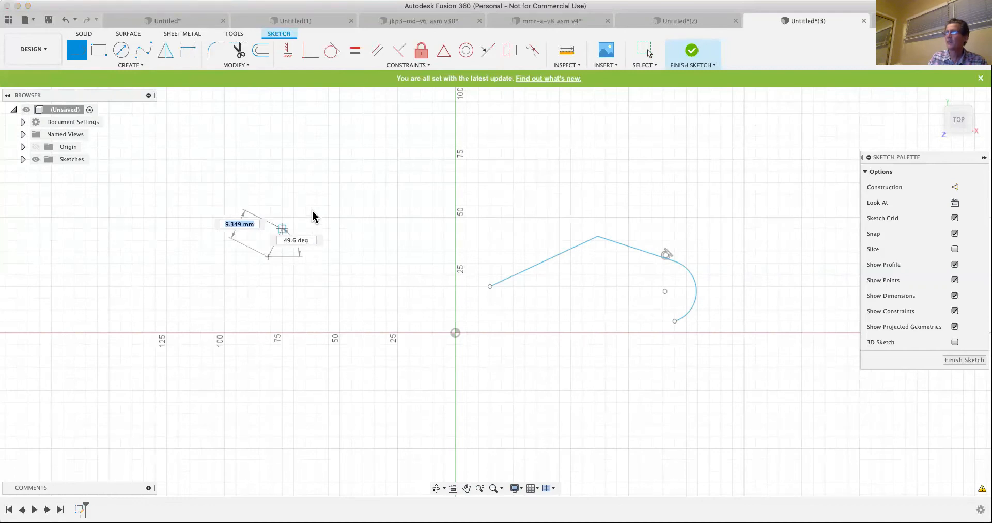
{"action": "left_click", "coordinate": [329, 205]}
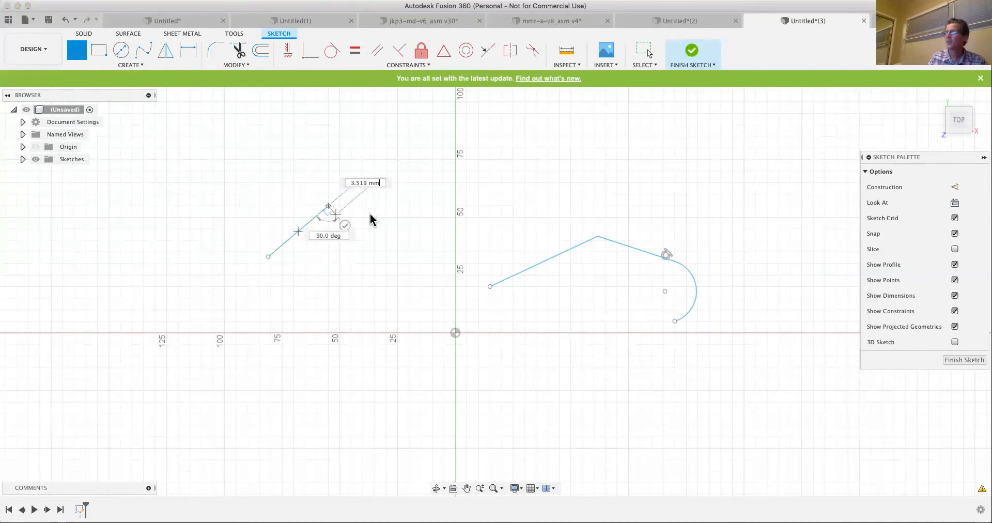
{"action": "left_click", "coordinate": [404, 210]}
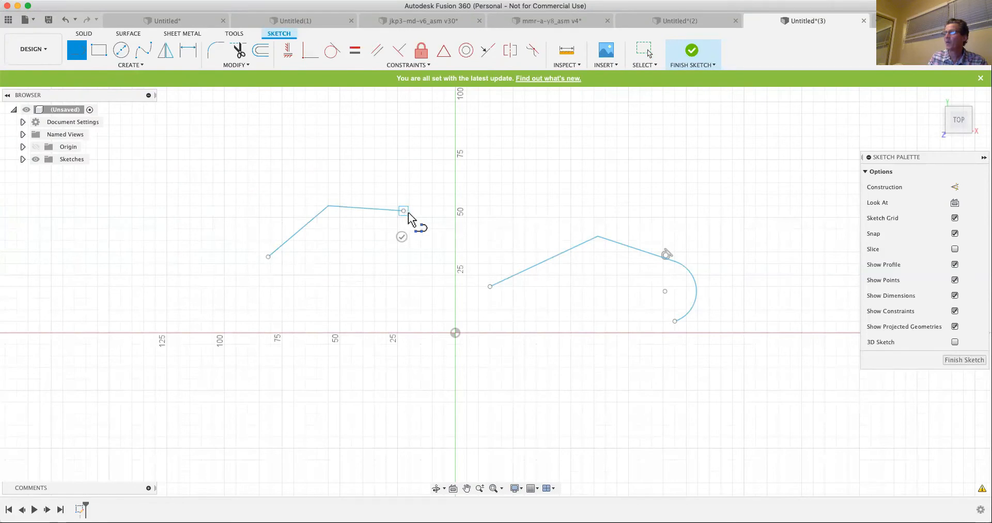
{"action": "left_click_drag", "start_coordinate": [419, 223], "coordinate": [408, 285]}
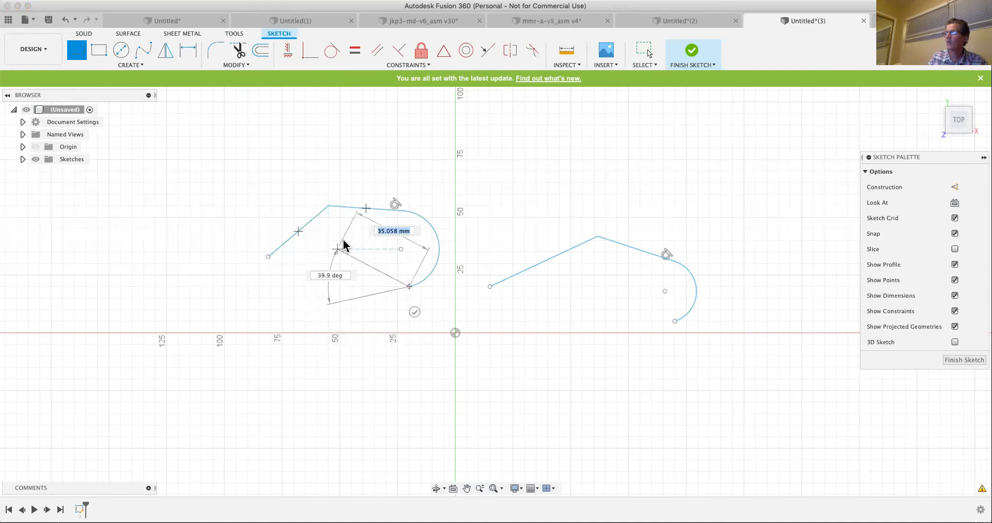
{"action": "left_click", "coordinate": [329, 305]}
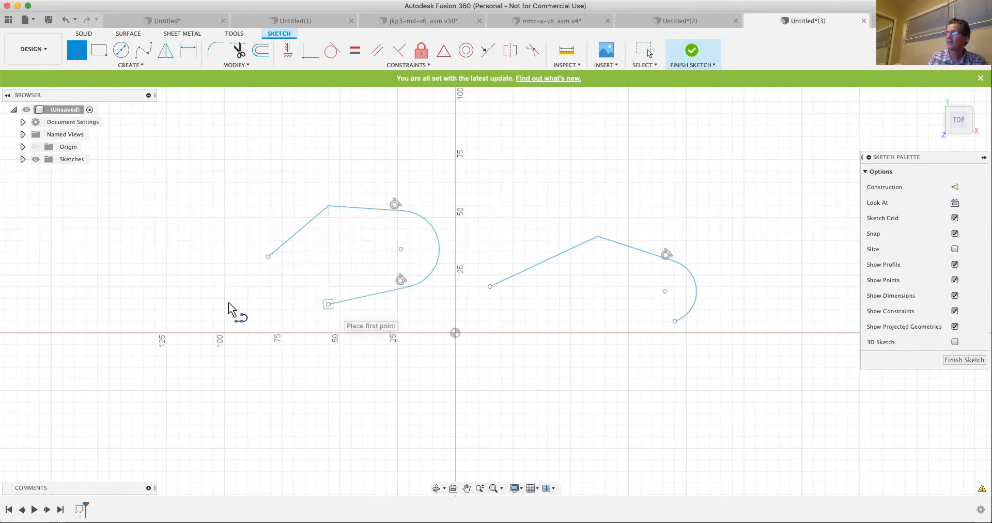
- Sketch a 2-point rectangle about 25 mm square above the first line of the chain left of the origin
{"action": "key", "text": "Escape"}
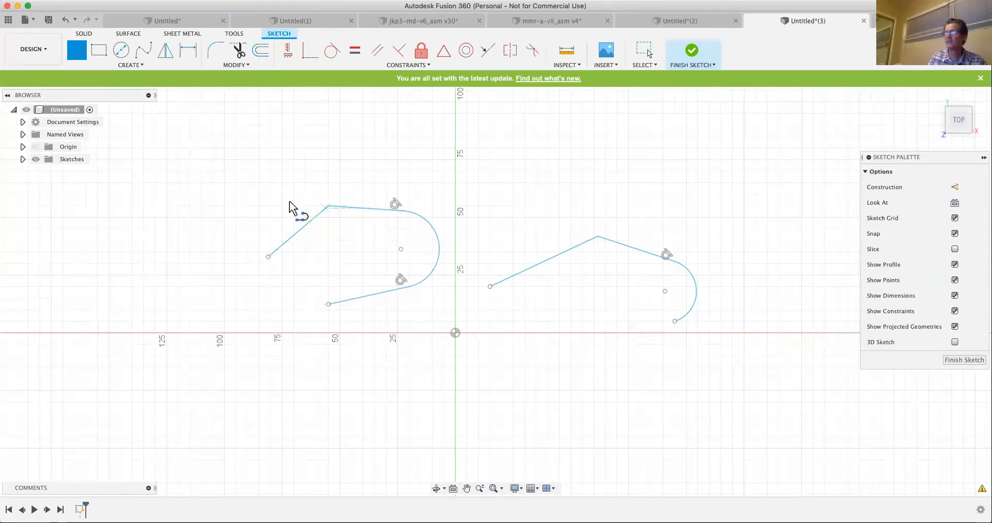
{"action": "left_click", "coordinate": [127, 65]}
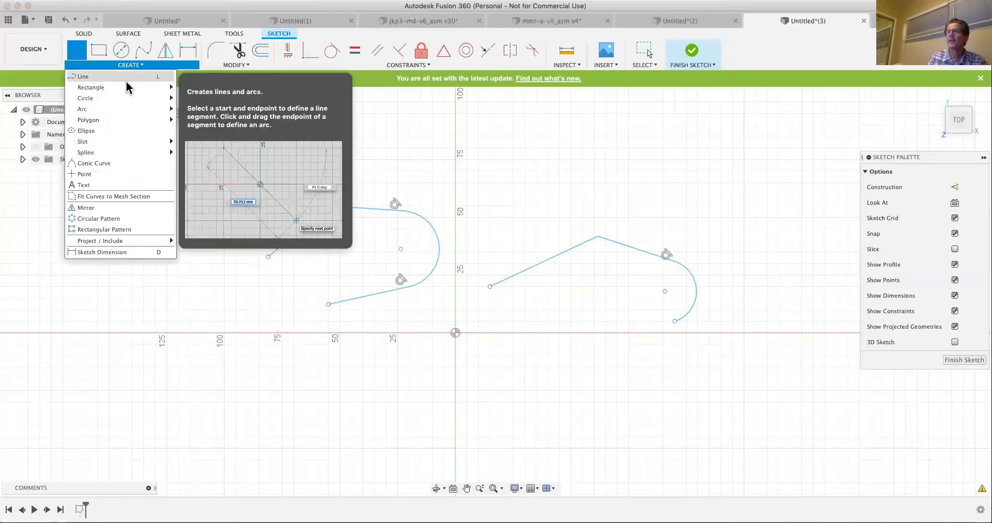
{"action": "mouse_move", "coordinate": [128, 84]}
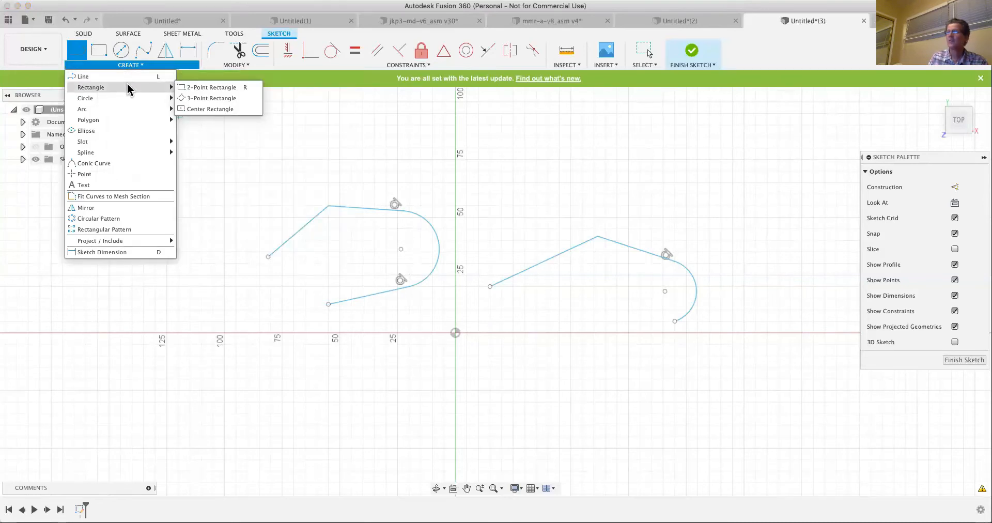
{"action": "left_click", "coordinate": [195, 87]}
{"action": "left_click", "coordinate": [224, 217]}
{"action": "left_click", "coordinate": [282, 160]}
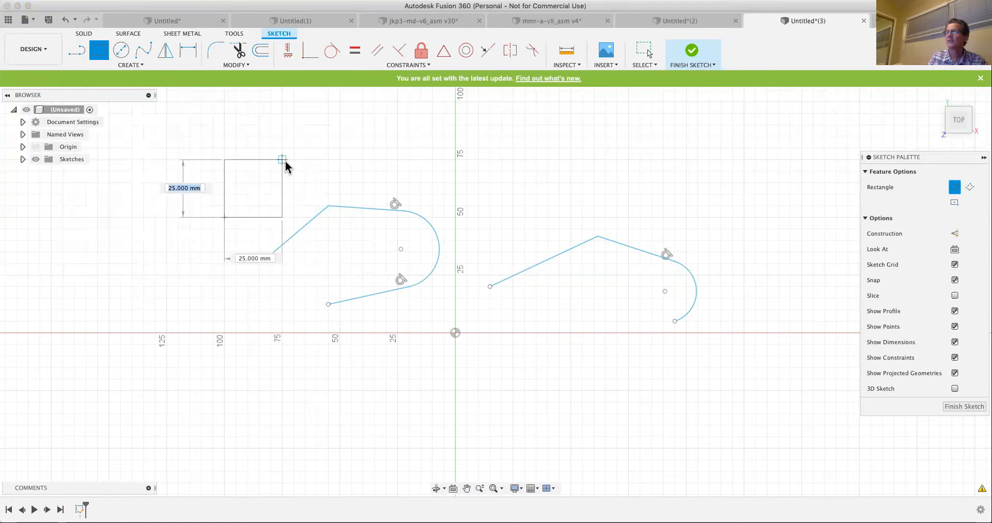
- Sketch a center rectangle on the origin, 100 mm wide and 50 mm high
{"action": "left_click", "coordinate": [126, 65]}
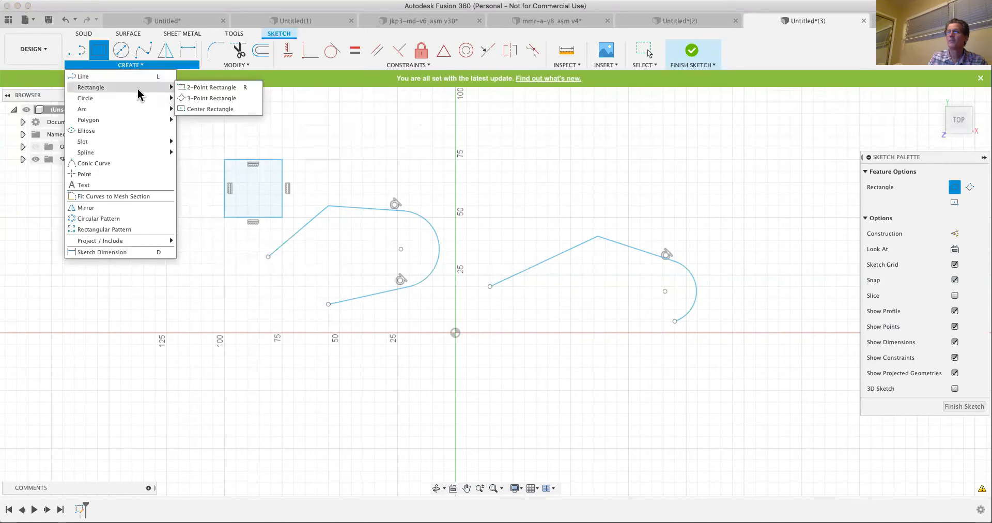
{"action": "left_click", "coordinate": [209, 109]}
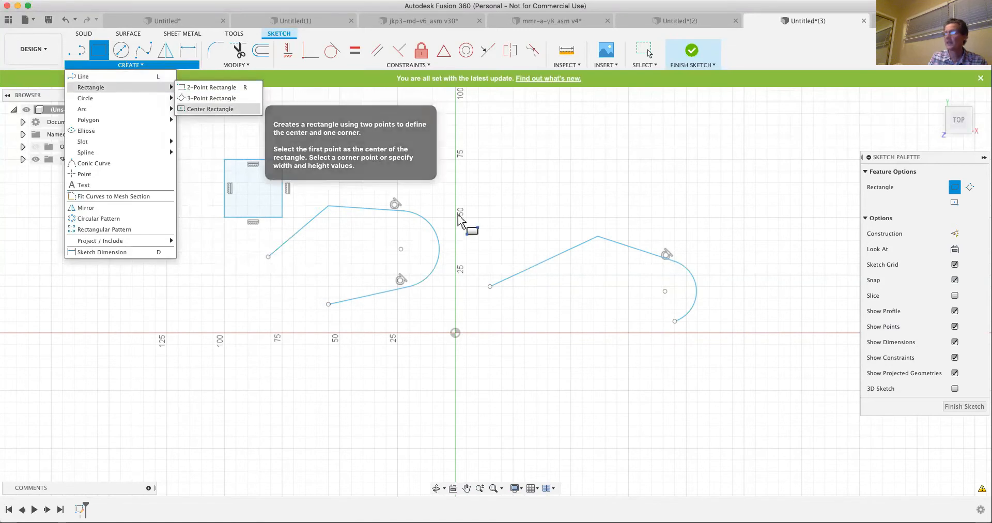
{"action": "left_click", "coordinate": [456, 333]}
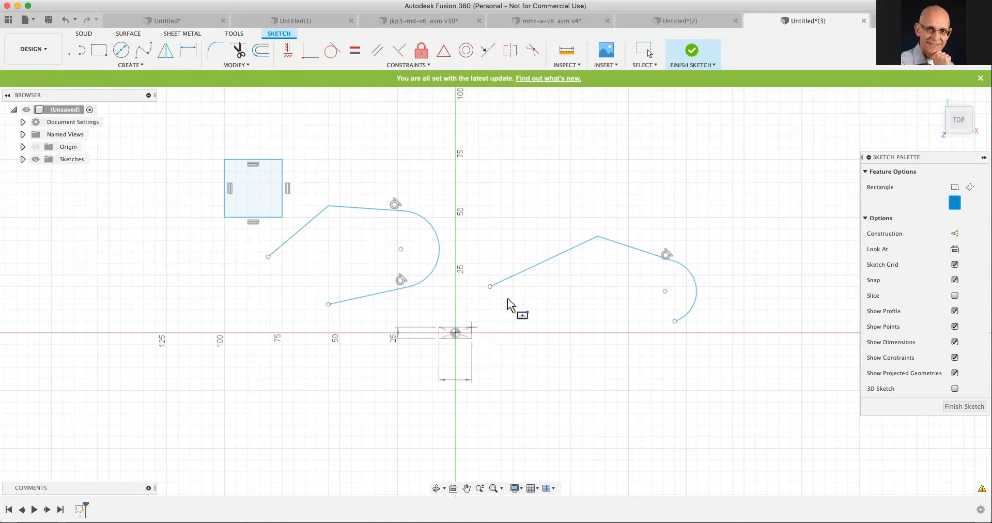
{"action": "left_click", "coordinate": [571, 277]}
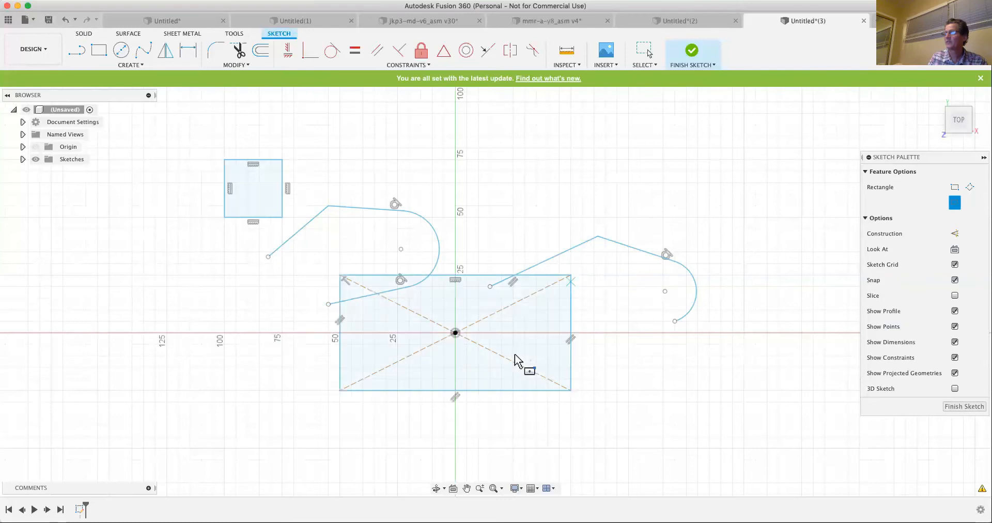
- Sketch a 3-point rectangle about 75 mm wide and 35 mm high above the line chain right of the origin
{"action": "left_click", "coordinate": [133, 65]}
{"action": "mouse_move", "coordinate": [112, 89]}
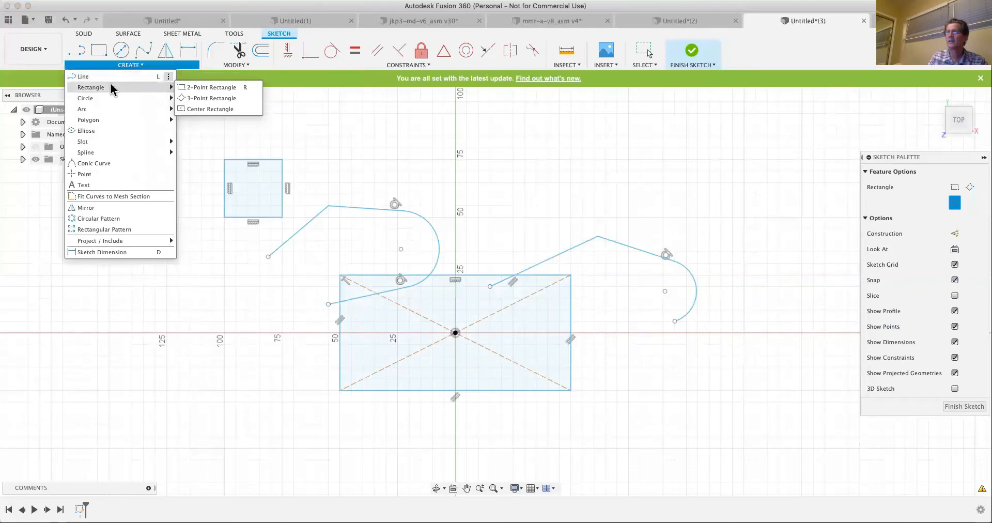
{"action": "left_click", "coordinate": [209, 98]}
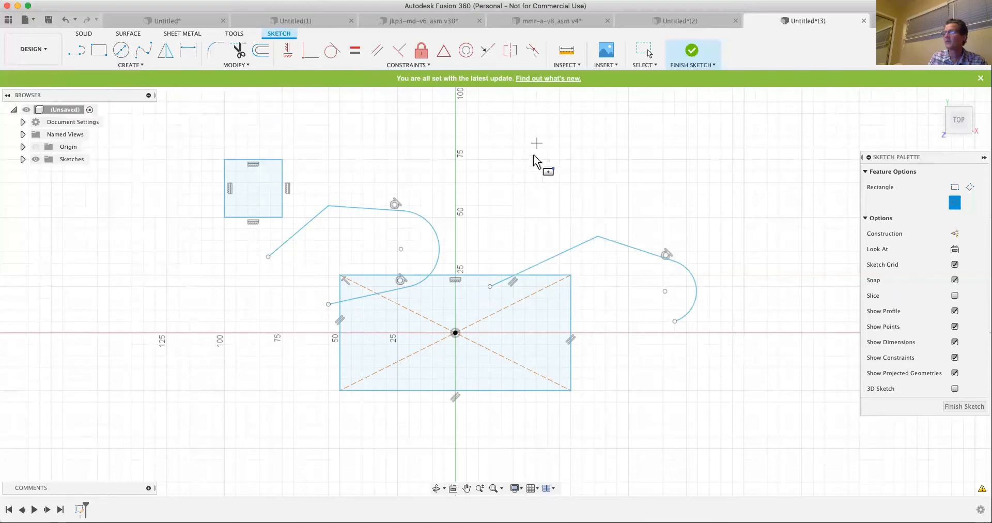
{"action": "left_click", "coordinate": [514, 159]}
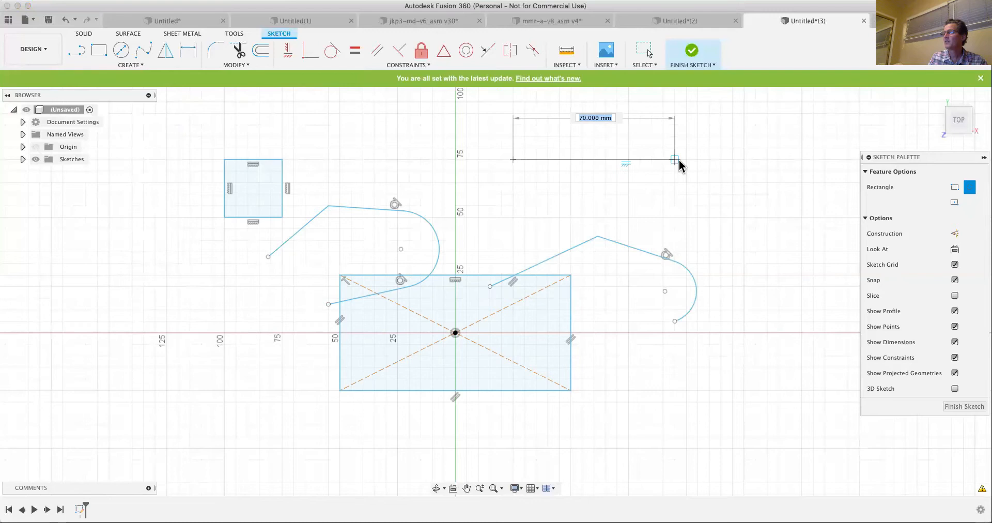
{"action": "left_click", "coordinate": [687, 160]}
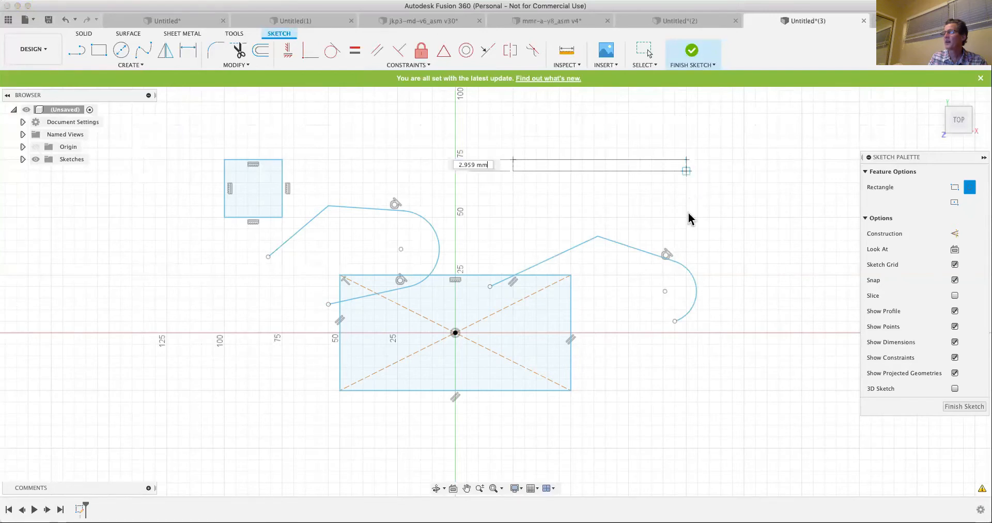
{"action": "left_click", "coordinate": [686, 241]}
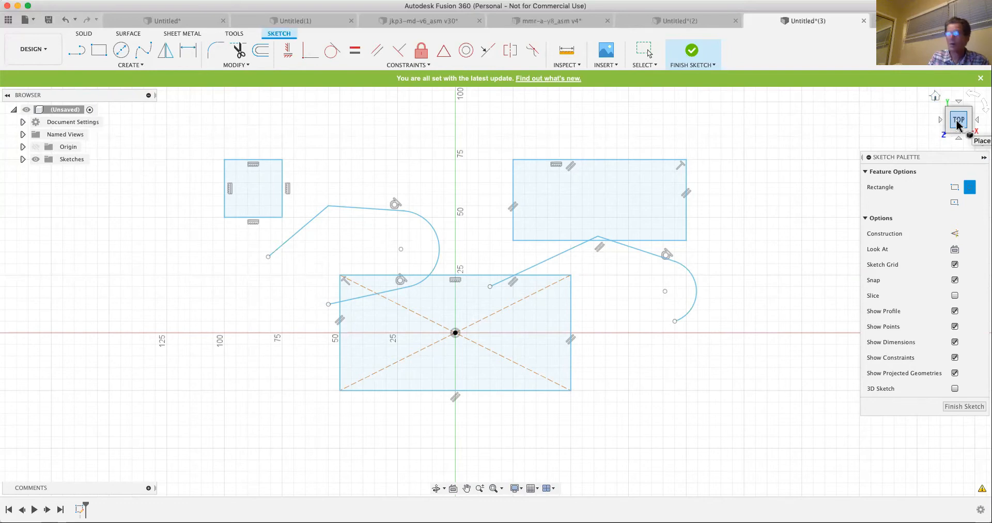
- Finish the sketch and inspect its orientation from the front and home views
{"action": "left_click", "coordinate": [935, 98]}
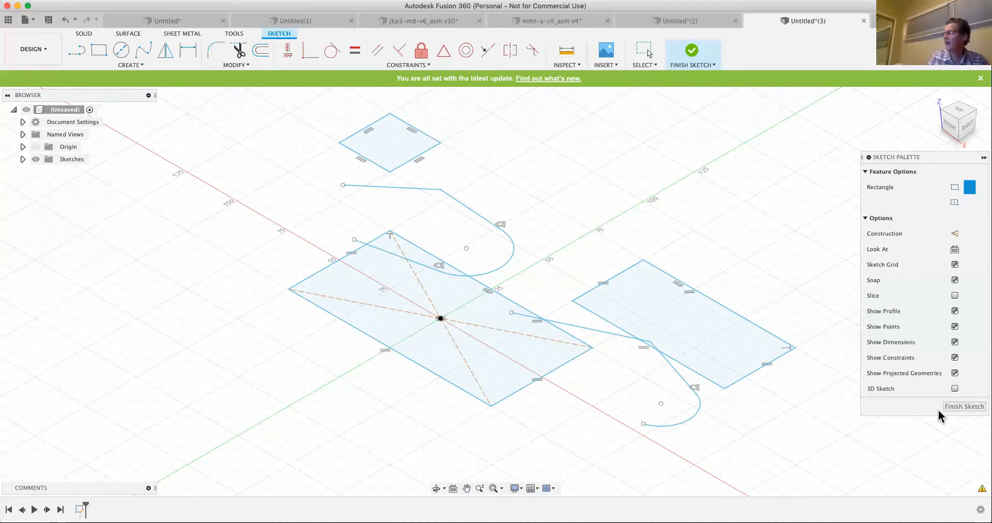
{"action": "left_click", "coordinate": [952, 405]}
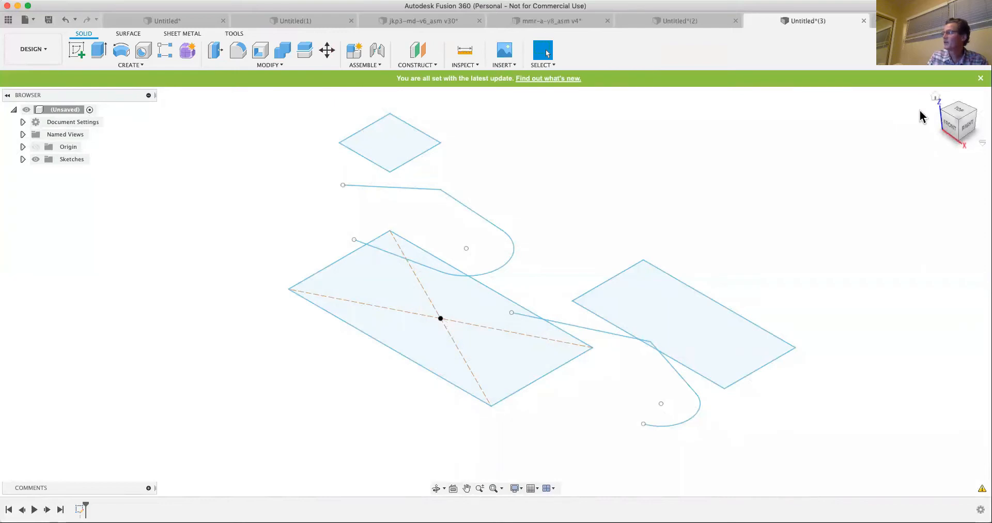
{"action": "left_click", "coordinate": [948, 130]}
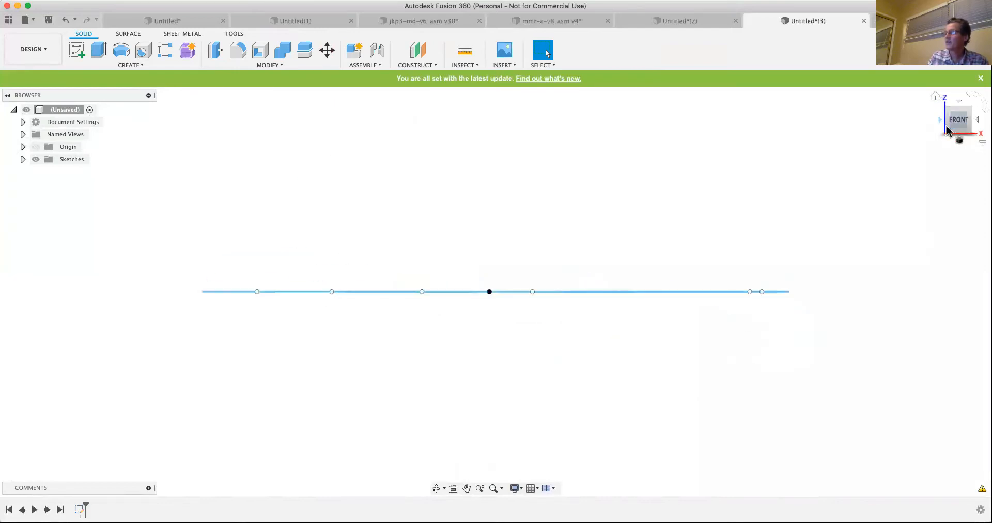
{"action": "left_click", "coordinate": [935, 98]}
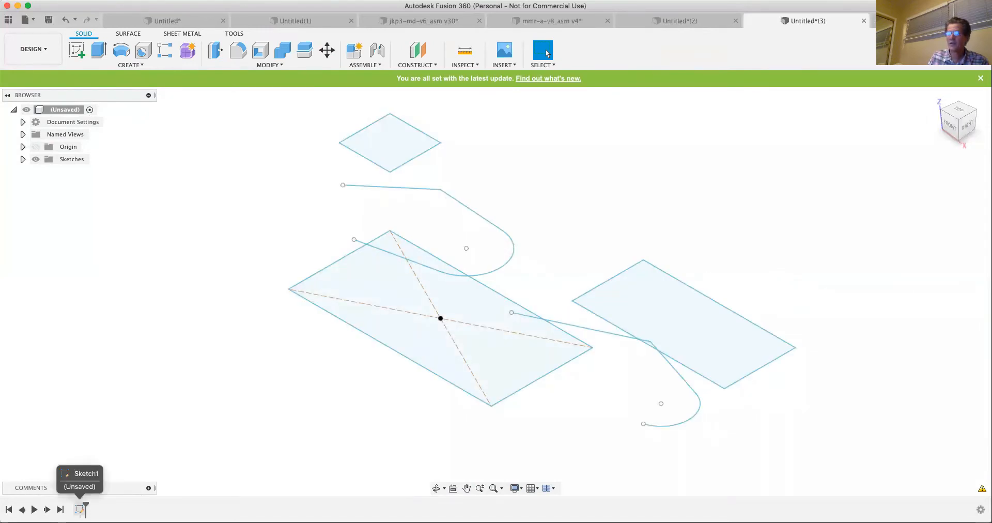
- Redefine the sketch plane of Sketch1 to the XZ origin plane and check the result from the front
{"action": "right_click", "coordinate": [80, 509]}
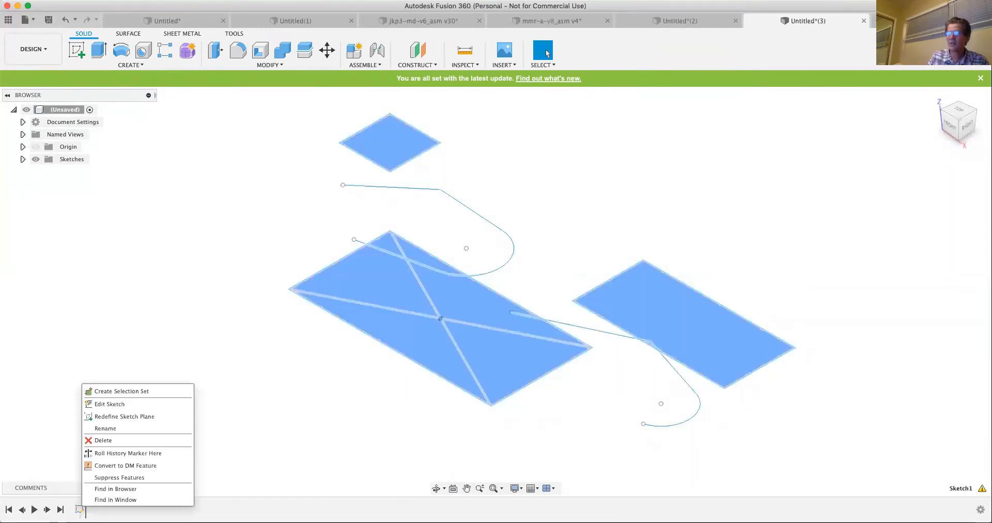
{"action": "left_click", "coordinate": [115, 416]}
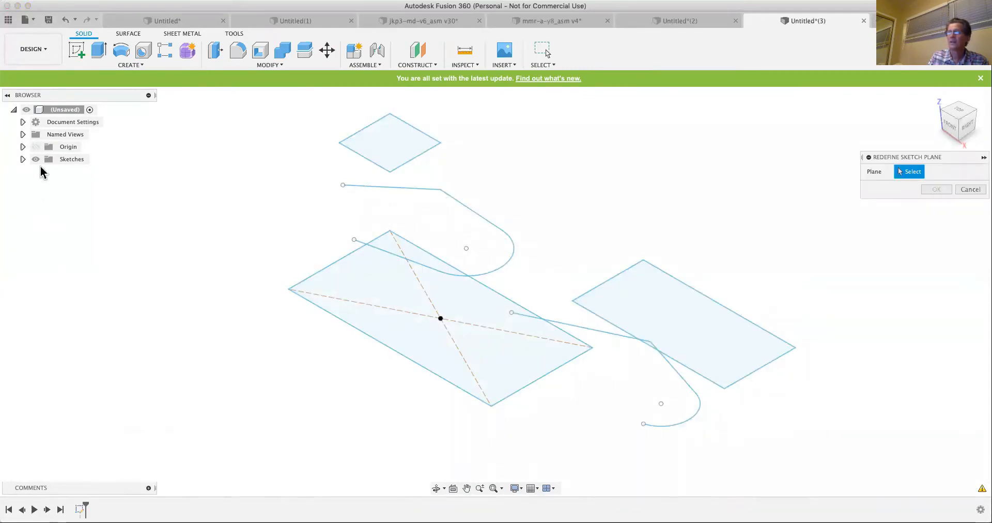
{"action": "left_click", "coordinate": [38, 148]}
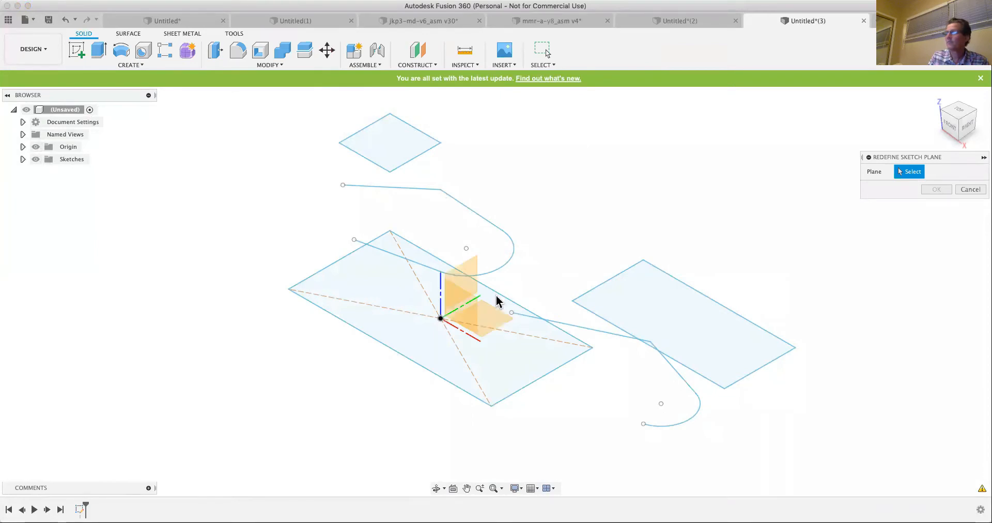
{"action": "left_click", "coordinate": [469, 302]}
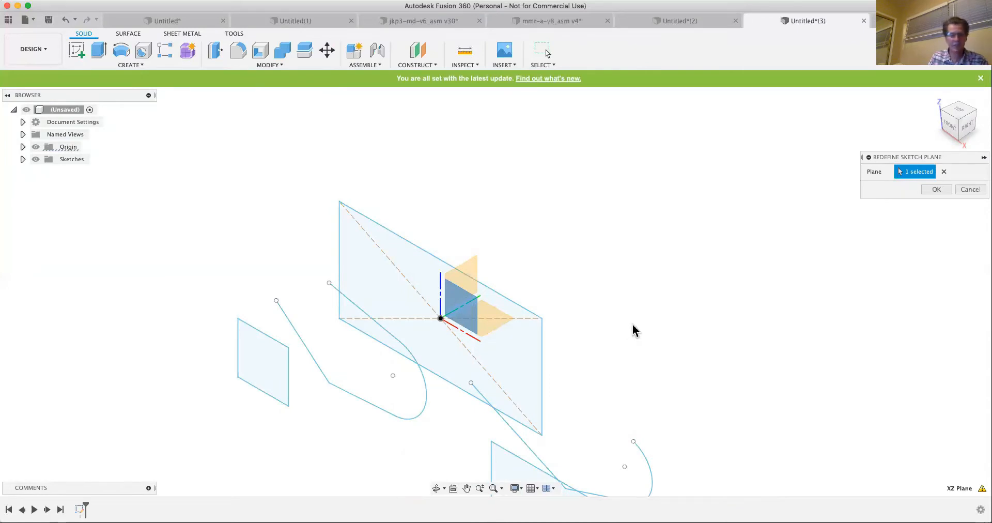
{"action": "left_click", "coordinate": [941, 190]}
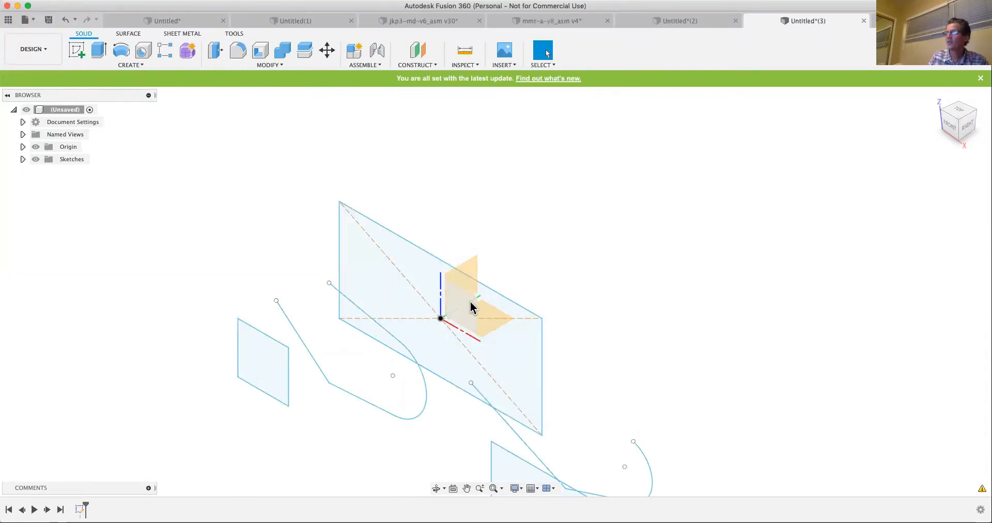
{"action": "left_click", "coordinate": [952, 130]}
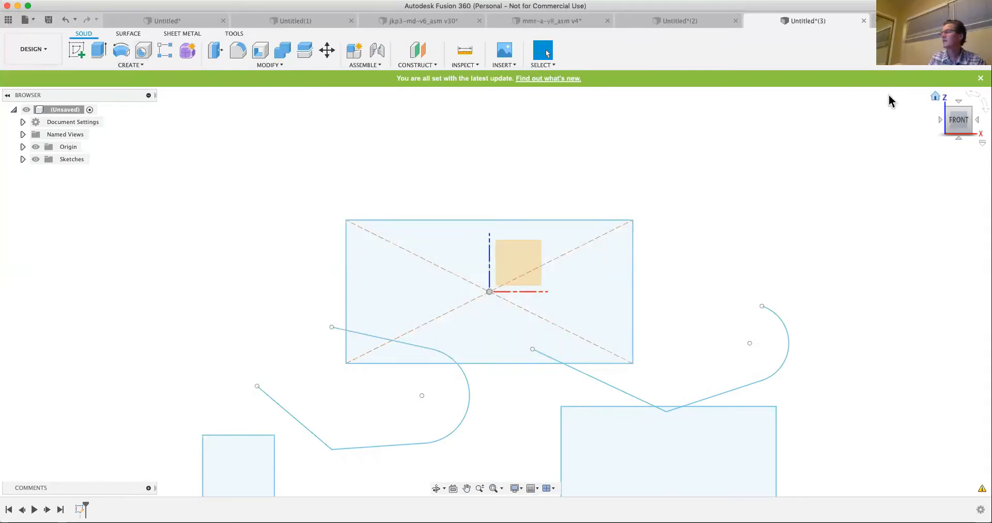
{"action": "left_click", "coordinate": [935, 96]}
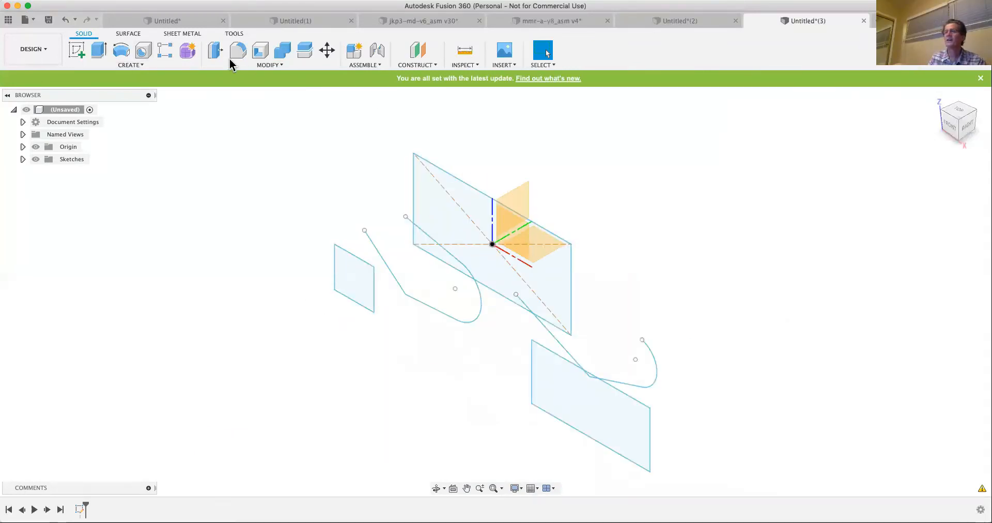
- Extrude the large region of the origin-centred rectangle 70 mm to one side as a new body
{"action": "left_click", "coordinate": [98, 51]}
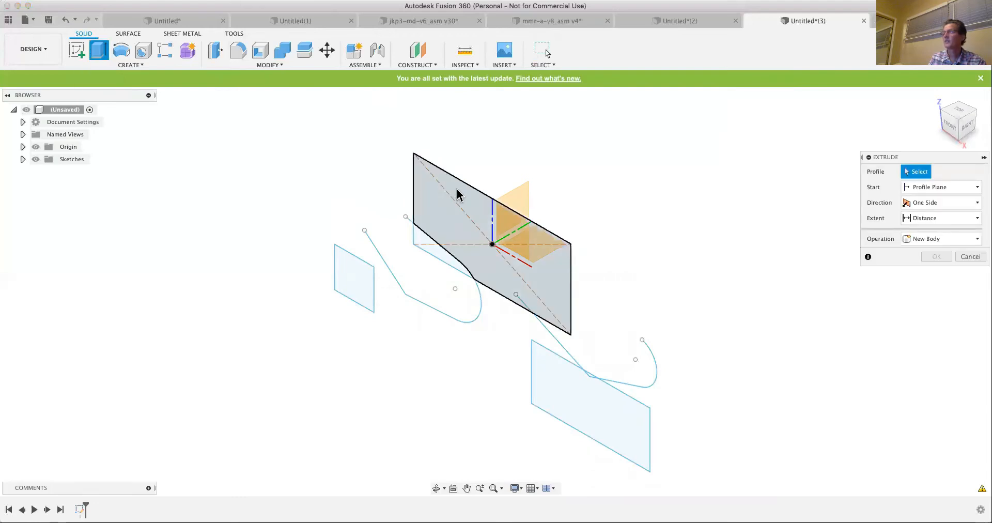
{"action": "left_click", "coordinate": [458, 194]}
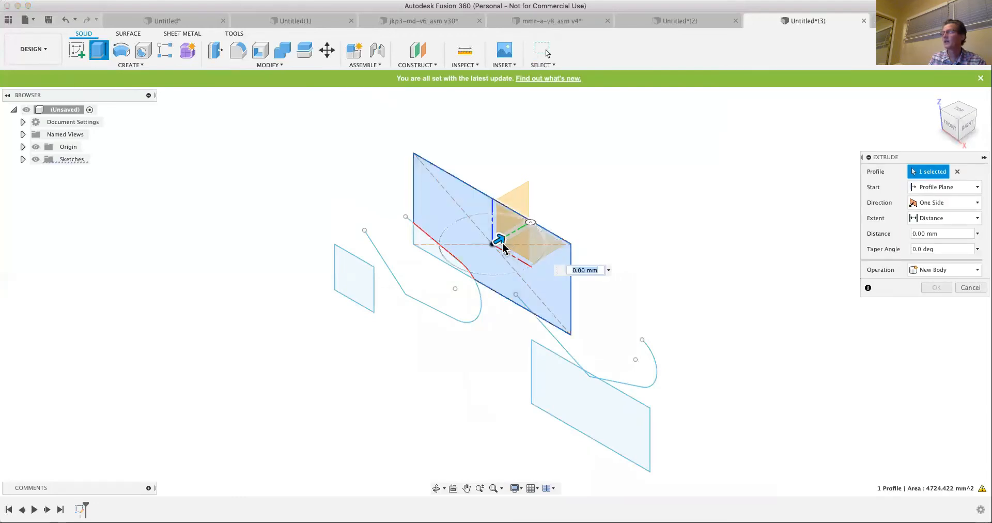
{"action": "left_click_drag", "start_coordinate": [511, 239], "coordinate": [625, 195]}
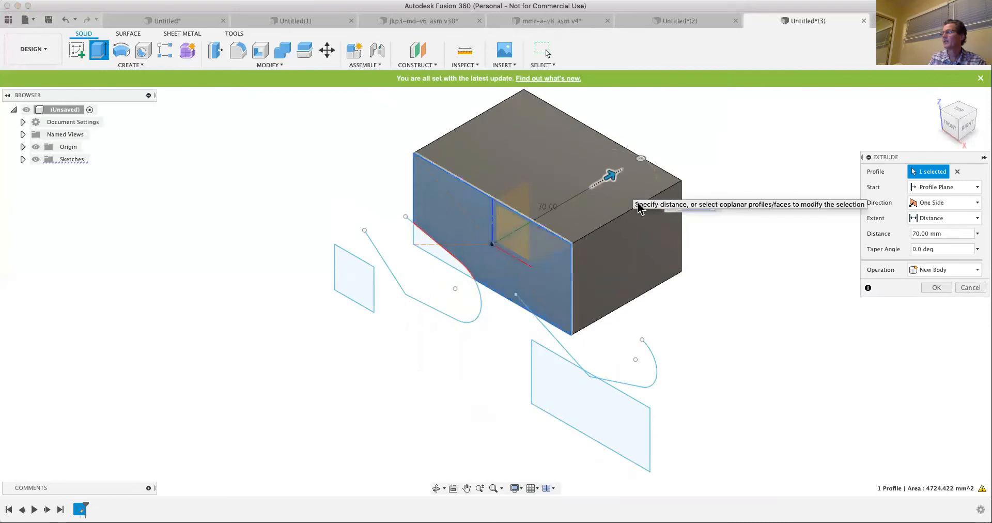
{"action": "left_click", "coordinate": [943, 290]}
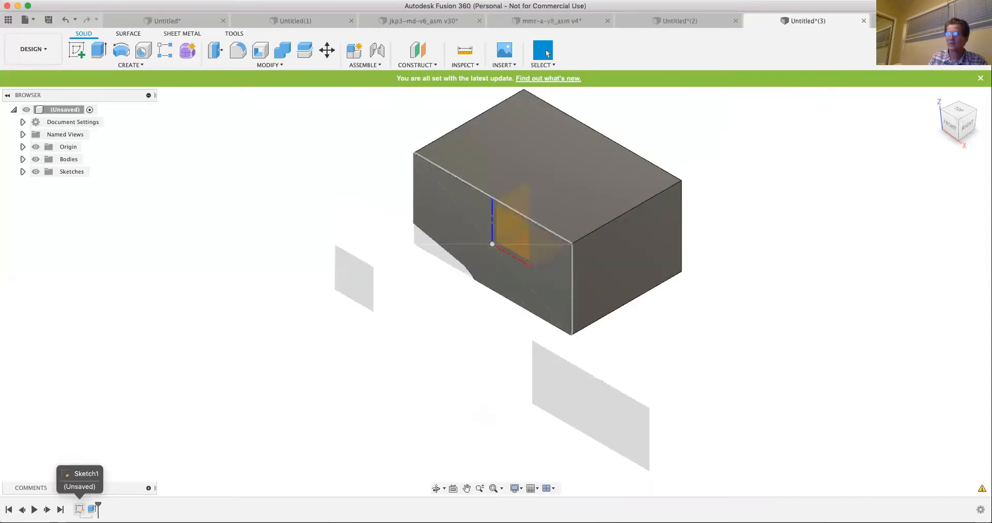
- Redefine the sketch plane of Sketch1 to the YZ origin plane and turn the sketch's visibility back on
{"action": "right_click", "coordinate": [79, 509]}
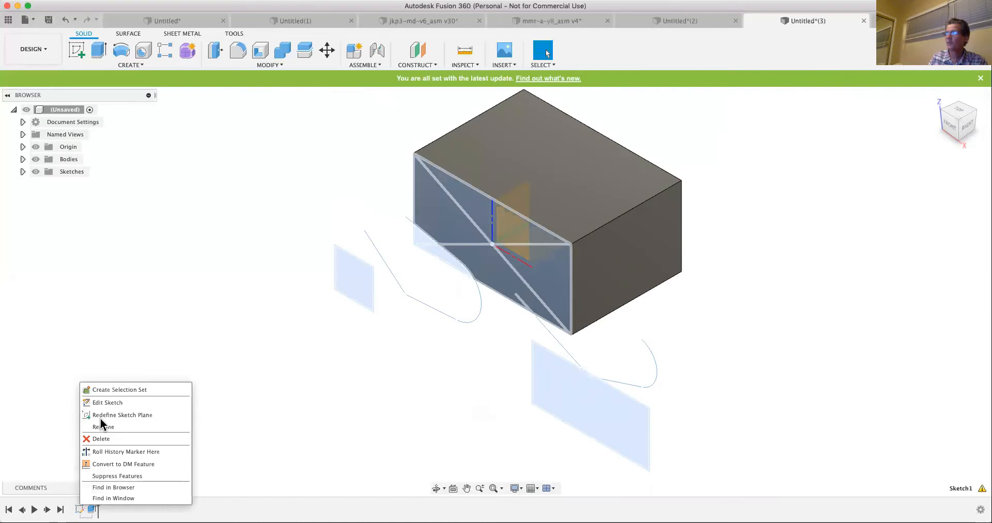
{"action": "left_click", "coordinate": [119, 415]}
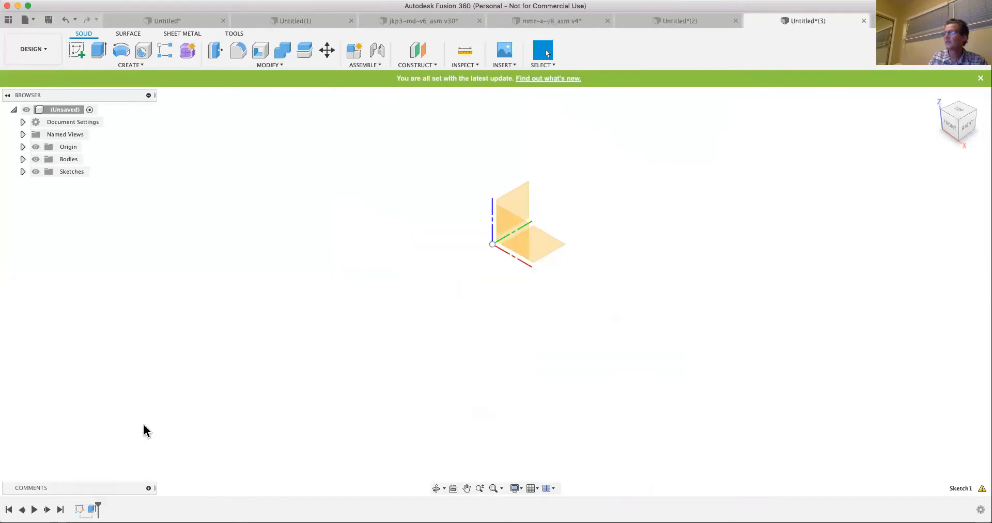
{"action": "left_click", "coordinate": [523, 201]}
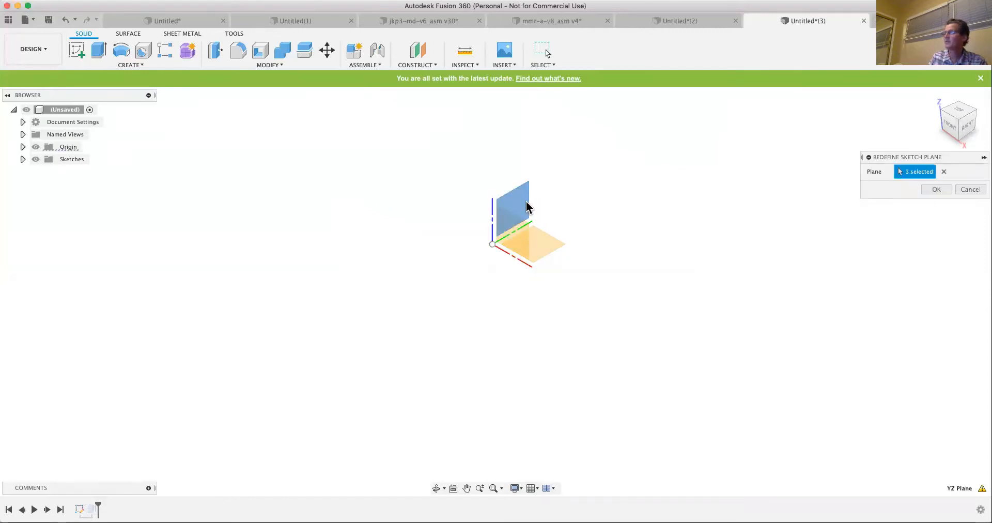
{"action": "left_click", "coordinate": [938, 189]}
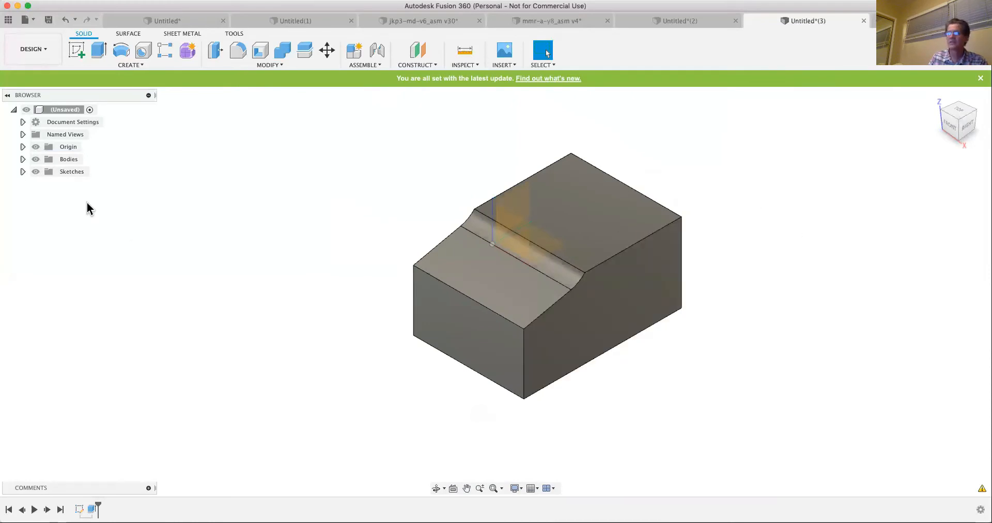
{"action": "left_click", "coordinate": [23, 172]}
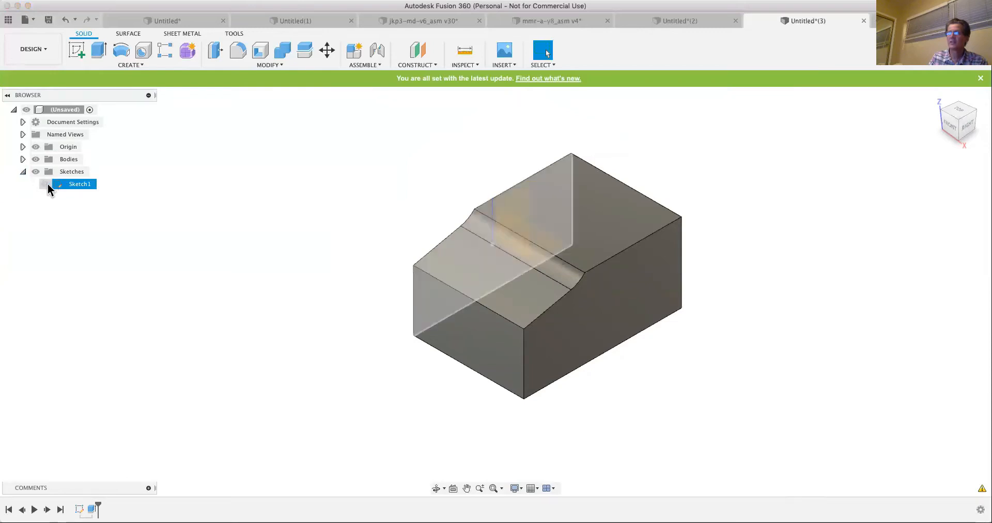
{"action": "left_click", "coordinate": [46, 185]}
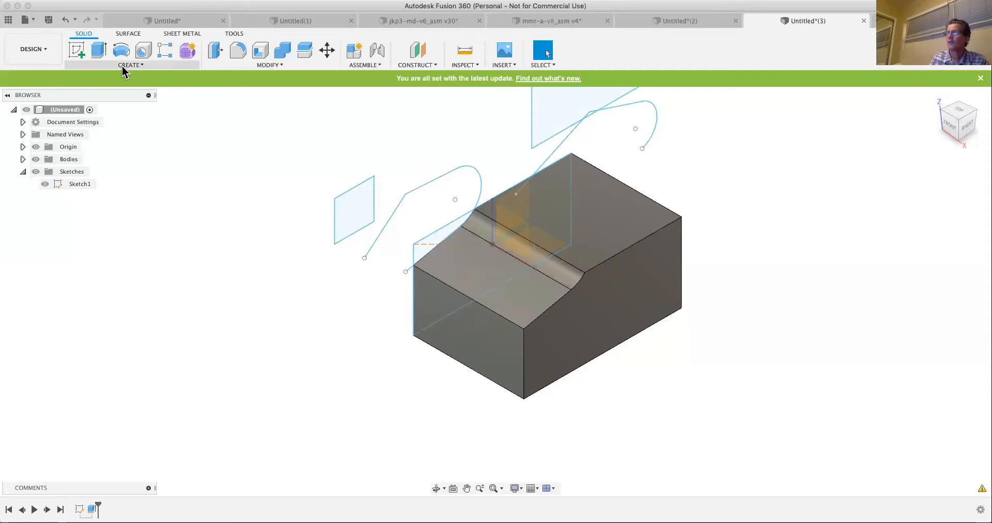
- Delete the Extrude1 feature and open Sketch1 for editing
{"action": "right_click", "coordinate": [92, 510]}
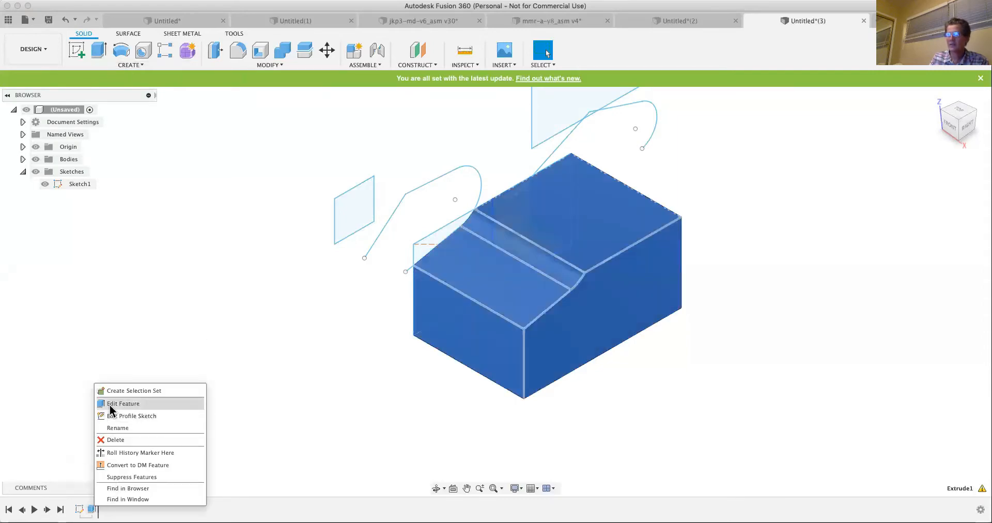
{"action": "left_click", "coordinate": [115, 440]}
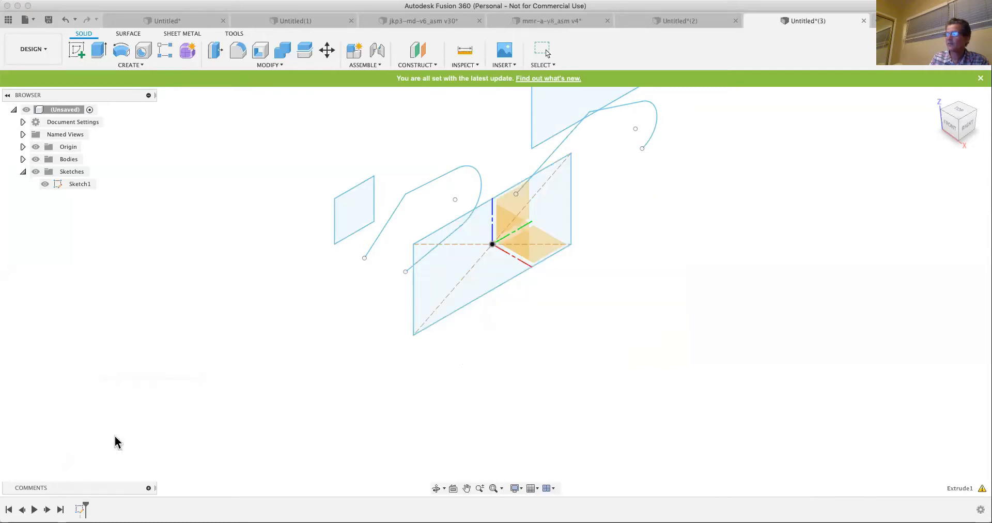
{"action": "right_click", "coordinate": [80, 510]}
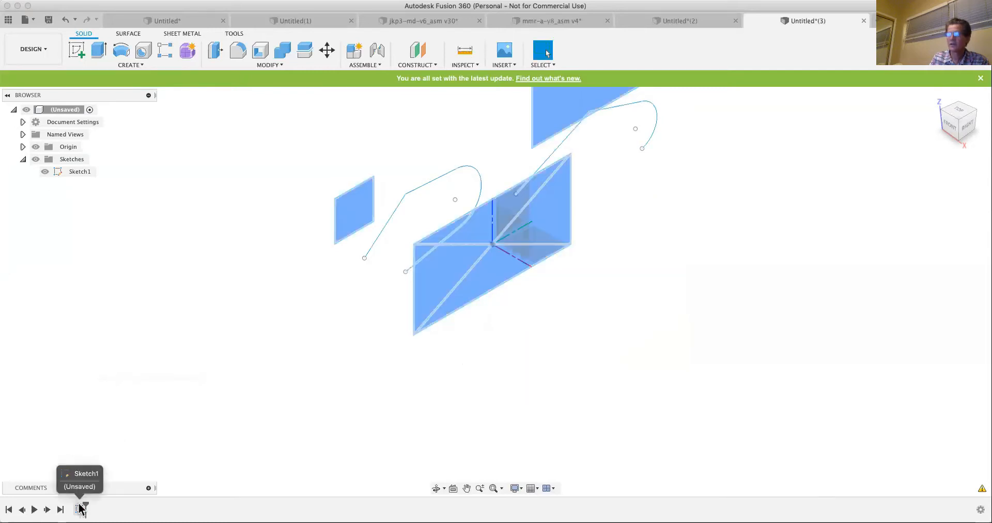
{"action": "left_click", "coordinate": [107, 402]}
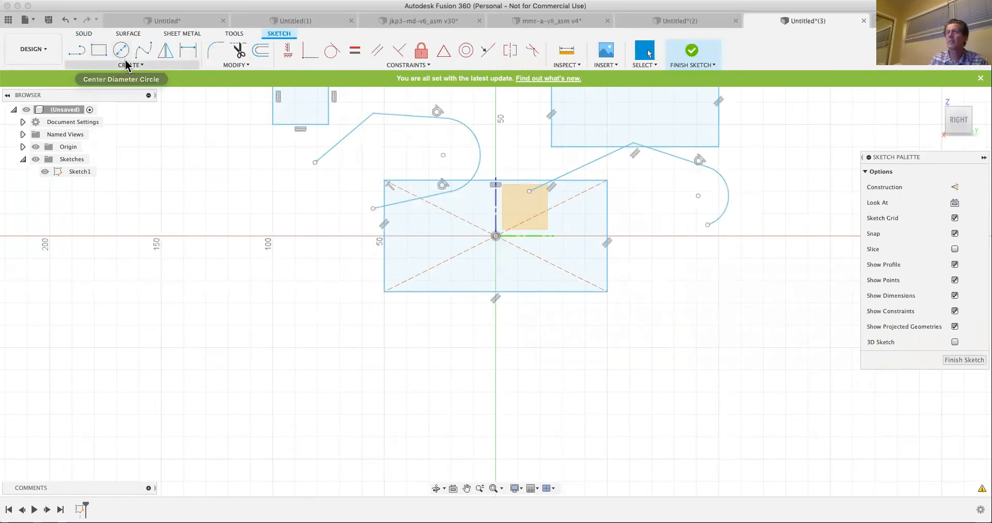
- Draw a 2-point circle about 58 mm in diameter from the origin-centred rectangle's right edge to the upper rectangle's lower-right corner
{"action": "left_click", "coordinate": [124, 64]}
{"action": "mouse_move", "coordinate": [110, 90]}
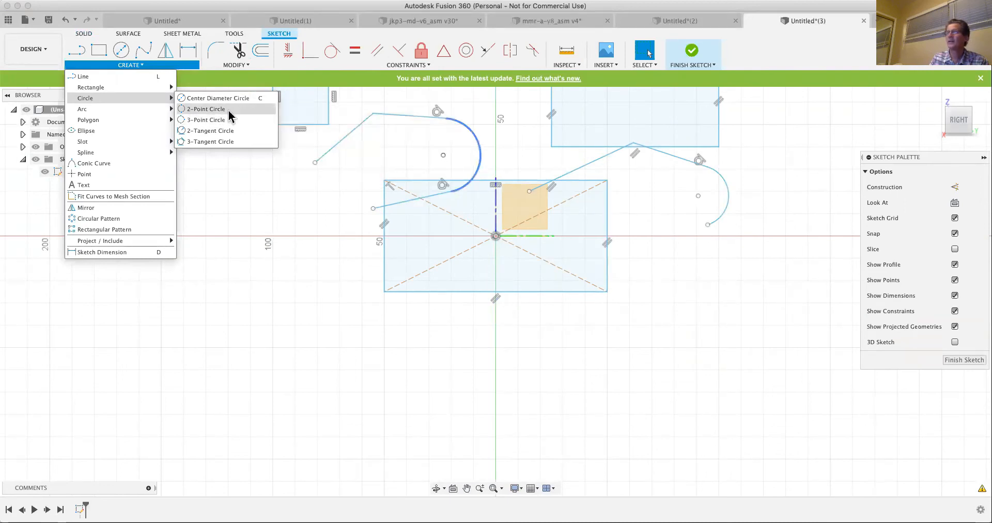
{"action": "left_click", "coordinate": [246, 109]}
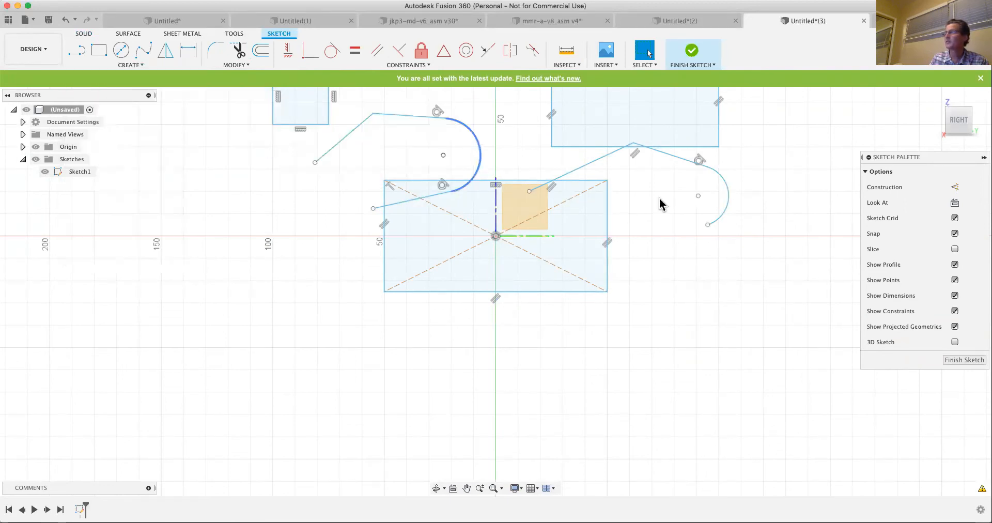
{"action": "left_click", "coordinate": [608, 212]}
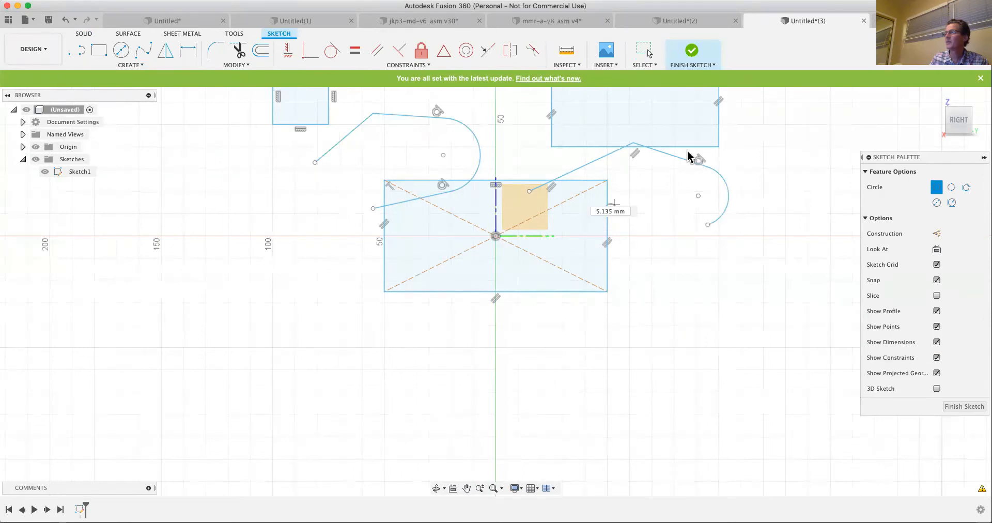
{"action": "left_click", "coordinate": [718, 147]}
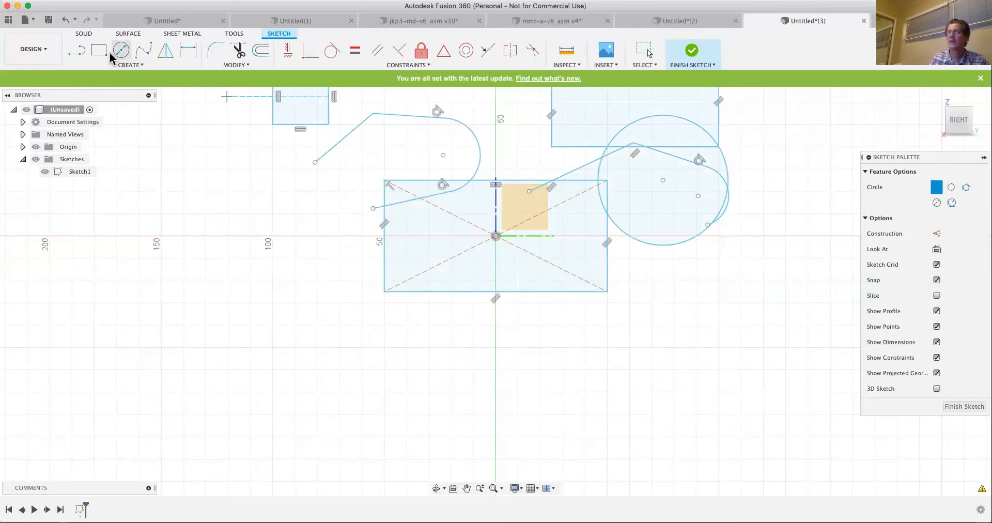
- Draw a 3-point circle through the origin-centred rectangle's upper-right corner, the upper rectangle's lower-right corner and a free point below right
{"action": "left_click", "coordinate": [127, 65]}
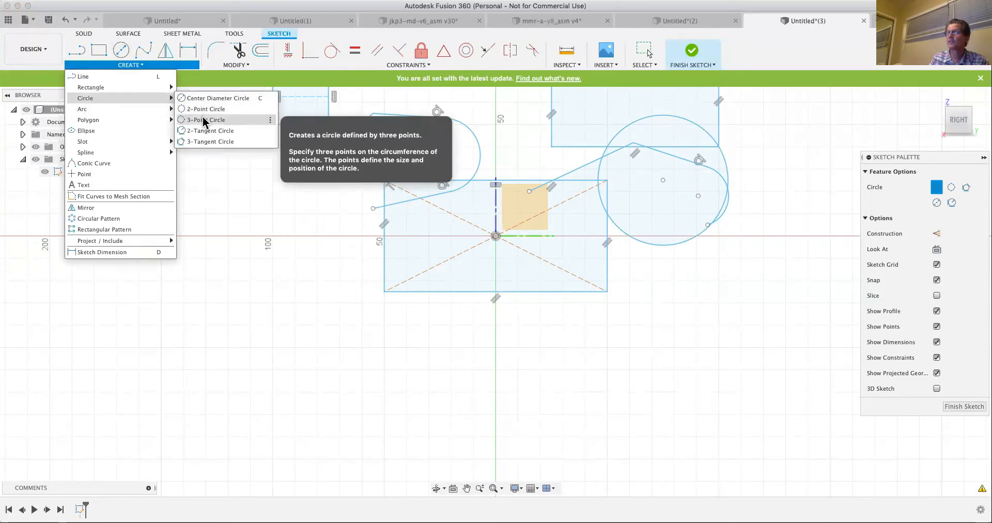
{"action": "left_click", "coordinate": [205, 120]}
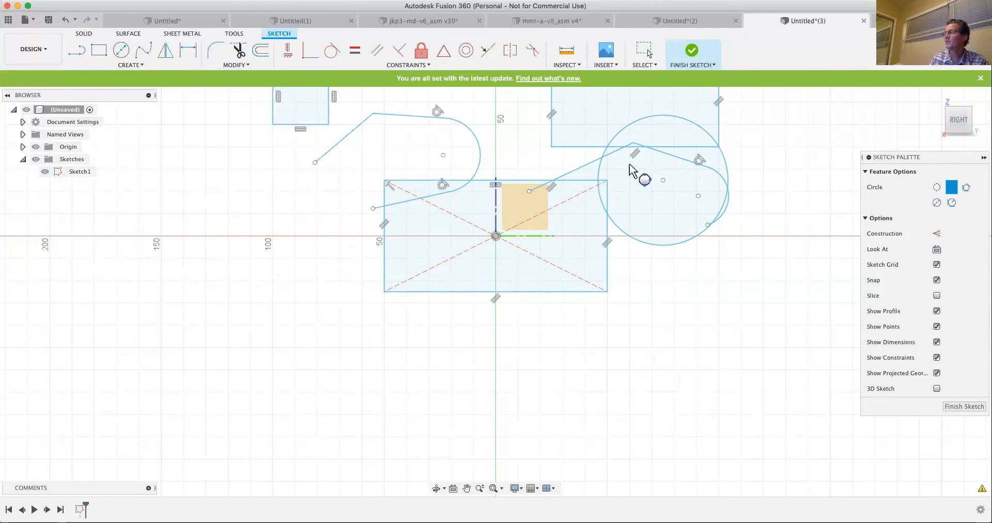
{"action": "left_click", "coordinate": [718, 148]}
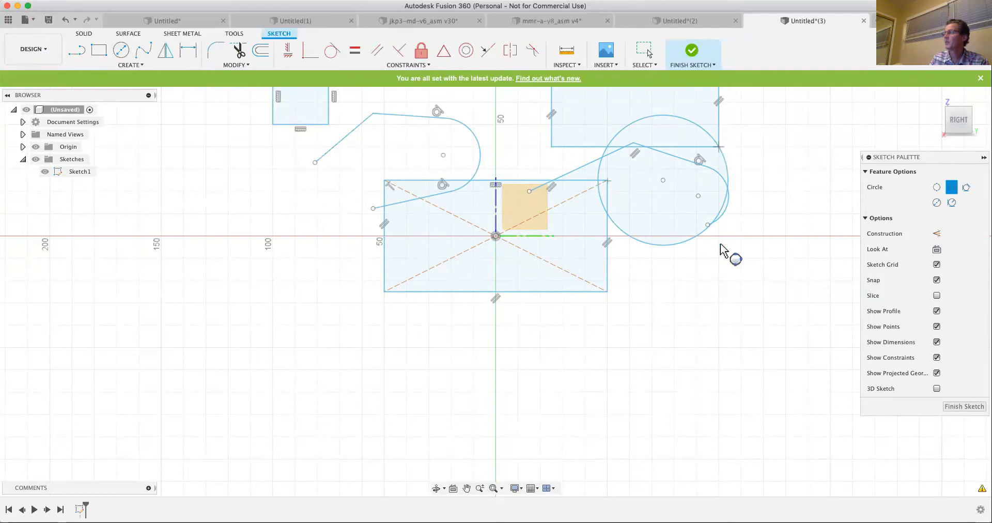
{"action": "left_click", "coordinate": [757, 301]}
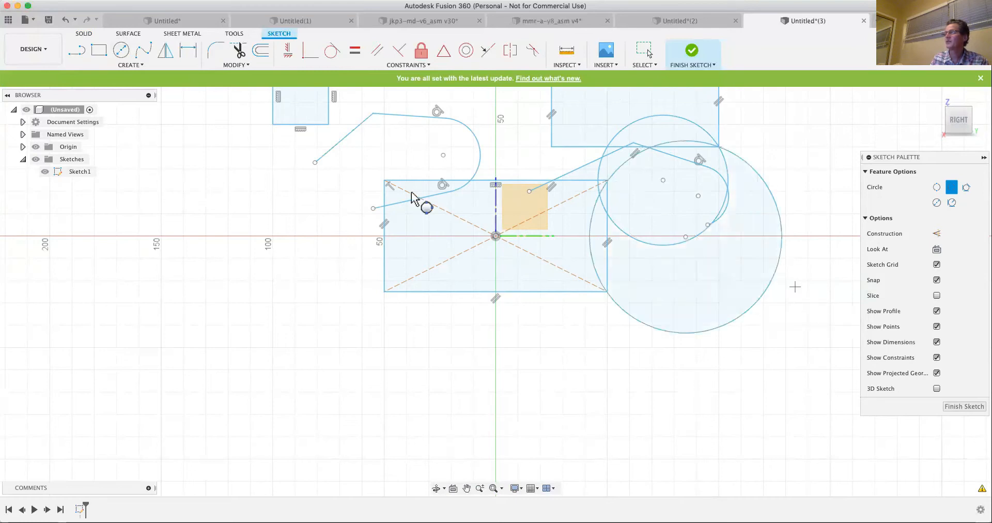
- Undo the recent circles, feature deletion, extrusion and plane redefinitions until Sketch1 is back in editing on its original top plane
{"action": "left_click", "coordinate": [70, 22]}
{"action": "left_click", "coordinate": [70, 22]}
{"action": "left_click", "coordinate": [70, 22]}
{"action": "left_click", "coordinate": [69, 22]}
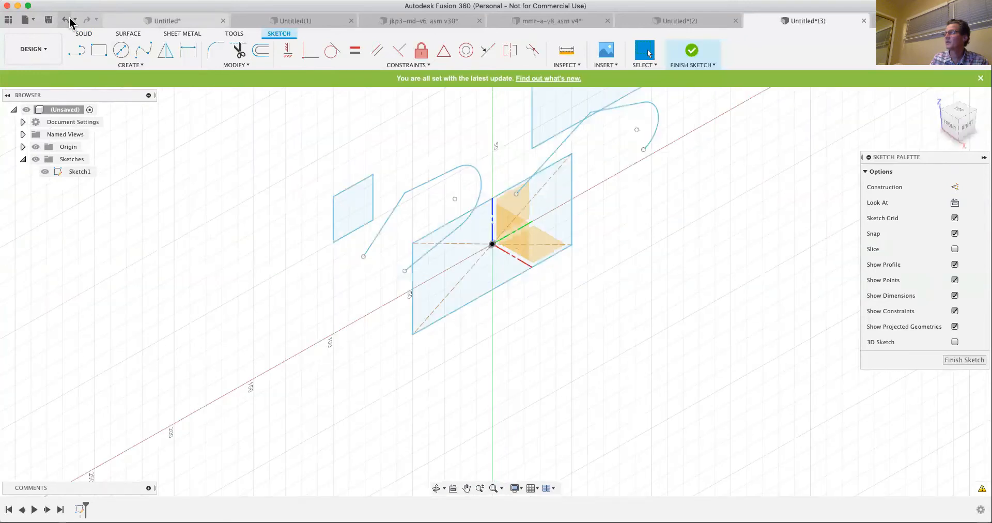
{"action": "left_click", "coordinate": [70, 22]}
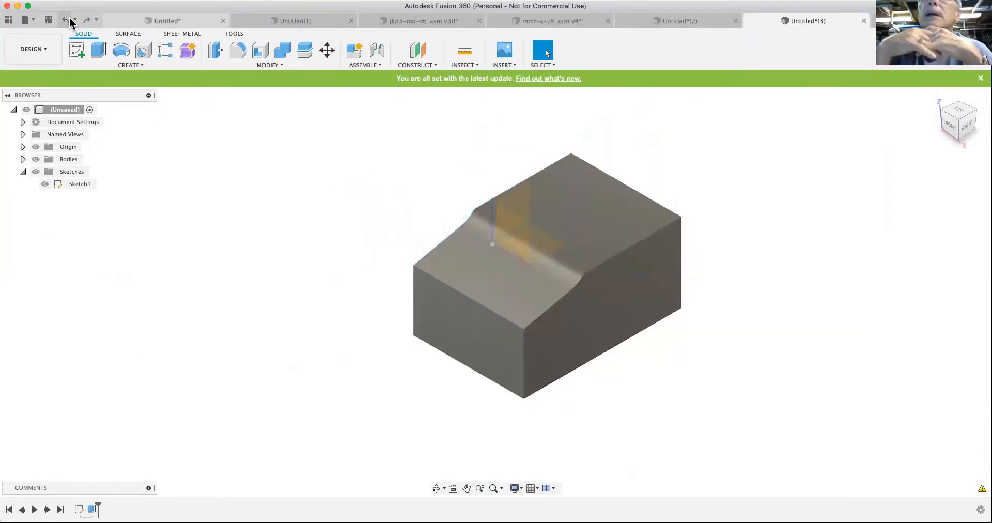
{"action": "left_click", "coordinate": [70, 21]}
{"action": "left_click", "coordinate": [70, 22]}
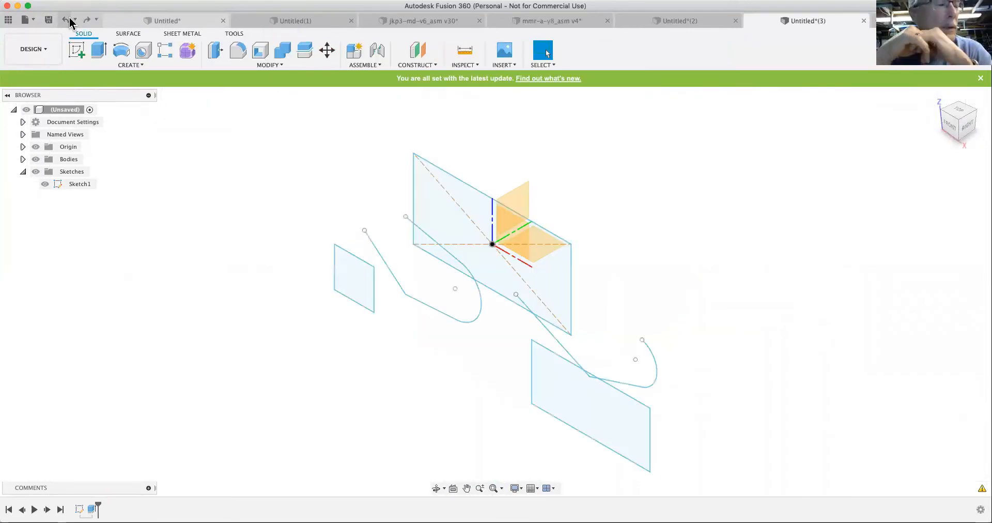
{"action": "left_click", "coordinate": [69, 22]}
{"action": "left_click", "coordinate": [69, 21]}
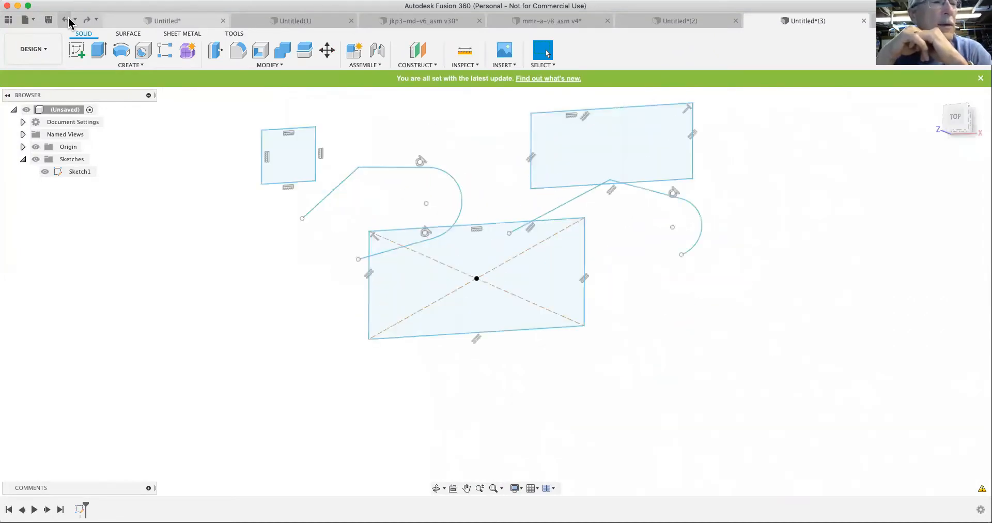
{"action": "left_click", "coordinate": [69, 22]}
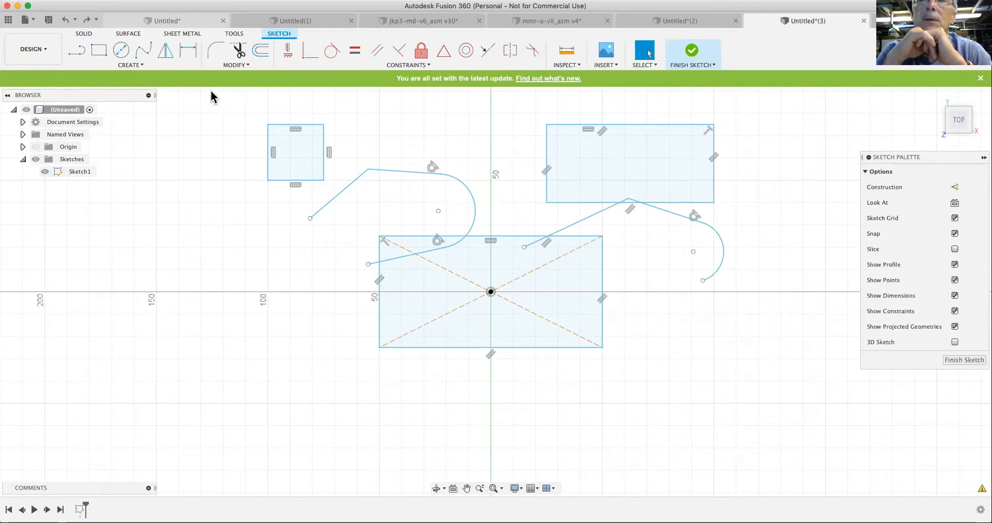
- Draw a 3-tangent circle touching the upper-right rectangle's left edge, the origin-centred rectangle's top edge and the lower line of the left line-arc chain
{"action": "left_click", "coordinate": [137, 66]}
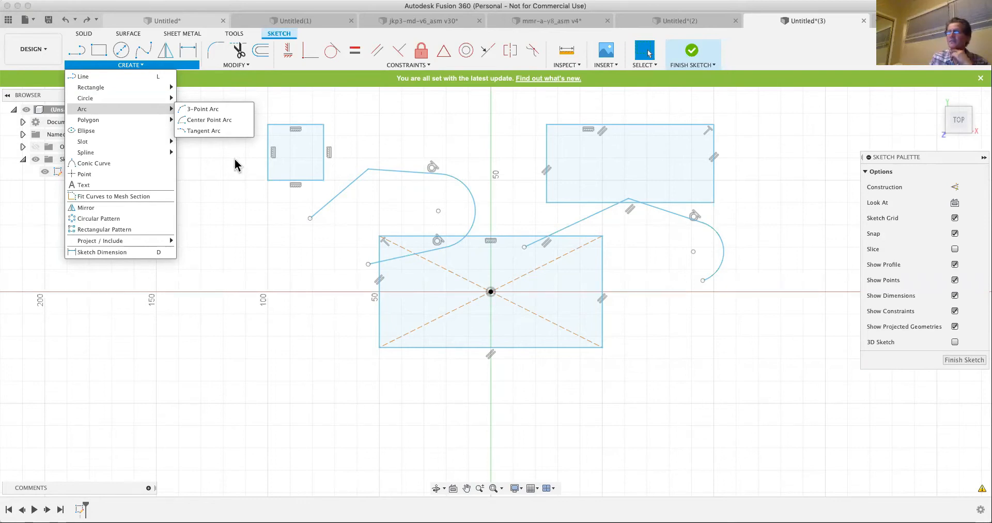
{"action": "mouse_move", "coordinate": [151, 98]}
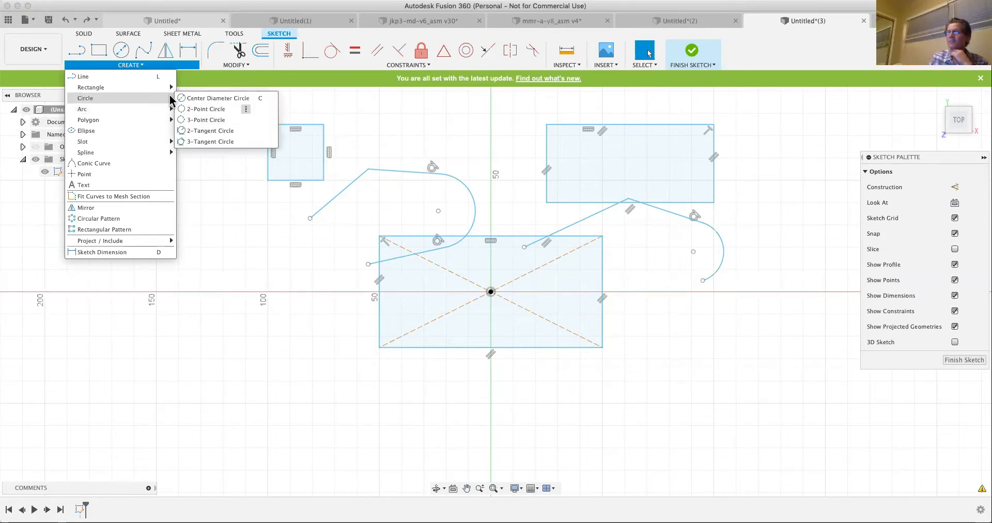
{"action": "left_click", "coordinate": [213, 140]}
{"action": "left_click", "coordinate": [547, 159]}
{"action": "left_click", "coordinate": [517, 236]}
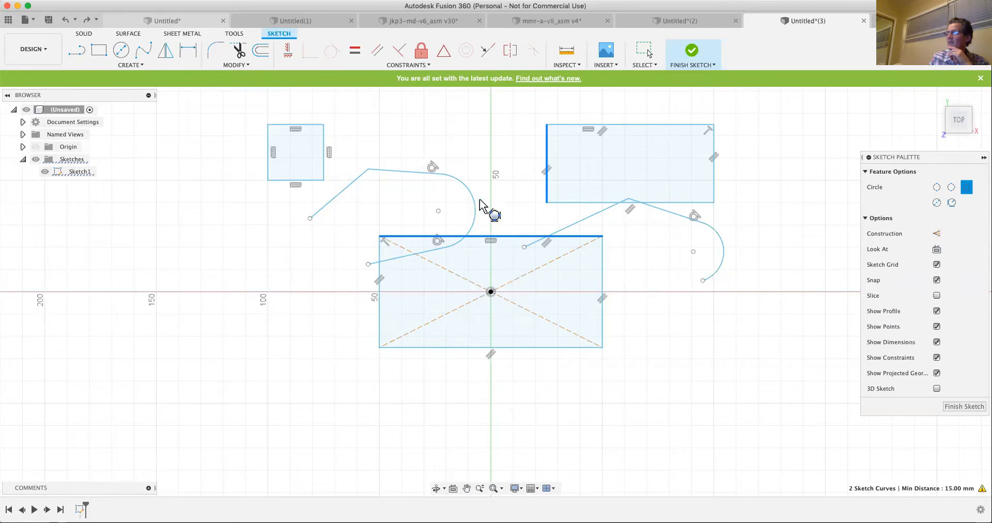
{"action": "left_click", "coordinate": [427, 253]}
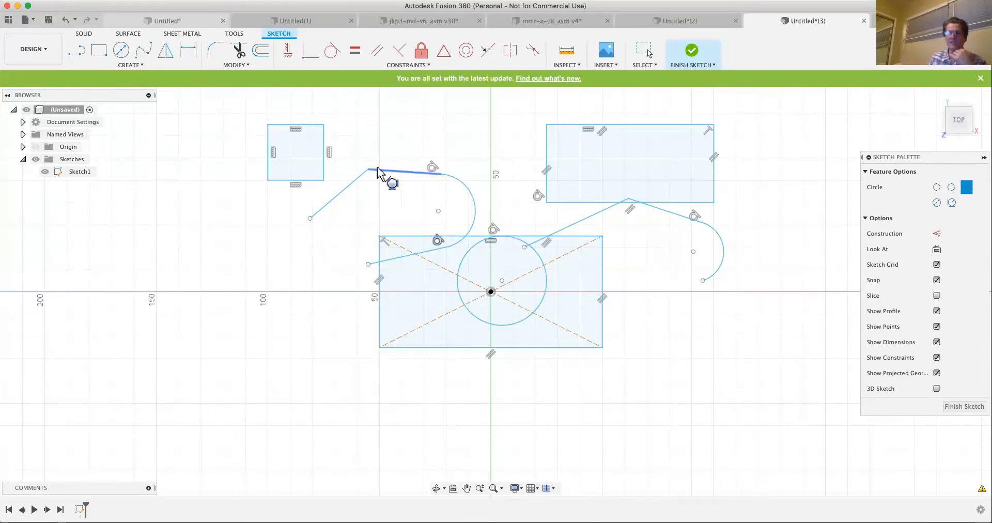
- Draw a second 3-tangent circle touching the origin-centred rectangle's top edge, the upper-right rectangle's left edge and the small square's right edge
{"action": "left_click", "coordinate": [404, 236]}
{"action": "left_click", "coordinate": [547, 161], "text": "shift"}
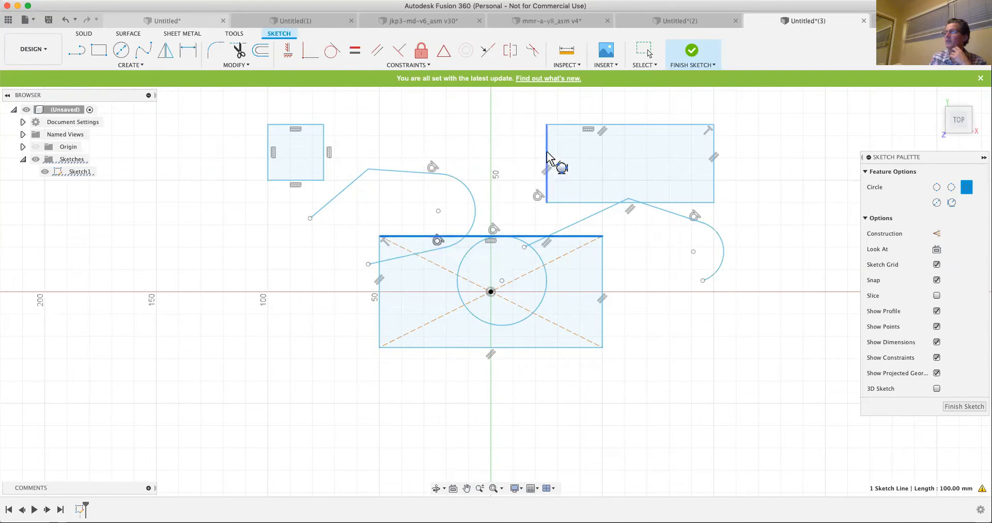
{"action": "left_click", "coordinate": [325, 145]}
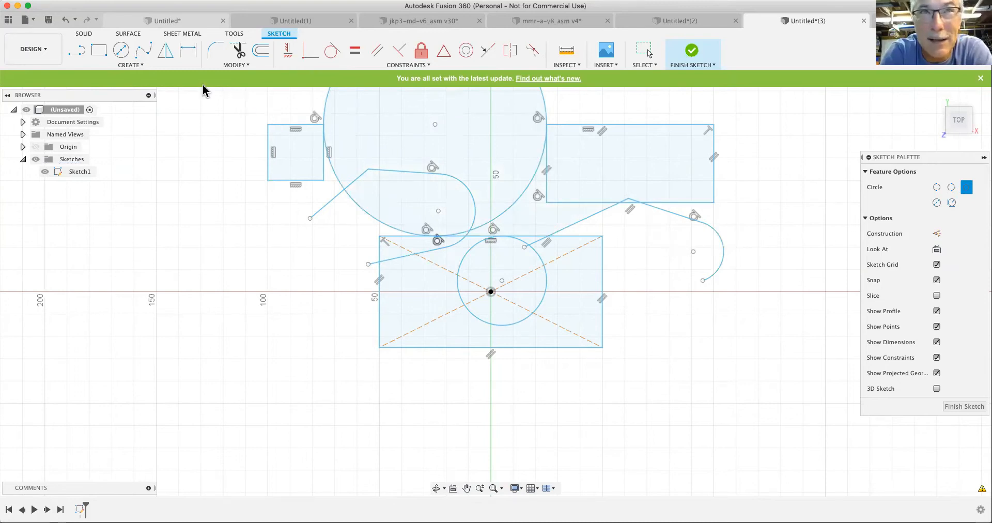
- Draw a 3-point arc bulging downward in the open area below the small square
{"action": "left_click", "coordinate": [132, 66]}
{"action": "mouse_move", "coordinate": [124, 105]}
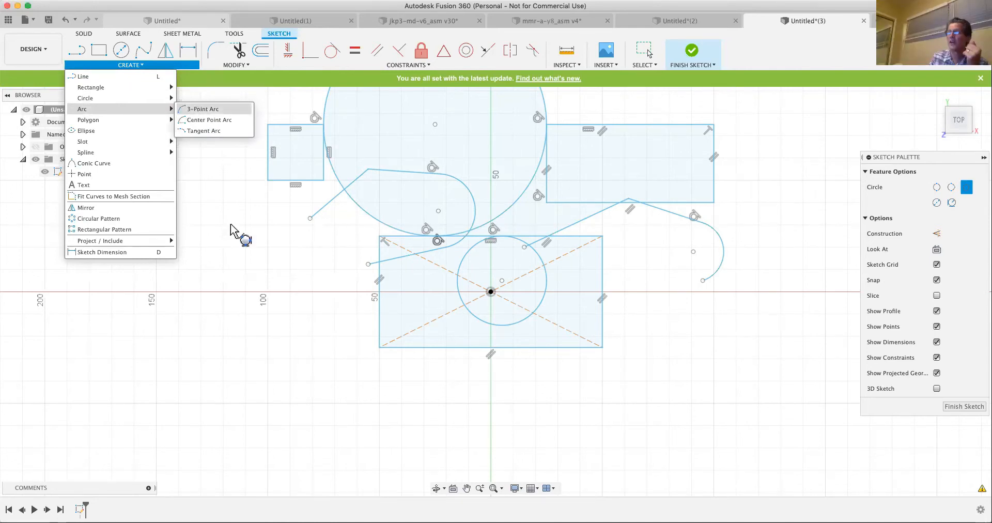
{"action": "left_click", "coordinate": [173, 233]}
{"action": "left_click", "coordinate": [320, 236]}
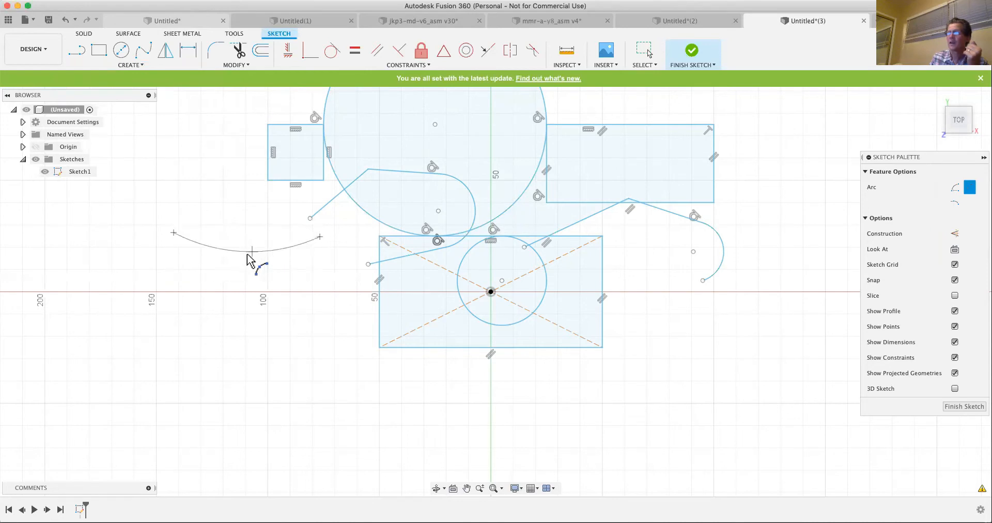
{"action": "left_click", "coordinate": [246, 272]}
- Draw a center point arc about the origin from the centred rectangle's lower-left to upper-left corner, radius about 56 mm, spanning about 53 degrees
{"action": "left_click", "coordinate": [130, 65]}
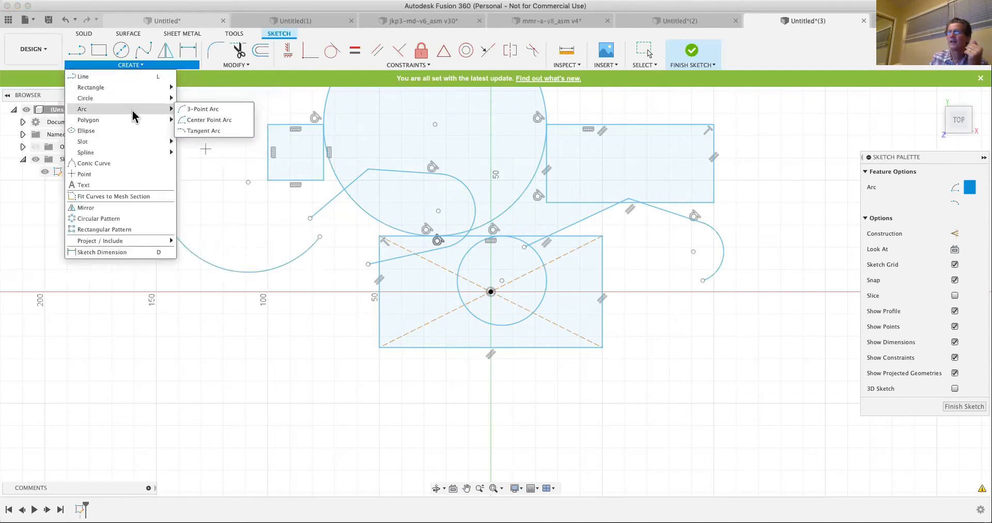
{"action": "left_click", "coordinate": [214, 121]}
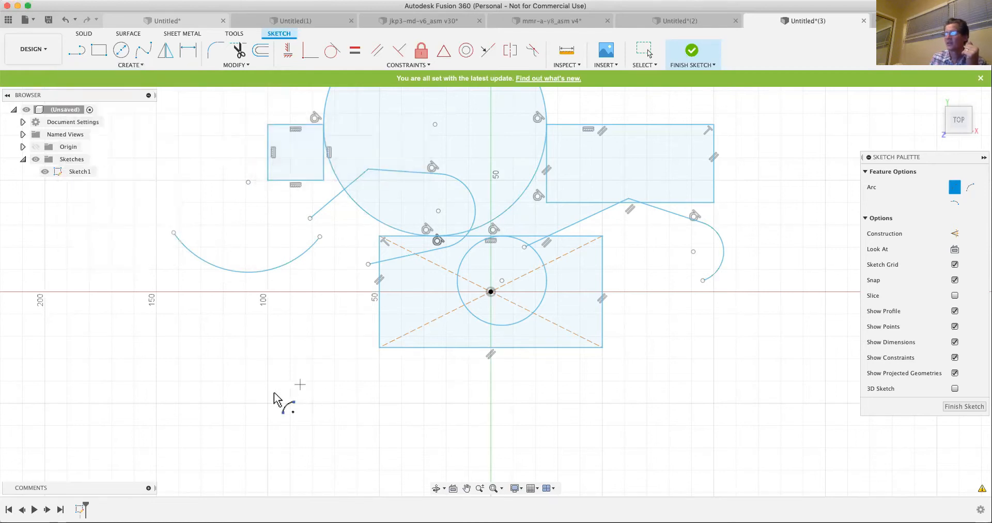
{"action": "left_click", "coordinate": [491, 292]}
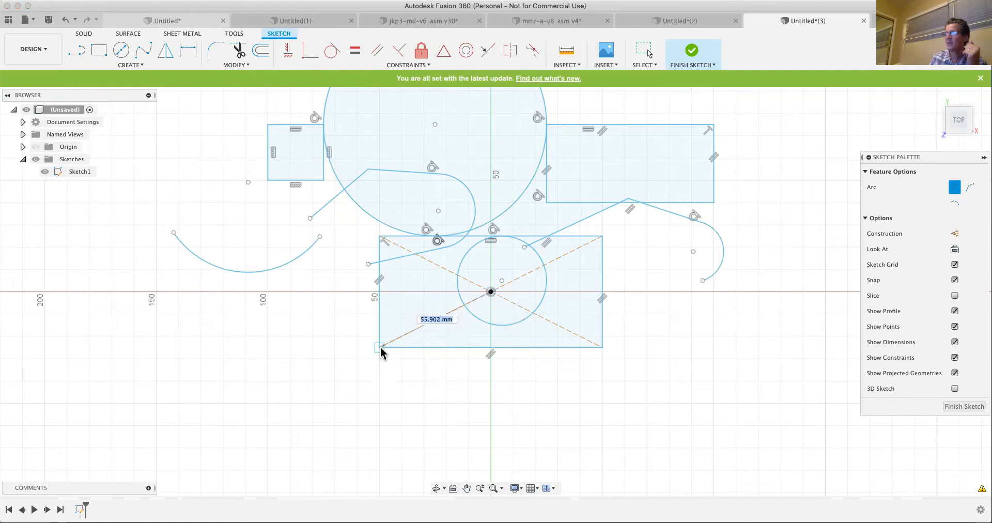
{"action": "left_click", "coordinate": [380, 351]}
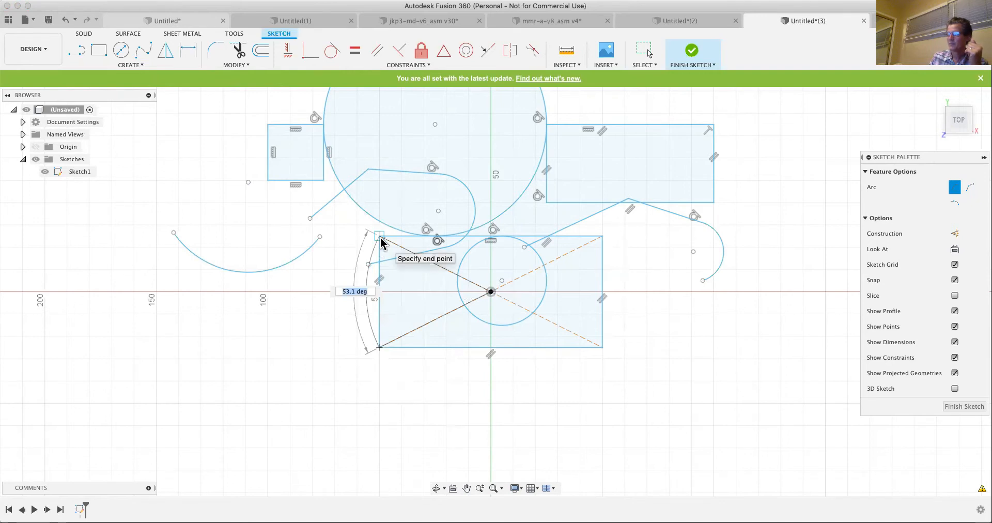
{"action": "left_click", "coordinate": [298, 406]}
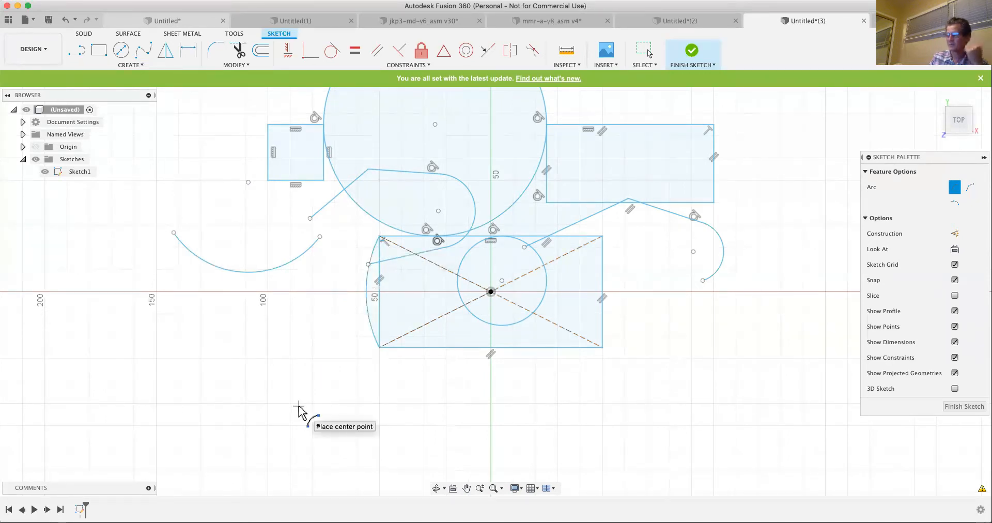
- Draw a tangent arc from the open left end of the left line-arc chain, curving leftward above the 3-point arc
{"action": "left_click", "coordinate": [130, 64]}
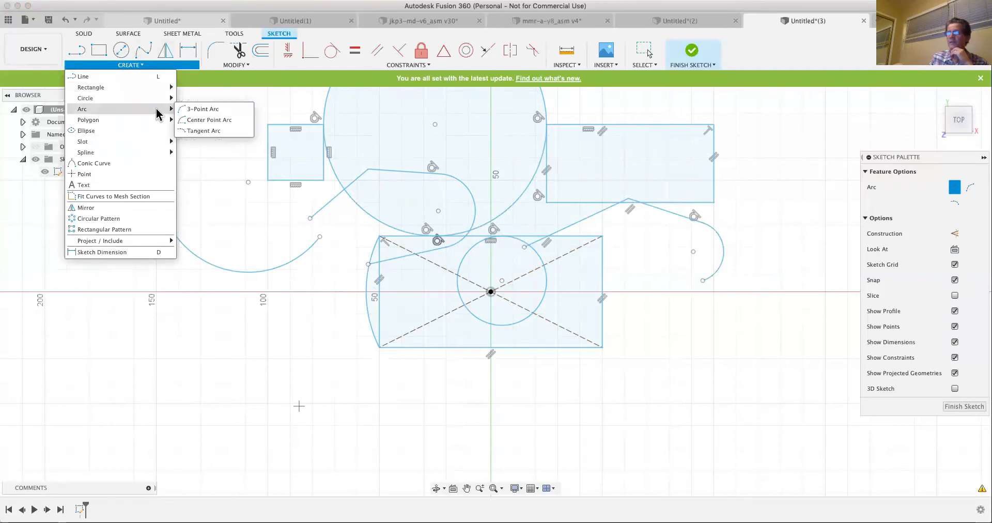
{"action": "left_click", "coordinate": [200, 135]}
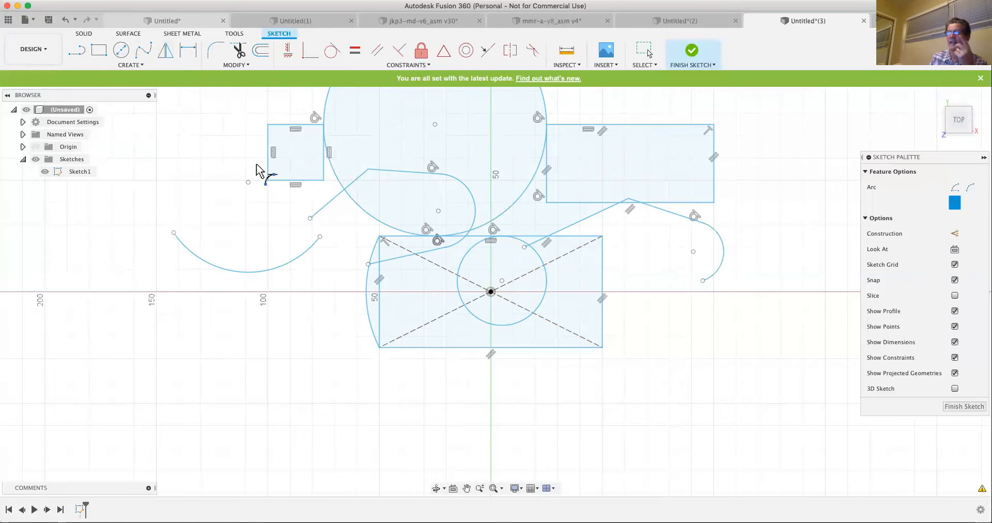
{"action": "left_click", "coordinate": [310, 217]}
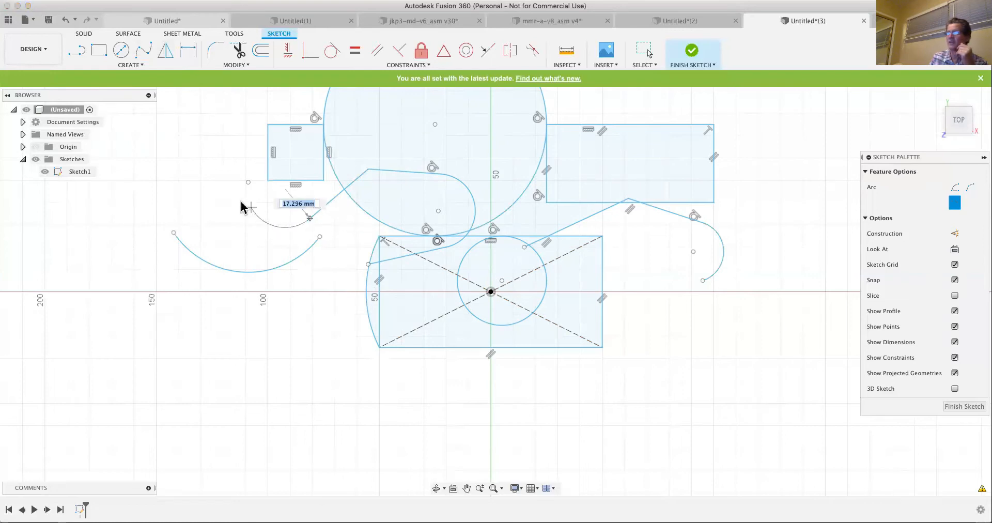
{"action": "left_click", "coordinate": [201, 219]}
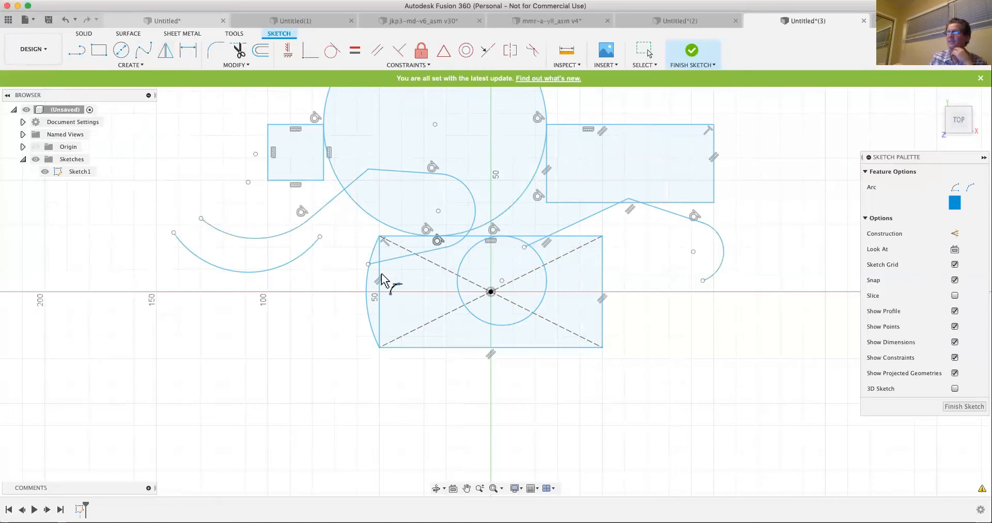
{"action": "left_click", "coordinate": [134, 67]}
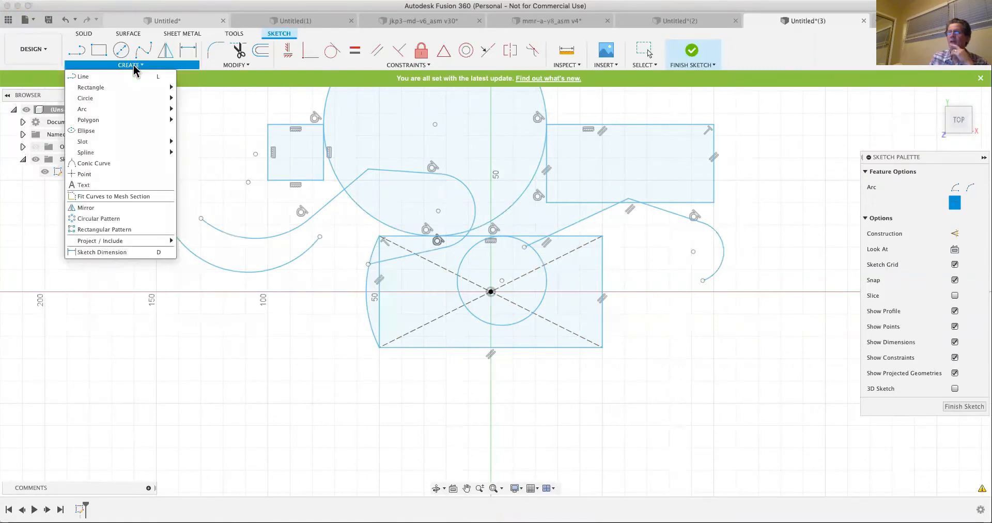
{"action": "mouse_move", "coordinate": [100, 126]}
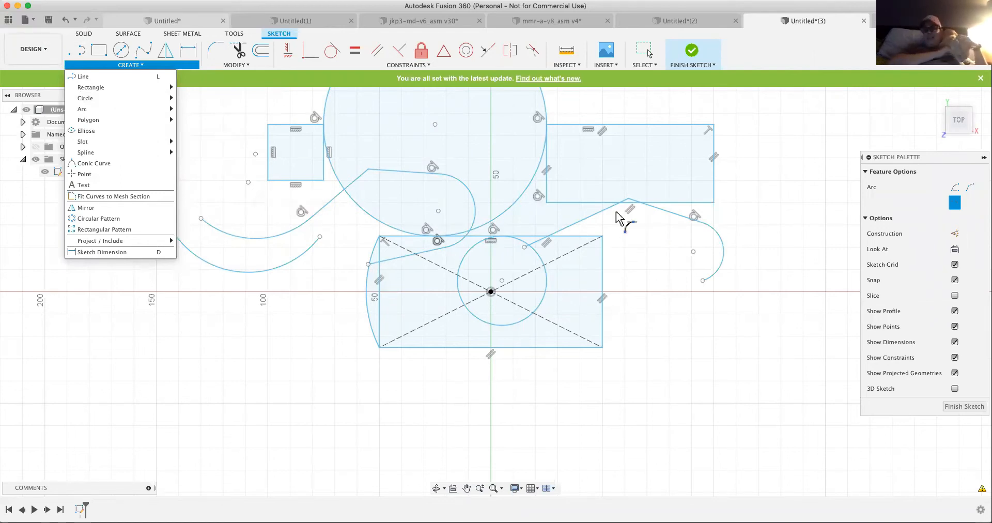
{"action": "mouse_move", "coordinate": [211, 54]}
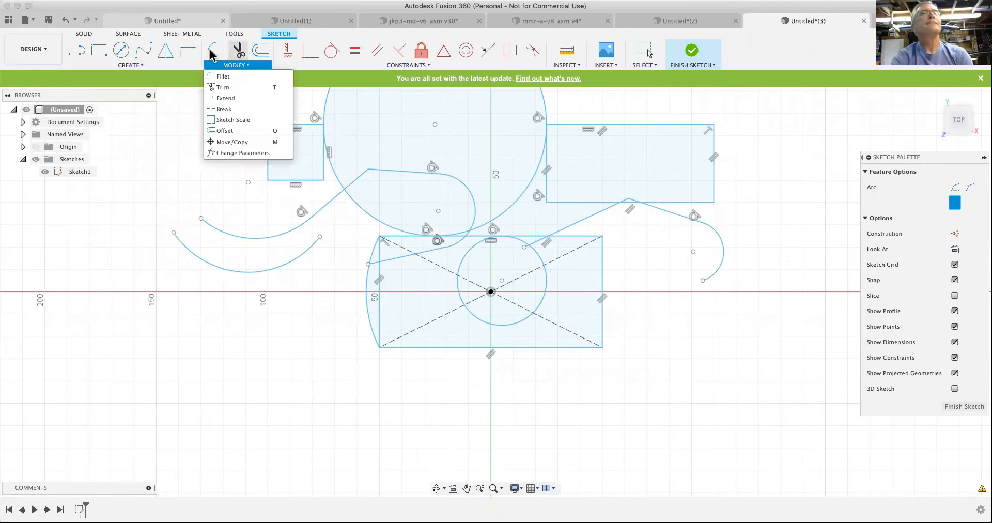
- Show the origin and add a vertical dimension to the right edge of the origin-centred rectangle, placing it inside the rectangle
{"action": "key", "text": "d"}
{"action": "left_click", "coordinate": [601, 278]}
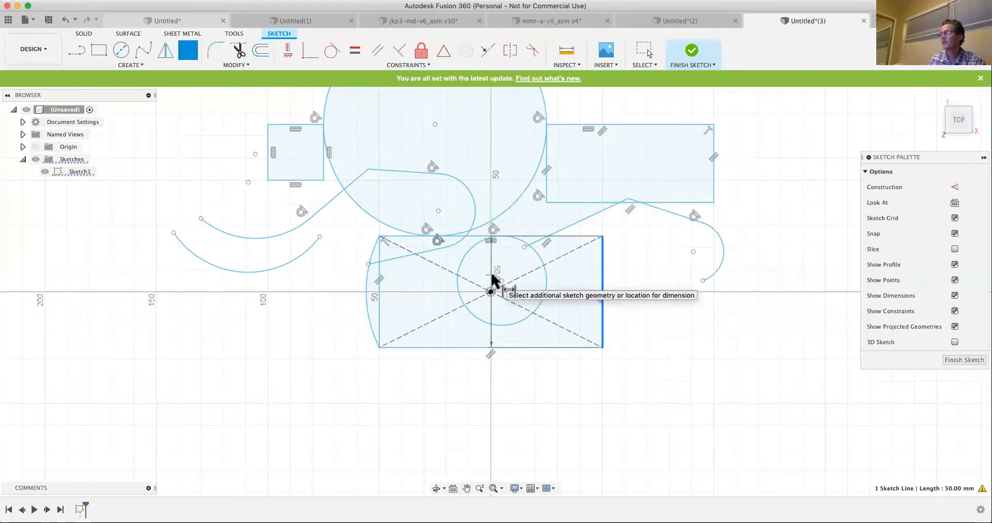
{"action": "left_click", "coordinate": [109, 171]}
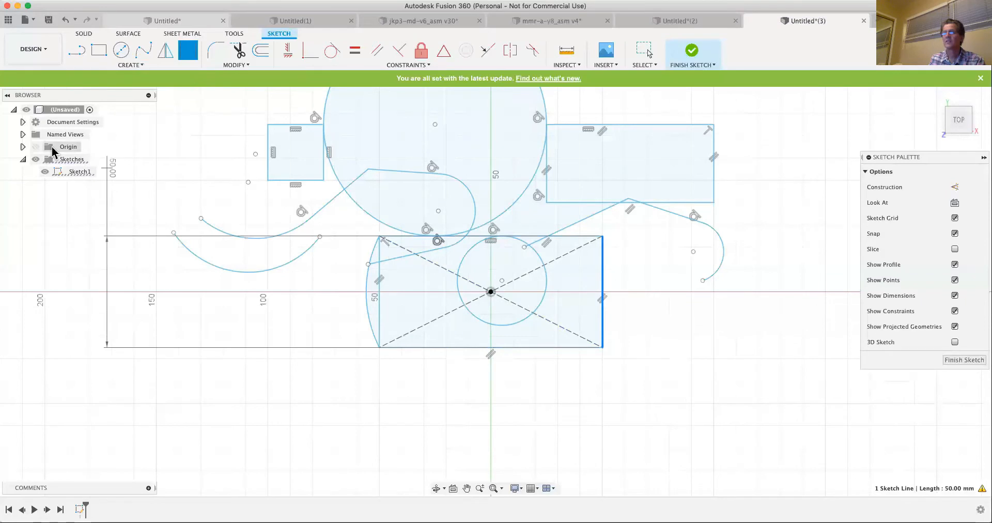
{"action": "left_click", "coordinate": [495, 275]}
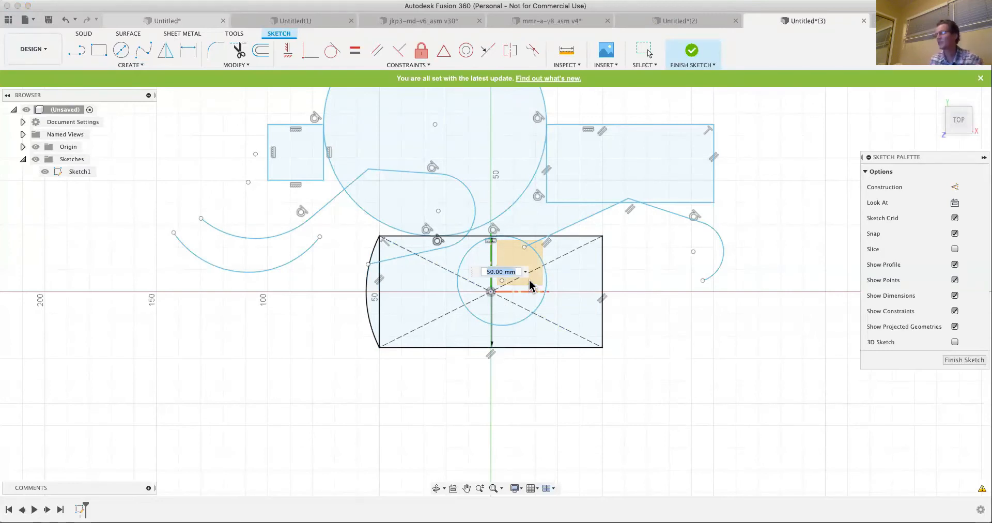
{"action": "key", "text": "Return"}
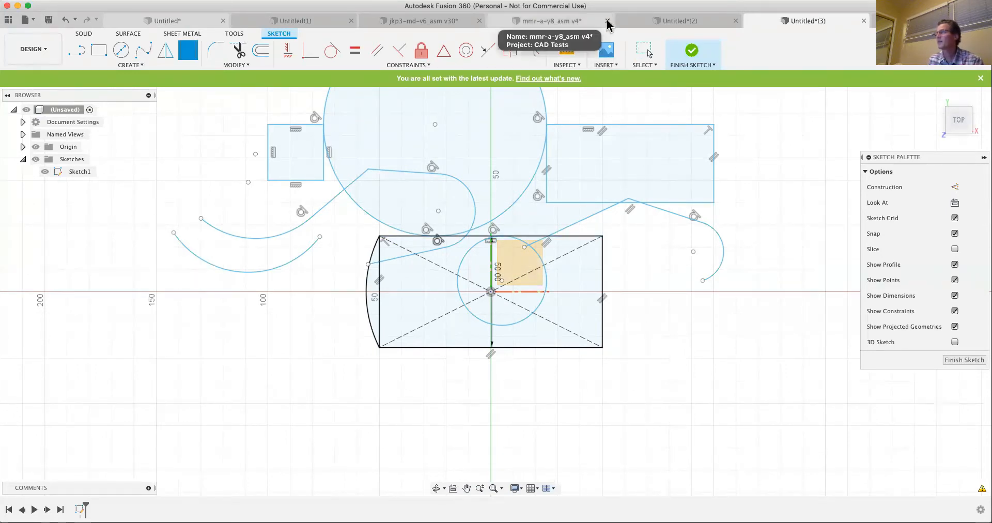
- Close the mmr-a-y8_asm v4 and jkp3-md-v6_asm v30 designs without saving and return to the Untitled(3) sketch
{"action": "left_click", "coordinate": [543, 23]}
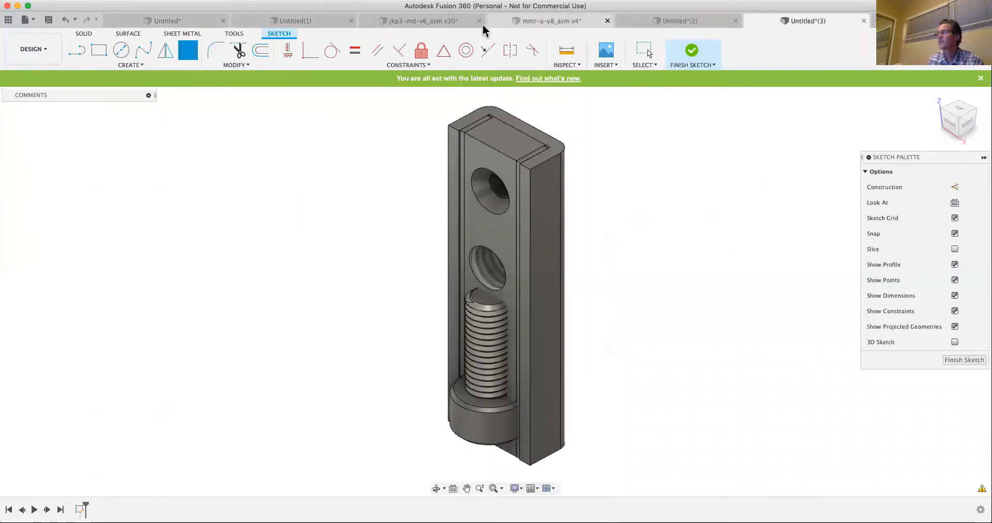
{"action": "key", "text": "super+w"}
{"action": "left_click", "coordinate": [471, 267]}
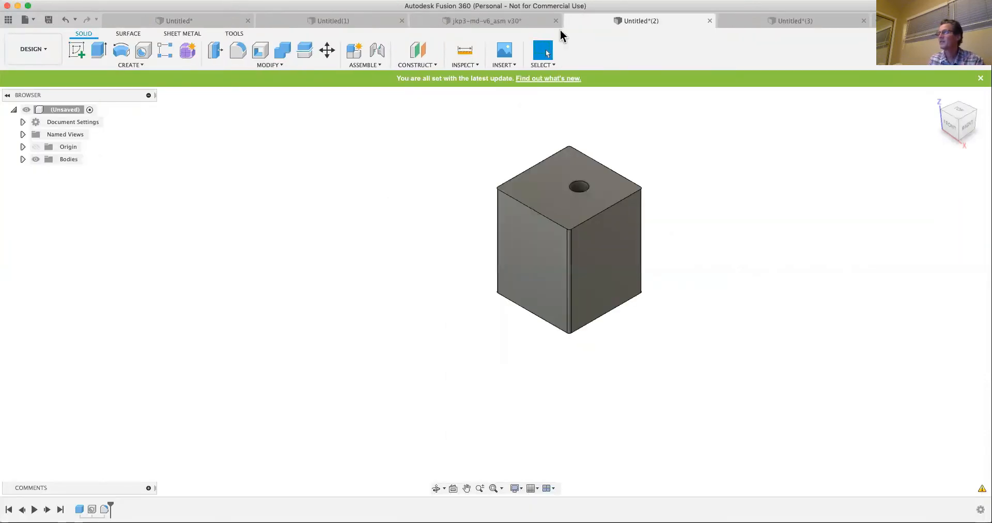
{"action": "left_click", "coordinate": [556, 21]}
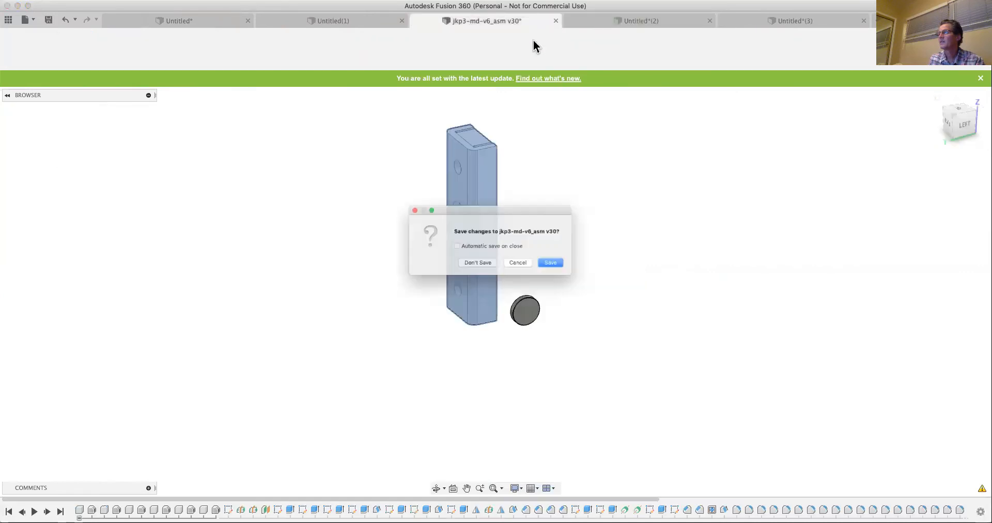
{"action": "left_click", "coordinate": [476, 268]}
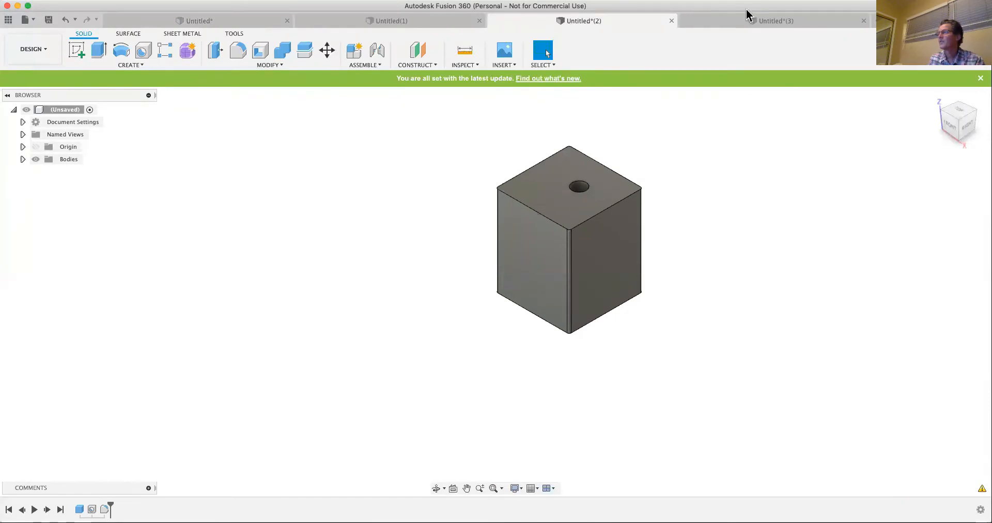
{"action": "left_click", "coordinate": [732, 21]}
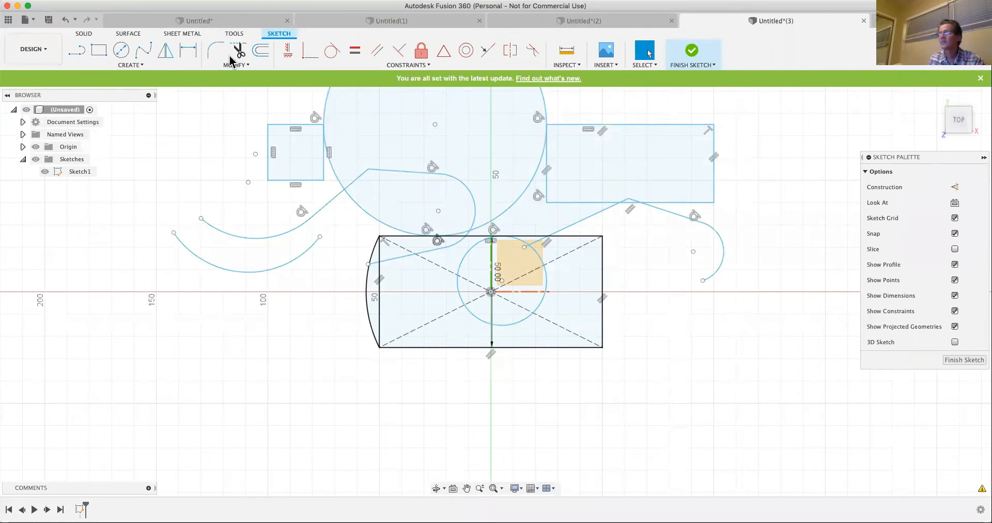
- Dimension the width of the origin-centred rectangle from its top edge, placing the dimension below the rectangle
{"action": "left_click", "coordinate": [189, 52]}
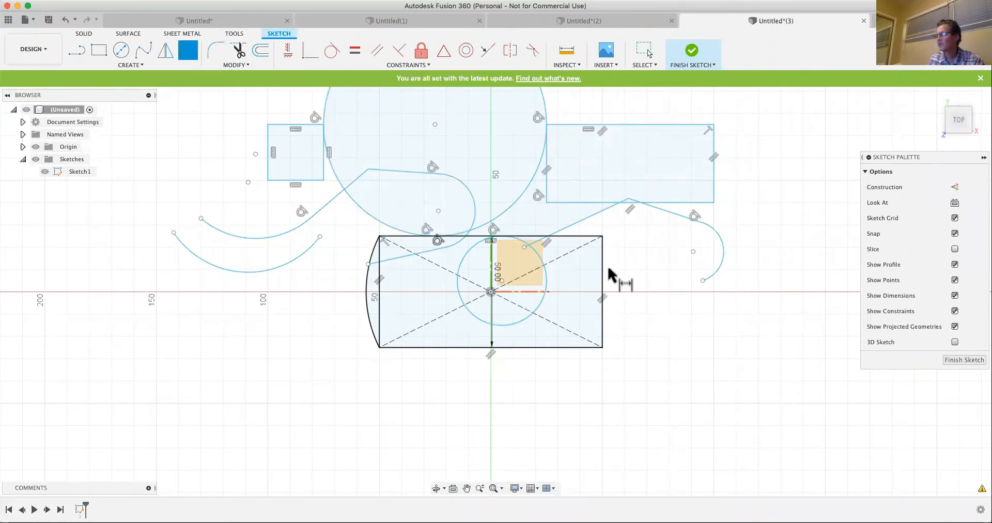
{"action": "left_click", "coordinate": [563, 237]}
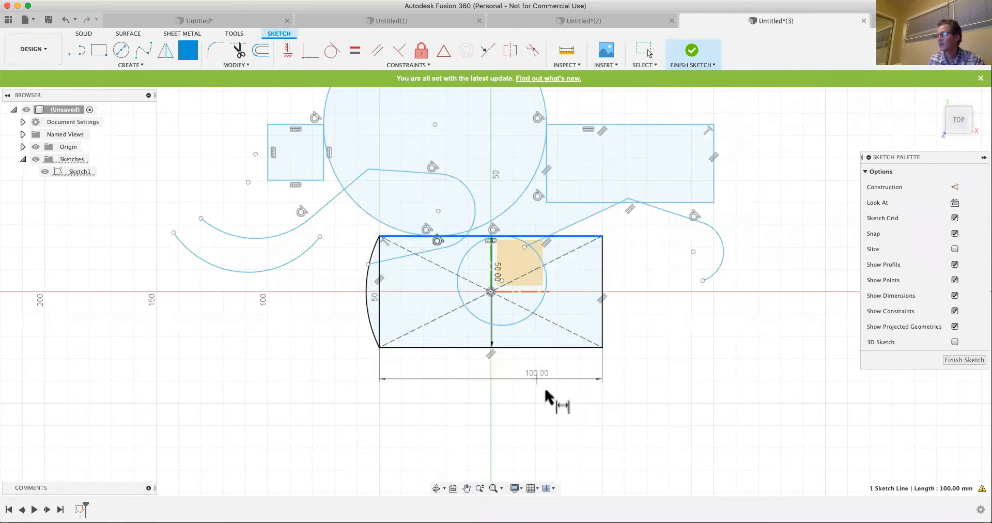
{"action": "left_click", "coordinate": [564, 392]}
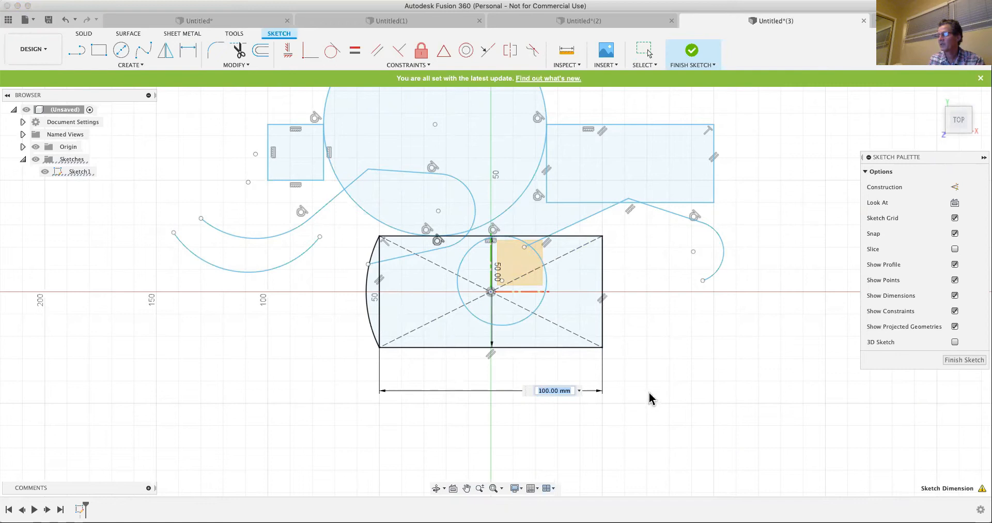
{"action": "key", "text": "Return"}
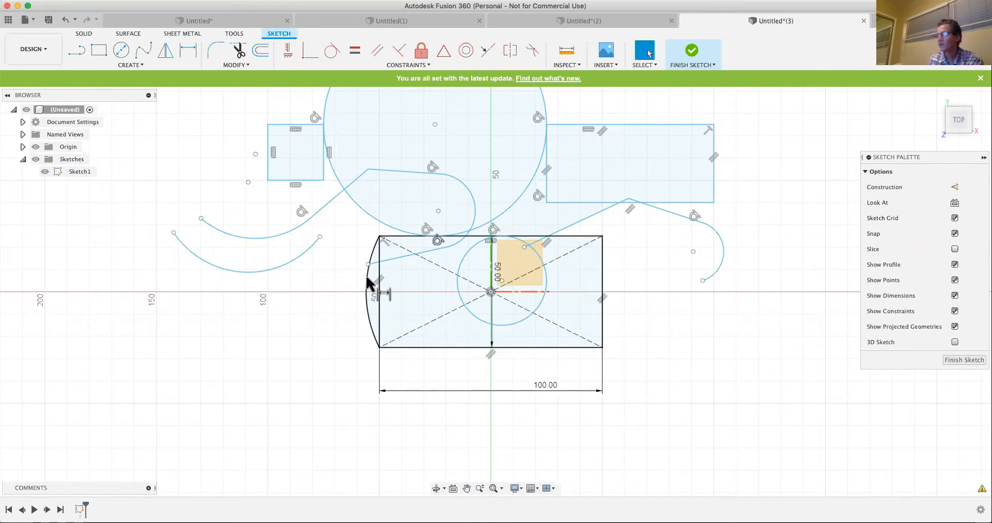
- Add a driven angle dimension between the left and bottom edges of the origin-centred rectangle
{"action": "left_click", "coordinate": [381, 325]}
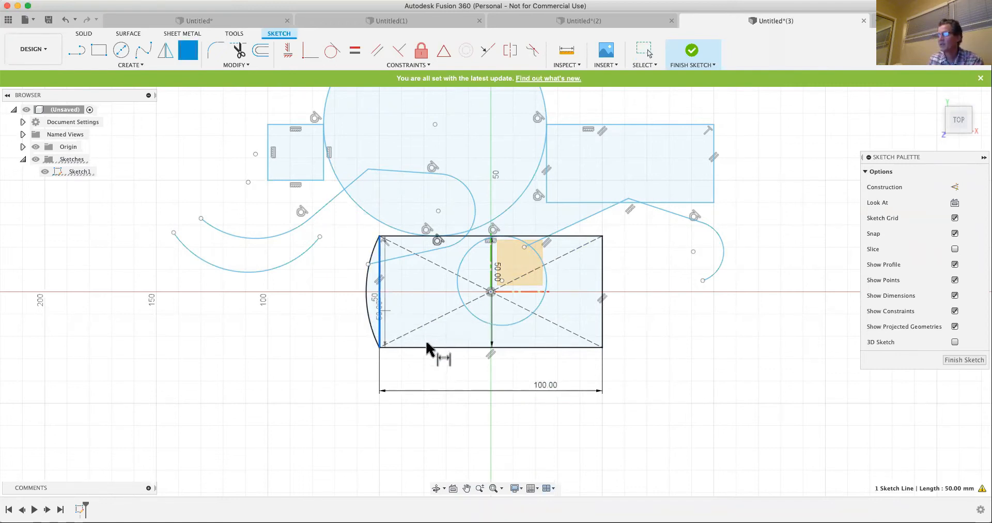
{"action": "left_click", "coordinate": [435, 348]}
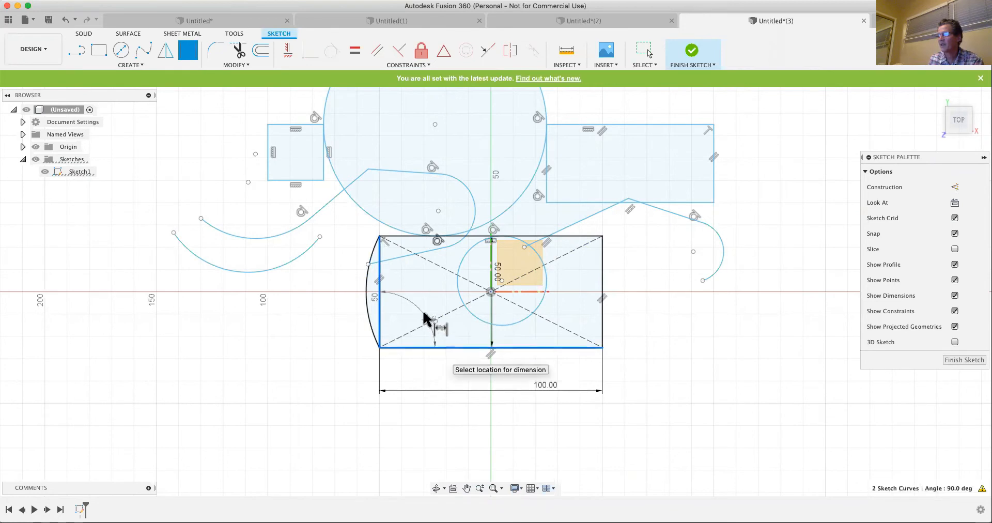
{"action": "left_click", "coordinate": [428, 309]}
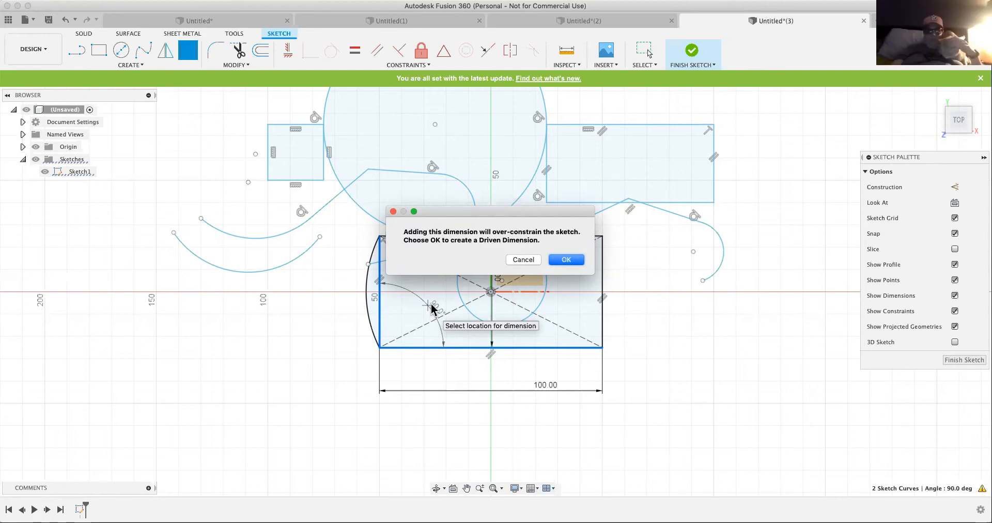
{"action": "left_click", "coordinate": [566, 260]}
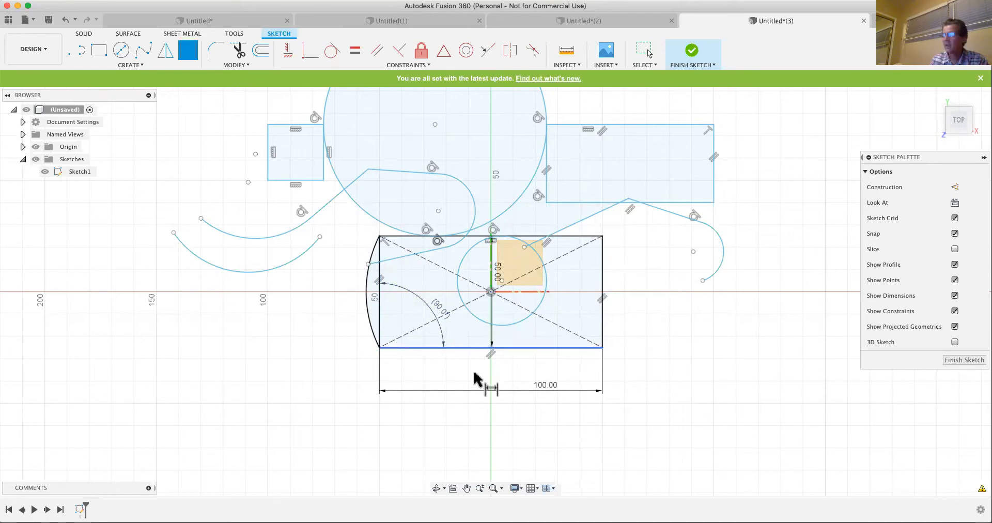
{"action": "key", "text": "Escape"}
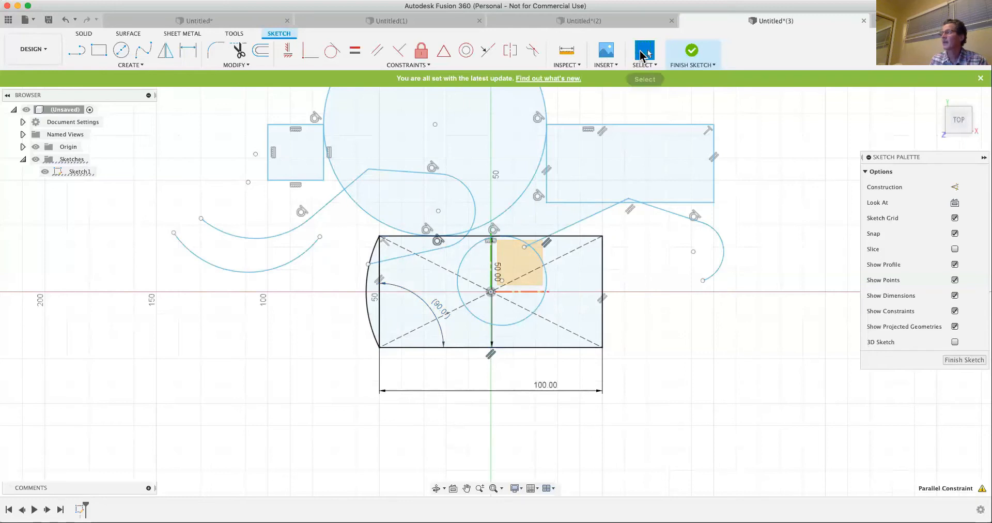
- Delete the parallel constraints and the top edge's horizontal constraint from the origin-centred rectangle
{"action": "left_click", "coordinate": [491, 354]}
{"action": "key", "text": "Delete"}
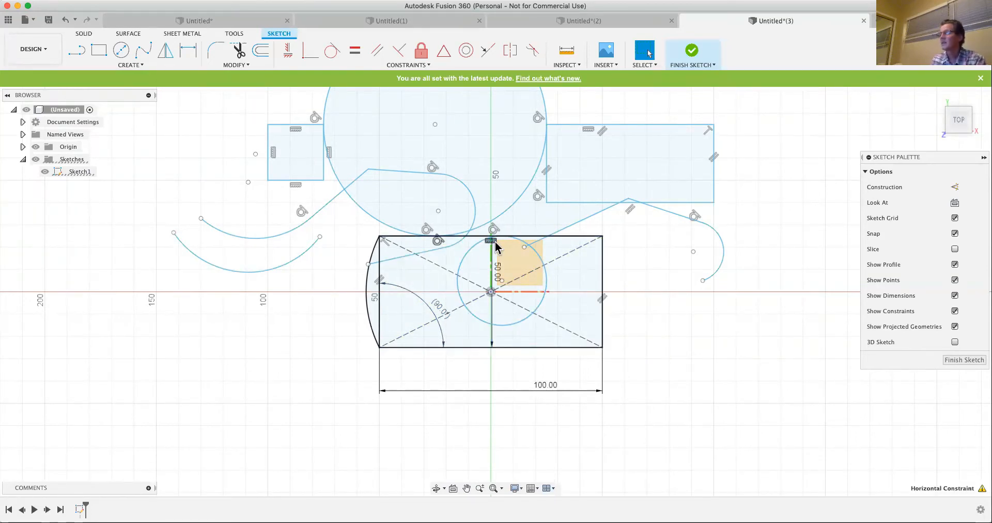
{"action": "key", "text": "Delete"}
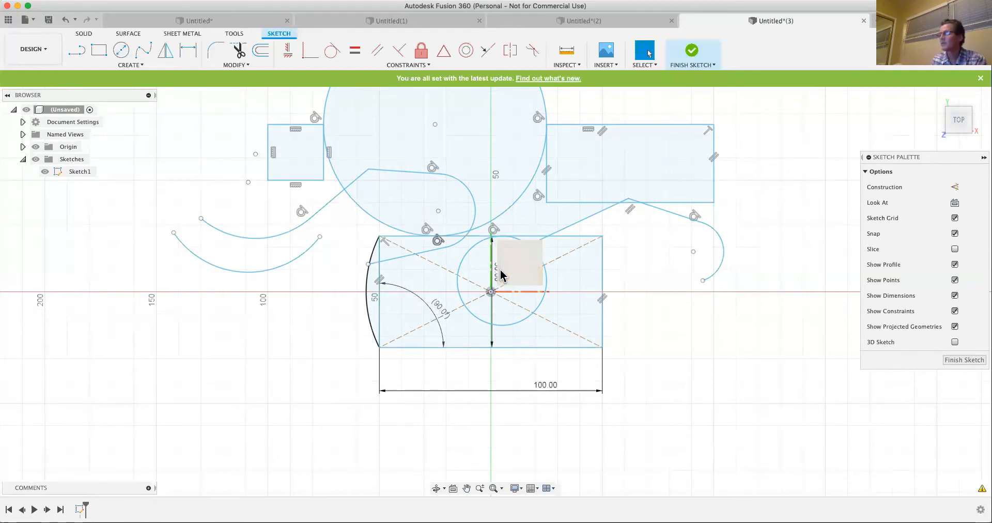
{"action": "left_click", "coordinate": [368, 292]}
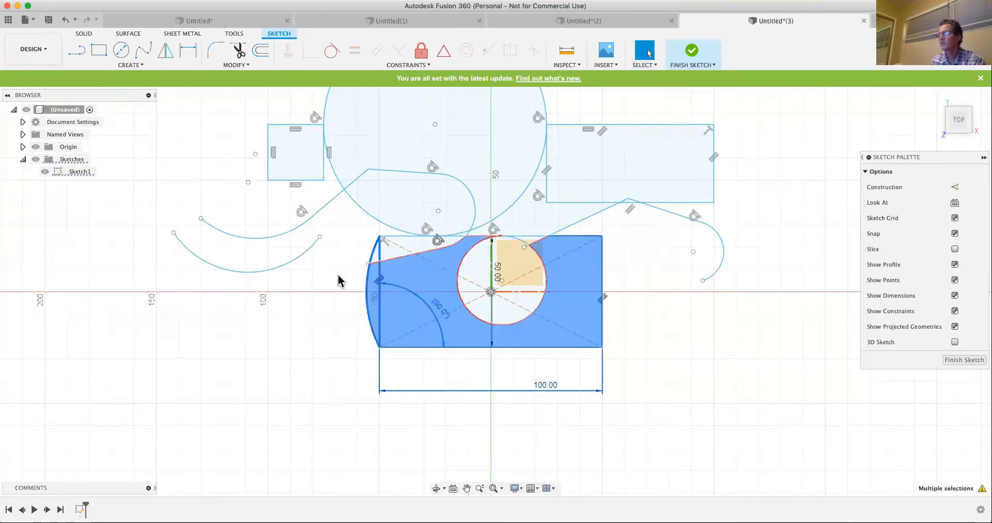
{"action": "left_click", "coordinate": [338, 281]}
{"action": "left_click_drag", "start_coordinate": [339, 310], "coordinate": [390, 271]}
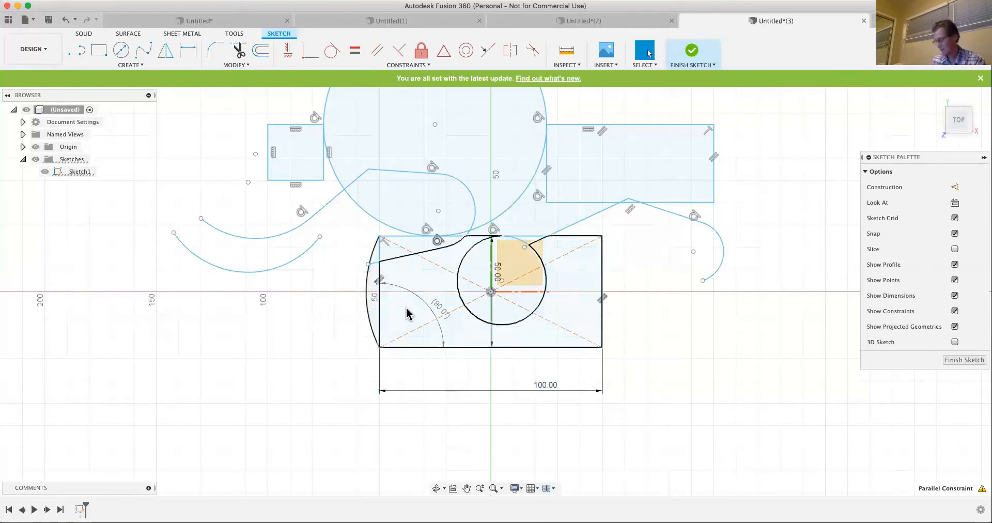
{"action": "key", "text": "Delete"}
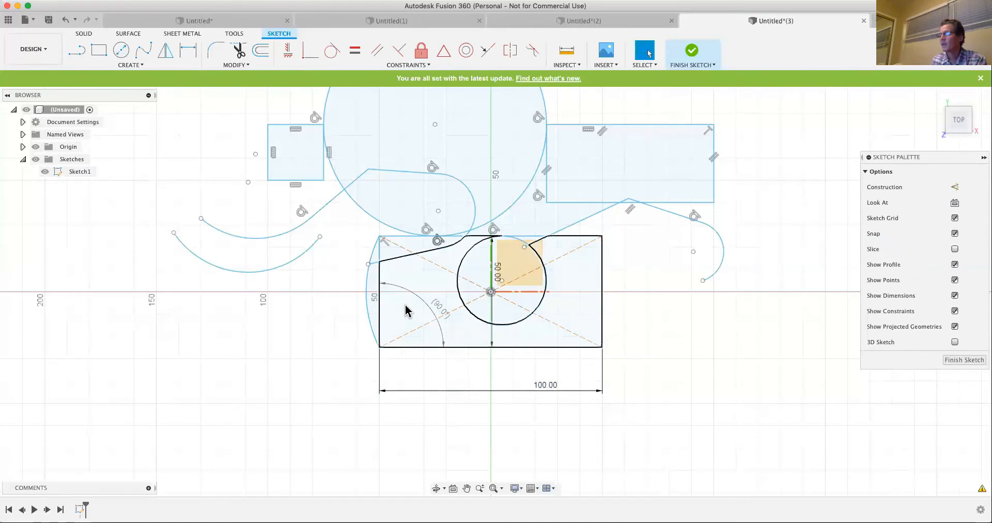
- Toggle the rectangle's corner angle dimension to driving and try to set it to 110 degrees
{"action": "left_click", "coordinate": [437, 308]}
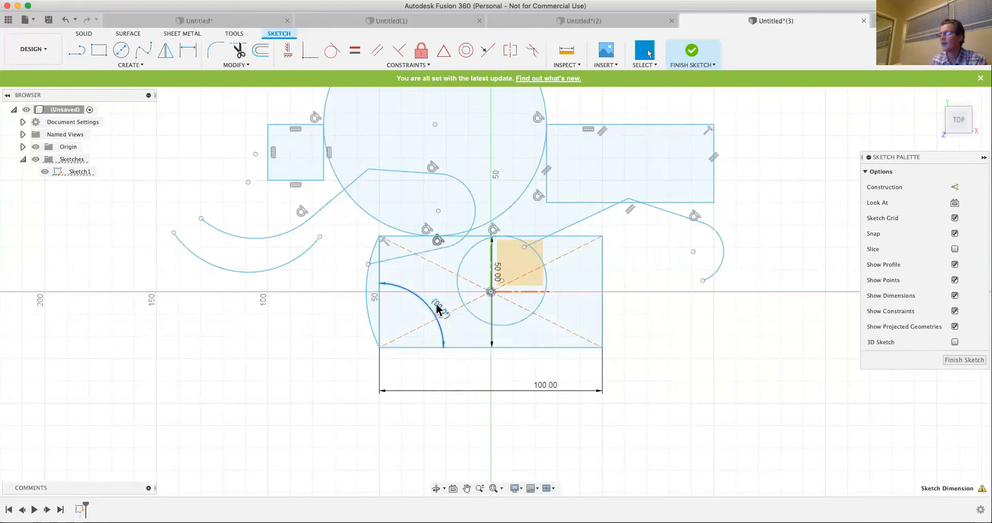
{"action": "right_click", "coordinate": [430, 312]}
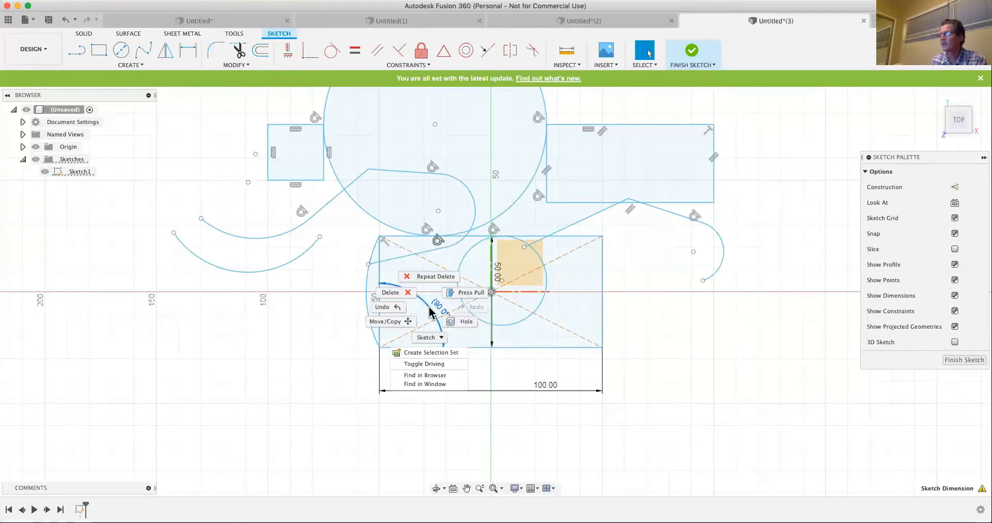
{"action": "left_click", "coordinate": [418, 364]}
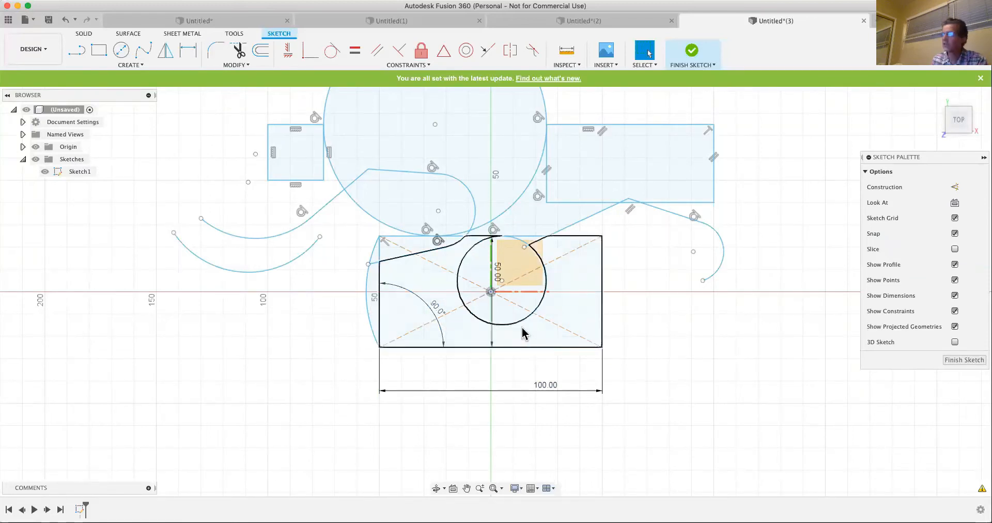
{"action": "double_click", "coordinate": [437, 309]}
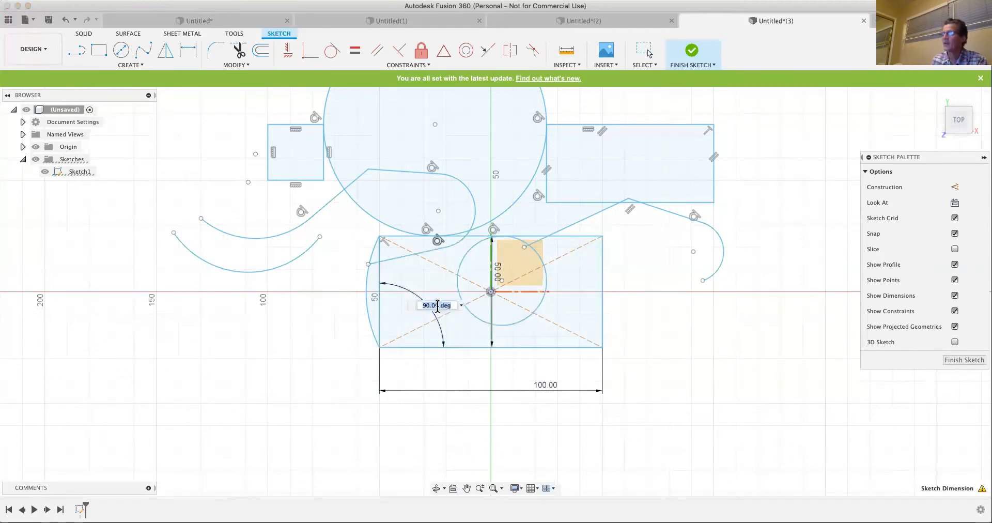
{"action": "type", "text": "110"}
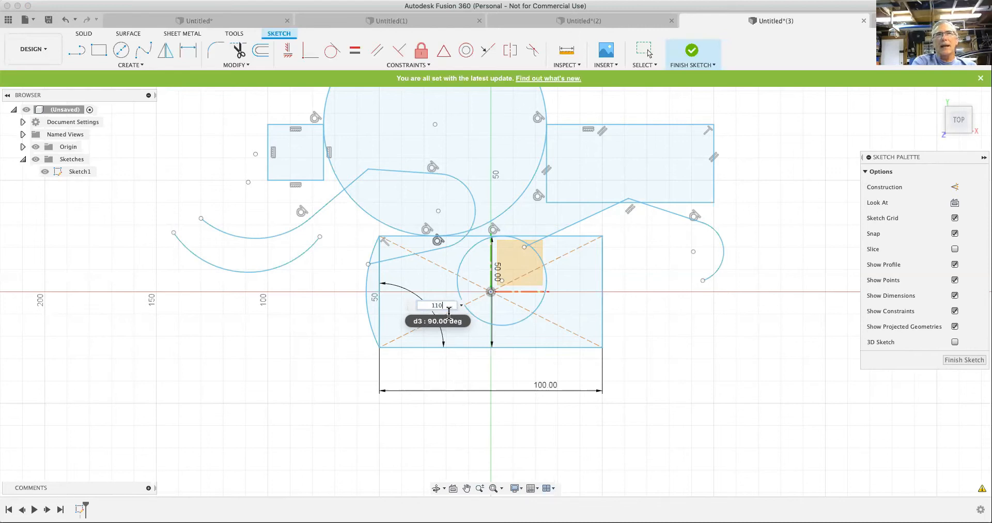
{"action": "key", "text": "Return"}
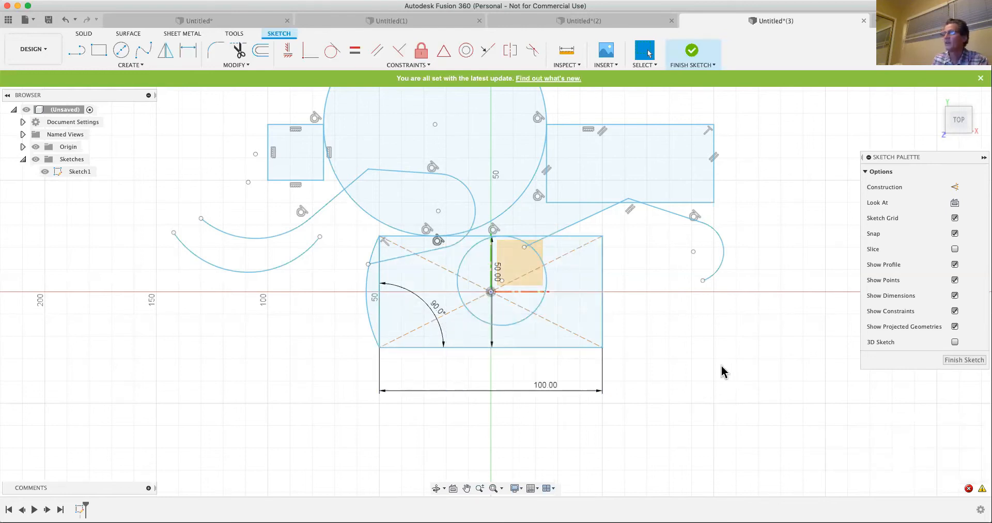
- Delete all geometry, dimensions and constraints from the sketch
{"action": "scroll", "coordinate": [721, 380], "scroll_direction": "down", "scroll_amount": 5}
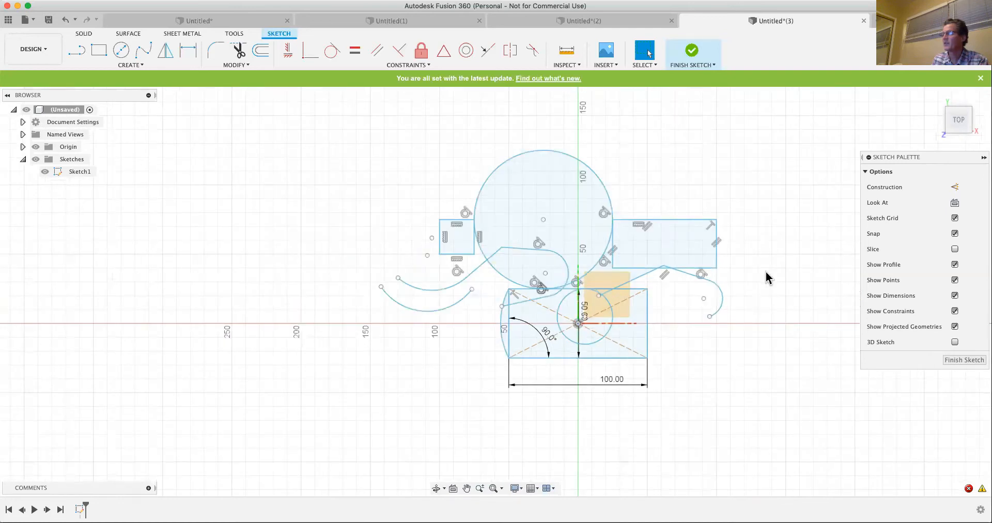
{"action": "mouse_move", "coordinate": [308, 110]}
{"action": "left_mouse_down"}
{"action": "mouse_move", "coordinate": [705, 350]}
{"action": "mouse_move", "coordinate": [775, 452]}
{"action": "left_mouse_up"}
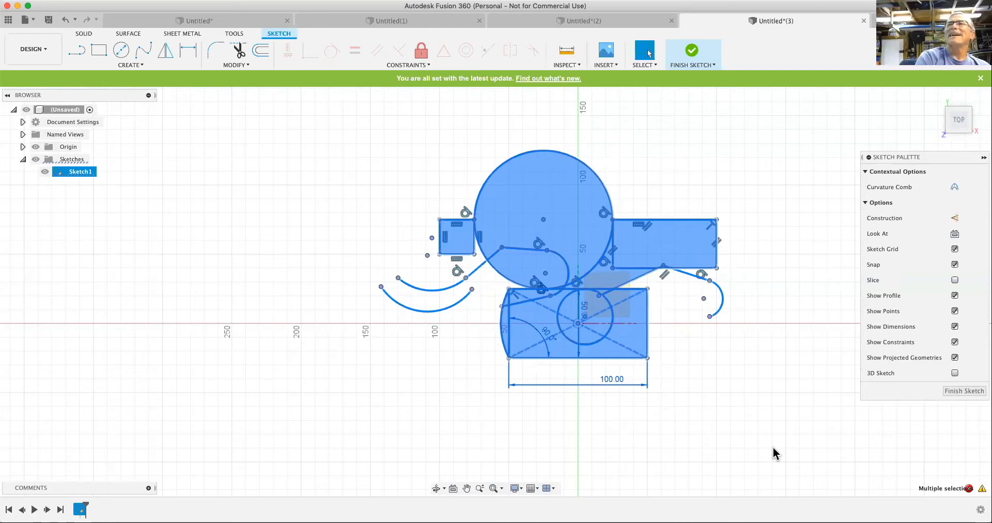
{"action": "key", "text": "Delete"}
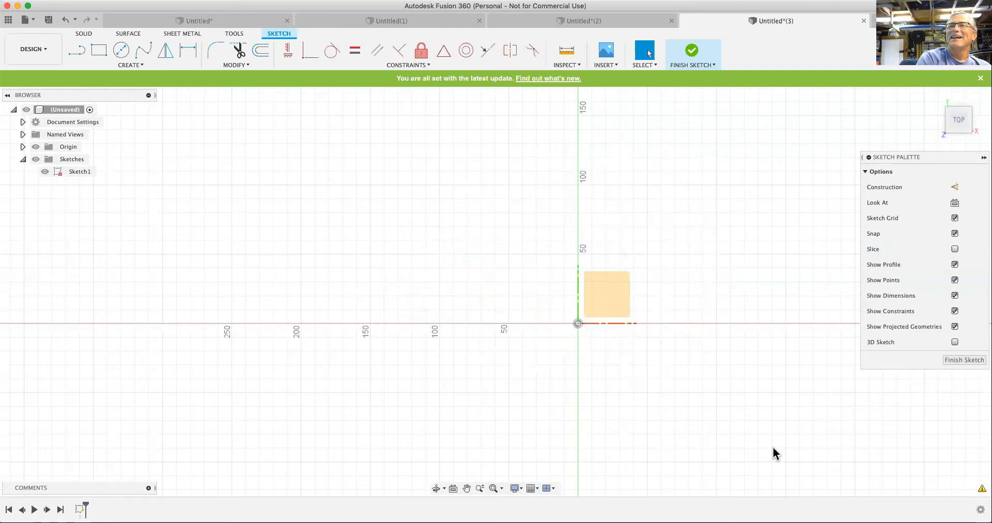
- Undo the deletion of the sketch contents and try to set the origin-centred rectangle's corner angle dimension to 110 degrees
{"action": "key", "text": "r"}
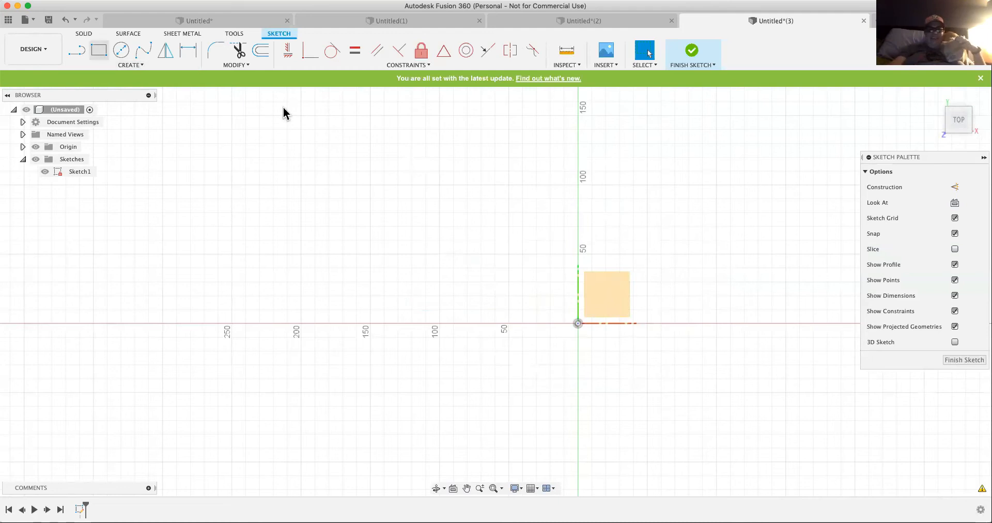
{"action": "left_click", "coordinate": [65, 20]}
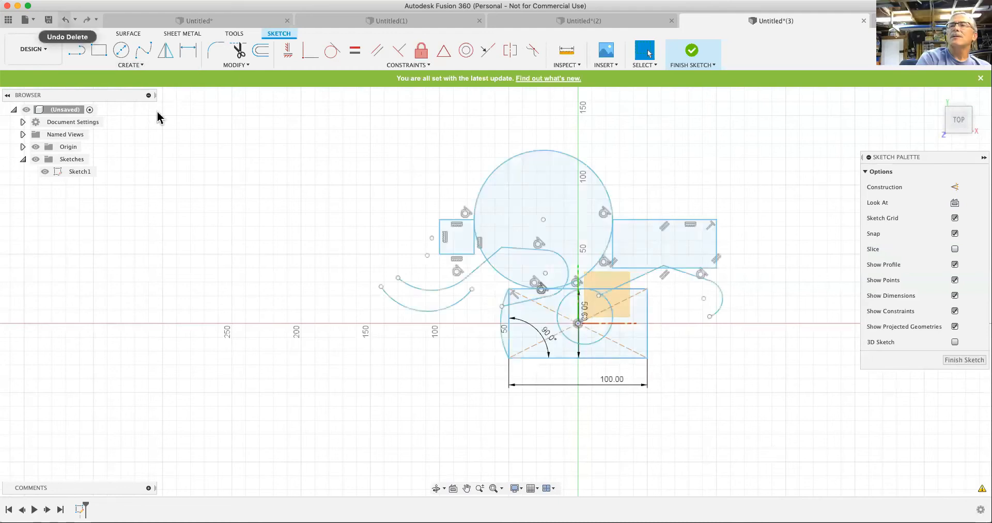
{"action": "double_click", "coordinate": [548, 334]}
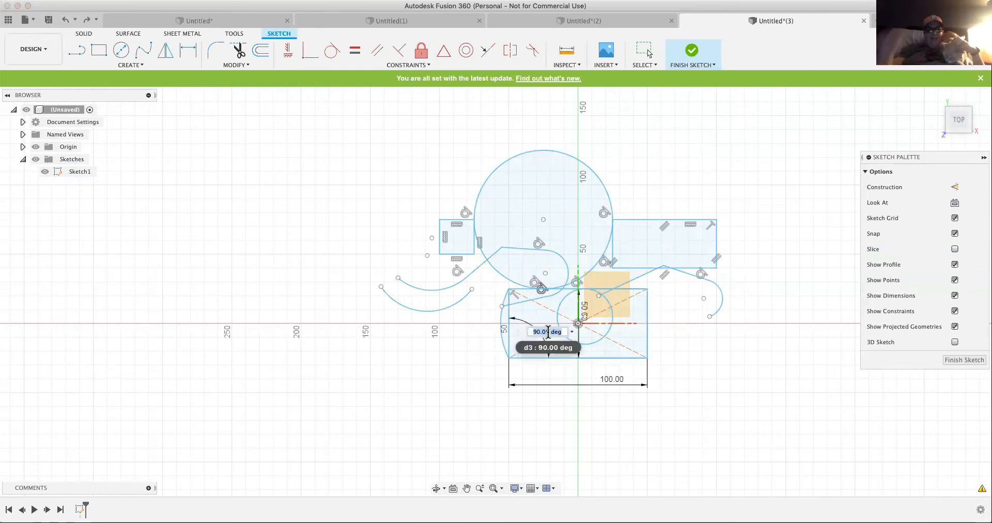
{"action": "type", "text": "120"}
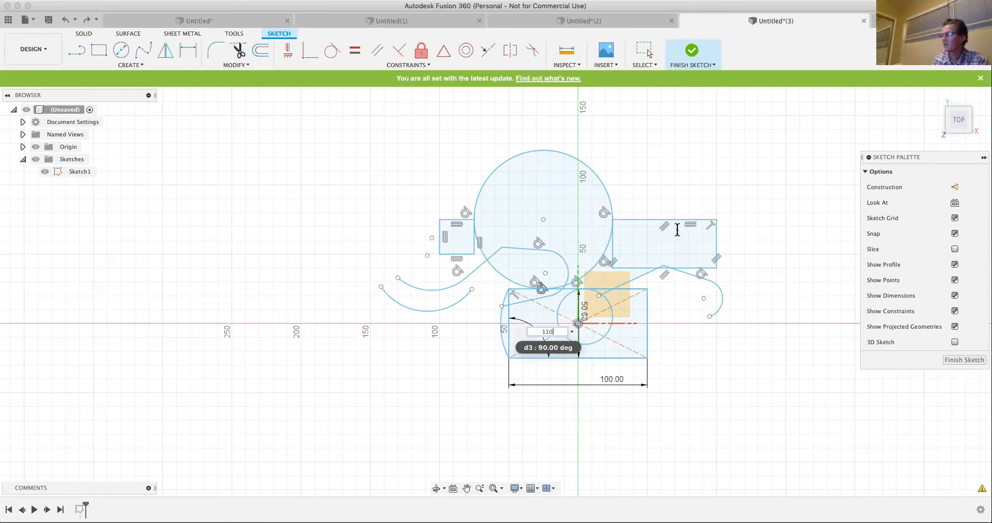
{"action": "key", "text": "Return"}
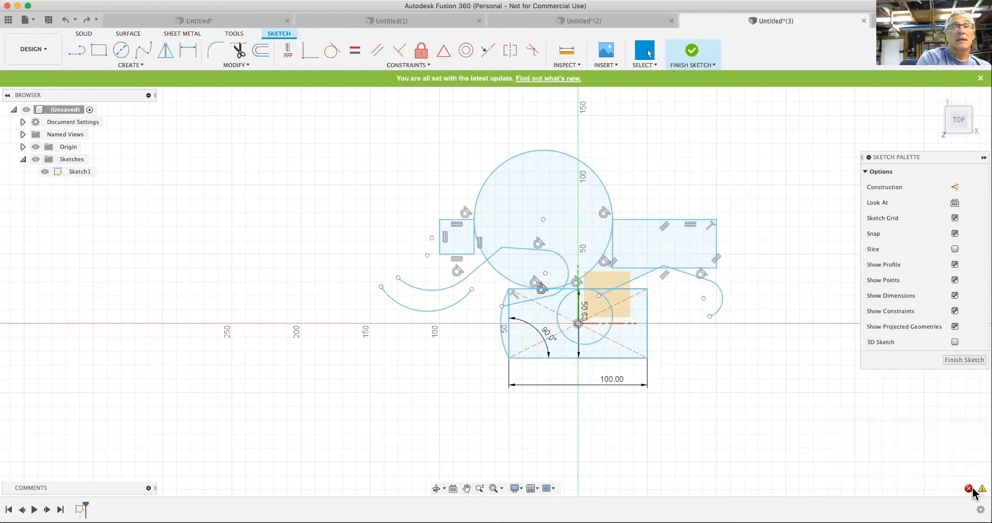
- Review the details of the sketch error and the graphics diagnostic information, closing each one
{"action": "mouse_move", "coordinate": [970, 487]}
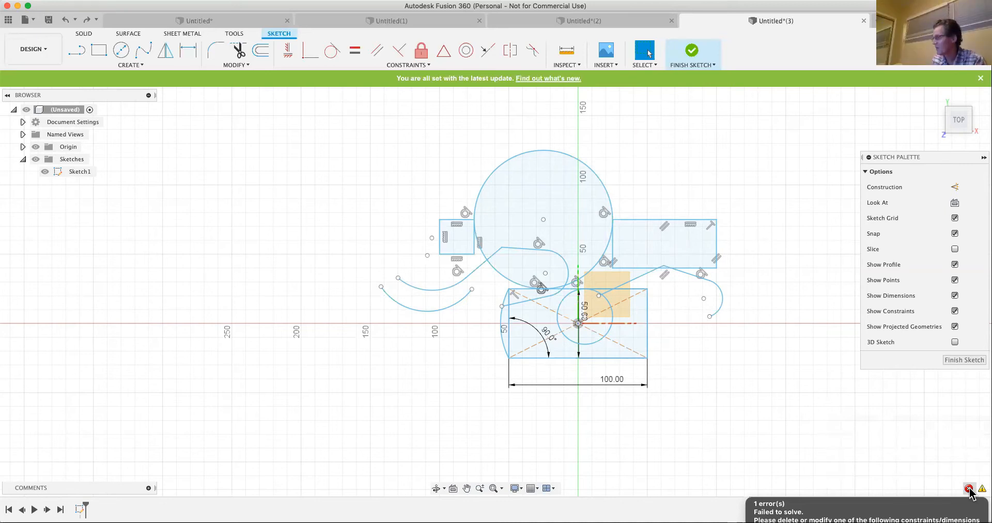
{"action": "left_click", "coordinate": [969, 489]}
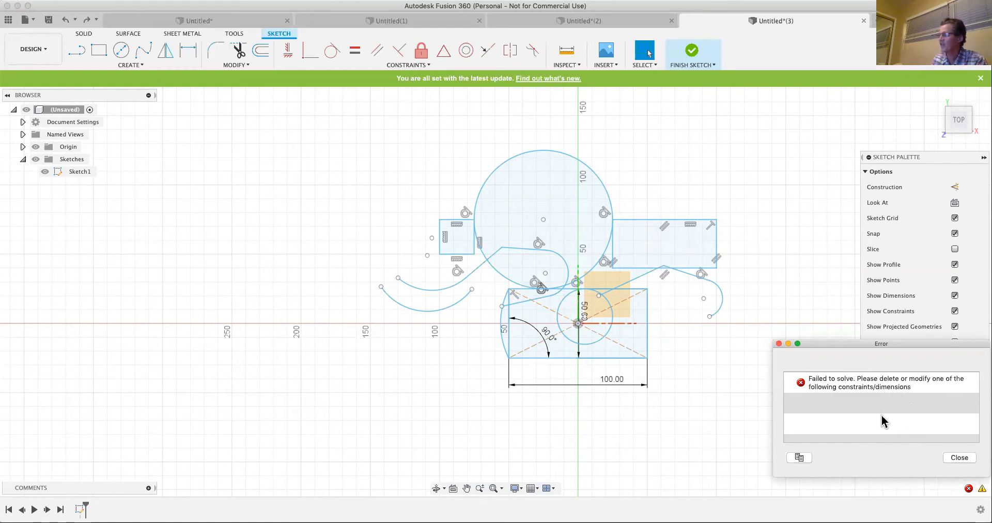
{"action": "left_click", "coordinate": [958, 458]}
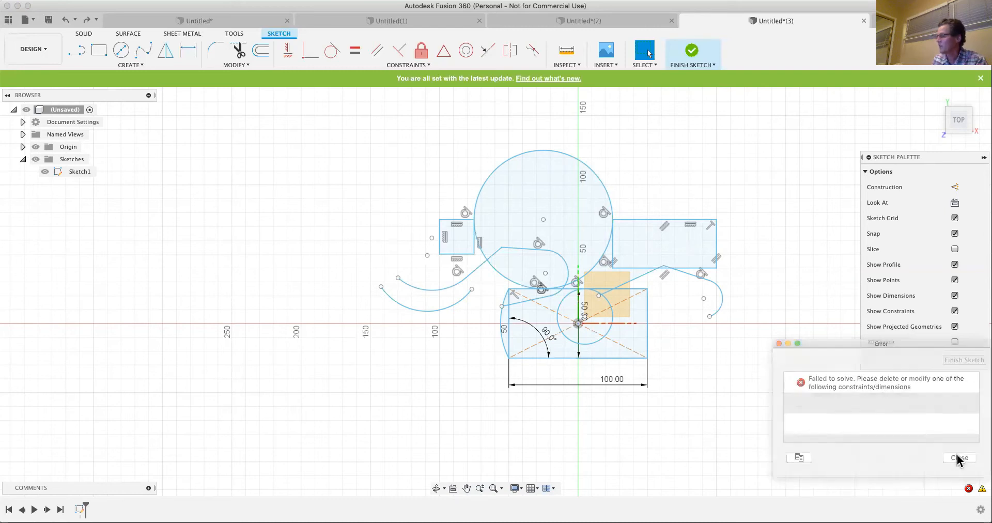
{"action": "left_click", "coordinate": [982, 489]}
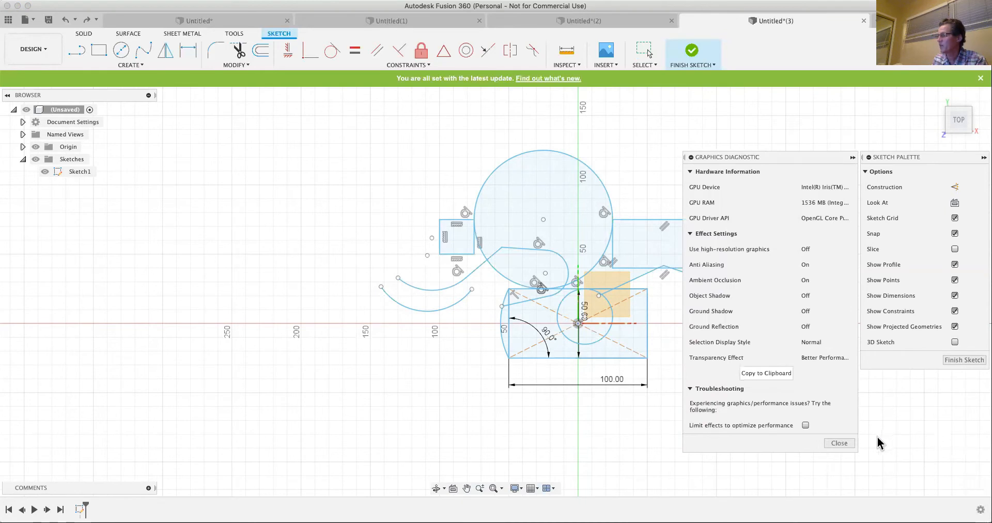
{"action": "left_click", "coordinate": [846, 444]}
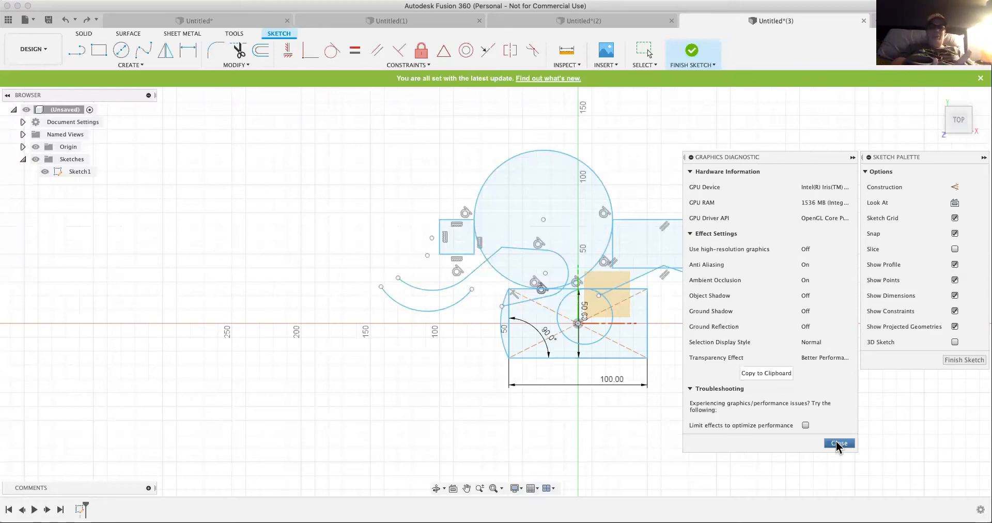
{"action": "left_click", "coordinate": [838, 443]}
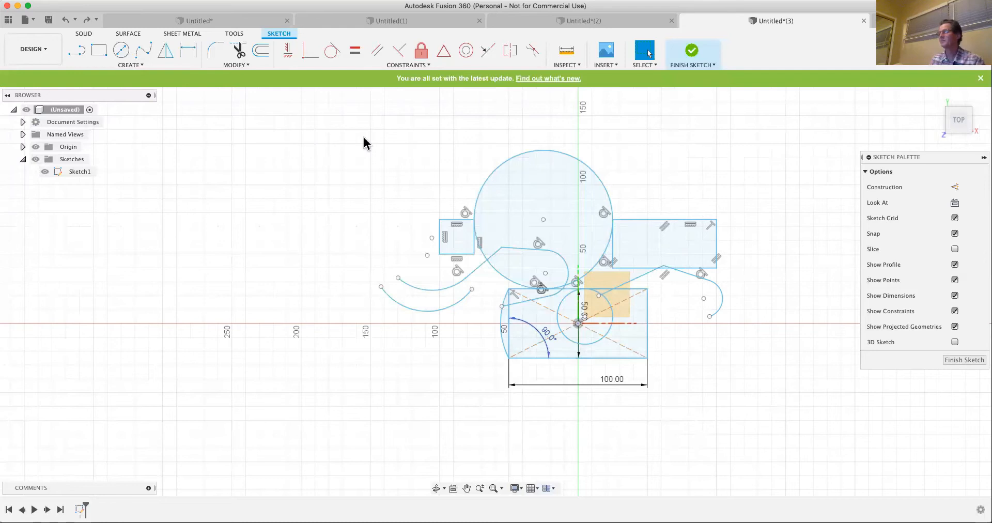
- Clear the sketch of all restored geometry, dimensions and constraints
{"action": "mouse_move", "coordinate": [326, 122]}
{"action": "left_mouse_down"}
{"action": "mouse_move", "coordinate": [581, 320]}
{"action": "mouse_move", "coordinate": [692, 371]}
{"action": "mouse_move", "coordinate": [780, 428]}
{"action": "left_mouse_up"}
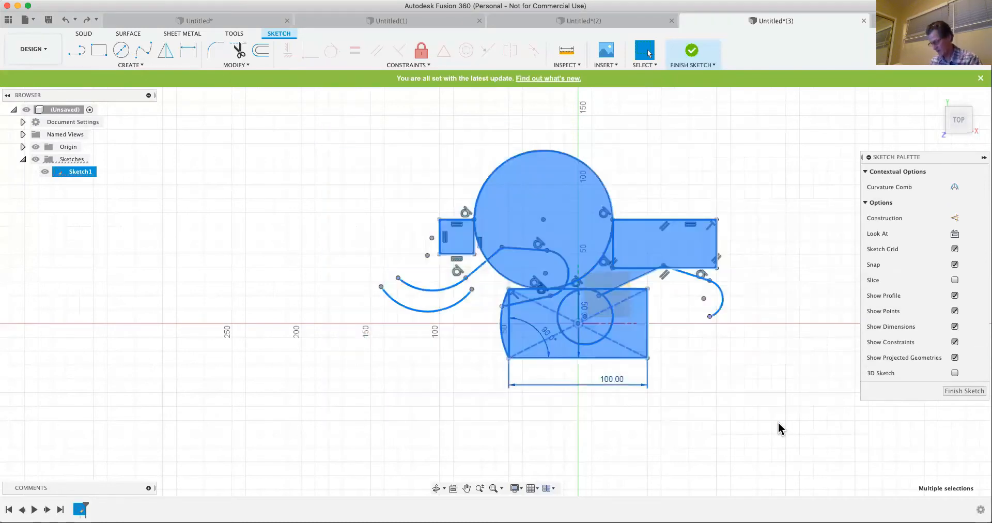
{"action": "key", "text": "Delete"}
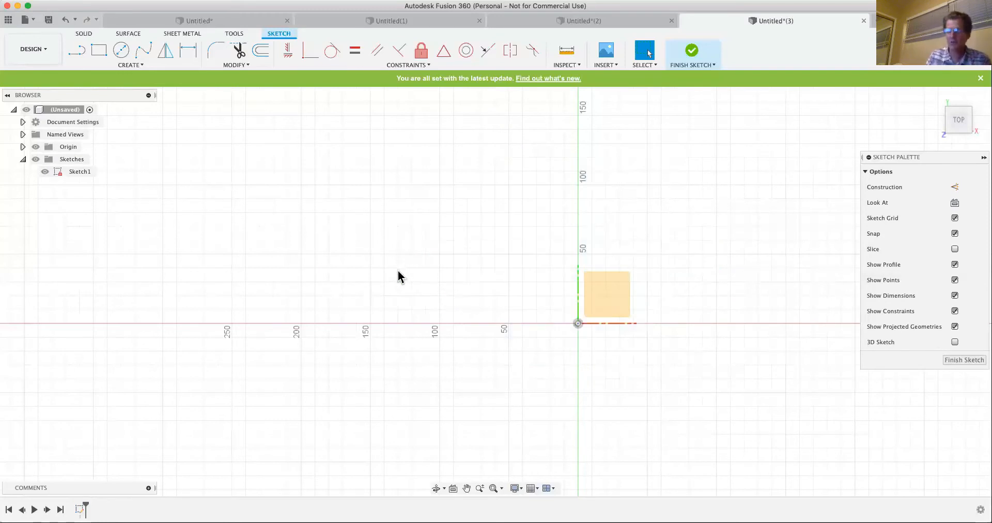
- Draw a nine-sided circumscribed polygon with an 80 mm centre-to-edge distance, centred up and to the left of the origin
{"action": "left_click", "coordinate": [135, 66]}
{"action": "mouse_move", "coordinate": [146, 87]}
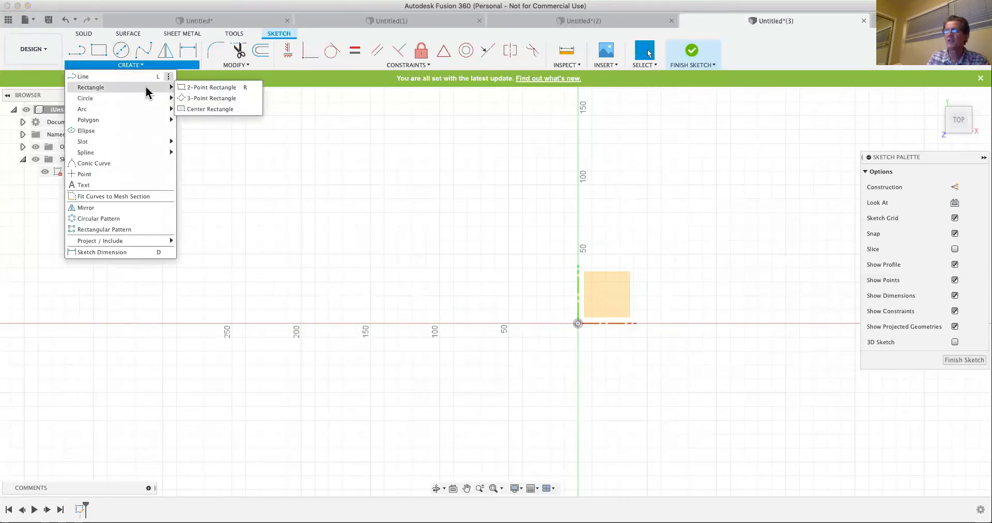
{"action": "mouse_move", "coordinate": [126, 121]}
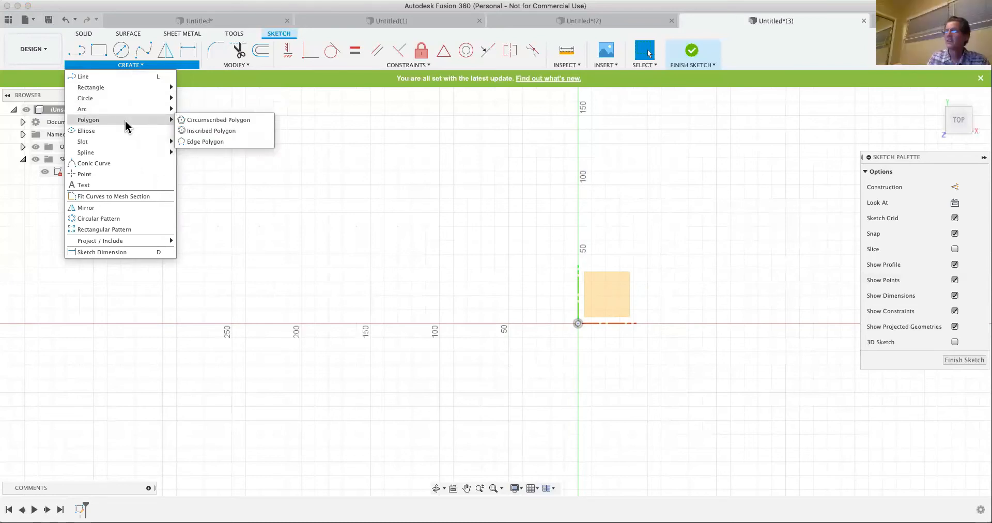
{"action": "left_click", "coordinate": [206, 120]}
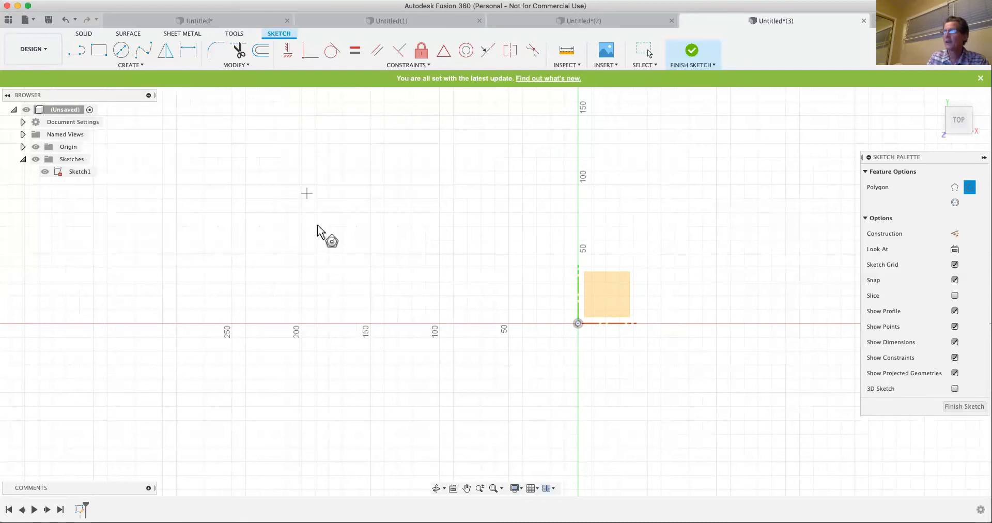
{"action": "left_click", "coordinate": [315, 226]}
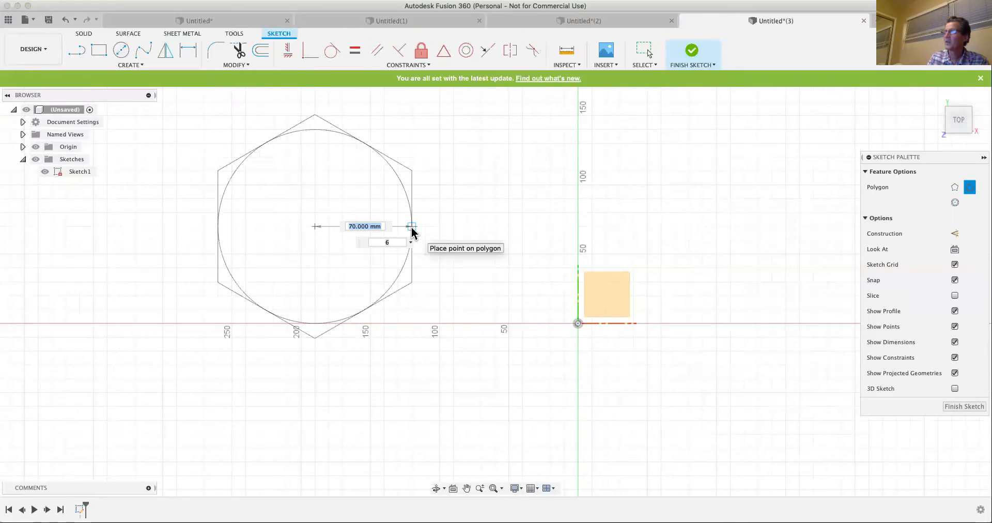
{"action": "type", "text": "80"}
{"action": "key", "text": "Tab"}
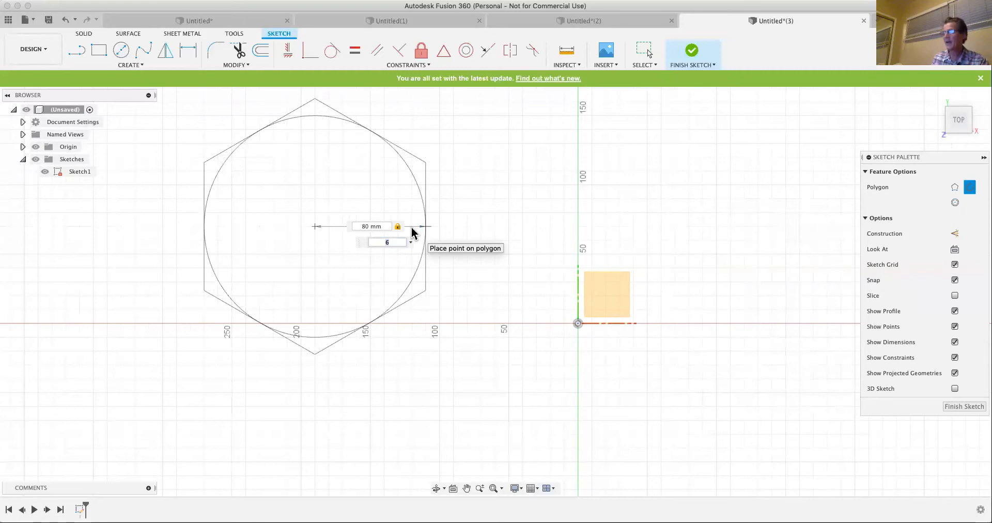
{"action": "type", "text": "9"}
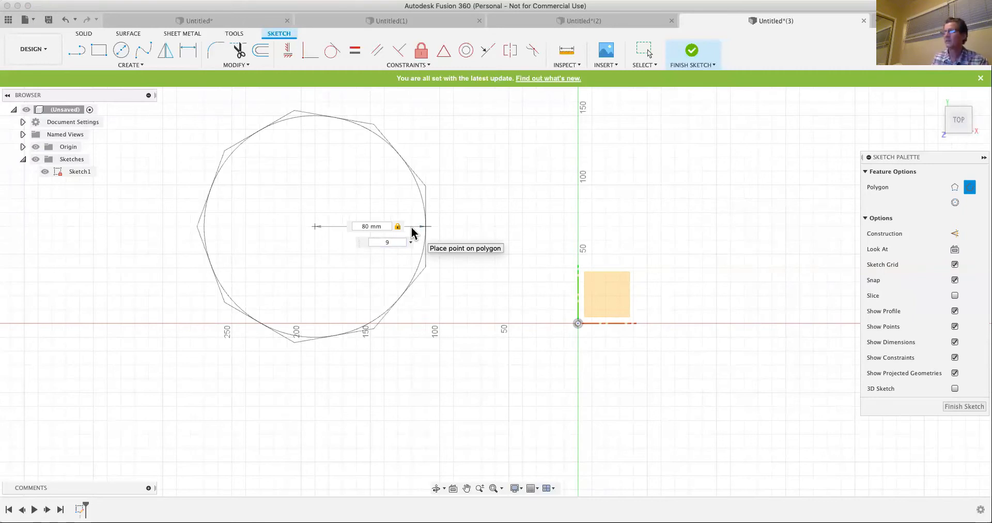
{"action": "key", "text": "Return"}
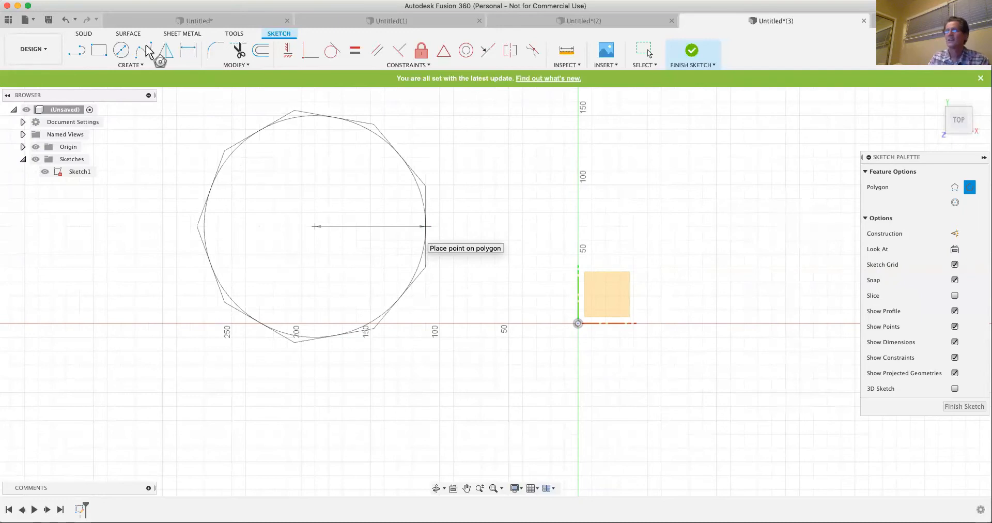
- Draw a six-sided inscribed polygon with a radius of about 76 mm, centred on the vertical axis above the origin
{"action": "left_click", "coordinate": [127, 62]}
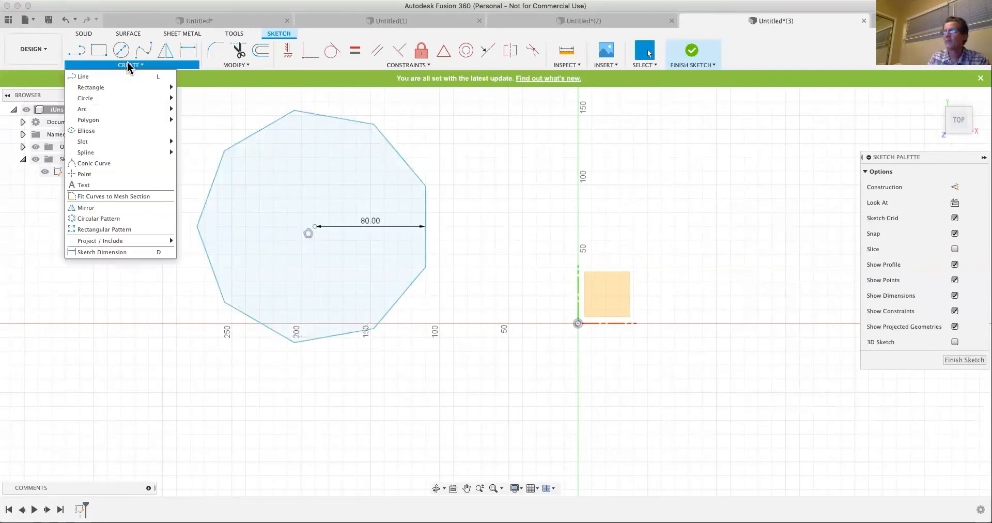
{"action": "mouse_move", "coordinate": [111, 116]}
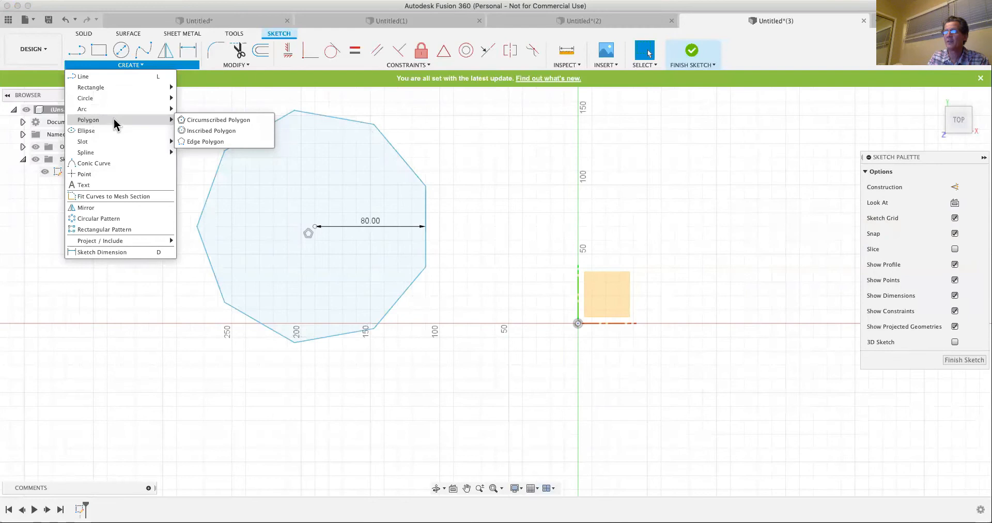
{"action": "left_click", "coordinate": [215, 121]}
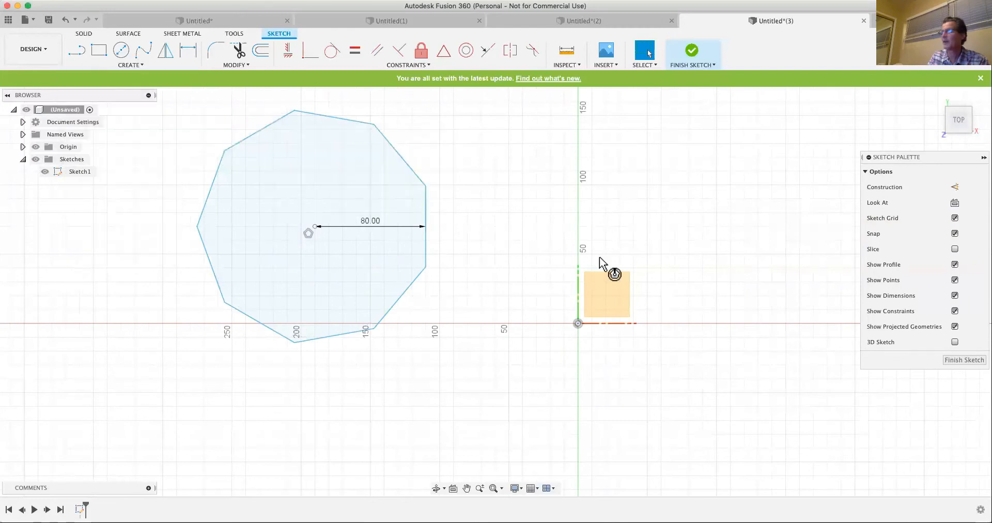
{"action": "left_click", "coordinate": [578, 227]}
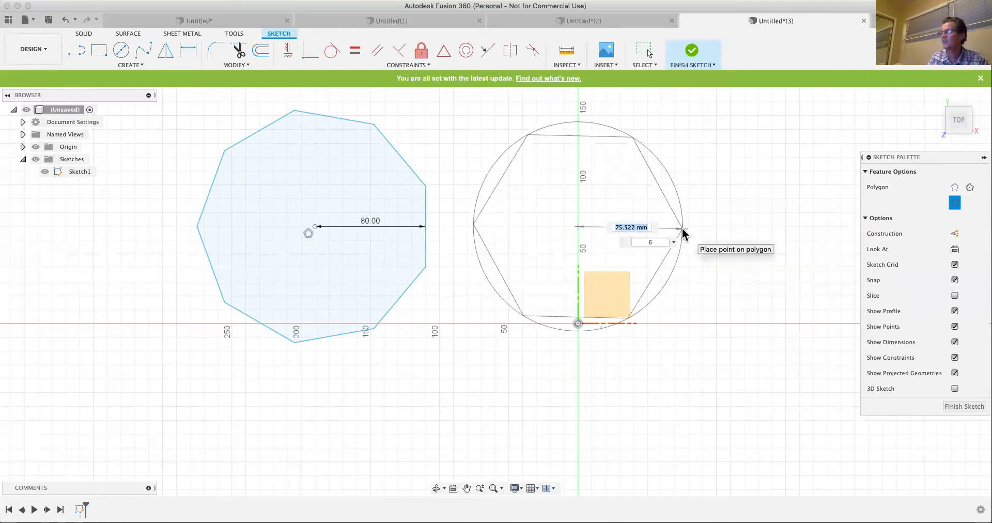
{"action": "left_click", "coordinate": [682, 228]}
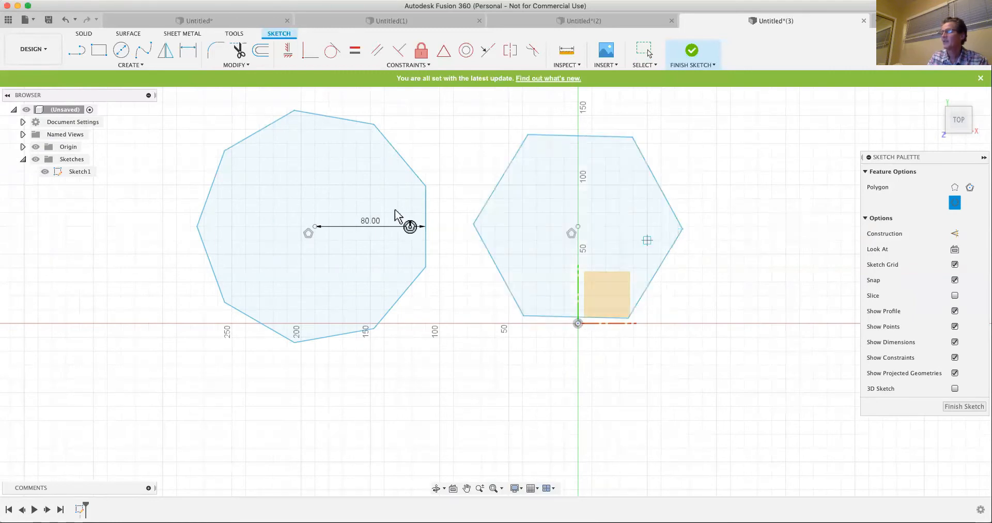
- Draw a large six-sided inscribed polygon centred below the nine-sided polygon, overlapping both existing polygons, and undo it
{"action": "left_click", "coordinate": [130, 65]}
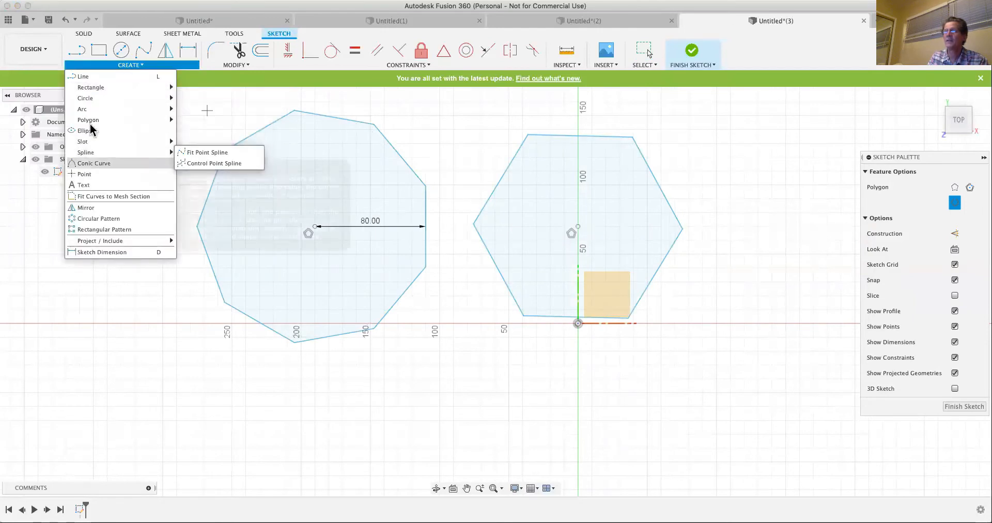
{"action": "mouse_move", "coordinate": [93, 121]}
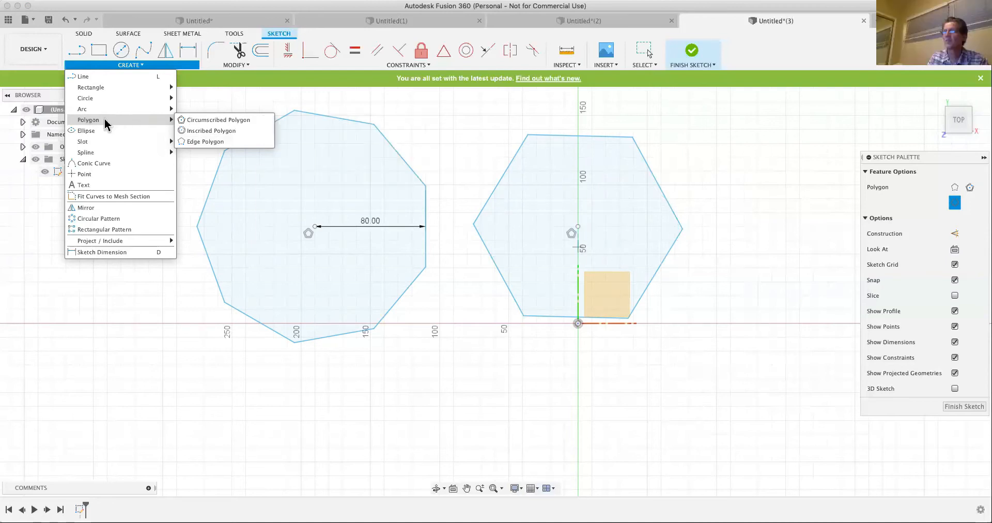
{"action": "left_click", "coordinate": [210, 131]}
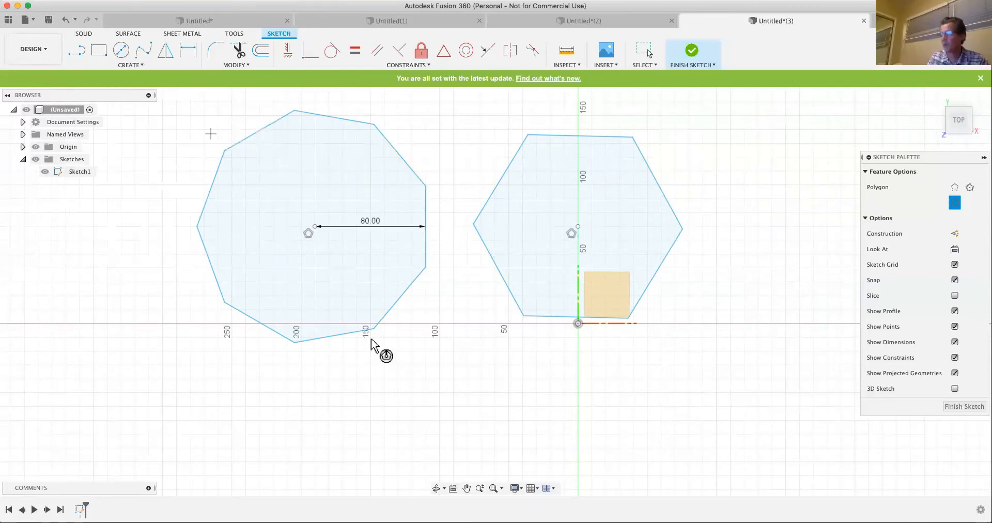
{"action": "left_click", "coordinate": [371, 393]}
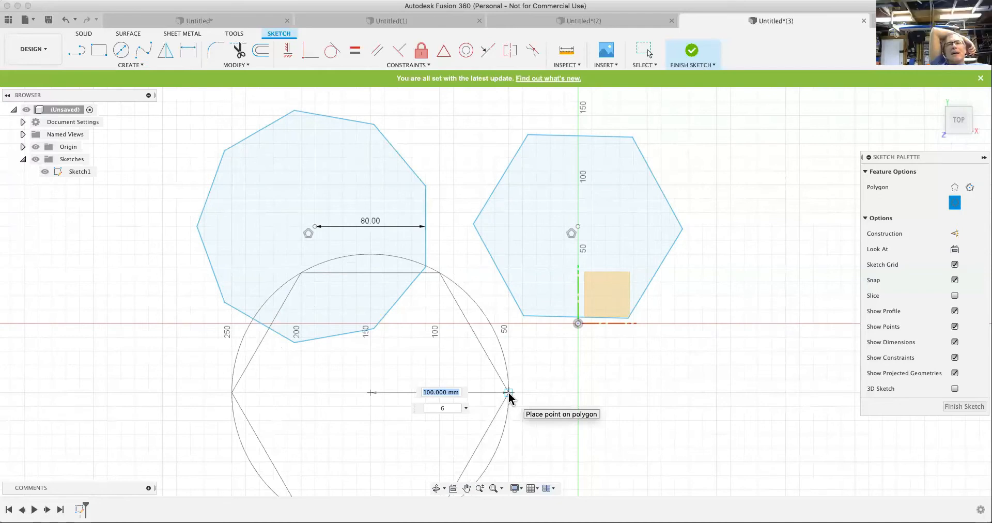
{"action": "right_click", "coordinate": [509, 396]}
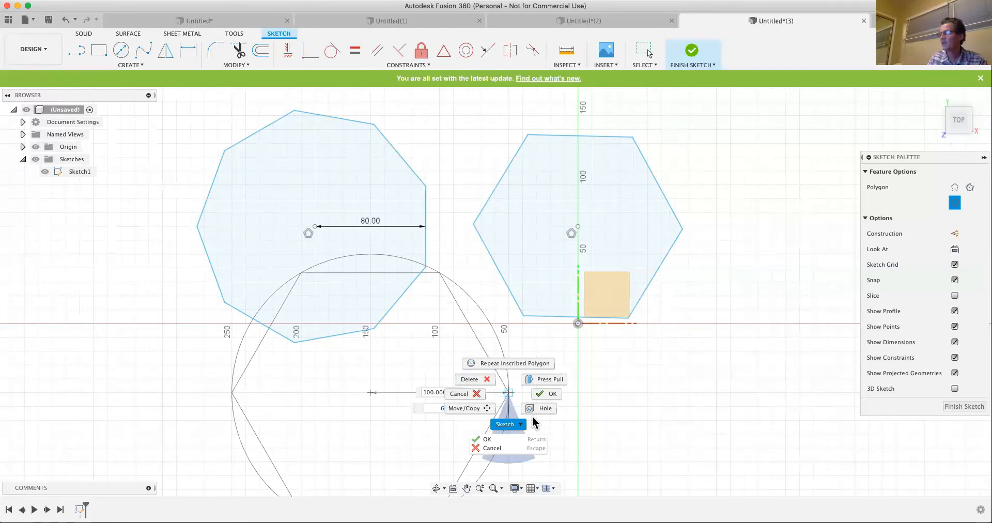
{"action": "left_click", "coordinate": [615, 370]}
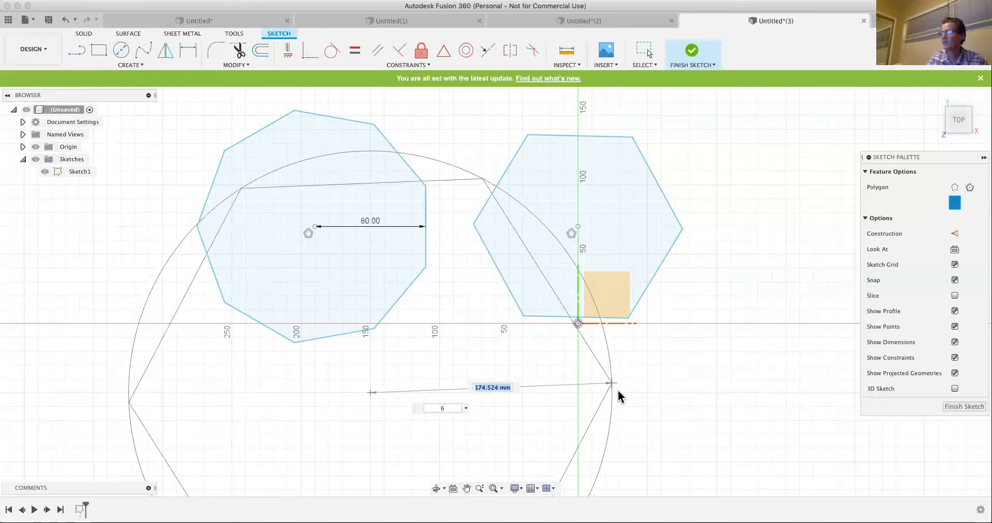
{"action": "left_click", "coordinate": [620, 394]}
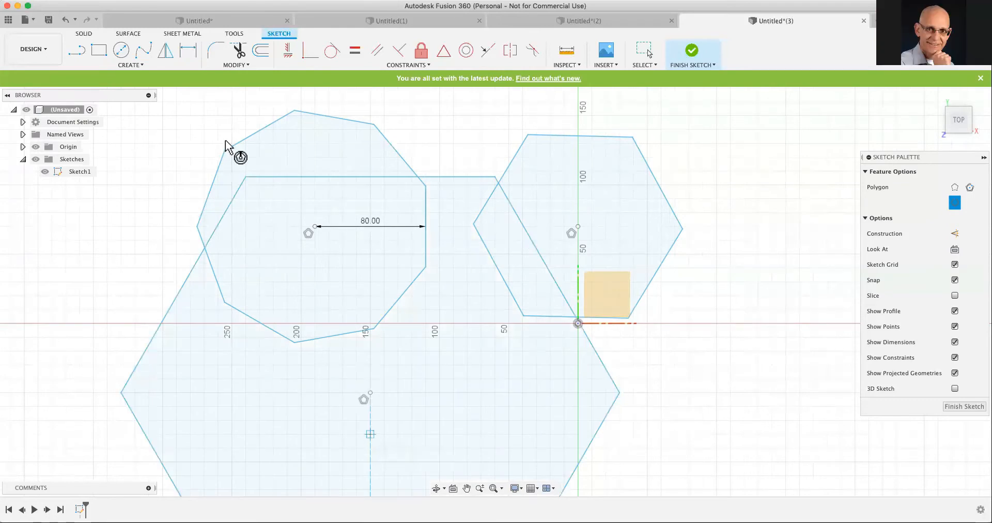
{"action": "key", "text": "Escape"}
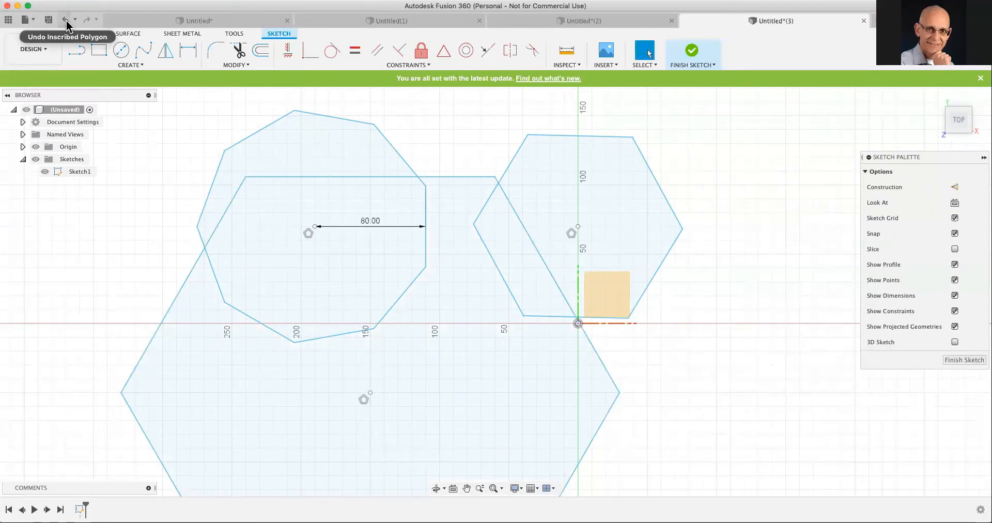
{"action": "left_click", "coordinate": [65, 21]}
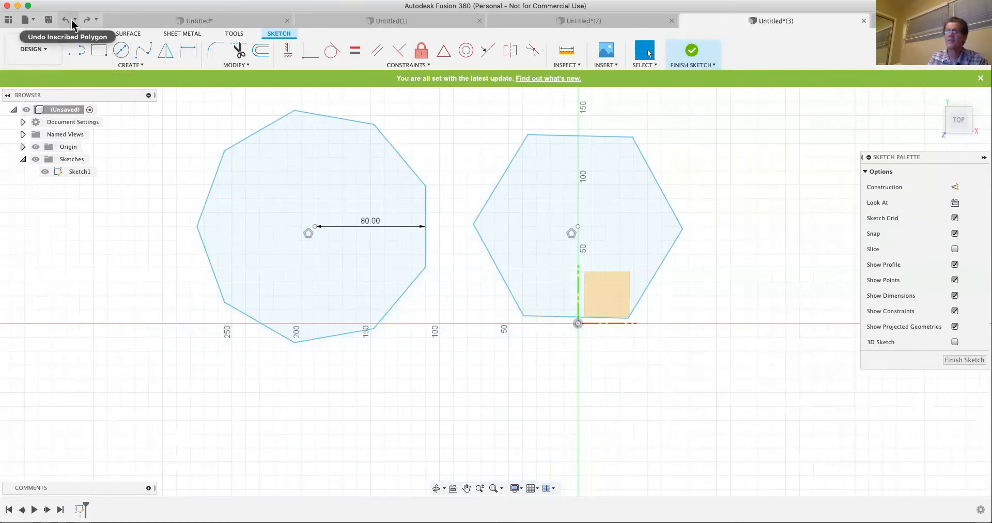
- Draw a 13-sided edge polygon on the nine-sided polygon's lower-left edge, extending outward below it
{"action": "left_click", "coordinate": [128, 65]}
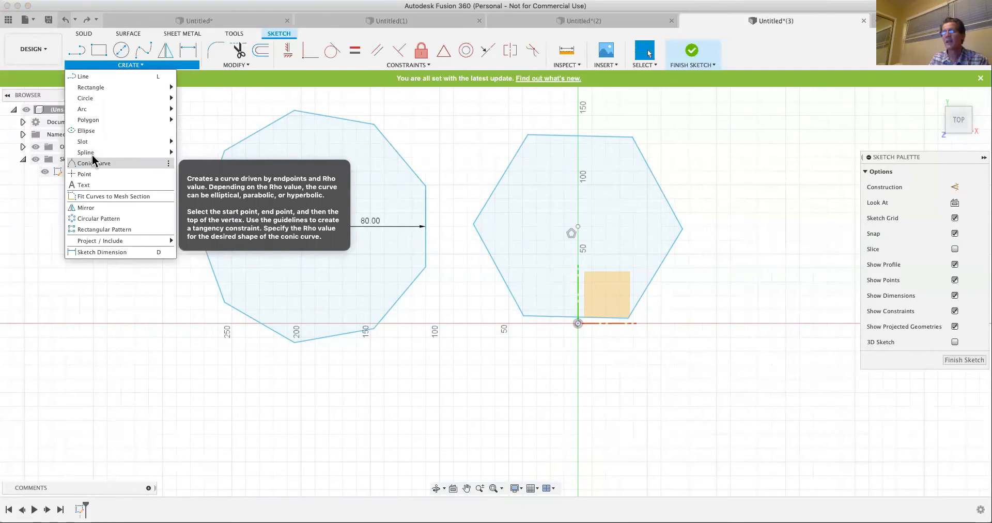
{"action": "mouse_move", "coordinate": [111, 124]}
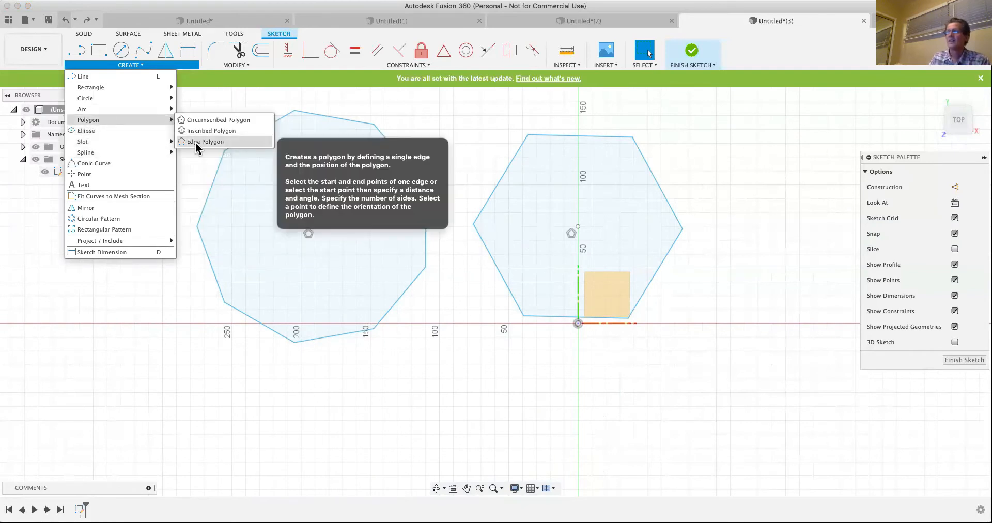
{"action": "left_click", "coordinate": [199, 141]}
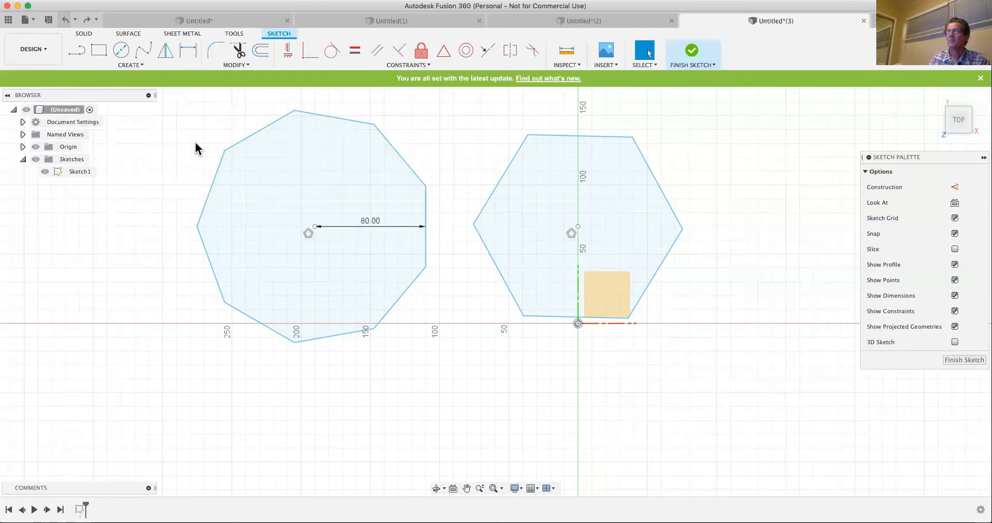
{"action": "left_click", "coordinate": [225, 302]}
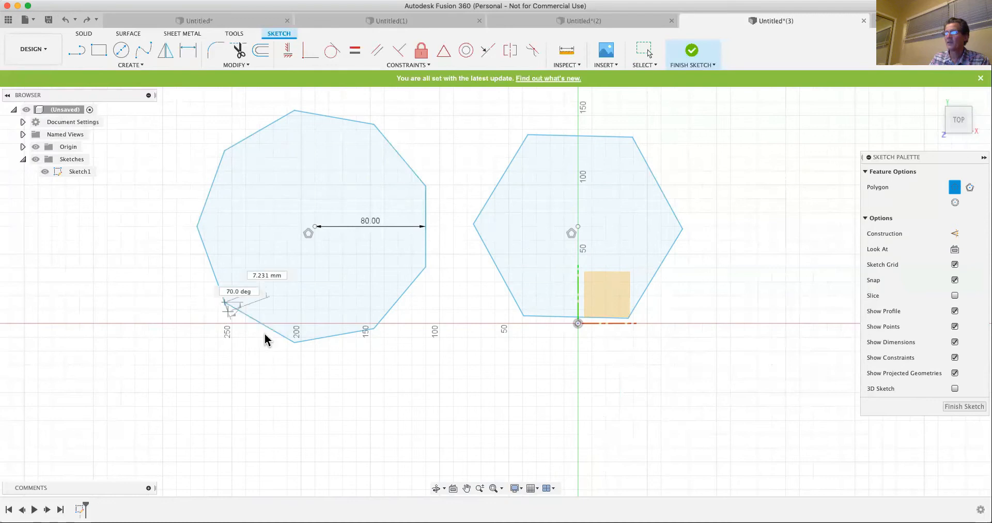
{"action": "left_click", "coordinate": [295, 342]}
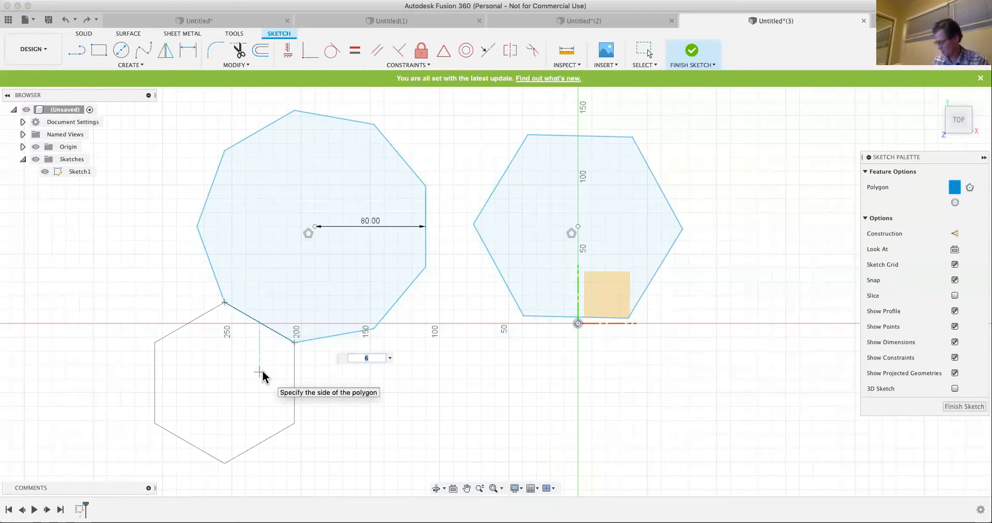
{"action": "type", "text": "13"}
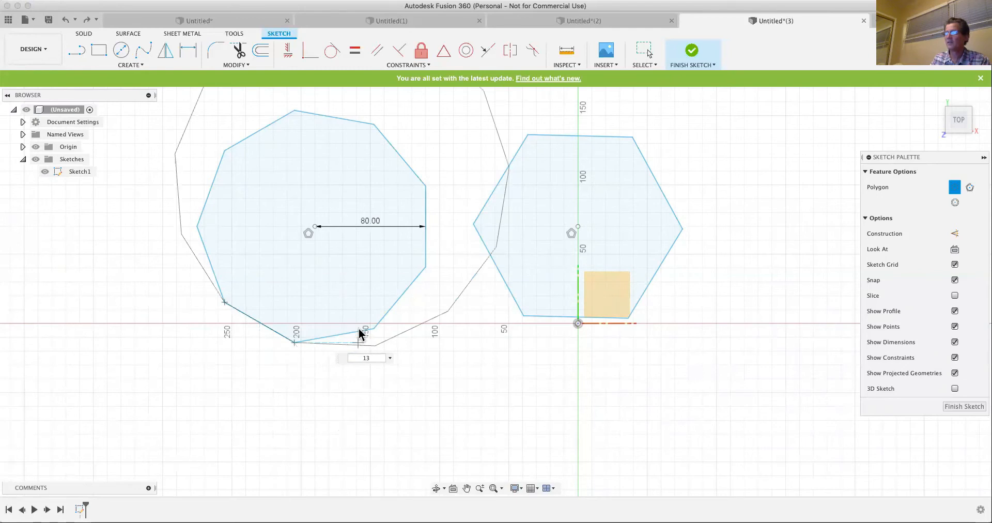
{"action": "scroll", "coordinate": [352, 339], "scroll_direction": "down", "scroll_amount": 1}
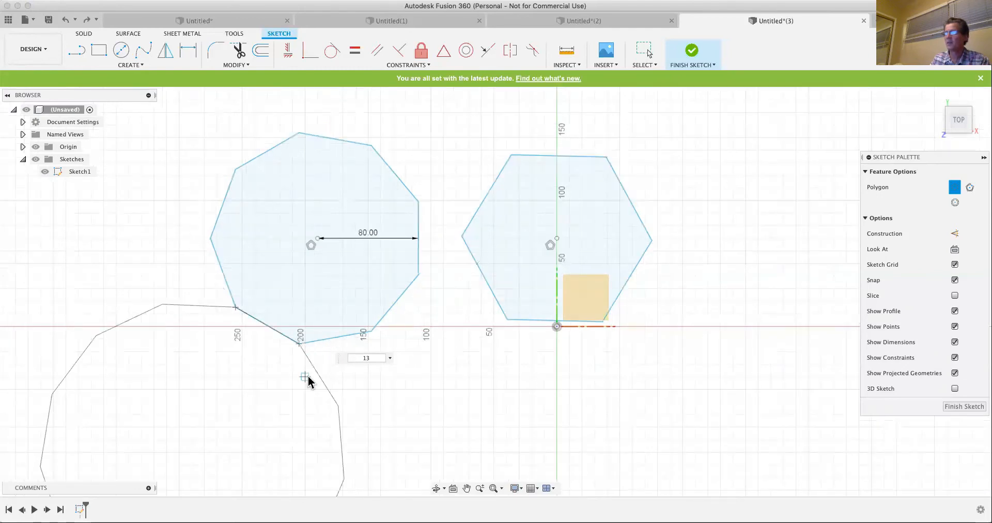
{"action": "left_click", "coordinate": [278, 402]}
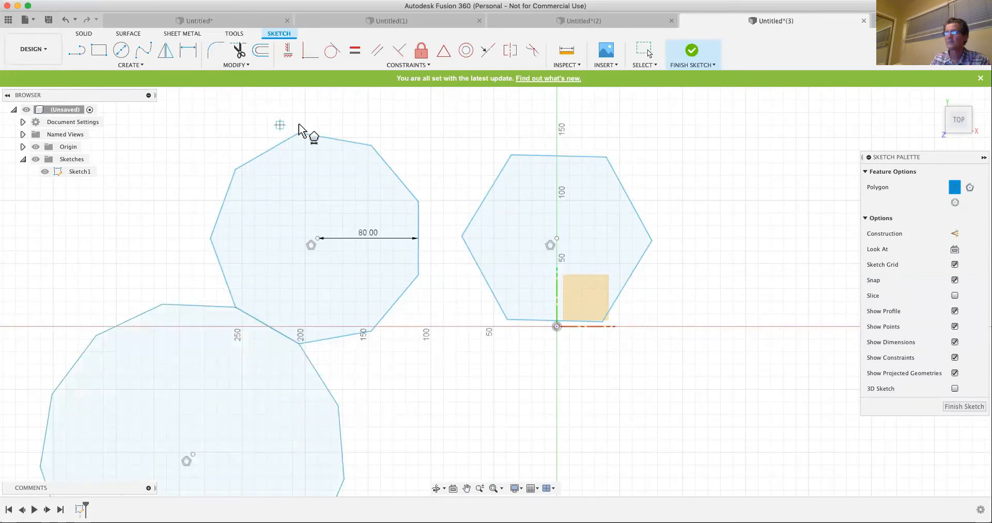
- Undo the edge polygon, the inscribed hexagon and the nine-sided circumscribed polygon
{"action": "left_click", "coordinate": [70, 22]}
{"action": "left_click", "coordinate": [70, 22]}
{"action": "left_click", "coordinate": [70, 22]}
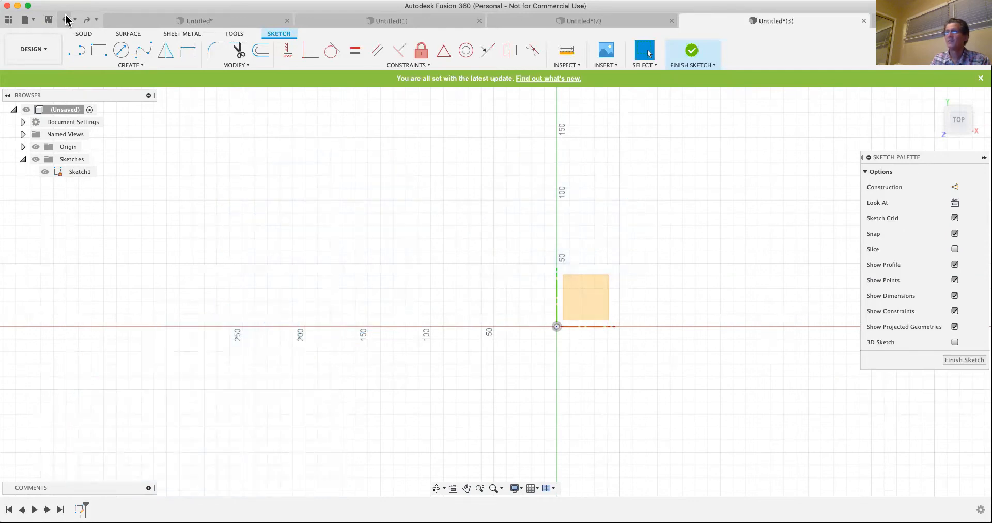
- Draw an ellipse centred about 200 mm left of and 50 mm above the origin, with a 140 mm horizontal axis and about 68 mm vertical axis
{"action": "left_click", "coordinate": [129, 64]}
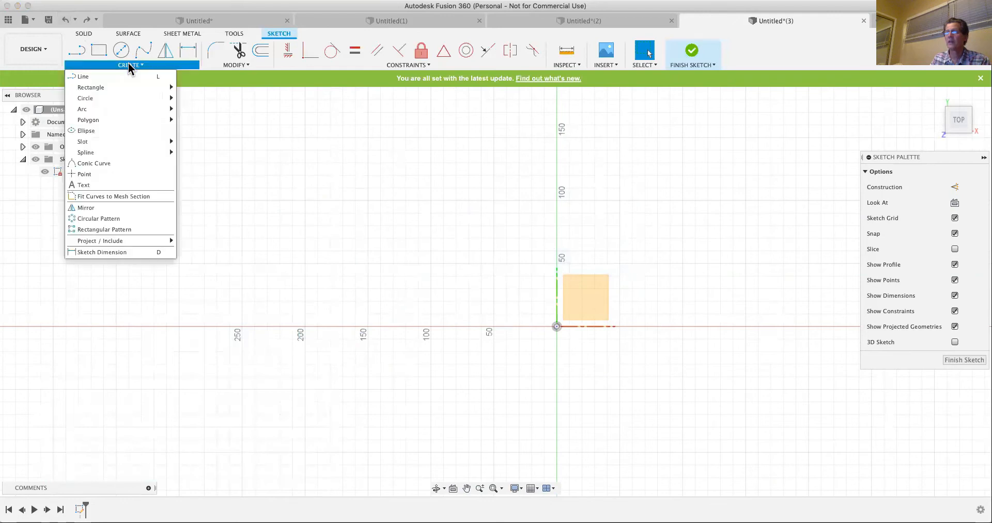
{"action": "left_click", "coordinate": [106, 130]}
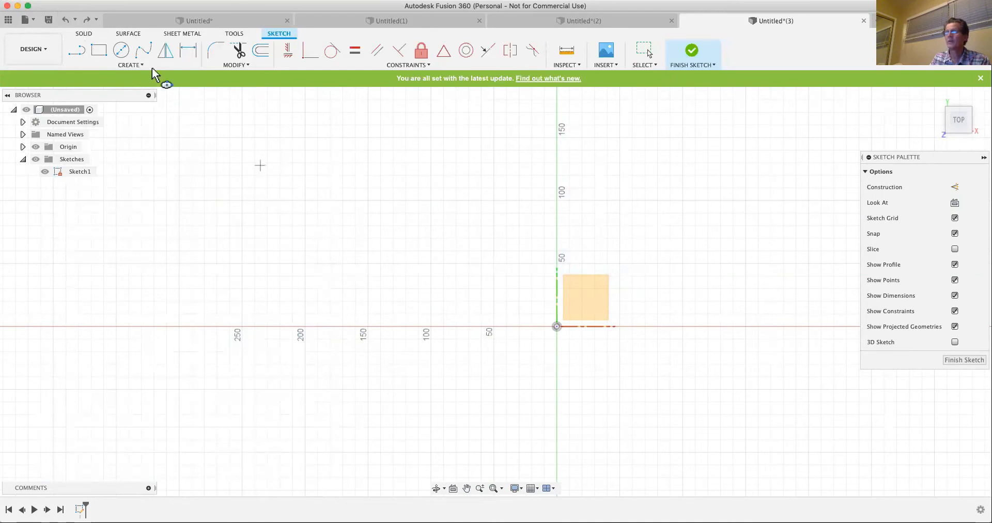
{"action": "left_click", "coordinate": [305, 264]}
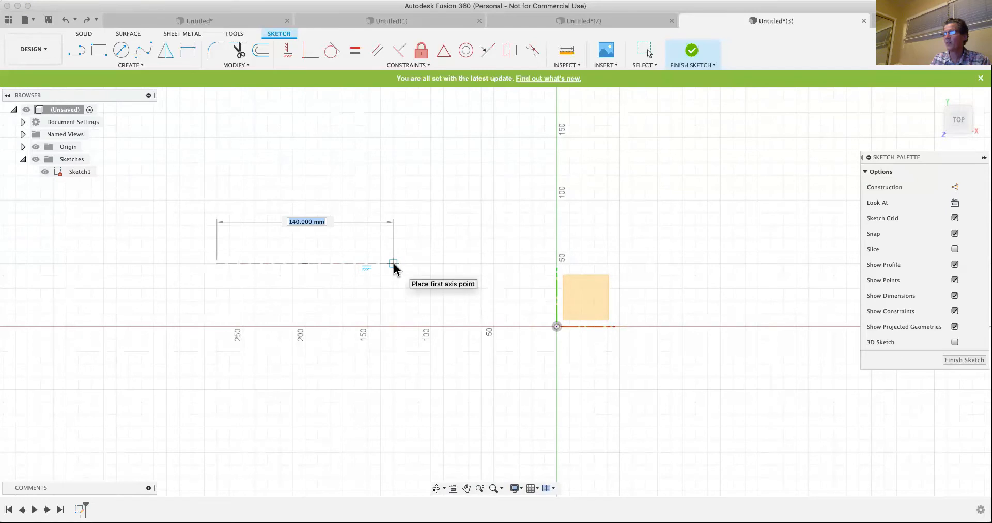
{"action": "left_click", "coordinate": [395, 265]}
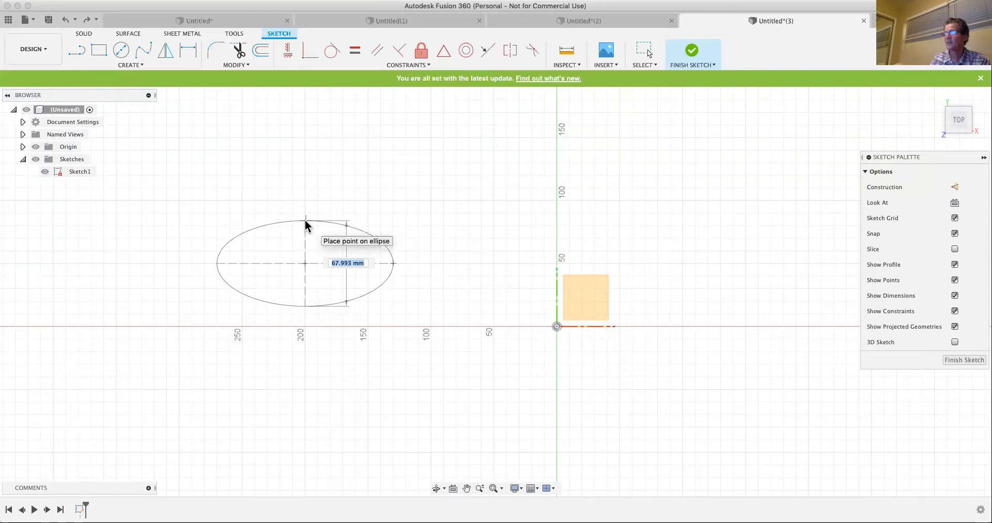
{"action": "left_click", "coordinate": [305, 220]}
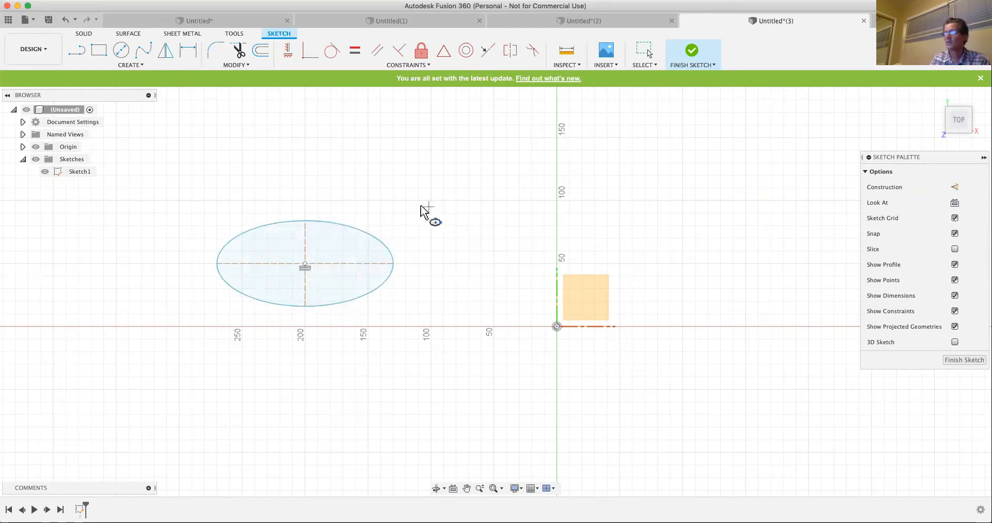
- Draw a horizontal center-to-center slot above and to the right of the ellipse, ending short of the vertical axis
{"action": "left_click", "coordinate": [133, 66]}
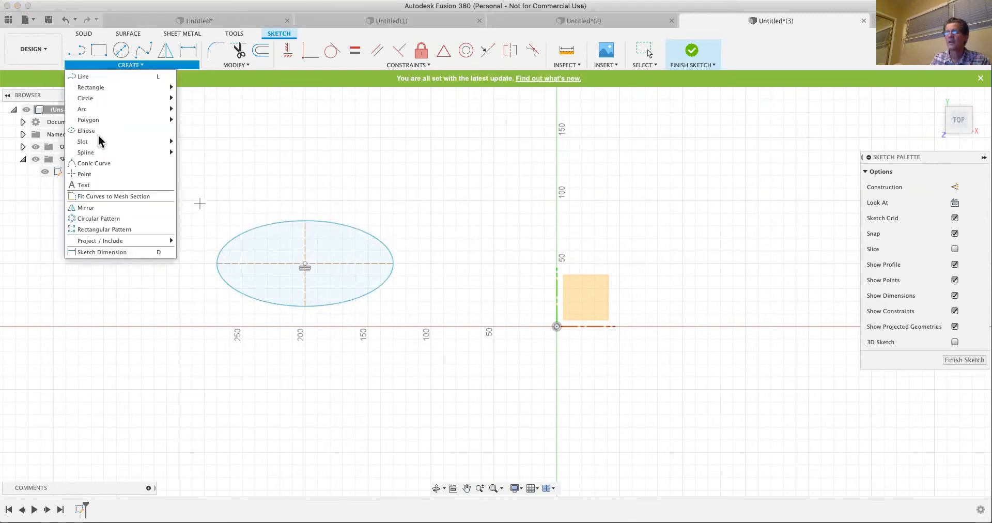
{"action": "mouse_move", "coordinate": [92, 142]}
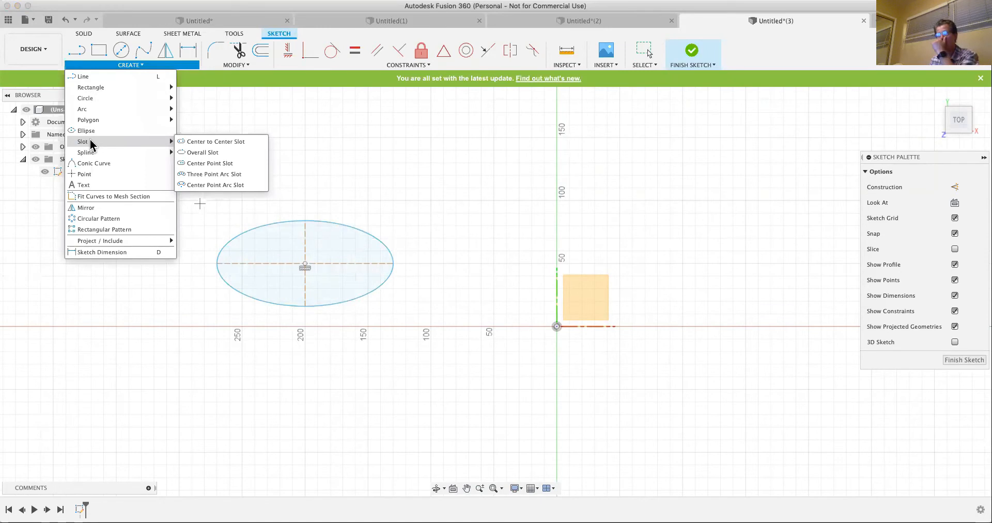
{"action": "left_click", "coordinate": [202, 142]}
{"action": "left_click", "coordinate": [360, 168]}
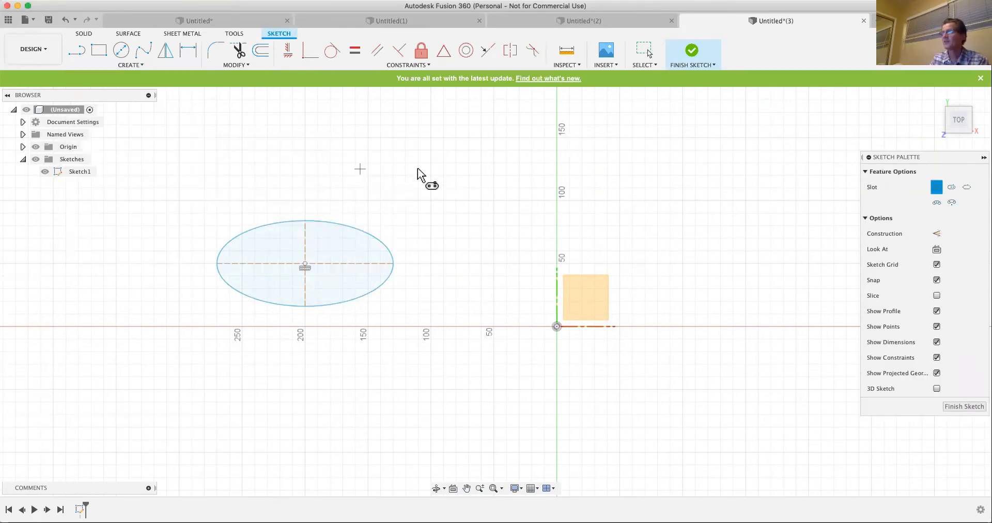
{"action": "left_click", "coordinate": [480, 174]}
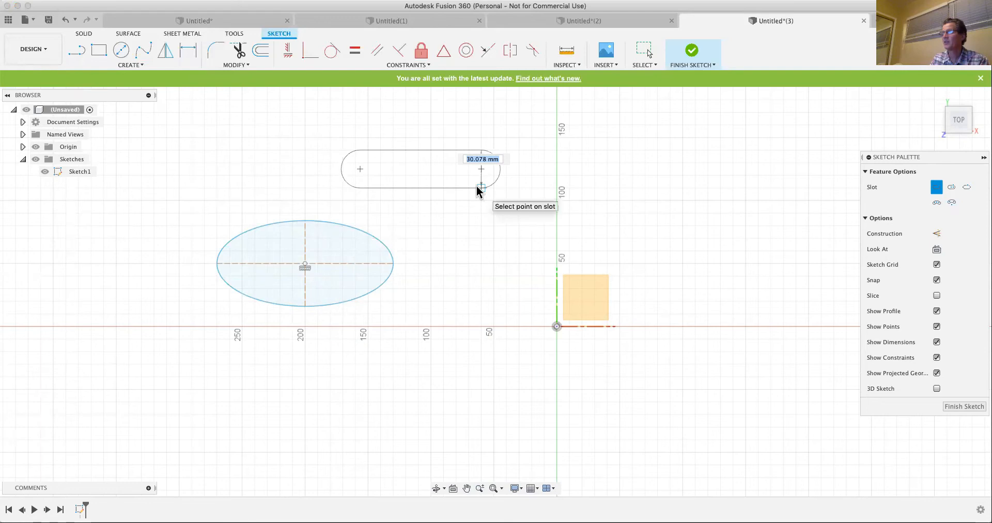
- Draw a horizontal overall slot starting on the vertical axis, level with the first slot and wider than it
{"action": "left_click", "coordinate": [128, 64]}
{"action": "mouse_move", "coordinate": [113, 98]}
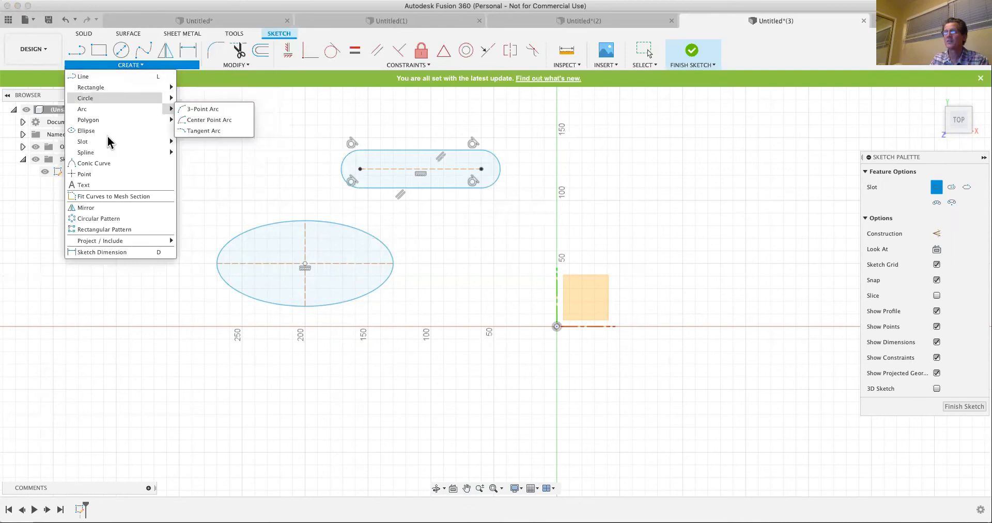
{"action": "mouse_move", "coordinate": [111, 139]}
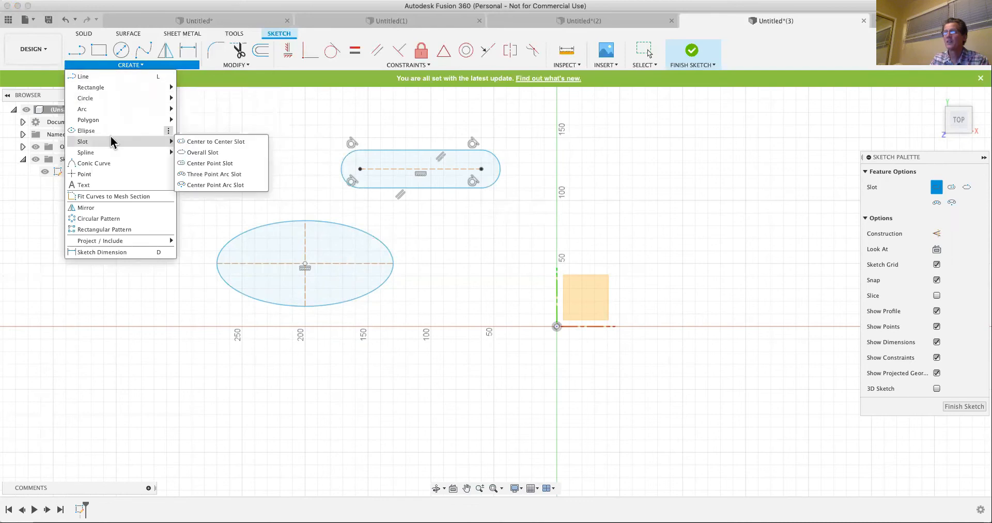
{"action": "left_click", "coordinate": [187, 152]}
{"action": "left_click", "coordinate": [557, 169]}
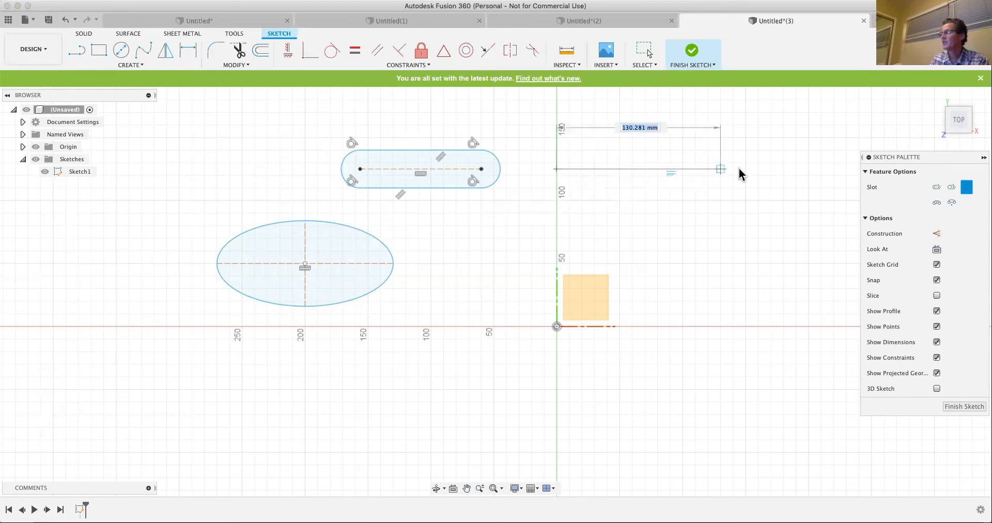
{"action": "left_click", "coordinate": [743, 178]}
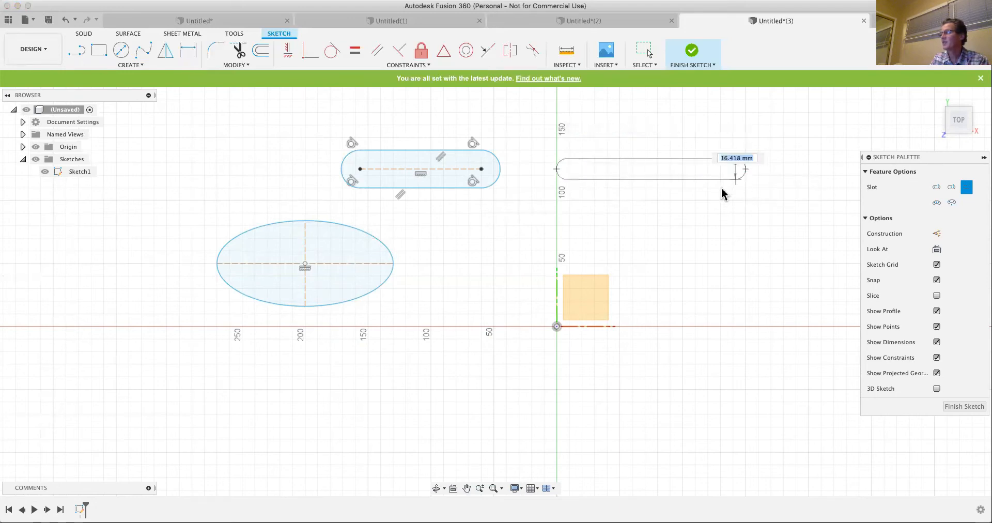
{"action": "left_click", "coordinate": [721, 196]}
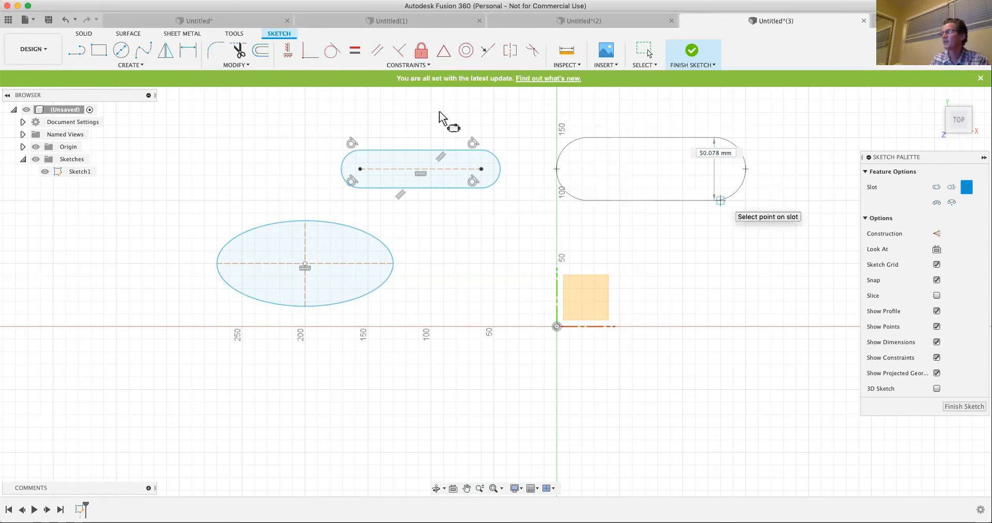
{"action": "left_click", "coordinate": [136, 69]}
{"action": "mouse_move", "coordinate": [95, 145]}
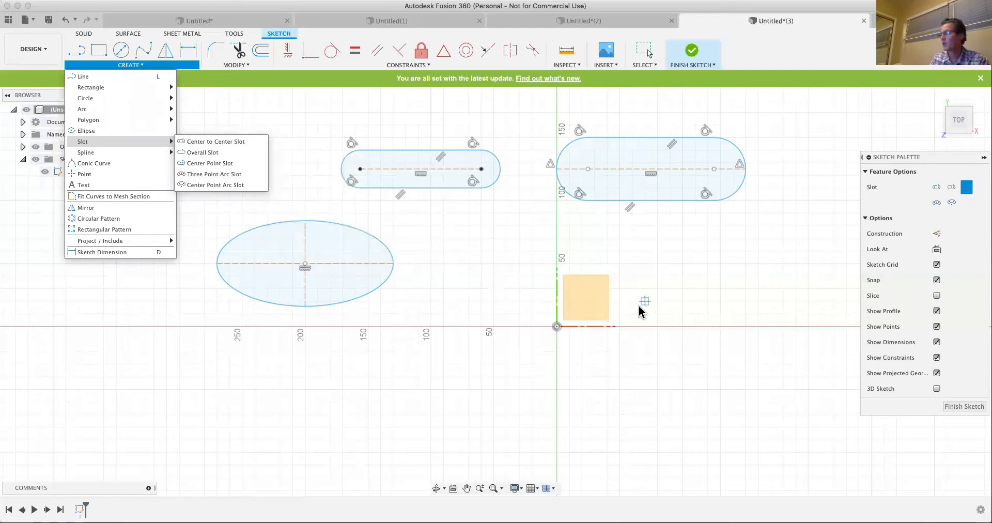
{"action": "left_click", "coordinate": [620, 326]}
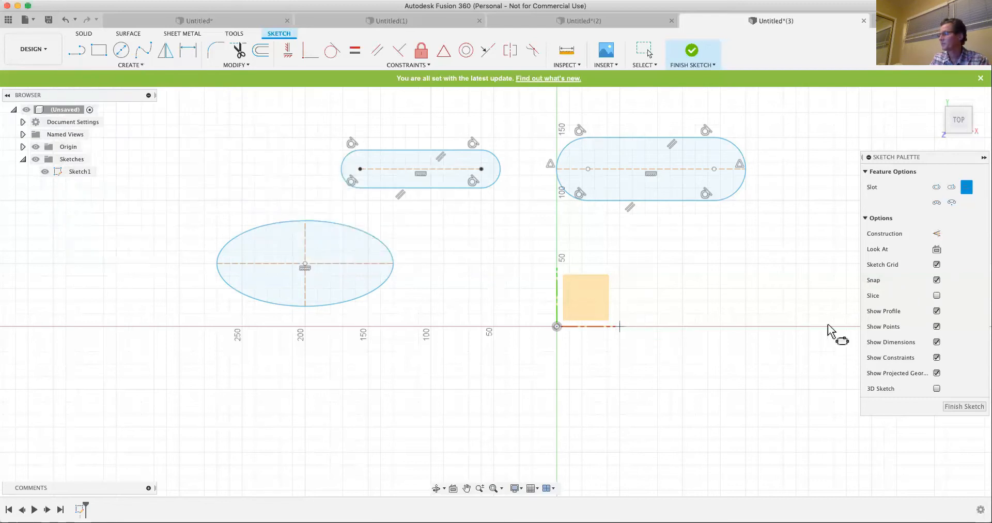
{"action": "left_click", "coordinate": [809, 326]}
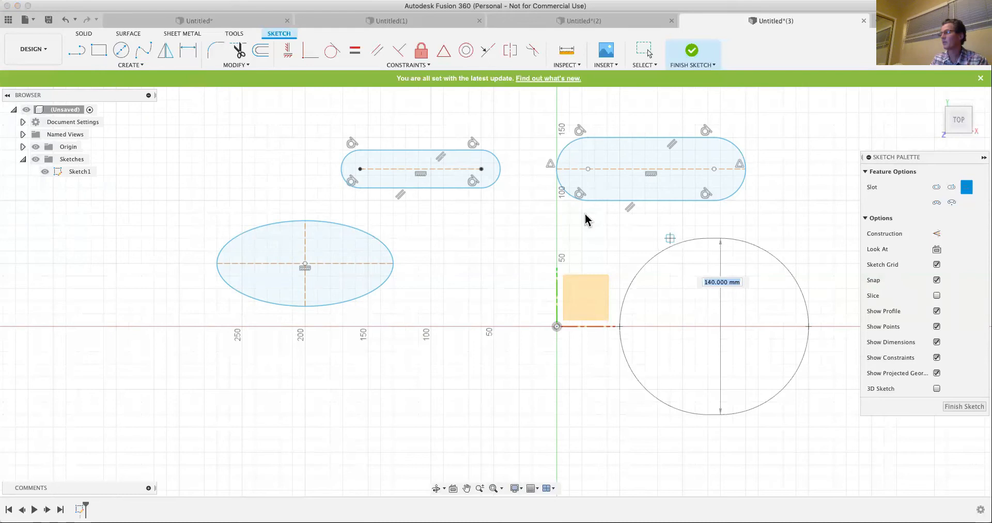
{"action": "key", "text": "Escape"}
- Draw an upward-curving three-point arc slot with end centres 150 mm apart on the horizontal axis, starting about 50 mm right of the origin
{"action": "left_click", "coordinate": [130, 65]}
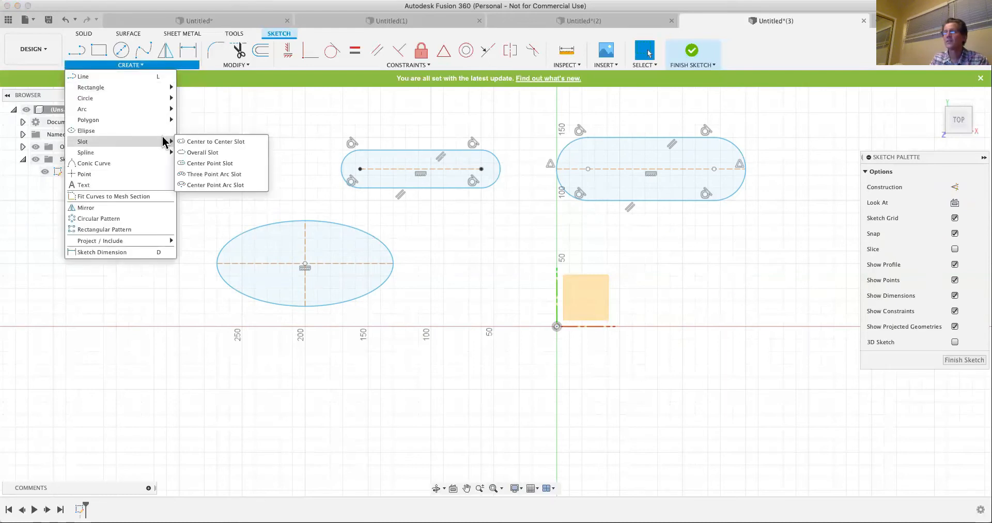
{"action": "left_click", "coordinate": [201, 176]}
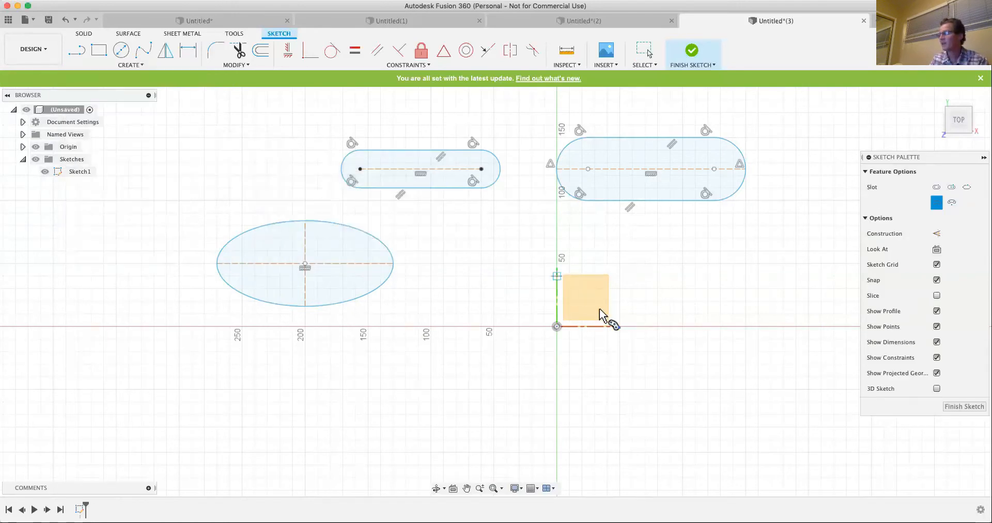
{"action": "left_click", "coordinate": [620, 326]}
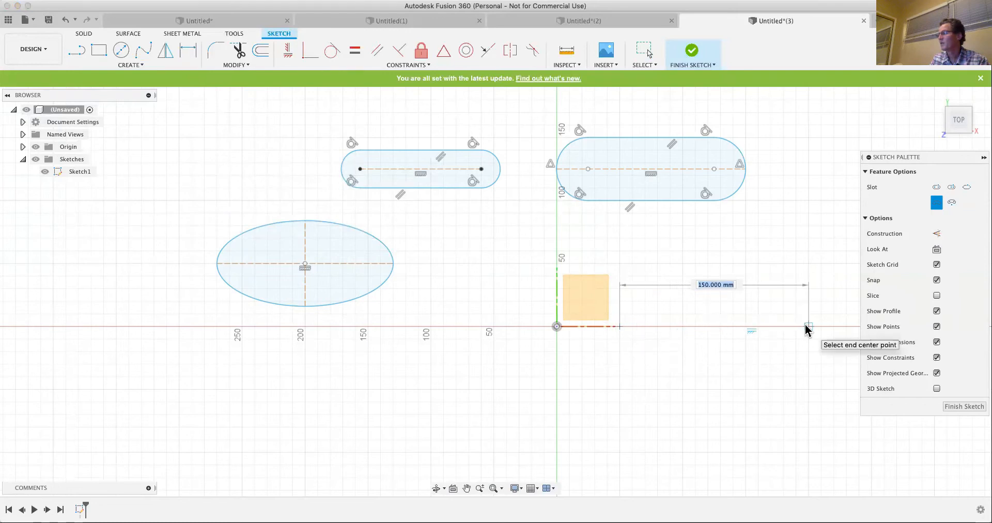
{"action": "left_click", "coordinate": [808, 326]}
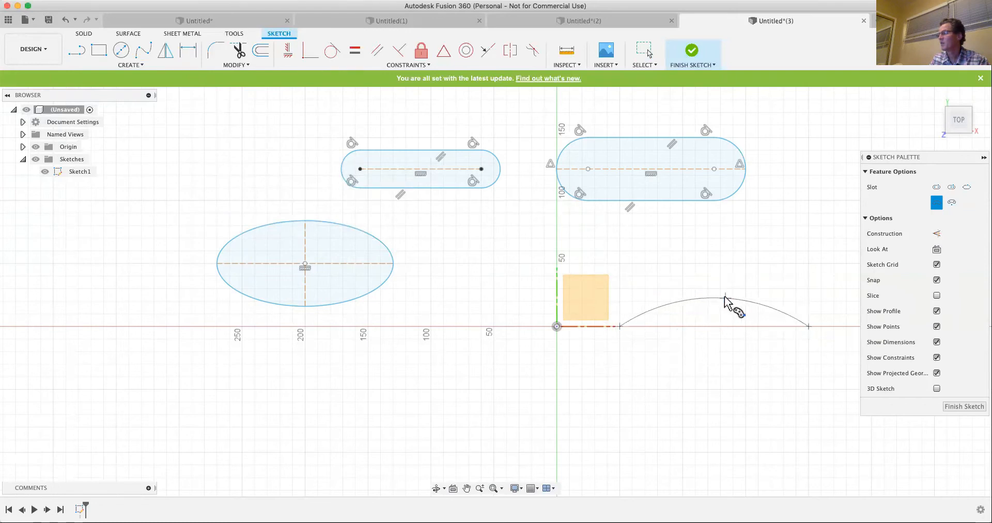
{"action": "left_click", "coordinate": [724, 304]}
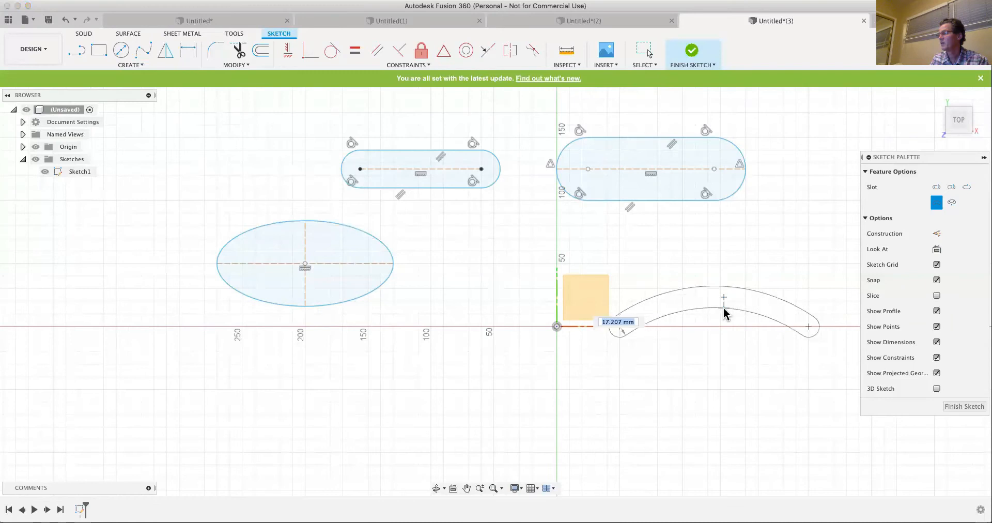
{"action": "left_click", "coordinate": [721, 322]}
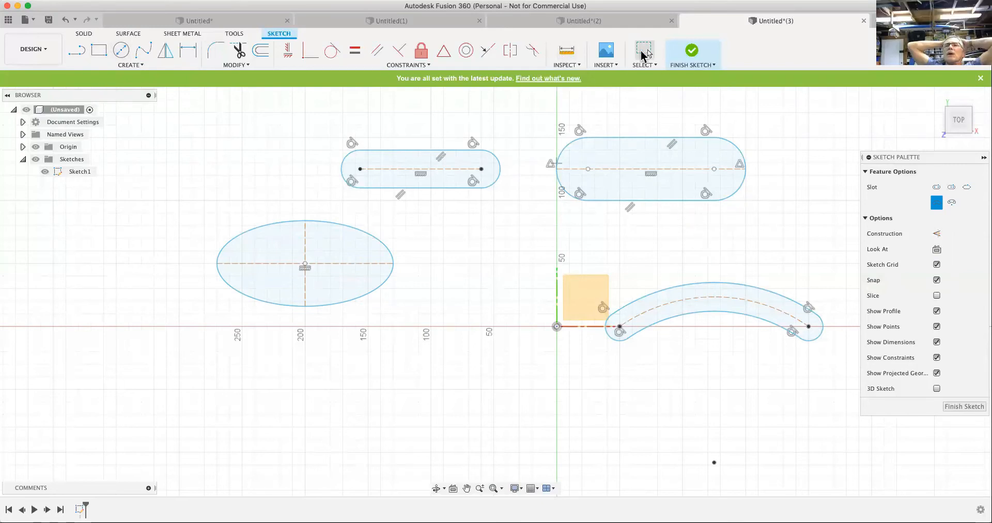
{"action": "key", "text": "Escape"}
- Delete the two straight slots and the ellipse, keeping only the arc slot in the sketch
{"action": "left_click_drag", "start_coordinate": [759, 117], "coordinate": [220, 224]}
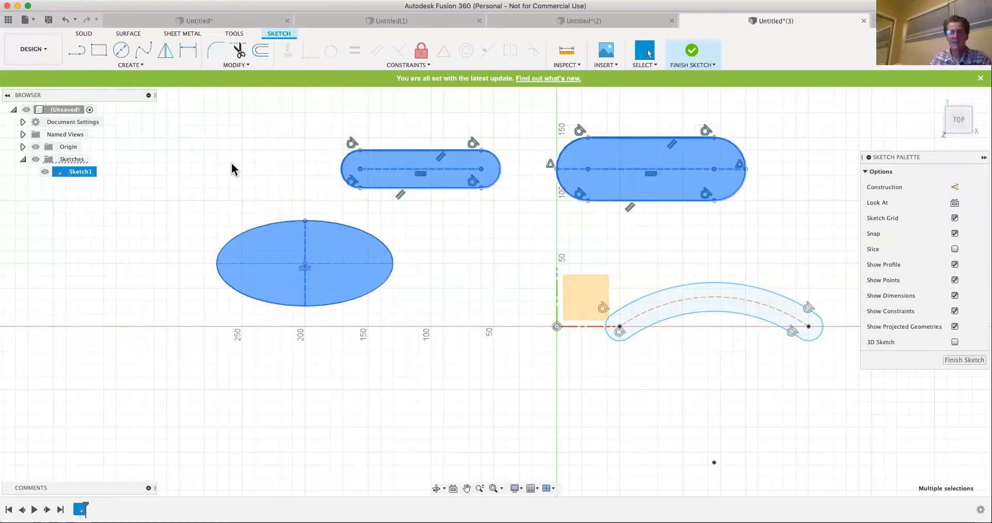
{"action": "key", "text": "Delete"}
{"action": "left_click_drag", "start_coordinate": [413, 209], "coordinate": [149, 310]}
{"action": "key", "text": "Delete"}
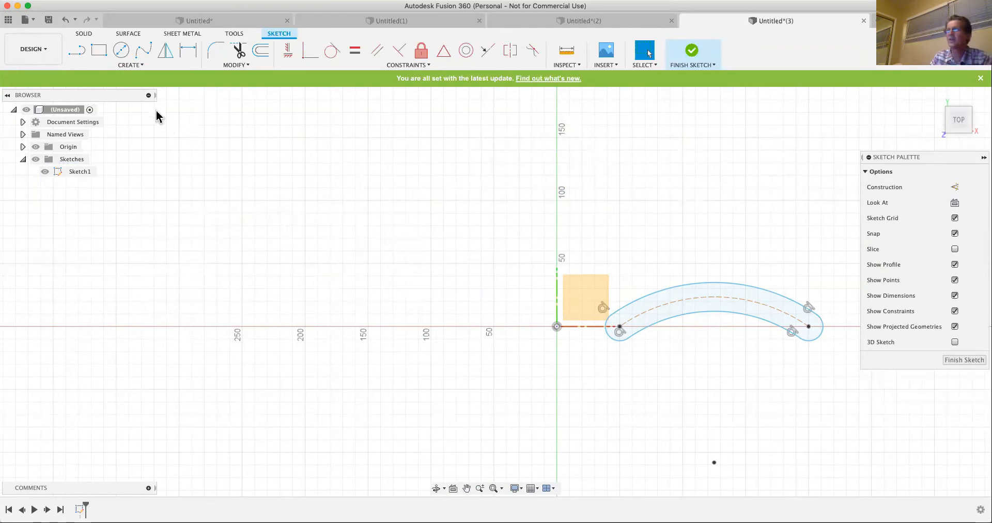
- Place a sketch point at the midpoint of the arc slot's outer edge and finish the sketch
{"action": "left_click", "coordinate": [132, 69]}
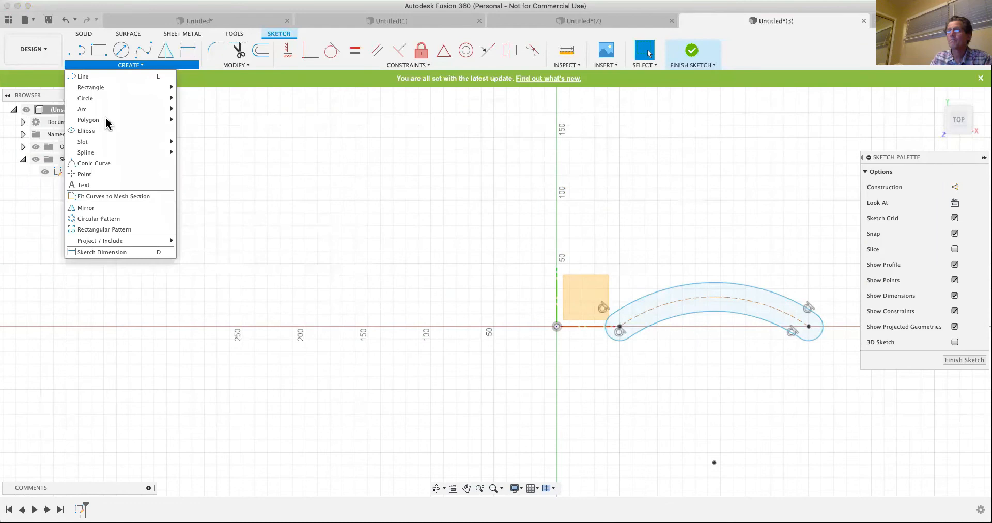
{"action": "mouse_move", "coordinate": [94, 139]}
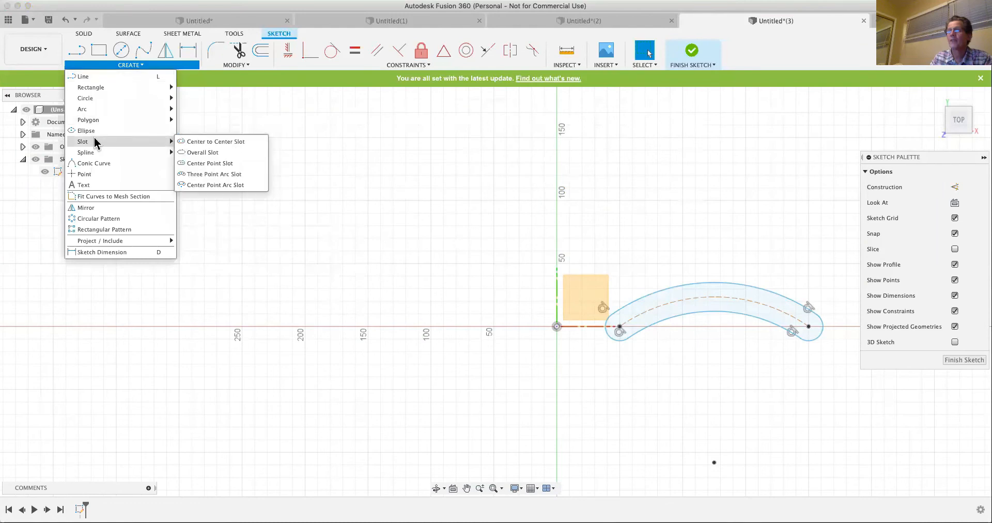
{"action": "left_click", "coordinate": [84, 174]}
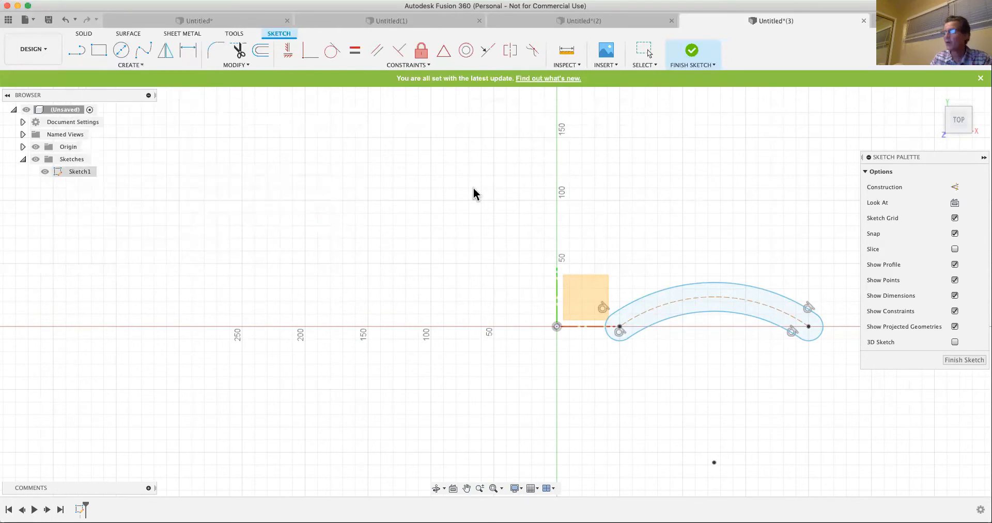
{"action": "left_click", "coordinate": [714, 282]}
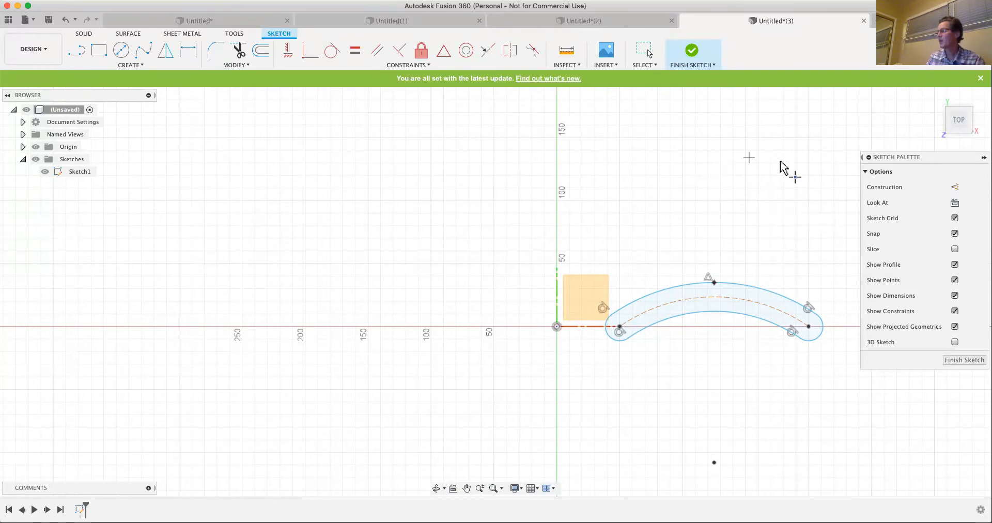
{"action": "left_click", "coordinate": [973, 362]}
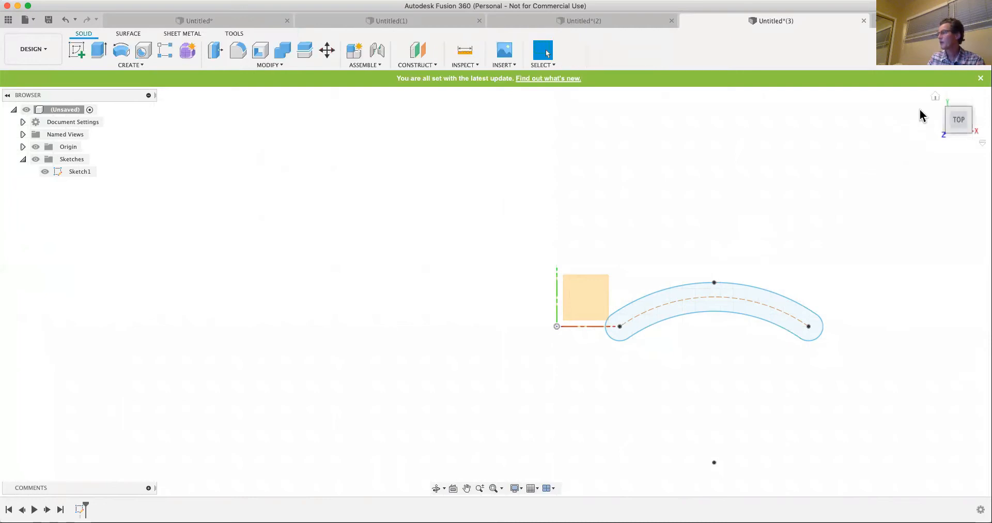
- Create a construction plane offset from the YZ plane, with its extent set to the sketch point on the slot's outer edge
{"action": "left_click", "coordinate": [936, 97]}
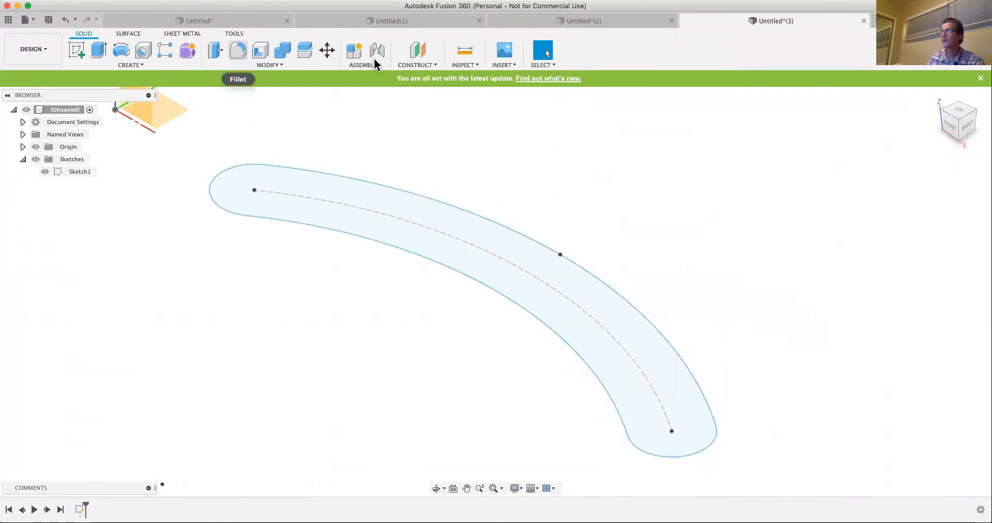
{"action": "left_click", "coordinate": [411, 65]}
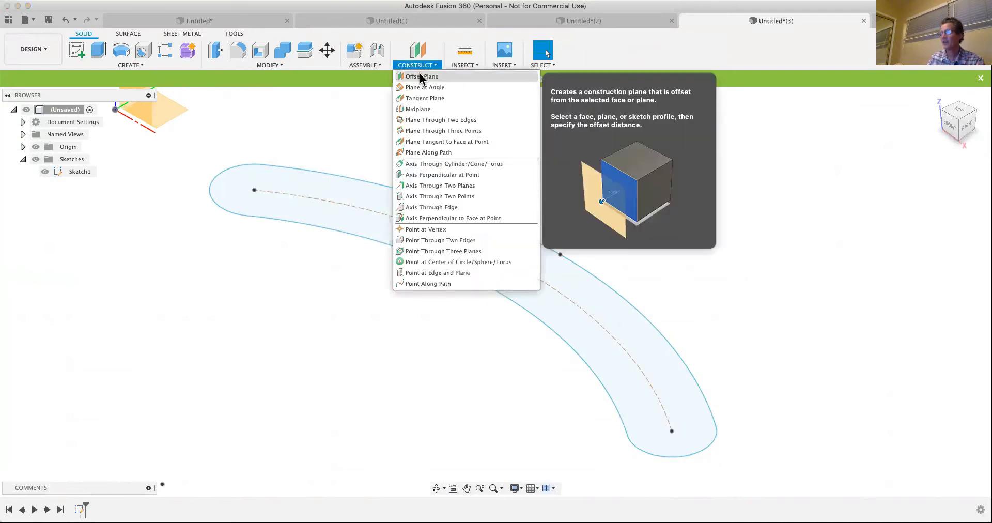
{"action": "left_click", "coordinate": [421, 76]}
{"action": "scroll", "coordinate": [209, 242], "scroll_direction": "down", "scroll_amount": 3}
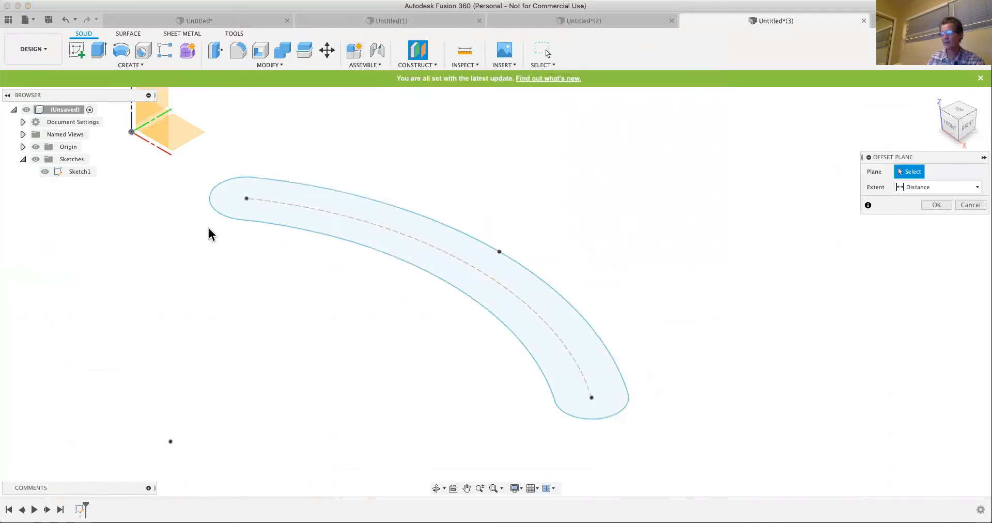
{"action": "left_click", "coordinate": [171, 104]}
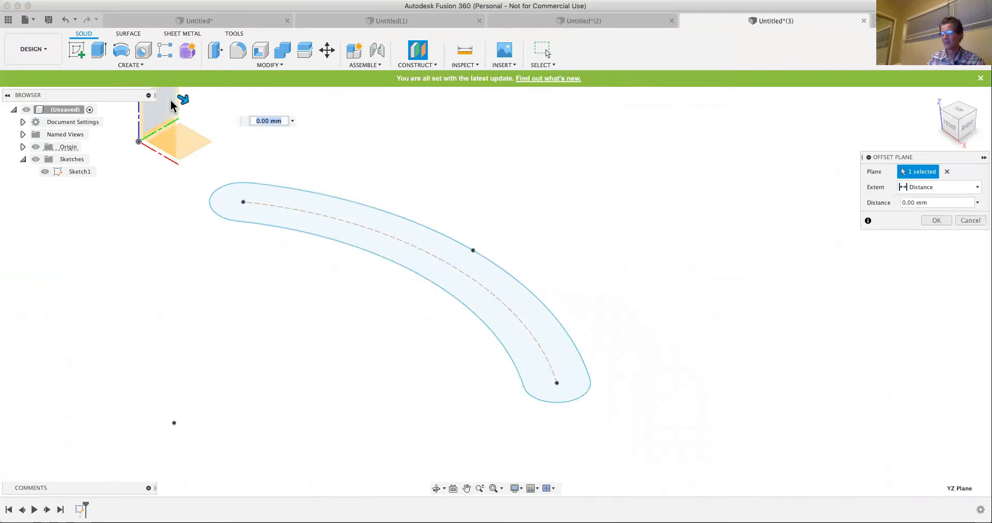
{"action": "left_click", "coordinate": [910, 187]}
{"action": "left_click", "coordinate": [918, 212]}
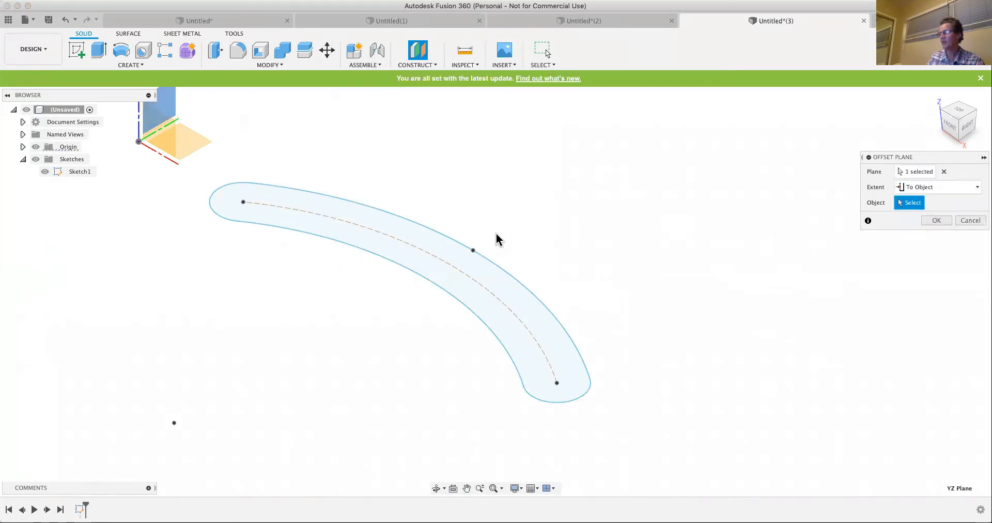
{"action": "left_click", "coordinate": [473, 252]}
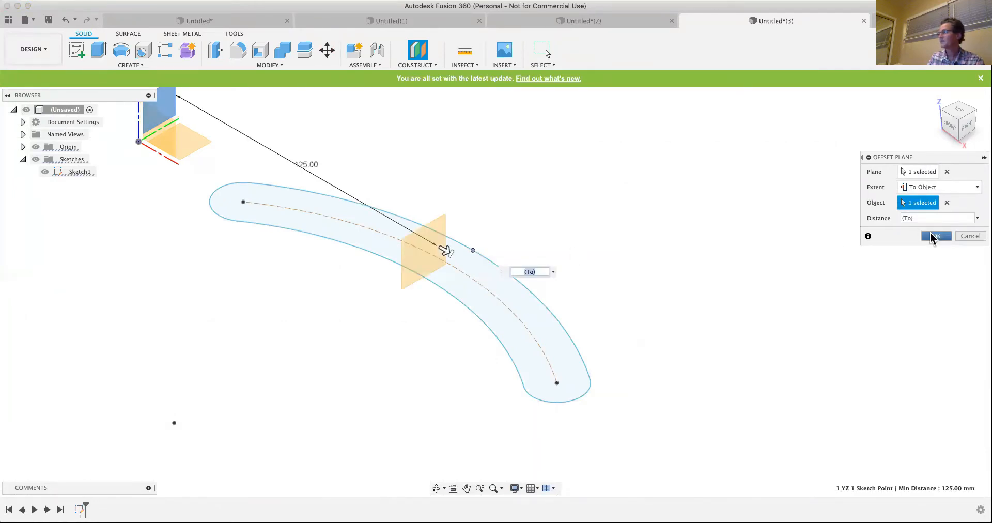
{"action": "key", "text": "Return"}
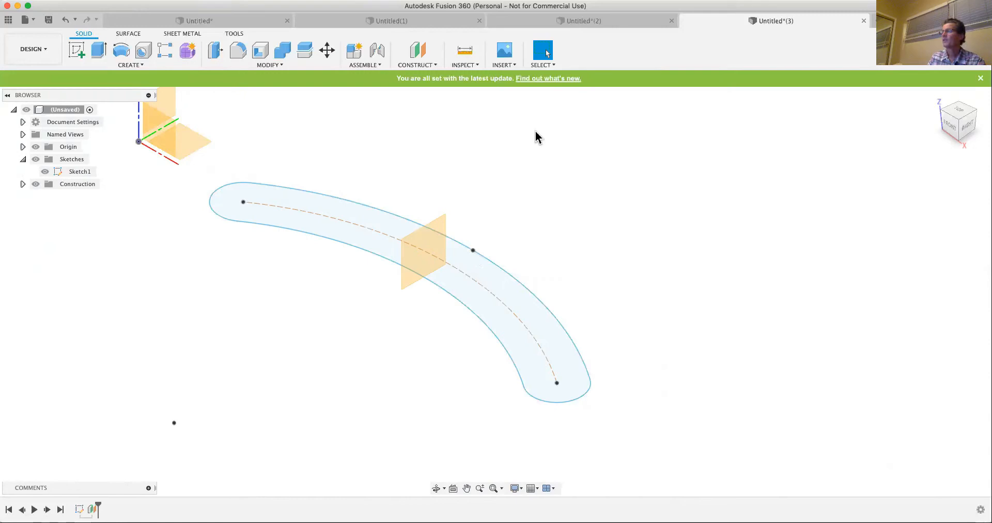
- Start a sketch on the offset plane and draw a small center point arc from the slot's edge point down to directly below its center
{"action": "left_click", "coordinate": [71, 54]}
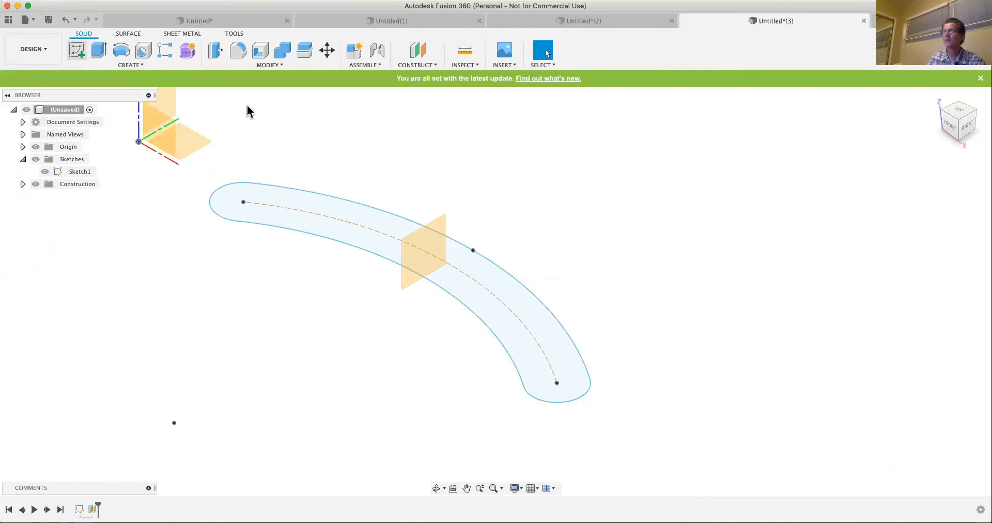
{"action": "left_click", "coordinate": [441, 228]}
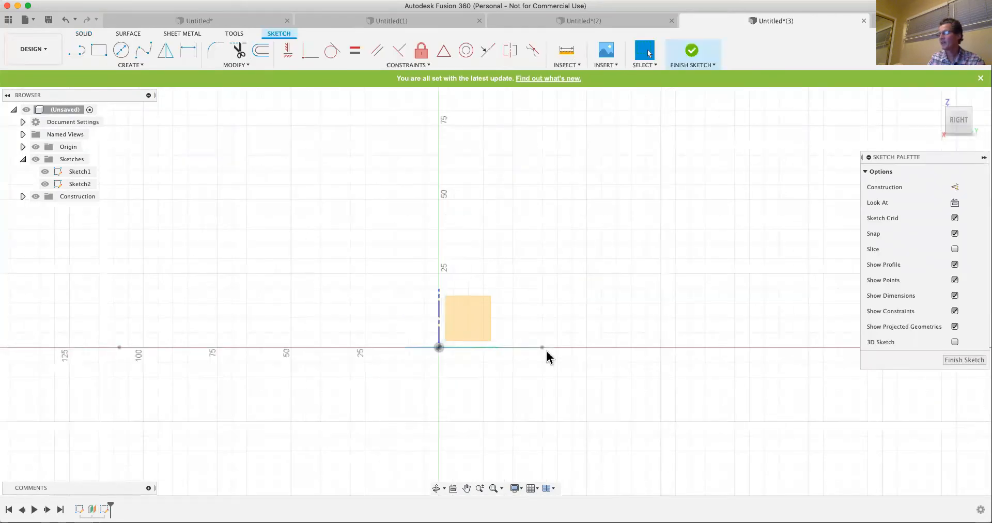
{"action": "scroll", "coordinate": [549, 357], "scroll_direction": "up", "scroll_amount": 3}
{"action": "scroll", "coordinate": [548, 357], "scroll_direction": "up", "scroll_amount": 1}
{"action": "scroll", "coordinate": [568, 285], "scroll_direction": "up", "scroll_amount": 2}
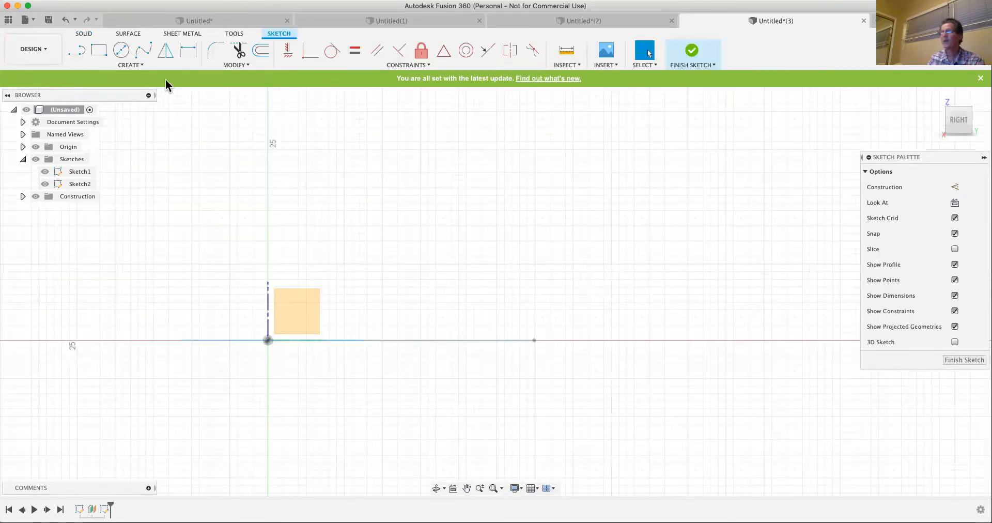
{"action": "left_click", "coordinate": [130, 65]}
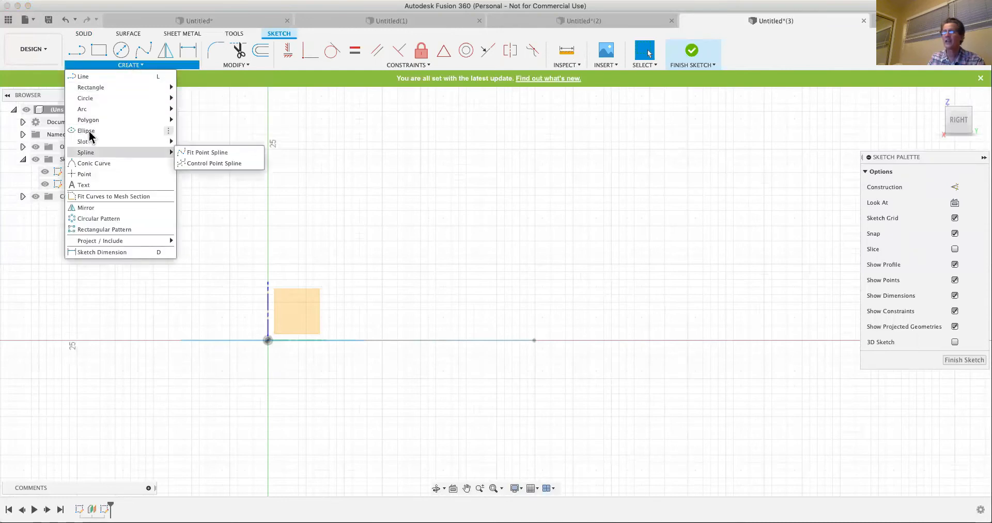
{"action": "mouse_move", "coordinate": [84, 109]}
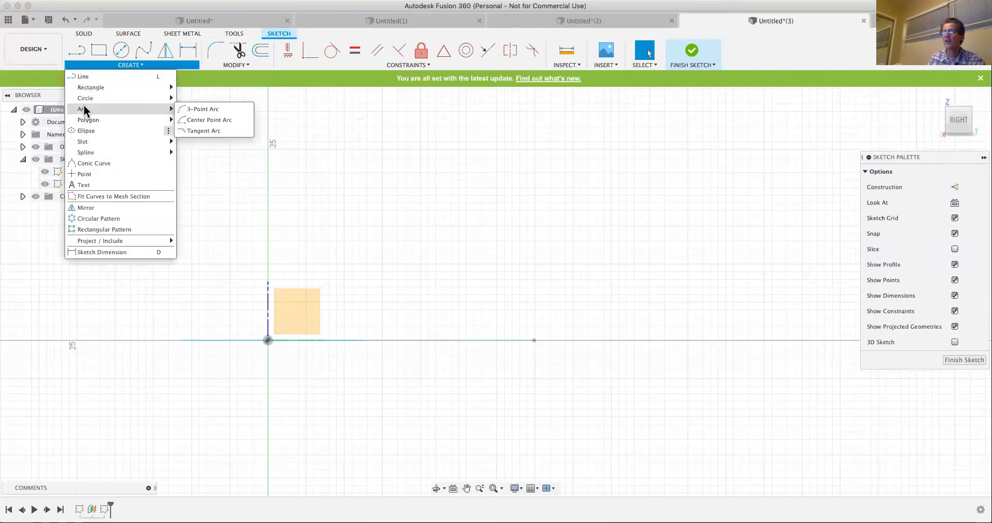
{"action": "left_click", "coordinate": [196, 120]}
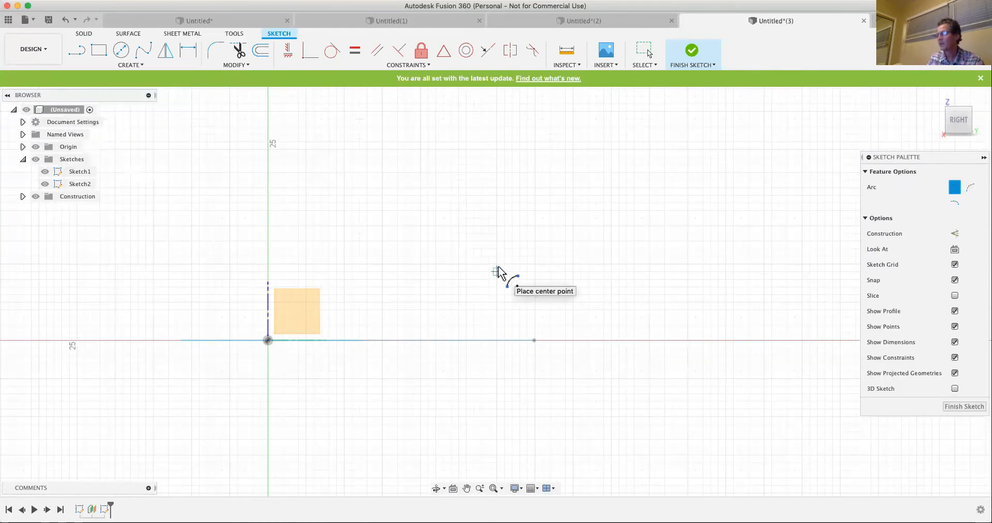
{"action": "left_click", "coordinate": [496, 295]}
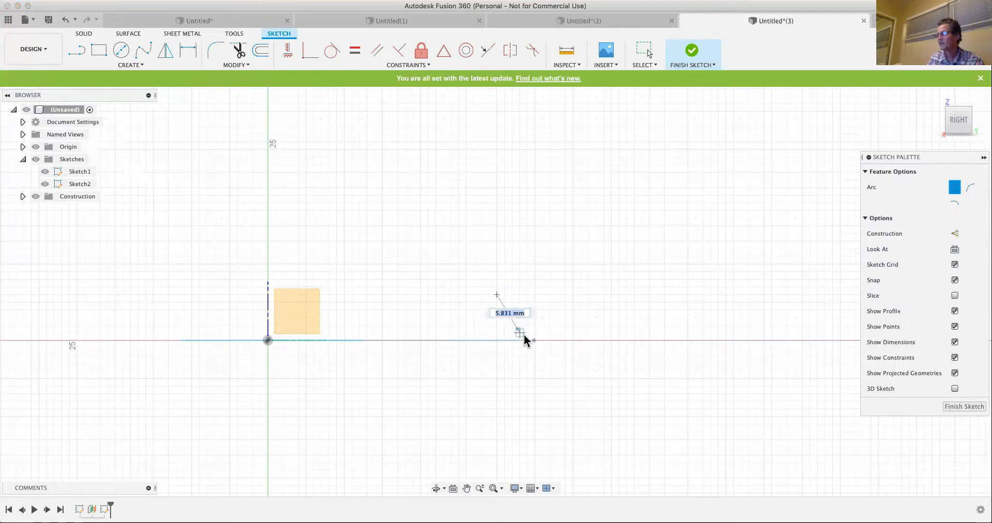
{"action": "left_click", "coordinate": [535, 342]}
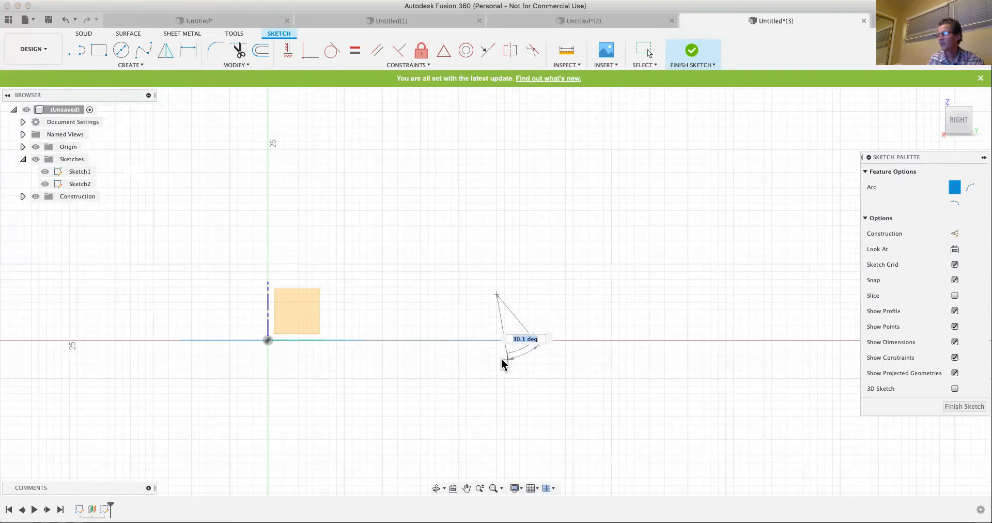
{"action": "left_click", "coordinate": [497, 355]}
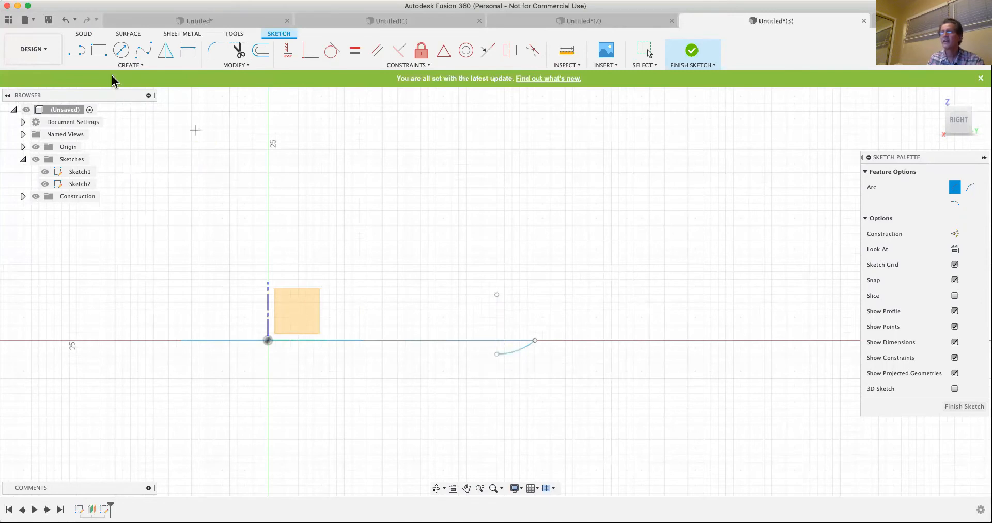
- Close the arc into a small profile with a vertical line up to the horizontal axis and a line along it, then finish the sketch
{"action": "left_click", "coordinate": [76, 52]}
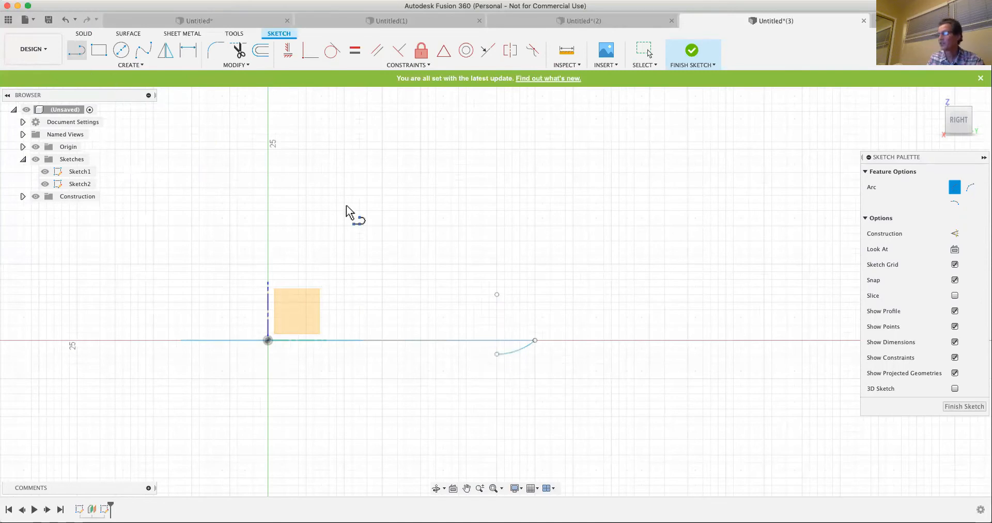
{"action": "left_click", "coordinate": [497, 354]}
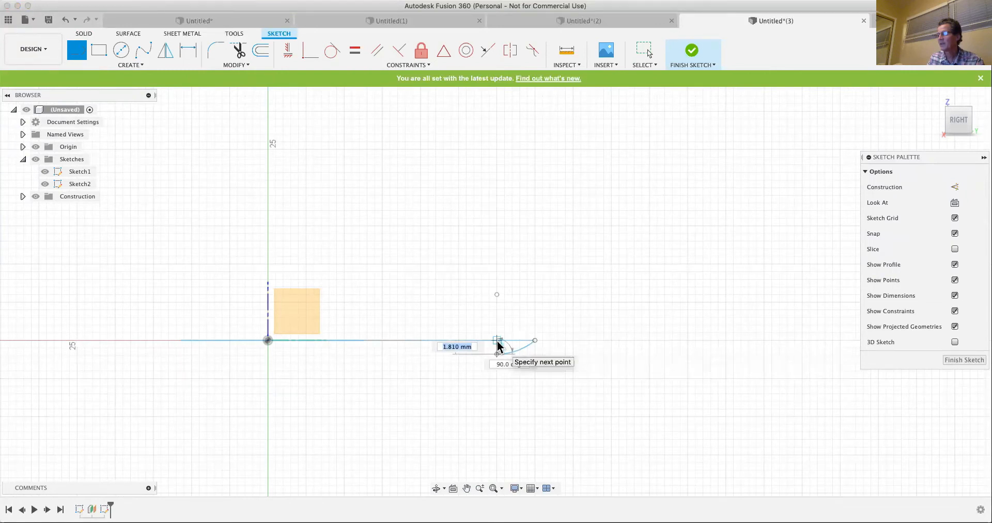
{"action": "left_click", "coordinate": [534, 343]}
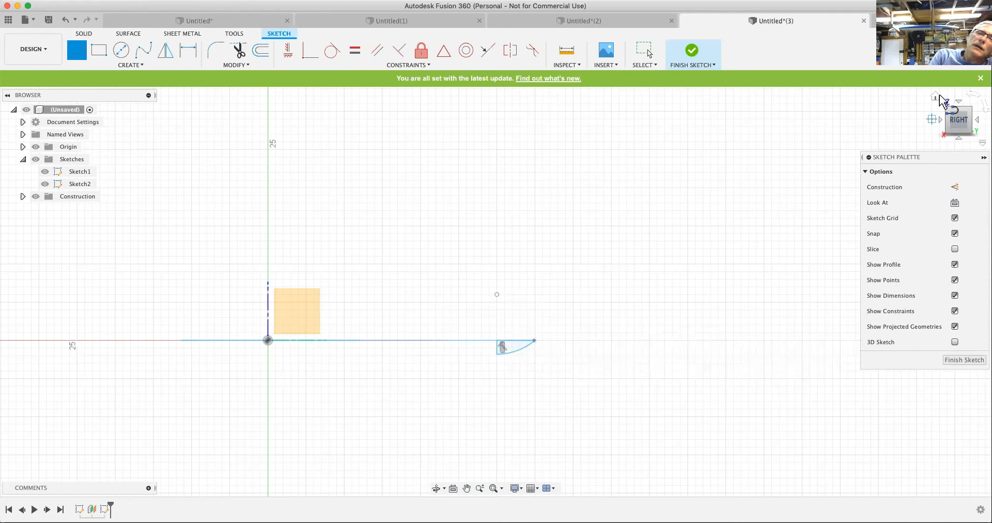
{"action": "left_click", "coordinate": [937, 97]}
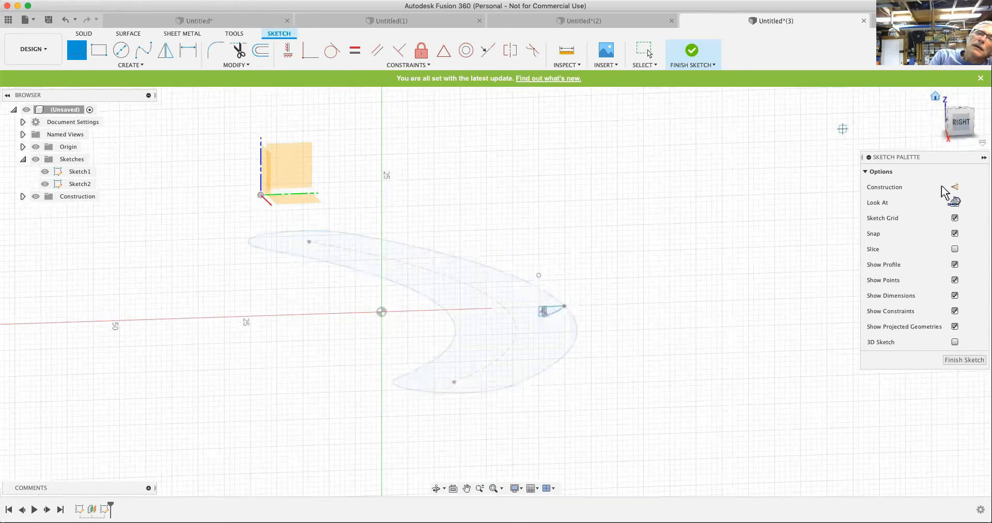
{"action": "left_click", "coordinate": [964, 360]}
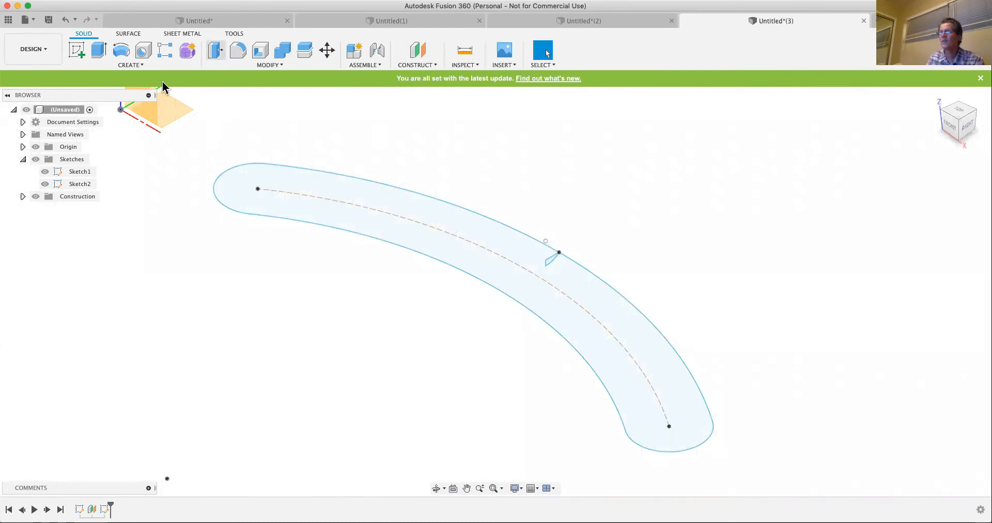
- Edit the arc slot's sketch to dimension the slot's width between its inner and outer arcs as 10 mm, then finish the sketch
{"action": "left_click", "coordinate": [81, 174]}
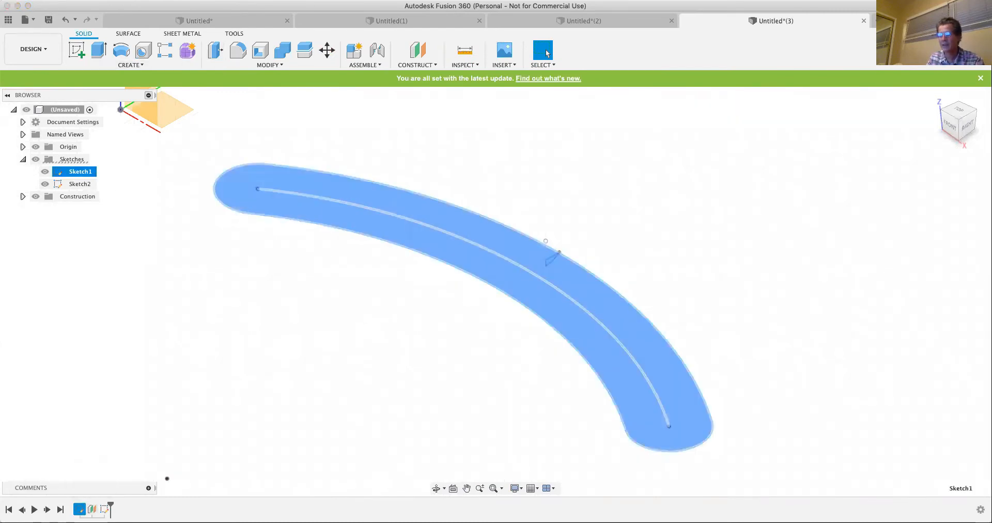
{"action": "right_click", "coordinate": [80, 508]}
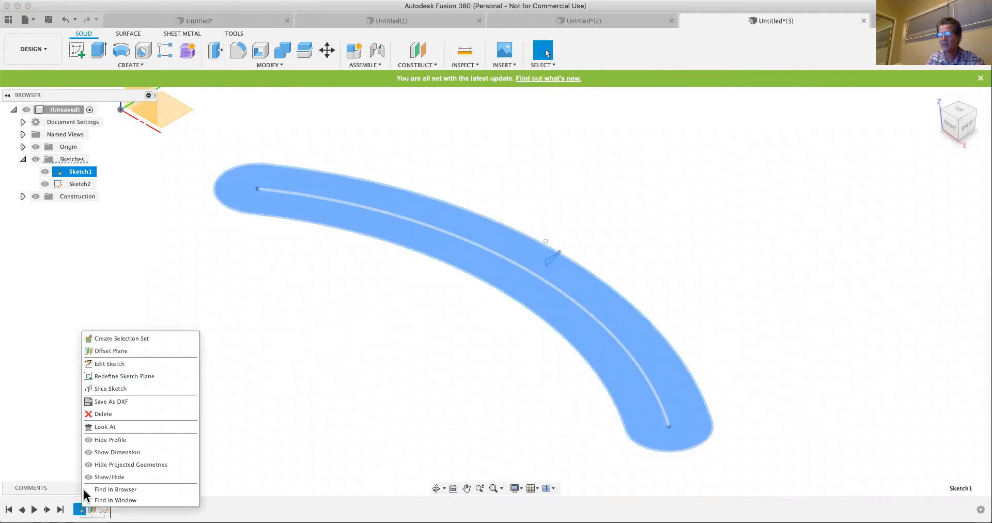
{"action": "left_click", "coordinate": [98, 364]}
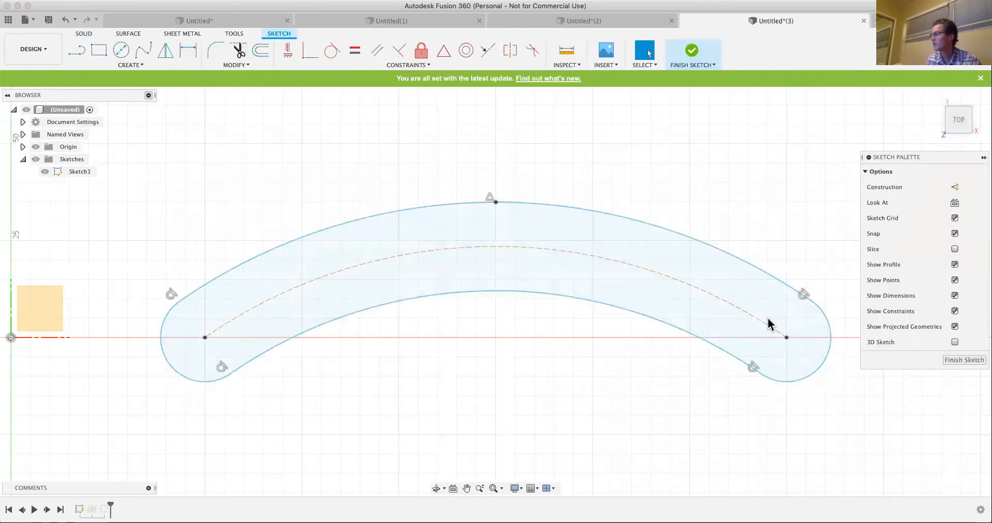
{"action": "left_click", "coordinate": [190, 50]}
{"action": "left_click", "coordinate": [627, 223]}
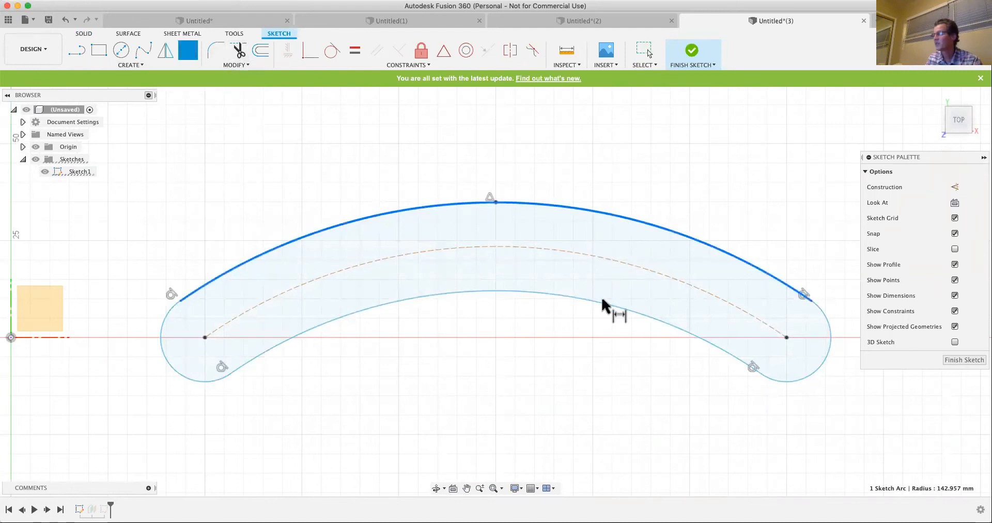
{"action": "left_click", "coordinate": [606, 298]}
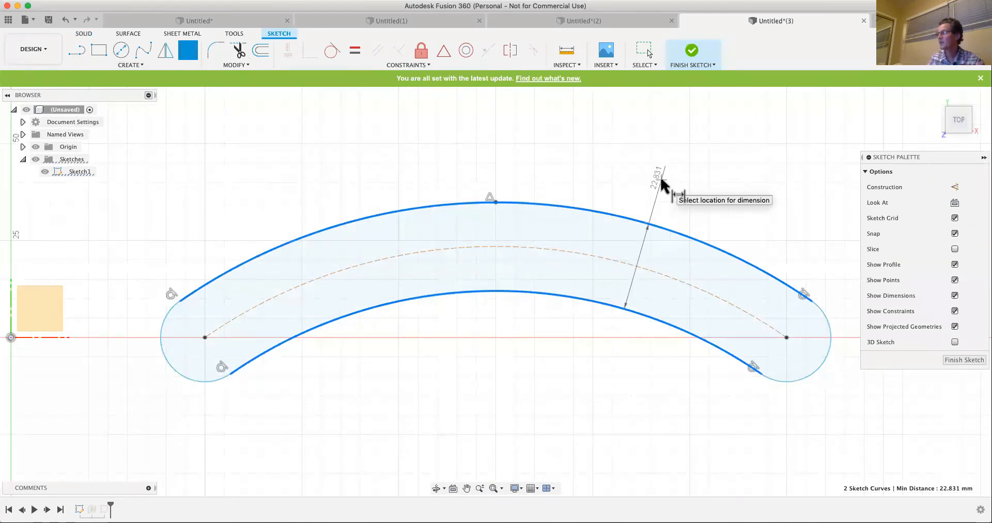
{"action": "left_click", "coordinate": [661, 184]}
{"action": "type", "text": "10"}
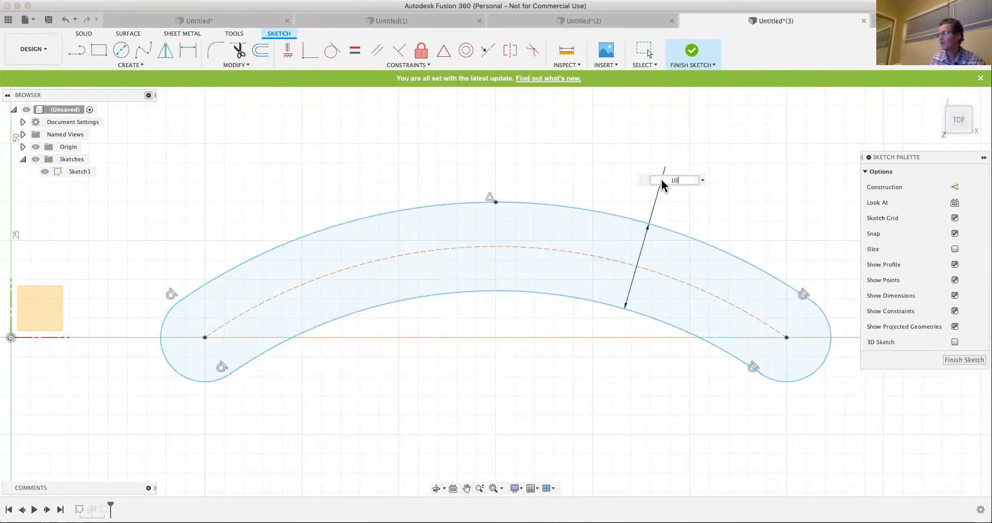
{"action": "key", "text": "Return"}
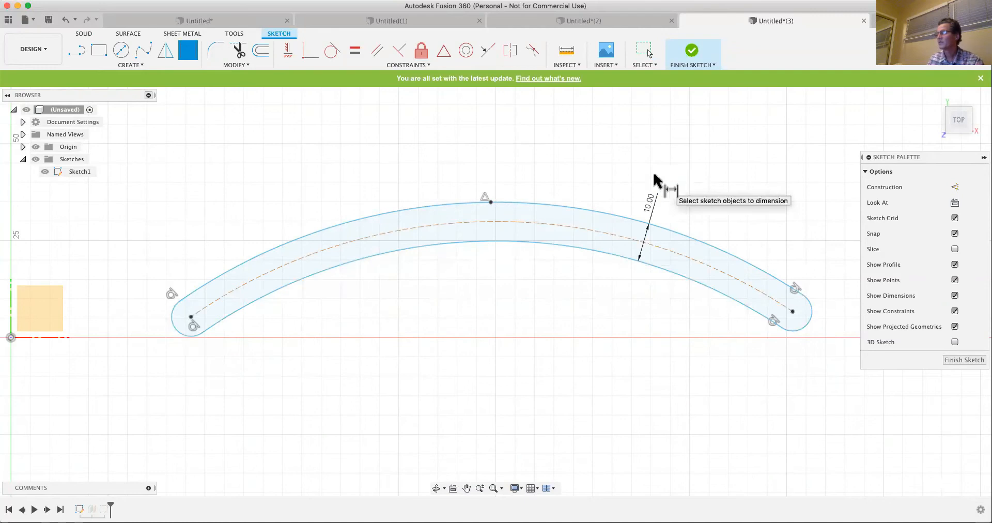
{"action": "left_click", "coordinate": [958, 360]}
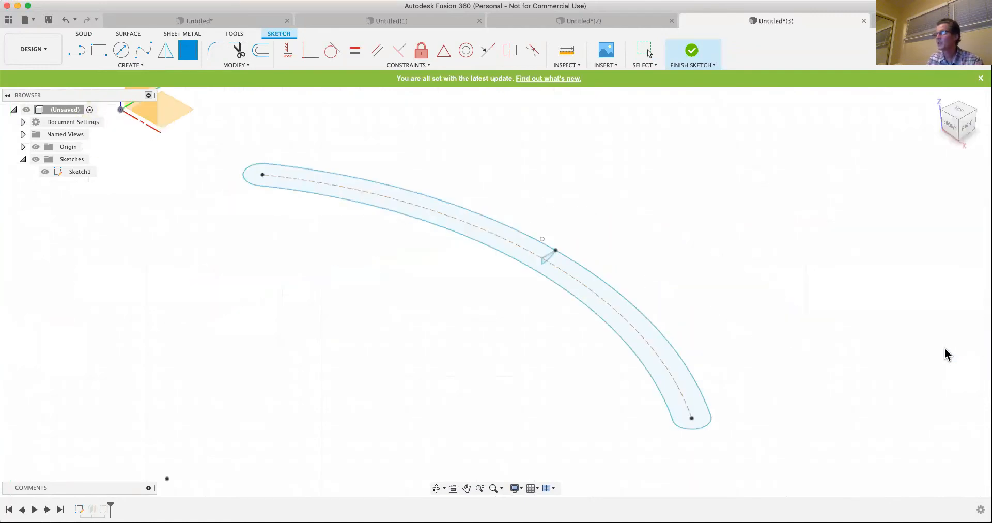
{"action": "scroll", "coordinate": [549, 263], "scroll_direction": "up", "scroll_amount": 5}
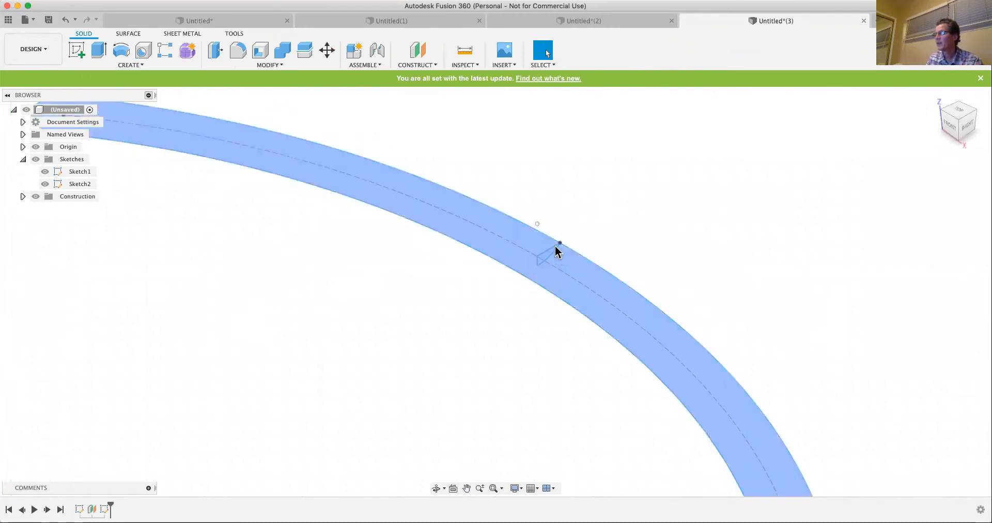
- Edit the small profile's sketch to dimension its horizontal line as 5 mm, then finish the sketch
{"action": "left_click", "coordinate": [78, 184]}
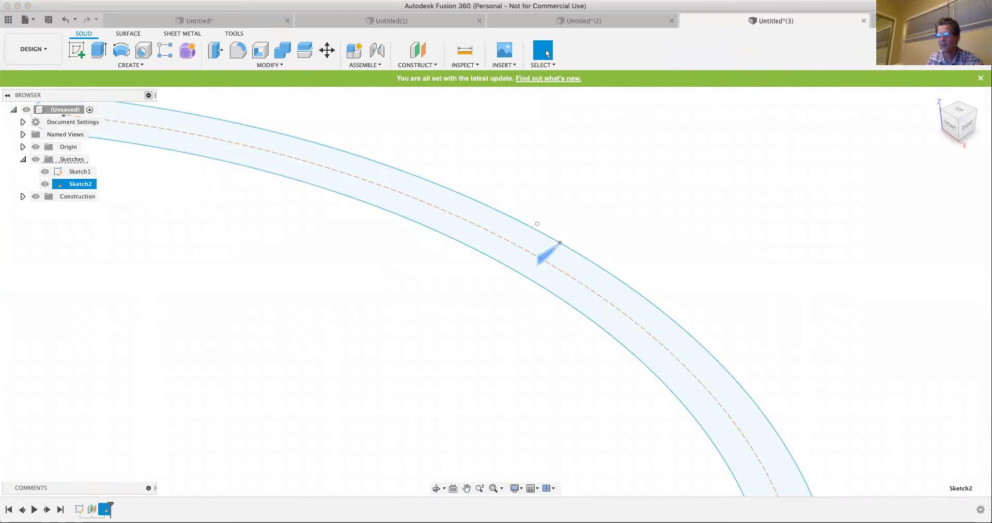
{"action": "right_click", "coordinate": [106, 509]}
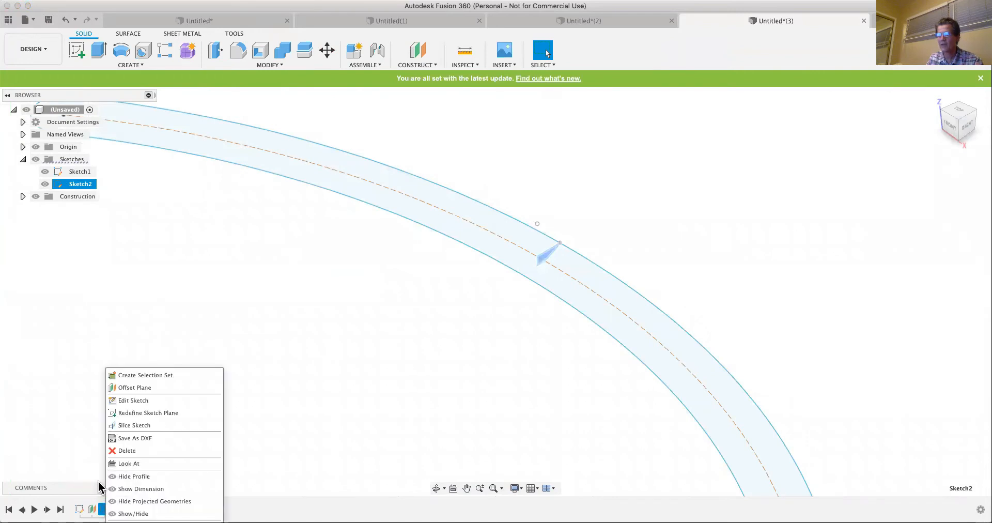
{"action": "left_click", "coordinate": [134, 401]}
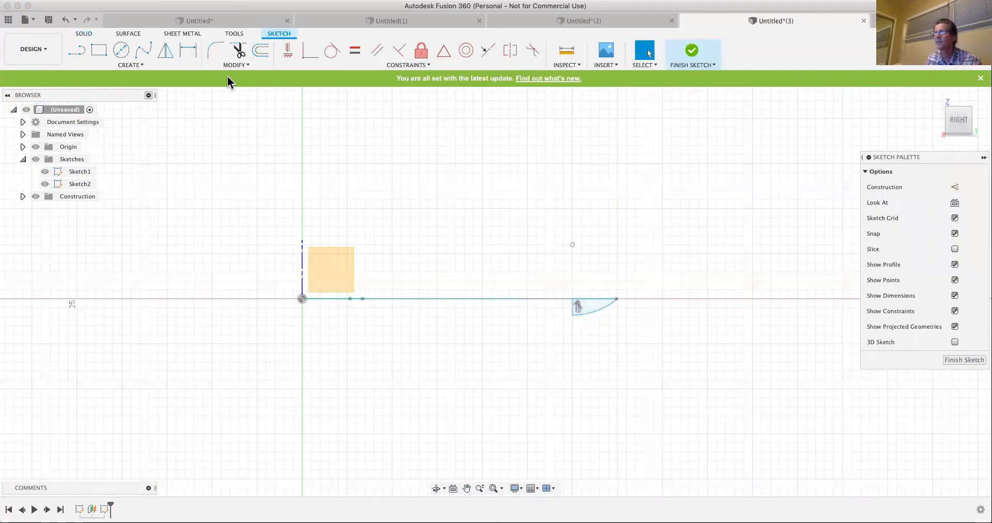
{"action": "left_click", "coordinate": [188, 50]}
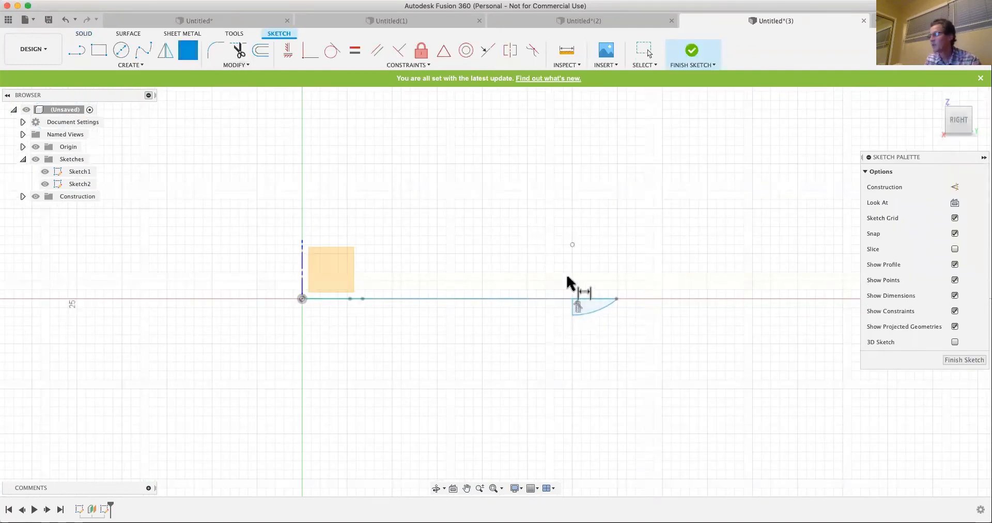
{"action": "left_click", "coordinate": [591, 301]}
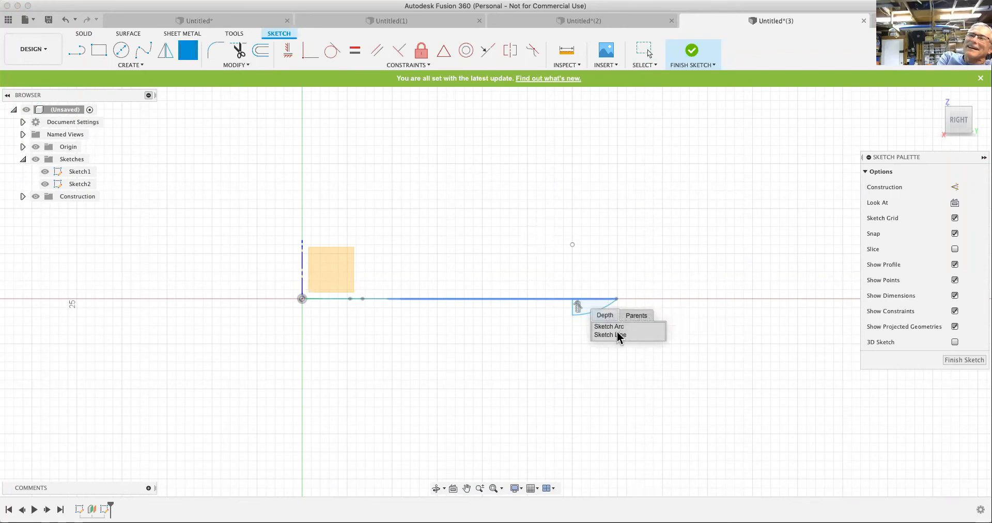
{"action": "left_click", "coordinate": [615, 335]}
{"action": "left_click", "coordinate": [596, 274]}
{"action": "key", "text": "Return"}
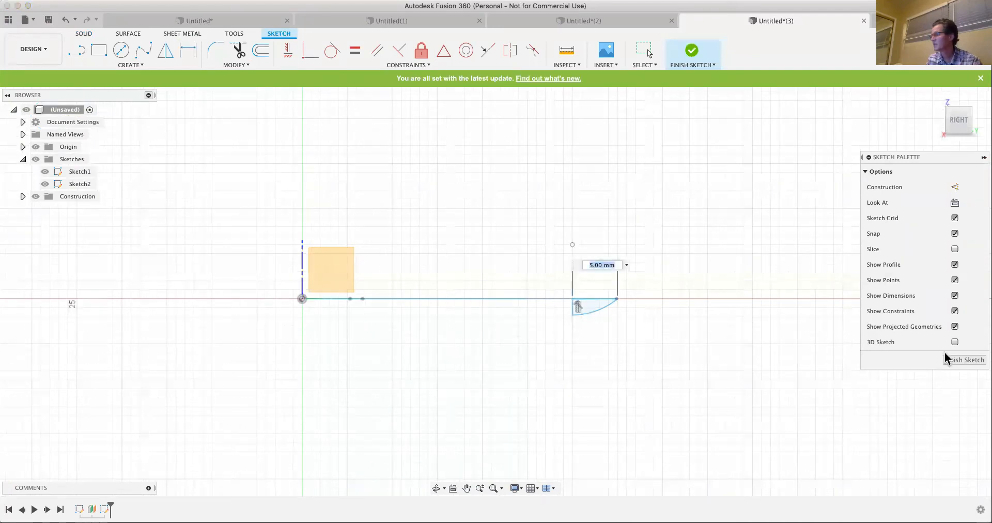
{"action": "left_click", "coordinate": [956, 360]}
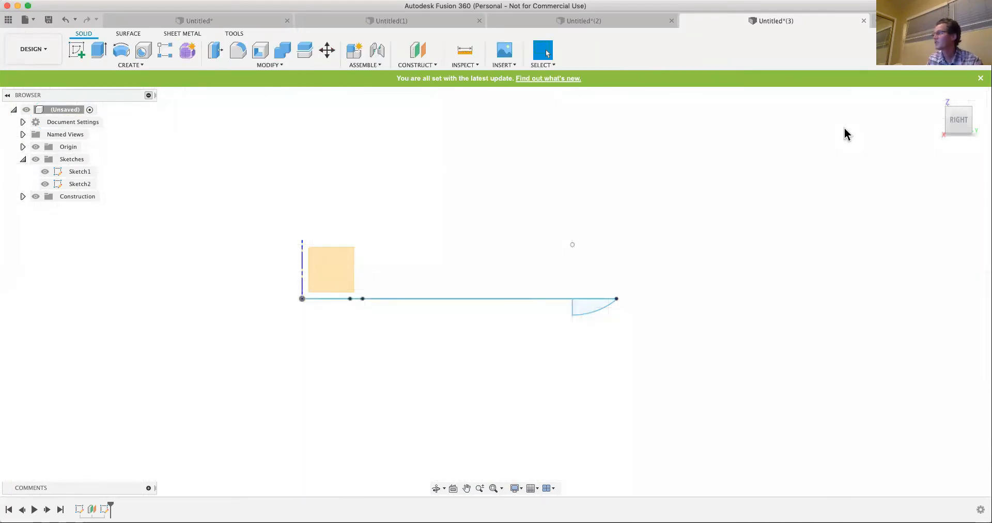
- Start a Sweep using the small arc profile as the profile and the arc slot's full outline as the path
{"action": "left_click", "coordinate": [935, 97]}
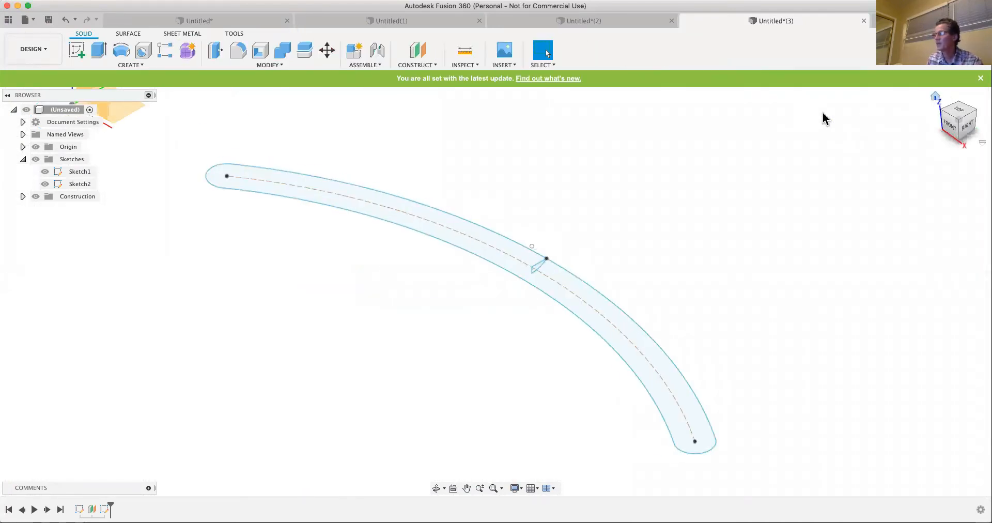
{"action": "left_click", "coordinate": [131, 66]}
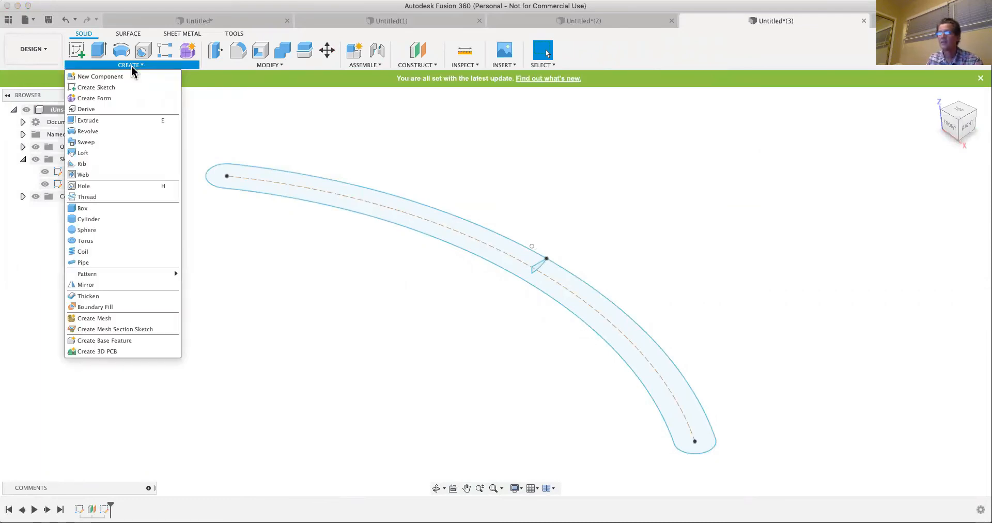
{"action": "left_click", "coordinate": [87, 142]}
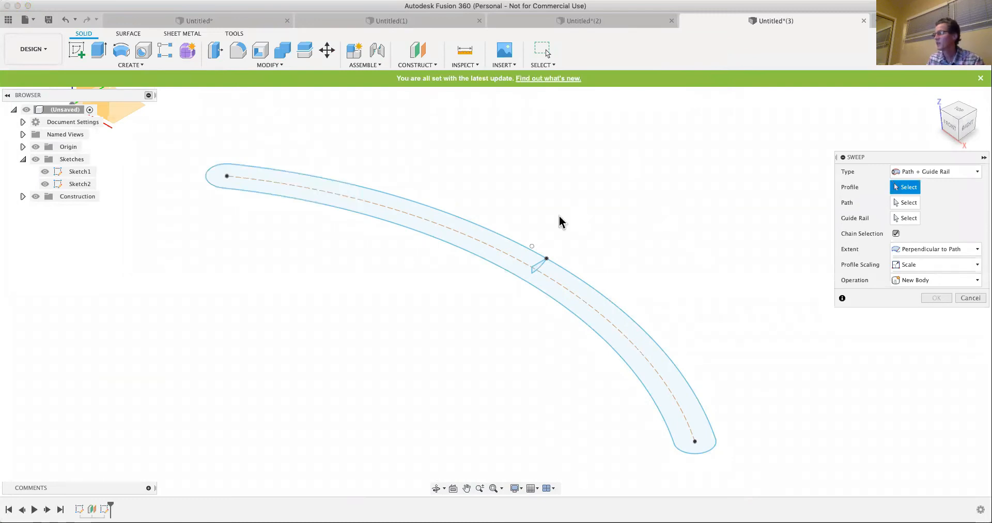
{"action": "left_click", "coordinate": [538, 268]}
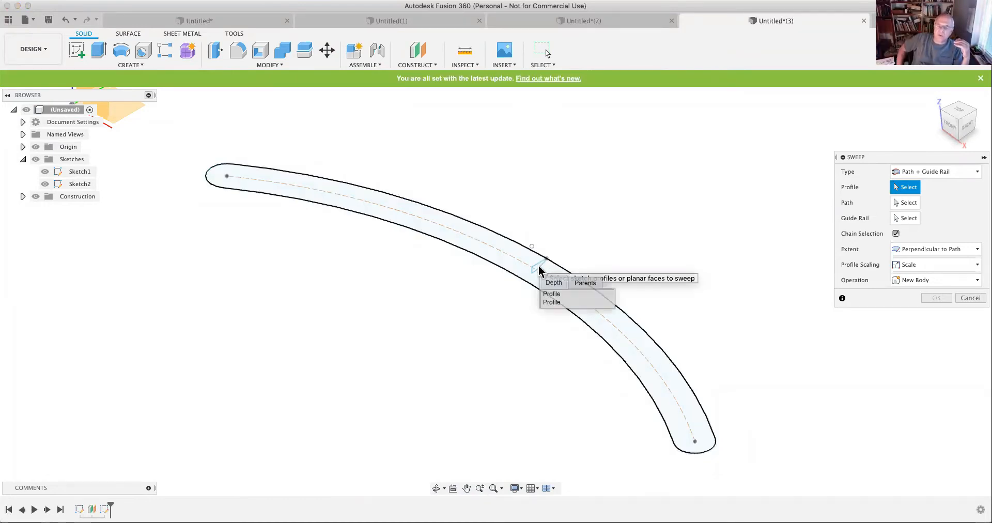
{"action": "left_click", "coordinate": [555, 303]}
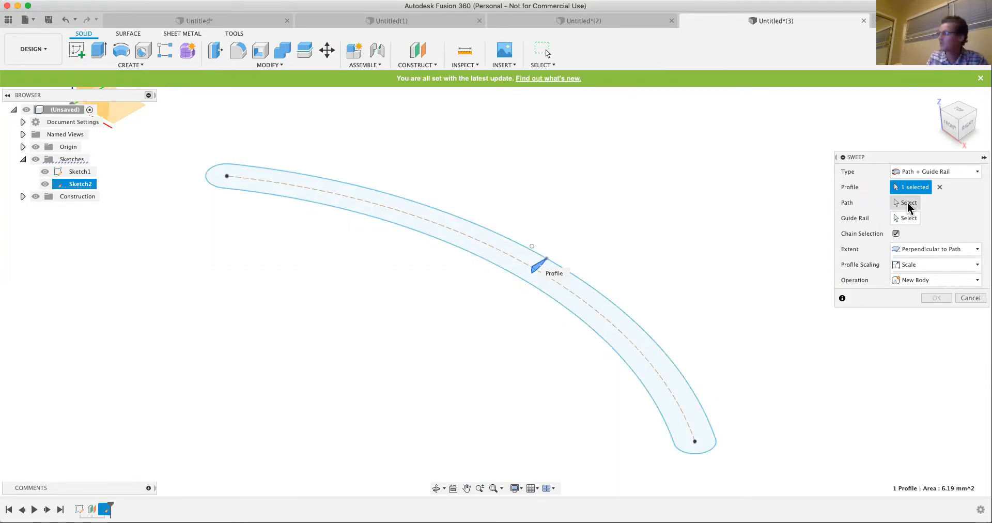
{"action": "left_click", "coordinate": [909, 204]}
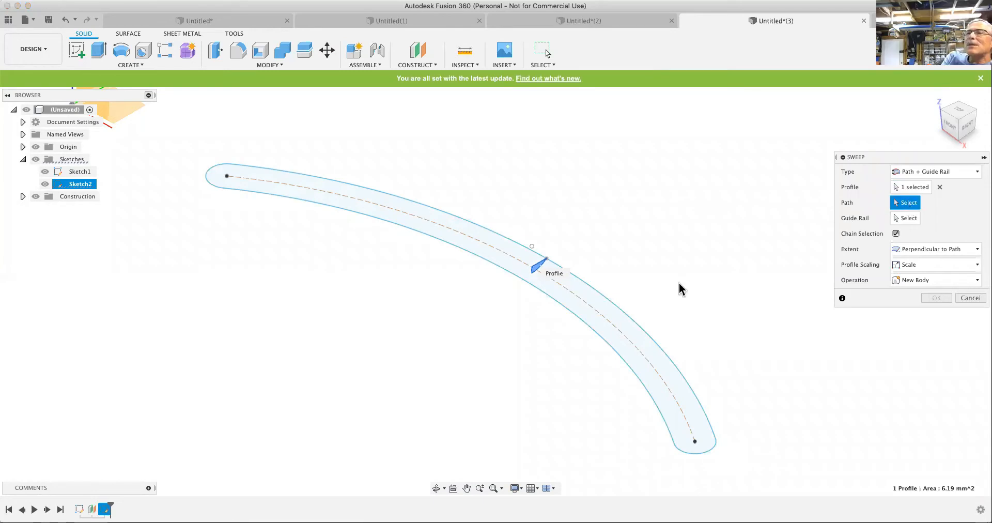
{"action": "left_click", "coordinate": [630, 325]}
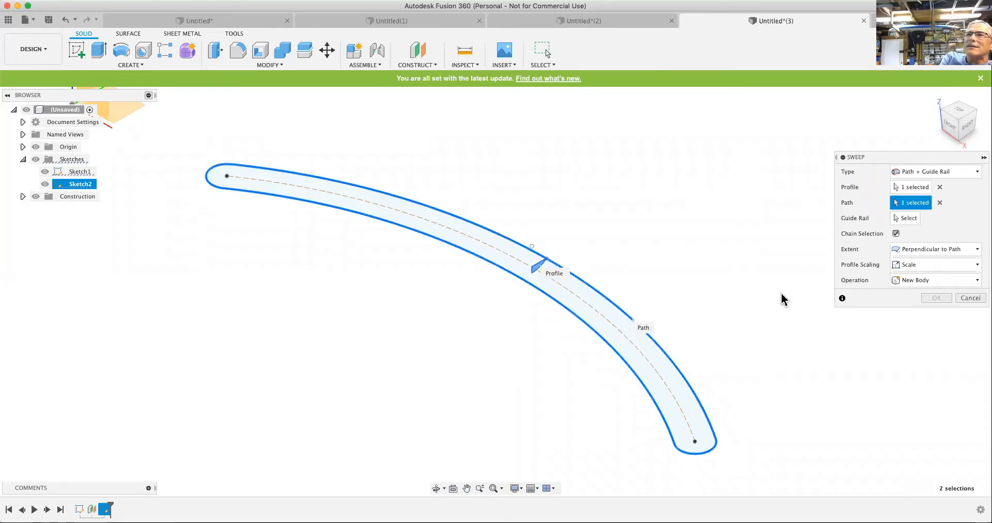
- Switch the sweep type to Single Path, keep Perpendicular orientation and New Body, and create the sweep
{"action": "left_click", "coordinate": [975, 251]}
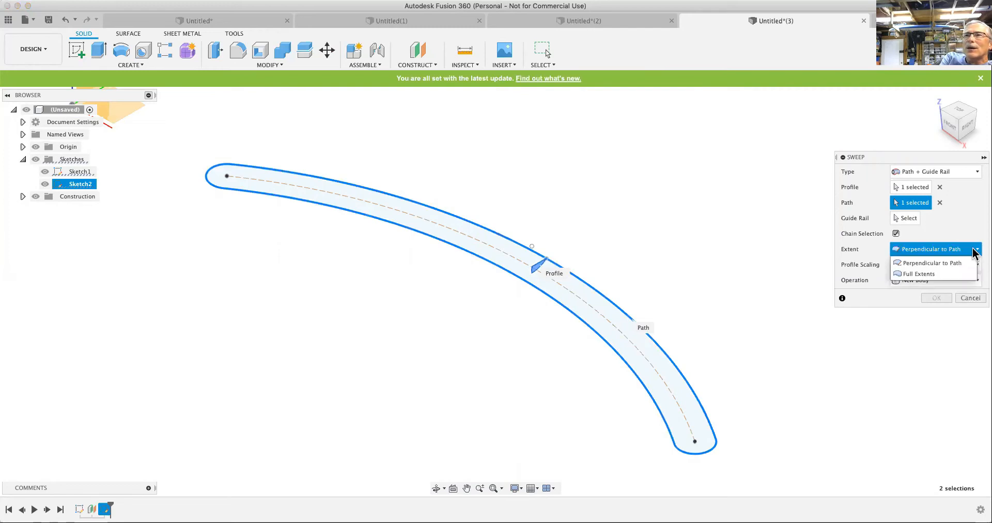
{"action": "left_click", "coordinate": [935, 258]}
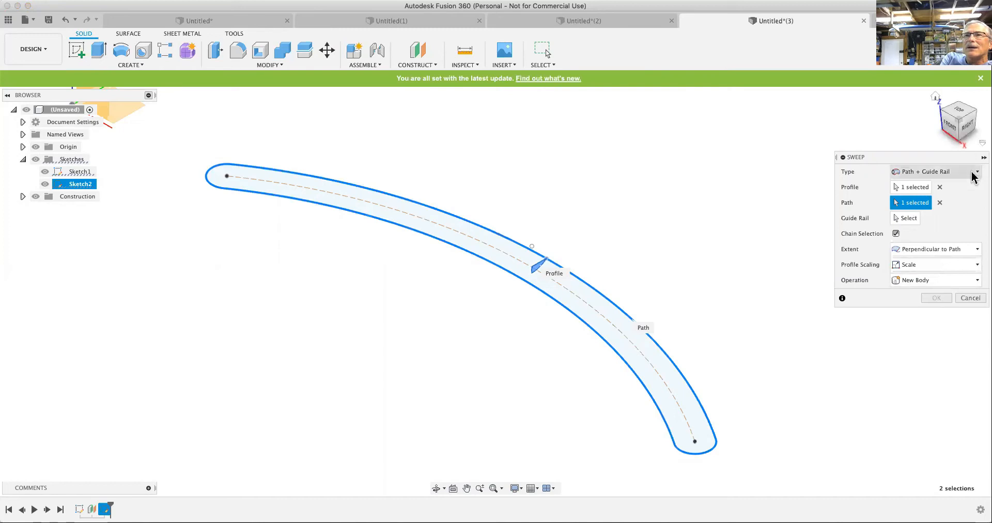
{"action": "left_click", "coordinate": [976, 171]}
{"action": "left_click", "coordinate": [913, 185]}
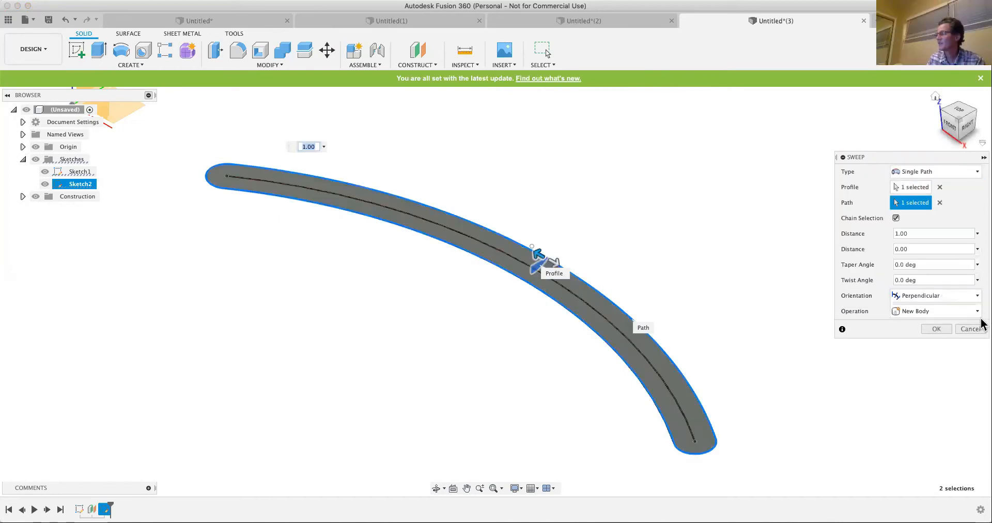
{"action": "left_click", "coordinate": [937, 330]}
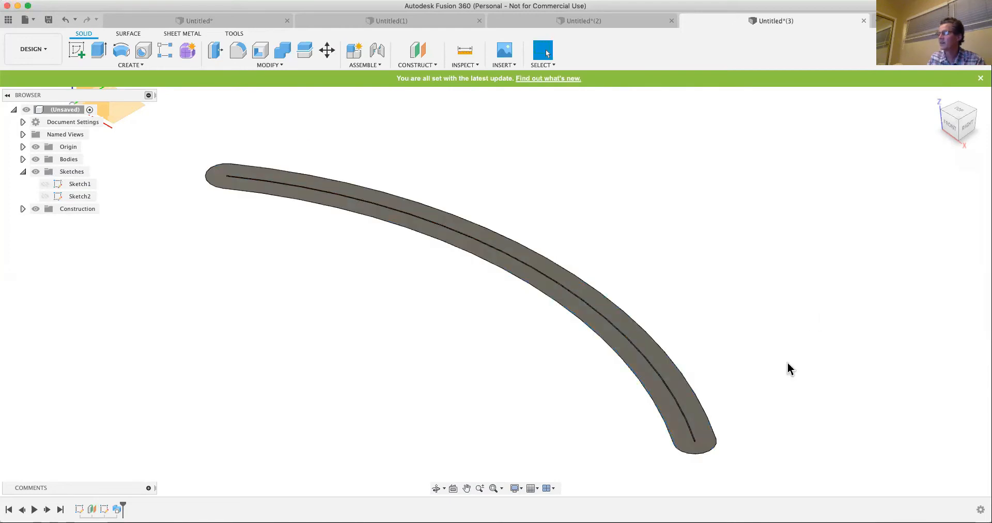
- Start a new sketch on the YZ origin plane
{"action": "middle_click_drag", "start_coordinate": [756, 346], "coordinate": [421, 338], "text": "shift"}
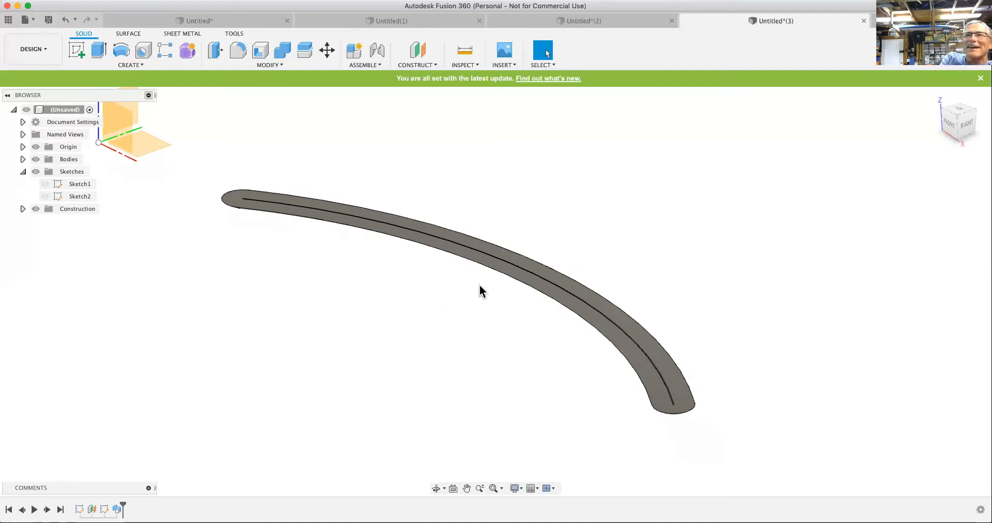
{"action": "scroll", "coordinate": [478, 284], "scroll_direction": "down", "scroll_amount": 5}
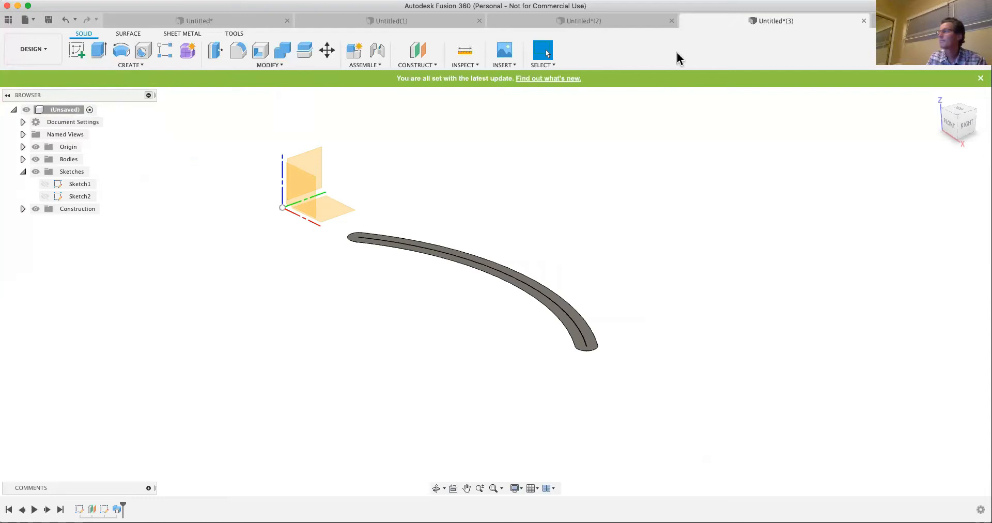
{"action": "left_click", "coordinate": [76, 52]}
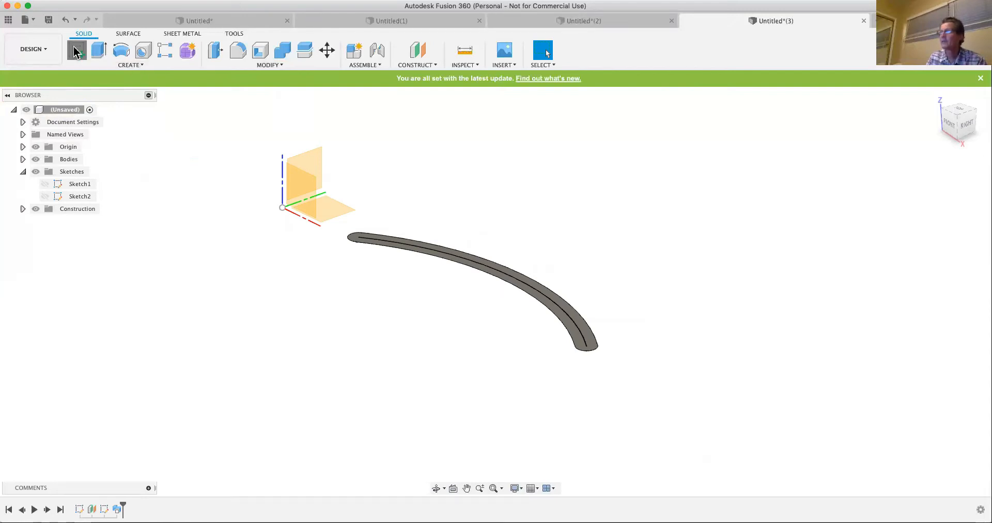
{"action": "left_click", "coordinate": [317, 163]}
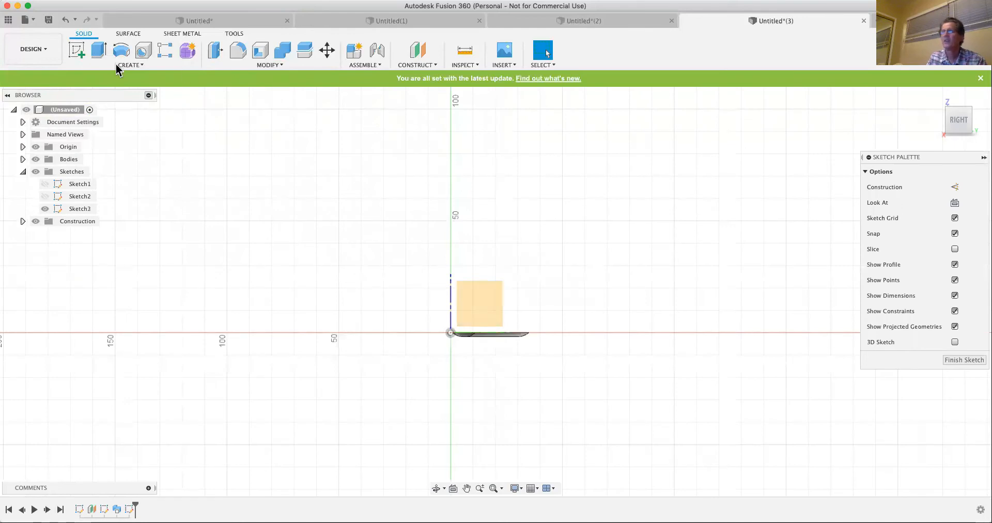
- Draw an open, wavy fit point spline through six points above the horizontal axis, spanning both sides of the vertical axis
{"action": "left_click", "coordinate": [130, 65]}
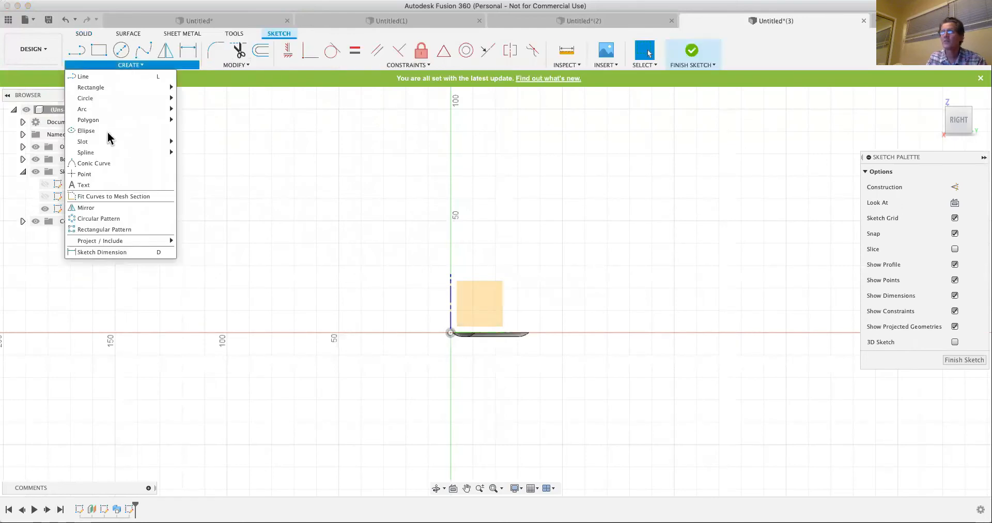
{"action": "mouse_move", "coordinate": [90, 142]}
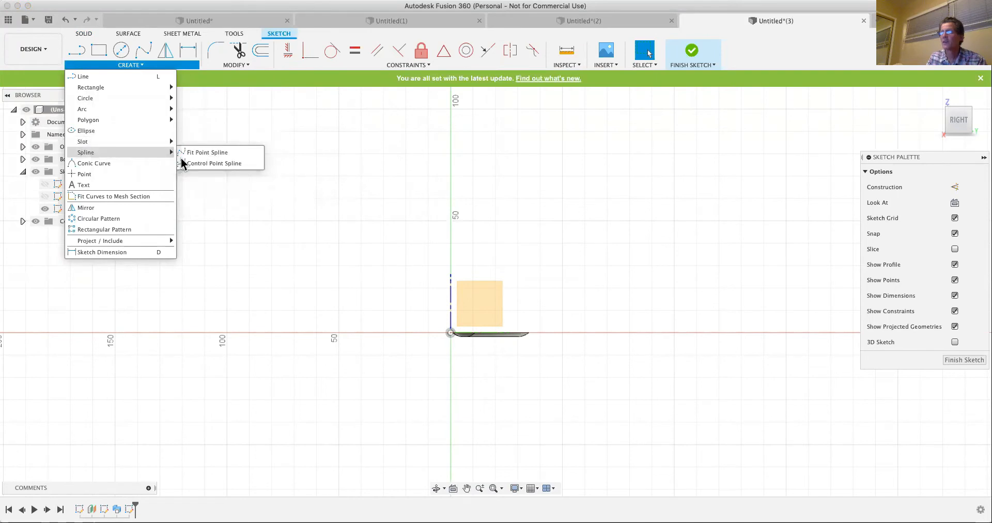
{"action": "left_click", "coordinate": [209, 153]}
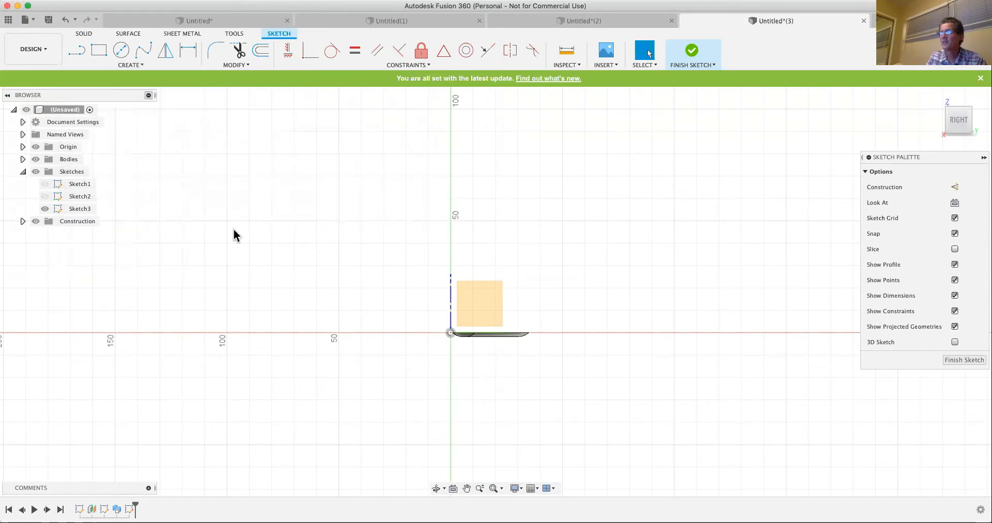
{"action": "left_click", "coordinate": [210, 234]}
{"action": "left_click", "coordinate": [267, 158]}
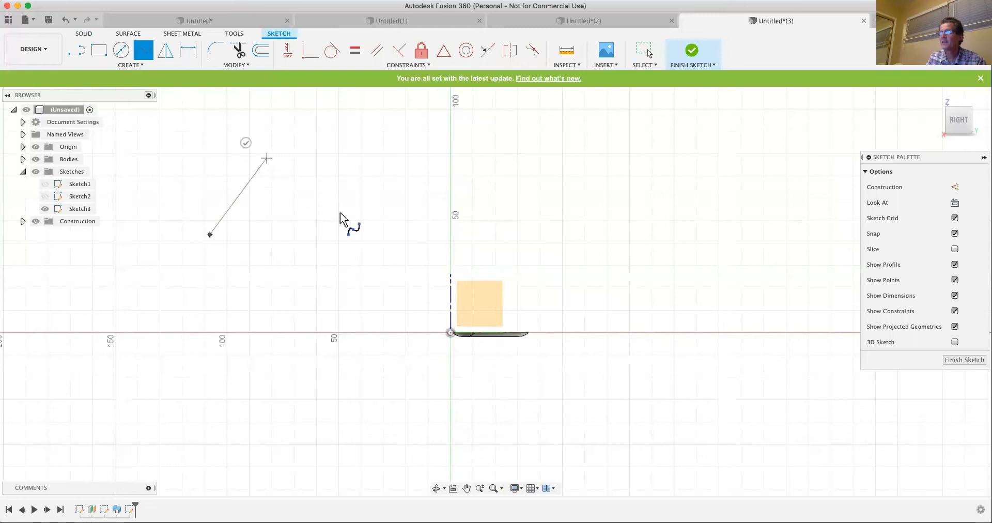
{"action": "left_click", "coordinate": [345, 211]}
{"action": "left_click", "coordinate": [412, 141]}
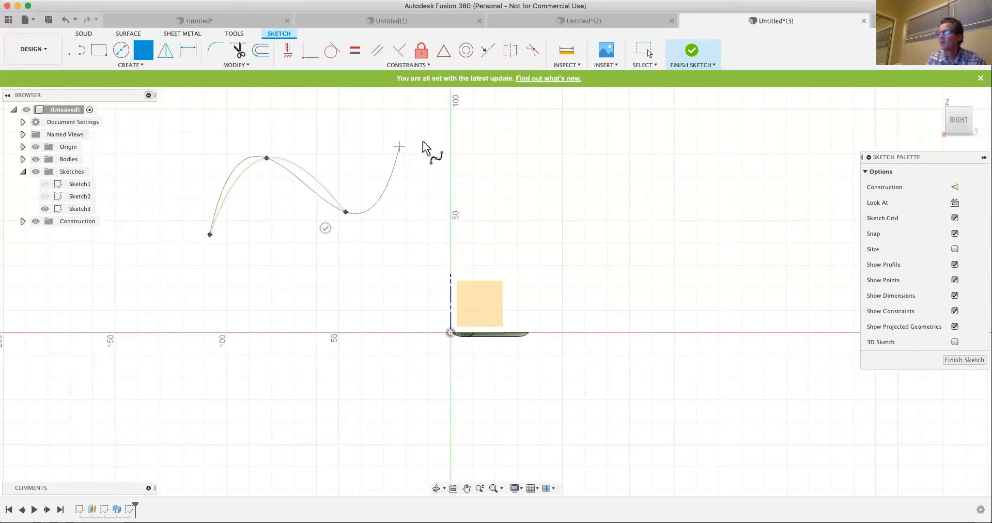
{"action": "left_click", "coordinate": [547, 156]}
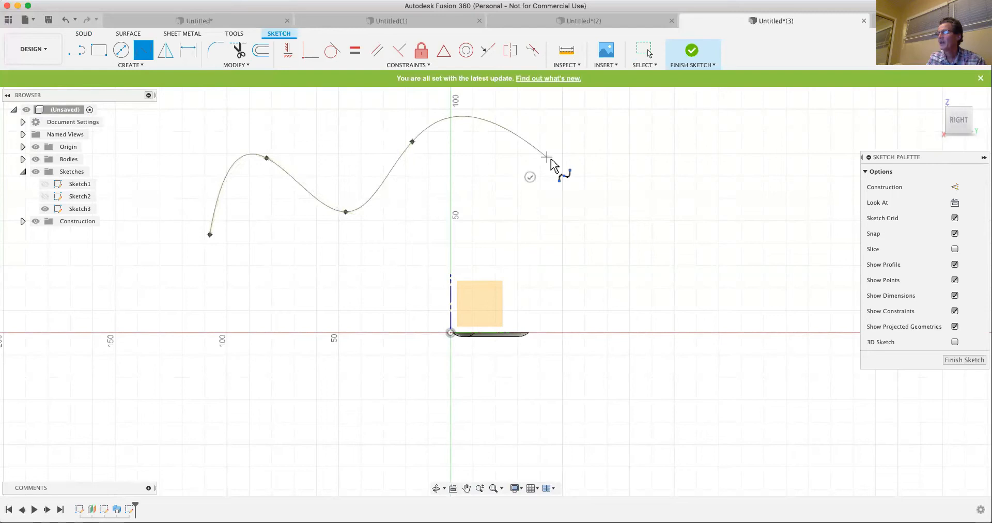
{"action": "left_click", "coordinate": [717, 177]}
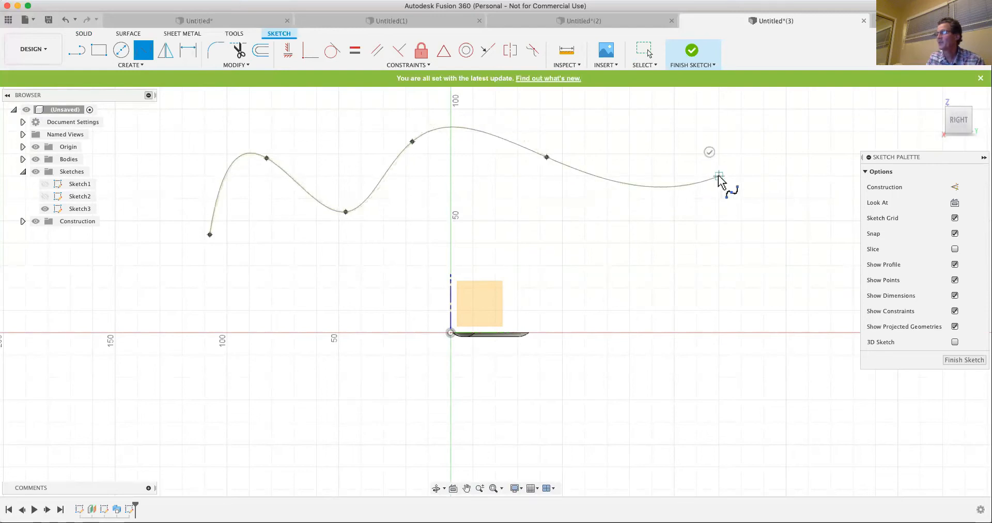
{"action": "key", "text": "Return"}
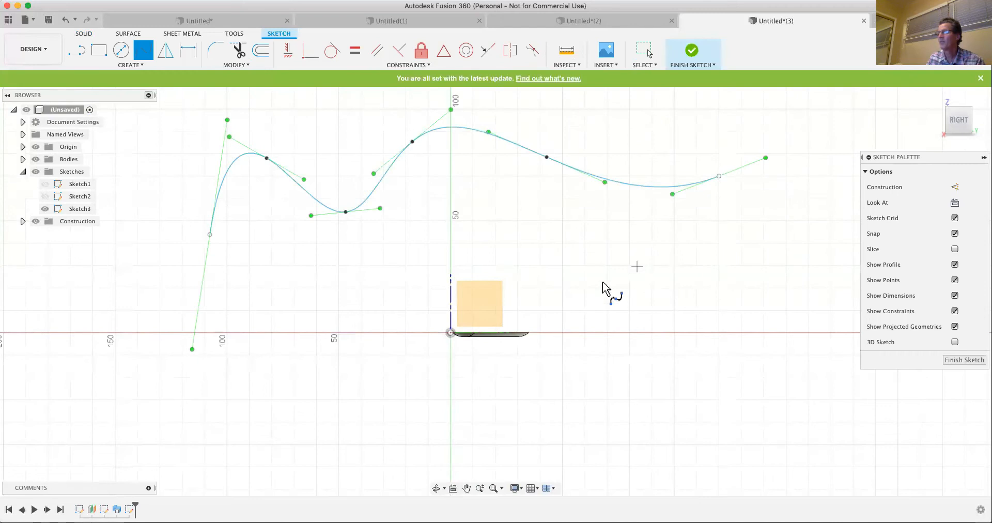
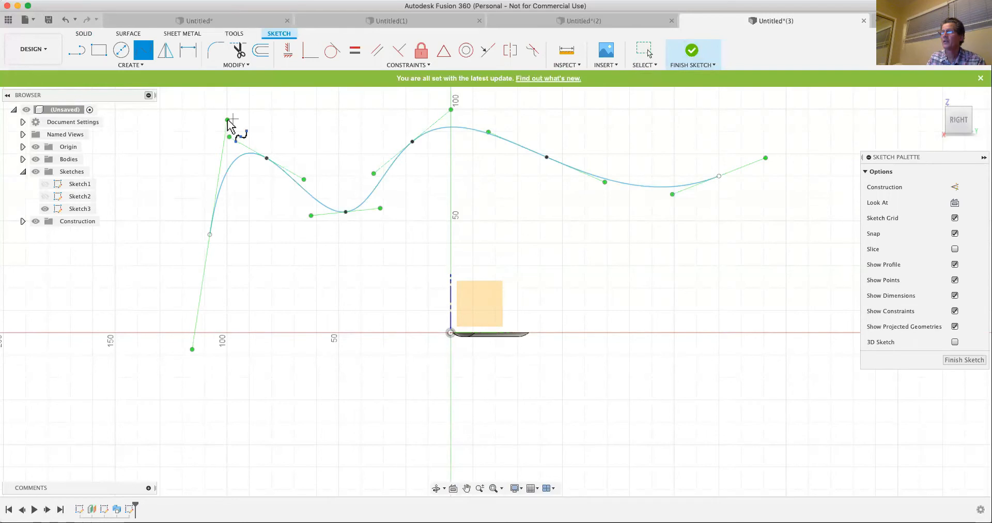
- Reshape the fit point spline by adjusting the tangent handles at its left end point and at the valley point
{"action": "key", "text": "Escape"}
{"action": "left_click_drag", "start_coordinate": [222, 121], "coordinate": [200, 126]}
{"action": "left_click", "coordinate": [347, 214]}
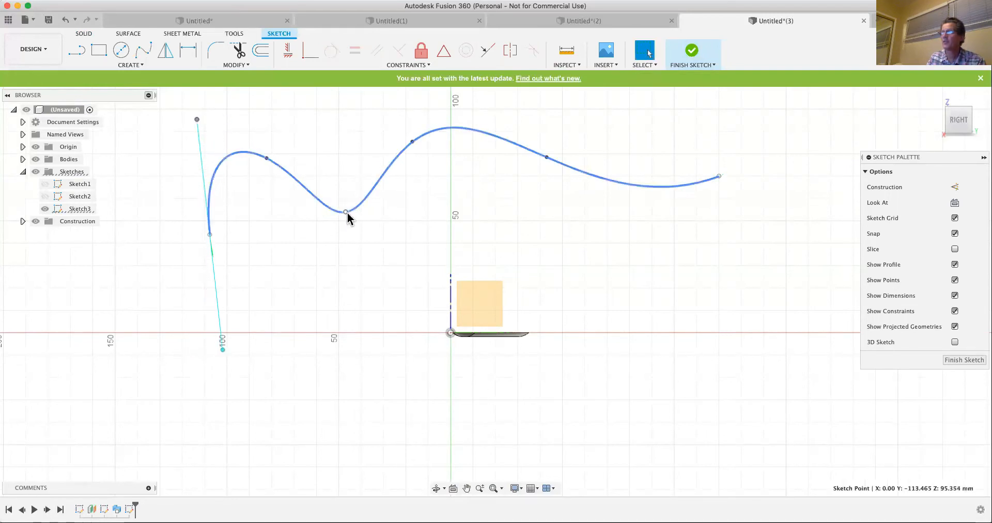
{"action": "left_click", "coordinate": [346, 212]}
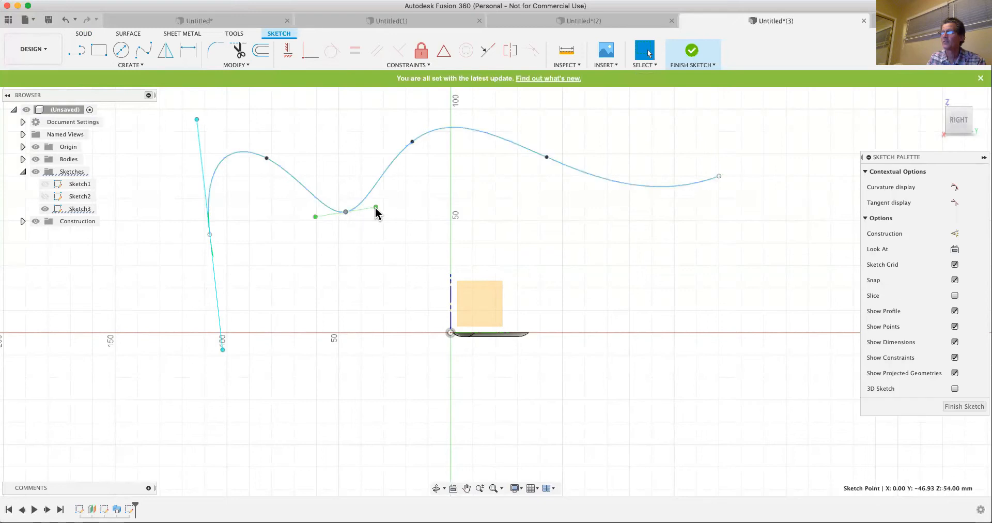
{"action": "left_click_drag", "start_coordinate": [375, 207], "coordinate": [373, 221]}
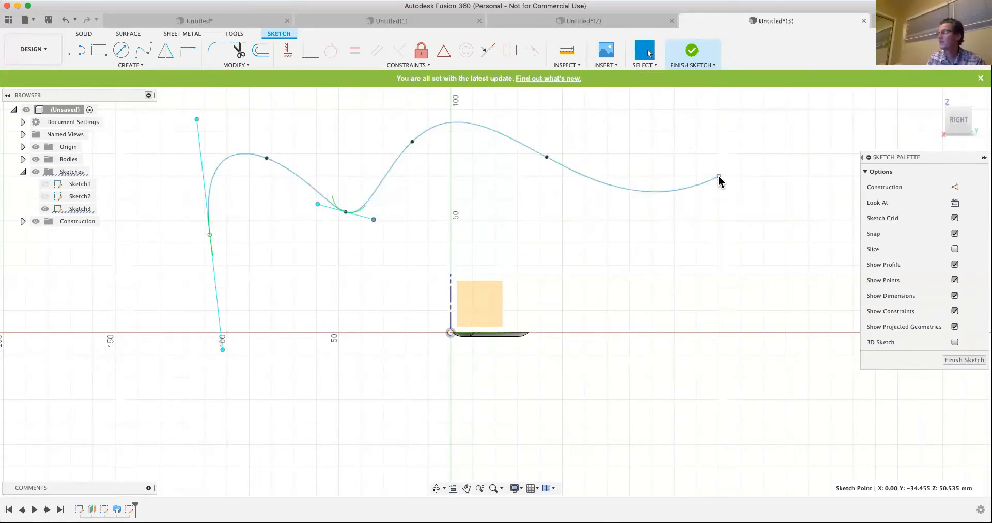
- Pull the spline's right end point inward and set the valley point's tangent handle to about Y -30, Z 50 mm
{"action": "mouse_move", "coordinate": [701, 177]}
{"action": "left_mouse_down"}
{"action": "mouse_move", "coordinate": [670, 189]}
{"action": "mouse_move", "coordinate": [589, 181]}
{"action": "left_mouse_up"}
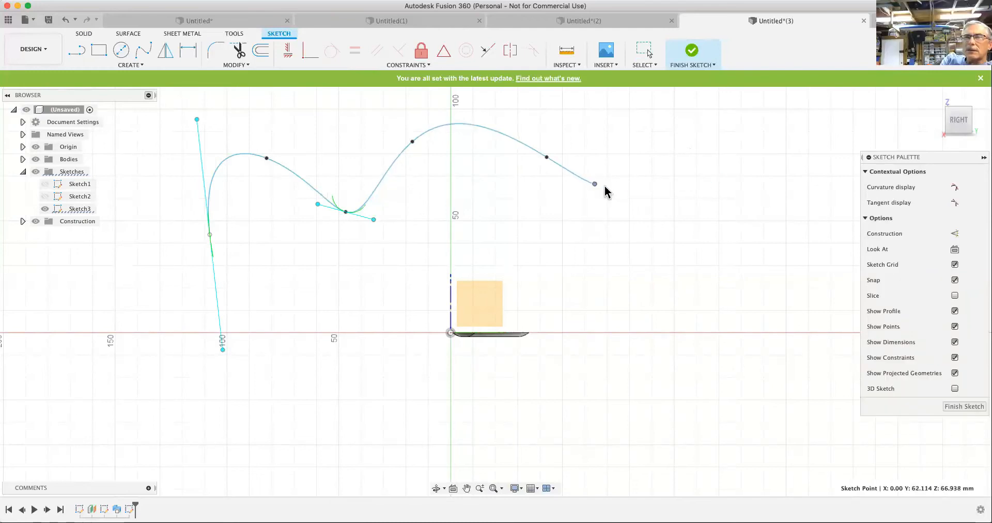
{"action": "mouse_move", "coordinate": [374, 219]}
{"action": "left_mouse_down"}
{"action": "mouse_move", "coordinate": [474, 244]}
{"action": "mouse_move", "coordinate": [471, 206]}
{"action": "mouse_move", "coordinate": [365, 219]}
{"action": "mouse_move", "coordinate": [377, 204]}
{"action": "mouse_move", "coordinate": [377, 223]}
{"action": "left_mouse_up"}
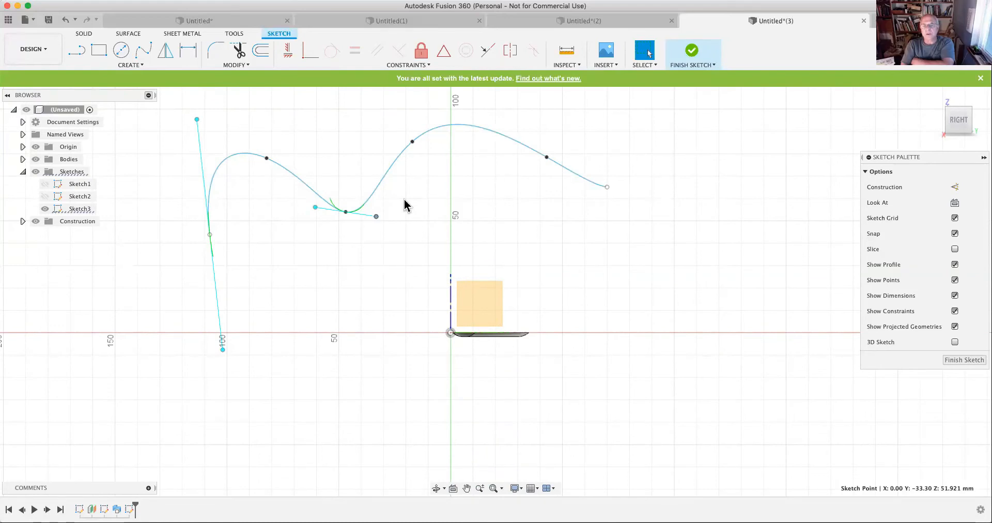
{"action": "left_click", "coordinate": [377, 218]}
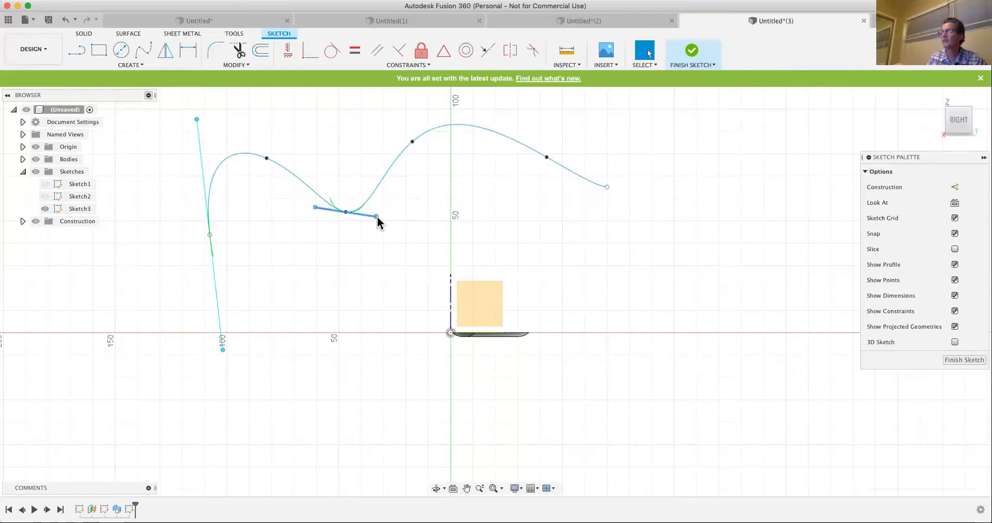
{"action": "mouse_move", "coordinate": [380, 217]}
{"action": "left_mouse_down"}
{"action": "mouse_move", "coordinate": [391, 202]}
{"action": "mouse_move", "coordinate": [431, 201]}
{"action": "mouse_move", "coordinate": [367, 211]}
{"action": "mouse_move", "coordinate": [382, 221]}
{"action": "left_mouse_up"}
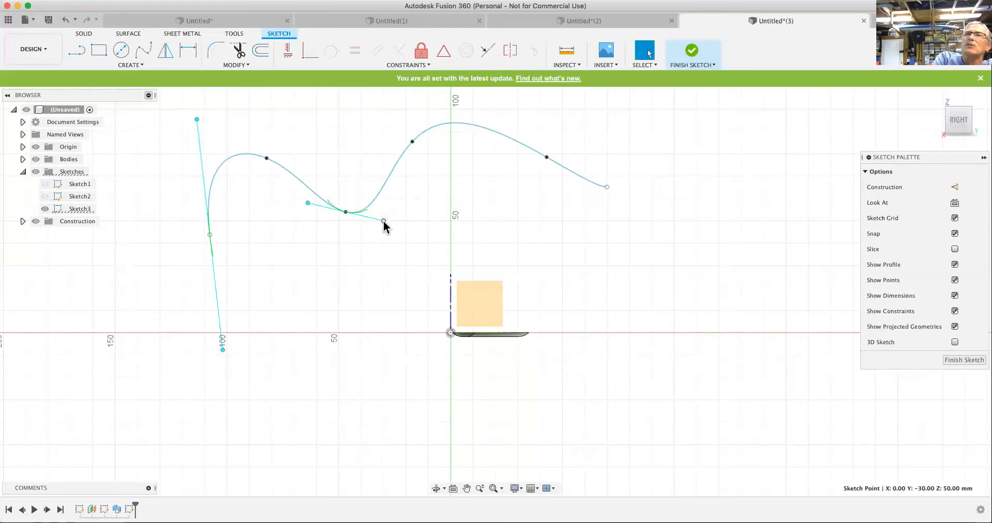
- Try Move/Copy on the tangent handle point, and raise the spline's valley fit point slightly
{"action": "key", "text": "m"}
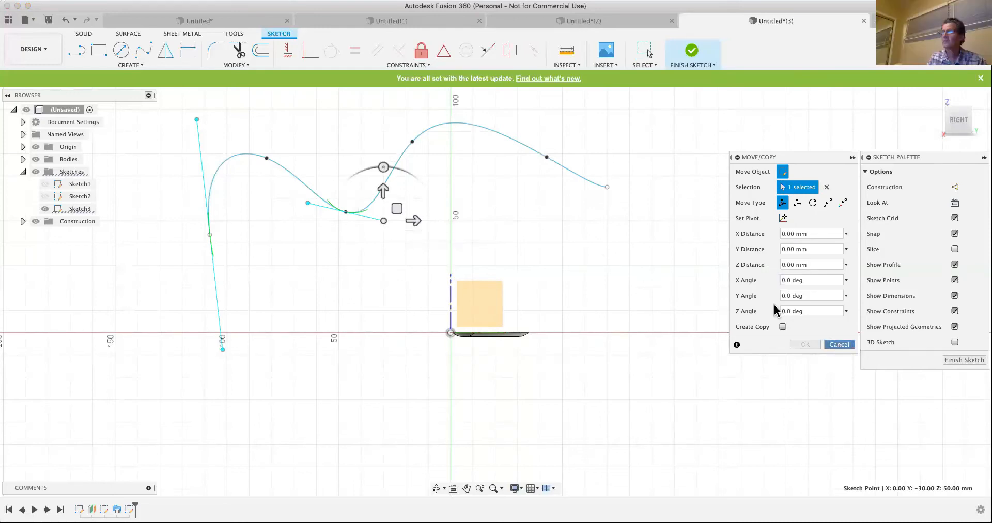
{"action": "key", "text": "Escape"}
{"action": "left_click", "coordinate": [209, 164]}
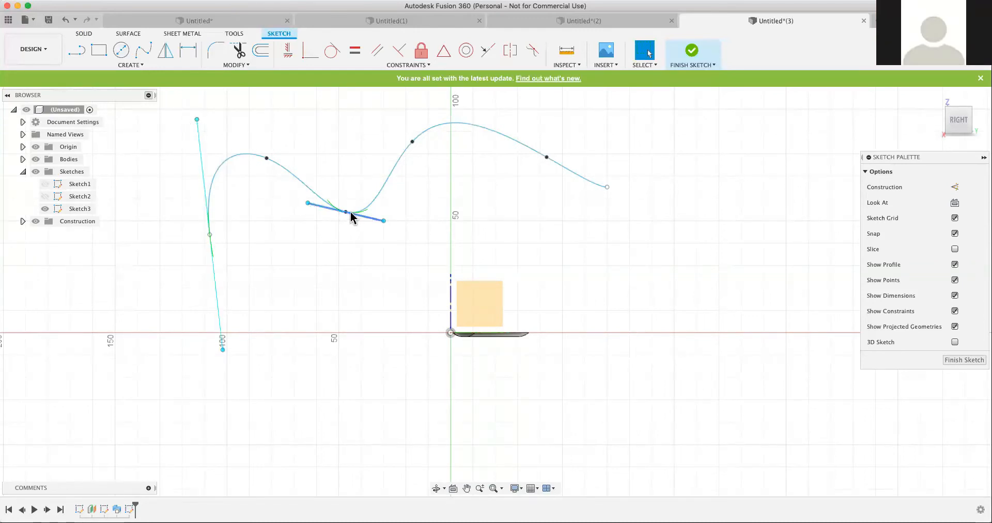
{"action": "left_click_drag", "start_coordinate": [347, 216], "coordinate": [350, 203]}
{"action": "left_click", "coordinate": [348, 253]}
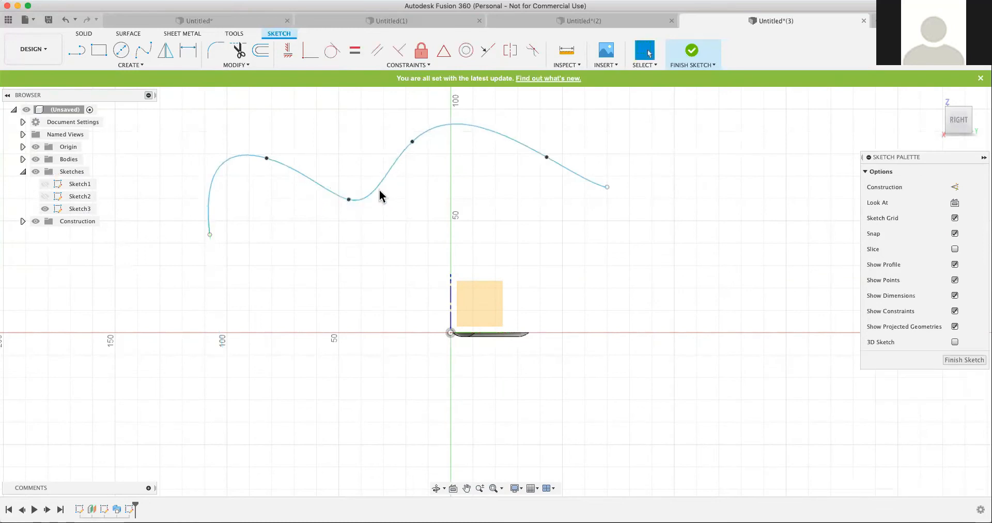
- Try to offset the spline by about 28 mm below and about 5 mm above the curve
{"action": "left_click", "coordinate": [381, 186]}
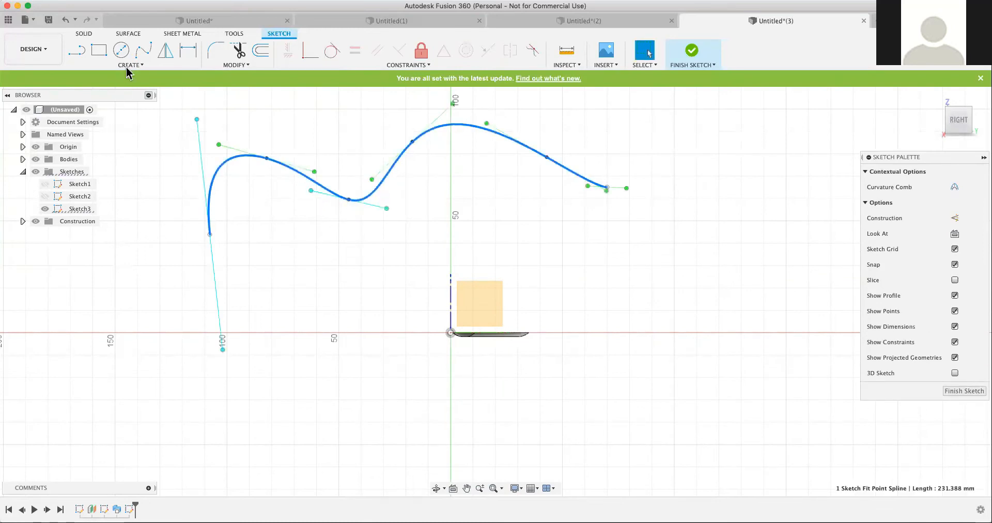
{"action": "left_click", "coordinate": [262, 55]}
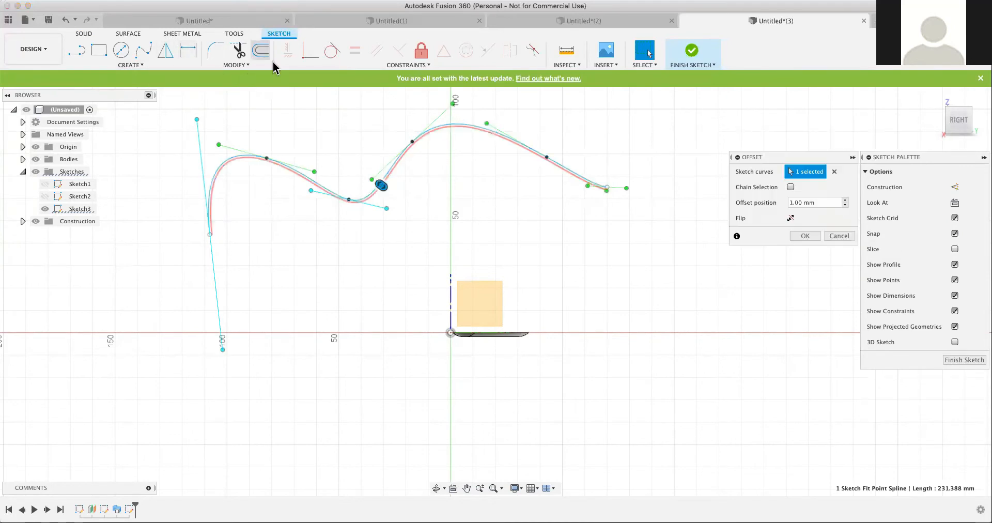
{"action": "left_click_drag", "start_coordinate": [382, 185], "coordinate": [412, 251]}
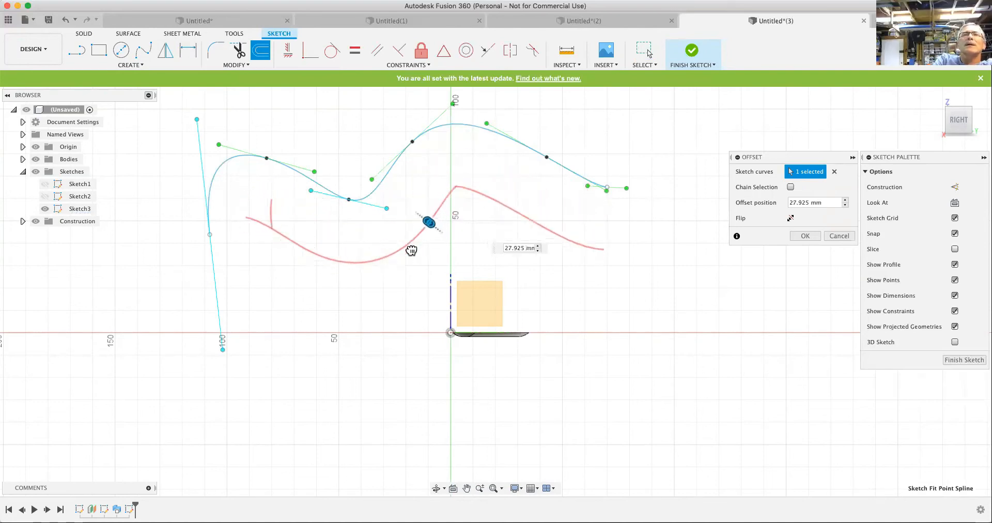
{"action": "left_click_drag", "start_coordinate": [413, 252], "coordinate": [369, 190]}
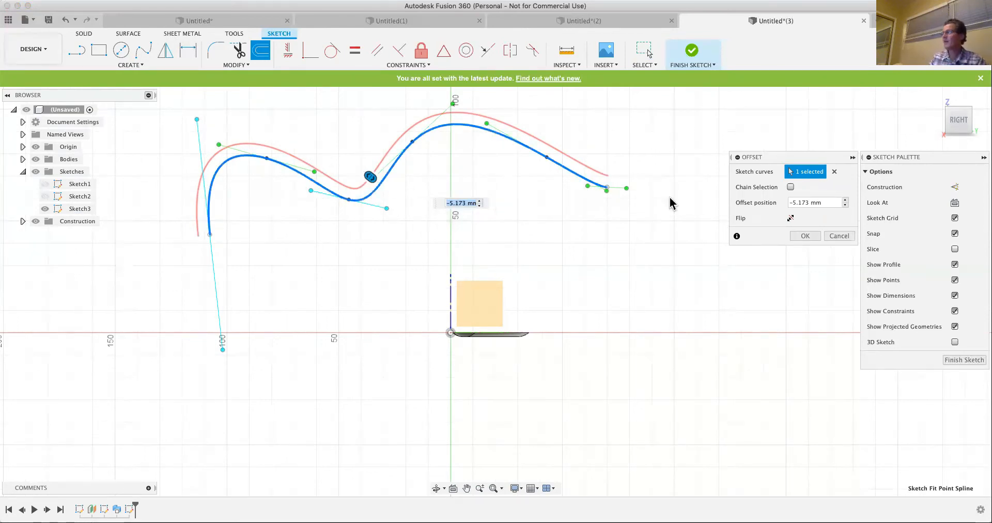
{"action": "left_click", "coordinate": [849, 237]}
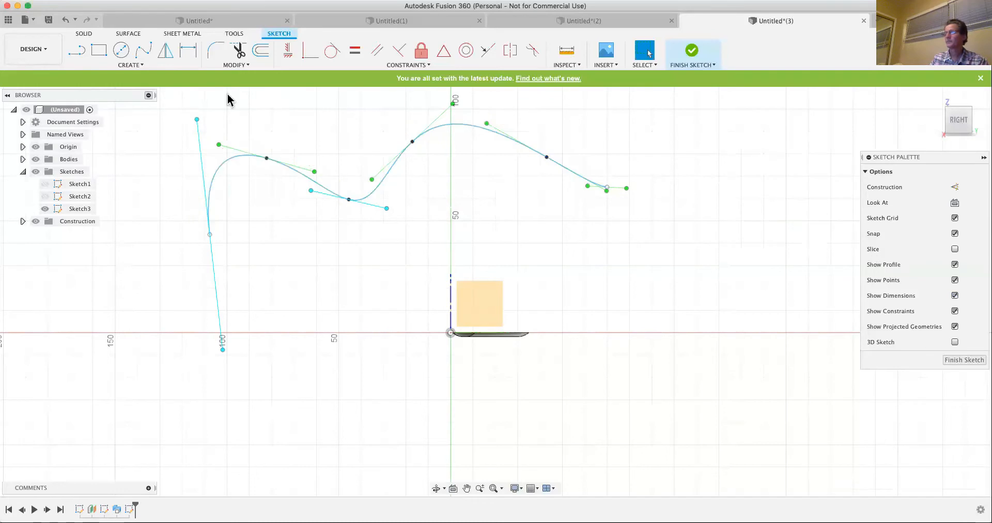
- Undo the spline edits, the fit point spline and the creation of its sketch
{"action": "left_click", "coordinate": [65, 20]}
{"action": "left_click", "coordinate": [65, 21]}
{"action": "left_click", "coordinate": [65, 21]}
{"action": "left_click", "coordinate": [65, 20]}
{"action": "left_click", "coordinate": [65, 20]}
{"action": "left_click", "coordinate": [66, 21]}
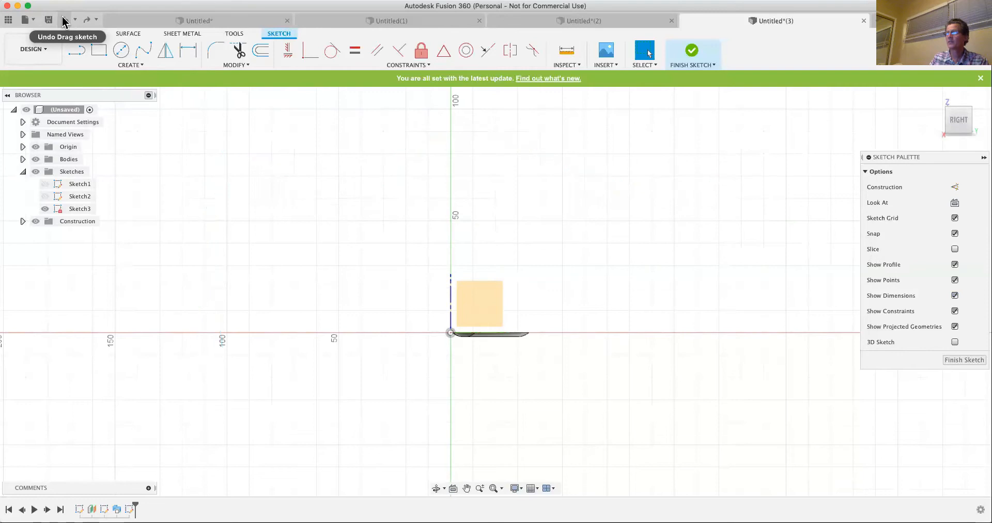
{"action": "left_click", "coordinate": [65, 20]}
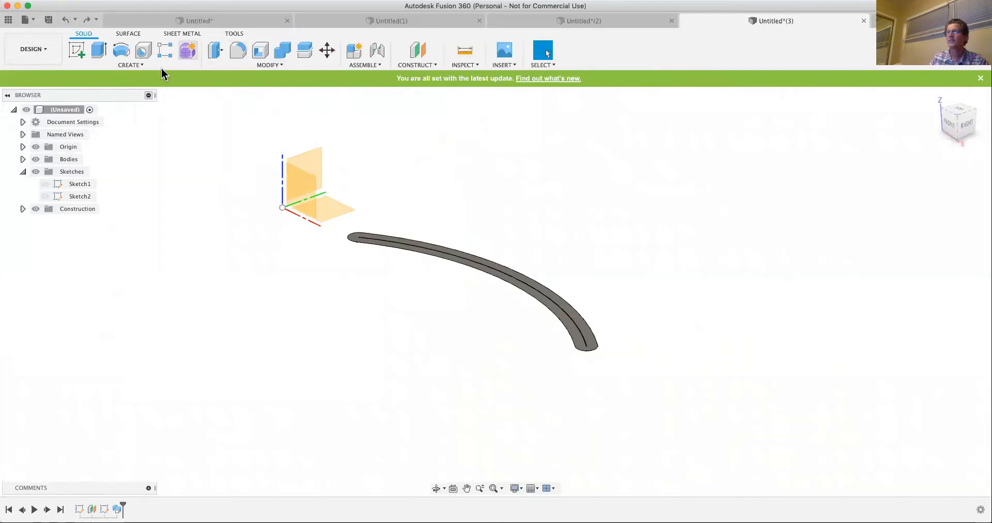
- Start a new sketch on the YZ origin plane and draw a six-point control point spline with zigzagging points above the horizontal axis
{"action": "left_click", "coordinate": [78, 50]}
{"action": "left_click", "coordinate": [307, 161]}
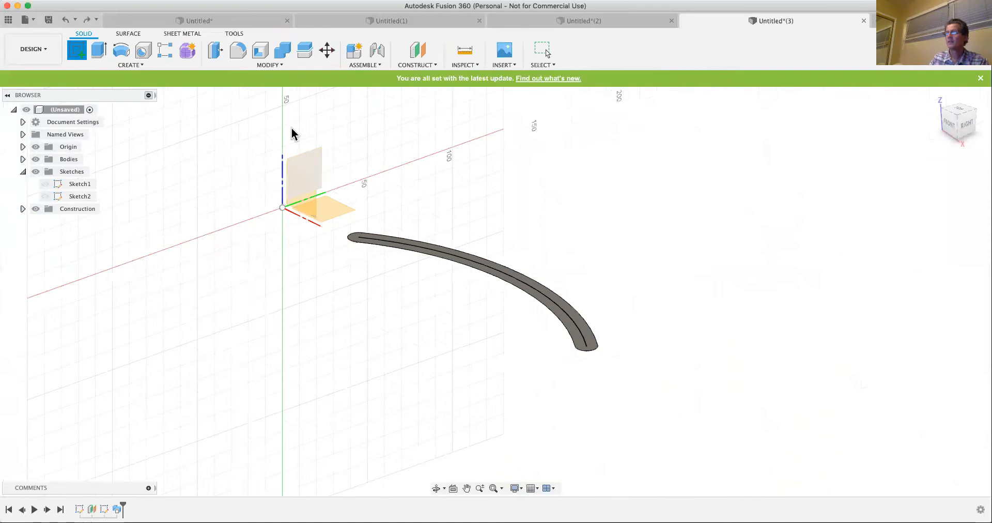
{"action": "left_click", "coordinate": [136, 65]}
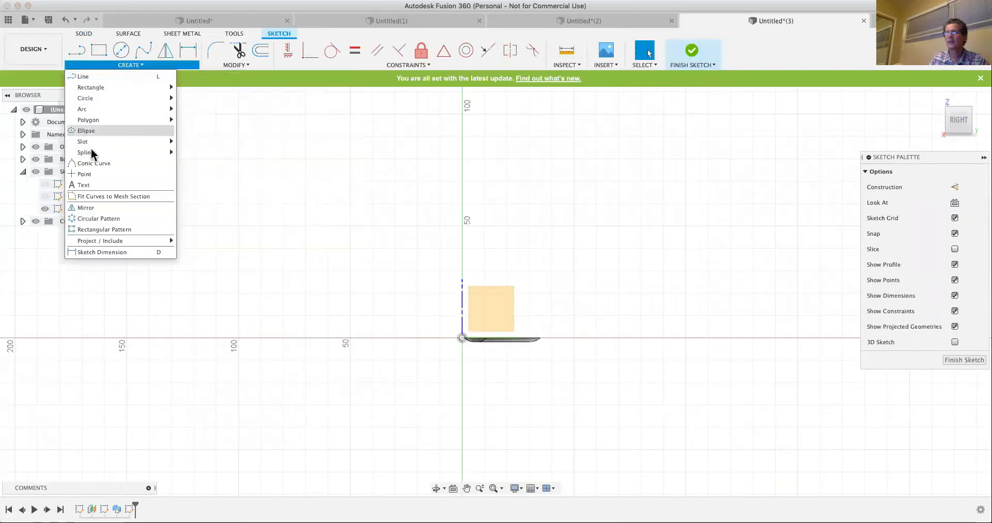
{"action": "mouse_move", "coordinate": [93, 153]}
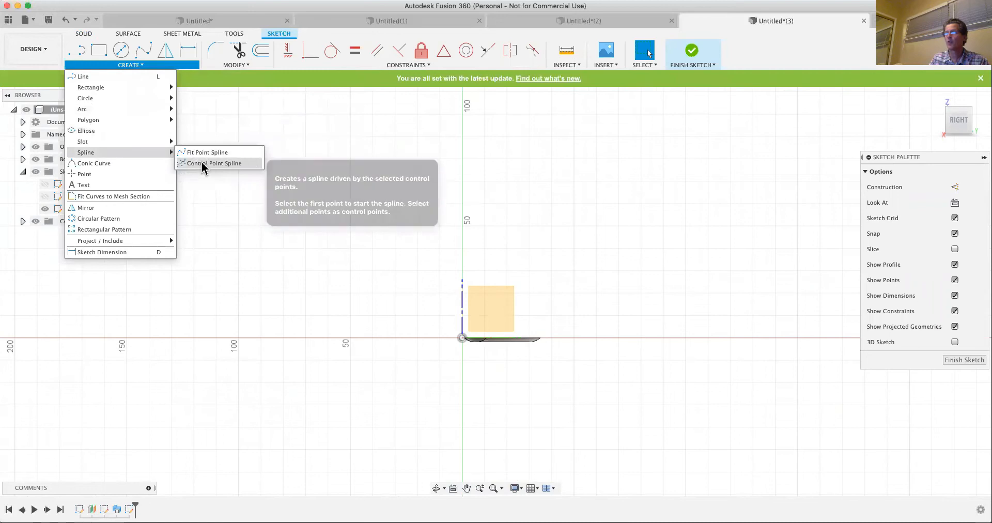
{"action": "left_click", "coordinate": [202, 162]}
{"action": "left_click", "coordinate": [322, 226]}
{"action": "left_click", "coordinate": [431, 169]}
{"action": "left_click", "coordinate": [531, 197]}
{"action": "left_click", "coordinate": [583, 154]}
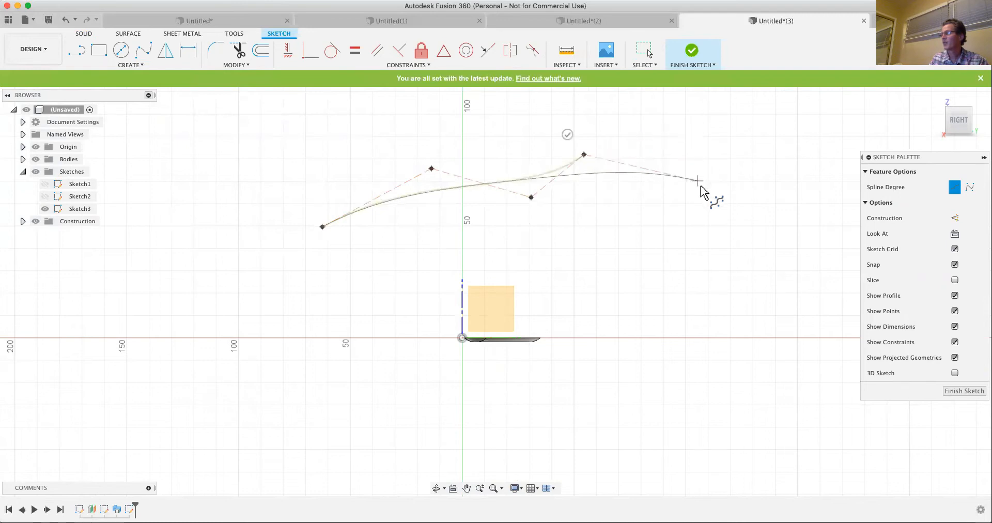
{"action": "left_click", "coordinate": [709, 203]}
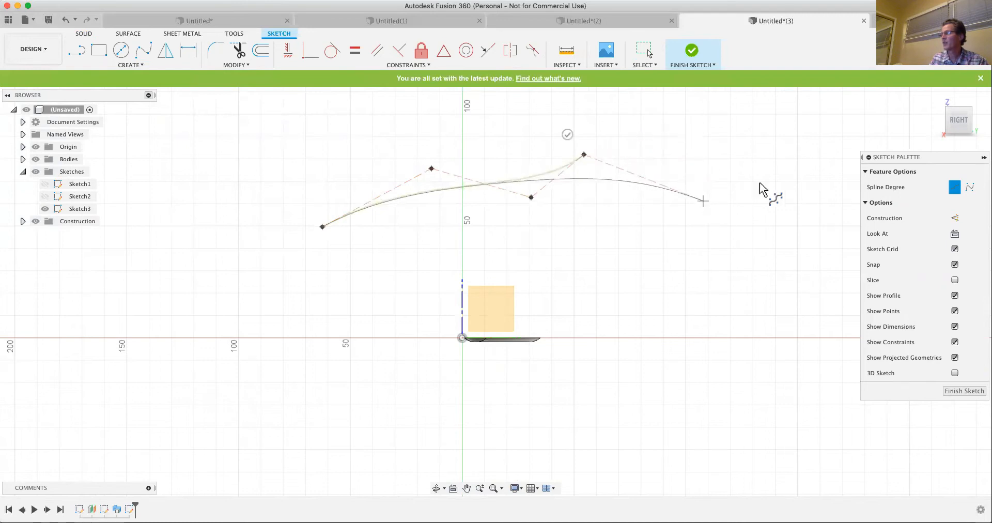
{"action": "double_click", "coordinate": [800, 167]}
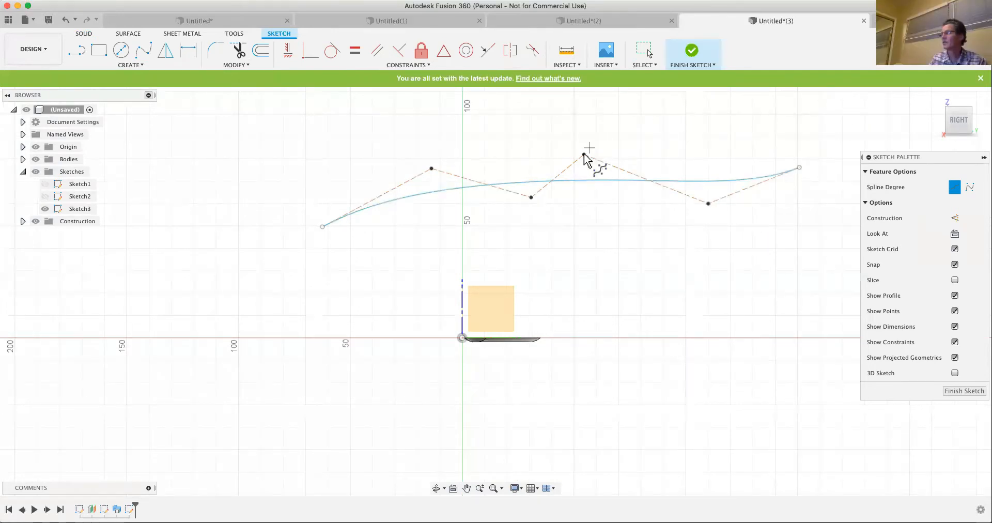
- Move the spline's fourth control point up to about Z 98 mm and its third down to about Y 17, Z 43 mm
{"action": "left_click", "coordinate": [603, 139]}
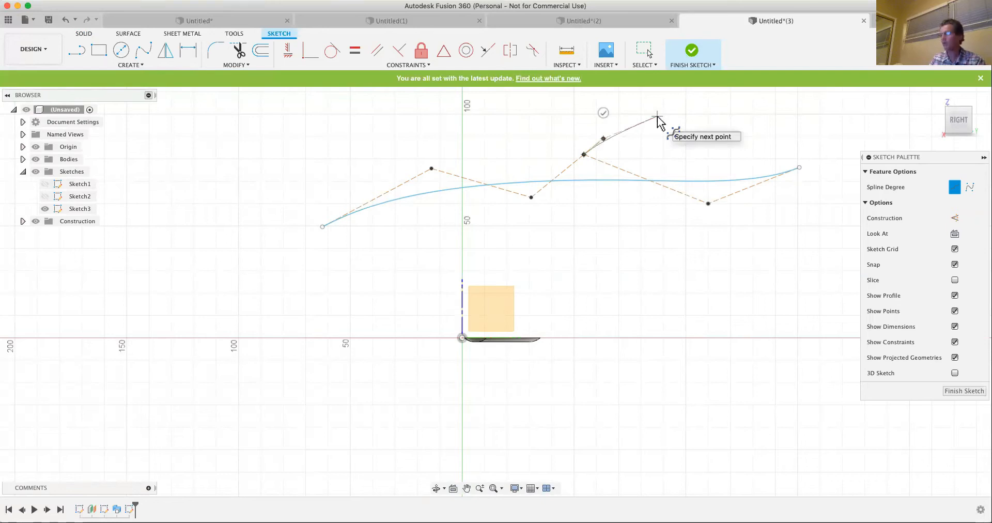
{"action": "key", "text": "Escape"}
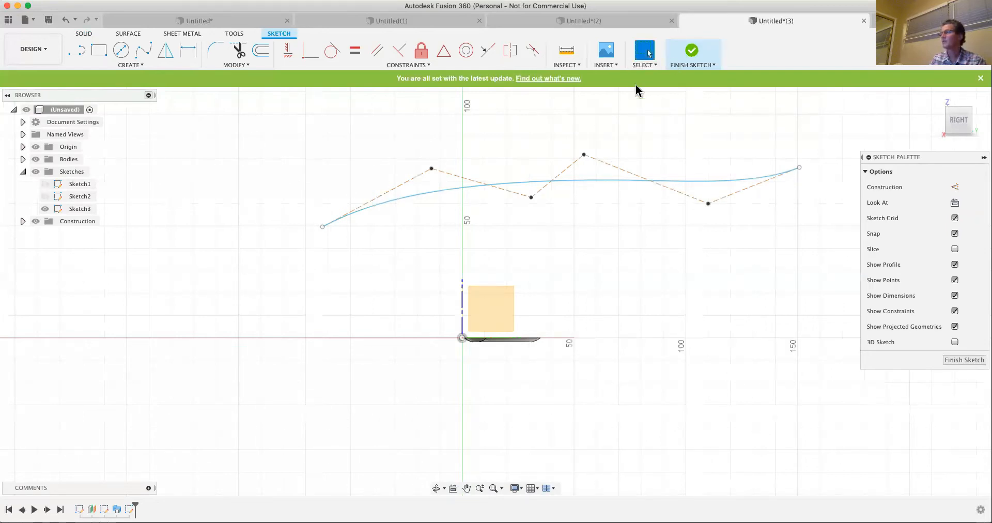
{"action": "left_click_drag", "start_coordinate": [584, 154], "coordinate": [583, 119]}
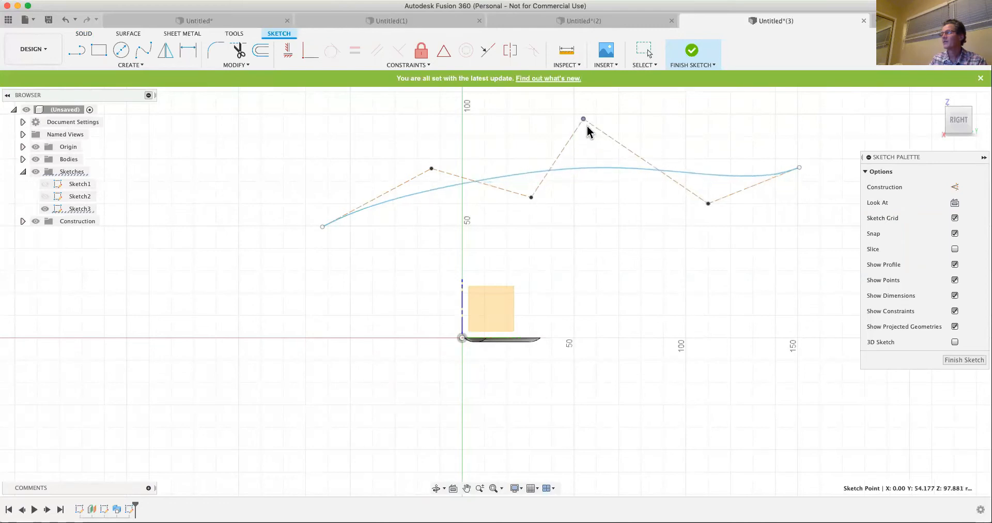
{"action": "left_click_drag", "start_coordinate": [531, 197], "coordinate": [500, 241]}
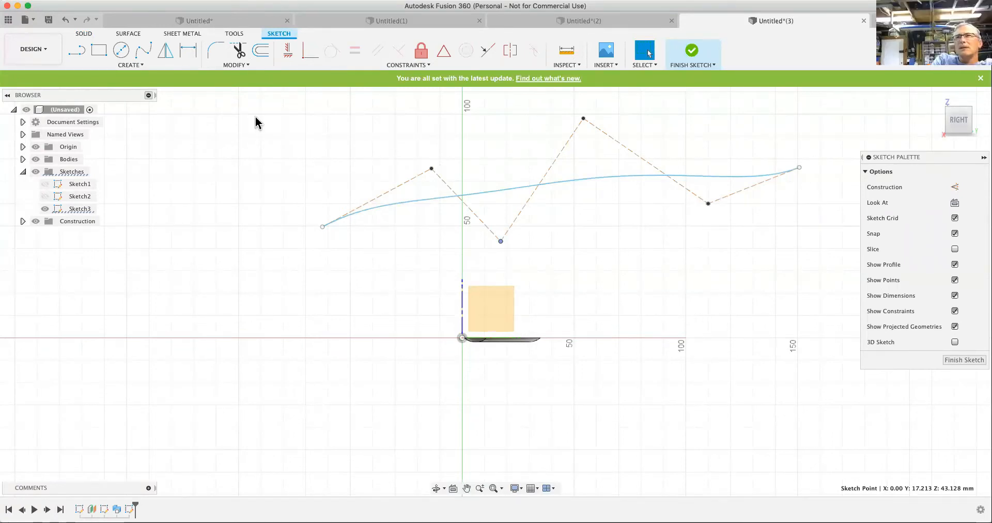
- Draw a conic curve above the control point spline's left end, placing its vertex below and to the right of the curve
{"action": "left_click", "coordinate": [130, 66]}
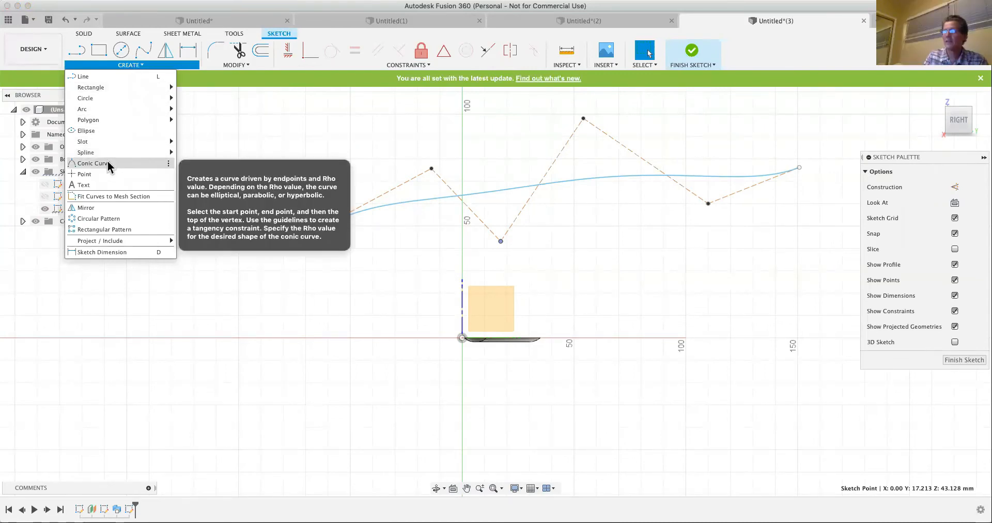
{"action": "mouse_move", "coordinate": [107, 147]}
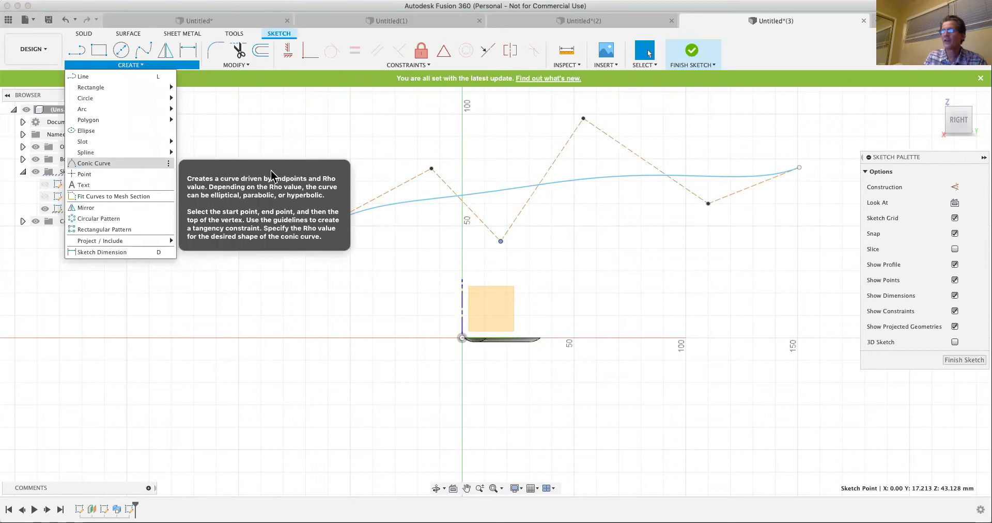
{"action": "left_click", "coordinate": [158, 164]}
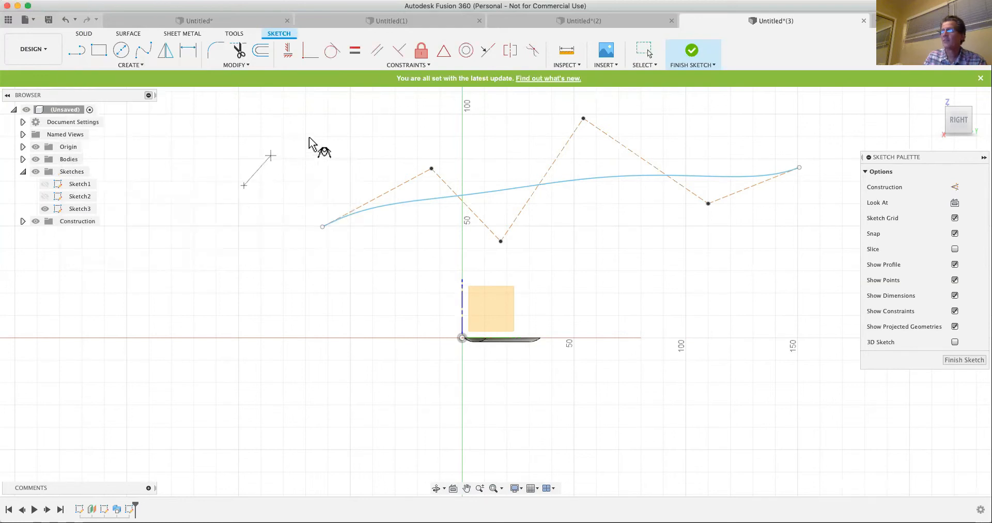
{"action": "left_click", "coordinate": [328, 137]}
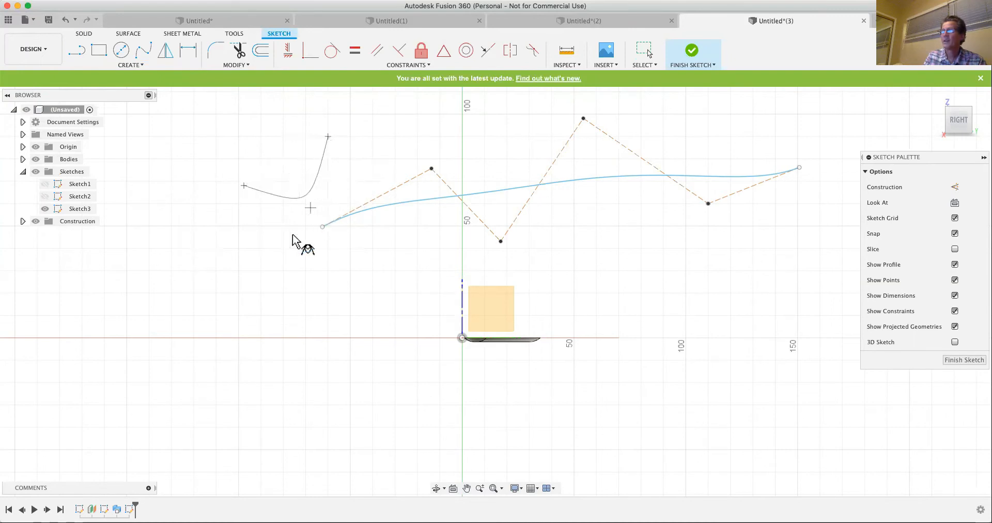
{"action": "left_click", "coordinate": [334, 197]}
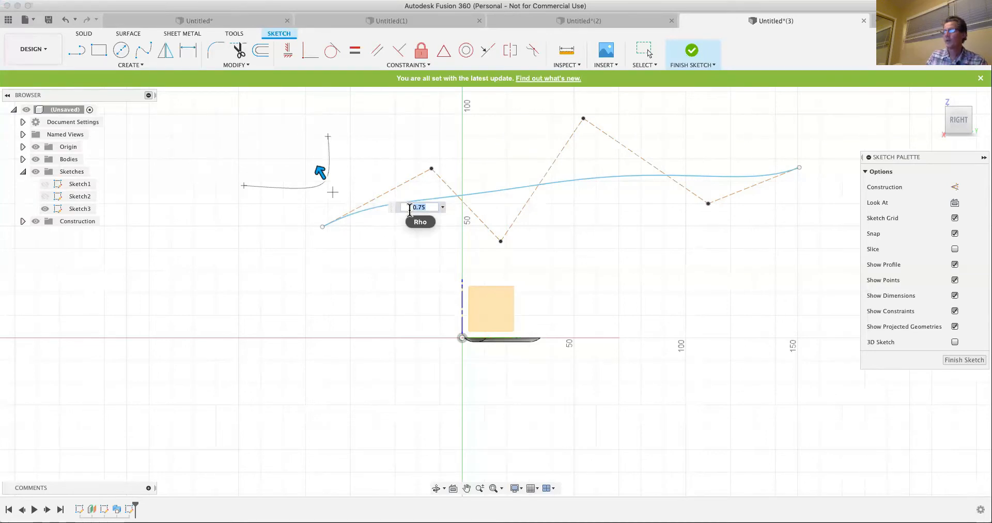
- Try a Rho value of 0.414 for the conic curve, and finish it with a Rho of 0.9
{"action": "type", "text": ".414"}
{"action": "key", "text": "Return"}
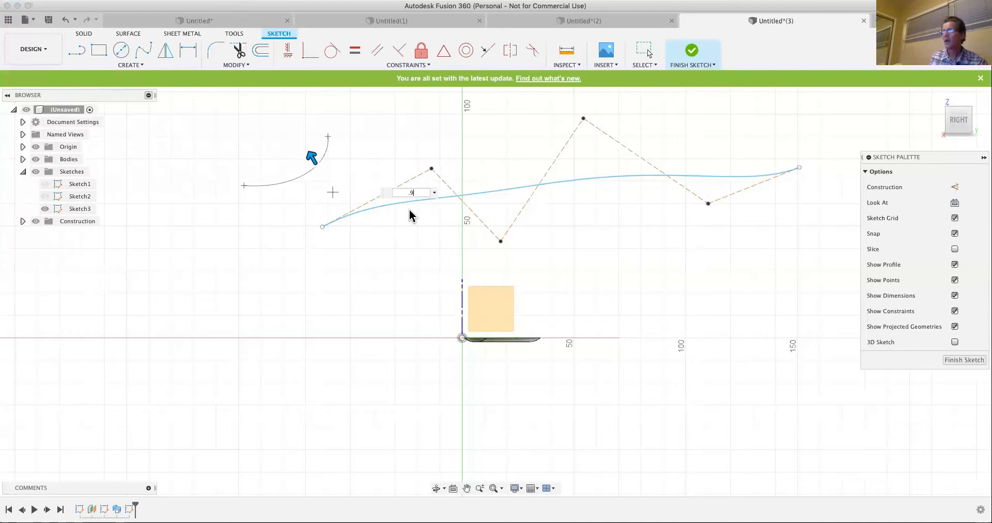
{"action": "type", "text": ".9"}
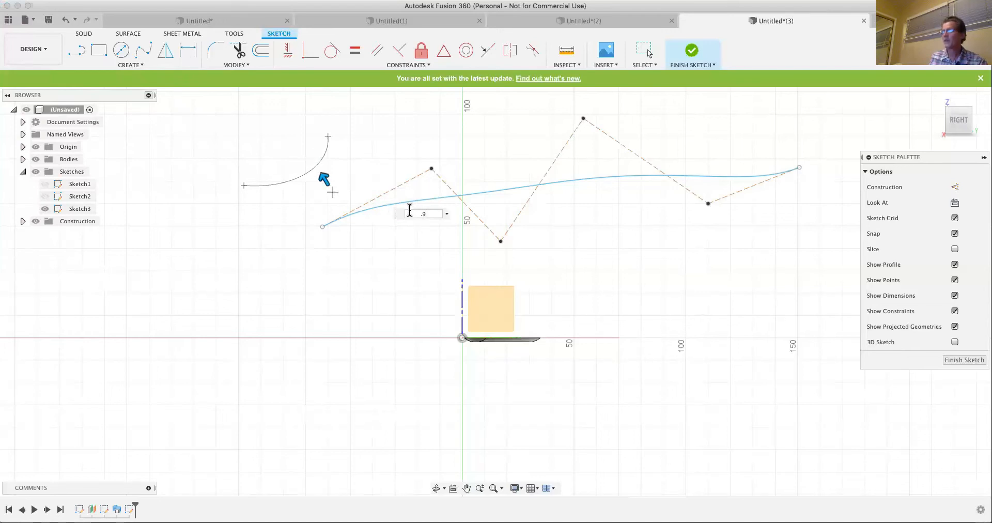
{"action": "key", "text": "Return"}
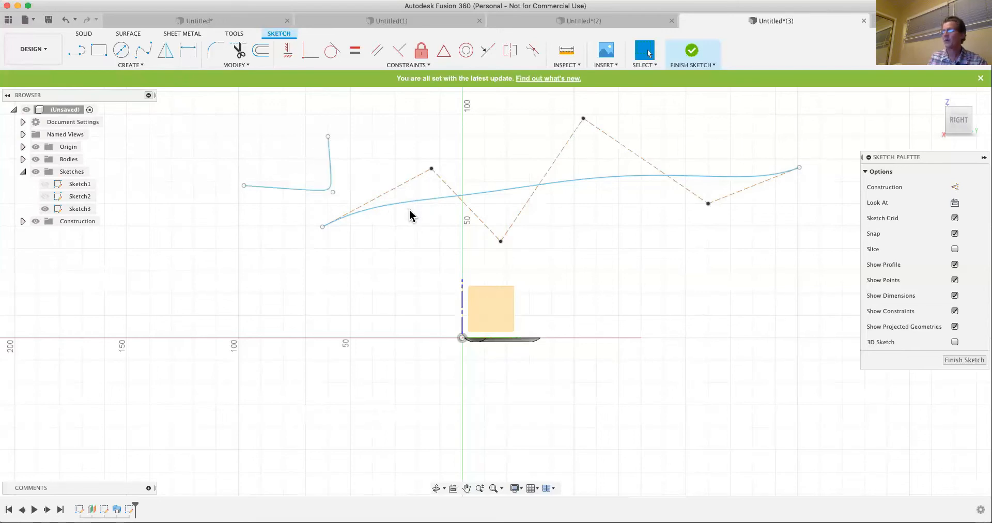
- Set the conic curve's Rho to 0.1 and shift the whole curve slightly toward the vertical axis
{"action": "double_click", "coordinate": [332, 185]}
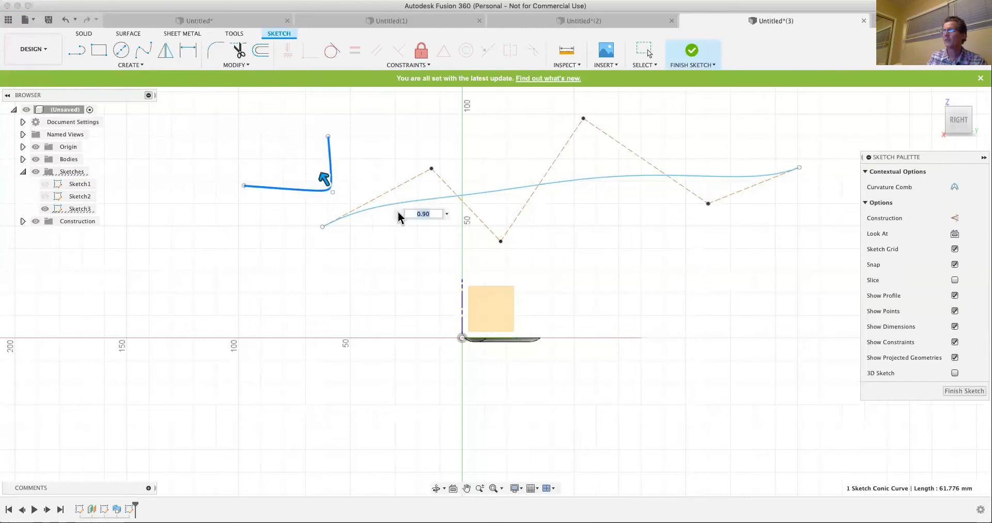
{"action": "type", "text": ".1"}
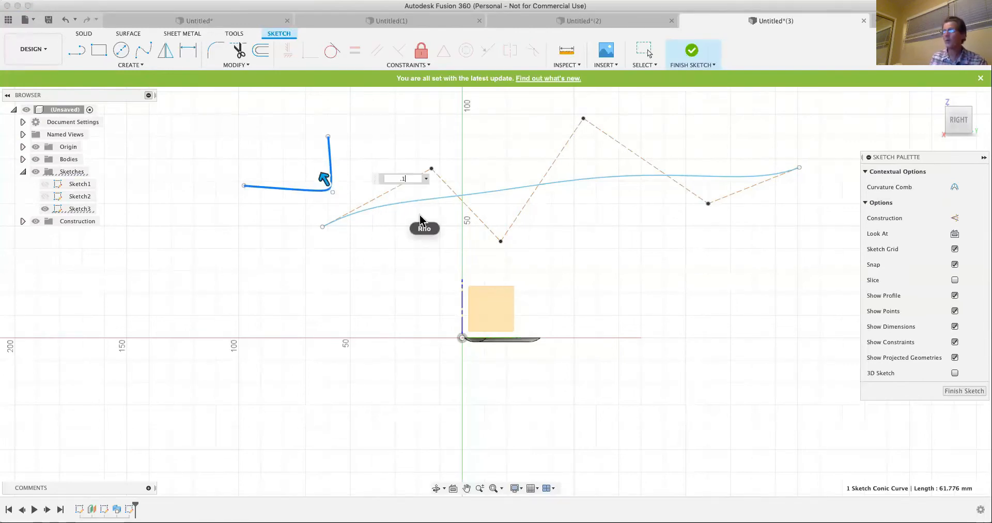
{"action": "key", "text": "Return"}
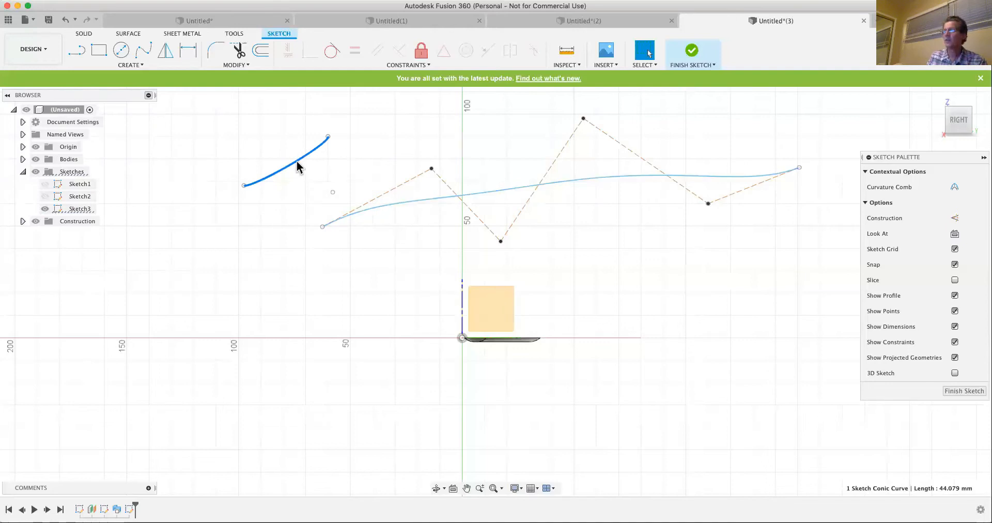
{"action": "mouse_move", "coordinate": [297, 162]}
{"action": "left_mouse_down"}
{"action": "mouse_move", "coordinate": [312, 169]}
{"action": "mouse_move", "coordinate": [309, 159]}
{"action": "left_mouse_up"}
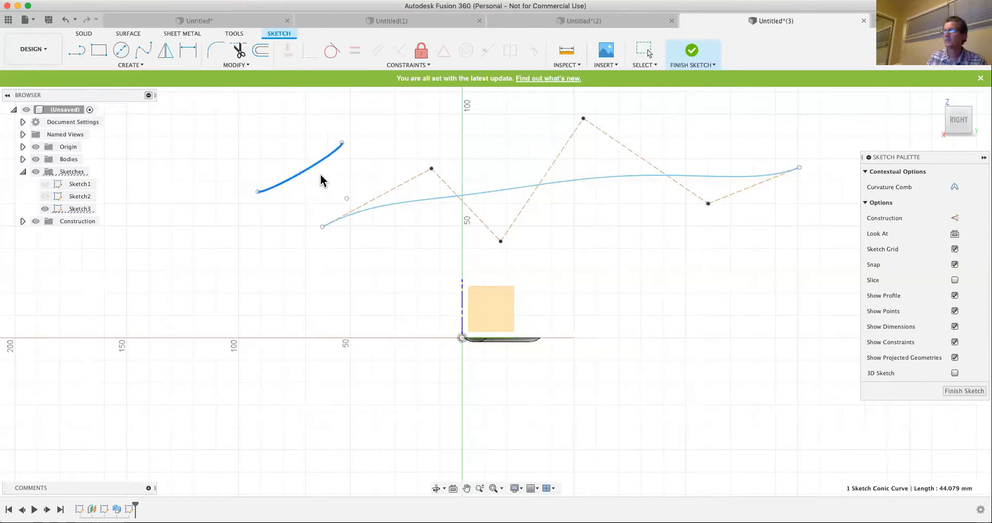
- Move the conic curve's vertex point by an X distance of 10 mm
{"action": "left_click", "coordinate": [346, 198]}
{"action": "key", "text": "m"}
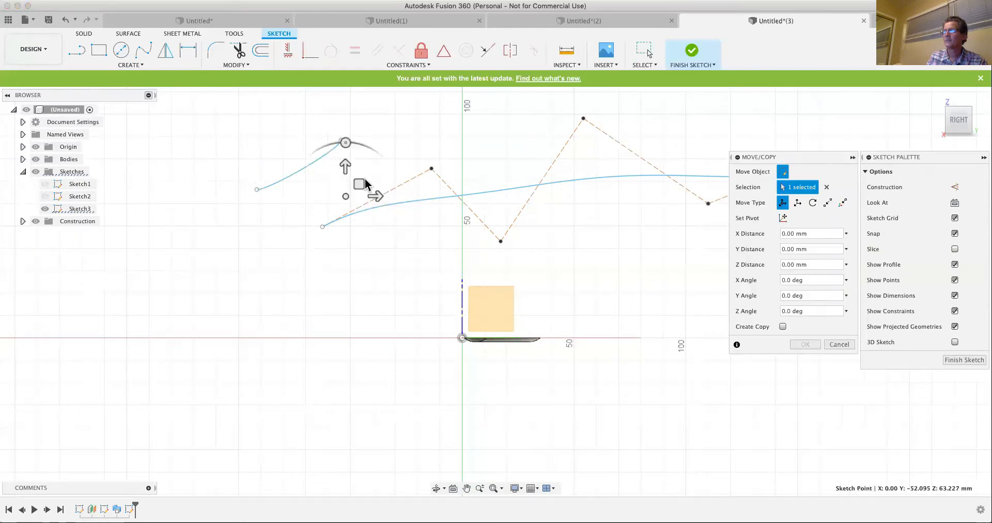
{"action": "left_click_drag", "start_coordinate": [377, 197], "coordinate": [394, 196]}
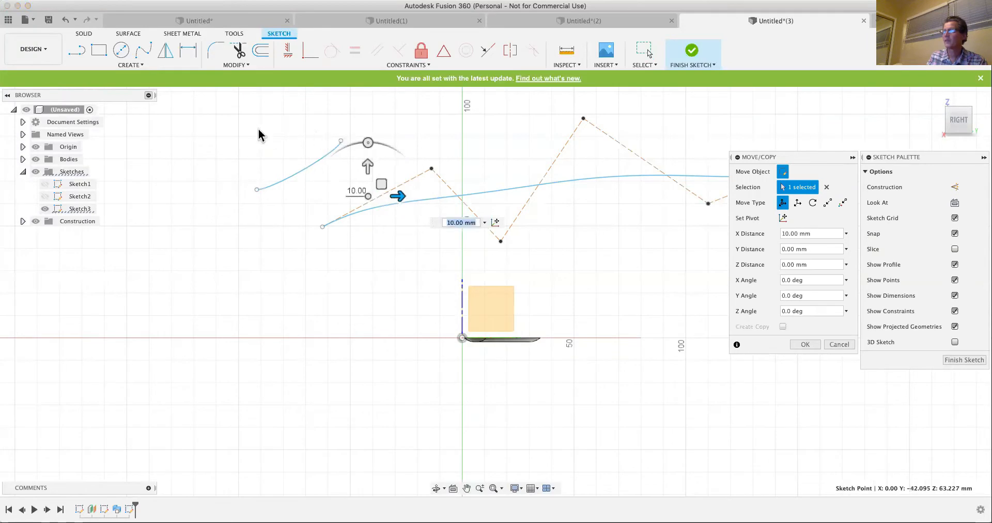
- Place the sketch text "Cats everywhere" below the conic curve with a height of 10 mm
{"action": "left_click", "coordinate": [134, 65]}
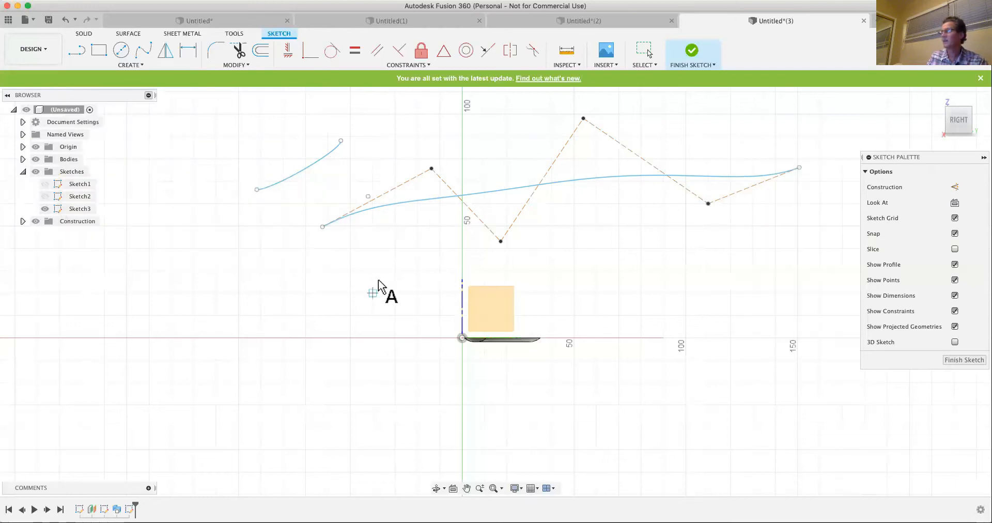
{"action": "left_click", "coordinate": [252, 281]}
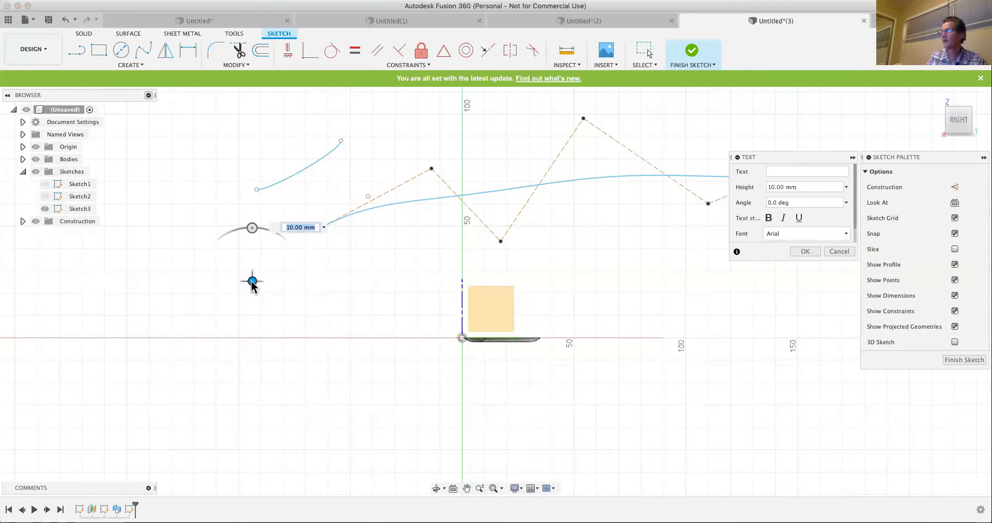
{"action": "left_click", "coordinate": [774, 171]}
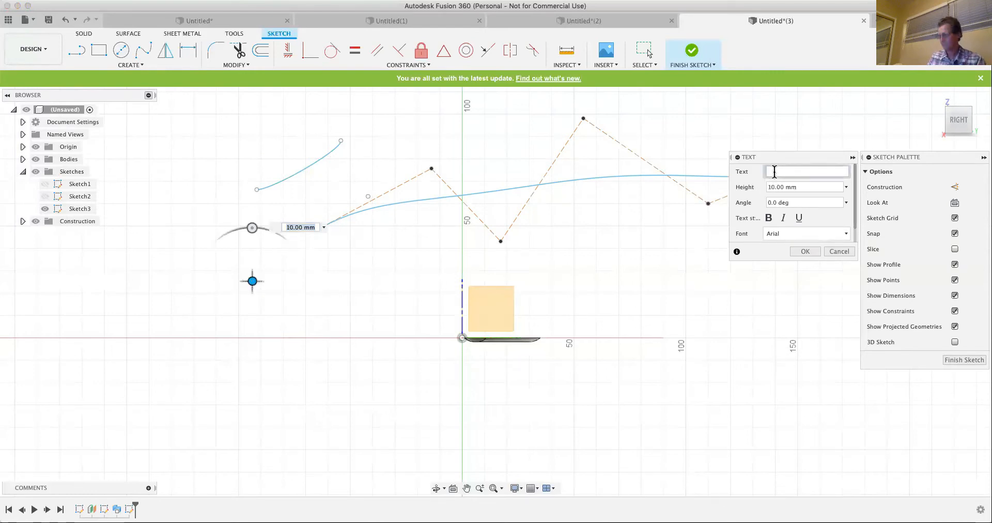
{"action": "type", "text": "Cats "}
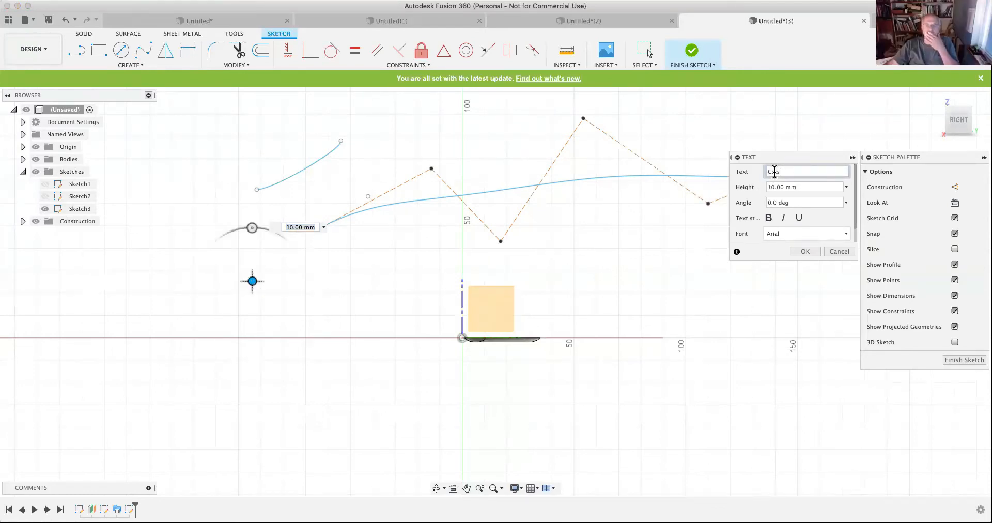
{"action": "type", "text": "everywhere"}
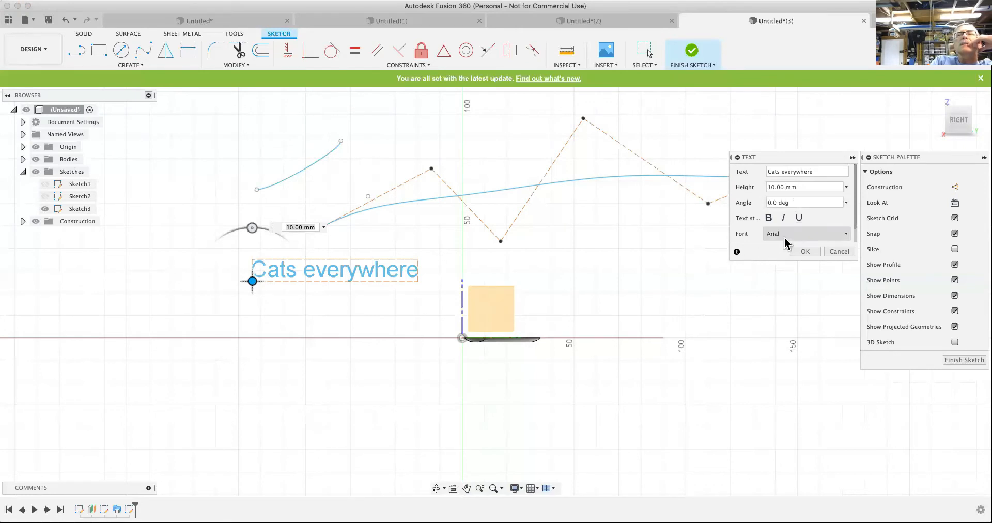
{"action": "mouse_move", "coordinate": [855, 213]}
{"action": "left_mouse_down"}
{"action": "mouse_move", "coordinate": [855, 229]}
{"action": "mouse_move", "coordinate": [853, 202]}
{"action": "left_mouse_up"}
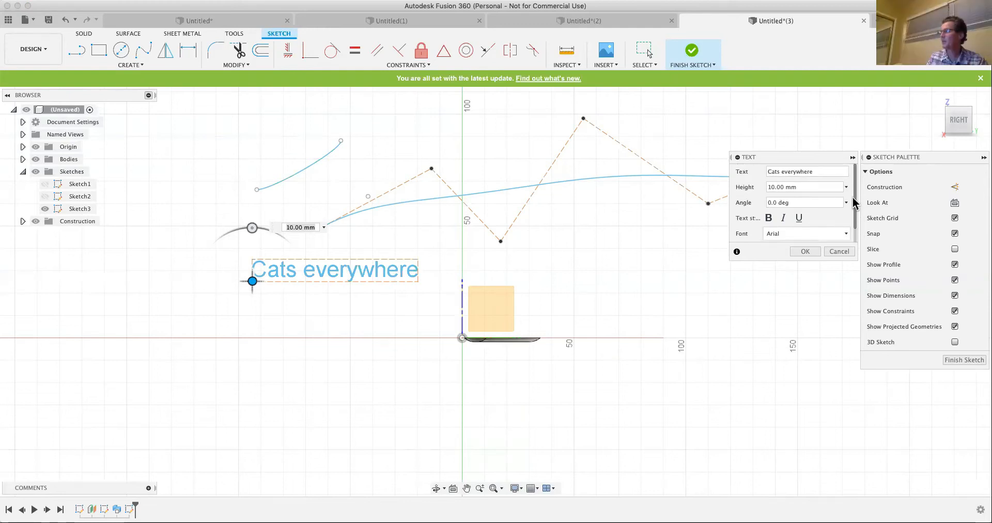
- Try the italic, bold and underline styles on the text and set its font to Chalkboard
{"action": "left_click", "coordinate": [784, 219]}
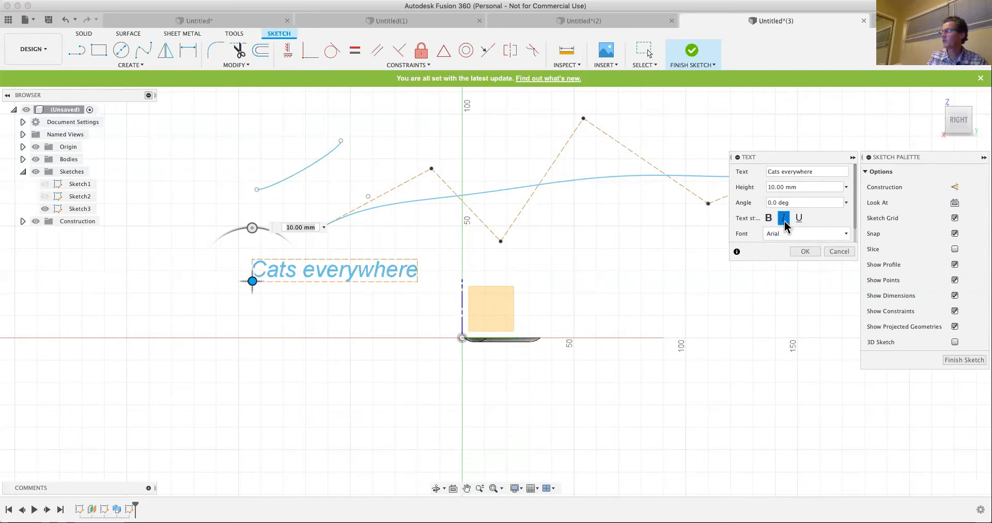
{"action": "left_click", "coordinate": [784, 219]}
{"action": "left_click", "coordinate": [788, 234]}
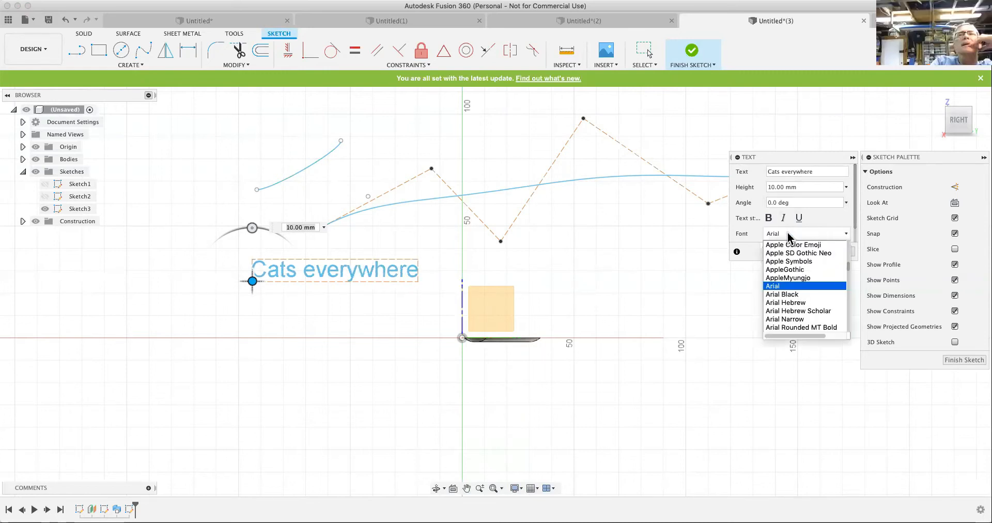
{"action": "scroll", "coordinate": [795, 291], "scroll_direction": "down", "scroll_amount": 5}
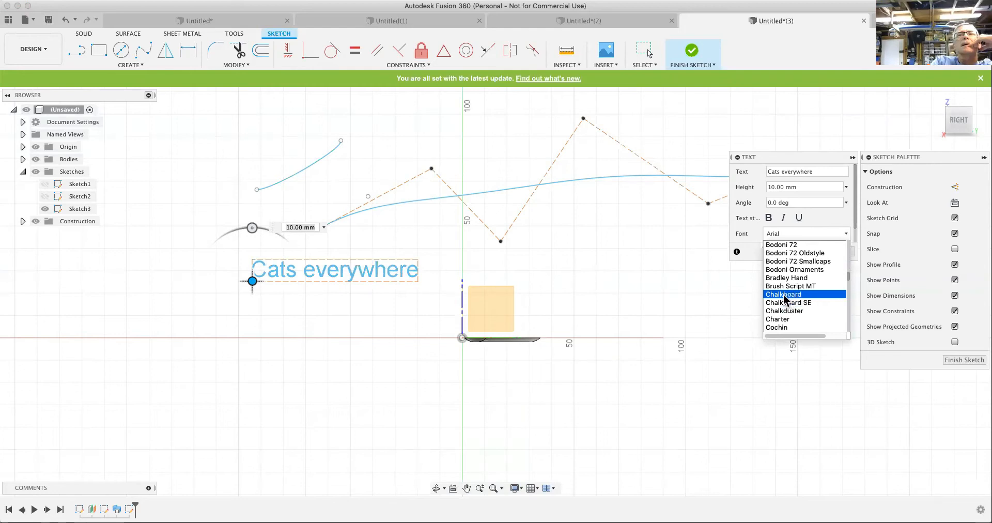
{"action": "left_click", "coordinate": [783, 293]}
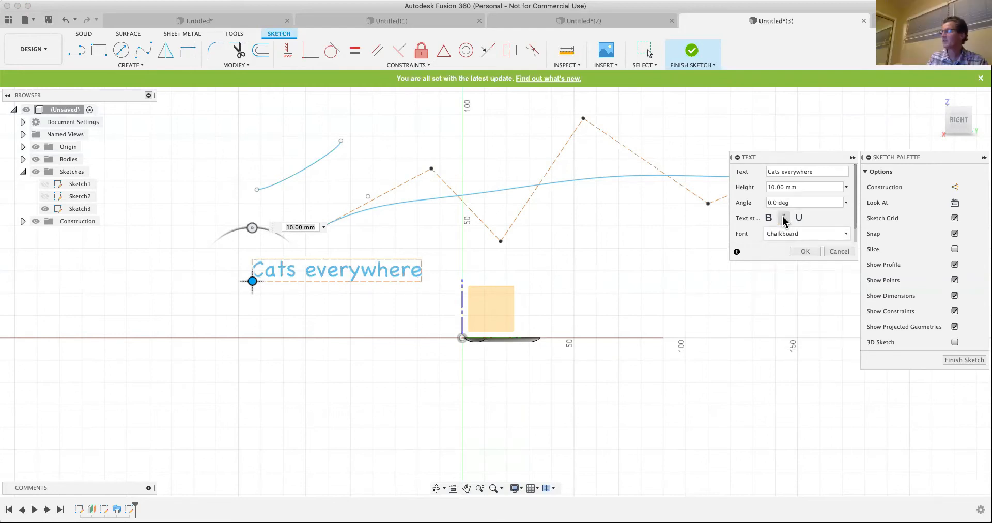
{"action": "left_click", "coordinate": [769, 218]}
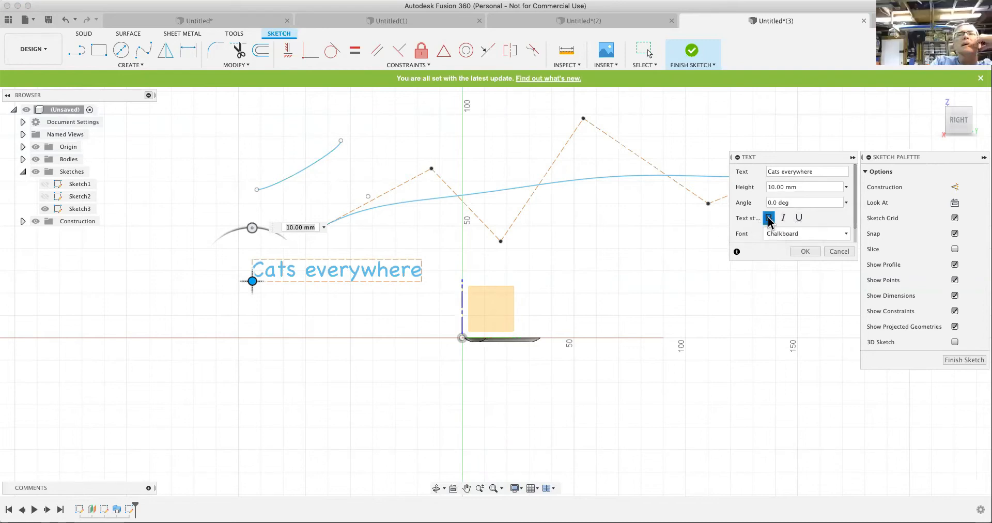
{"action": "left_click", "coordinate": [799, 218]}
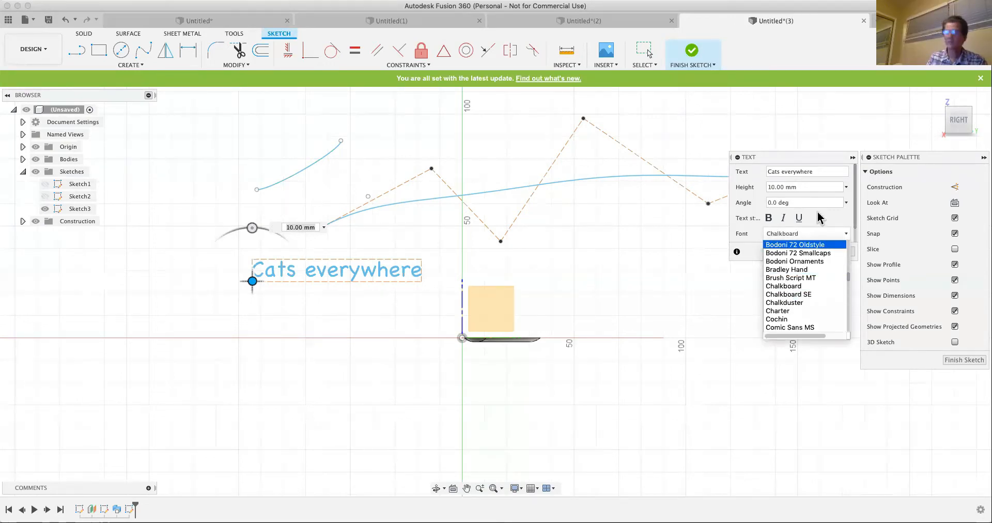
{"action": "left_click", "coordinate": [850, 212]}
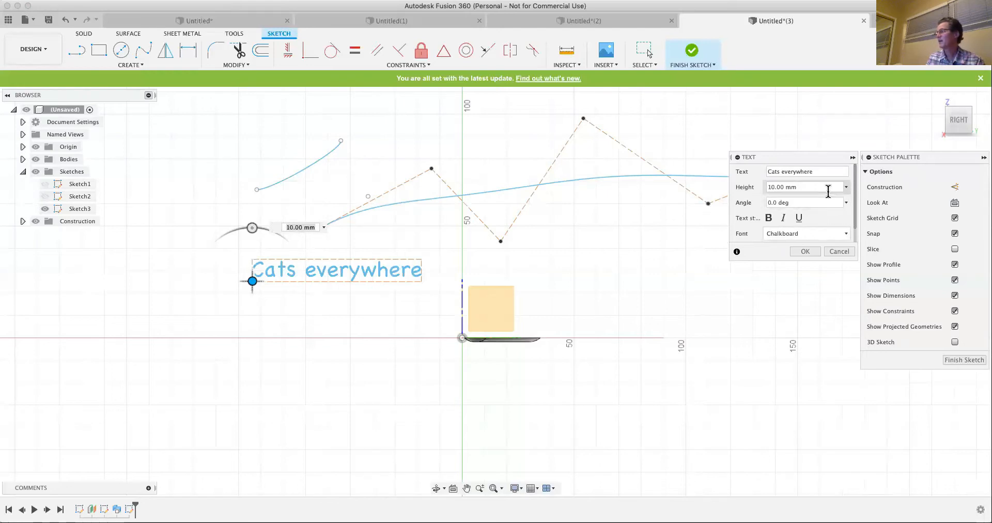
- Set the text's angle to 45 degrees
{"action": "left_click", "coordinate": [846, 203]}
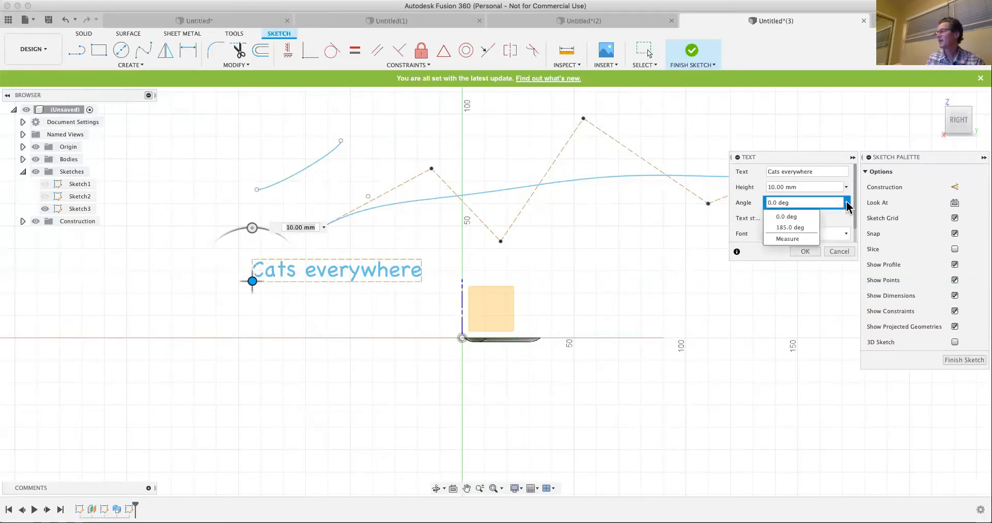
{"action": "left_click", "coordinate": [801, 204]}
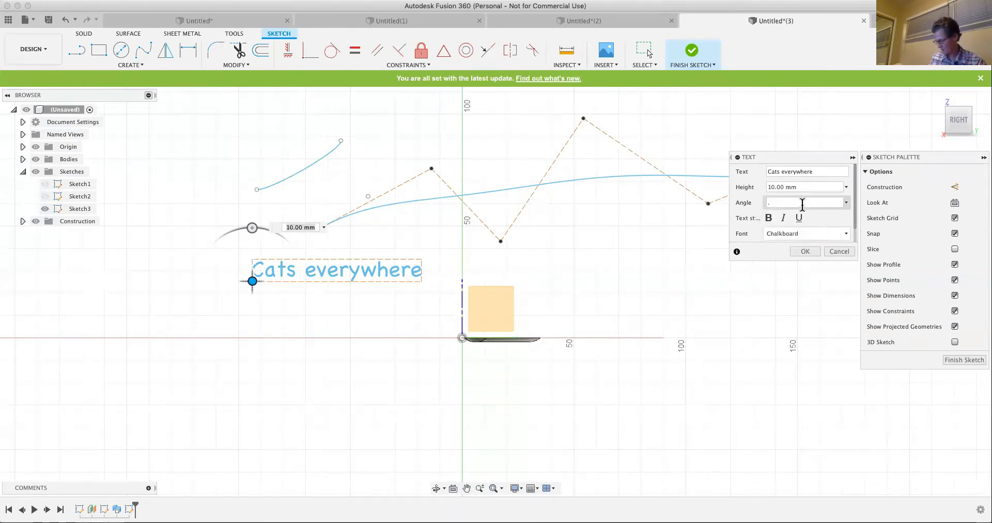
{"action": "type", "text": "45"}
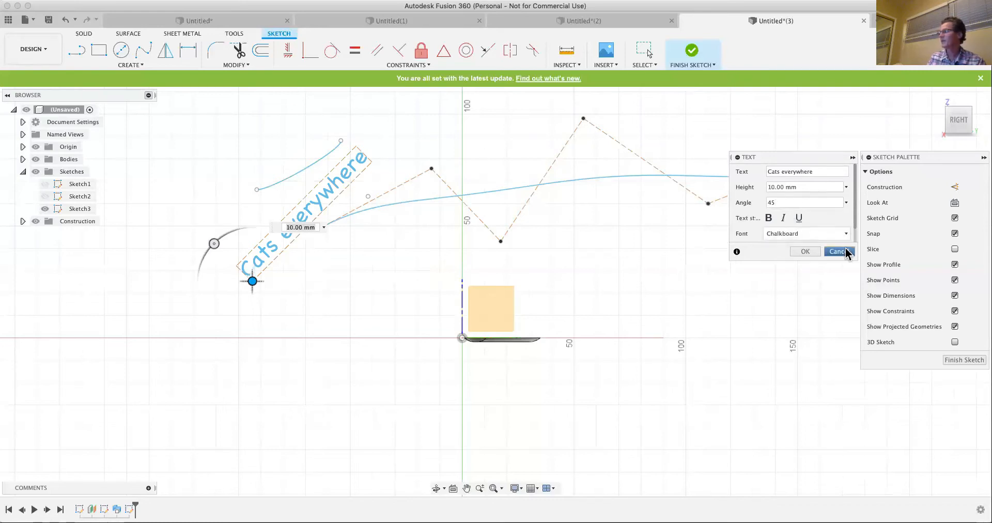
- Flip the text horizontally, relocate its anchor to the far end of the flipped text, and leave the Text command
{"action": "scroll", "coordinate": [855, 230], "scroll_direction": "down", "scroll_amount": 1}
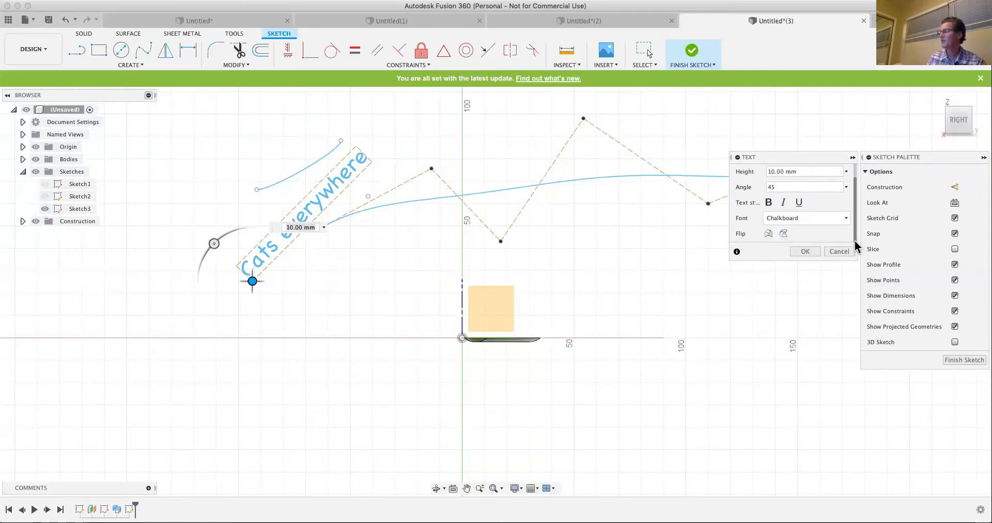
{"action": "left_click", "coordinate": [769, 234]}
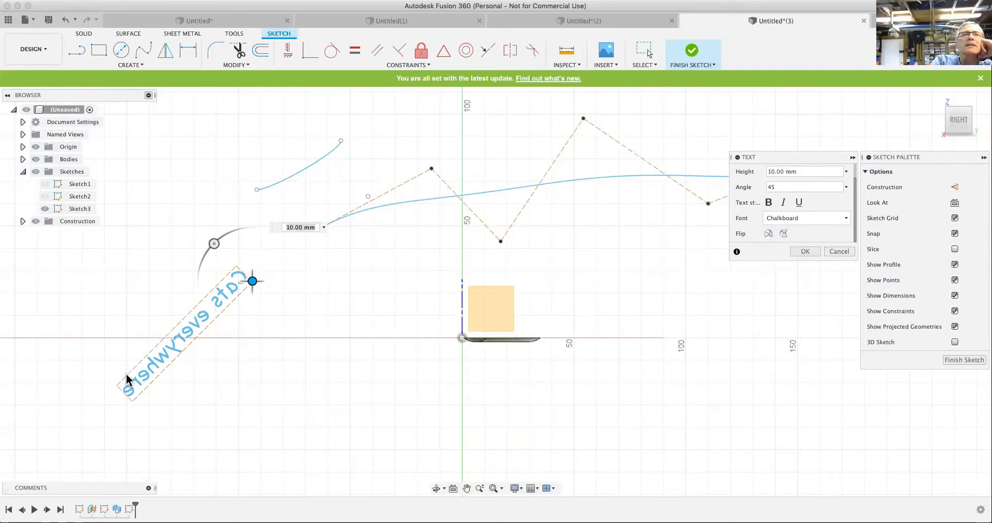
{"action": "left_click", "coordinate": [134, 403]}
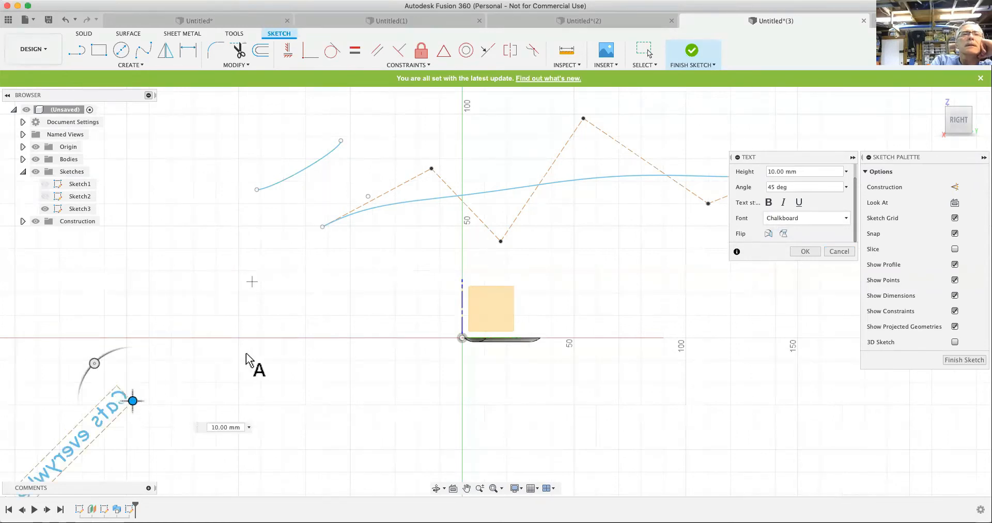
{"action": "left_click", "coordinate": [646, 52]}
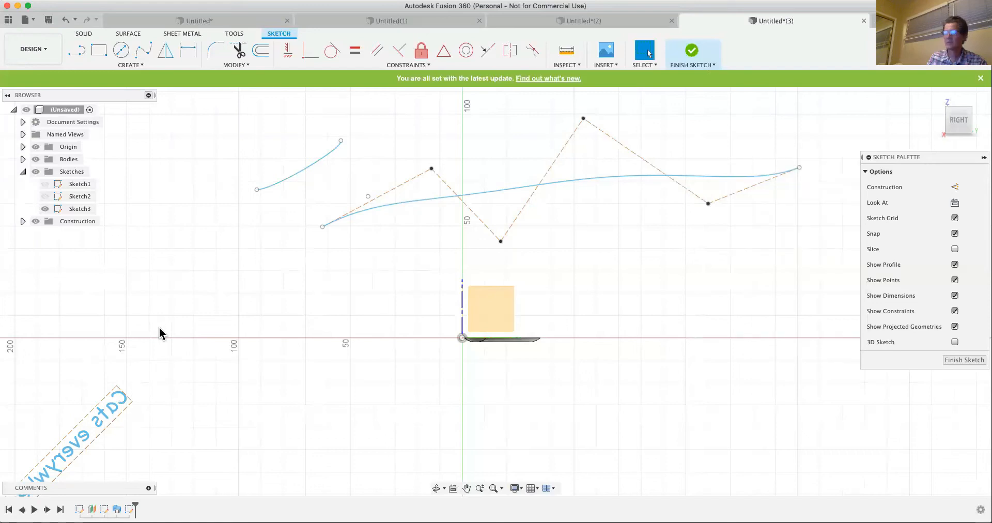
- Enlarge the mirrored text by moving its frame's upper corner to Y -140, Z 20 mm and pulling the lower long edge outward
{"action": "left_click", "coordinate": [116, 387]}
{"action": "mouse_move", "coordinate": [124, 377]}
{"action": "left_mouse_down"}
{"action": "mouse_move", "coordinate": [151, 296]}
{"action": "mouse_move", "coordinate": [161, 319]}
{"action": "left_mouse_up"}
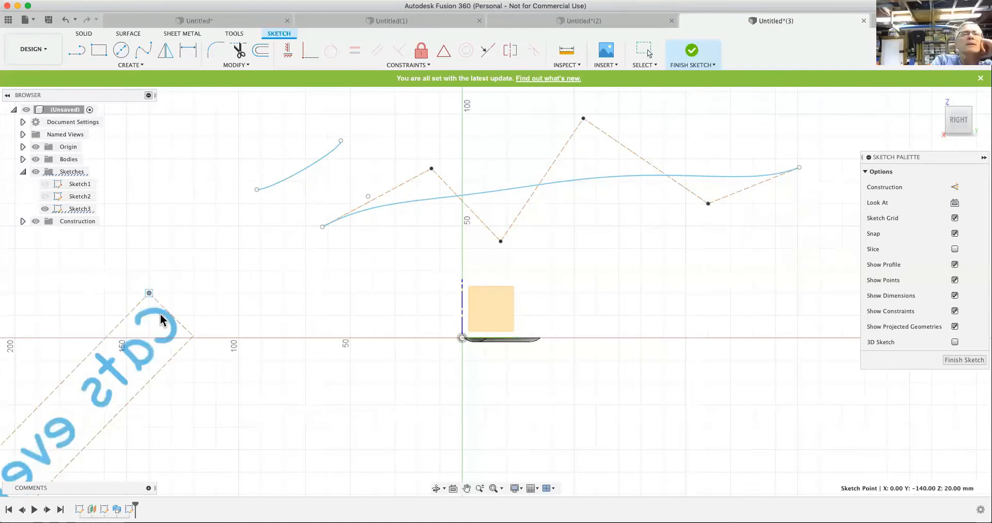
{"action": "left_click", "coordinate": [187, 346]}
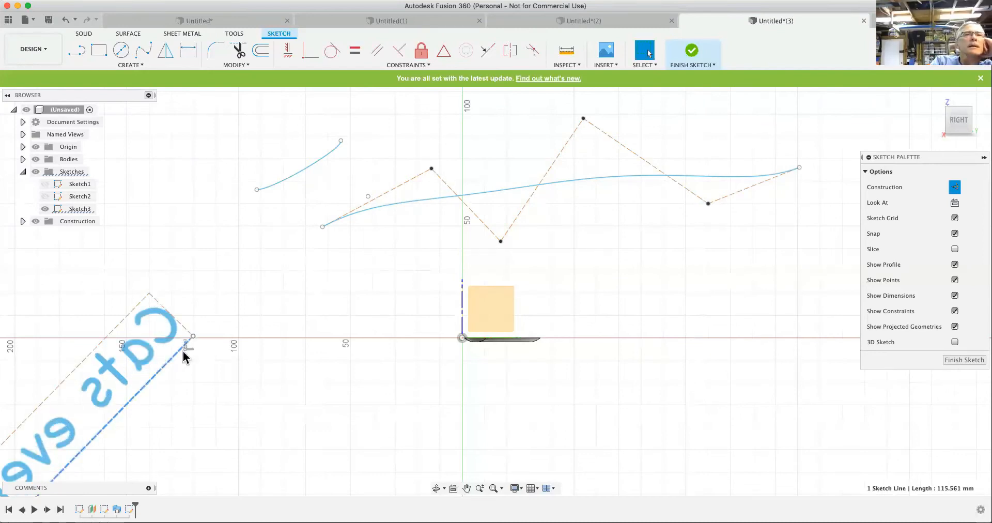
{"action": "left_click_drag", "start_coordinate": [171, 369], "coordinate": [217, 416]}
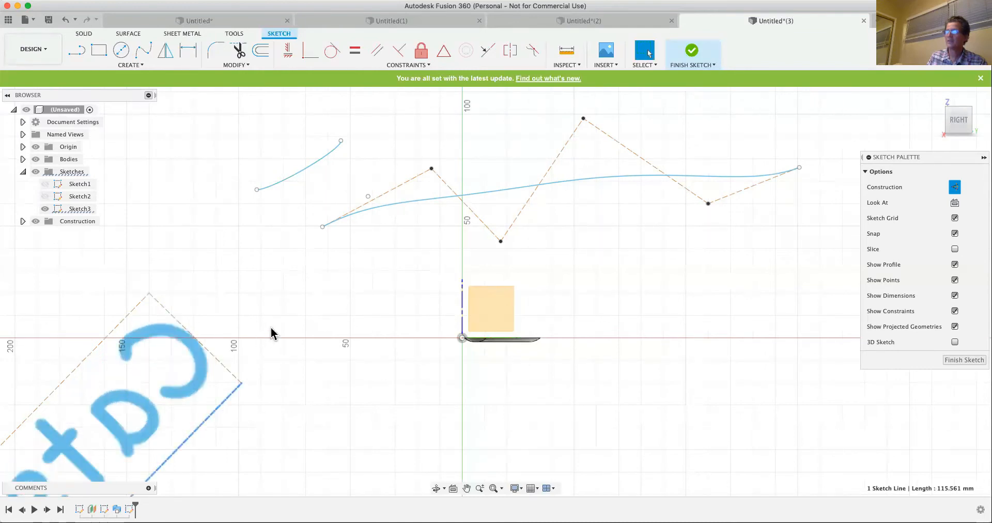
- Select all the curves and text in Sketch3, delete them, and finish the sketch
{"action": "scroll", "coordinate": [276, 315], "scroll_direction": "down", "scroll_amount": 5}
{"action": "scroll", "coordinate": [281, 299], "scroll_direction": "down", "scroll_amount": 6}
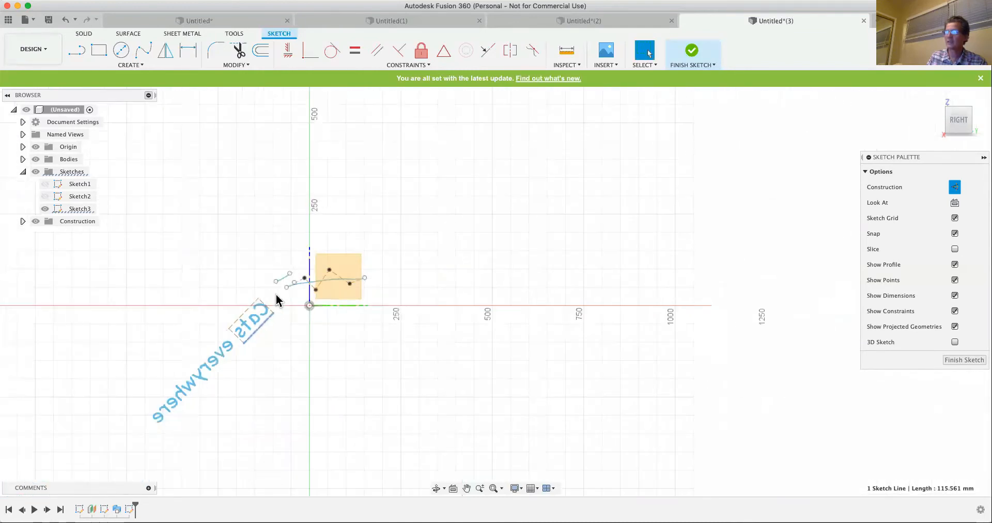
{"action": "scroll", "coordinate": [241, 360], "scroll_direction": "up", "scroll_amount": 1}
{"action": "scroll", "coordinate": [250, 320], "scroll_direction": "down", "scroll_amount": 2}
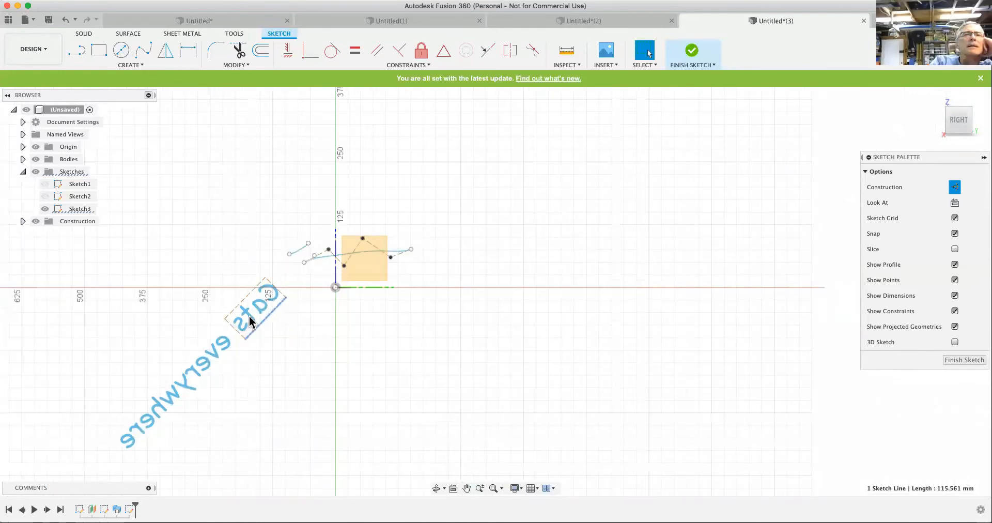
{"action": "left_click", "coordinate": [339, 300]}
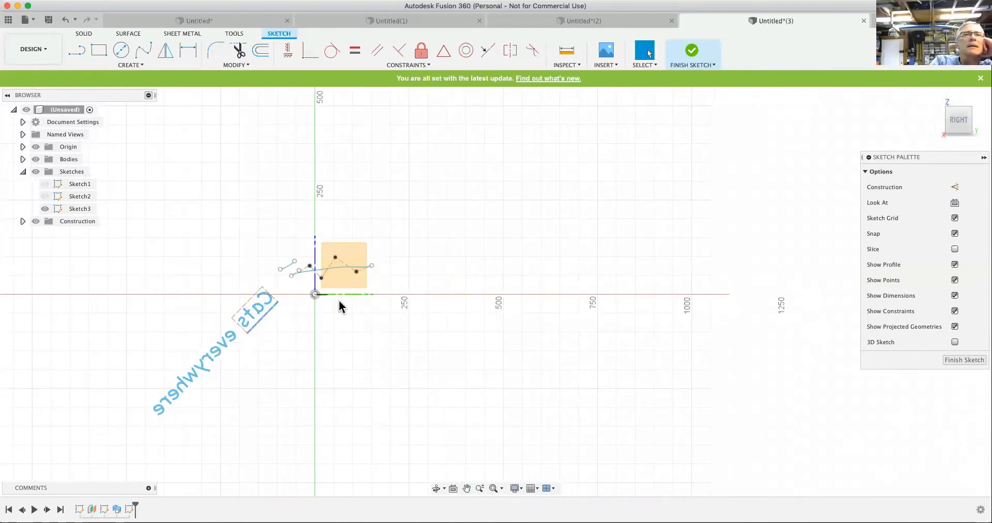
{"action": "left_click_drag", "start_coordinate": [96, 429], "coordinate": [443, 202]}
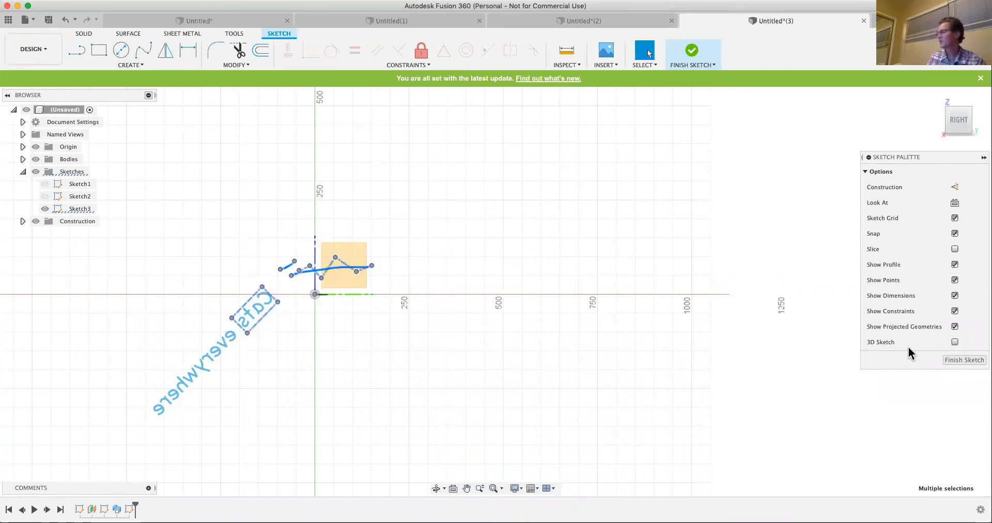
{"action": "left_click", "coordinate": [963, 357]}
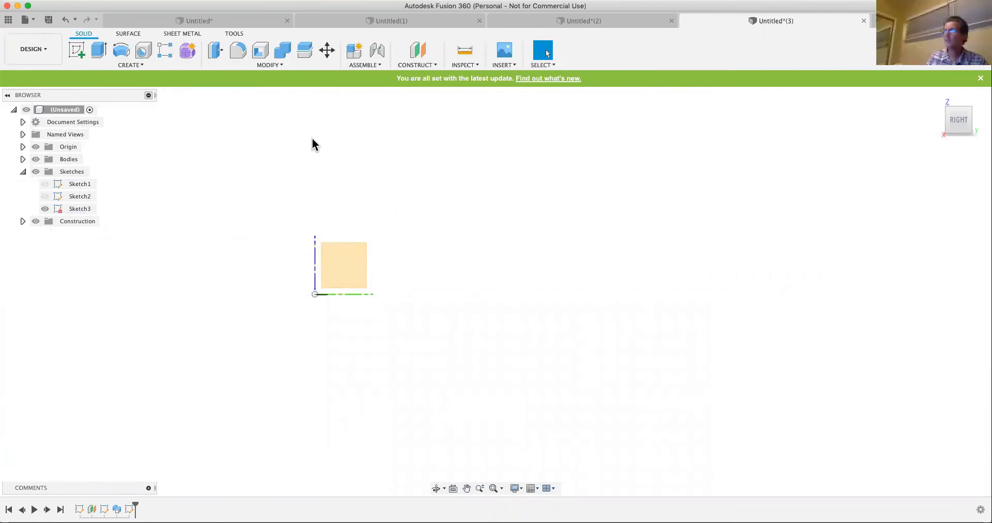
- Start a new sketch on the vertical YZ plane and add the text "Rabbits" with a height of 10 mm in Arial
{"action": "left_click", "coordinate": [77, 50]}
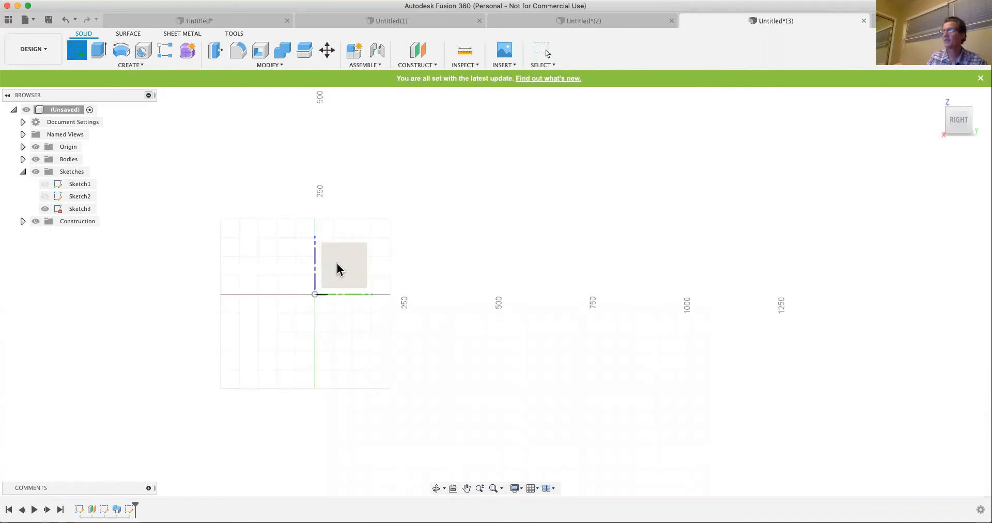
{"action": "left_click", "coordinate": [132, 65]}
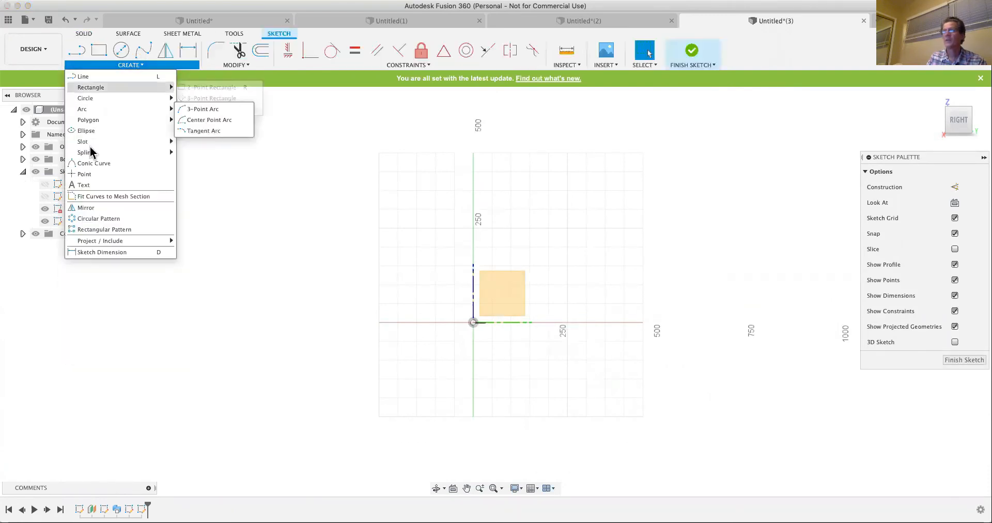
{"action": "left_click", "coordinate": [84, 185]}
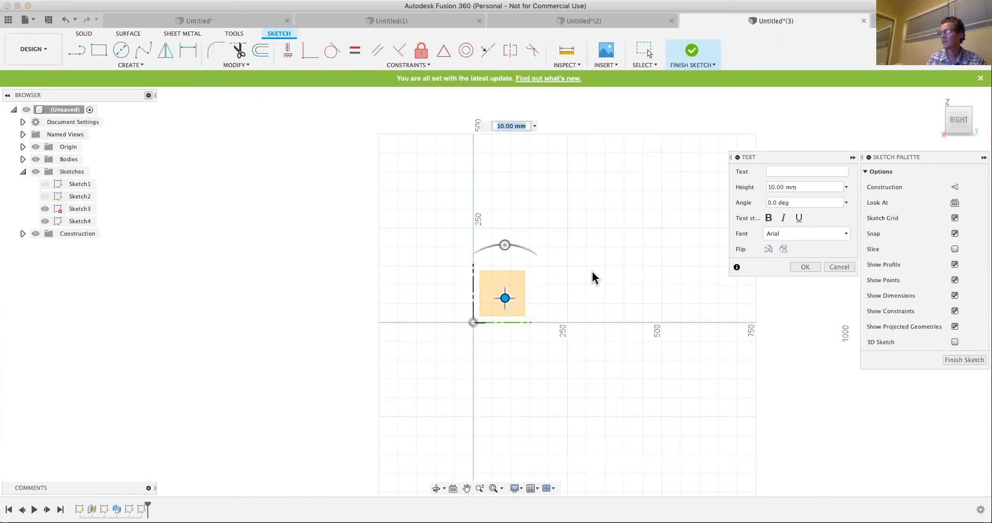
{"action": "left_click", "coordinate": [784, 172]}
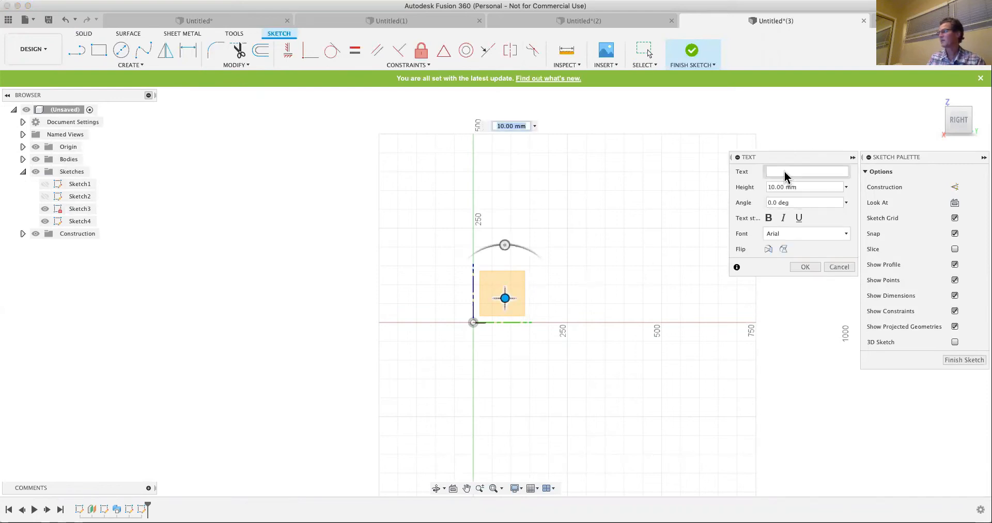
{"action": "type", "text": "Rabbits"}
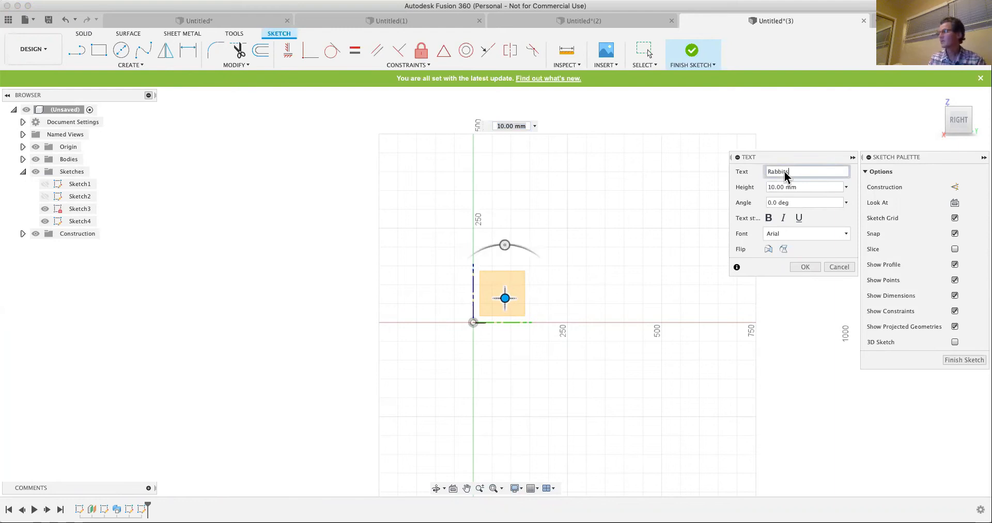
{"action": "key", "text": "Return"}
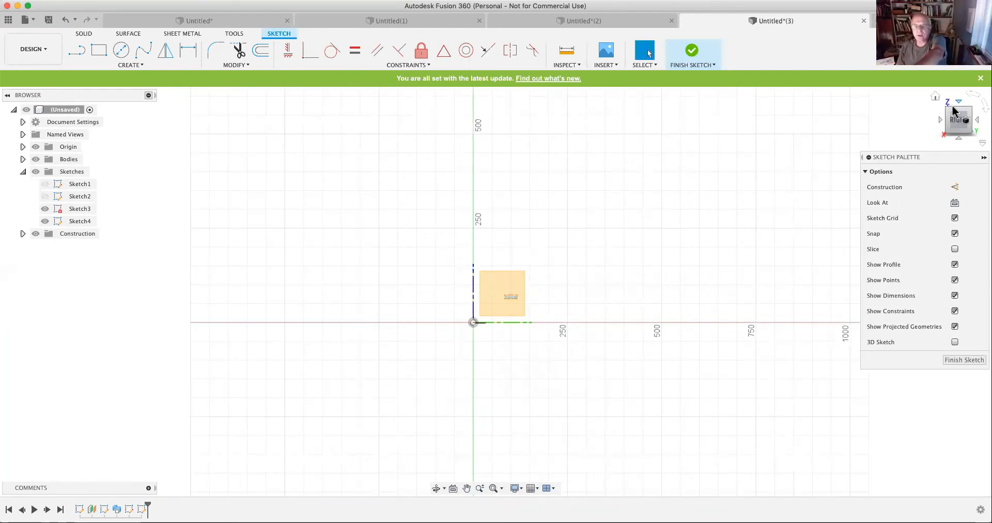
- Open the Rabbits text for editing from the home view and set its font to Sathu
{"action": "left_click", "coordinate": [935, 96]}
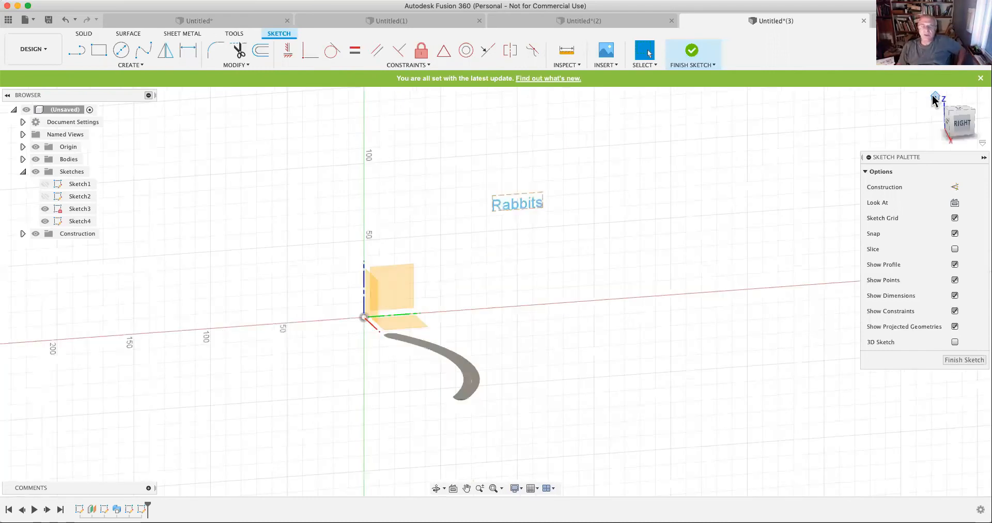
{"action": "double_click", "coordinate": [409, 131]}
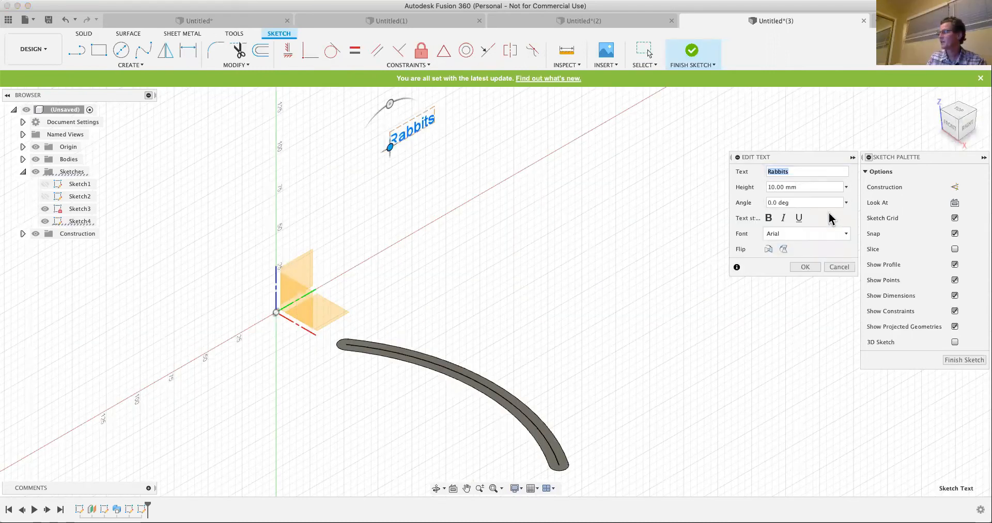
{"action": "left_click", "coordinate": [787, 238]}
{"action": "scroll", "coordinate": [805, 293], "scroll_direction": "down", "scroll_amount": 15}
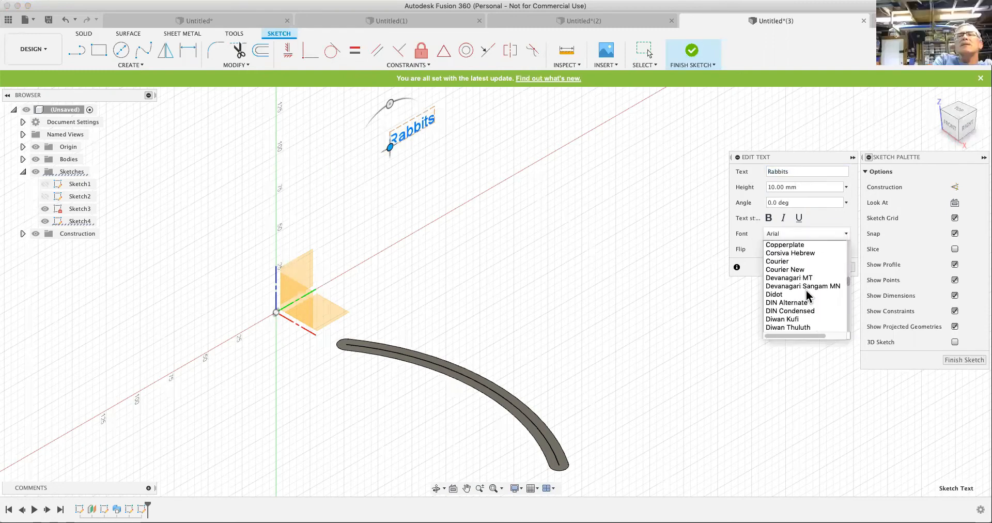
{"action": "scroll", "coordinate": [804, 293], "scroll_direction": "down", "scroll_amount": 20}
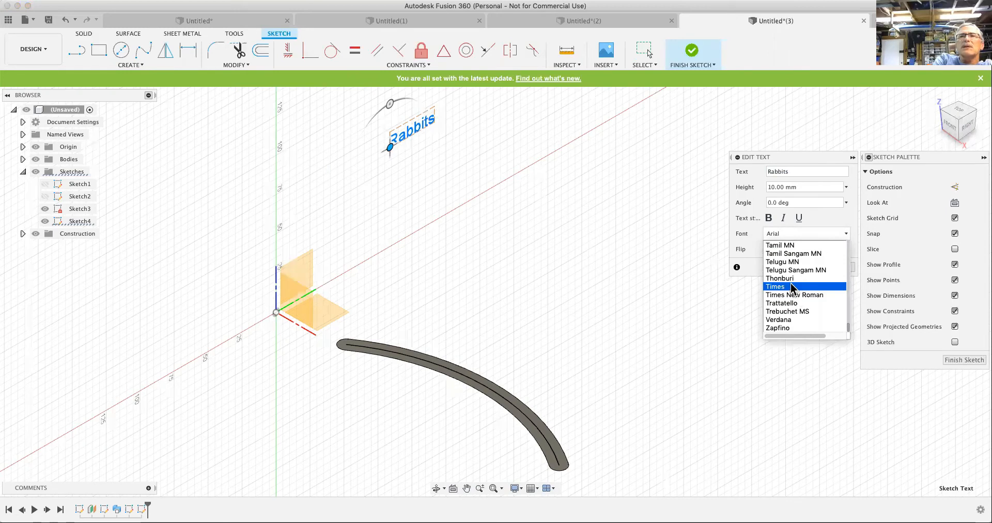
{"action": "scroll", "coordinate": [793, 288], "scroll_direction": "up", "scroll_amount": 3}
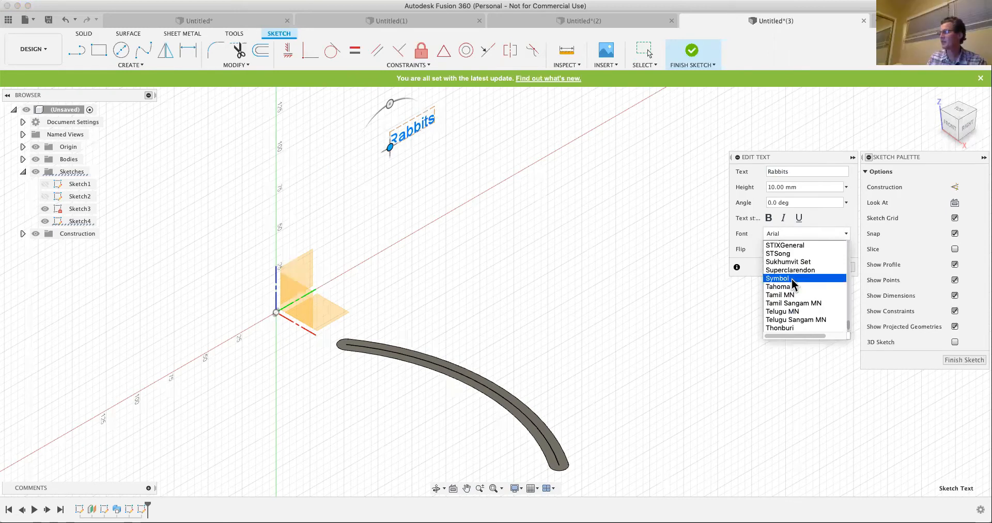
{"action": "scroll", "coordinate": [789, 284], "scroll_direction": "up", "scroll_amount": 4}
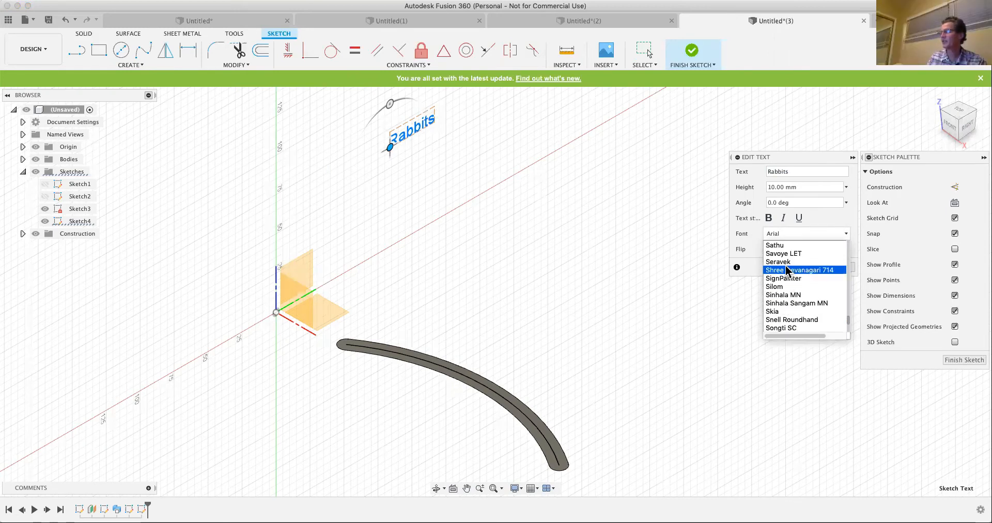
{"action": "left_click", "coordinate": [780, 247]}
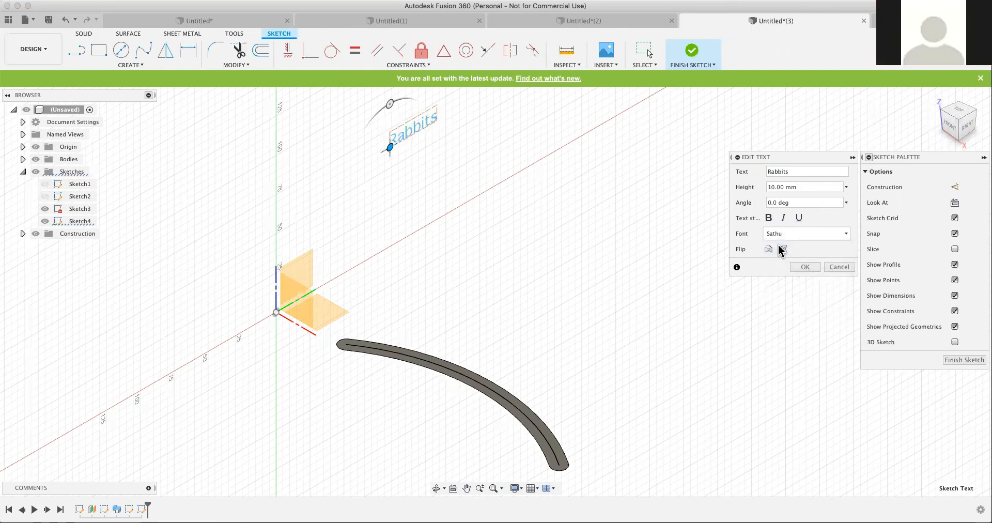
- Change the Rabbits text's font to PT Mono and accept the text edit
{"action": "left_click", "coordinate": [813, 234]}
{"action": "scroll", "coordinate": [793, 273], "scroll_direction": "up", "scroll_amount": 3}
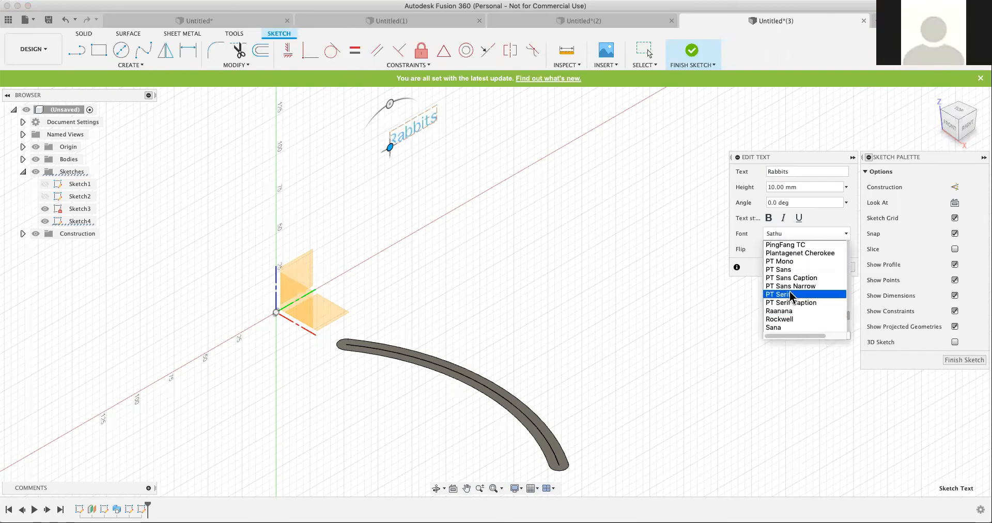
{"action": "left_click", "coordinate": [785, 261]}
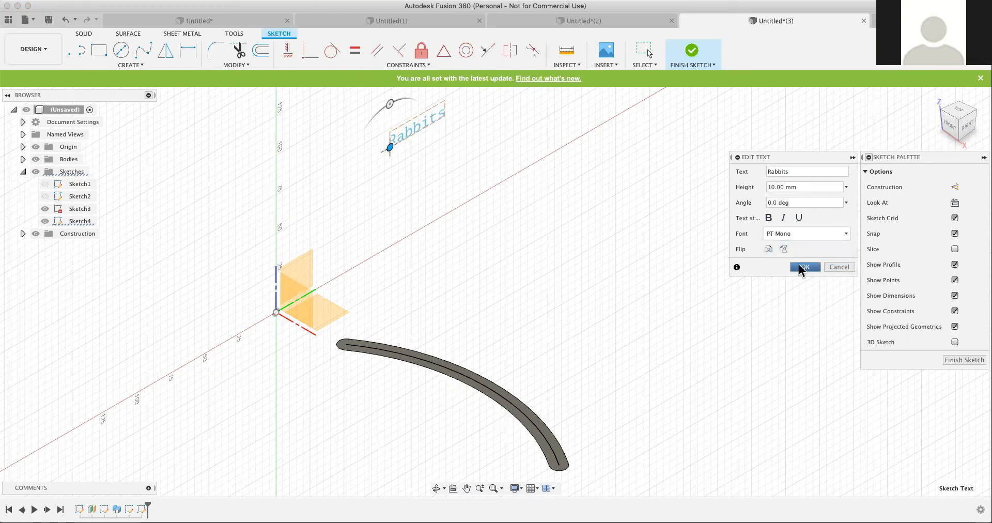
{"action": "left_click", "coordinate": [798, 265]}
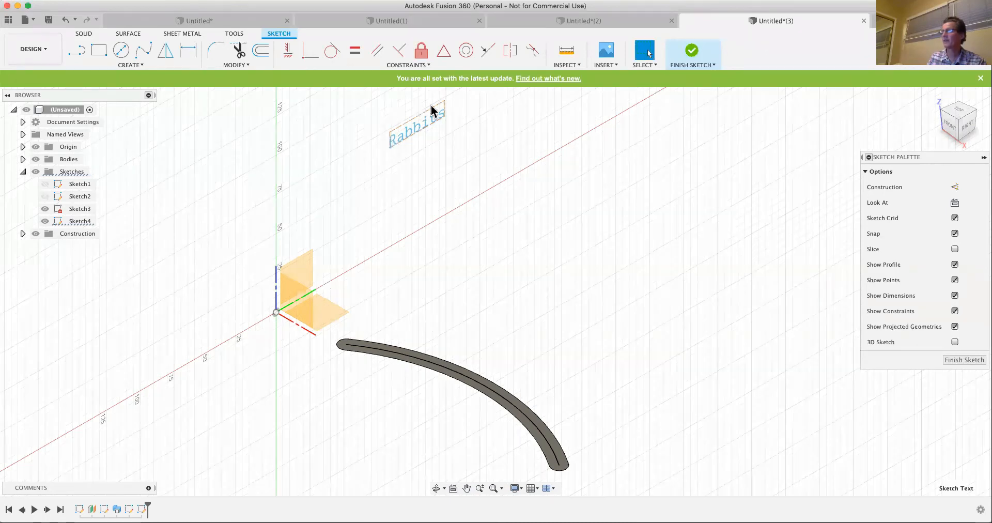
- Finish the sketch and extrude the Rabbits text 15 mm to one side as a new body
{"action": "scroll", "coordinate": [431, 110], "scroll_direction": "up", "scroll_amount": 5}
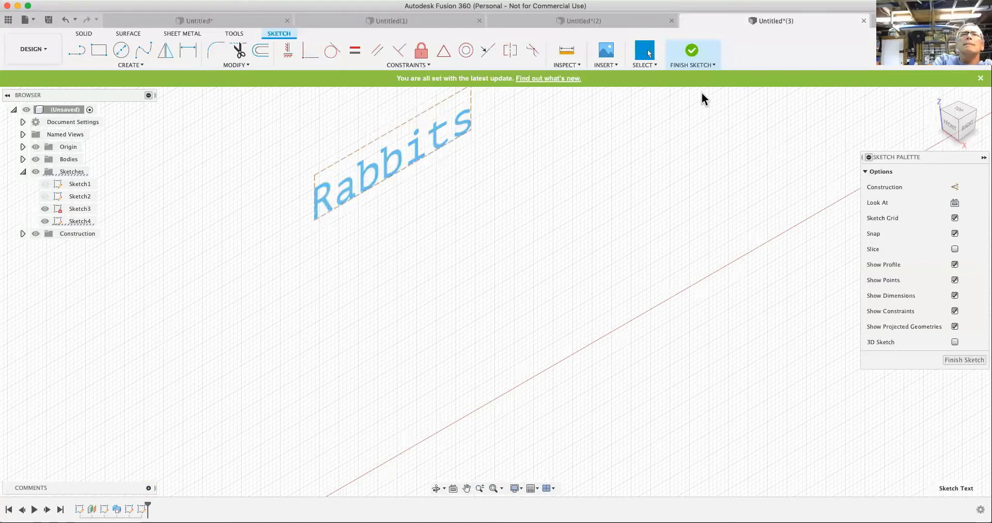
{"action": "left_click", "coordinate": [694, 58]}
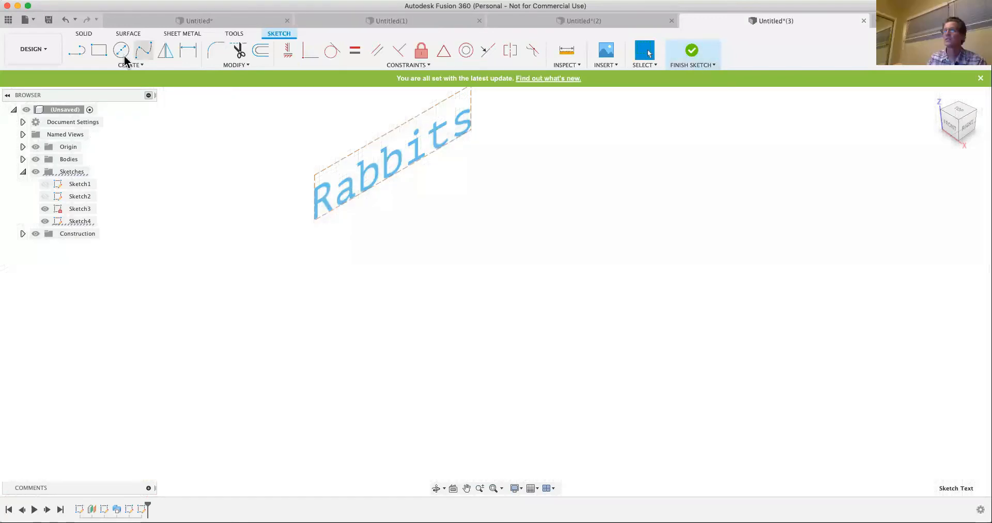
{"action": "left_click", "coordinate": [102, 49]}
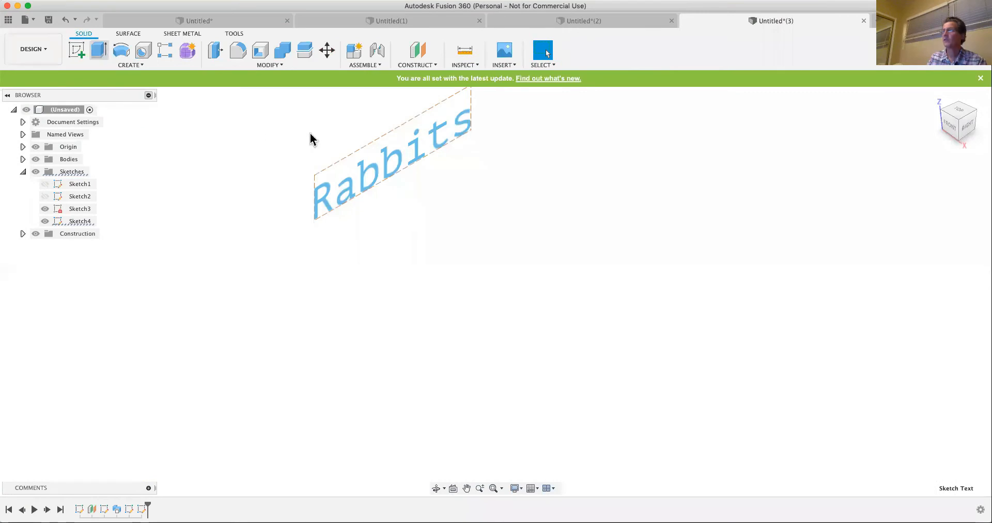
{"action": "left_click_drag", "start_coordinate": [404, 163], "coordinate": [464, 203]}
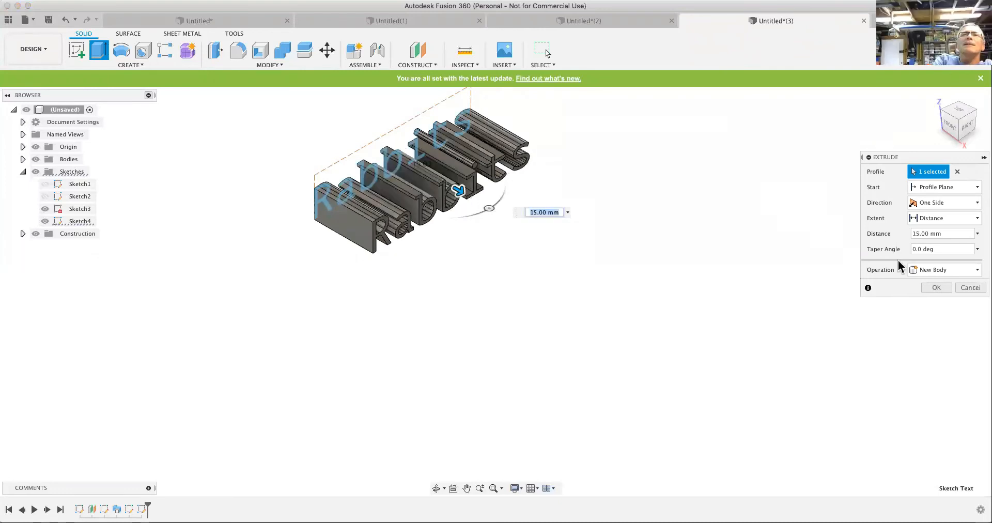
{"action": "left_click", "coordinate": [936, 287]}
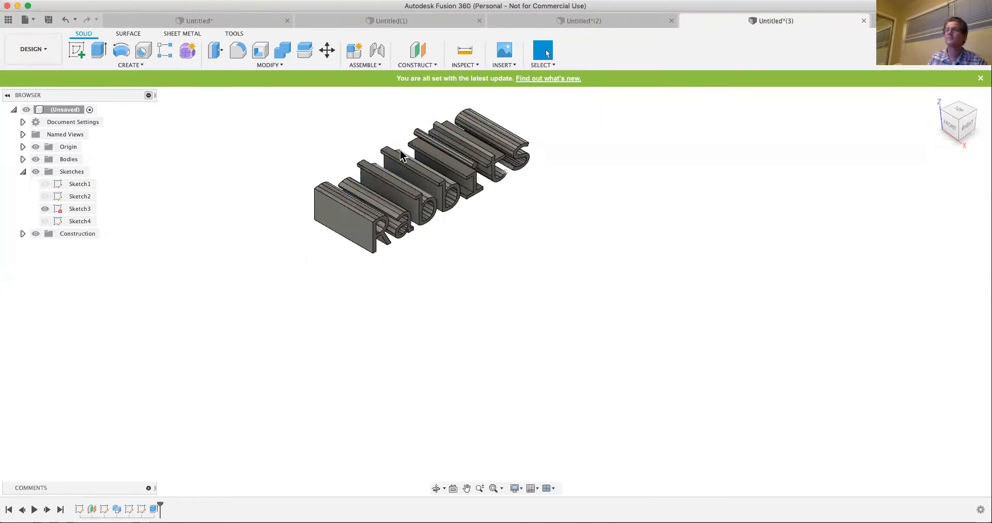
{"action": "left_click", "coordinate": [128, 65]}
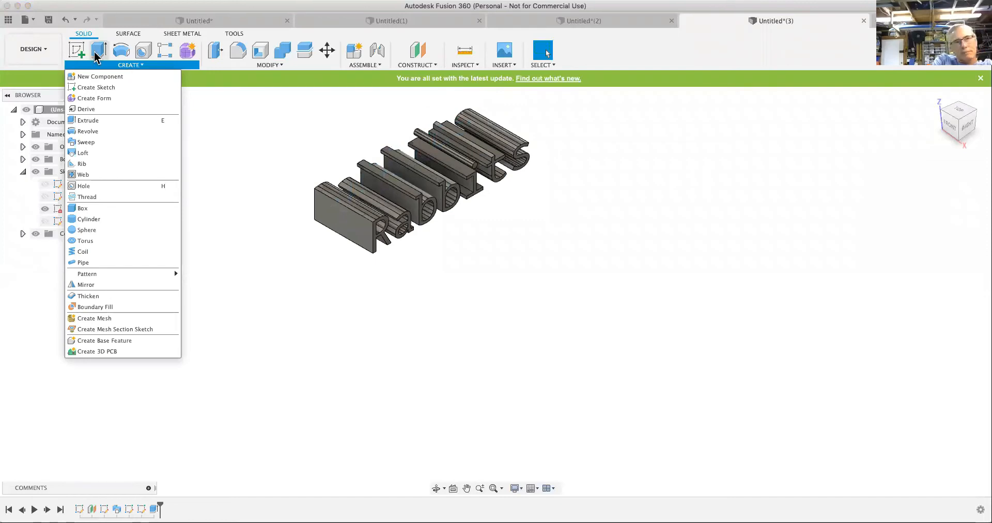
{"action": "left_click", "coordinate": [624, 156]}
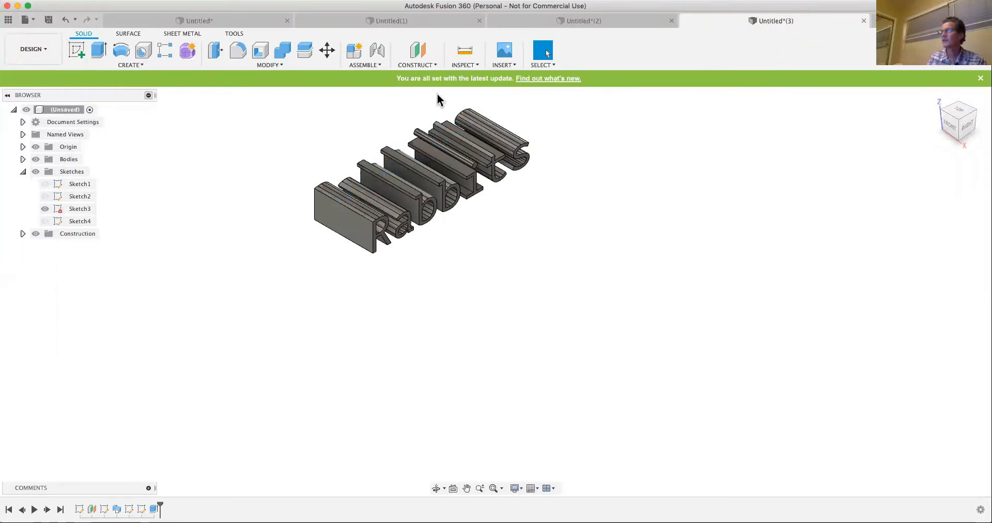
- Start a sketch on the flat outer side face of the extruded letter R and draw a two-point rectangle above that face
{"action": "left_click", "coordinate": [77, 50]}
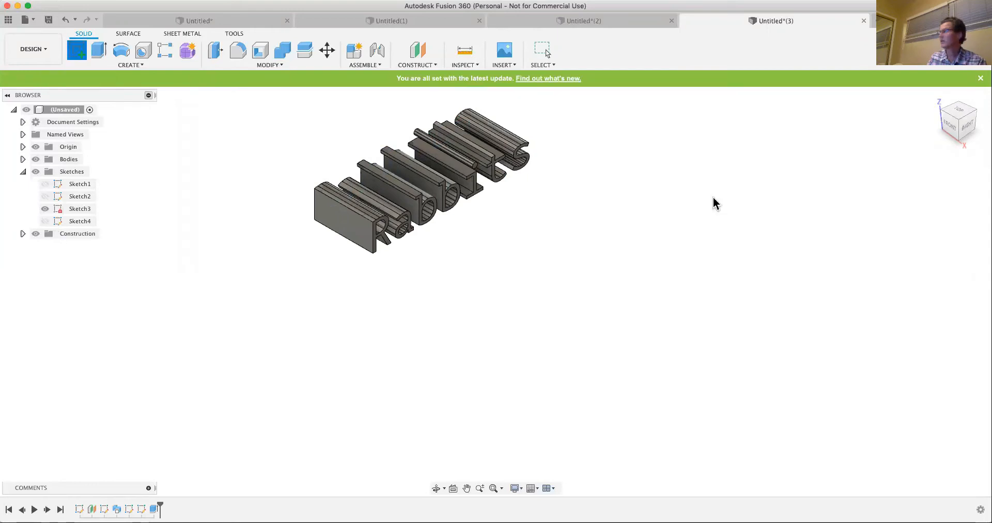
{"action": "left_click", "coordinate": [341, 241]}
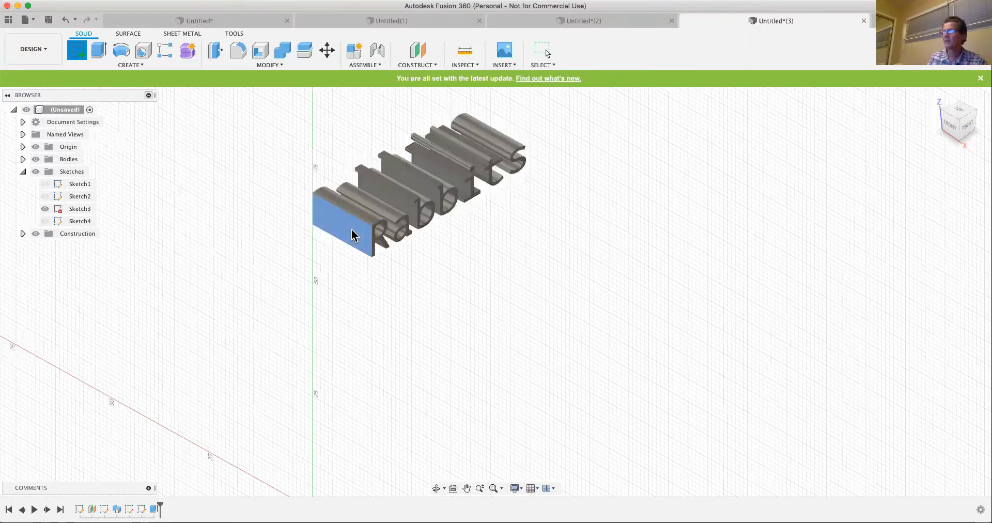
{"action": "left_click", "coordinate": [132, 64]}
{"action": "mouse_move", "coordinate": [115, 152]}
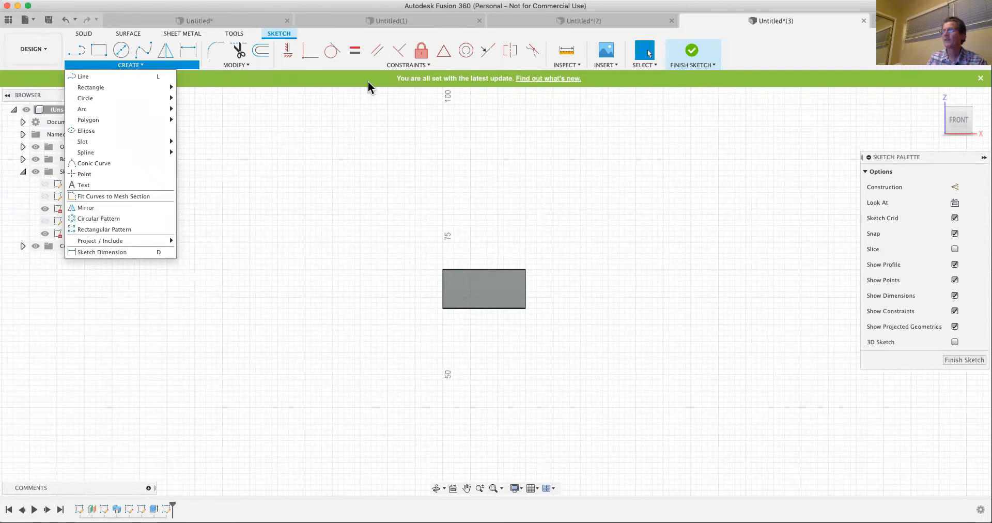
{"action": "left_click", "coordinate": [98, 50]}
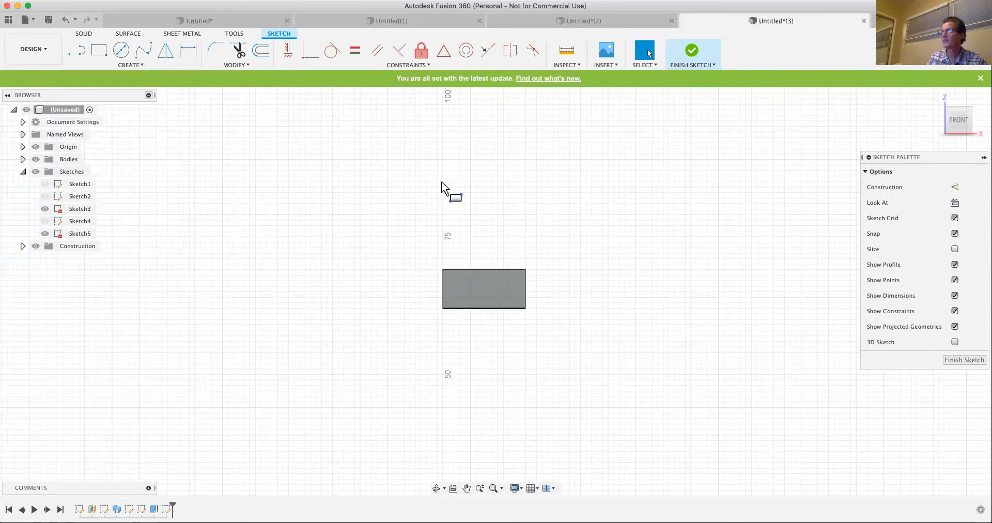
{"action": "left_click", "coordinate": [437, 181]}
{"action": "left_click", "coordinate": [515, 231]}
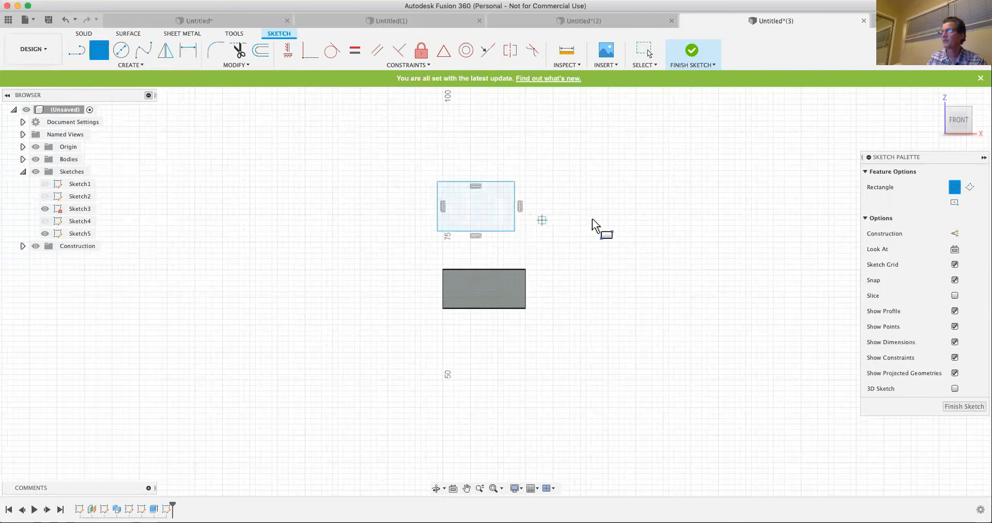
- Draw a single slanted line beside the rectangle, running down toward the letter face's upper corner, and end the Line command
{"action": "left_click", "coordinate": [76, 50]}
{"action": "left_click", "coordinate": [349, 181]}
{"action": "left_click", "coordinate": [421, 274]}
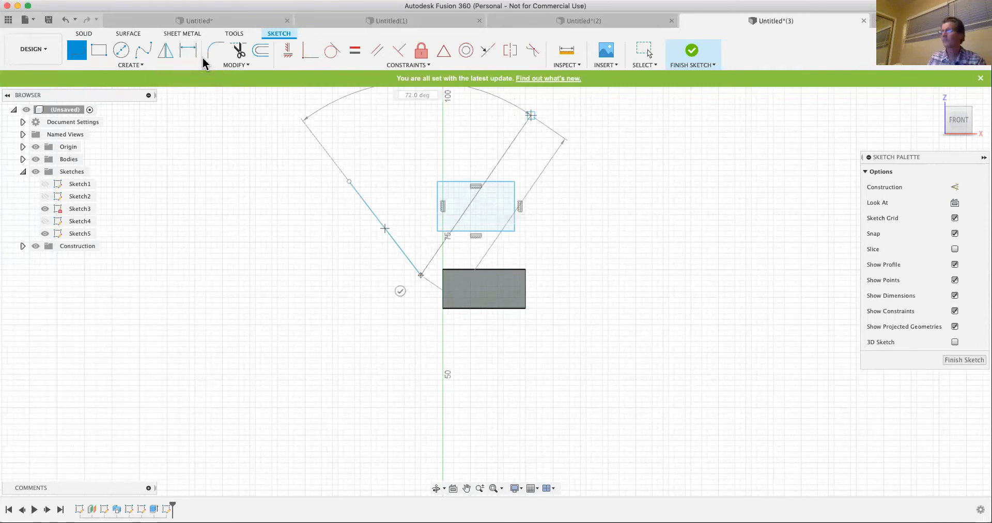
{"action": "key", "text": "Escape"}
- Set up a Mirror of the rectangle's lines and points, using the slanted line as the mirror line
{"action": "left_click_drag", "start_coordinate": [389, 152], "coordinate": [545, 235]}
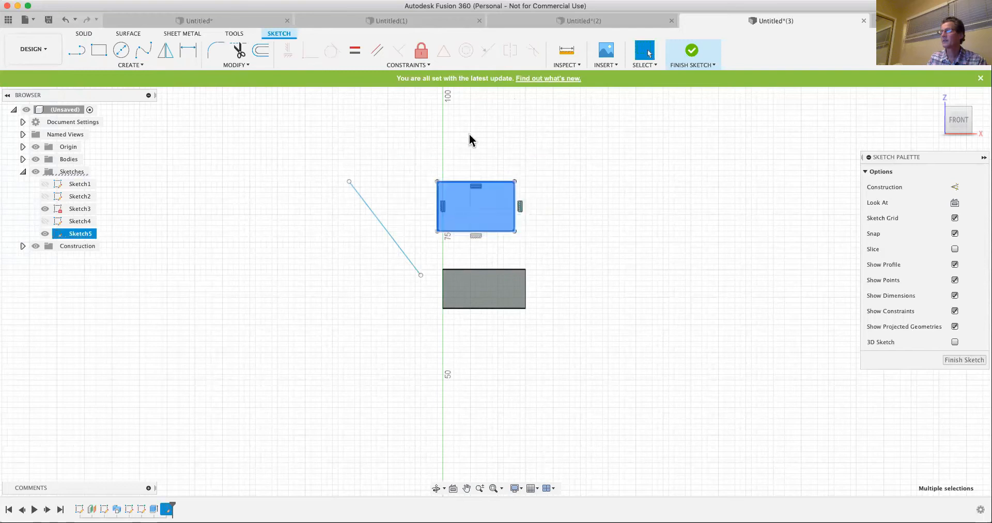
{"action": "left_click", "coordinate": [165, 50]}
{"action": "left_click", "coordinate": [376, 217]}
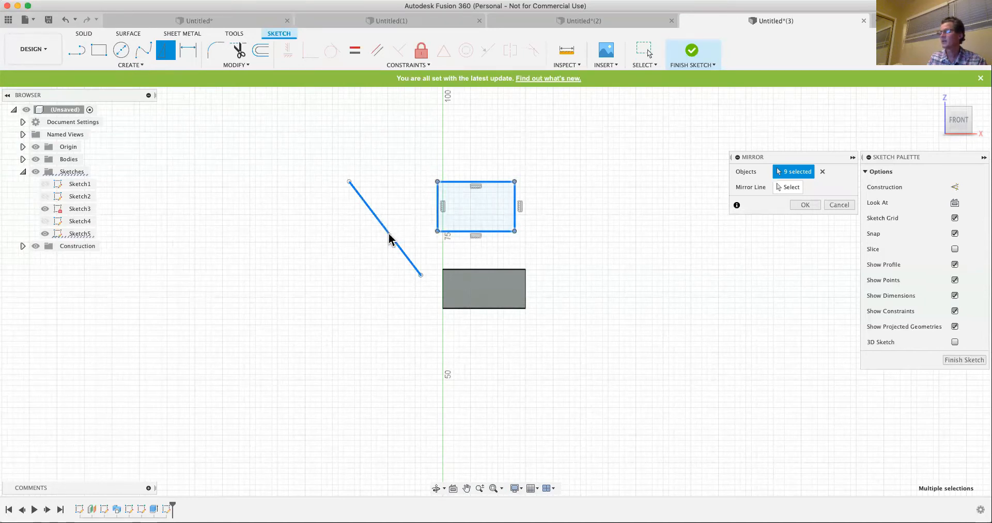
{"action": "left_click", "coordinate": [390, 235]}
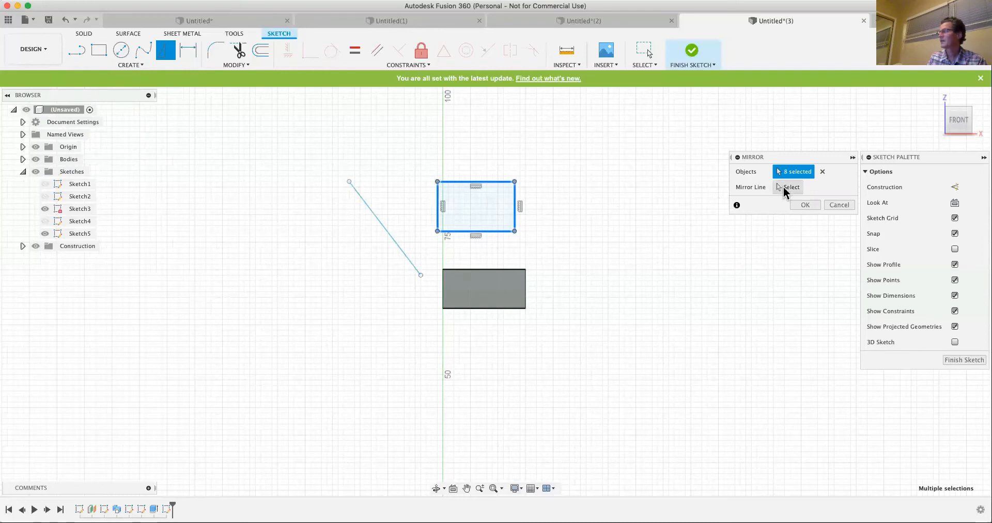
{"action": "left_click", "coordinate": [785, 190]}
{"action": "left_click", "coordinate": [388, 234]}
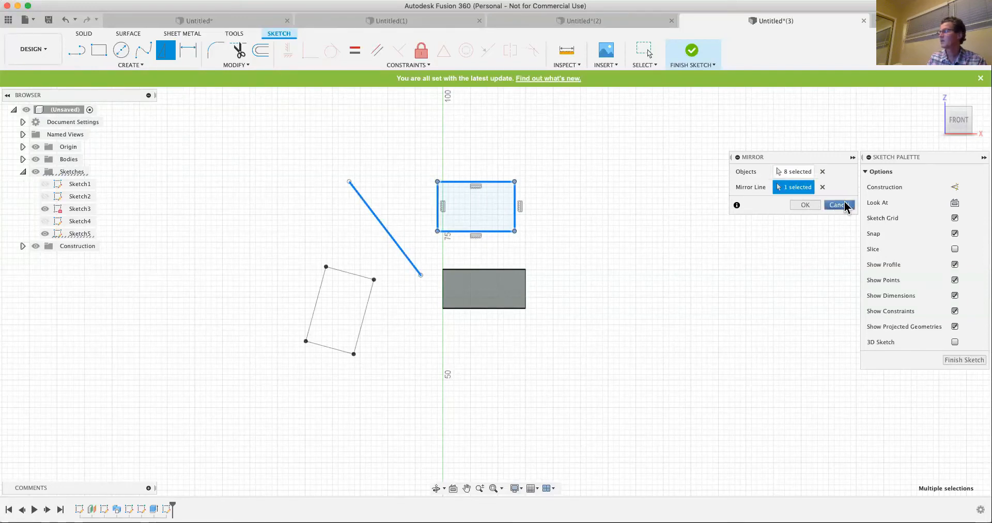
- Try the letter face's upper edge and lower edge as mirror lines for the rectangle, and cancel the Mirror
{"action": "left_click", "coordinate": [822, 187]}
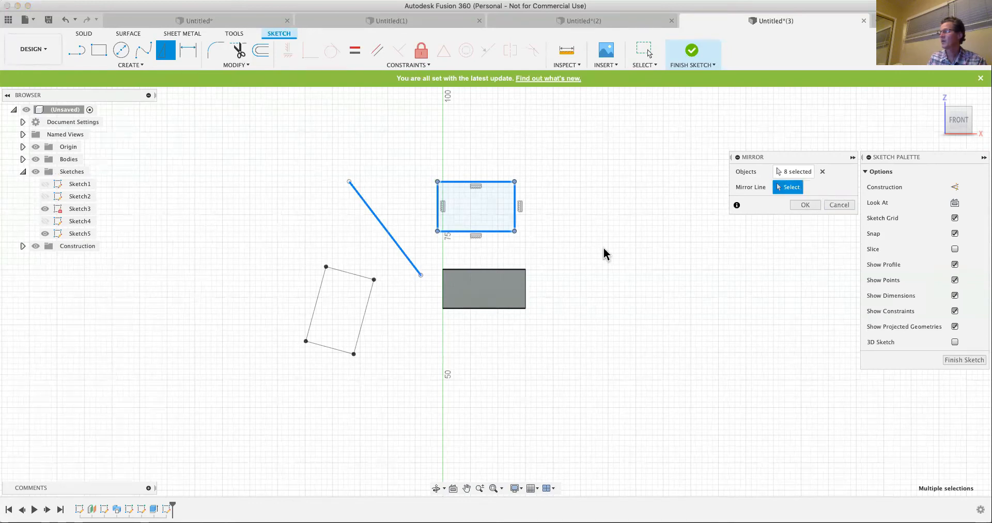
{"action": "left_click", "coordinate": [495, 273]}
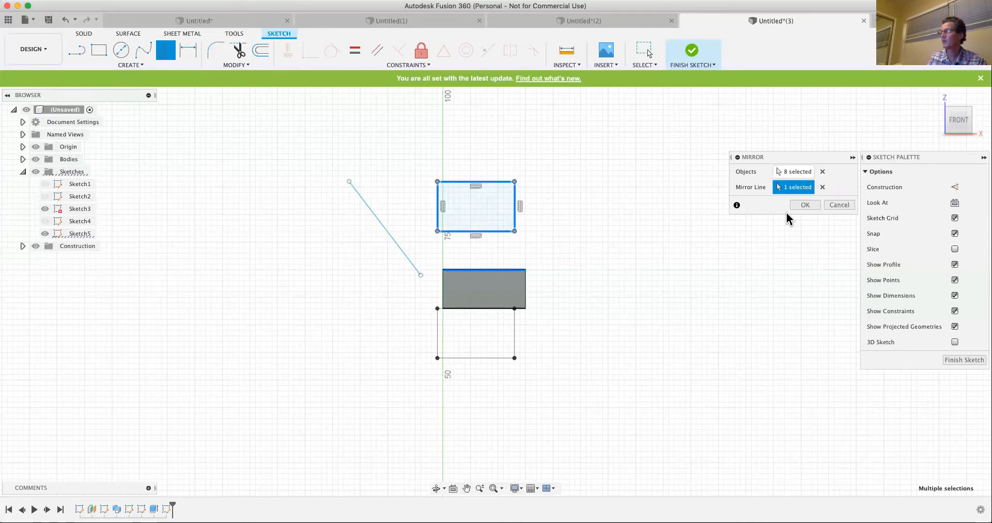
{"action": "left_click", "coordinate": [823, 187]}
{"action": "left_click", "coordinate": [506, 308]}
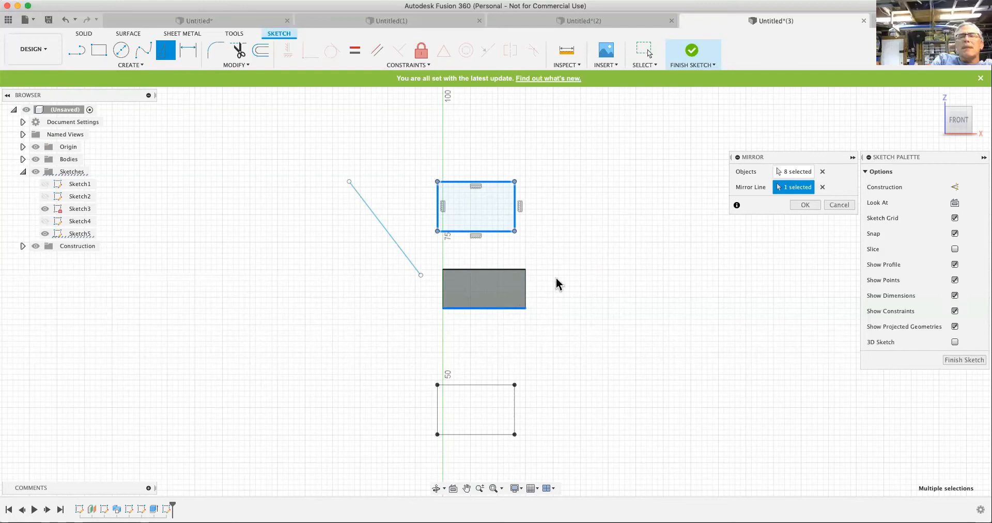
{"action": "left_click", "coordinate": [839, 205]}
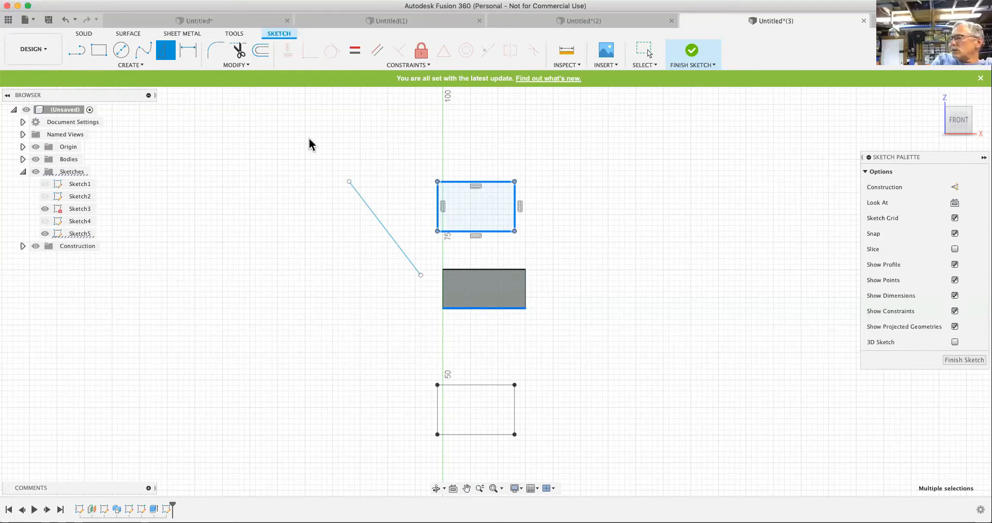
- Look at the Mirror command's options for pinning and changing its keyboard shortcut, and at the shortcut listed for Line
{"action": "left_click", "coordinate": [134, 66]}
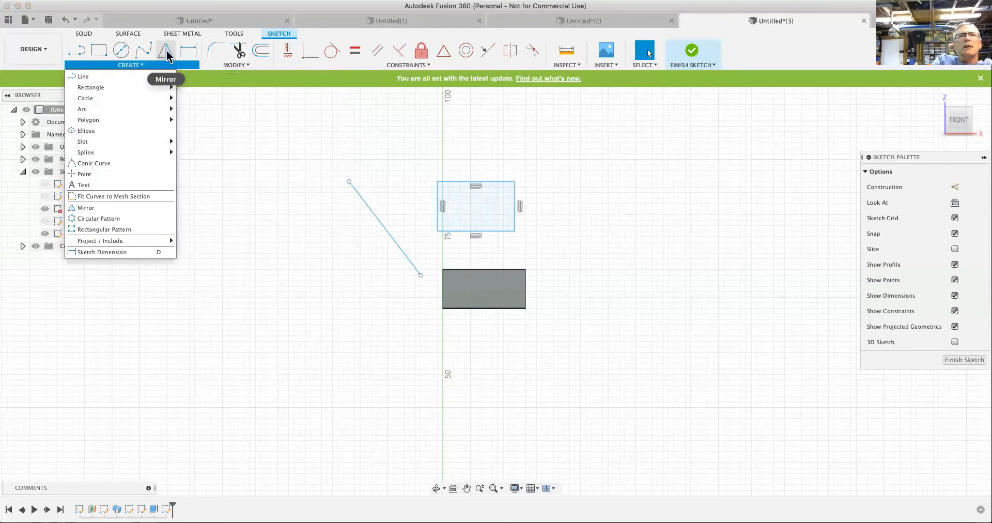
{"action": "left_click", "coordinate": [180, 65]}
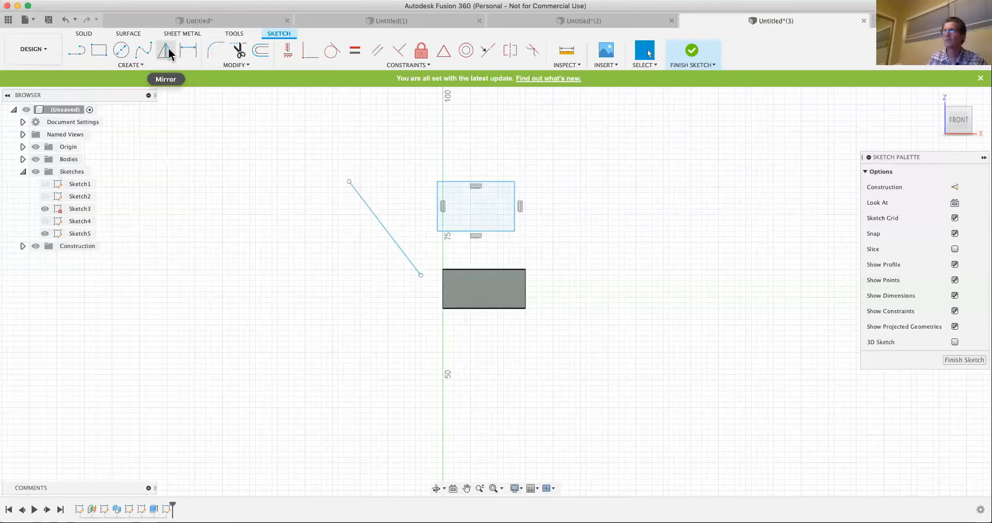
{"action": "left_click", "coordinate": [138, 65]}
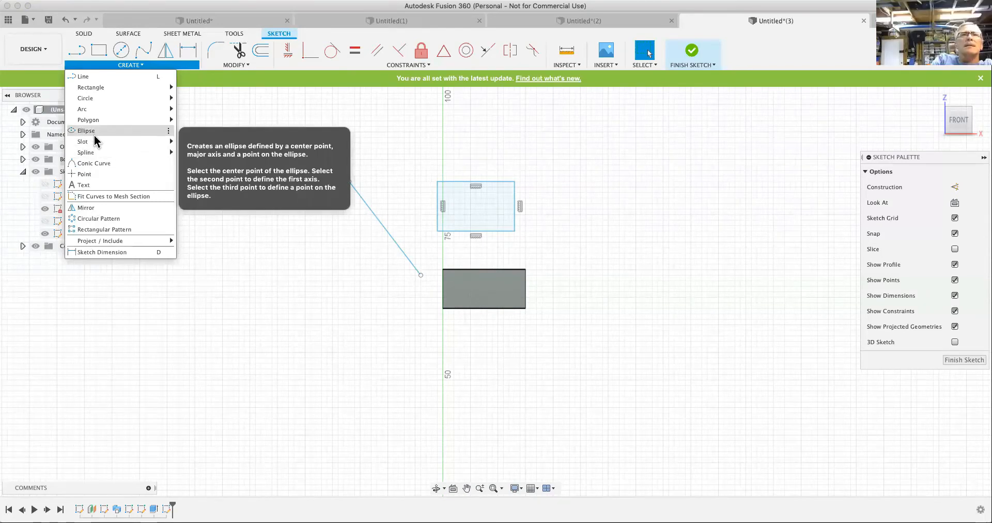
{"action": "left_click", "coordinate": [168, 210]}
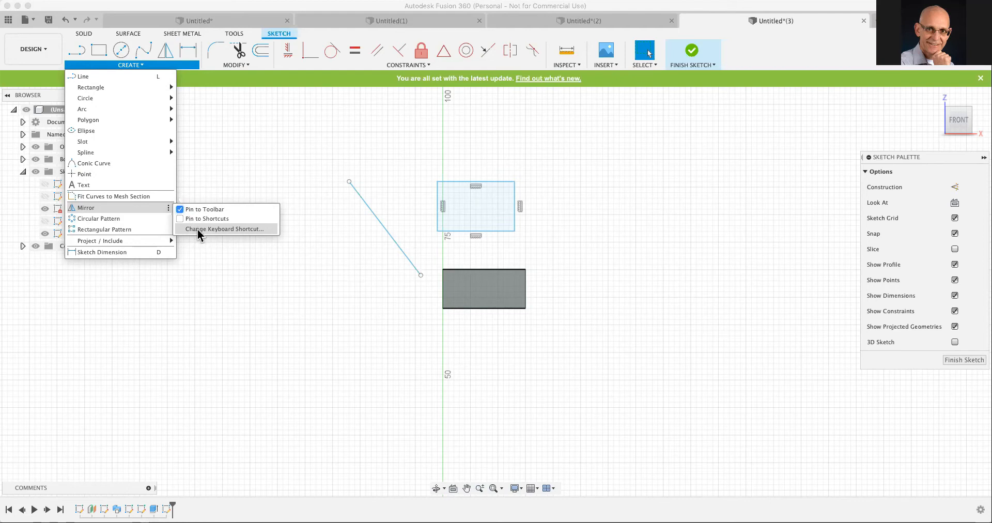
{"action": "left_click", "coordinate": [932, 196]}
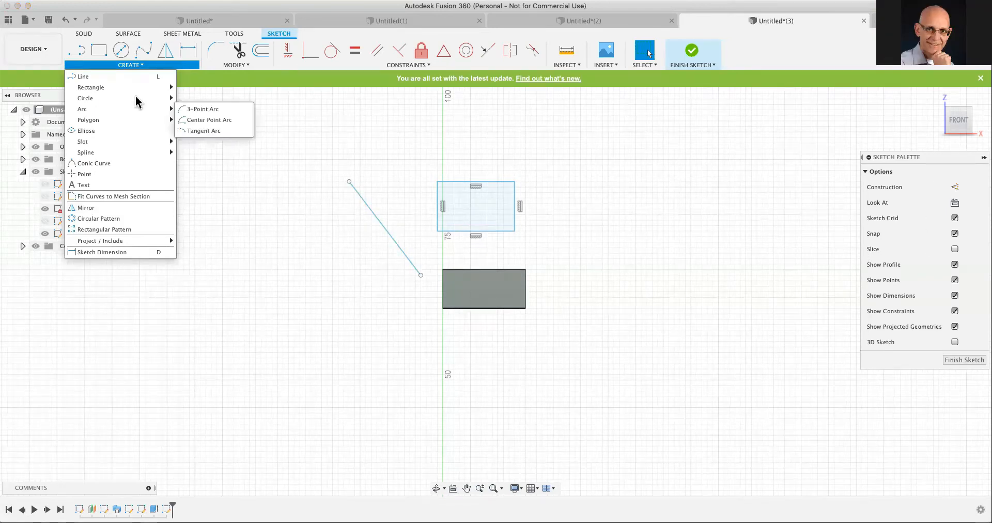
{"action": "mouse_move", "coordinate": [157, 89]}
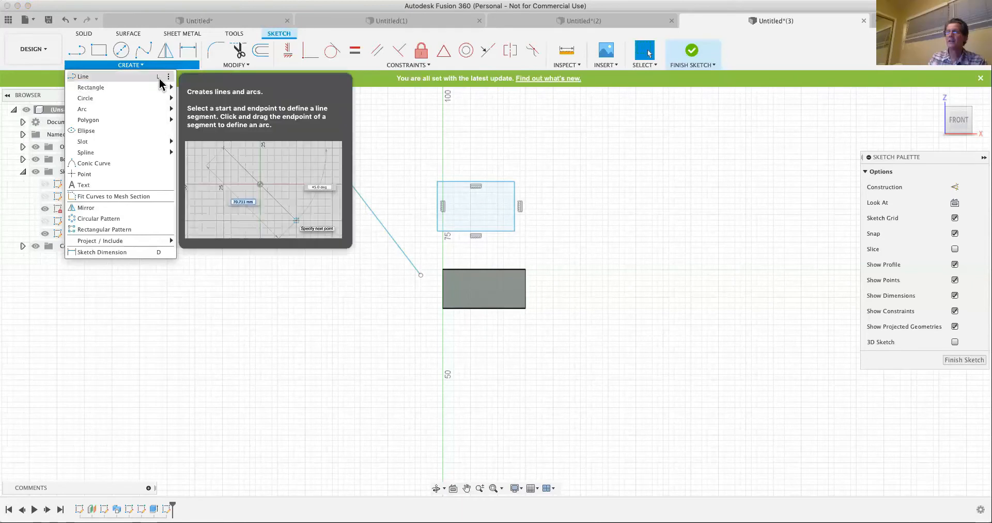
{"action": "left_click", "coordinate": [280, 191]}
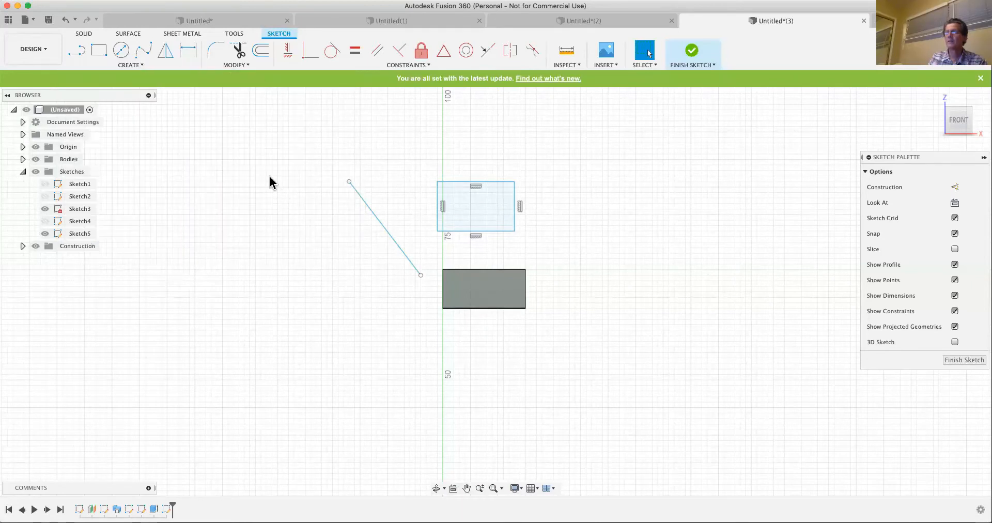
- Draw a short line rising gently beyond the existing slanted line's upper end, and end the Line command
{"action": "key", "text": "l"}
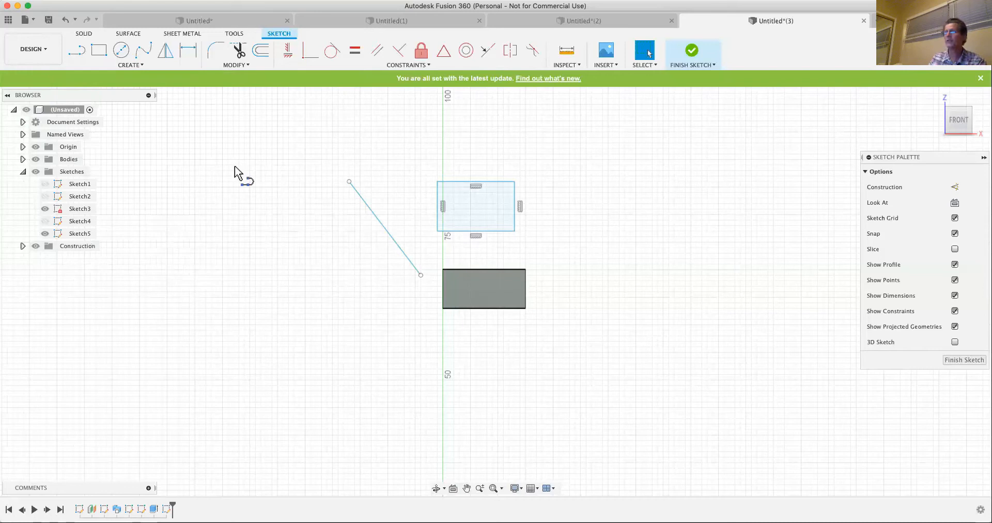
{"action": "left_click", "coordinate": [250, 158]}
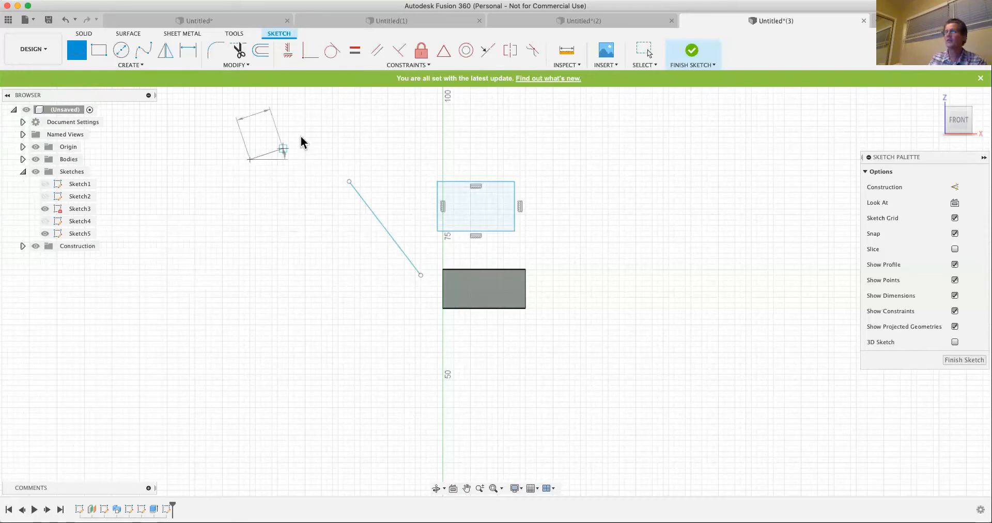
{"action": "left_click", "coordinate": [279, 149]}
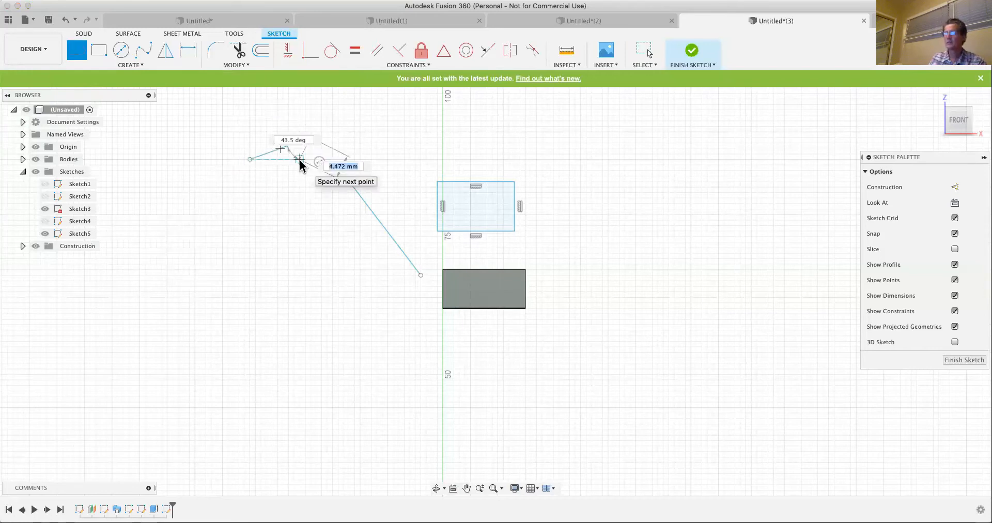
{"action": "key", "text": "Escape"}
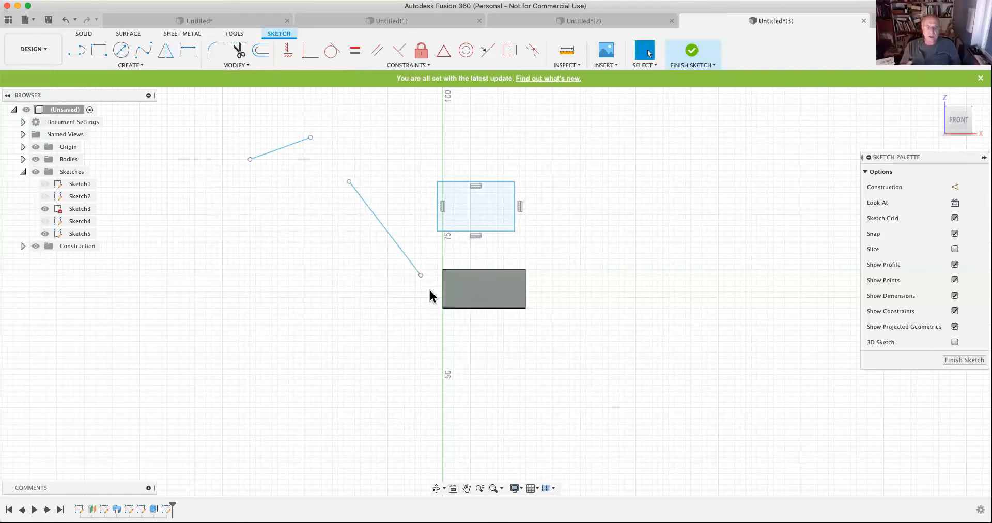
- Check the available orbit types and examine the extruded letters and the sketch from an angle at several zoom levels
{"action": "left_click", "coordinate": [443, 491]}
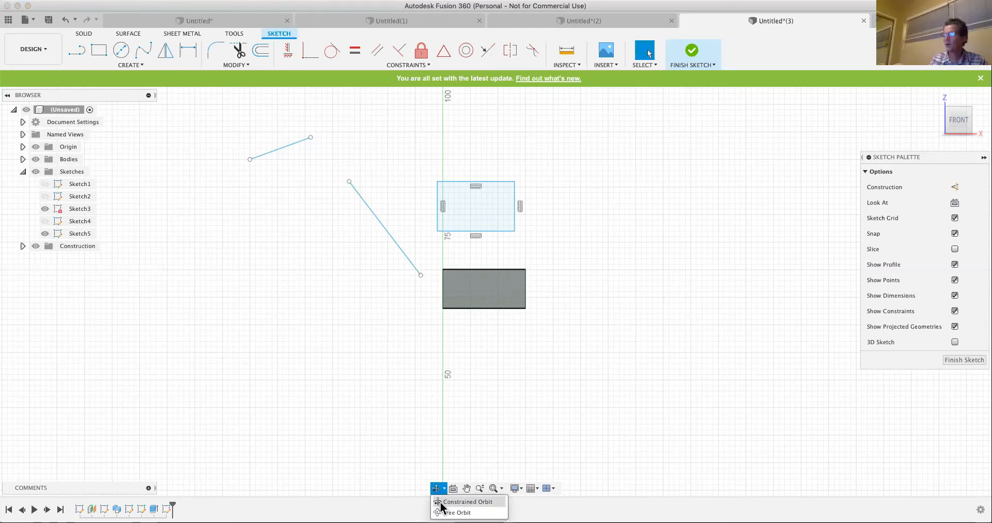
{"action": "left_click", "coordinate": [363, 353]}
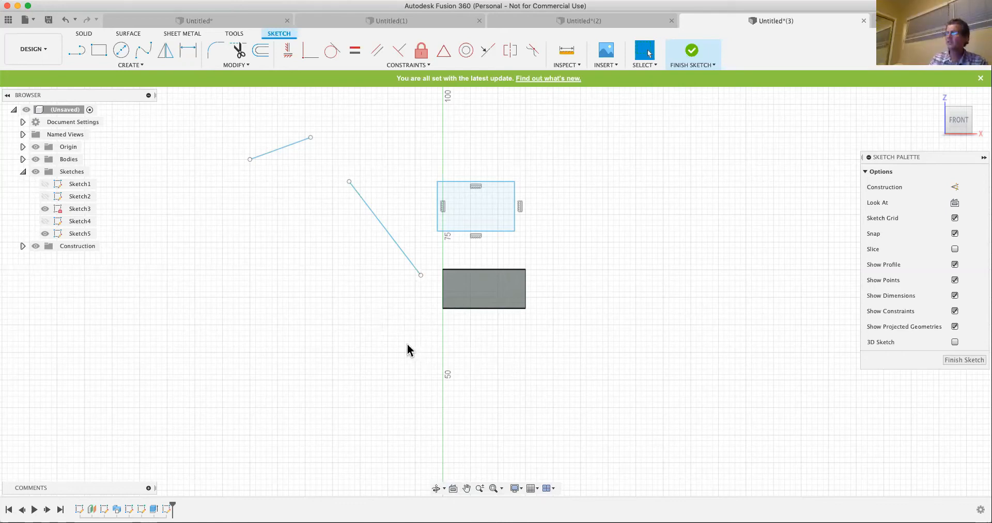
{"action": "mouse_move", "coordinate": [412, 353]}
{"action": "middle_mouse_down", "text": "shift"}
{"action": "mouse_move", "coordinate": [427, 325]}
{"action": "mouse_move", "coordinate": [430, 370]}
{"action": "mouse_move", "coordinate": [449, 357]}
{"action": "middle_mouse_up", "text": "shift"}
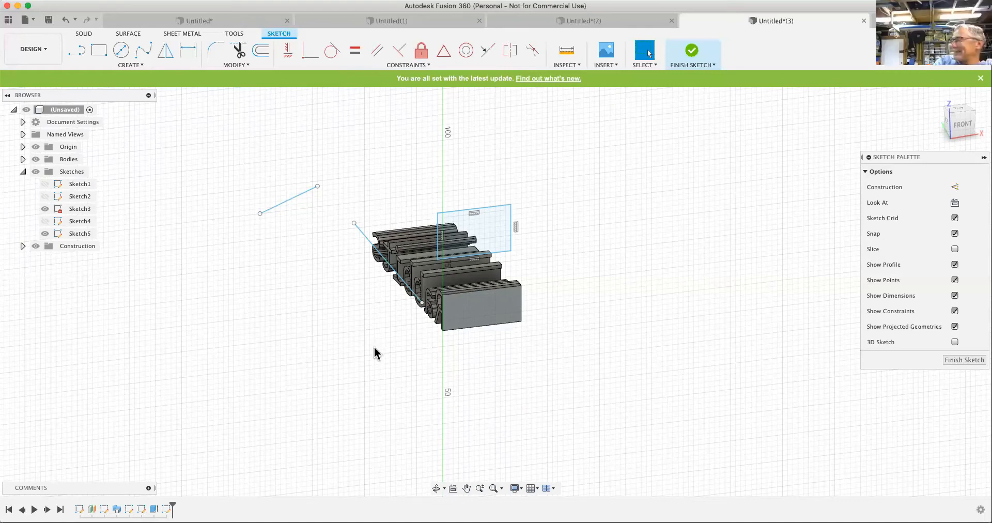
{"action": "scroll", "coordinate": [375, 347], "scroll_direction": "up", "scroll_amount": 3}
{"action": "scroll", "coordinate": [376, 349], "scroll_direction": "down", "scroll_amount": 4}
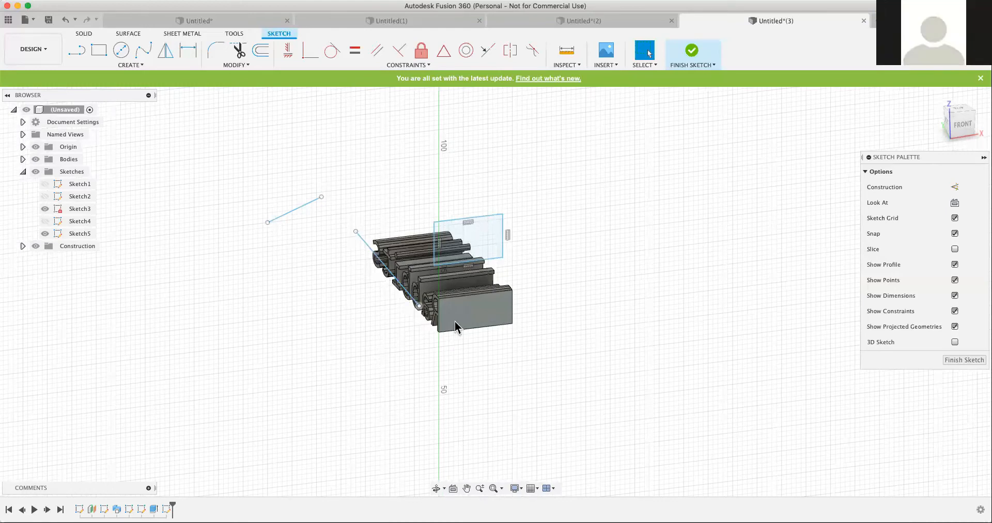
{"action": "scroll", "coordinate": [446, 297], "scroll_direction": "up", "scroll_amount": 1}
{"action": "scroll", "coordinate": [444, 301], "scroll_direction": "down", "scroll_amount": 2}
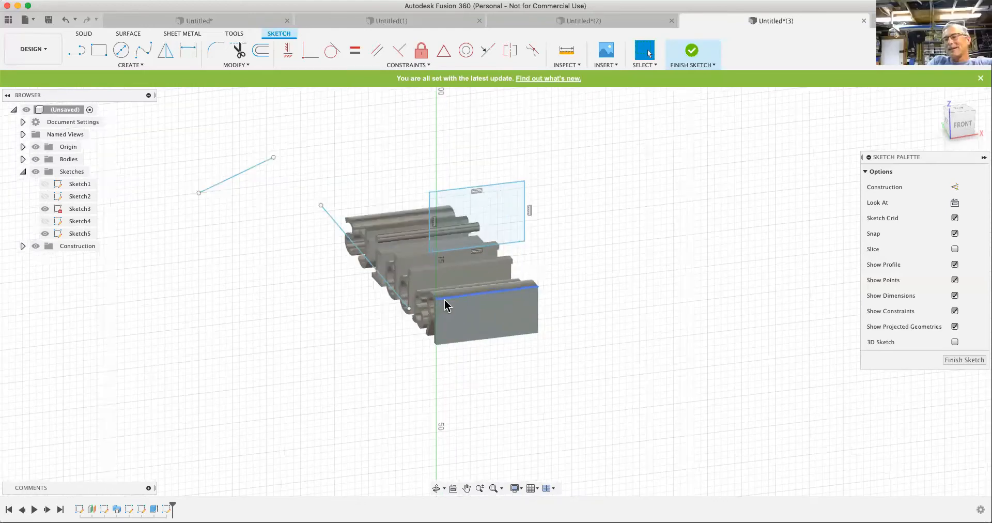
{"action": "scroll", "coordinate": [223, 305], "scroll_direction": "down", "scroll_amount": 2}
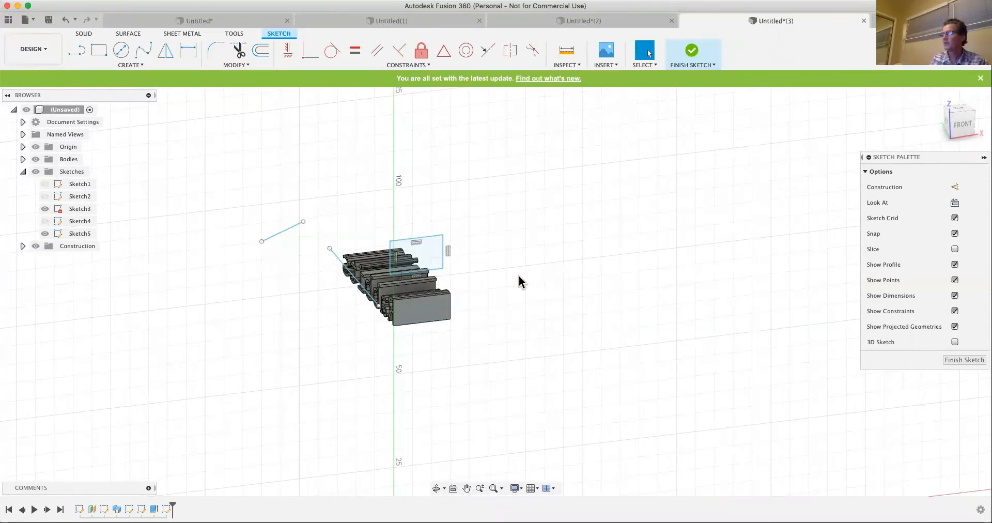
{"action": "mouse_move", "coordinate": [511, 321]}
{"action": "middle_mouse_down"}
{"action": "mouse_move", "coordinate": [742, 337]}
{"action": "mouse_move", "coordinate": [364, 339]}
{"action": "mouse_move", "coordinate": [556, 328]}
{"action": "middle_mouse_up"}
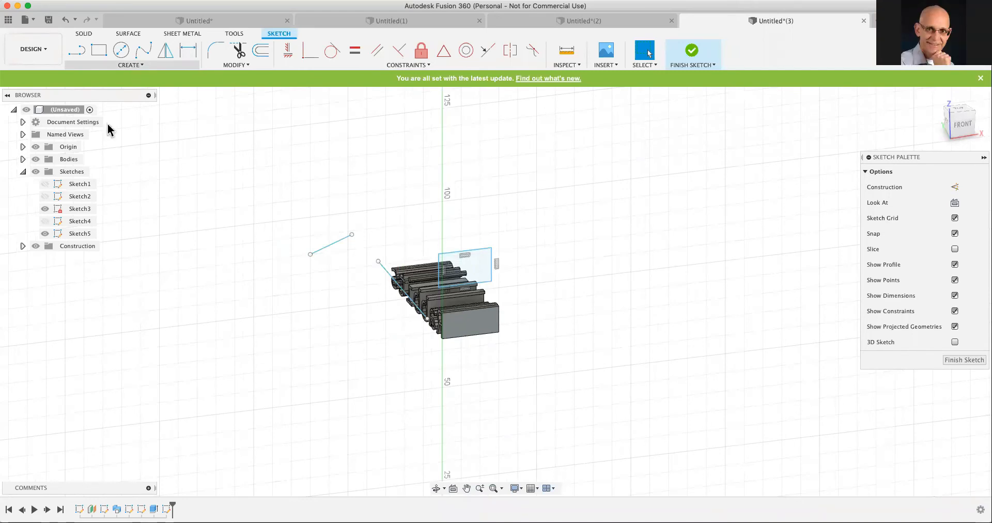
- Delete both slanted lines from the sketch, keeping the rectangle
{"action": "left_click", "coordinate": [136, 66]}
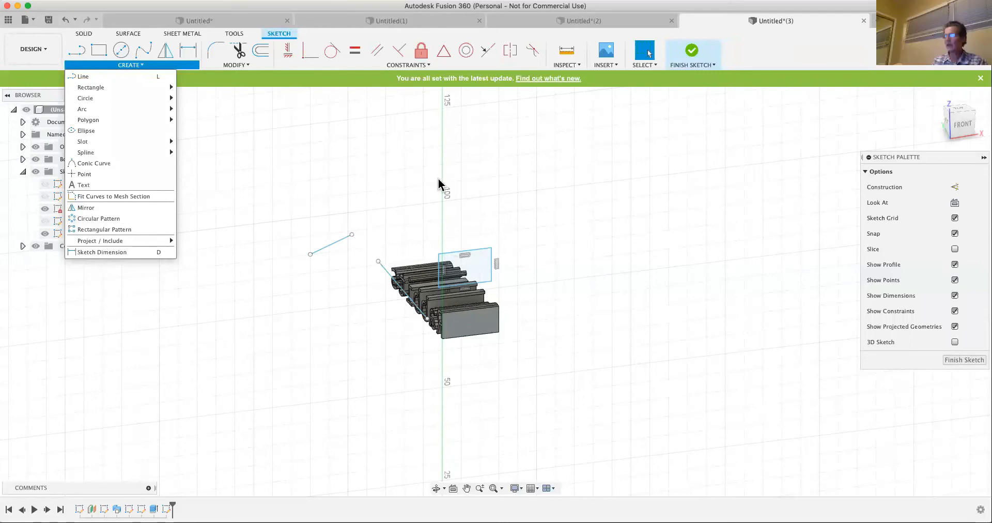
{"action": "scroll", "coordinate": [483, 152], "scroll_direction": "down", "scroll_amount": 5}
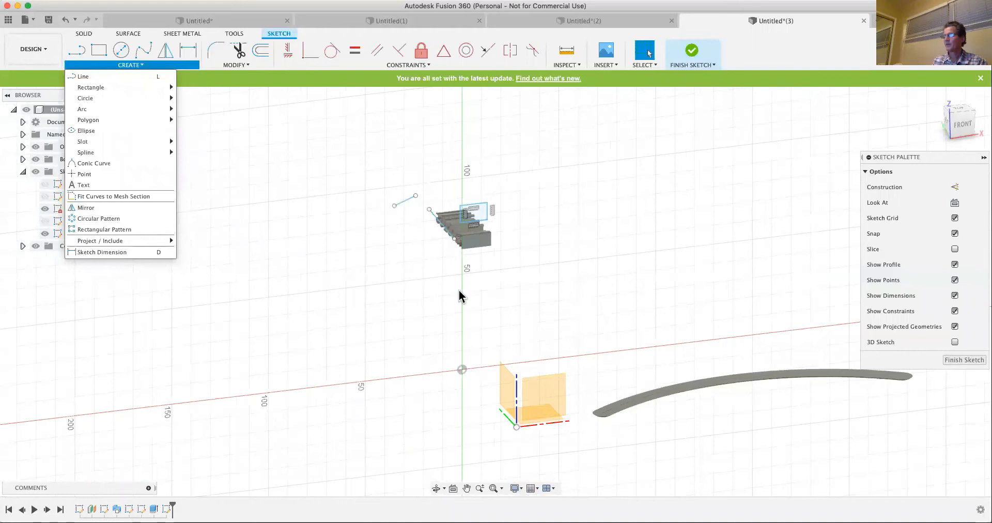
{"action": "left_click_drag", "start_coordinate": [370, 171], "coordinate": [458, 261]}
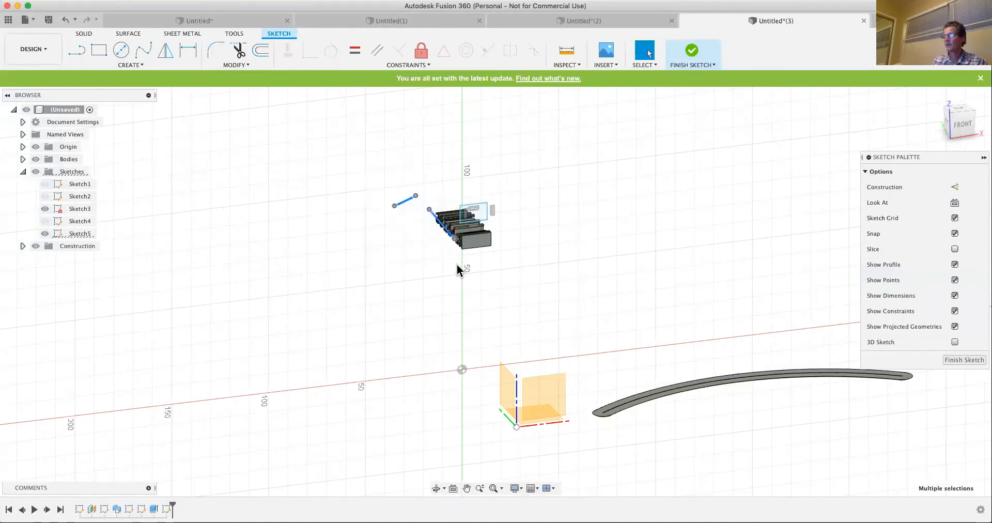
{"action": "key", "text": "Delete"}
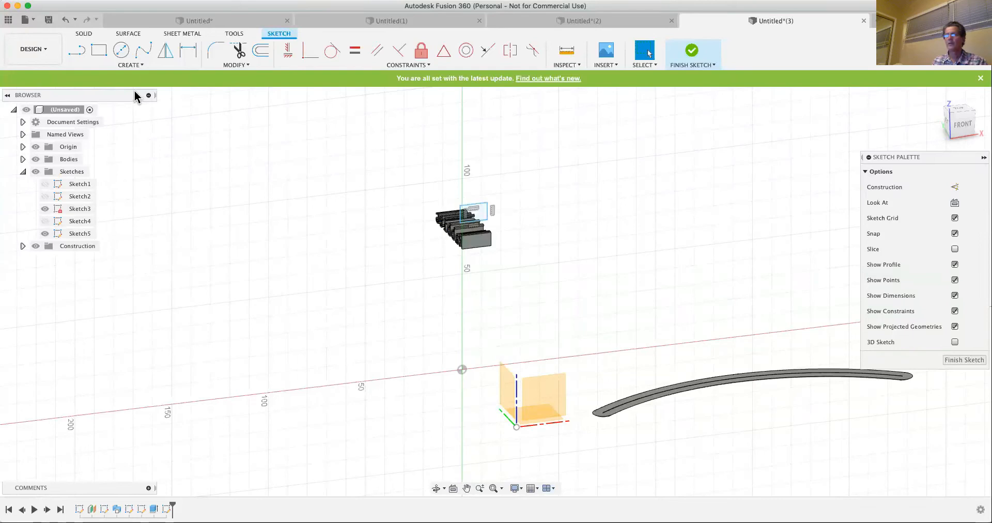
{"action": "left_click", "coordinate": [128, 65]}
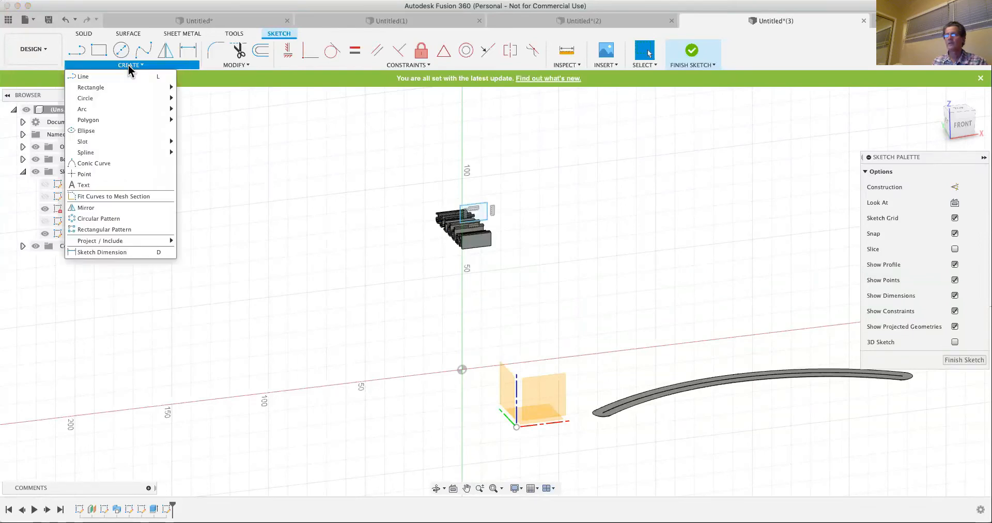
{"action": "left_click", "coordinate": [98, 220]}
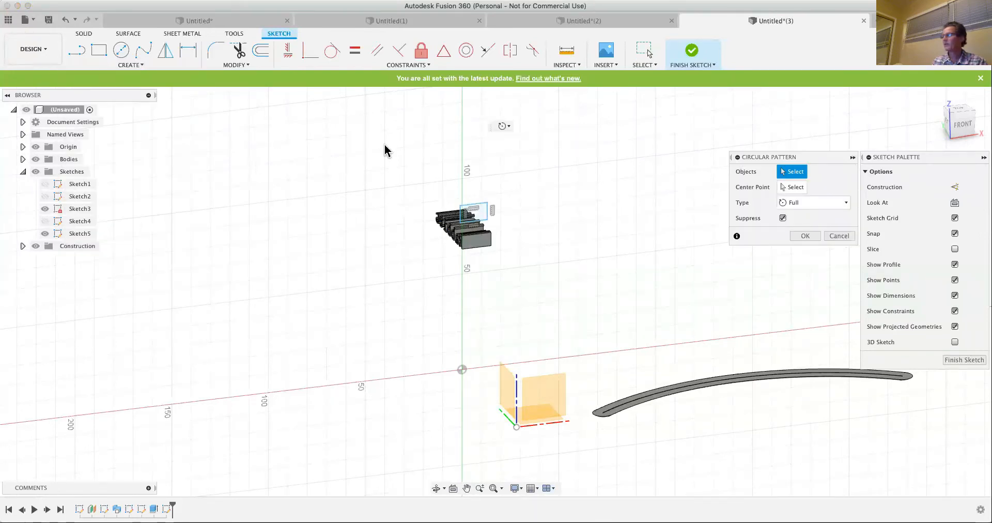
{"action": "left_click_drag", "start_coordinate": [423, 176], "coordinate": [506, 224]}
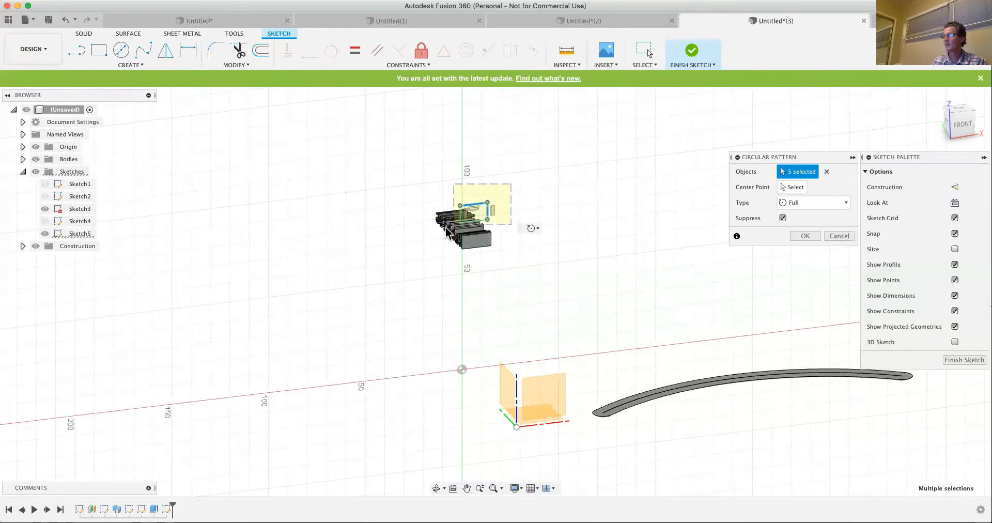
{"action": "left_click", "coordinate": [479, 211]}
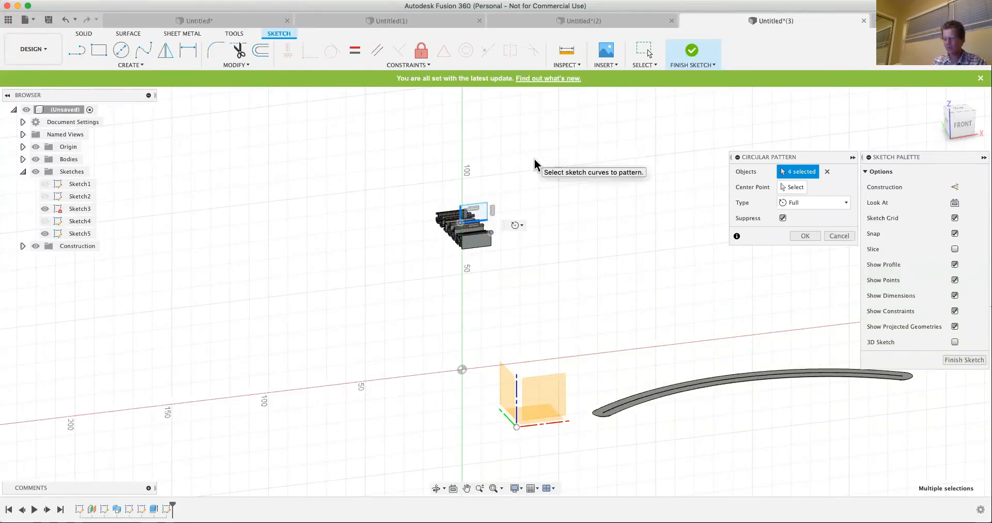
{"action": "key", "text": "Escape"}
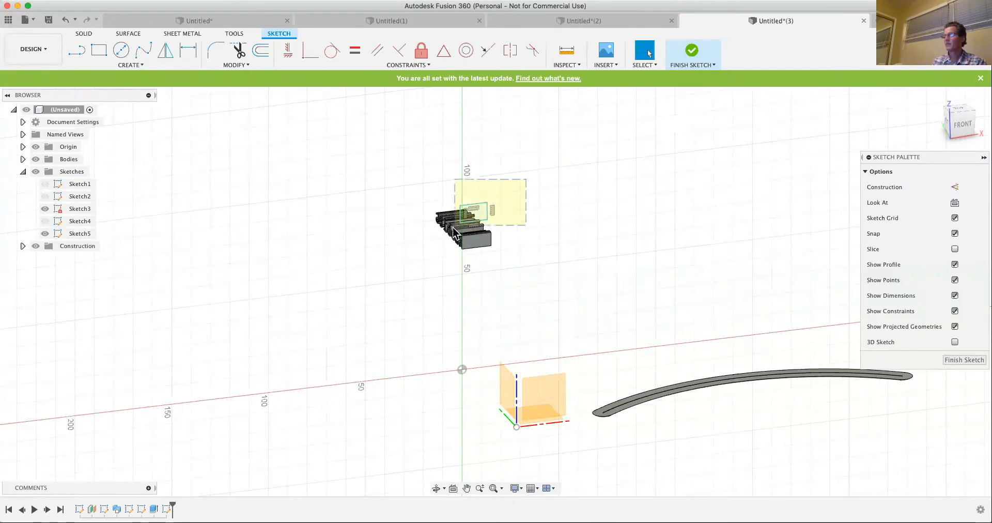
- Start a full circular pattern of the sketch rectangle around the lower-left corner point of the extruded block
{"action": "left_click", "coordinate": [474, 212]}
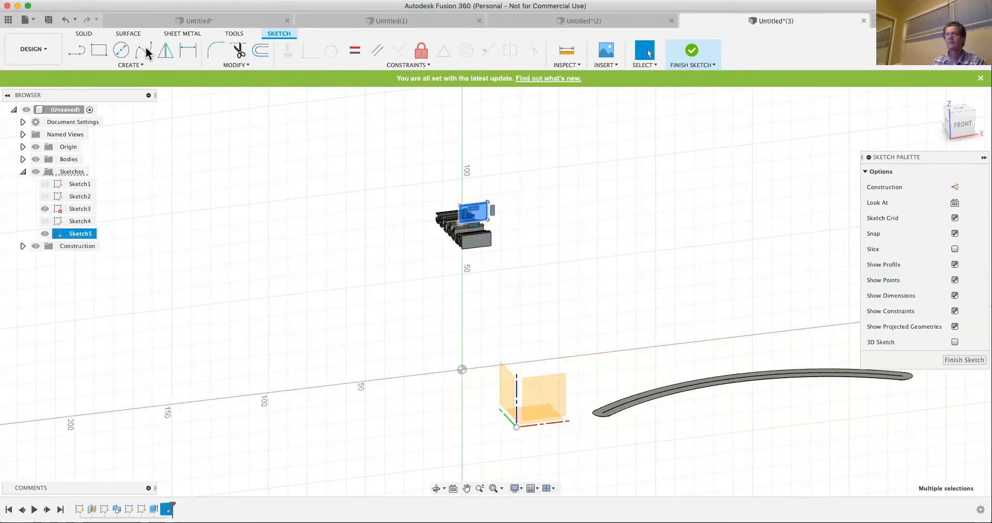
{"action": "left_click", "coordinate": [132, 65]}
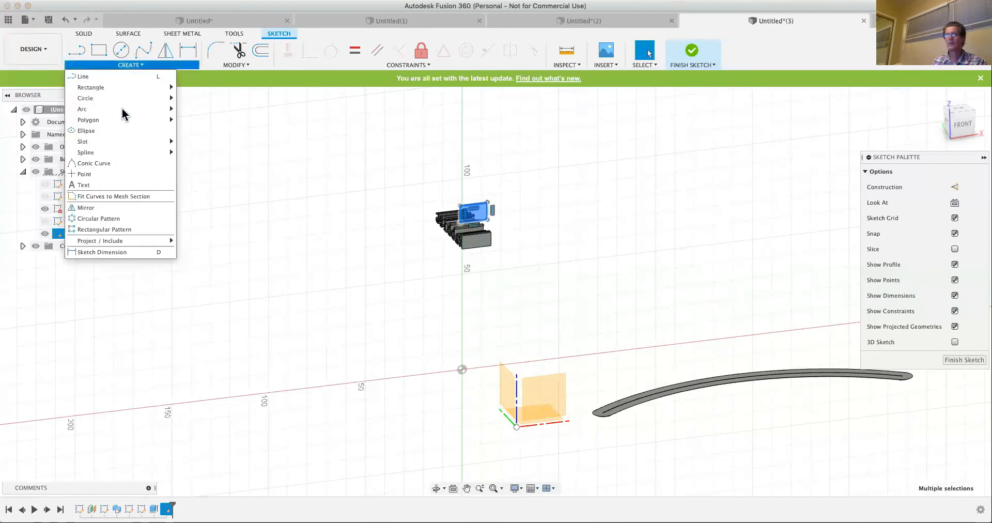
{"action": "left_click", "coordinate": [93, 219]}
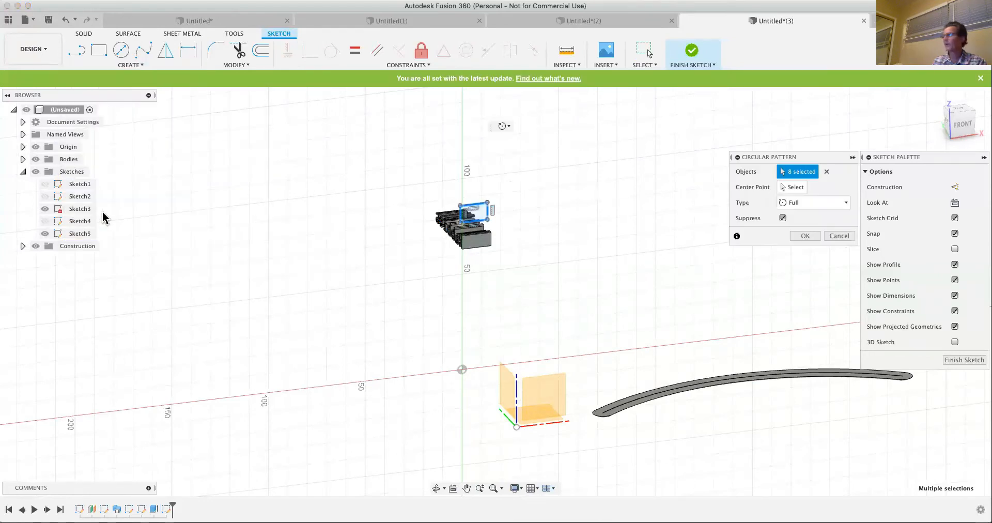
{"action": "left_click", "coordinate": [794, 188]}
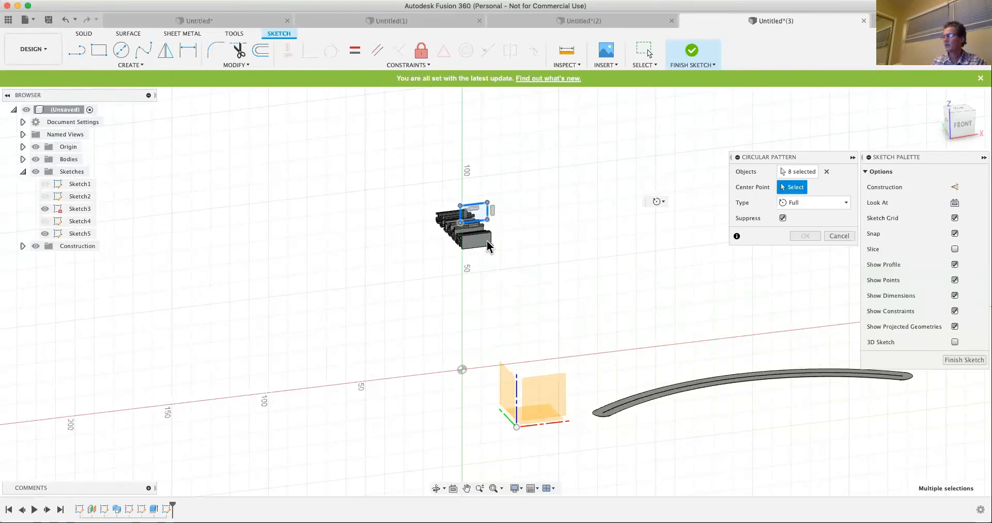
{"action": "scroll", "coordinate": [488, 241], "scroll_direction": "up", "scroll_amount": 3}
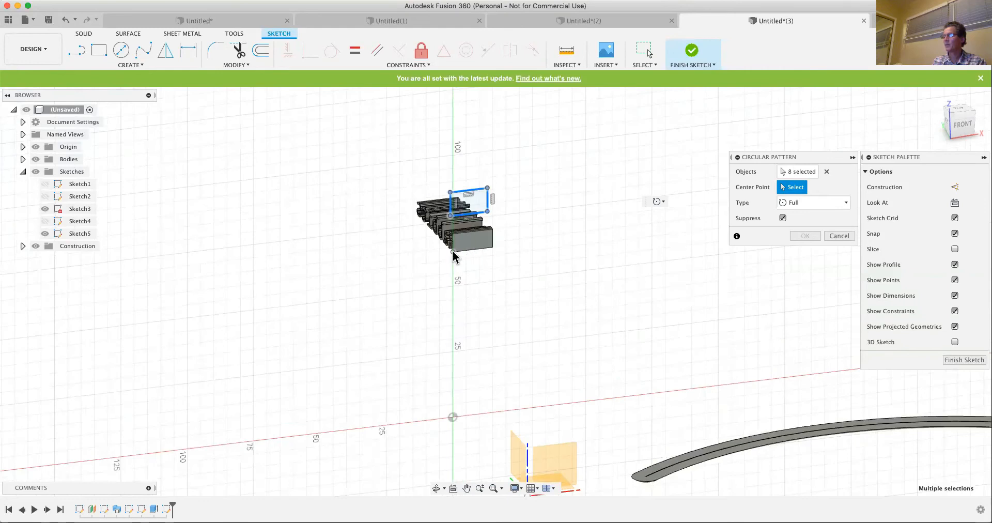
{"action": "left_click", "coordinate": [453, 253]}
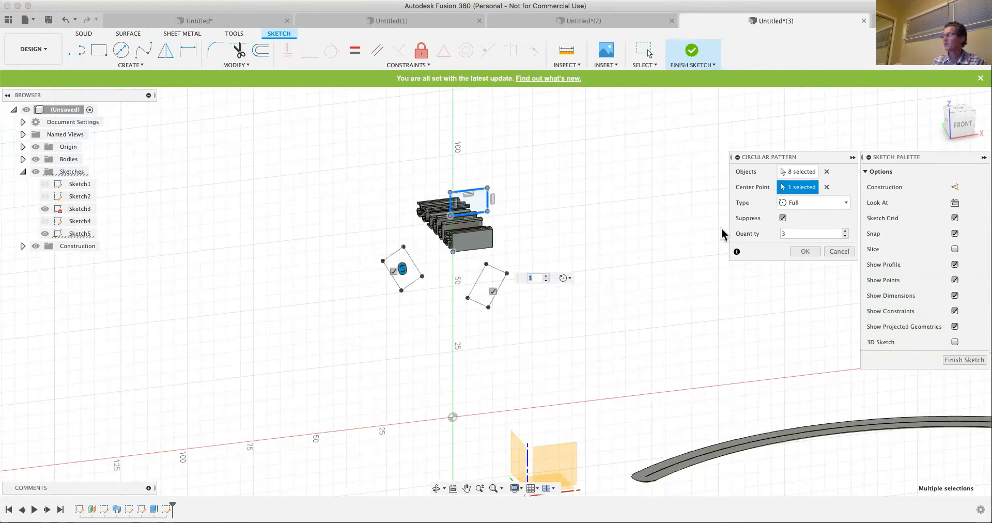
- Preview the circular pattern with a quantity of 7 from the front, and cancel it
{"action": "left_click", "coordinate": [845, 231]}
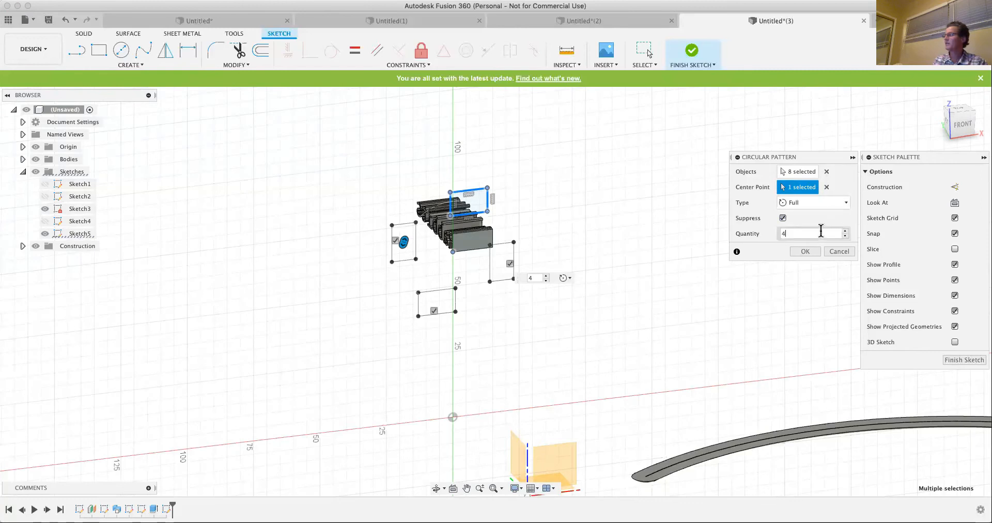
{"action": "left_click", "coordinate": [847, 231]}
{"action": "left_click", "coordinate": [847, 231]}
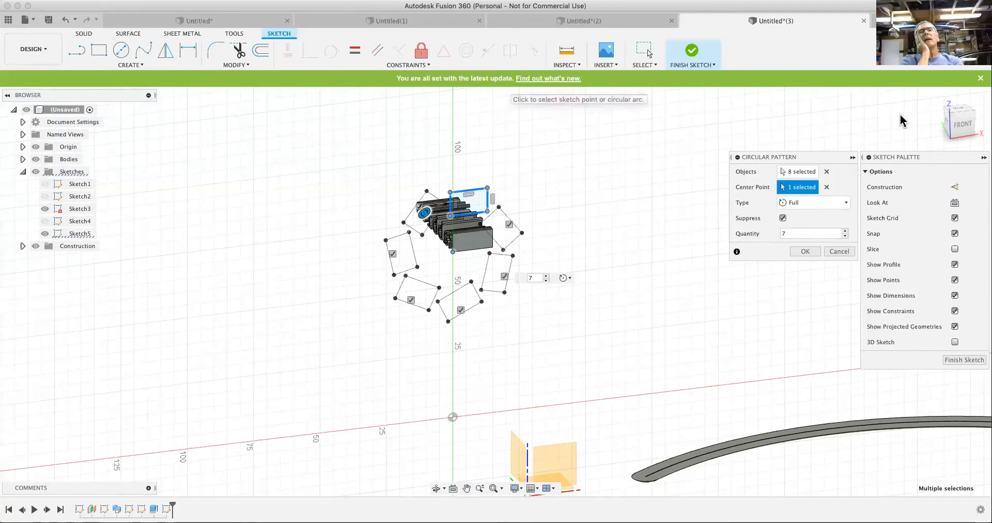
{"action": "left_click", "coordinate": [964, 126]}
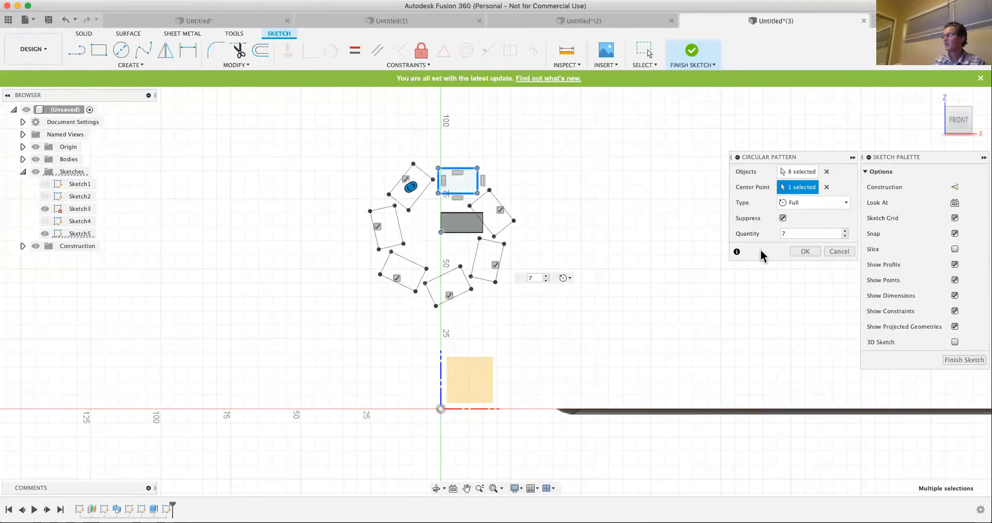
{"action": "left_click", "coordinate": [840, 251]}
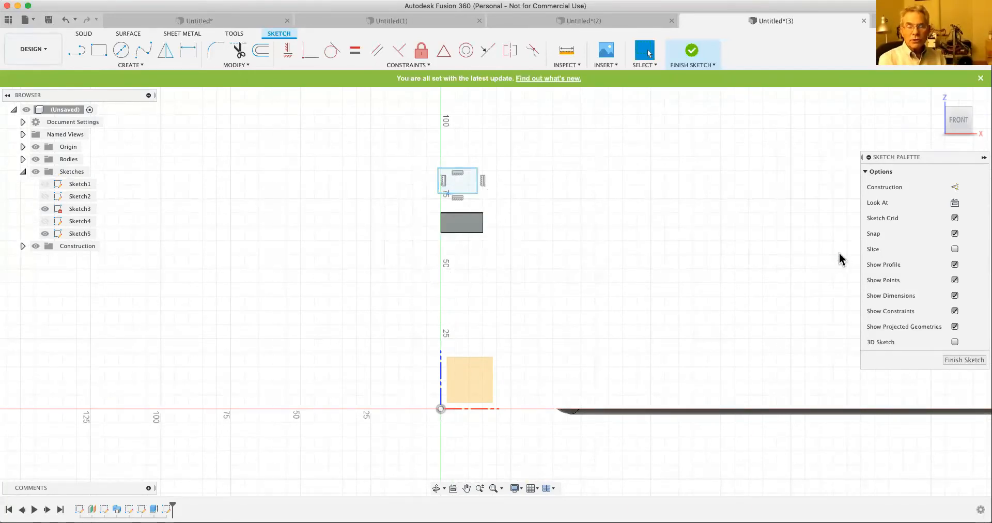
- Start a circular pattern of the whole rectangle with the origin as its center point
{"action": "left_click", "coordinate": [446, 232]}
{"action": "left_click", "coordinate": [595, 233]}
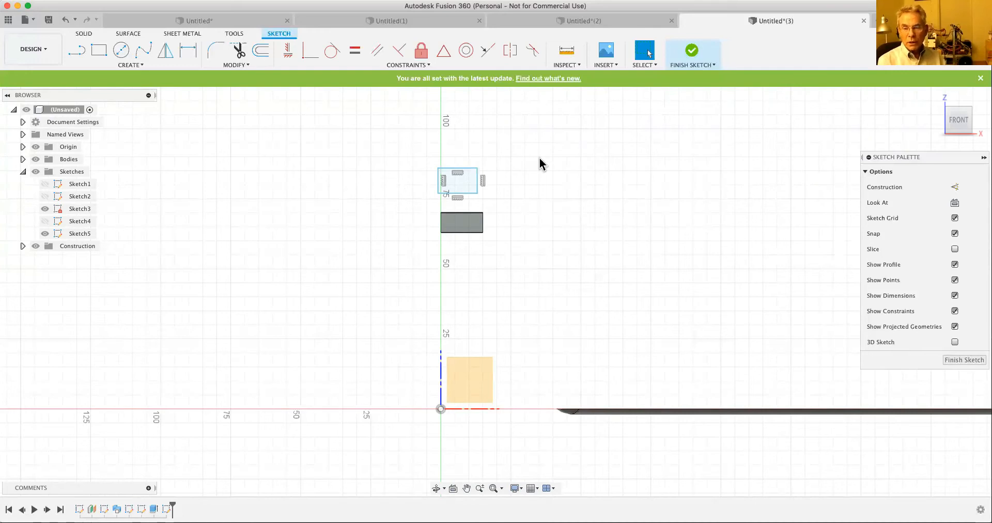
{"action": "mouse_move", "coordinate": [521, 153]}
{"action": "left_mouse_down"}
{"action": "mouse_move", "coordinate": [445, 183]}
{"action": "mouse_move", "coordinate": [413, 211]}
{"action": "left_mouse_up"}
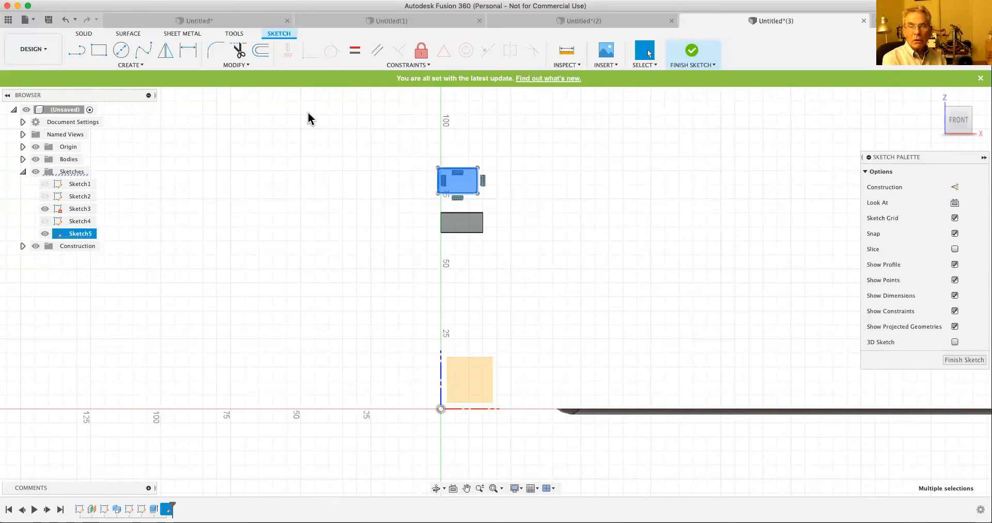
{"action": "left_click", "coordinate": [133, 66]}
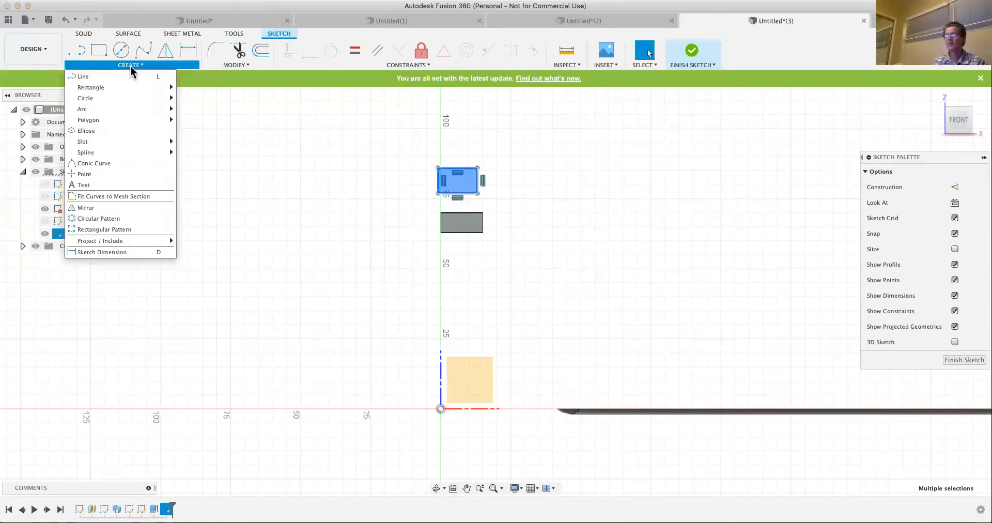
{"action": "left_click", "coordinate": [103, 219]}
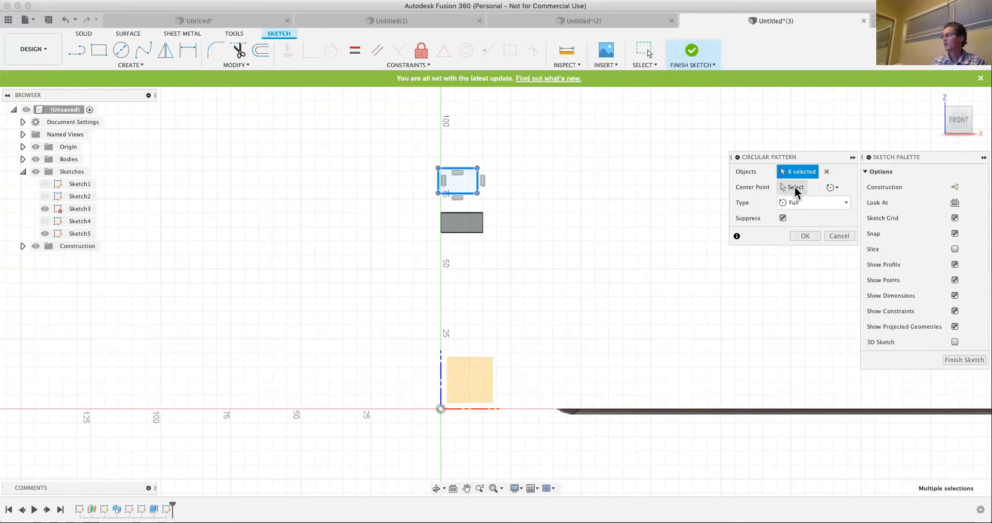
{"action": "left_click", "coordinate": [794, 189]}
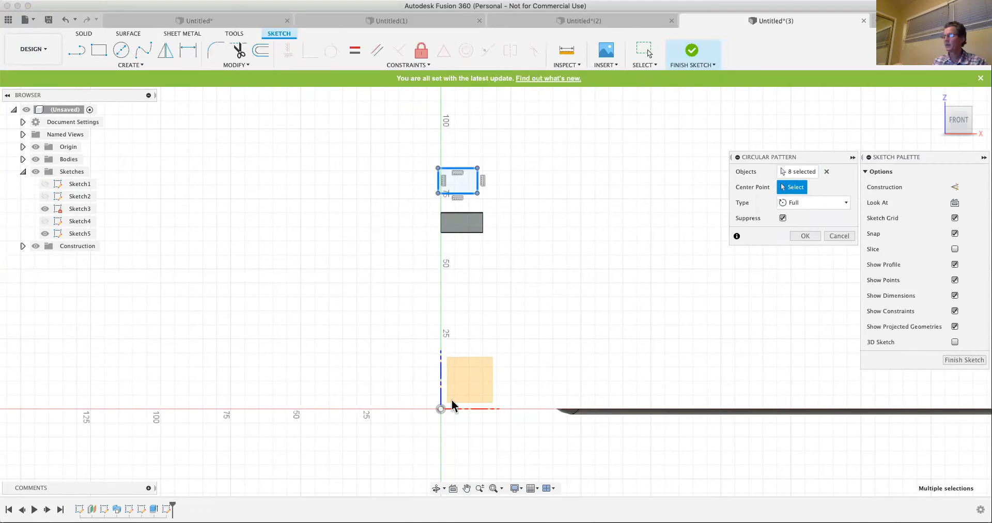
{"action": "left_click", "coordinate": [440, 409]}
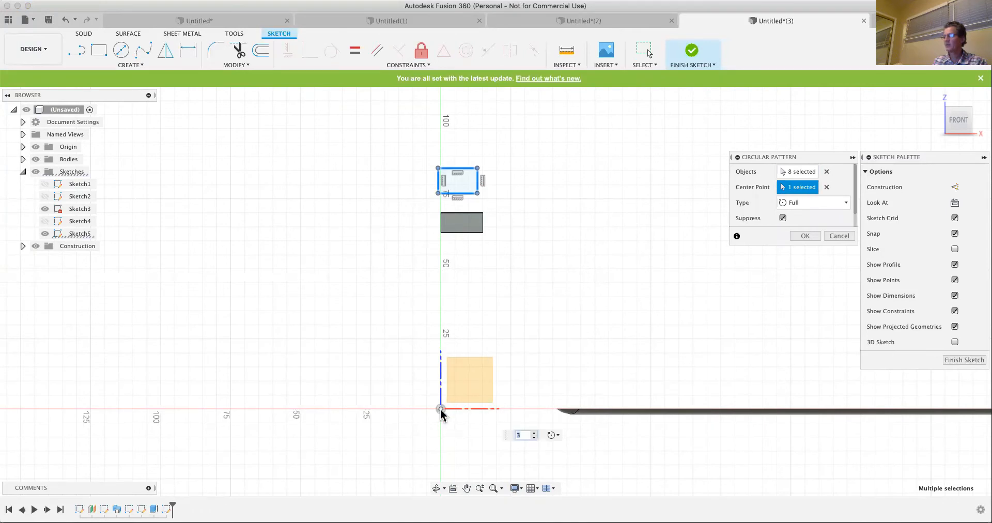
- Change the circular pattern type to Angle and set the quantity to 4
{"action": "left_click", "coordinate": [846, 203]}
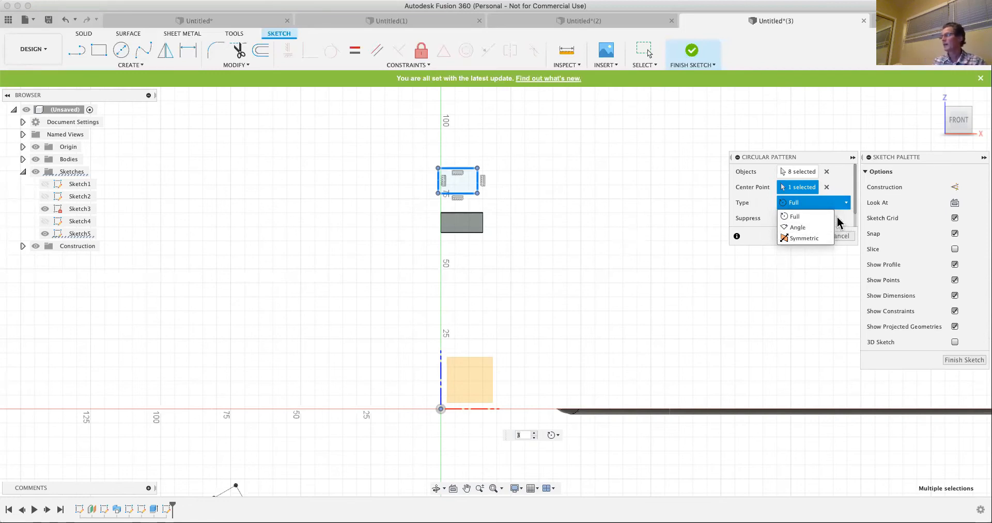
{"action": "left_click", "coordinate": [808, 227]}
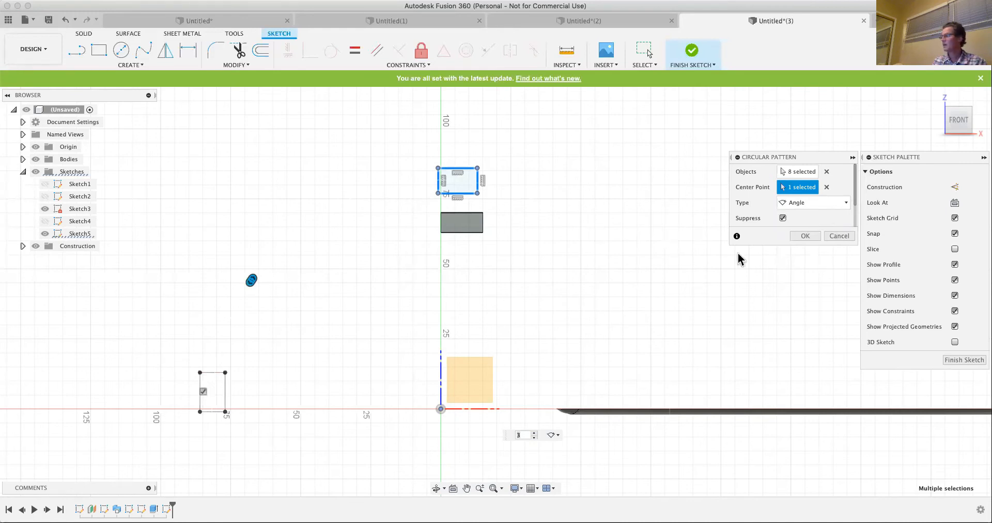
{"action": "left_click", "coordinate": [554, 435]}
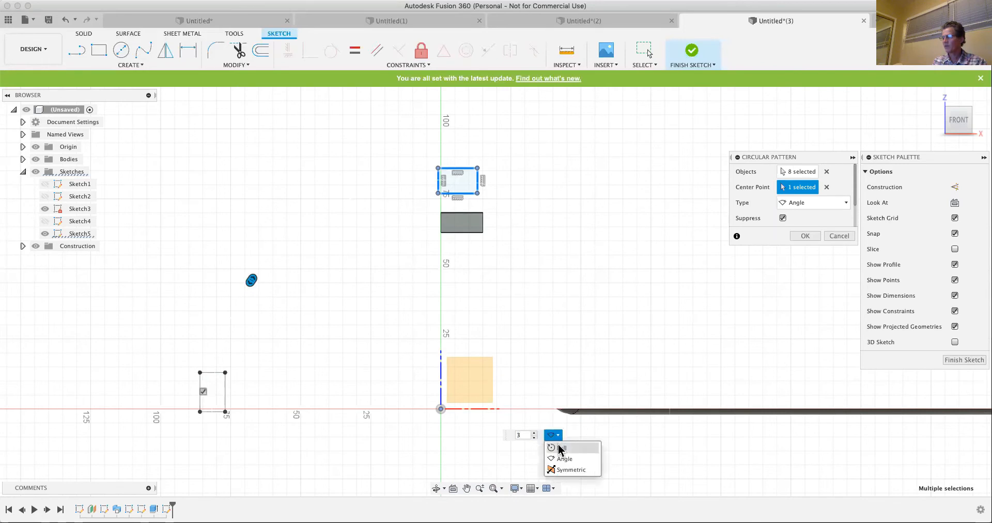
{"action": "left_click", "coordinate": [252, 279]}
{"action": "left_click_drag", "start_coordinate": [296, 256], "coordinate": [311, 230]}
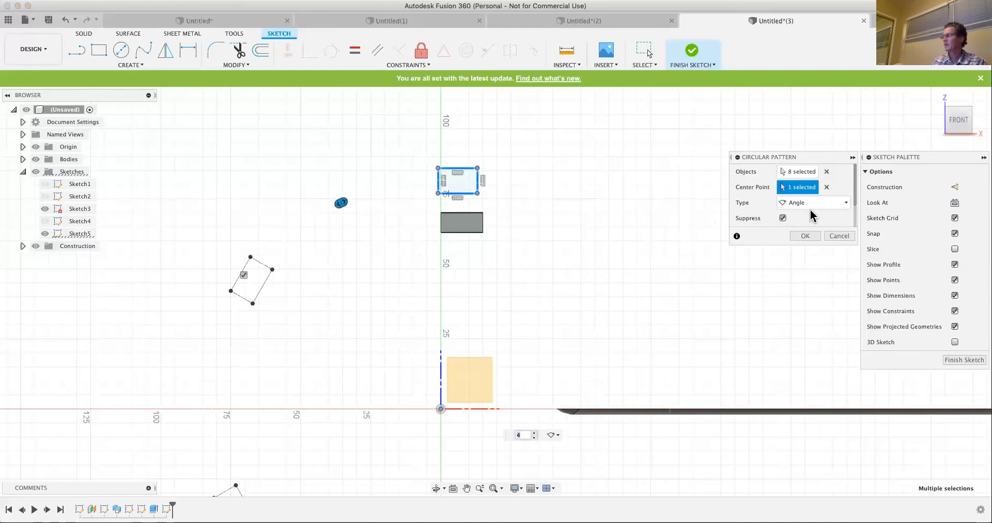
- Make the circular pattern symmetric, suppress the instance right of the original rectangle, and raise the quantity to 7
{"action": "left_click", "coordinate": [845, 202]}
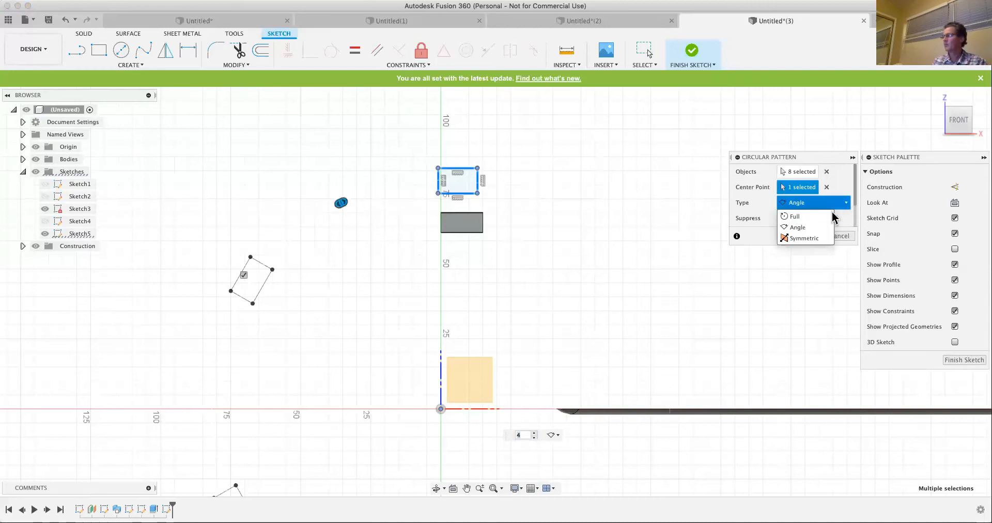
{"action": "left_click", "coordinate": [808, 239]}
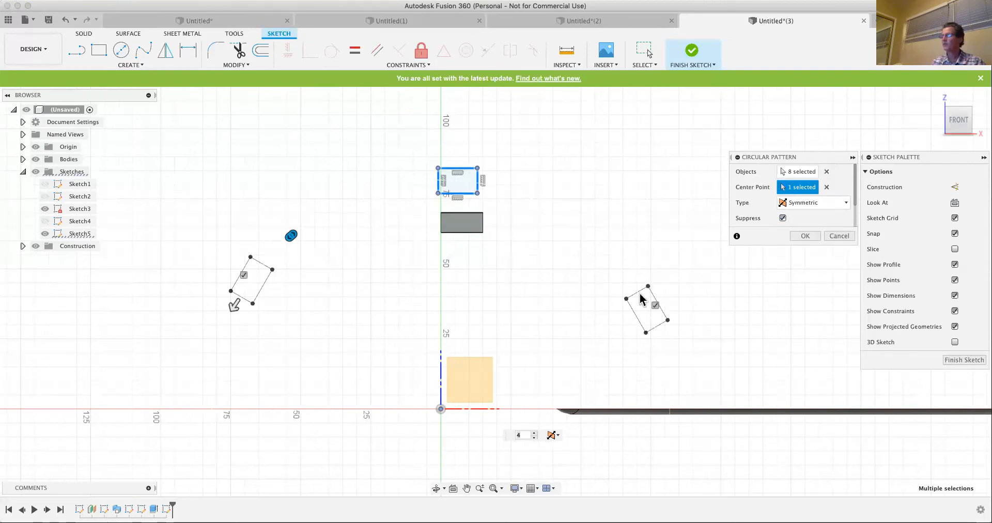
{"action": "left_click", "coordinate": [655, 305]}
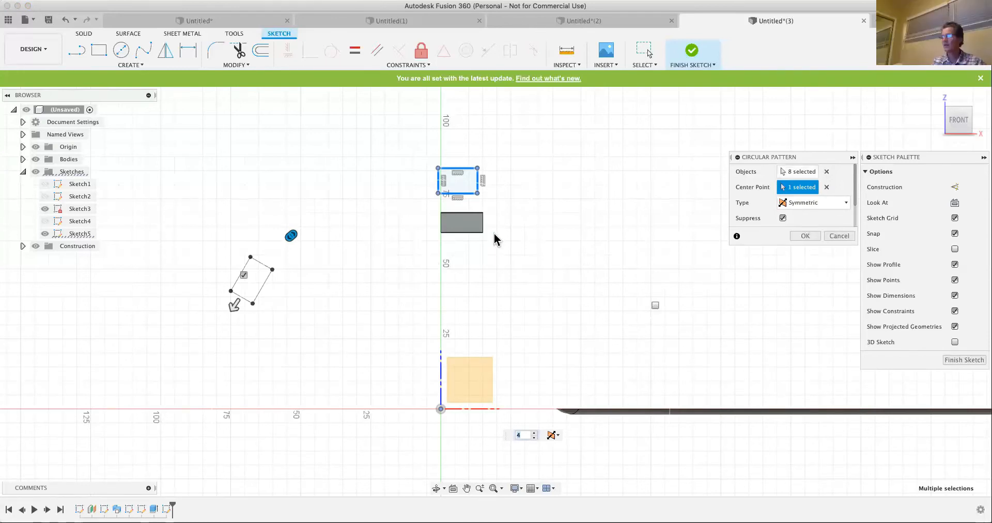
{"action": "left_click", "coordinate": [535, 433]}
{"action": "left_click", "coordinate": [535, 433]}
{"action": "left_click", "coordinate": [534, 433]}
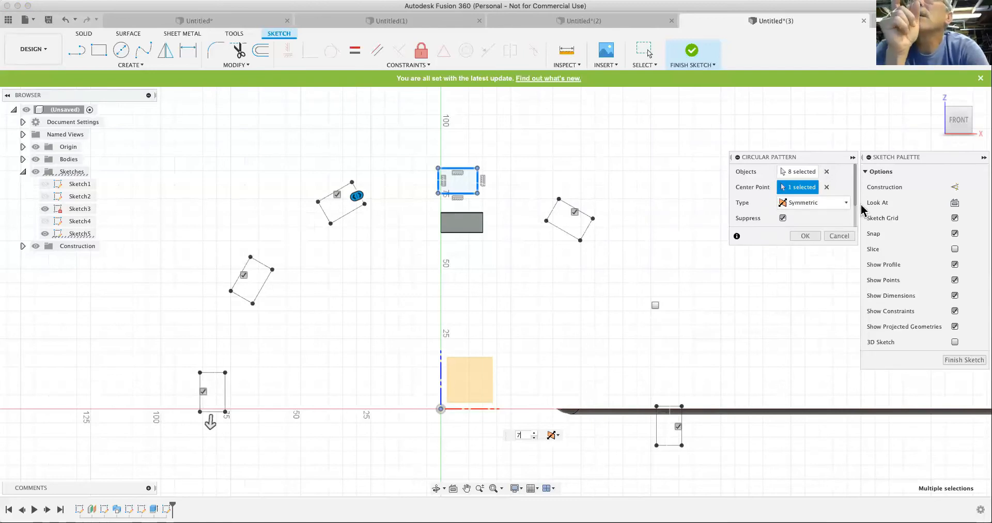
- Set the pattern's total angle to 110 degrees and create the circular pattern
{"action": "left_click_drag", "start_coordinate": [855, 191], "coordinate": [855, 225]}
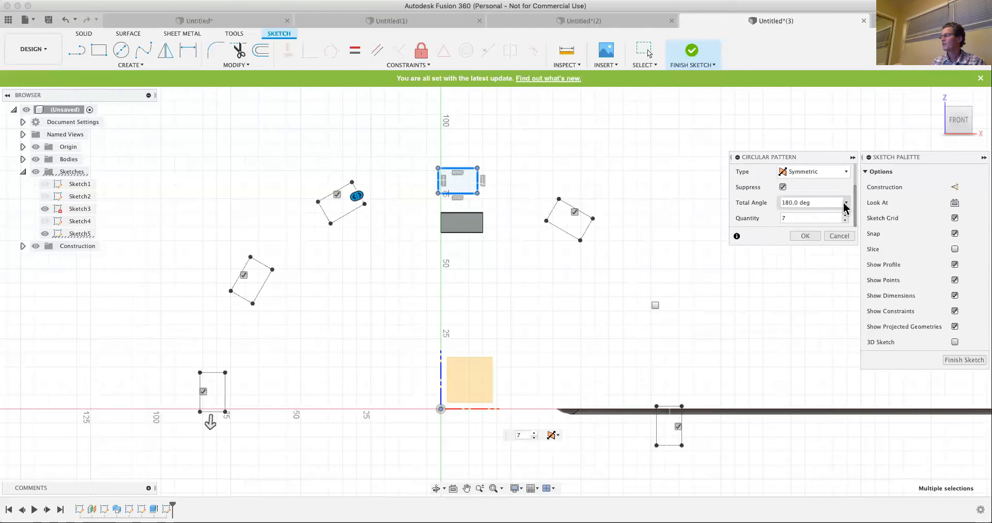
{"action": "left_click_drag", "start_coordinate": [817, 201], "coordinate": [768, 201]}
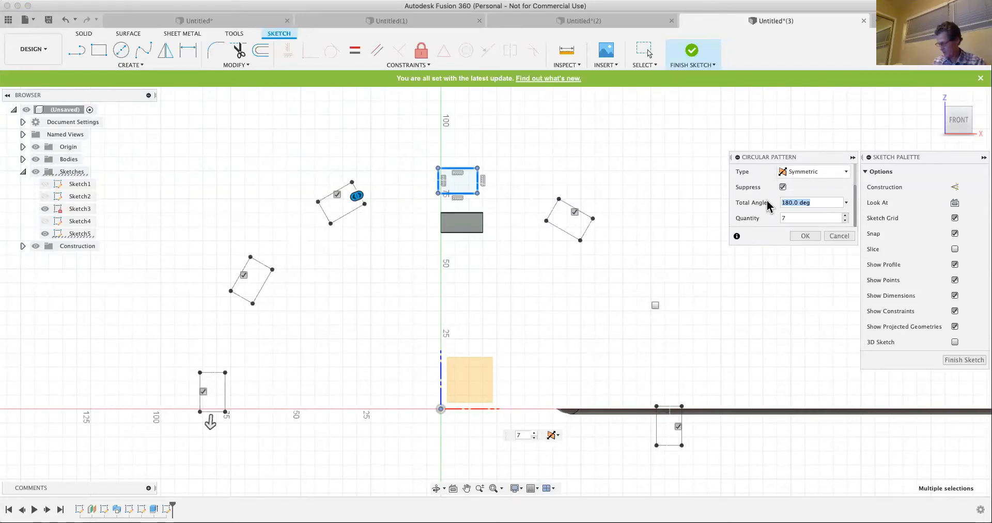
{"action": "type", "text": "110"}
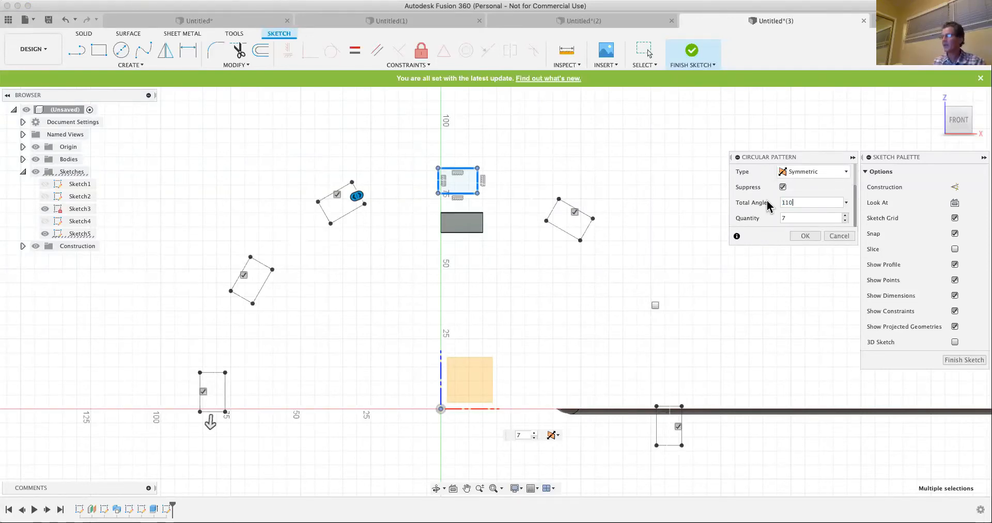
{"action": "key", "text": "Return"}
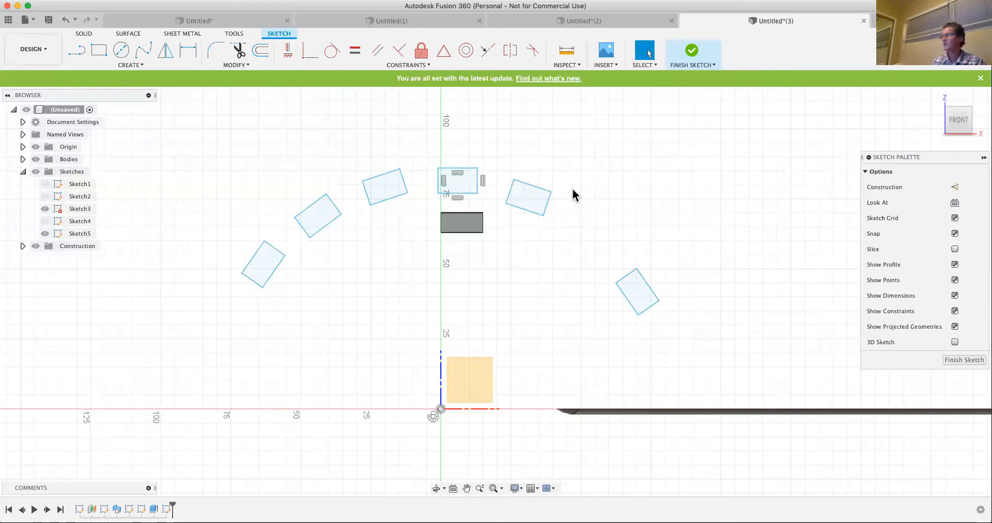
- Try a Horizontal/Vertical constraint on the patterned rectangle just left of the original, and view the available slot types
{"action": "scroll", "coordinate": [556, 215], "scroll_direction": "up", "scroll_amount": 1}
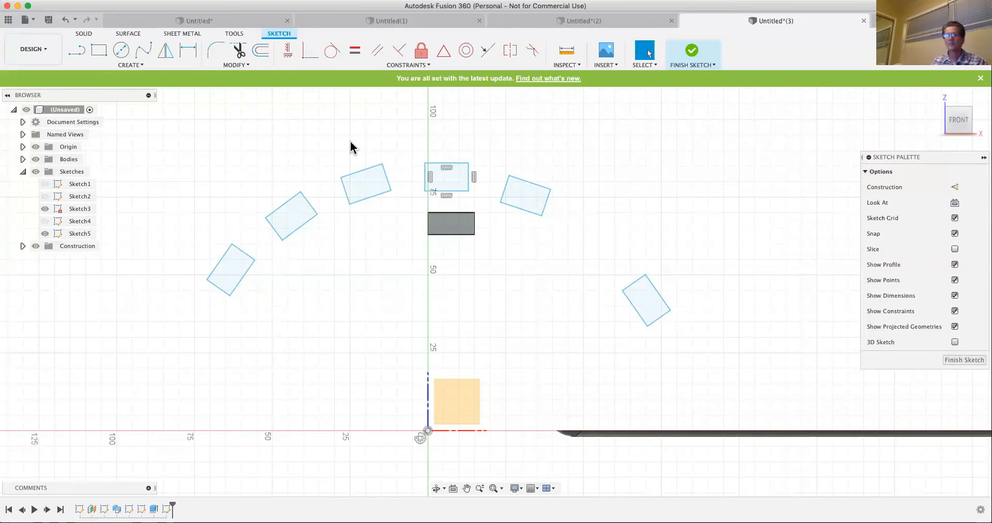
{"action": "left_click", "coordinate": [366, 189]}
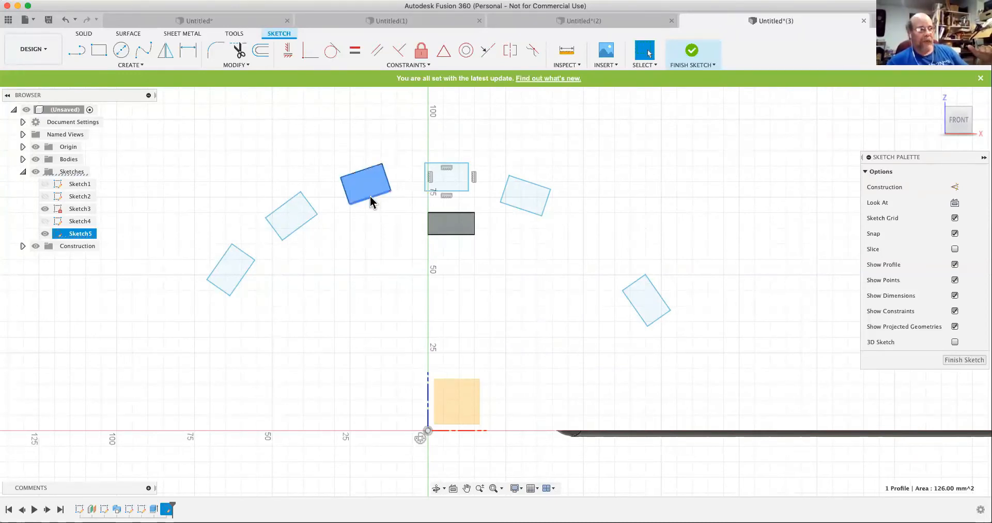
{"action": "double_click", "coordinate": [371, 201]}
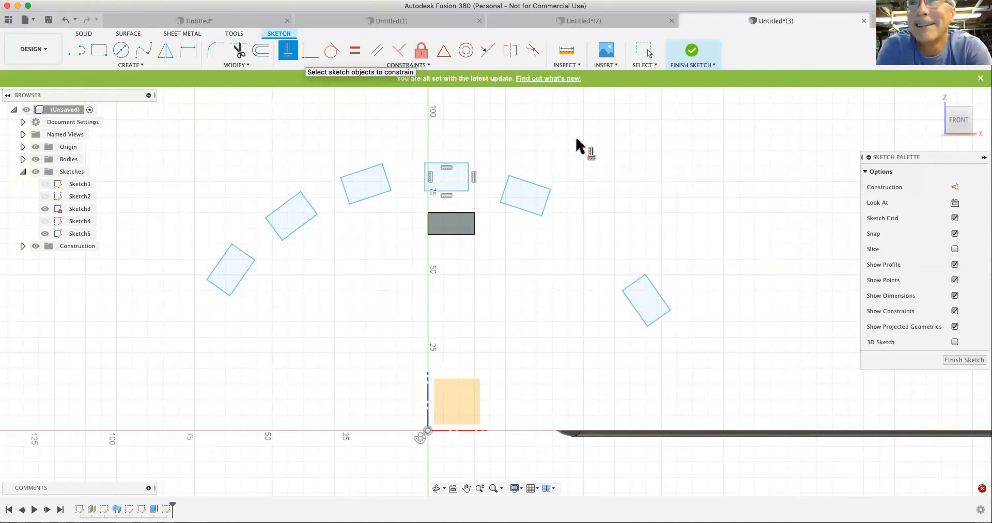
{"action": "left_click", "coordinate": [133, 65]}
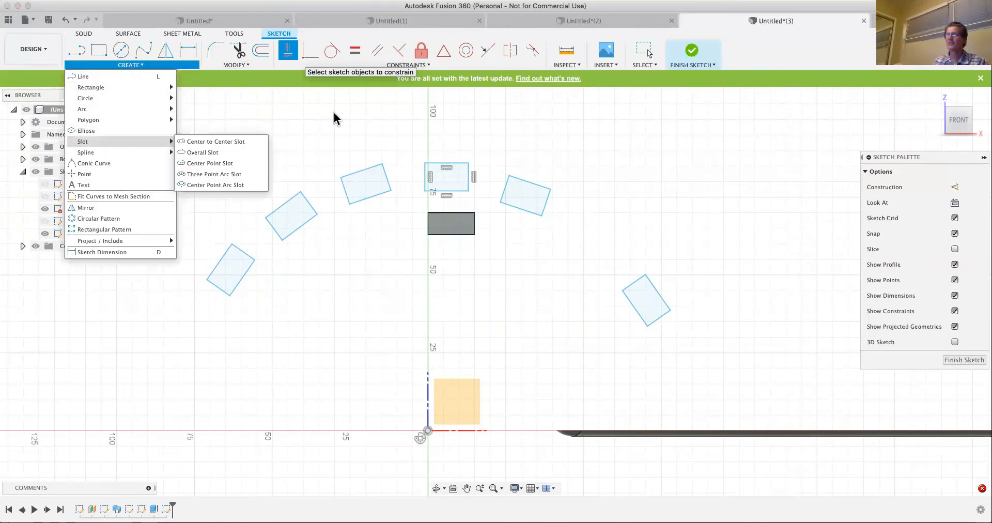
{"action": "left_click", "coordinate": [239, 103]}
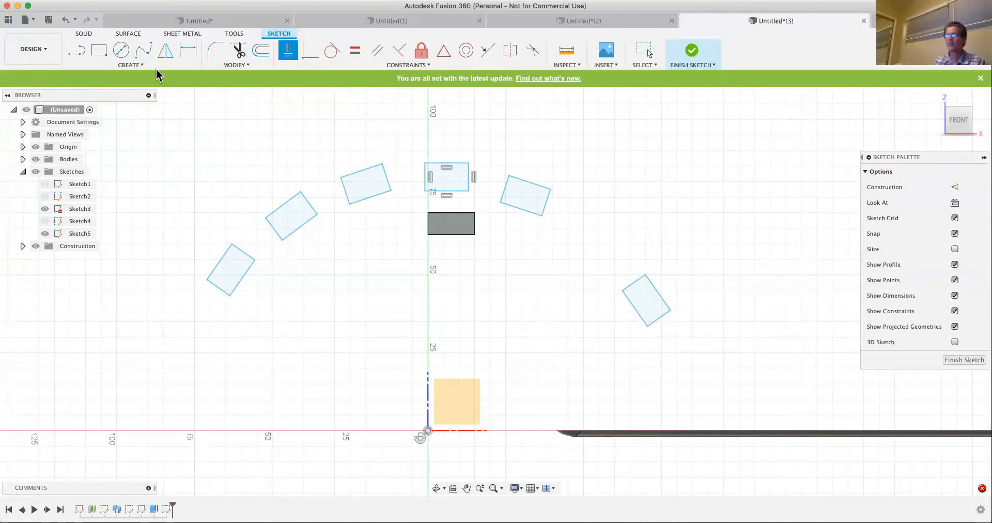
- Undo the circular pattern and the most recent deletion of a slanted line
{"action": "left_click", "coordinate": [66, 21]}
{"action": "left_click", "coordinate": [66, 20]}
{"action": "left_click", "coordinate": [67, 21]}
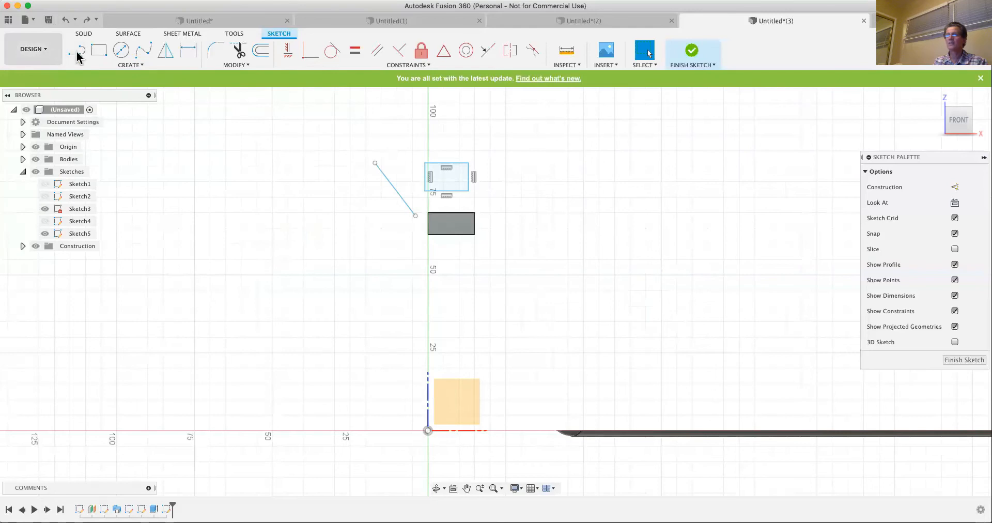
- Create a rectangular pattern of the slanted line with 5 instances over 55 mm horizontally and 3 over -40 mm vertically
{"action": "left_click", "coordinate": [128, 66]}
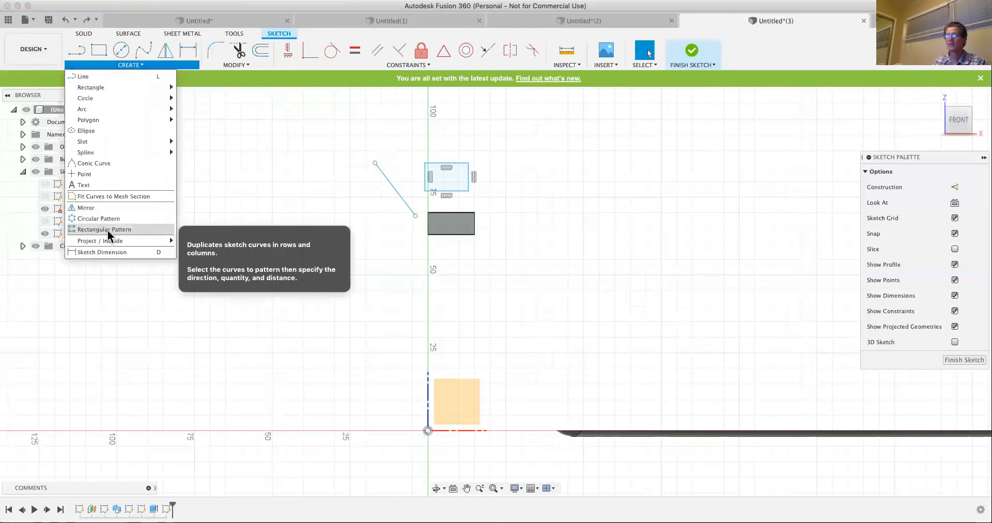
{"action": "left_click", "coordinate": [110, 229]}
{"action": "left_click", "coordinate": [399, 195]}
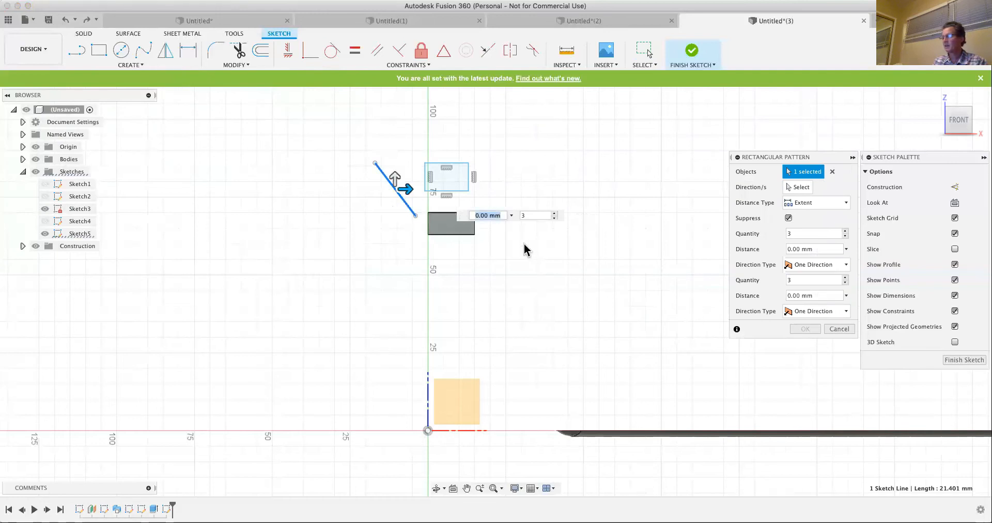
{"action": "left_click_drag", "start_coordinate": [406, 189], "coordinate": [578, 192]}
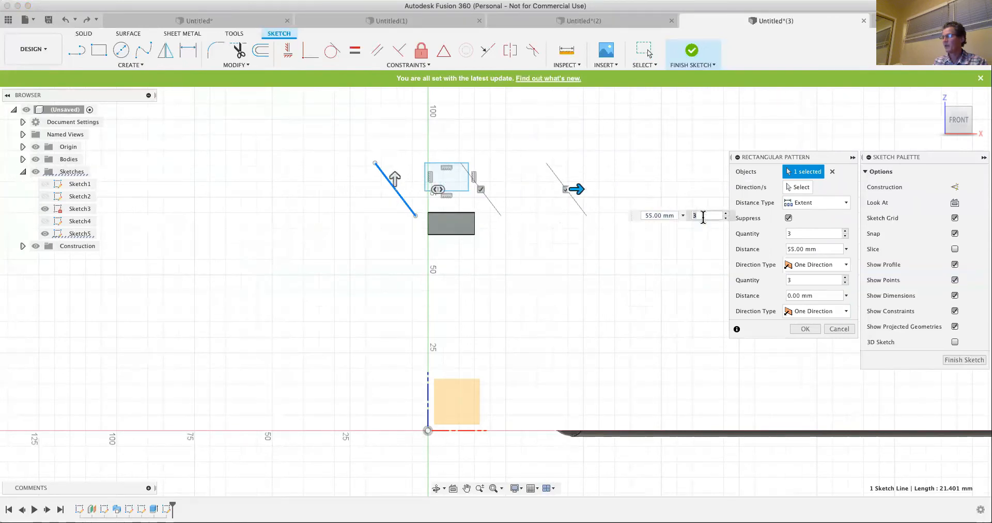
{"action": "type", "text": "5"}
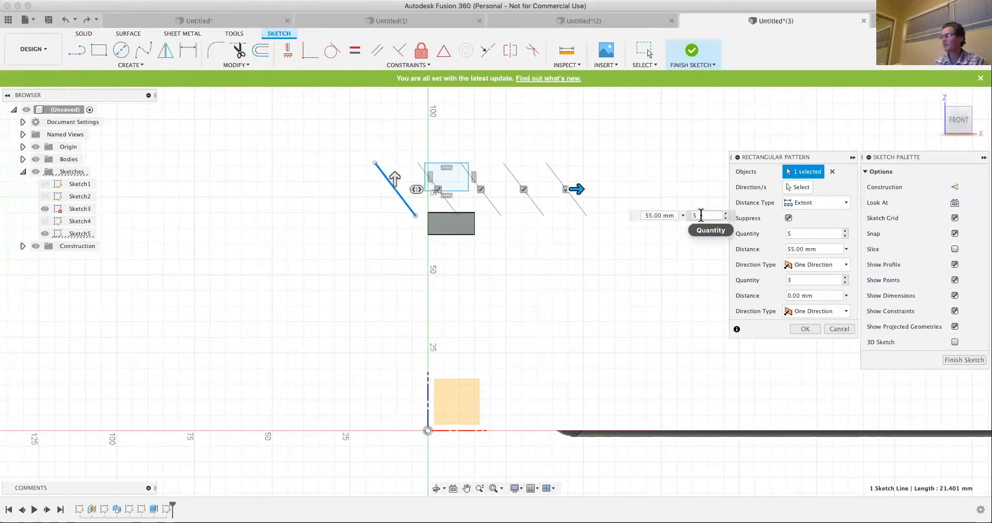
{"action": "left_click_drag", "start_coordinate": [395, 178], "coordinate": [399, 304]}
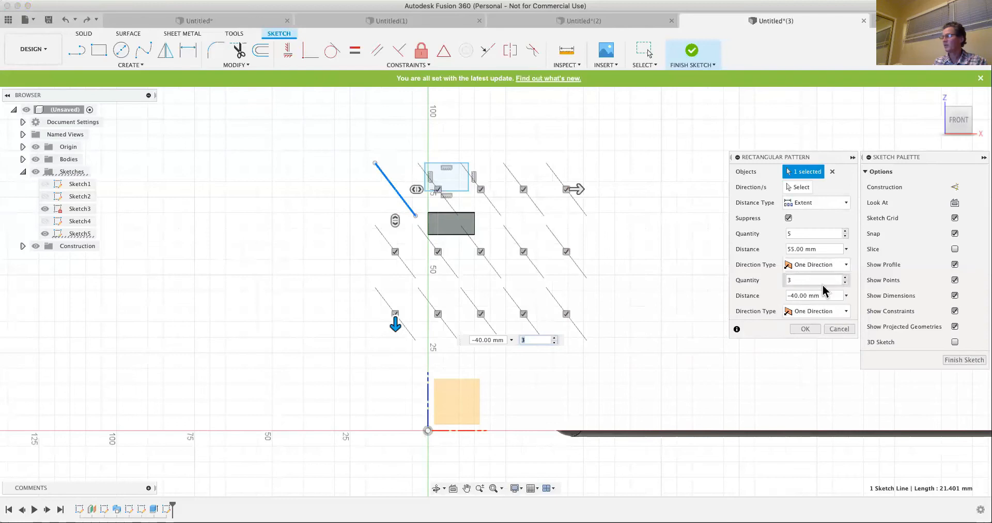
{"action": "left_click", "coordinate": [809, 331]}
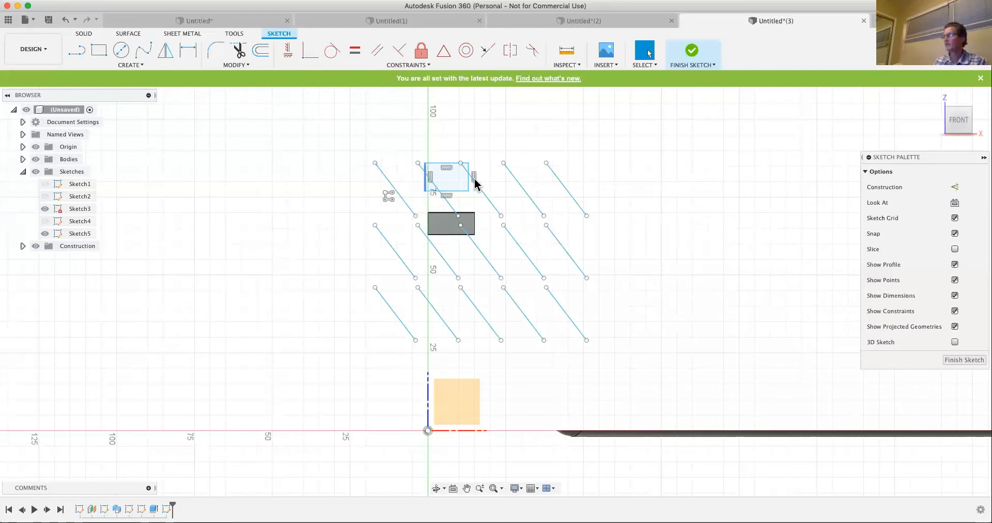
- Examine the options offered for individual patterned lines and for Sketch5 in the timeline for a way to edit the rectangular pattern
{"action": "left_click", "coordinate": [564, 186]}
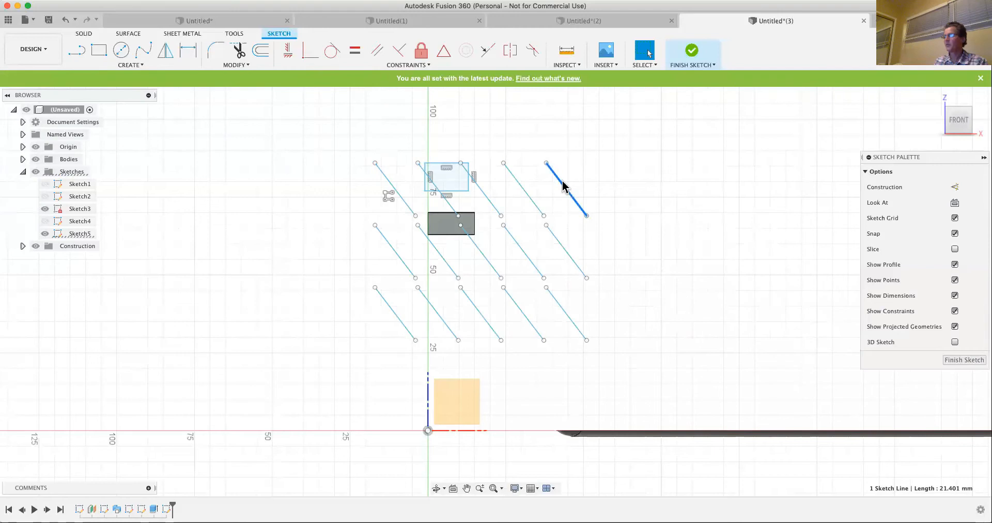
{"action": "left_click", "coordinate": [330, 136]}
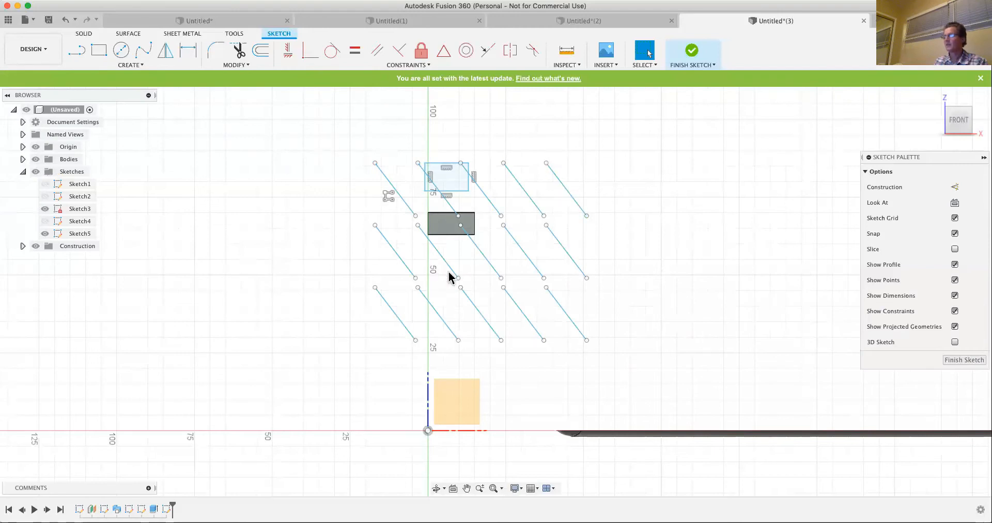
{"action": "right_click", "coordinate": [448, 268]}
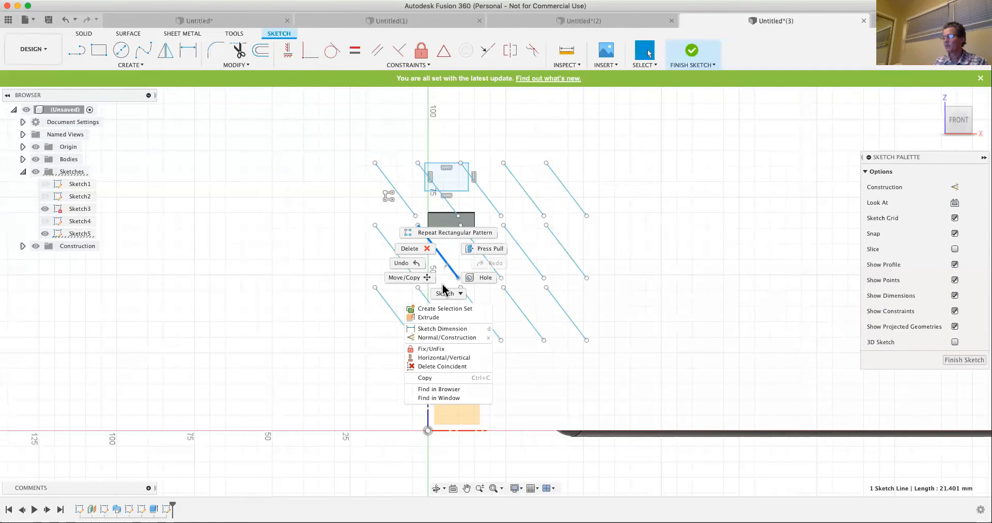
{"action": "left_click", "coordinate": [355, 363]}
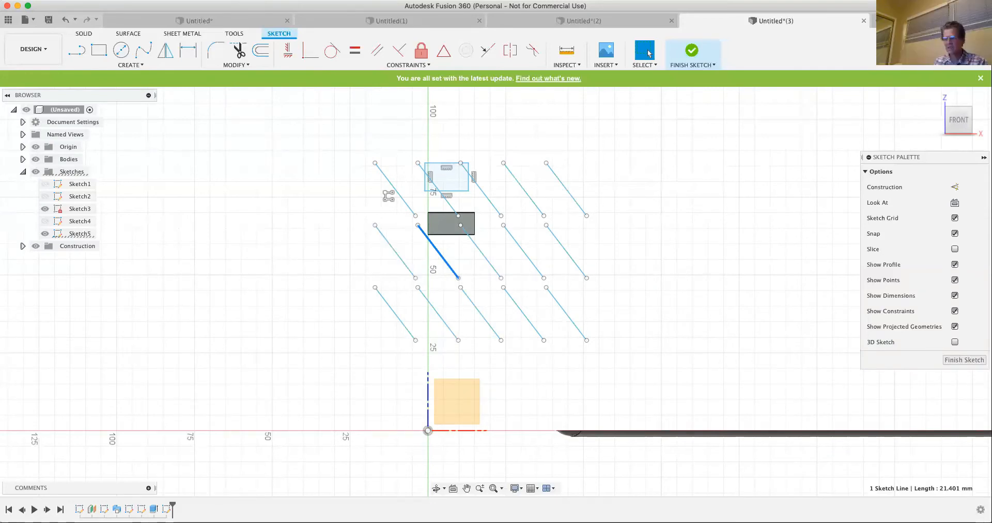
{"action": "right_click", "coordinate": [167, 509]}
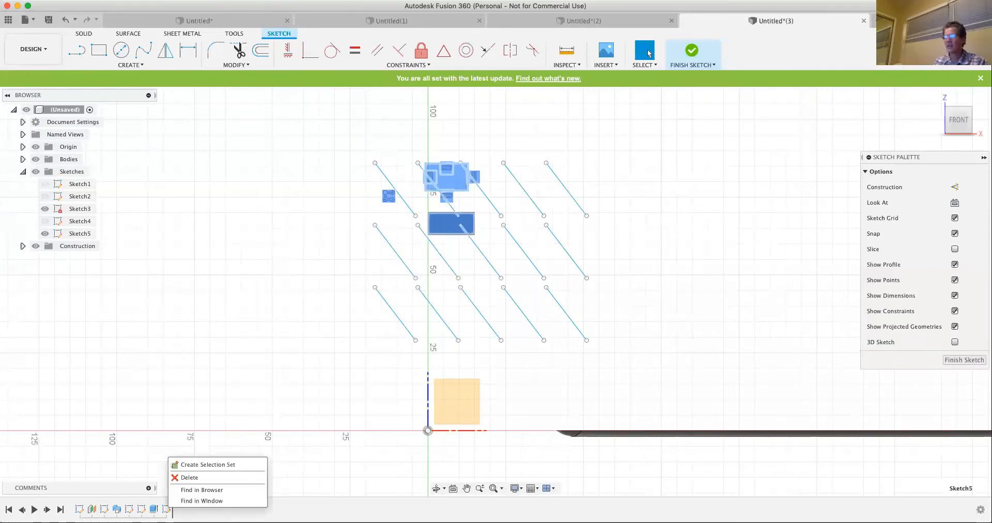
{"action": "left_click", "coordinate": [289, 454]}
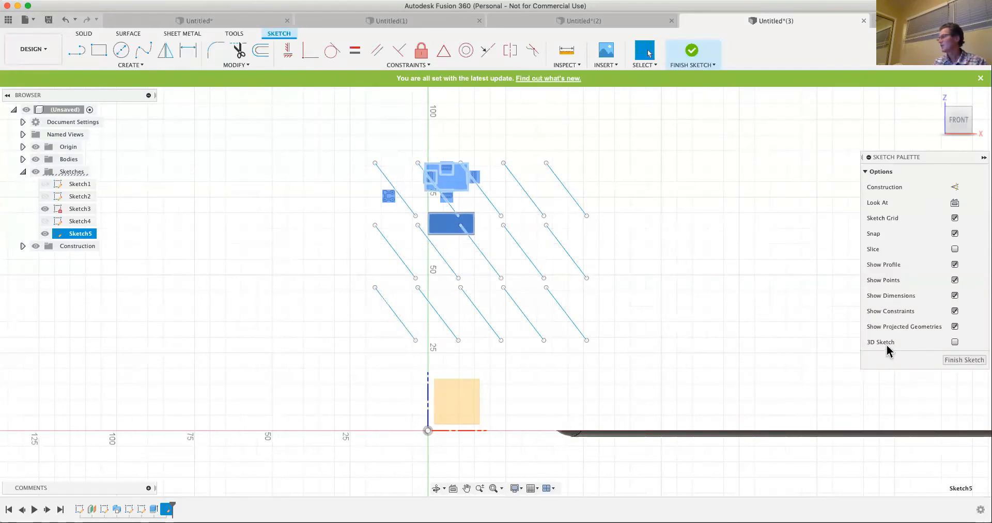
{"action": "right_click", "coordinate": [574, 202]}
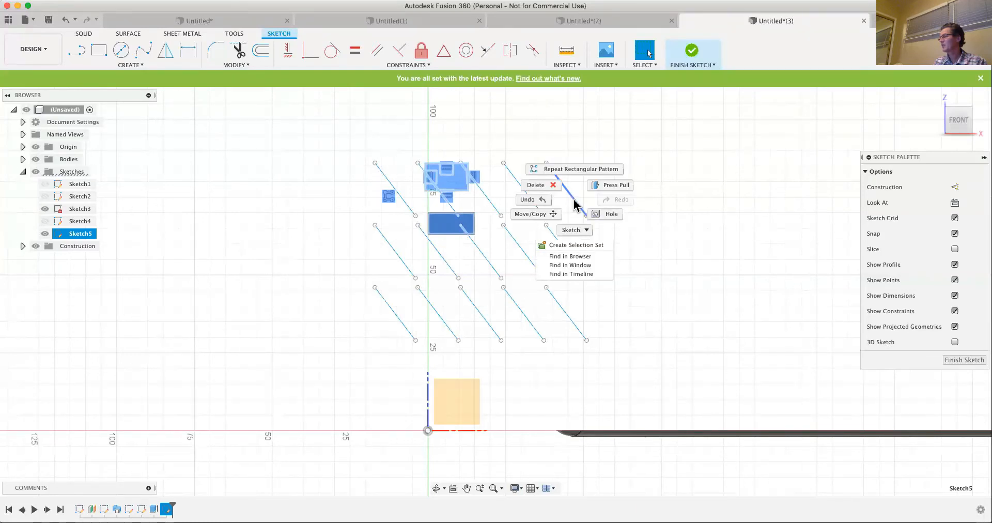
{"action": "left_click", "coordinate": [574, 200]}
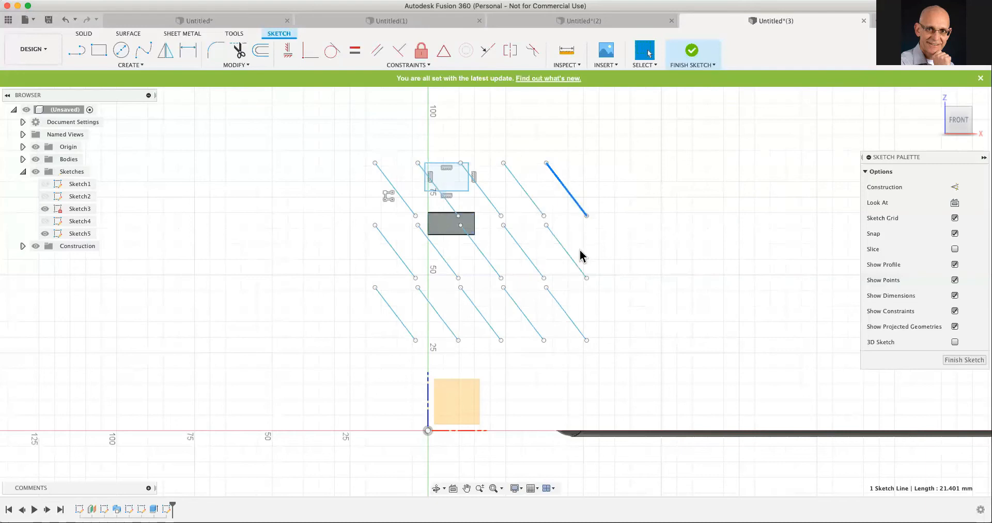
{"action": "left_click", "coordinate": [573, 260]}
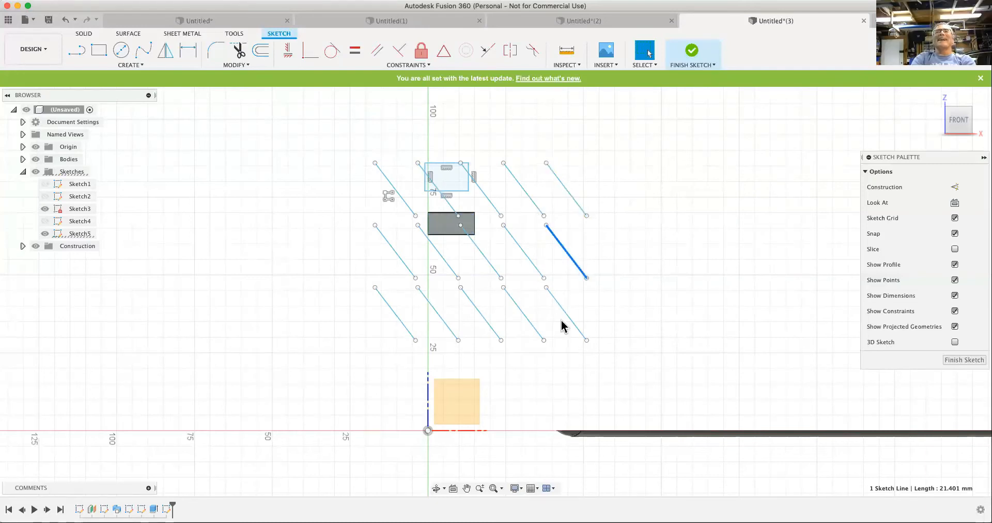
{"action": "left_click", "coordinate": [569, 324]}
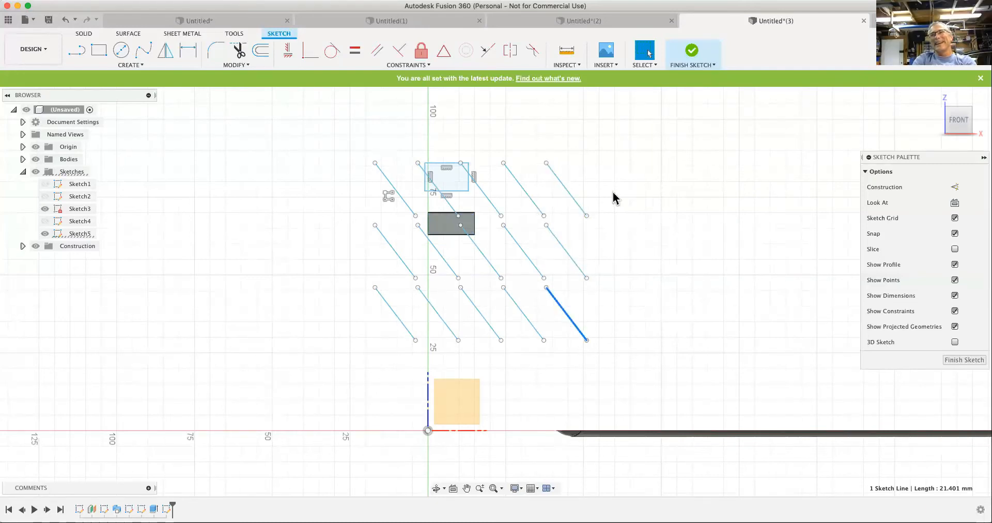
{"action": "right_click", "coordinate": [579, 209]}
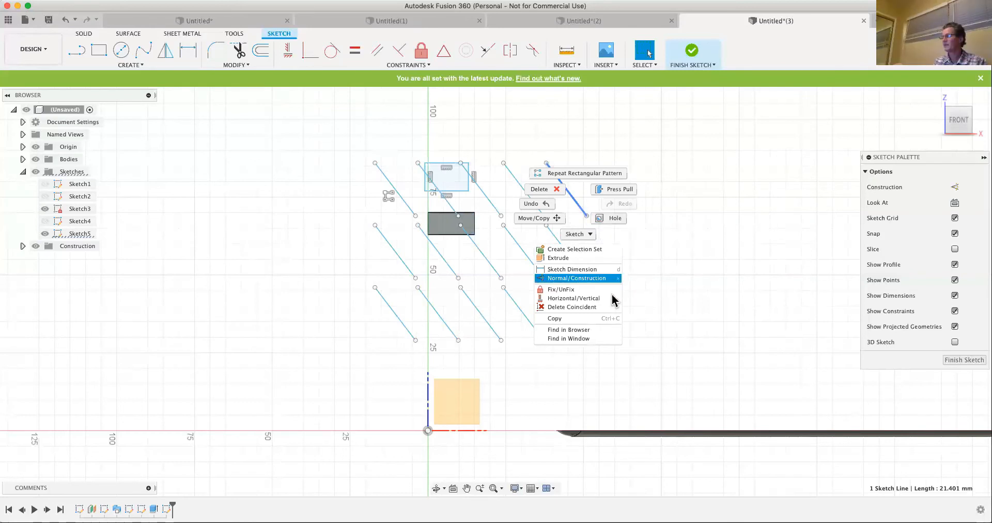
{"action": "left_click", "coordinate": [727, 290]}
{"action": "left_click", "coordinate": [599, 298]}
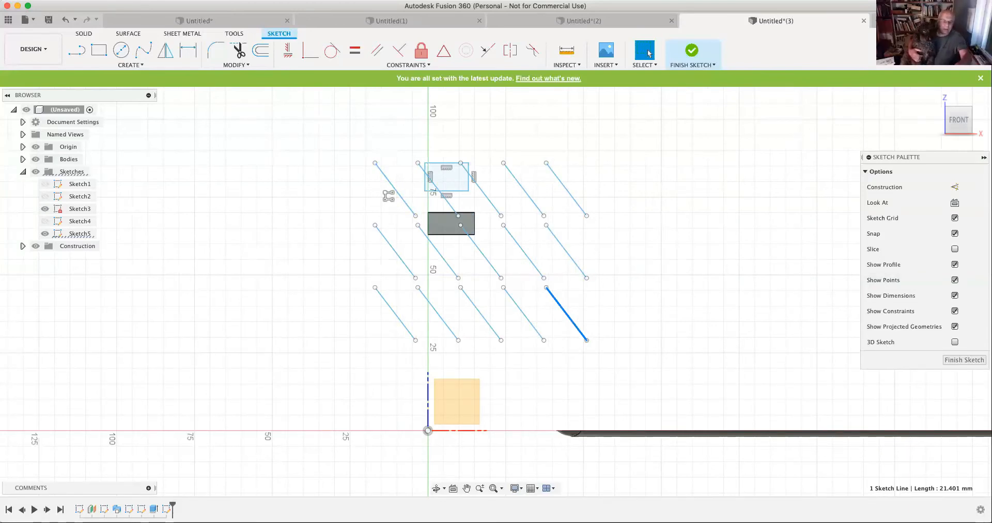
{"action": "right_click", "coordinate": [166, 509]}
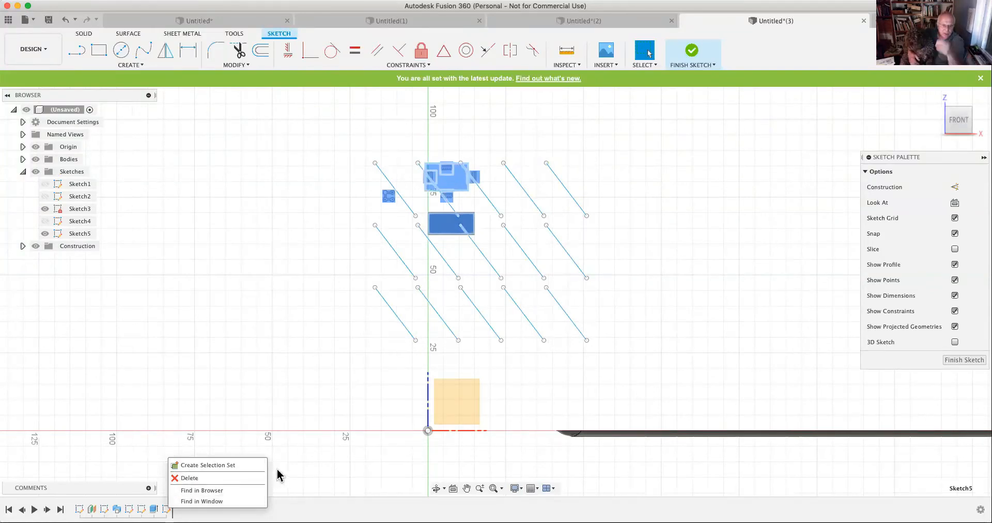
{"action": "left_click", "coordinate": [300, 466]}
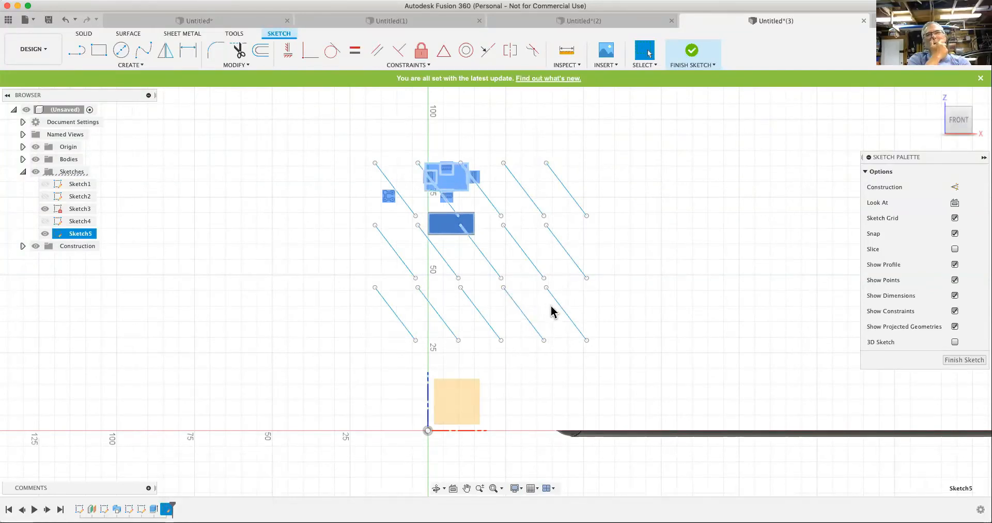
{"action": "left_click", "coordinate": [349, 320]}
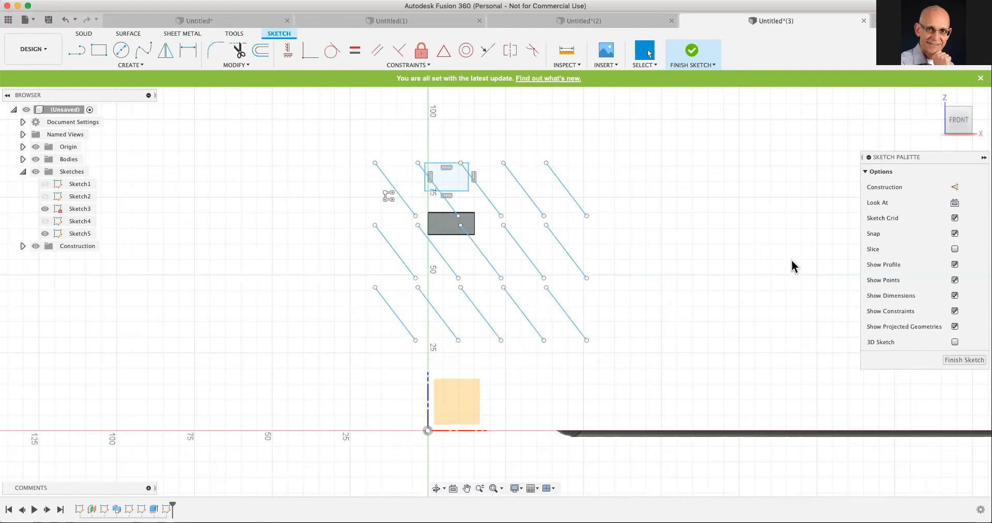
- Check the parents of the upper-right patterned line, and try selecting the whole line pattern together with both rectangles
{"action": "right_click", "coordinate": [742, 275]}
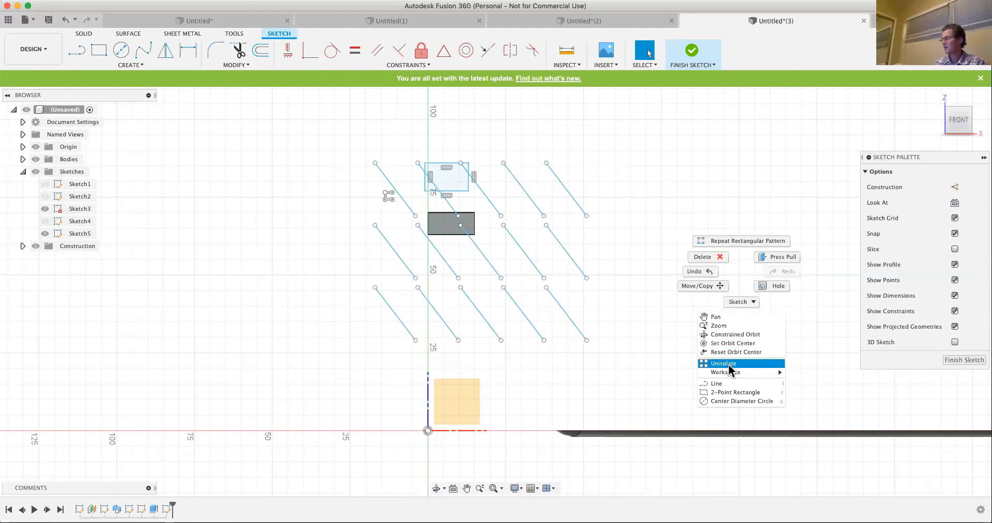
{"action": "left_click", "coordinate": [664, 287]}
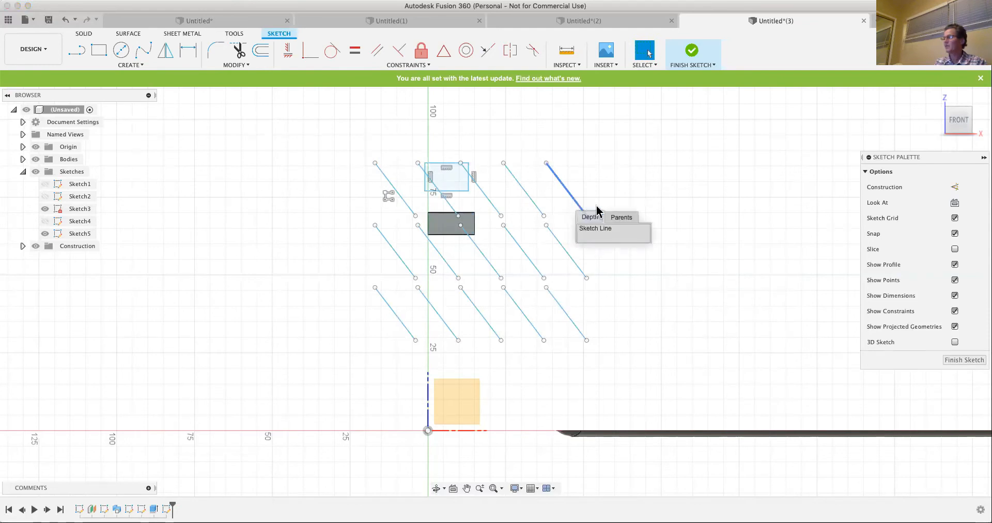
{"action": "left_click", "coordinate": [622, 216]}
{"action": "left_click", "coordinate": [606, 228]}
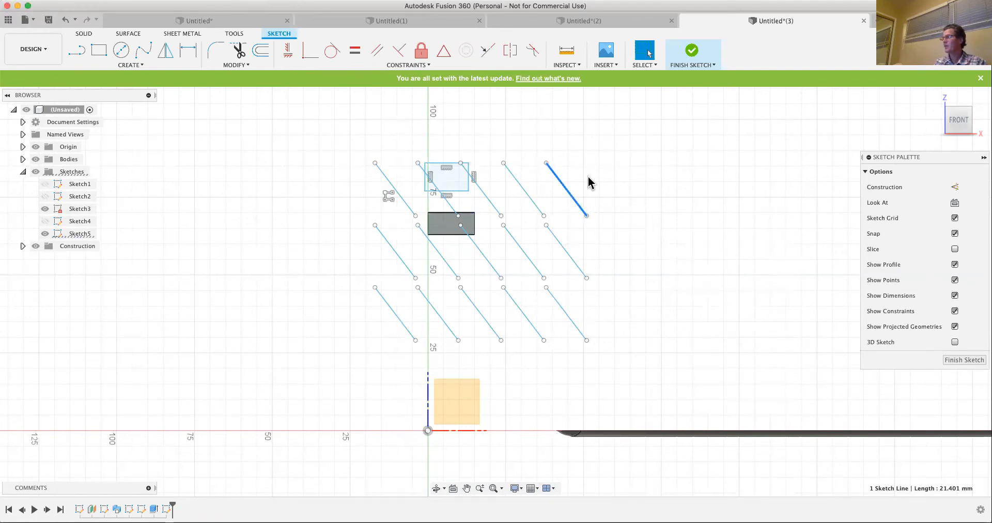
{"action": "mouse_move", "coordinate": [365, 133]}
{"action": "left_mouse_down"}
{"action": "mouse_move", "coordinate": [643, 361]}
{"action": "mouse_move", "coordinate": [645, 351]}
{"action": "mouse_move", "coordinate": [641, 360]}
{"action": "left_mouse_up"}
{"action": "left_click_drag", "start_coordinate": [640, 360], "coordinate": [641, 356]}
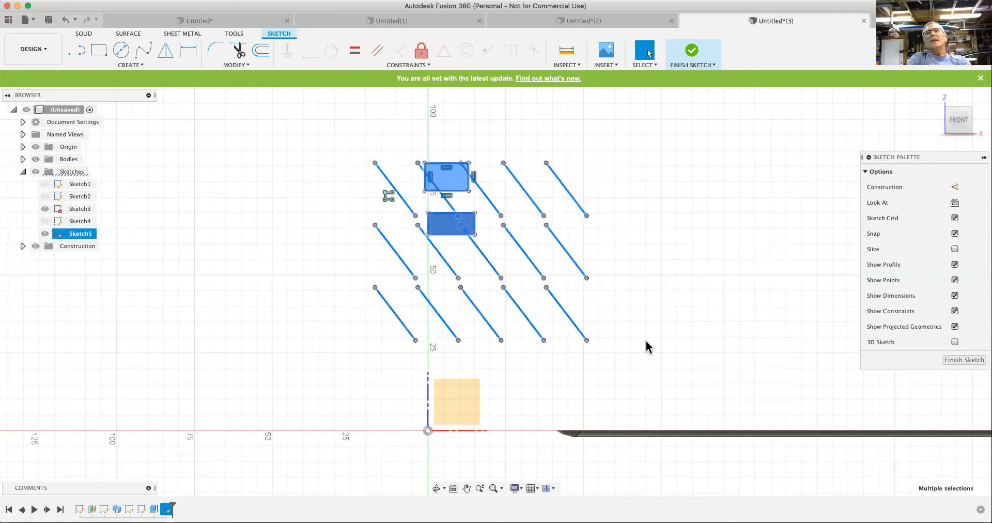
{"action": "left_click", "coordinate": [673, 288]}
{"action": "left_click", "coordinate": [413, 211]}
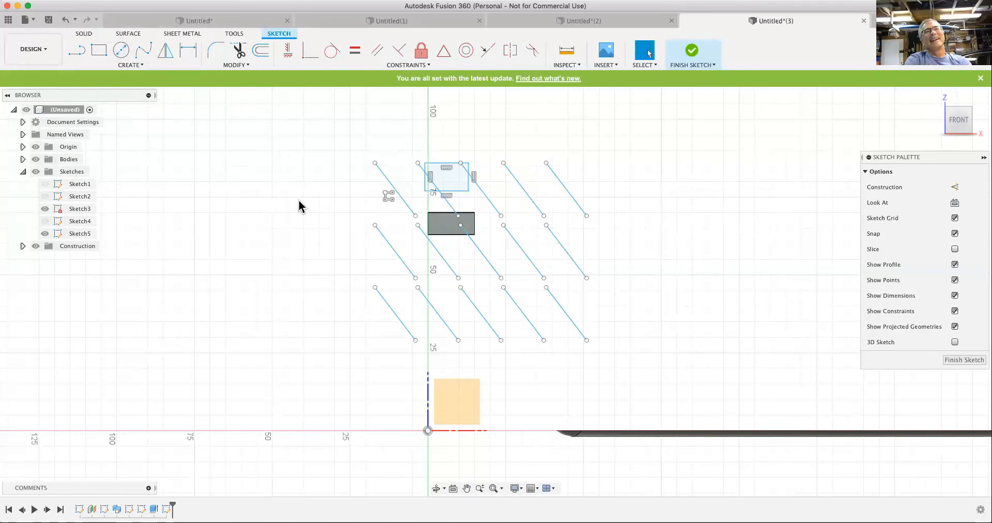
- Start the Project command to bring existing body edges into the current sketch
{"action": "left_click", "coordinate": [131, 66]}
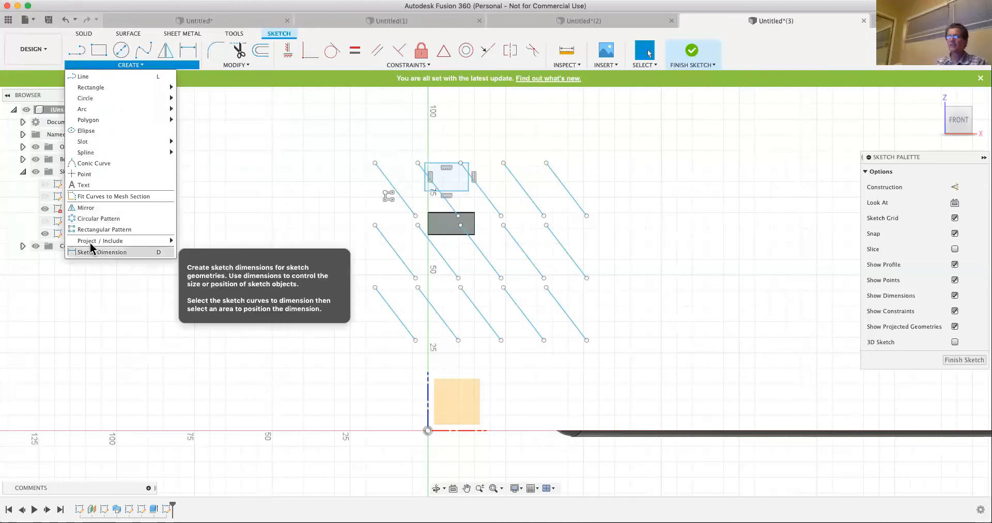
{"action": "mouse_move", "coordinate": [88, 242]}
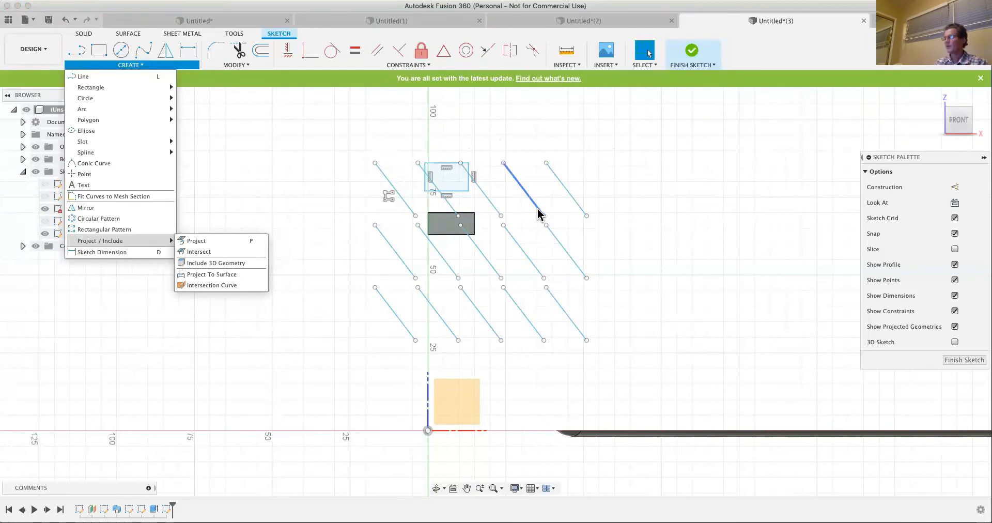
{"action": "scroll", "coordinate": [537, 212], "scroll_direction": "down", "scroll_amount": 5}
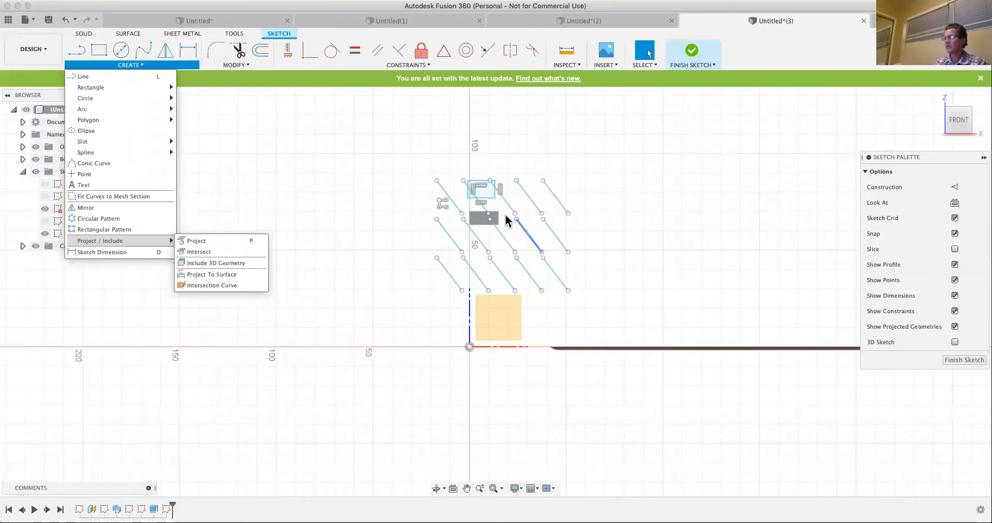
{"action": "scroll", "coordinate": [505, 213], "scroll_direction": "up", "scroll_amount": 5}
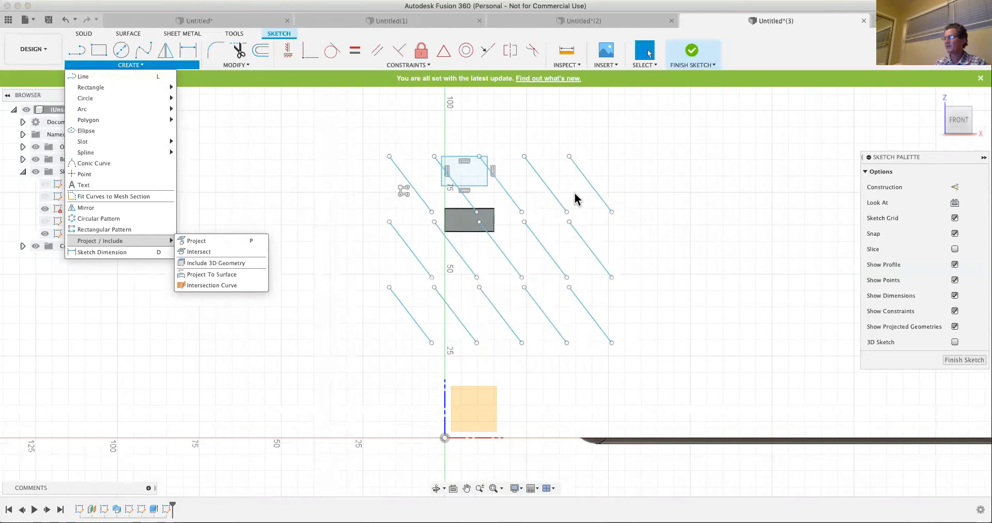
{"action": "left_click", "coordinate": [136, 67]}
{"action": "left_click", "coordinate": [137, 71]}
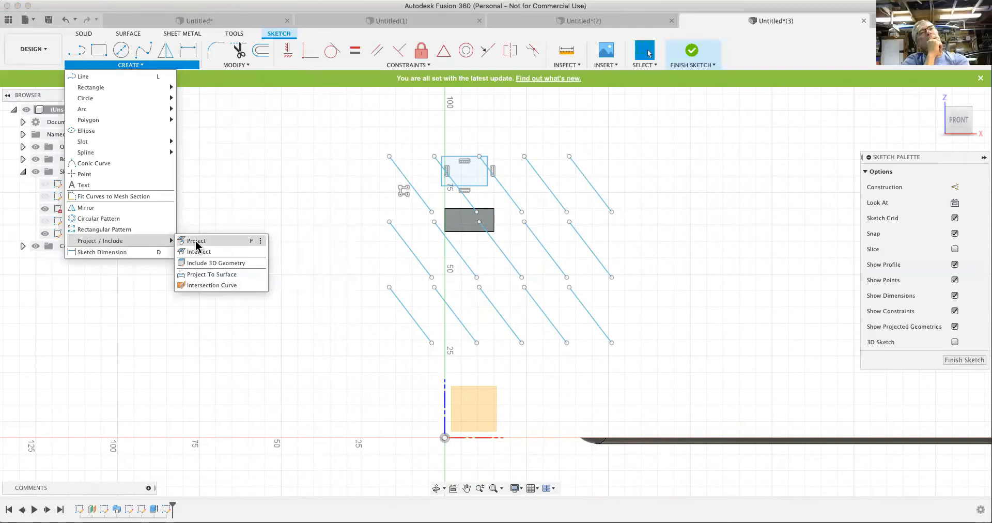
{"action": "left_click", "coordinate": [196, 242]}
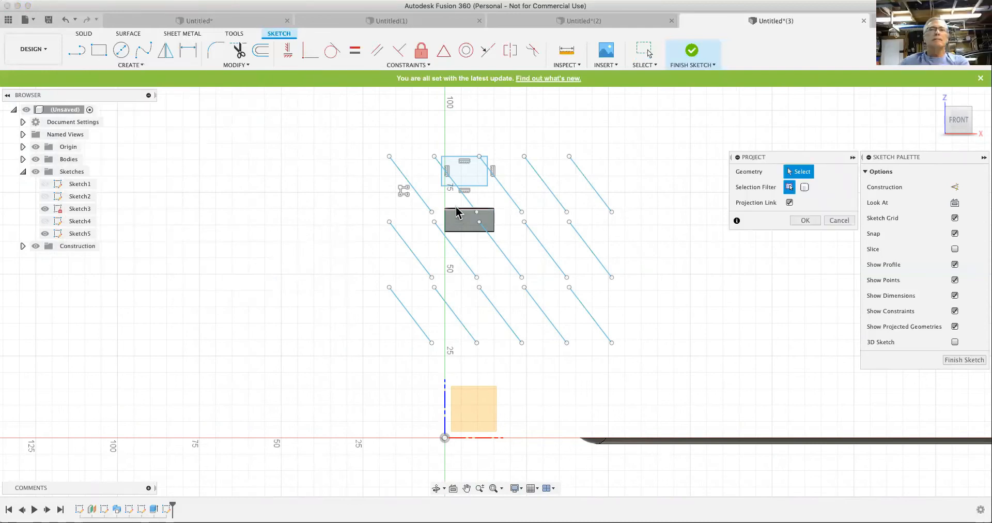
{"action": "left_click", "coordinate": [446, 221]}
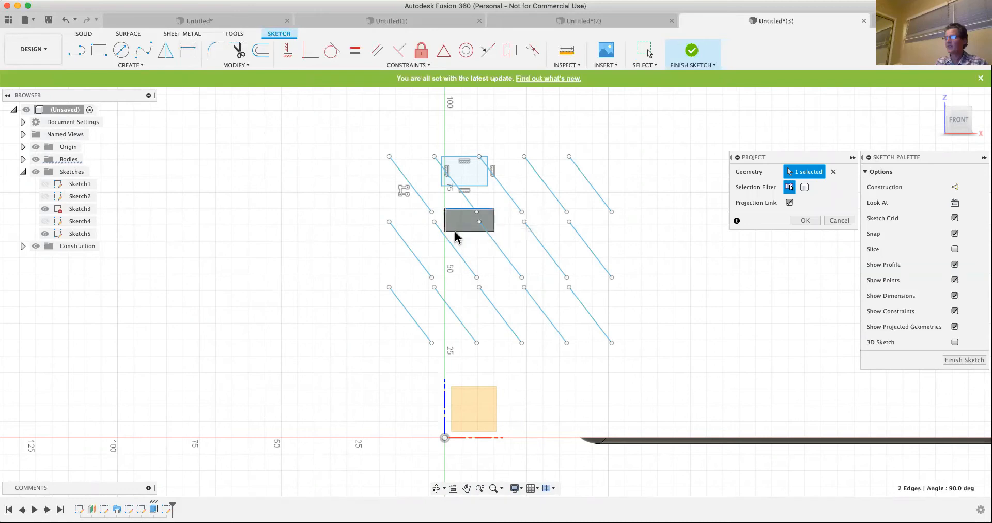
{"action": "left_click", "coordinate": [458, 231]}
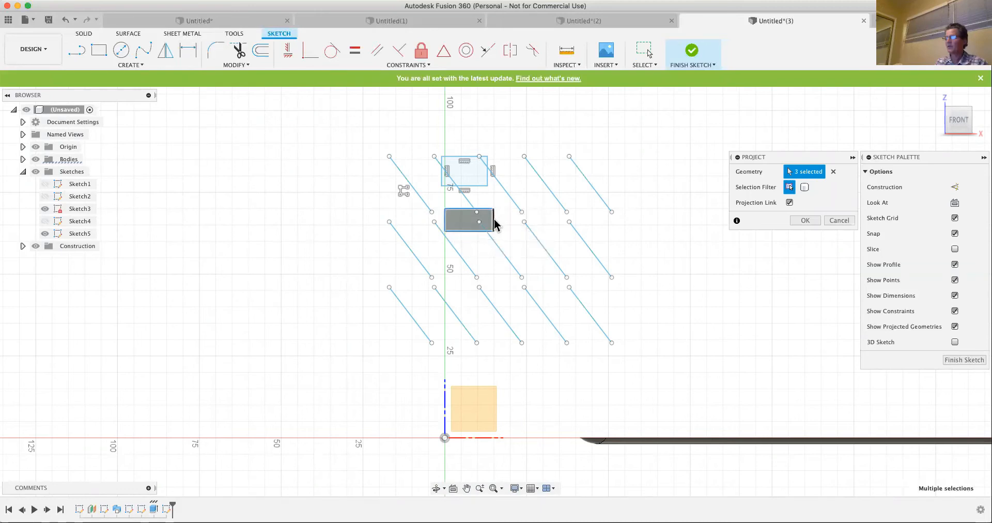
{"action": "left_click", "coordinate": [494, 221]}
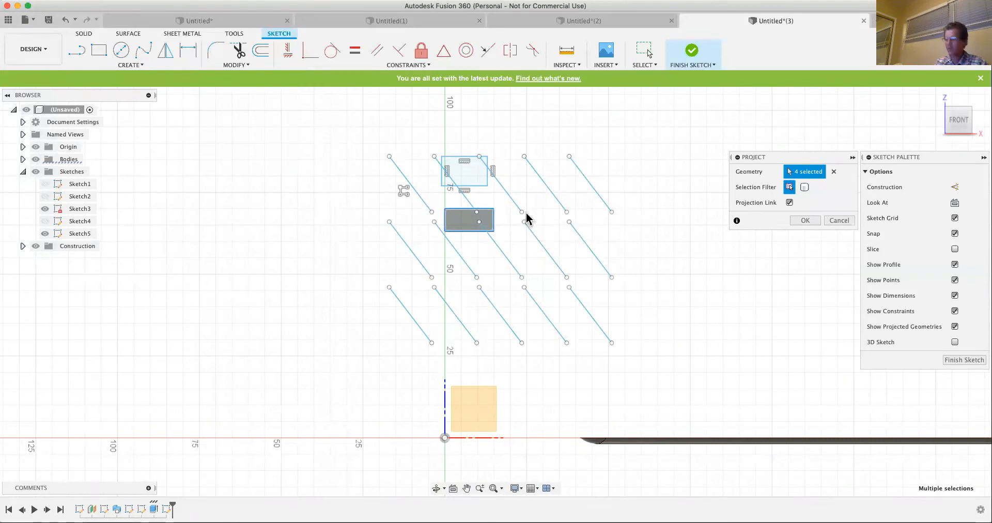
{"action": "middle_click_drag", "start_coordinate": [513, 223], "coordinate": [492, 250], "text": "shift"}
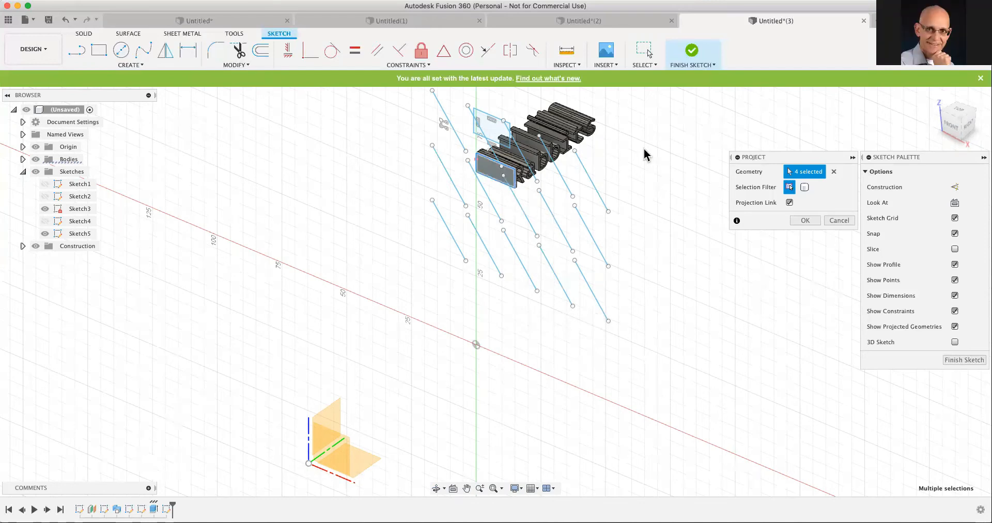
{"action": "left_click", "coordinate": [833, 171]}
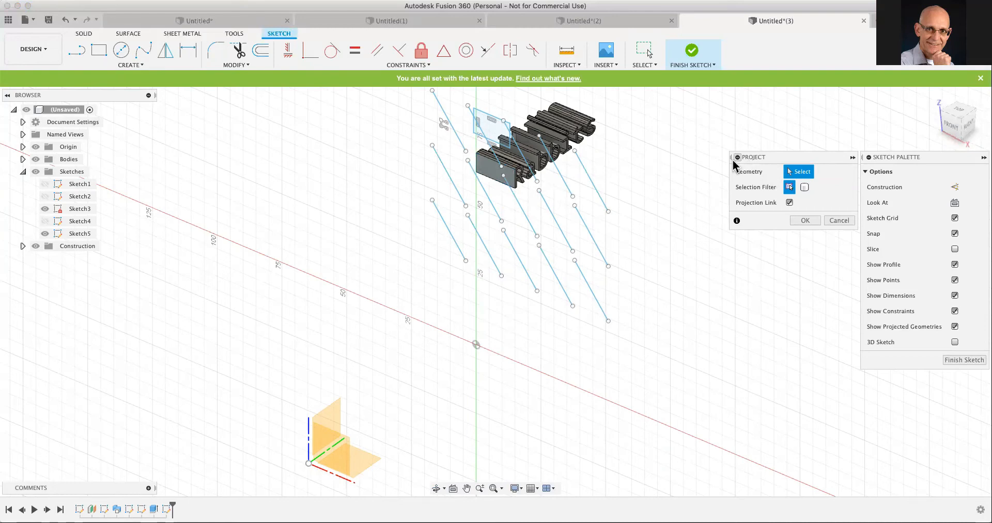
- Project the long upper edge of the letter i's stem into the sketch with Projection Link on, and finish the sketch
{"action": "scroll", "coordinate": [548, 137], "scroll_direction": "up", "scroll_amount": 3}
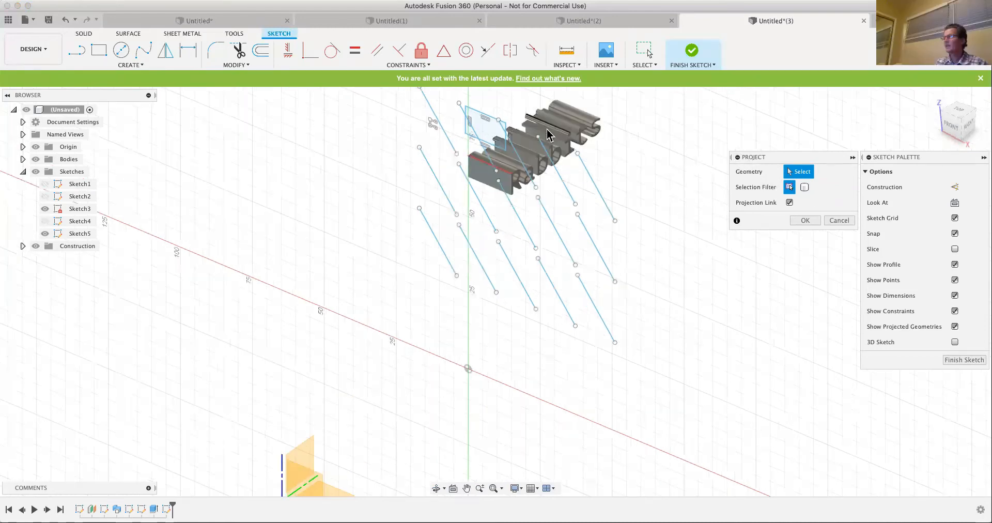
{"action": "scroll", "coordinate": [550, 145], "scroll_direction": "up", "scroll_amount": 4}
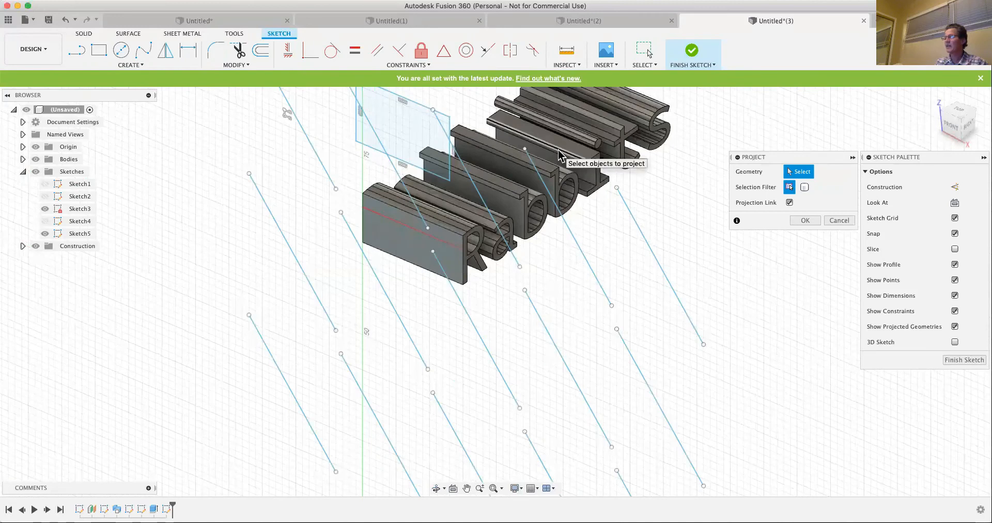
{"action": "left_click", "coordinate": [559, 150]}
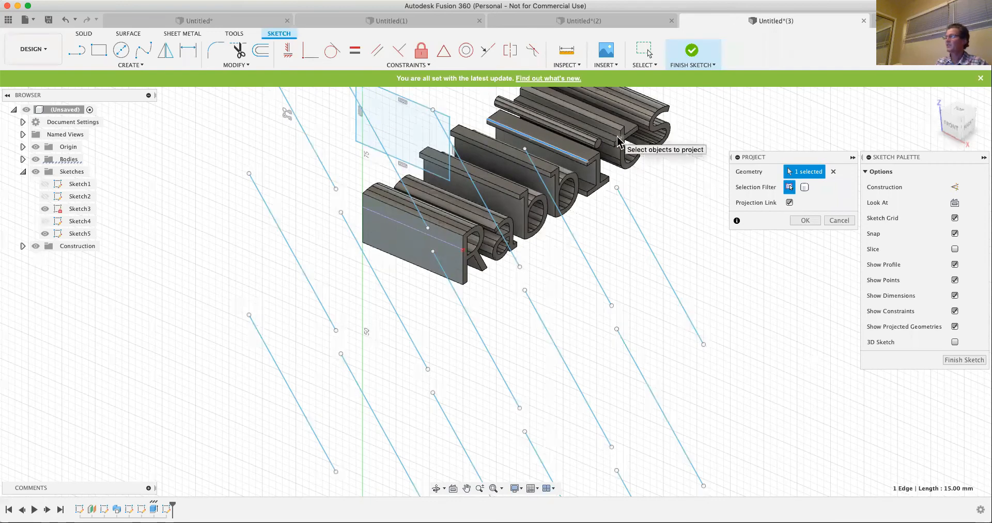
{"action": "left_click", "coordinate": [792, 219]}
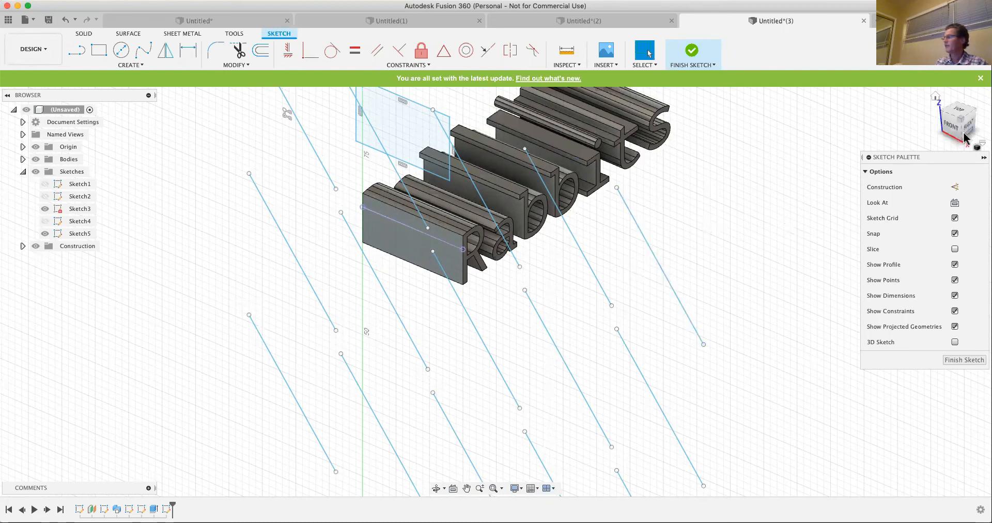
{"action": "left_click", "coordinate": [965, 360]}
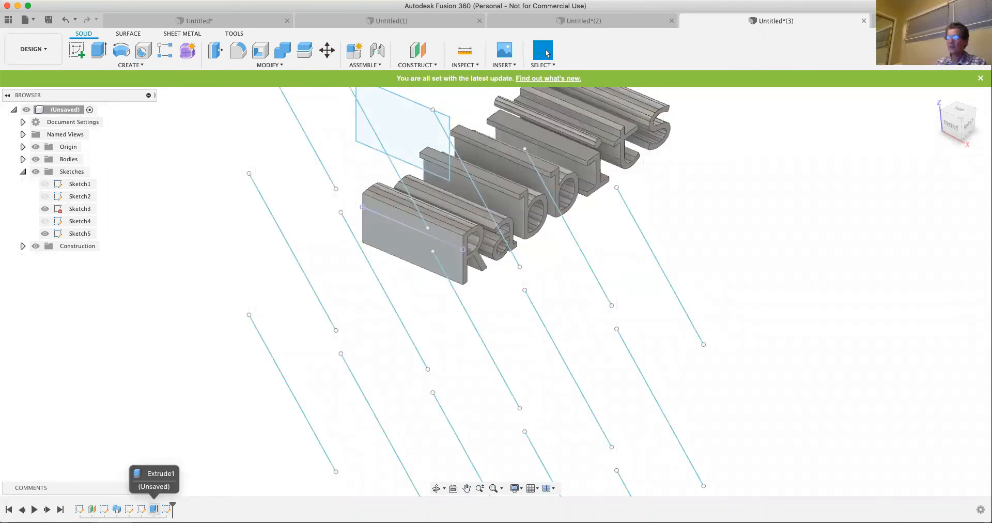
- Edit Extrude1 to set the text's extrusion distance to 5 mm
{"action": "right_click", "coordinate": [153, 509]}
{"action": "left_click", "coordinate": [217, 443]}
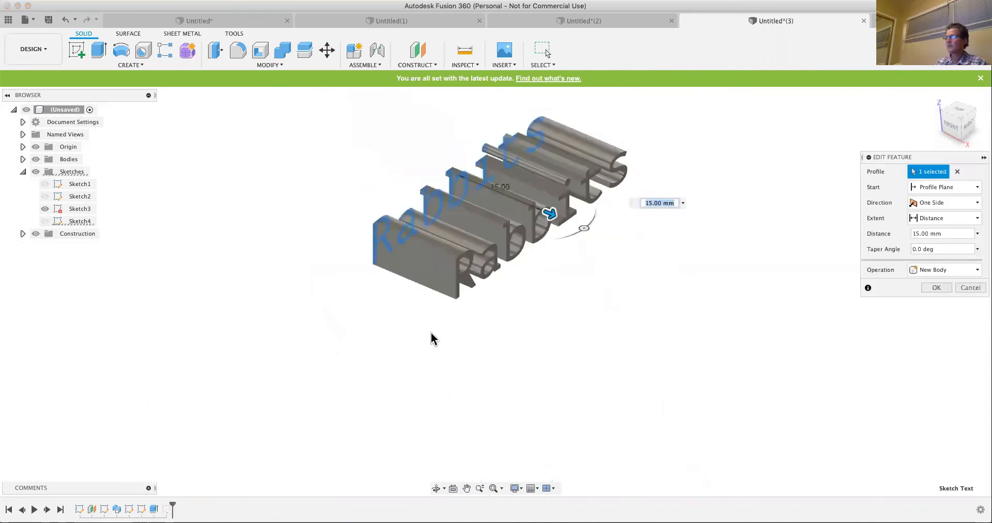
{"action": "left_click_drag", "start_coordinate": [515, 255], "coordinate": [483, 246]}
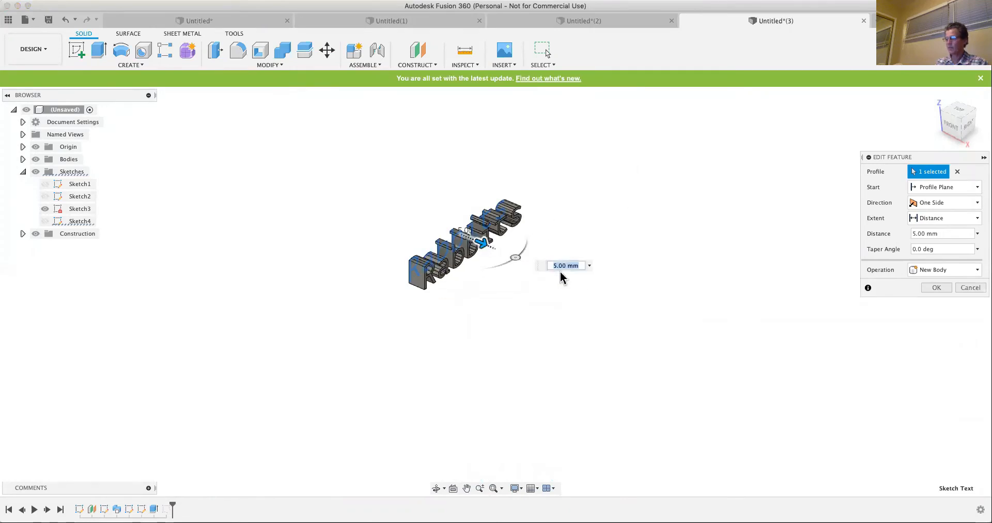
{"action": "left_click", "coordinate": [936, 287]}
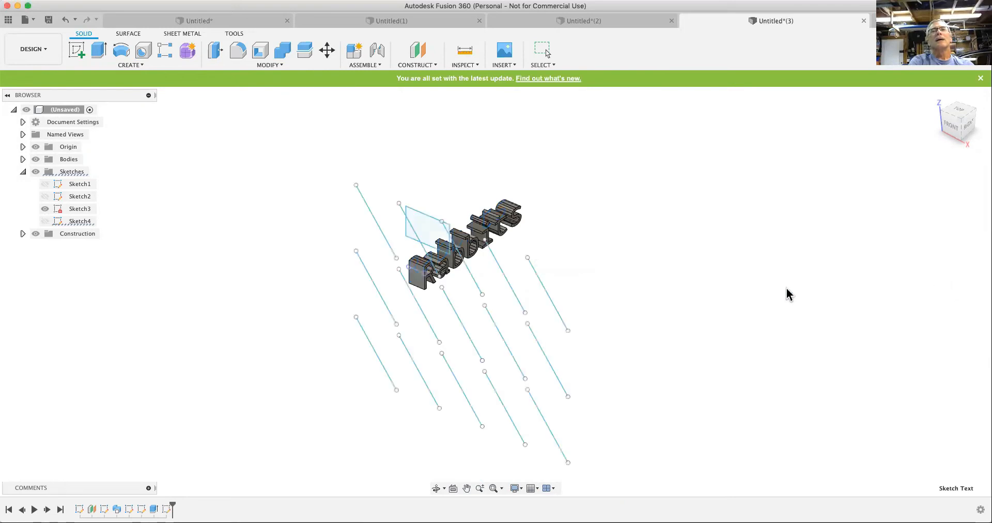
{"action": "scroll", "coordinate": [420, 280], "scroll_direction": "up", "scroll_amount": 3}
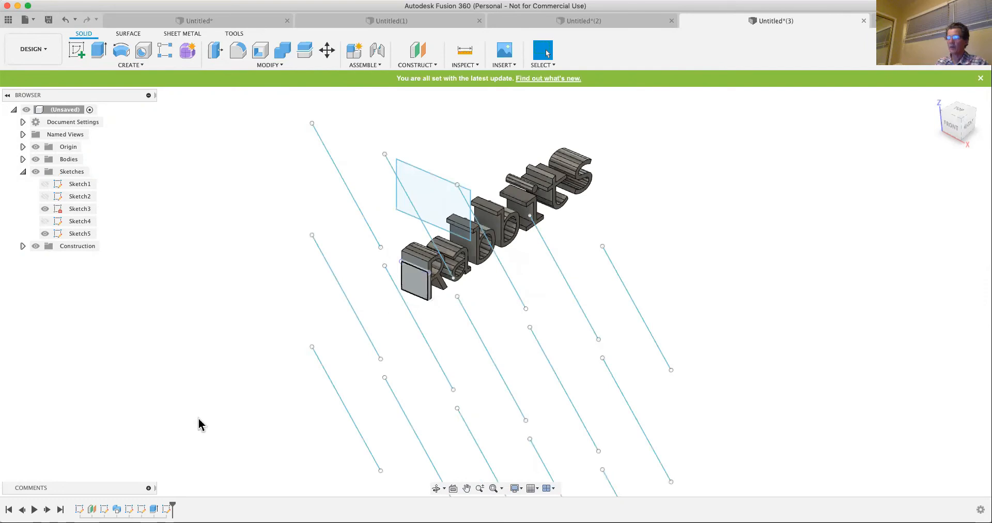
- Reopen Sketch5, project the long edge at the tail of the letter a with Projection Link off, and finish the sketch
{"action": "right_click", "coordinate": [165, 509]}
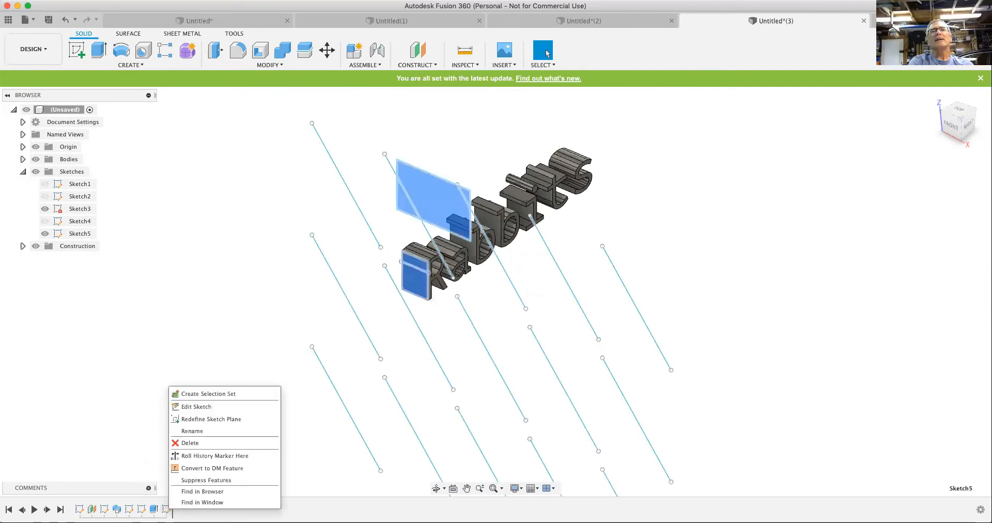
{"action": "left_click", "coordinate": [196, 407]}
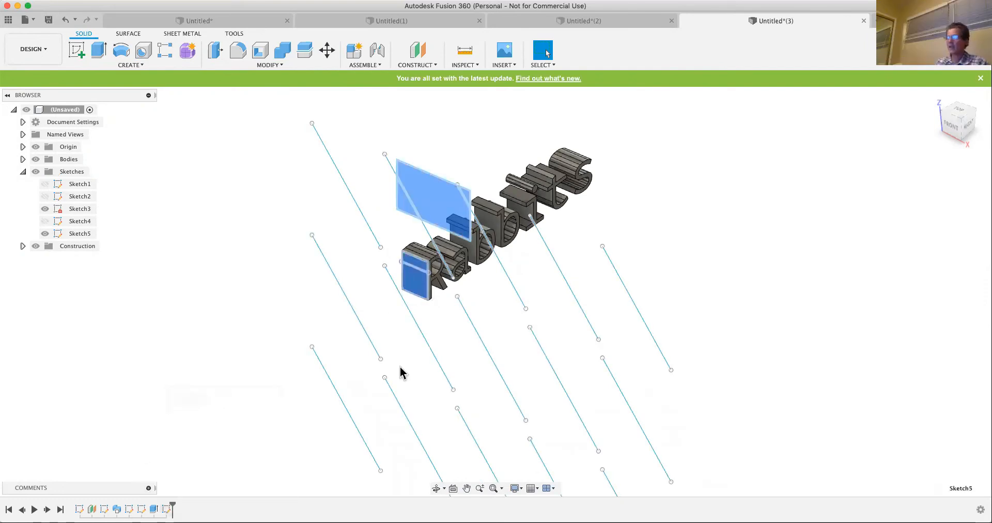
{"action": "left_click", "coordinate": [366, 340]}
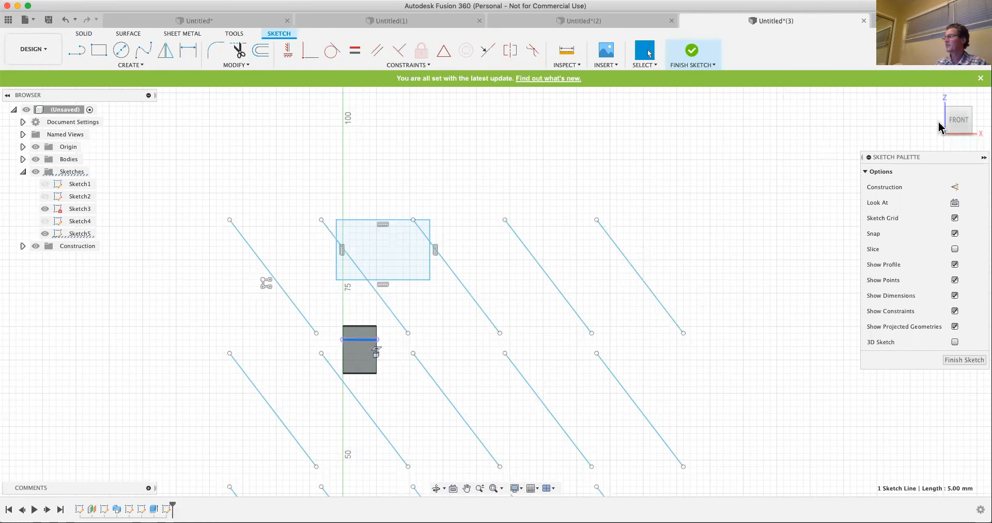
{"action": "mouse_move", "coordinate": [935, 102]}
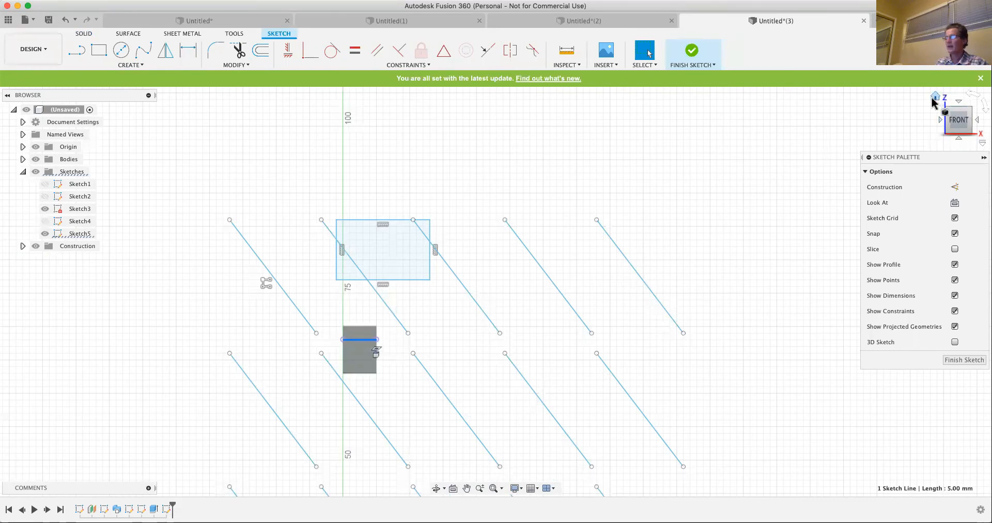
{"action": "left_click", "coordinate": [935, 101]}
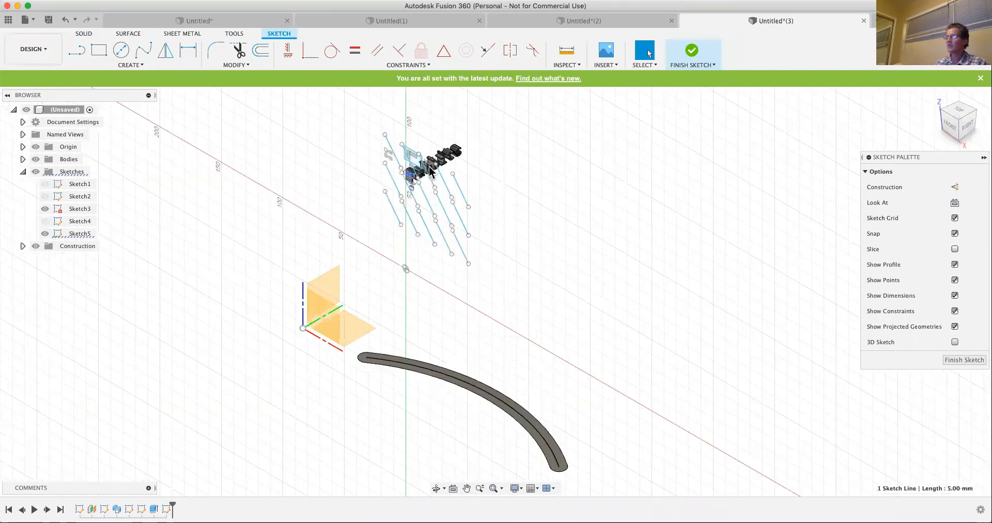
{"action": "scroll", "coordinate": [430, 171], "scroll_direction": "up", "scroll_amount": 10}
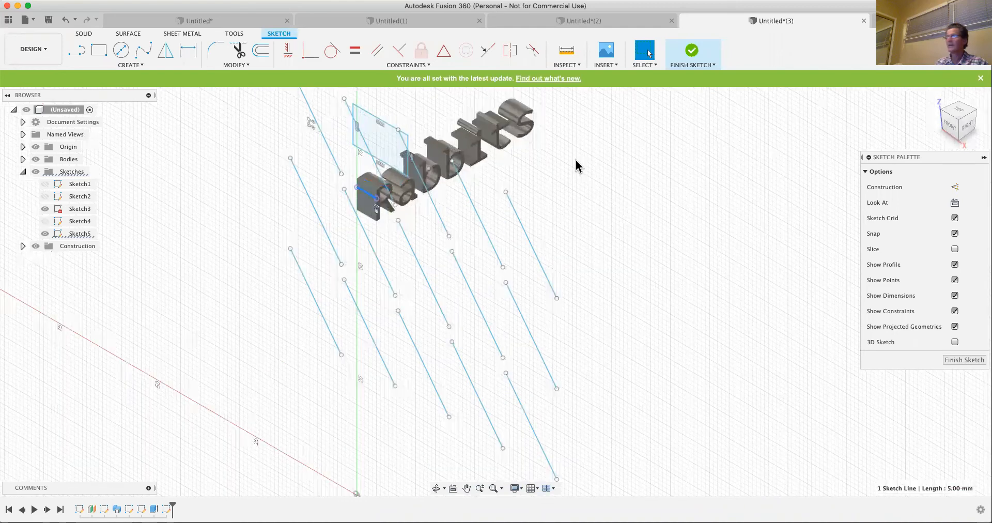
{"action": "scroll", "coordinate": [284, 131], "scroll_direction": "up", "scroll_amount": 2}
{"action": "key", "text": "p"}
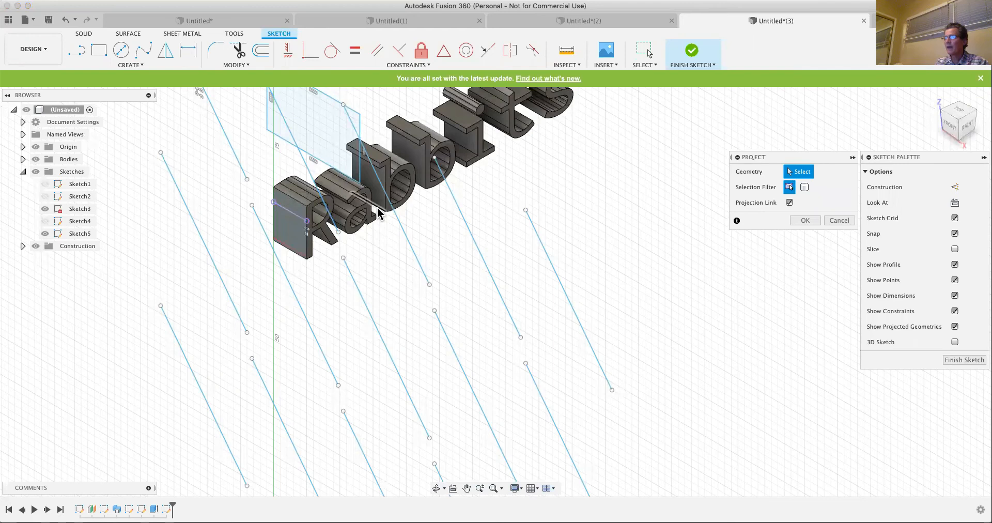
{"action": "scroll", "coordinate": [379, 212], "scroll_direction": "up", "scroll_amount": 3}
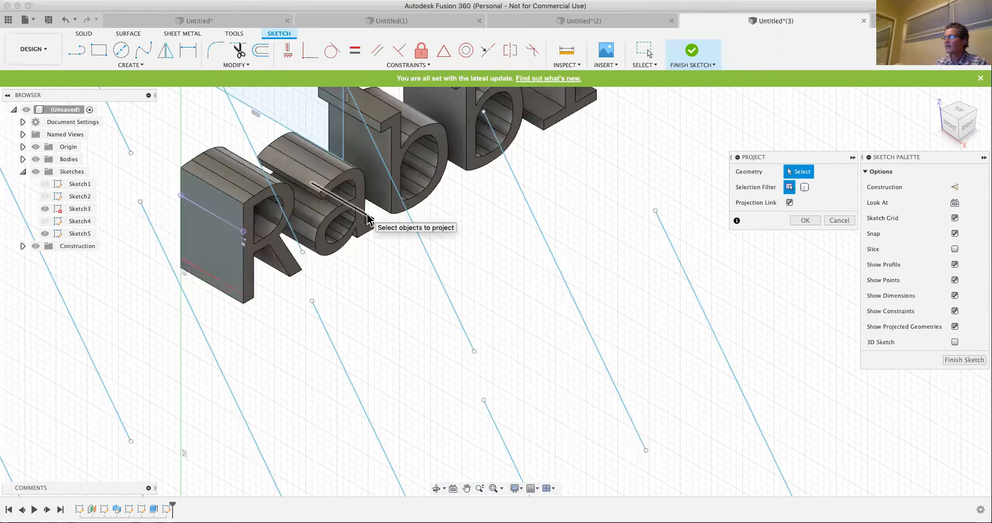
{"action": "left_click", "coordinate": [369, 219]}
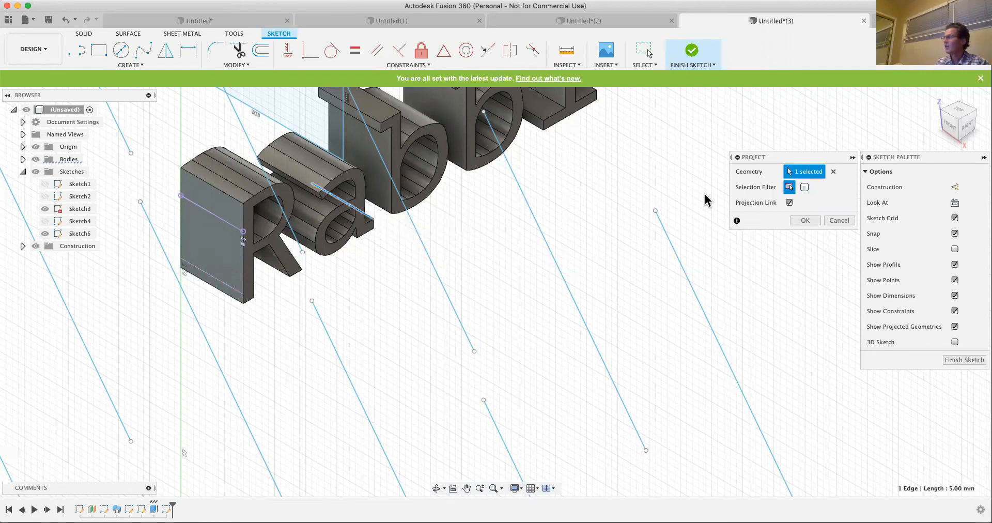
{"action": "left_click", "coordinate": [789, 202]}
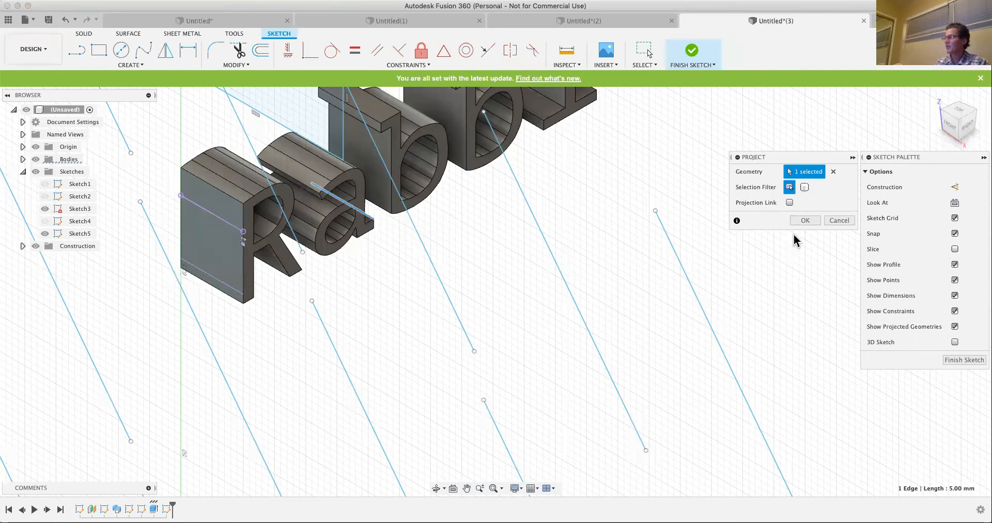
{"action": "left_click", "coordinate": [805, 221]}
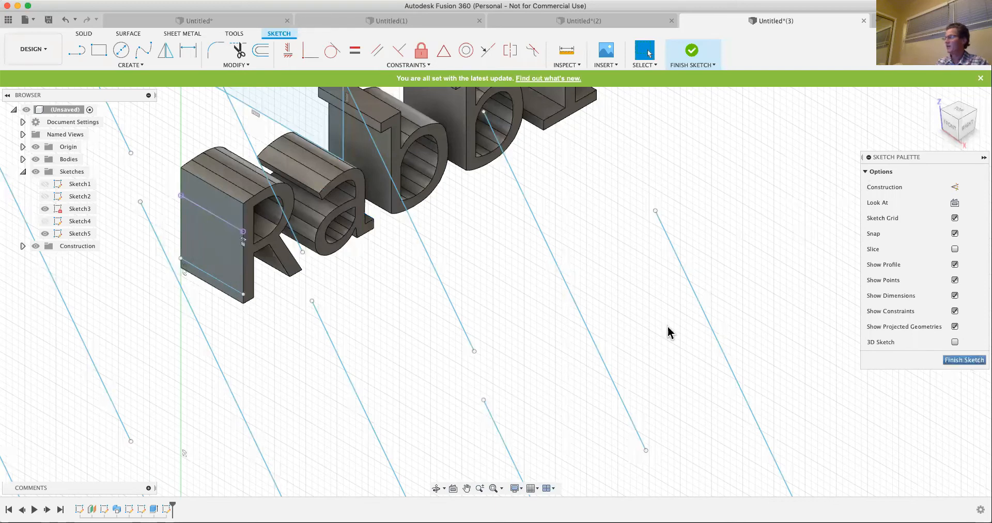
{"action": "left_click", "coordinate": [975, 361]}
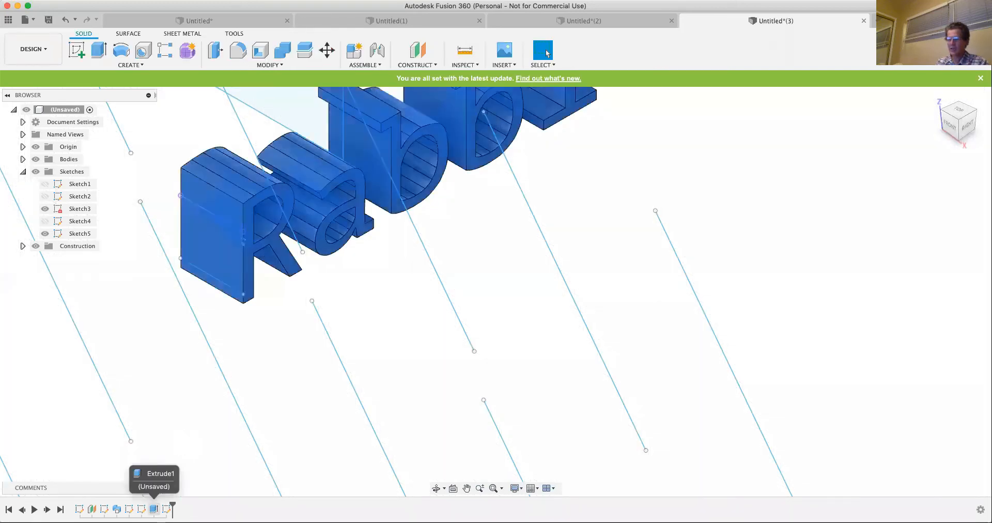
- Edit Extrude1 to give the text a 5 degree taper angle and a 50 mm distance
{"action": "right_click", "coordinate": [153, 509]}
{"action": "left_click", "coordinate": [190, 418]}
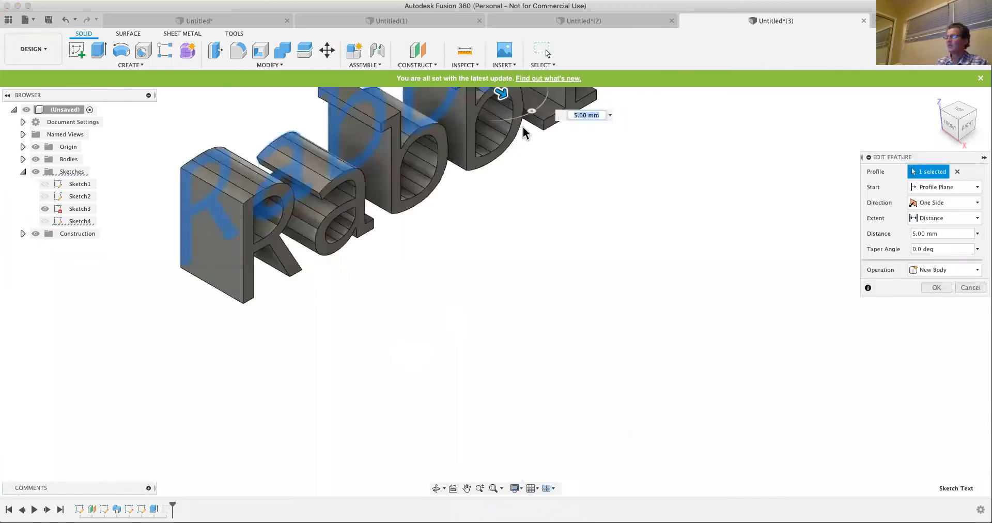
{"action": "left_click", "coordinate": [532, 112]}
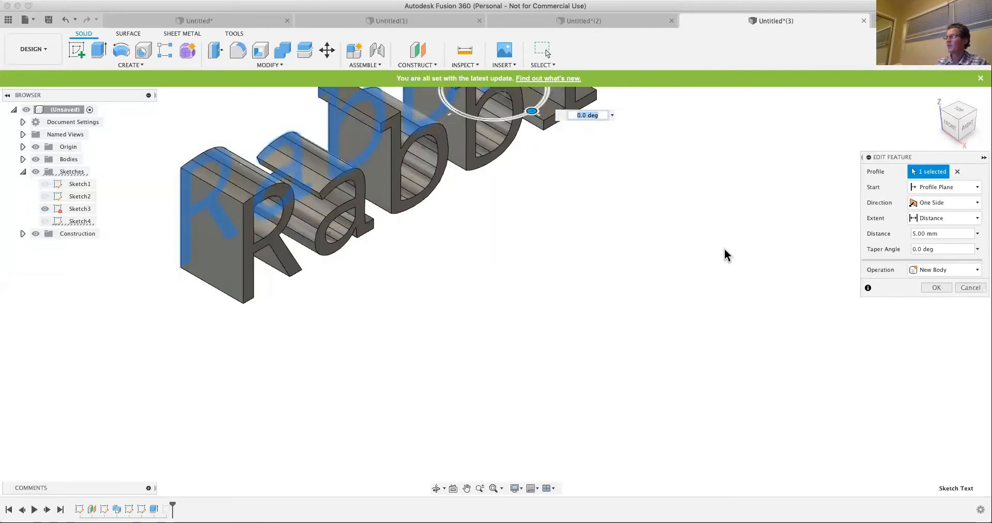
{"action": "type", "text": "5"}
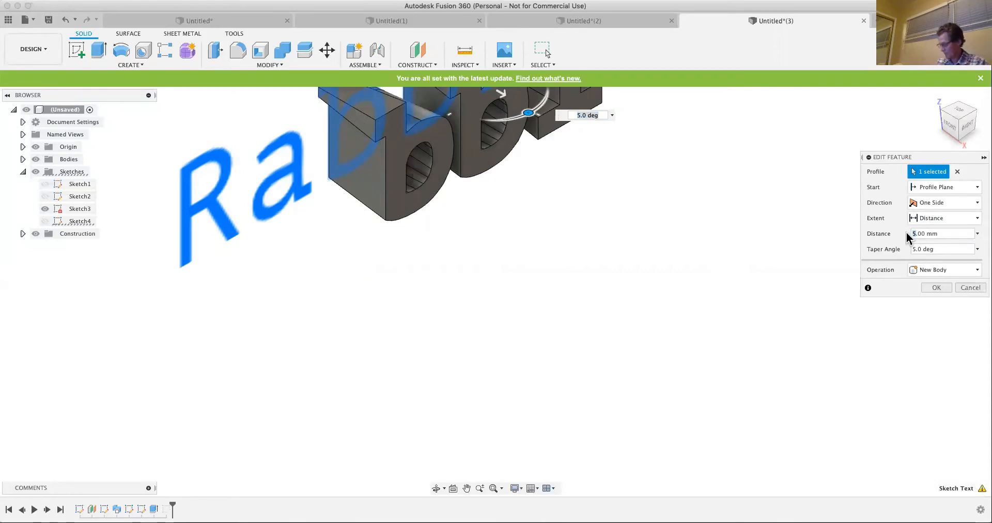
{"action": "type", "text": "0"}
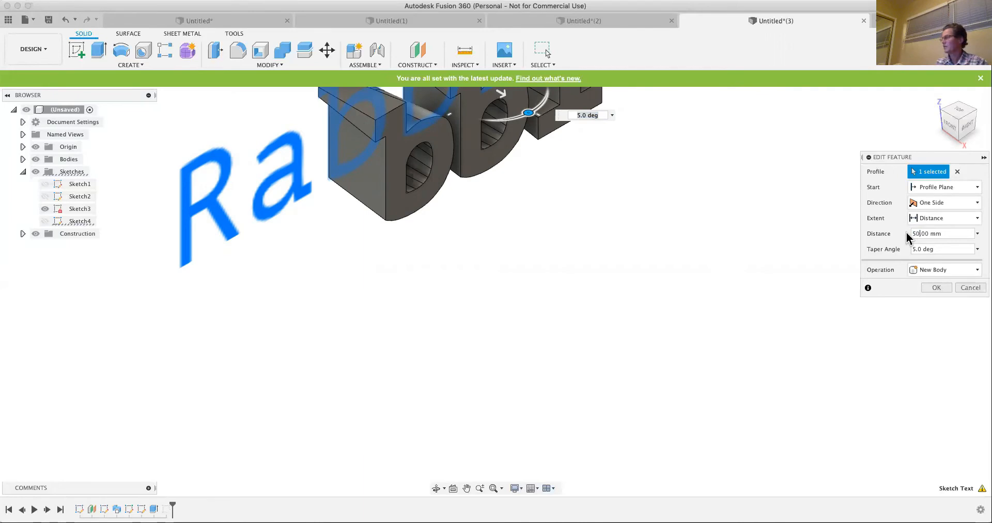
{"action": "left_click", "coordinate": [936, 288]}
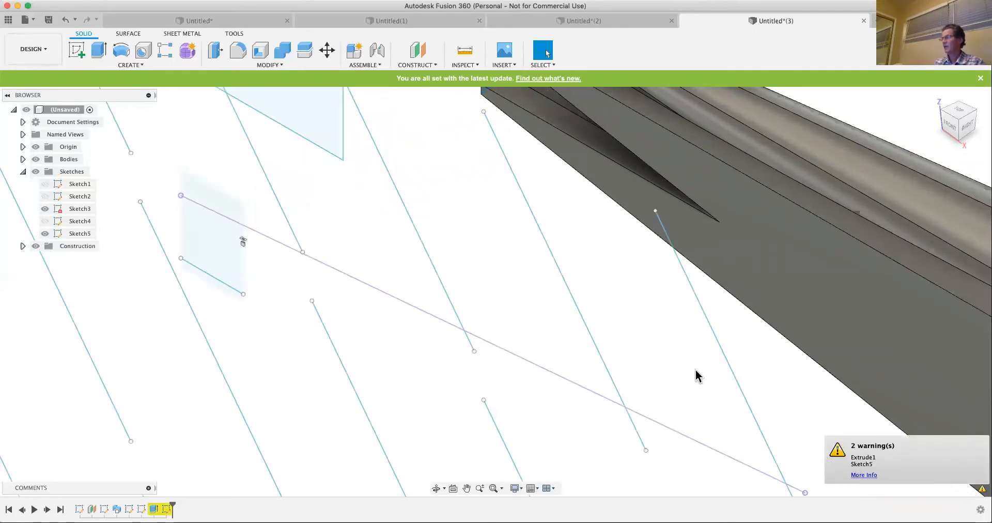
{"action": "scroll", "coordinate": [615, 341], "scroll_direction": "up", "scroll_amount": 5}
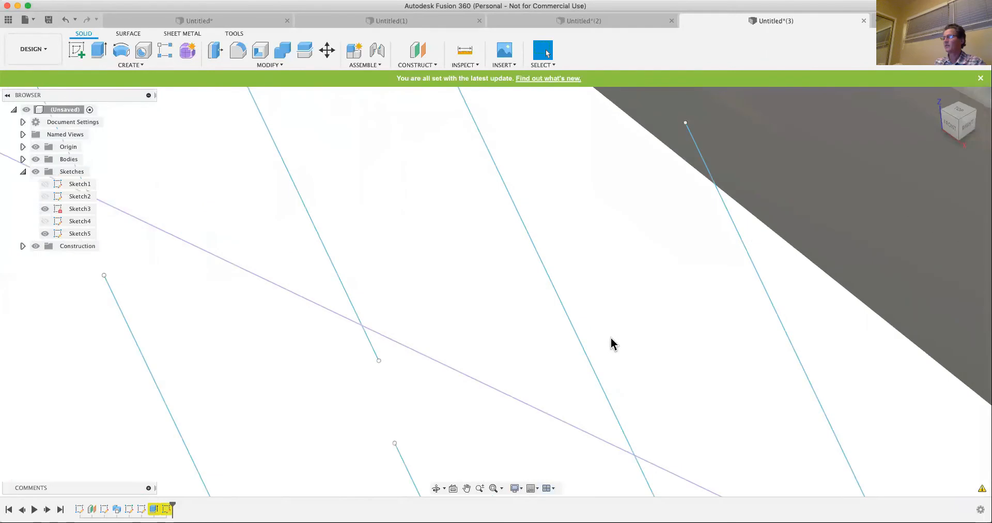
{"action": "scroll", "coordinate": [612, 344], "scroll_direction": "down", "scroll_amount": 8}
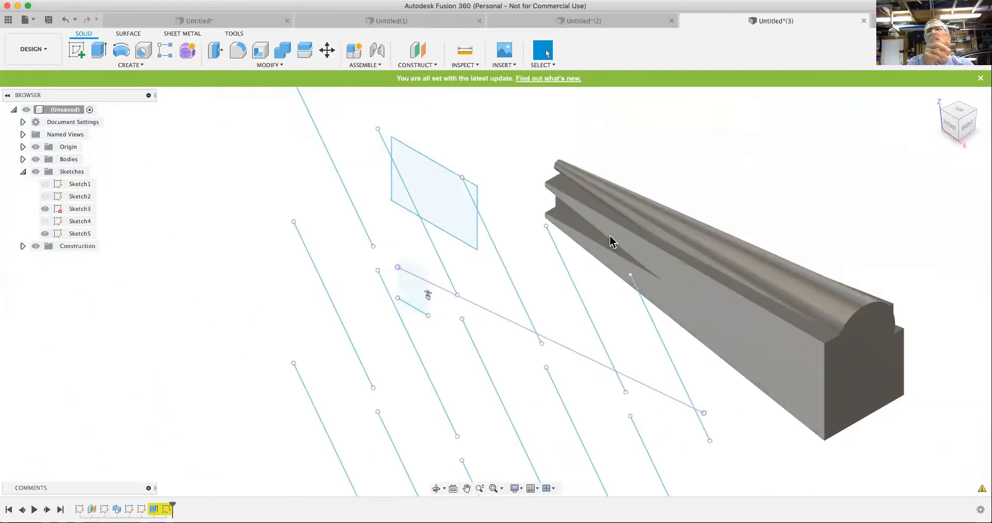
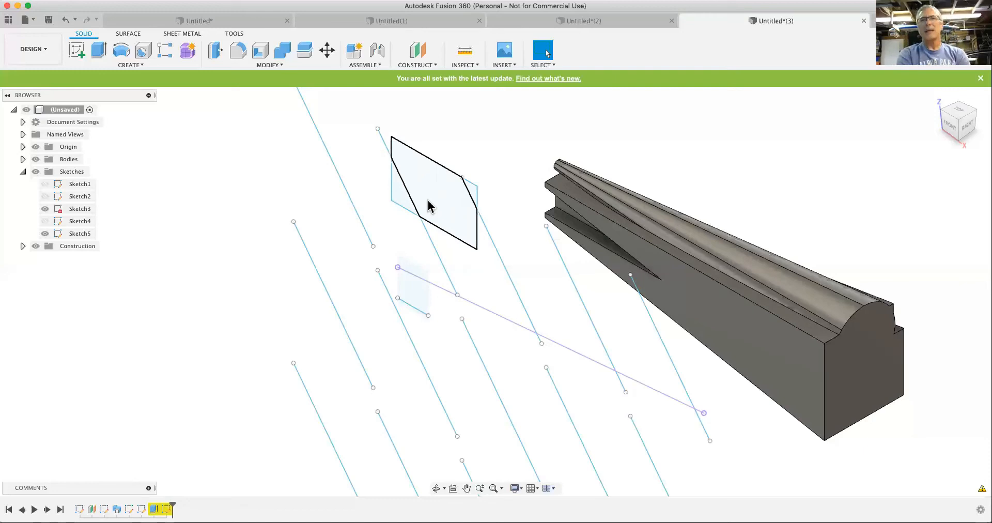
- Undo the last edit to the text extrusion's taper angle and distance
{"action": "right_click", "coordinate": [410, 309]}
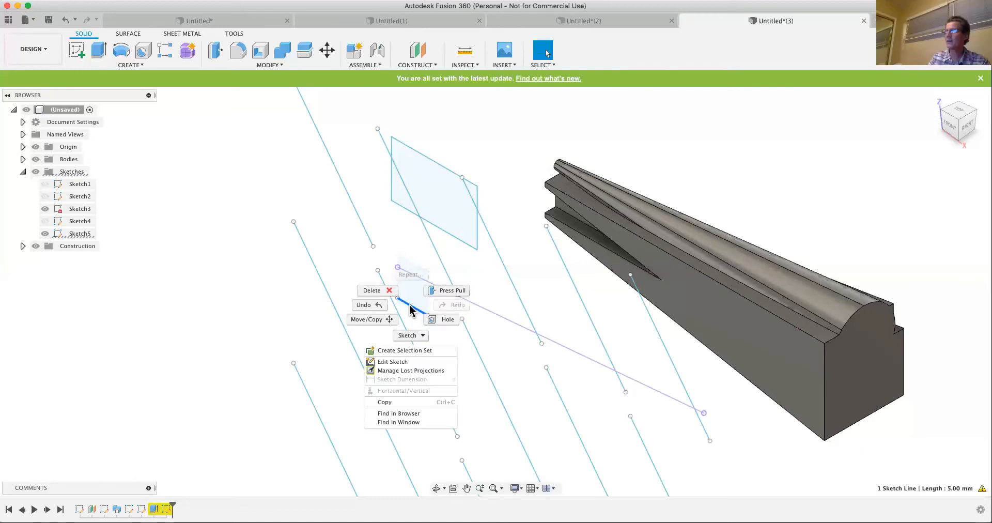
{"action": "left_click", "coordinate": [530, 361]}
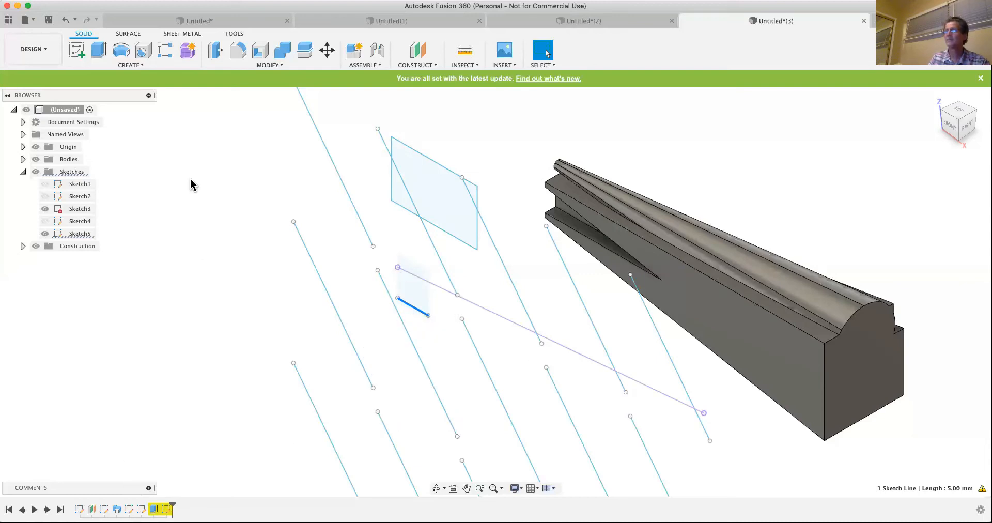
{"action": "left_click", "coordinate": [63, 21]}
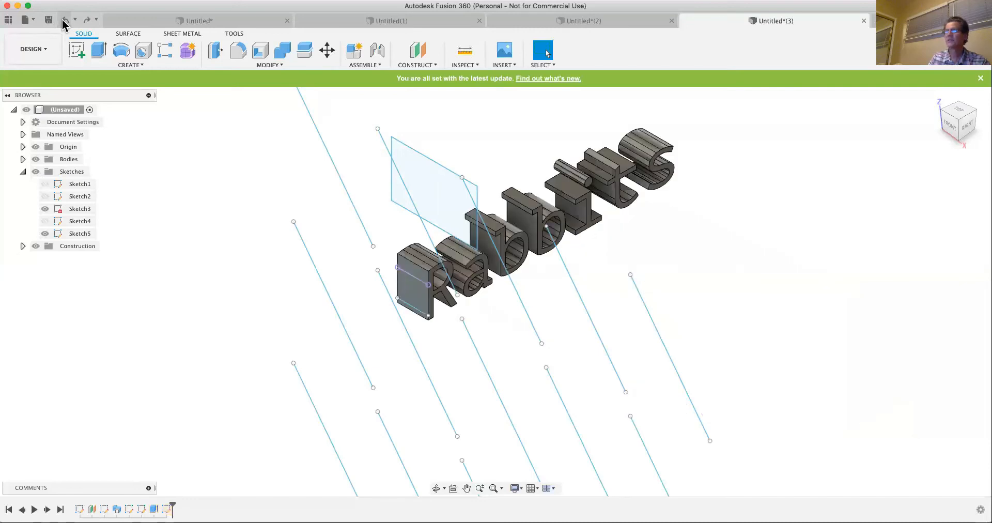
- Reopen Sketch5 and toggle the fourth slanted line of the uppermost row to construction and back to normal
{"action": "right_click", "coordinate": [166, 508]}
{"action": "left_click", "coordinate": [194, 404]}
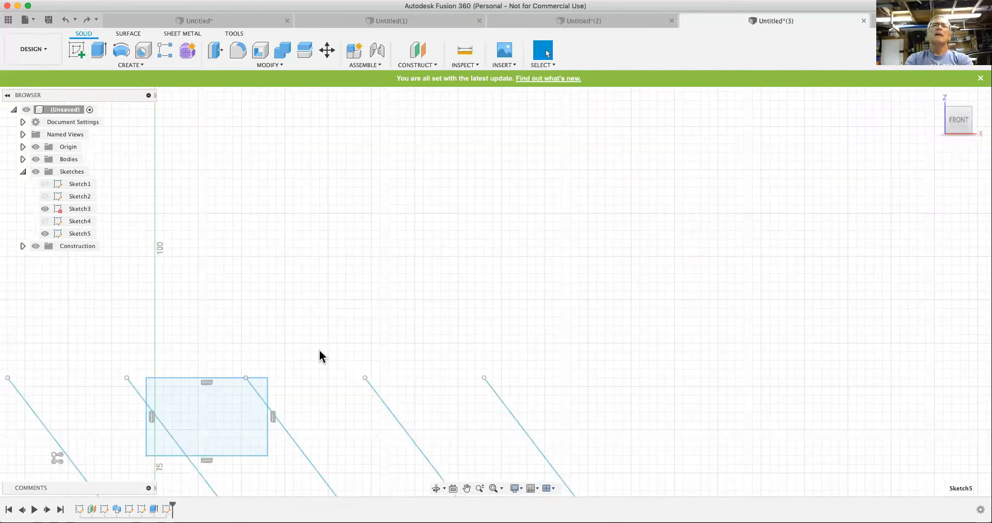
{"action": "left_click", "coordinate": [381, 405]}
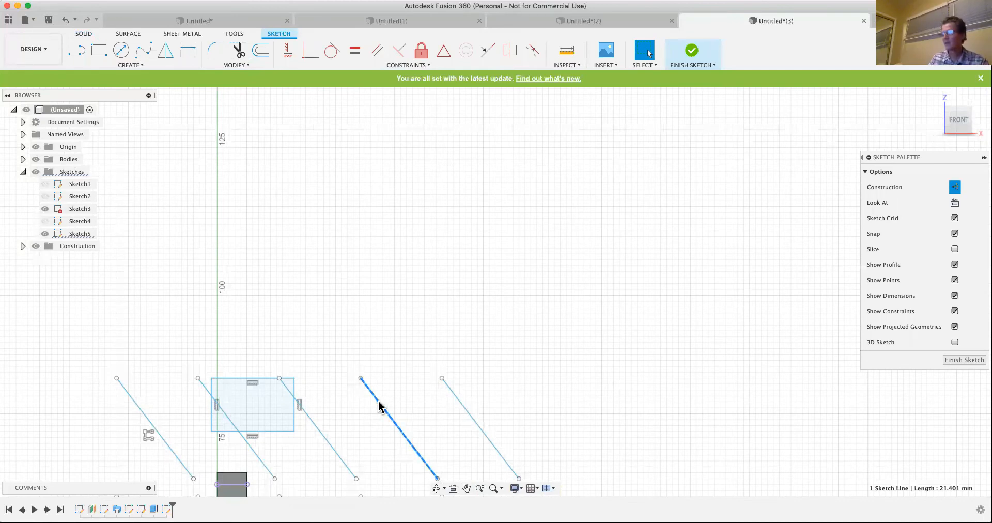
{"action": "key", "text": "x"}
{"action": "key", "text": "x"}
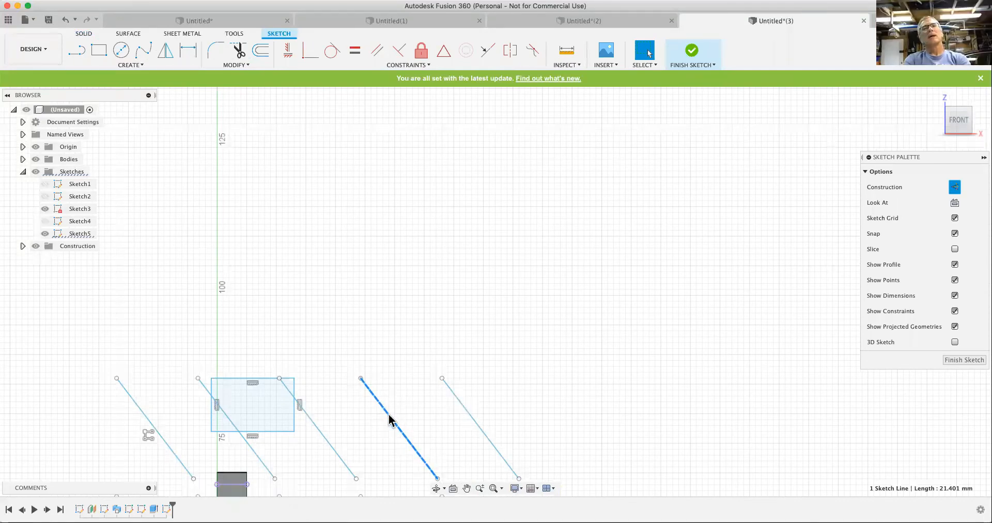
{"action": "right_click", "coordinate": [390, 419]}
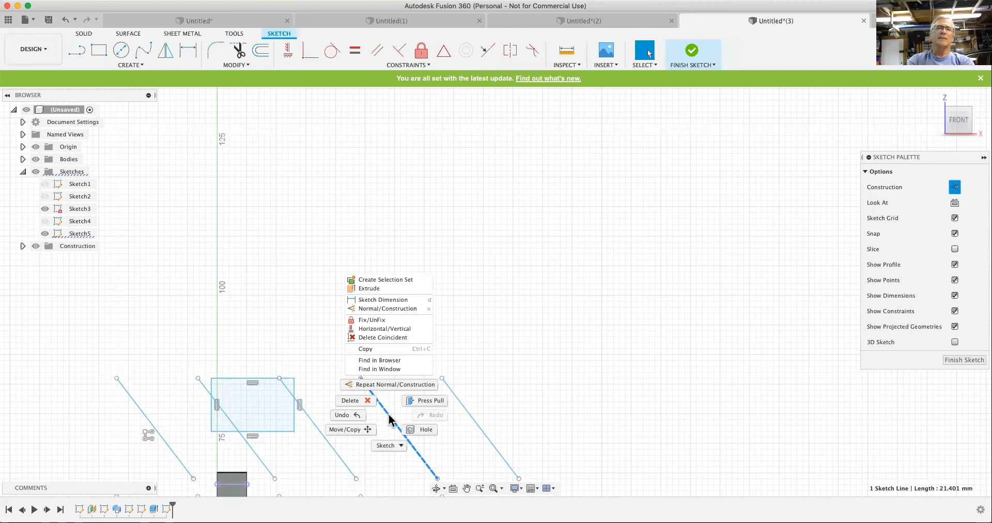
{"action": "left_click", "coordinate": [391, 385]}
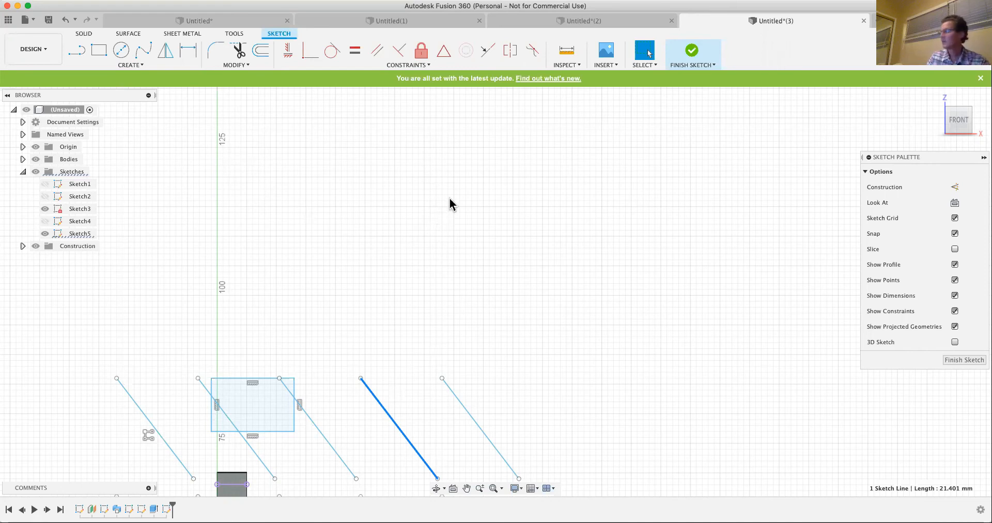
{"action": "scroll", "coordinate": [449, 199], "scroll_direction": "down", "scroll_amount": 3}
{"action": "scroll", "coordinate": [450, 204], "scroll_direction": "down", "scroll_amount": 5}
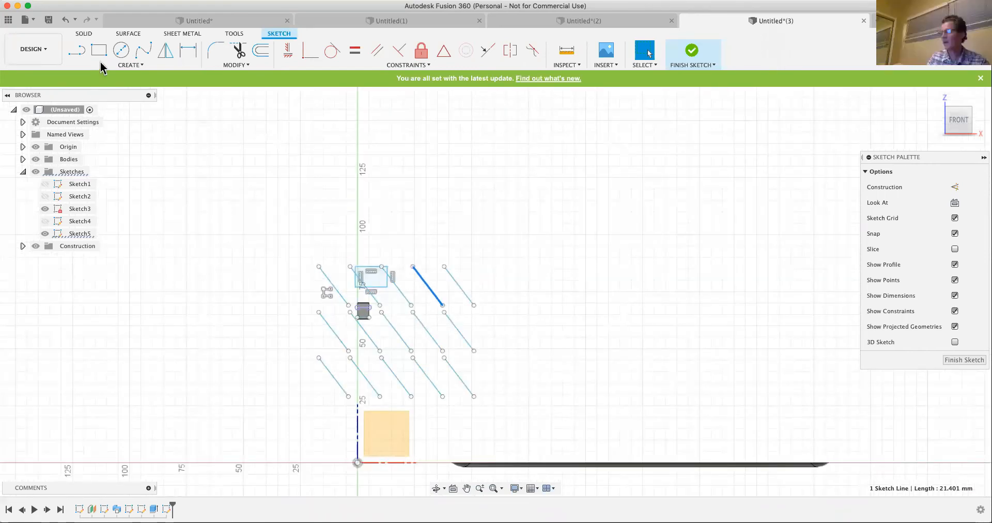
{"action": "left_click", "coordinate": [135, 66]}
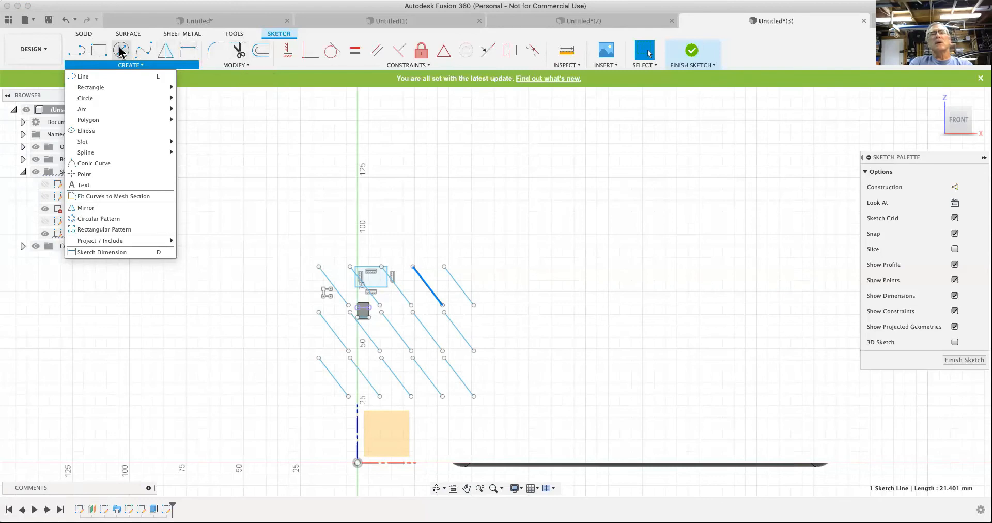
{"action": "mouse_move", "coordinate": [104, 98]}
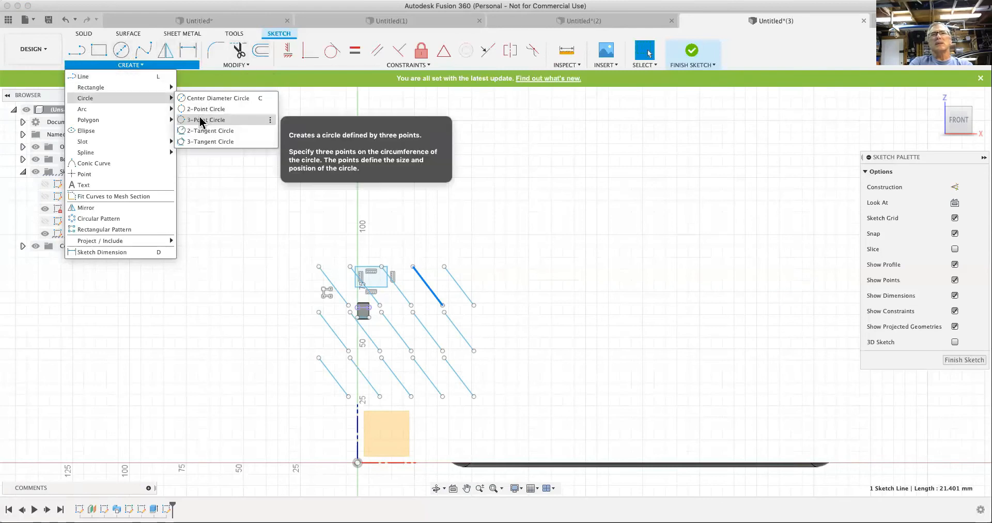
{"action": "left_click", "coordinate": [201, 194]}
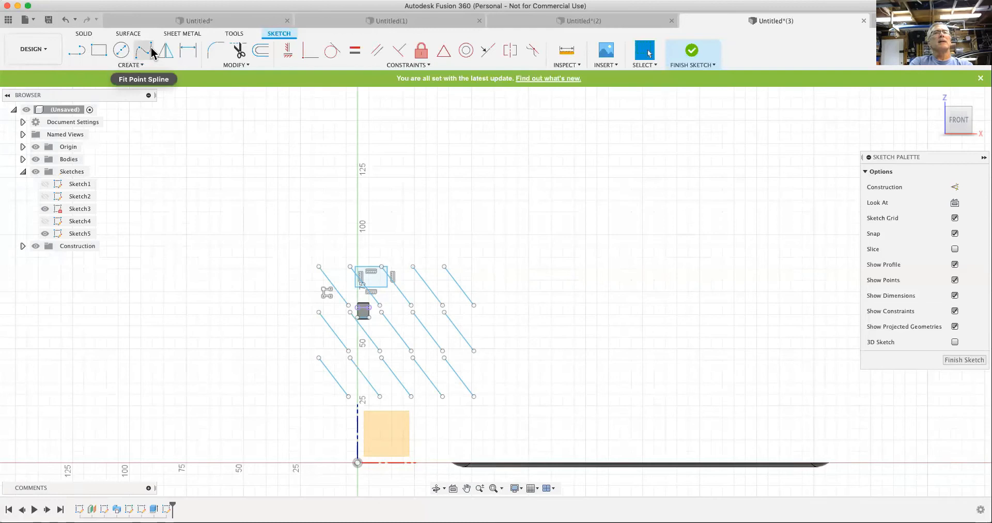
{"action": "left_click", "coordinate": [131, 65]}
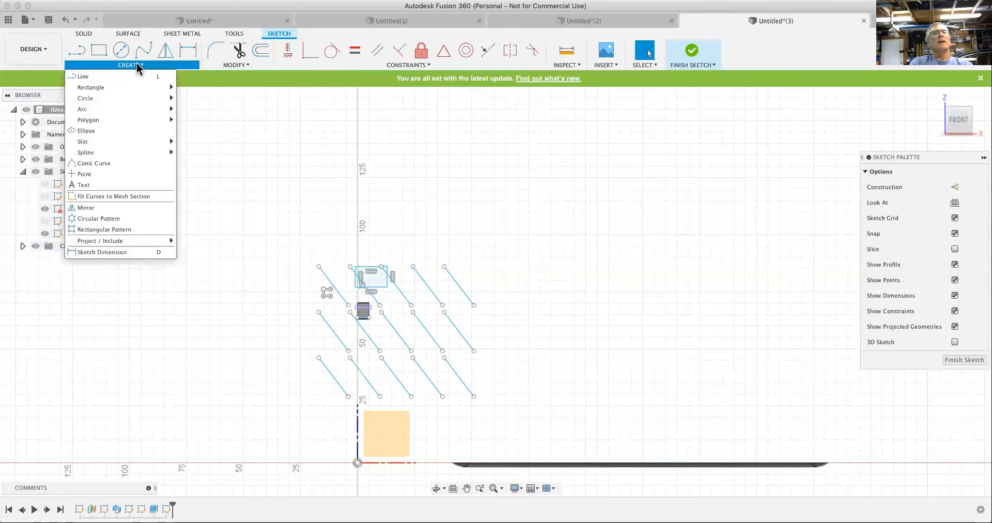
{"action": "right_click", "coordinate": [145, 53]}
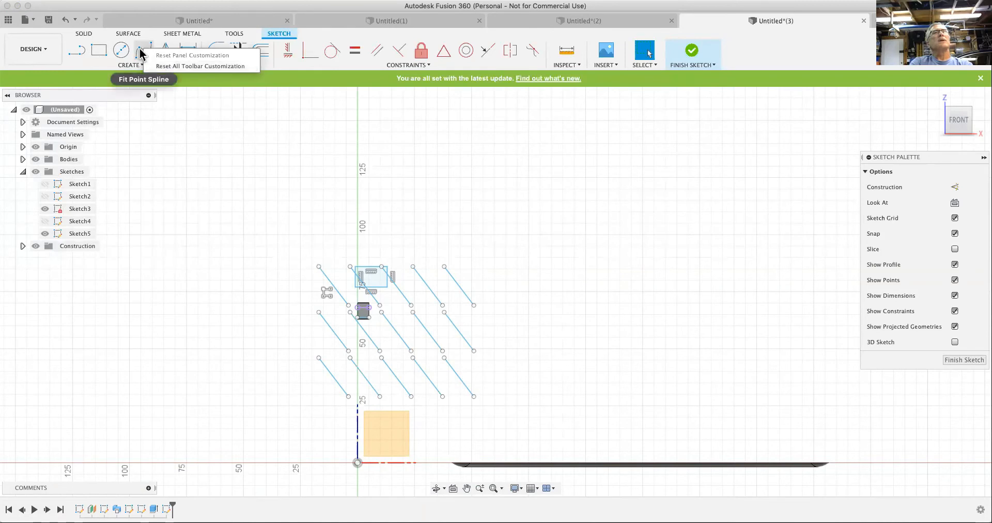
- Pin the Ellipse command to the sketch toolbar
{"action": "left_click", "coordinate": [136, 68]}
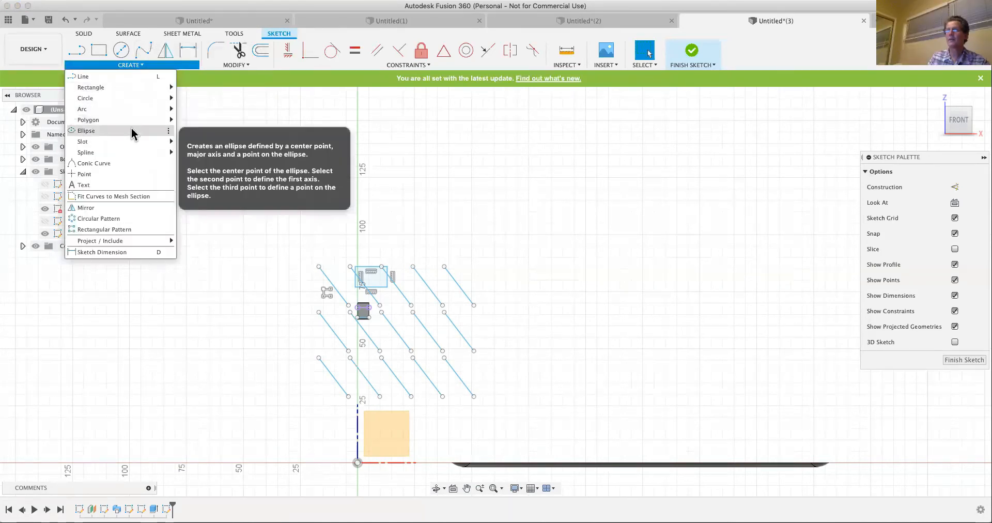
{"action": "mouse_move", "coordinate": [170, 120]}
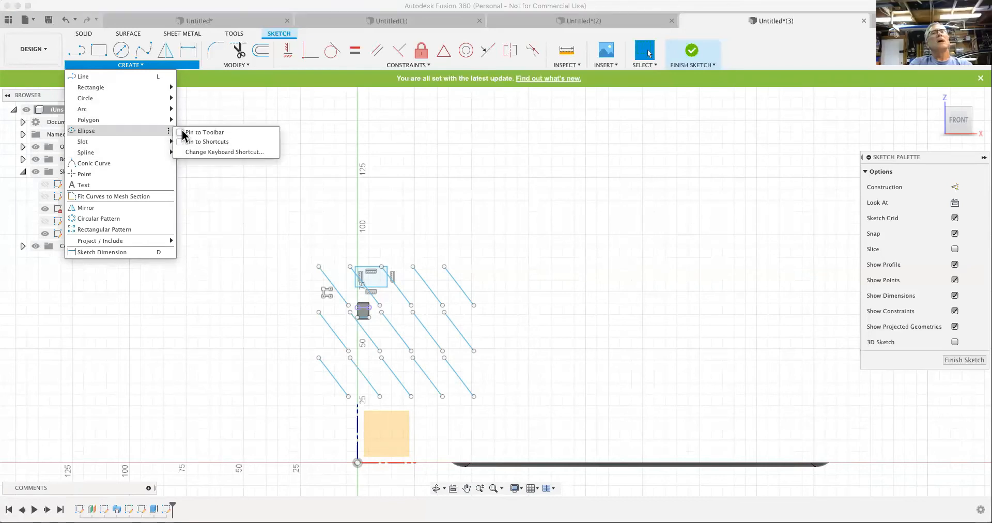
{"action": "left_click", "coordinate": [181, 133]}
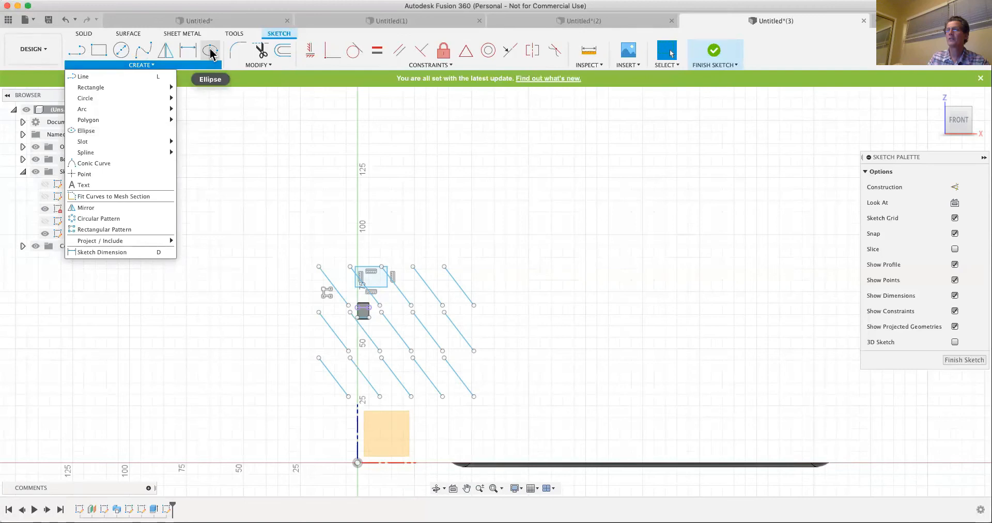
{"action": "left_click", "coordinate": [210, 127]}
- Reset the sketch Create panel's customization to remove the pinned Ellipse command
{"action": "right_click", "coordinate": [212, 57]}
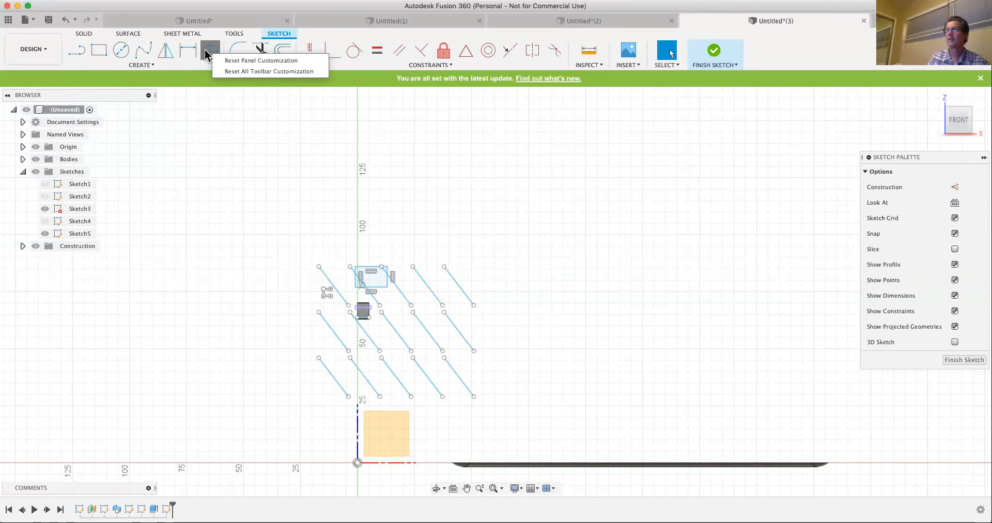
{"action": "right_click", "coordinate": [205, 51]}
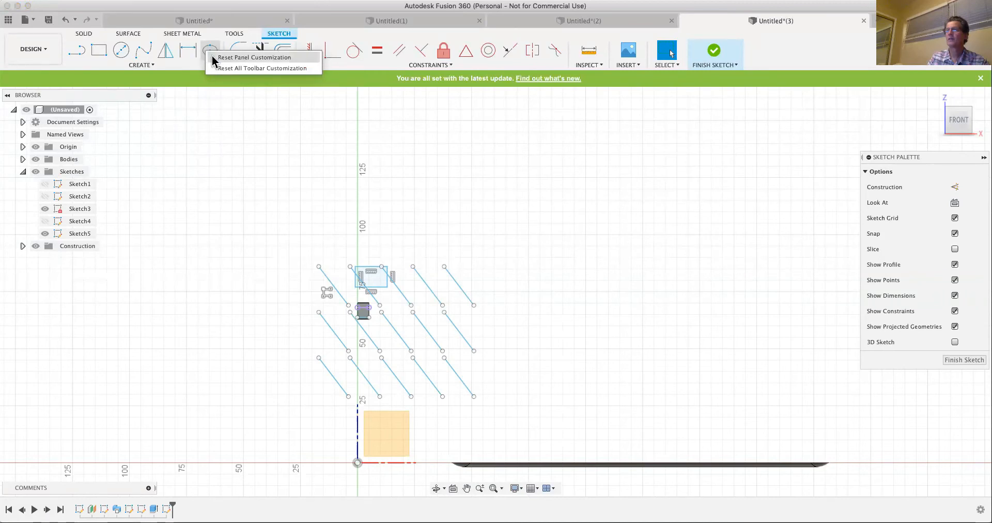
{"action": "left_click", "coordinate": [213, 58]}
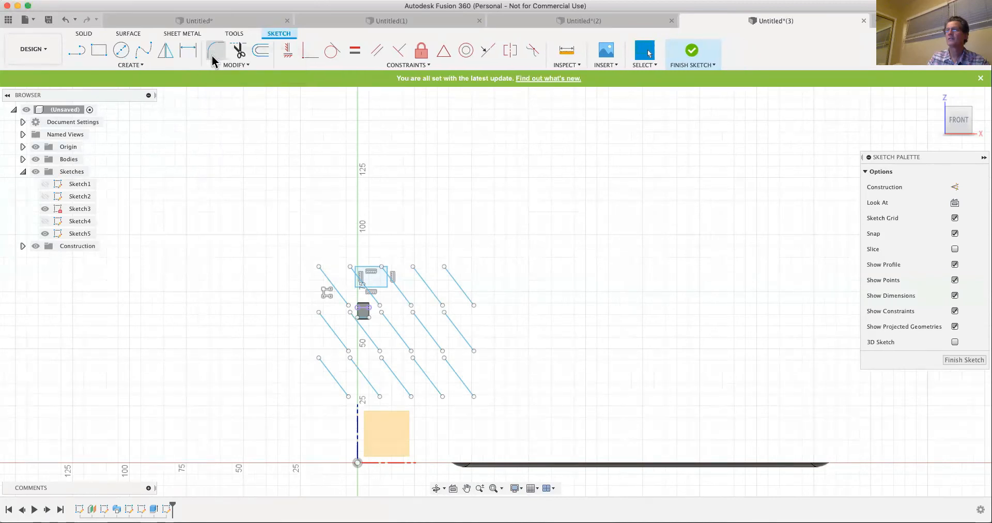
- Unpin the Line command from the sketch toolbar and pin it back again
{"action": "right_click", "coordinate": [166, 54]}
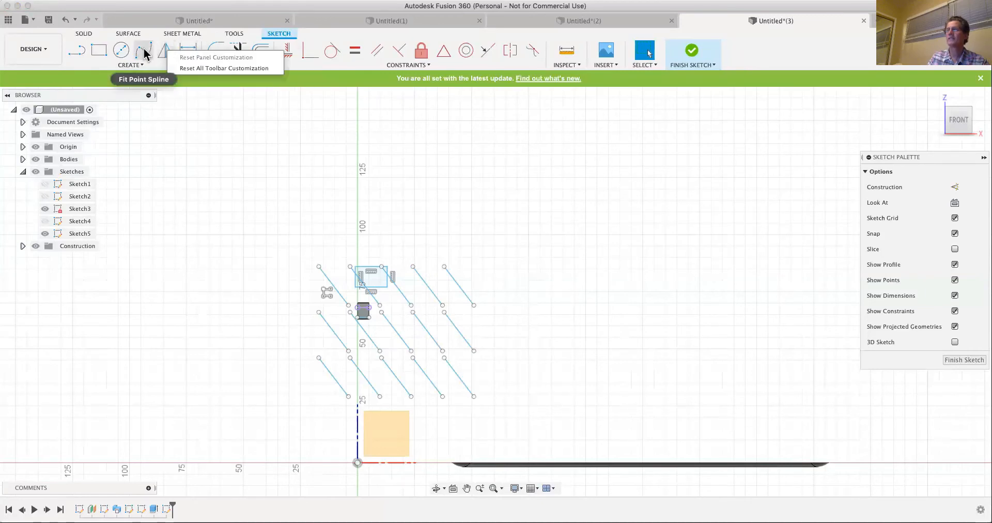
{"action": "right_click", "coordinate": [145, 54]}
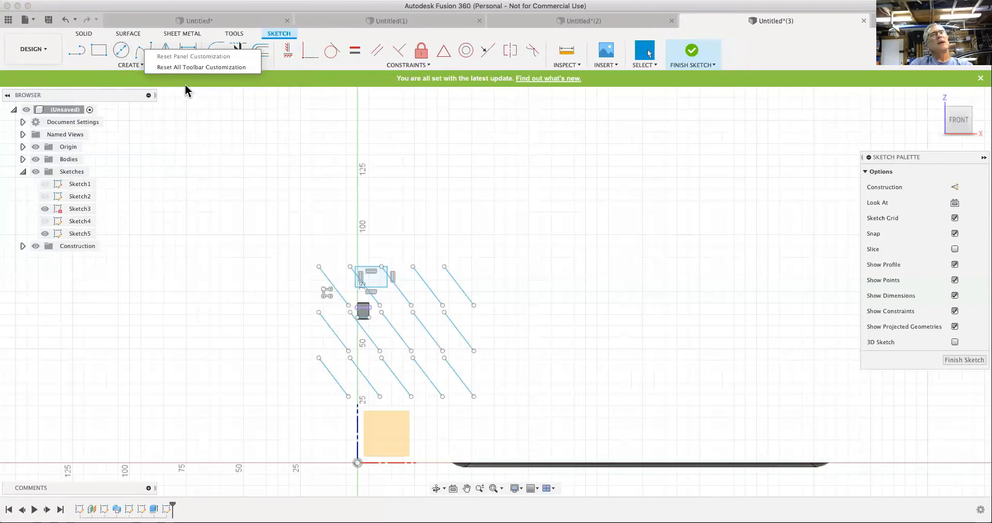
{"action": "left_click", "coordinate": [133, 64]}
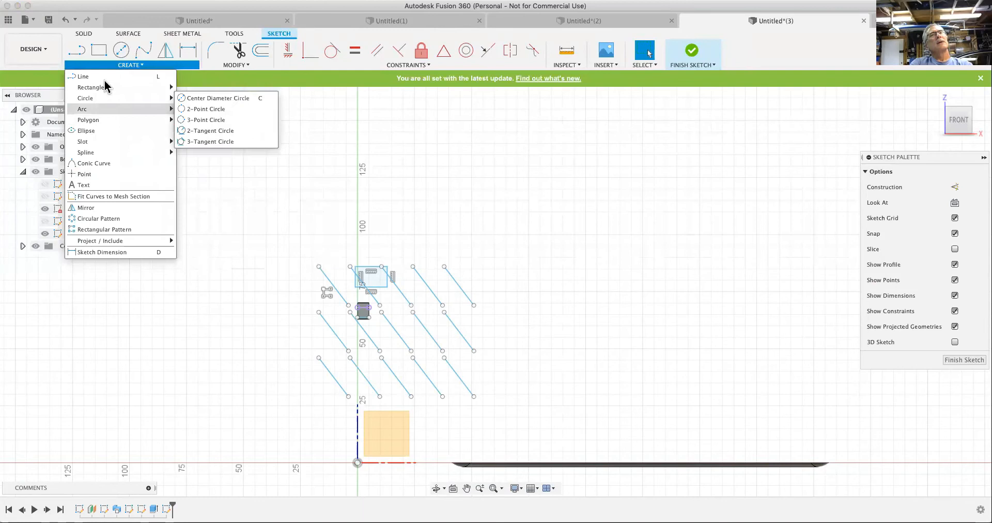
{"action": "left_click", "coordinate": [168, 76]}
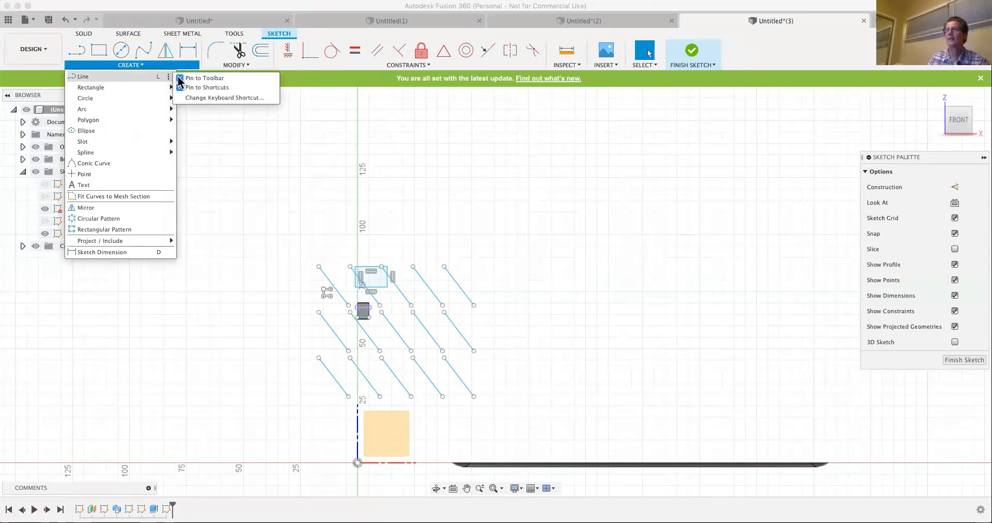
{"action": "left_click", "coordinate": [179, 78]}
{"action": "mouse_move", "coordinate": [138, 88]}
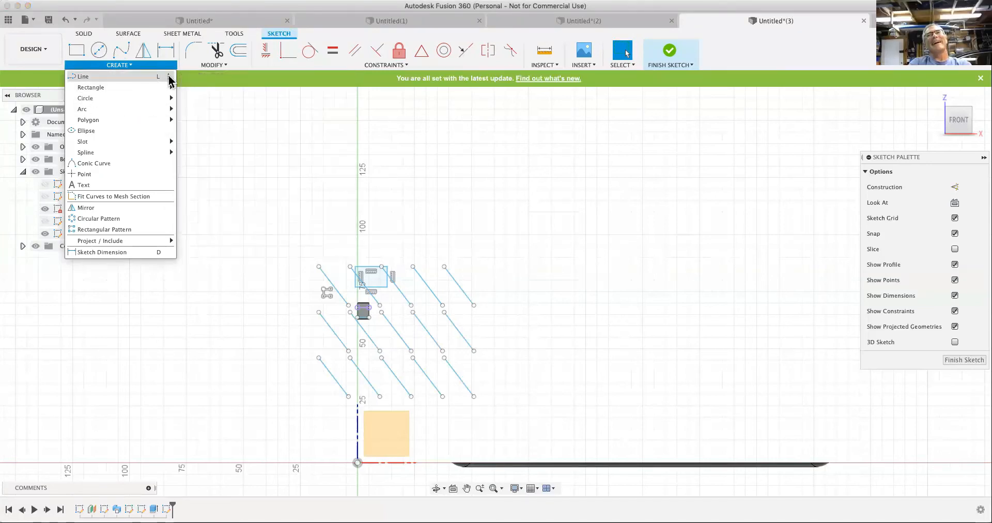
{"action": "left_click", "coordinate": [168, 77]}
{"action": "left_click", "coordinate": [179, 78]}
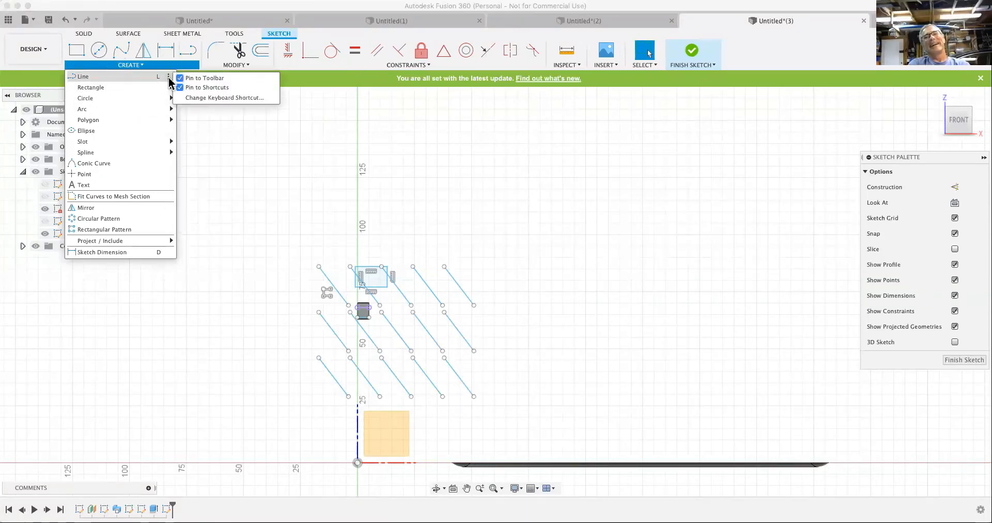
{"action": "mouse_move", "coordinate": [146, 85]}
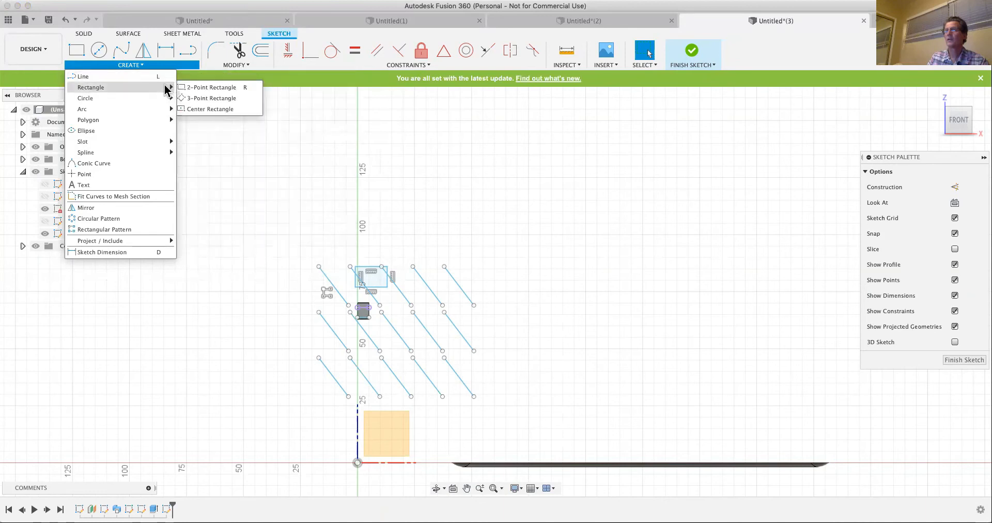
{"action": "left_click", "coordinate": [257, 88]}
{"action": "left_click", "coordinate": [259, 133]}
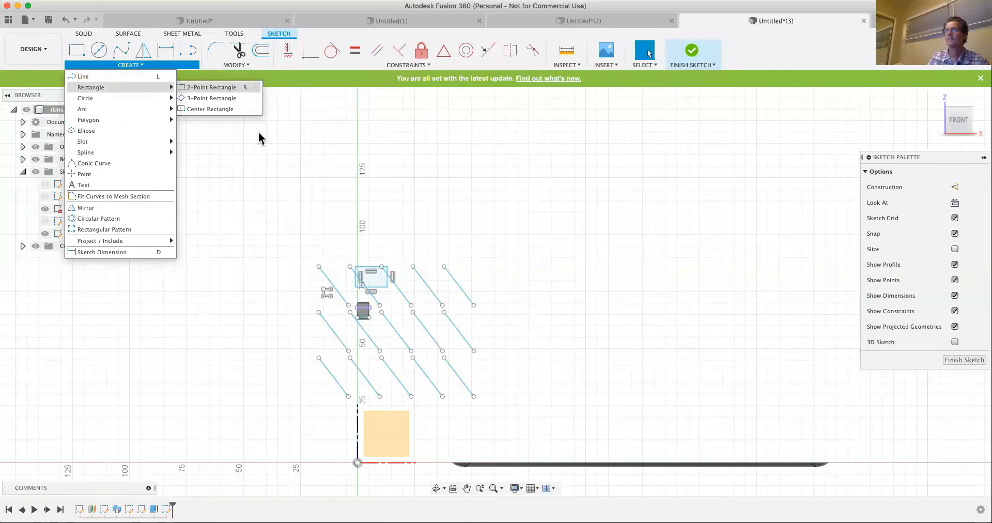
{"action": "left_click", "coordinate": [259, 140]}
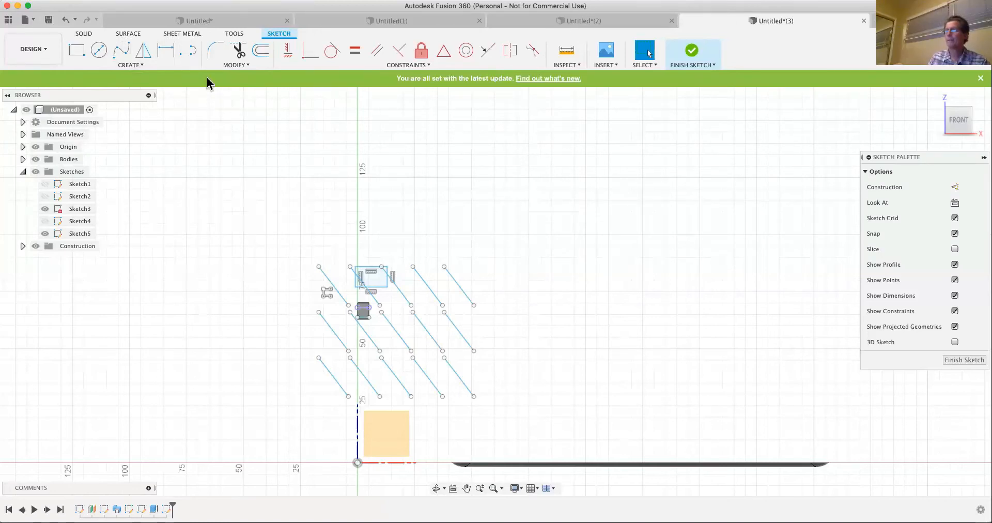
{"action": "left_click", "coordinate": [137, 66]}
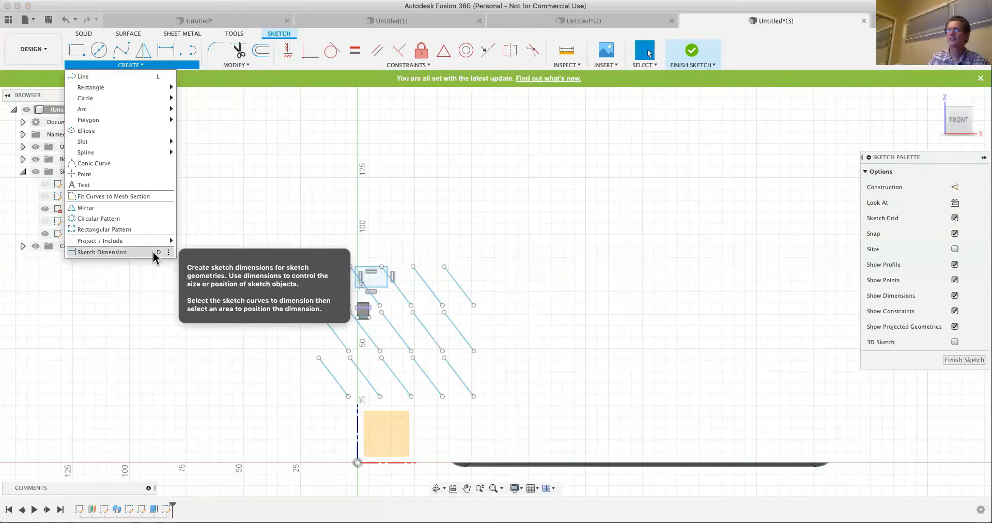
{"action": "left_click", "coordinate": [233, 137]}
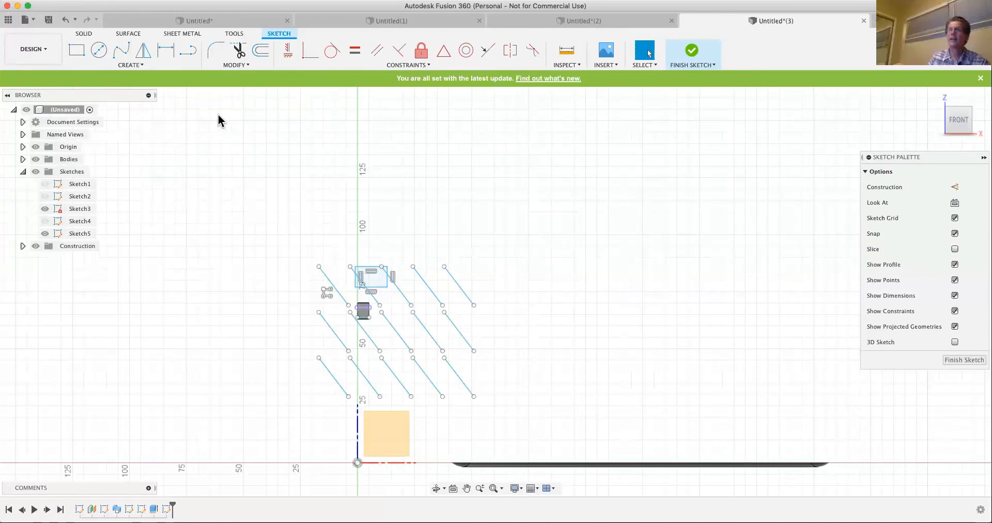
- Assign Shift+E as the keyboard shortcut for the sketch Ellipse command
{"action": "left_click", "coordinate": [142, 64]}
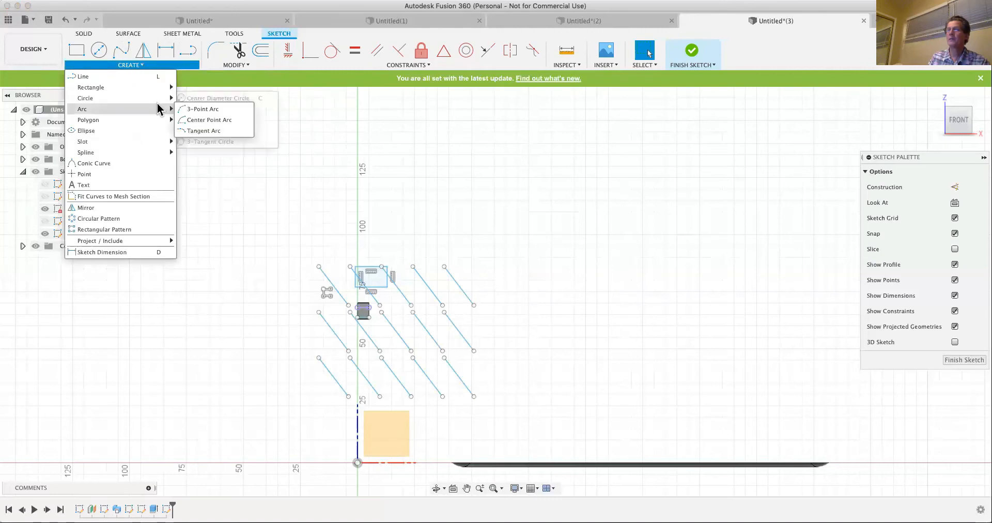
{"action": "left_click", "coordinate": [168, 131]}
{"action": "left_click", "coordinate": [206, 152]}
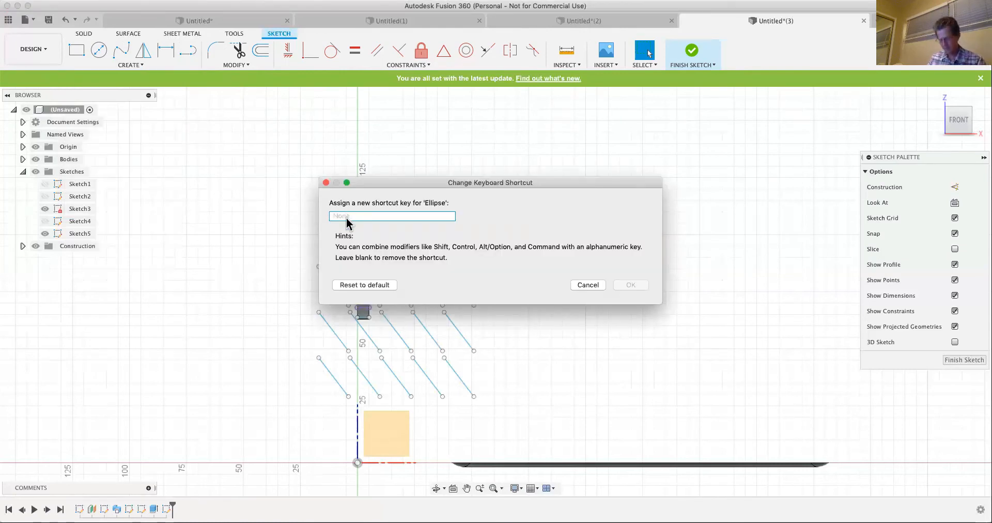
{"action": "type", "text": "e"}
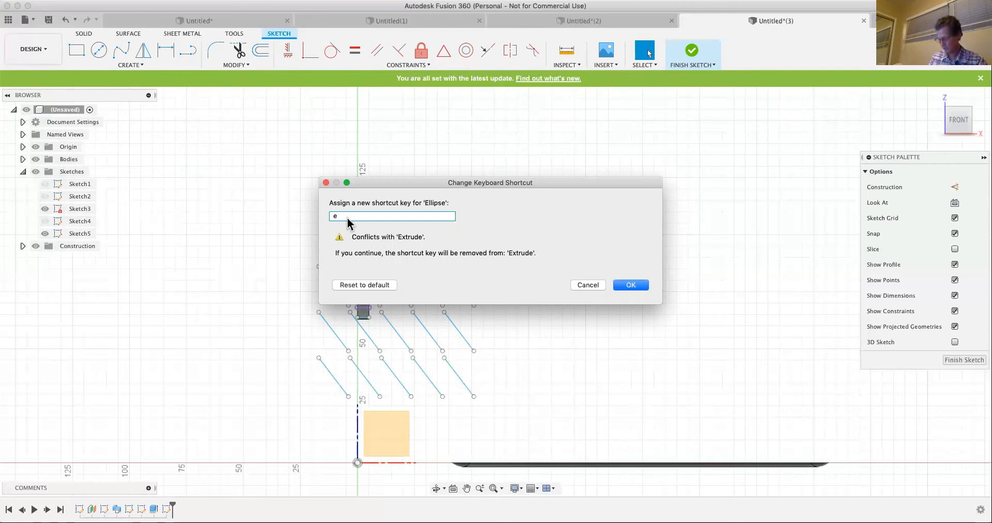
{"action": "key", "text": "BackSpace"}
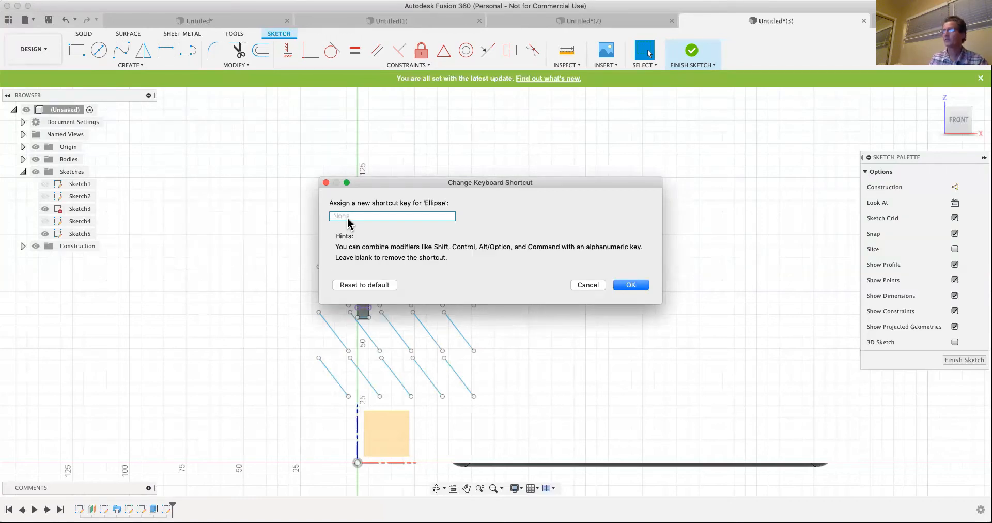
{"action": "key", "text": "shift+e"}
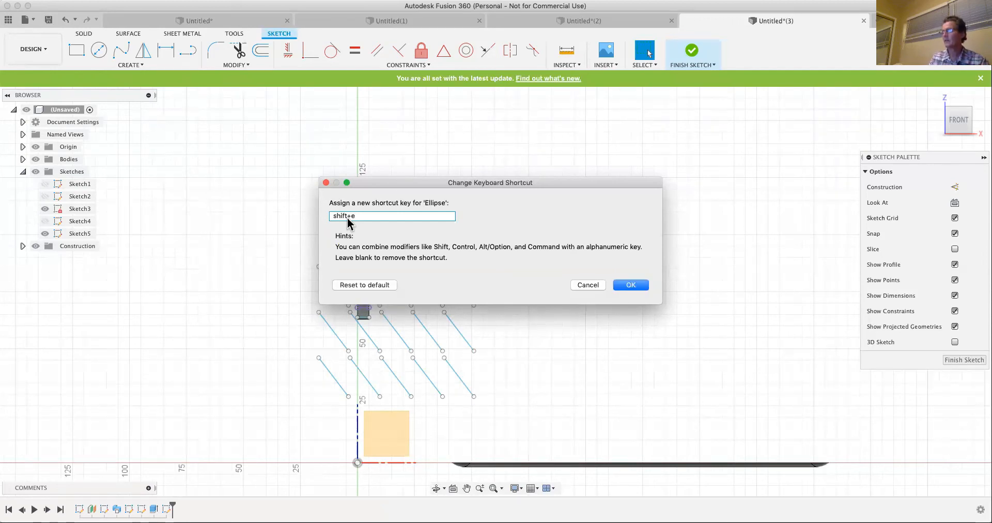
{"action": "left_click", "coordinate": [636, 288]}
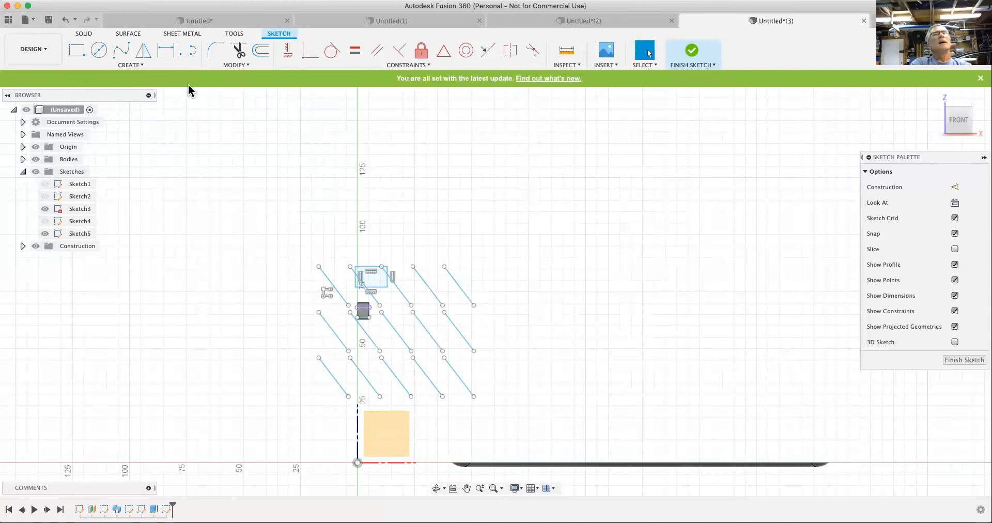
- Reset the Ellipse command's keyboard shortcut to its default
{"action": "left_click", "coordinate": [138, 65]}
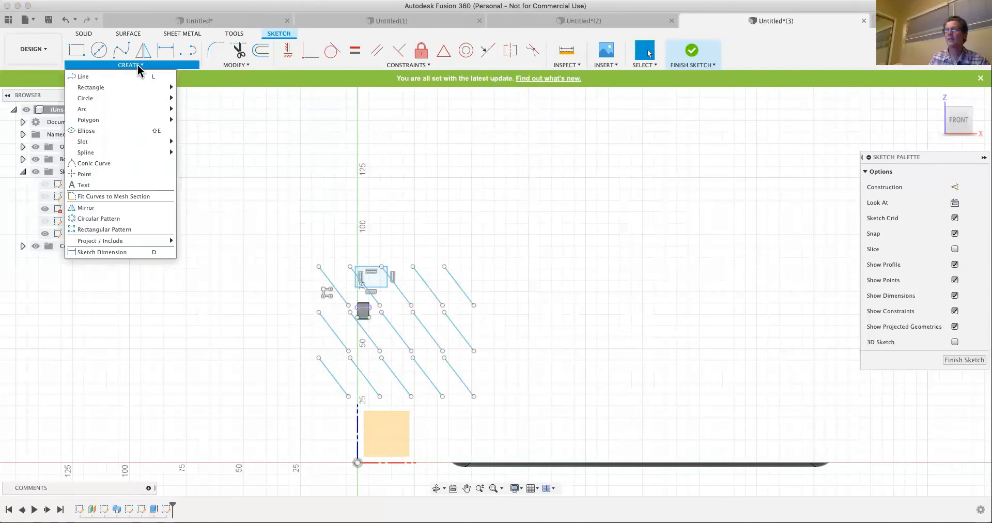
{"action": "left_click", "coordinate": [169, 131]}
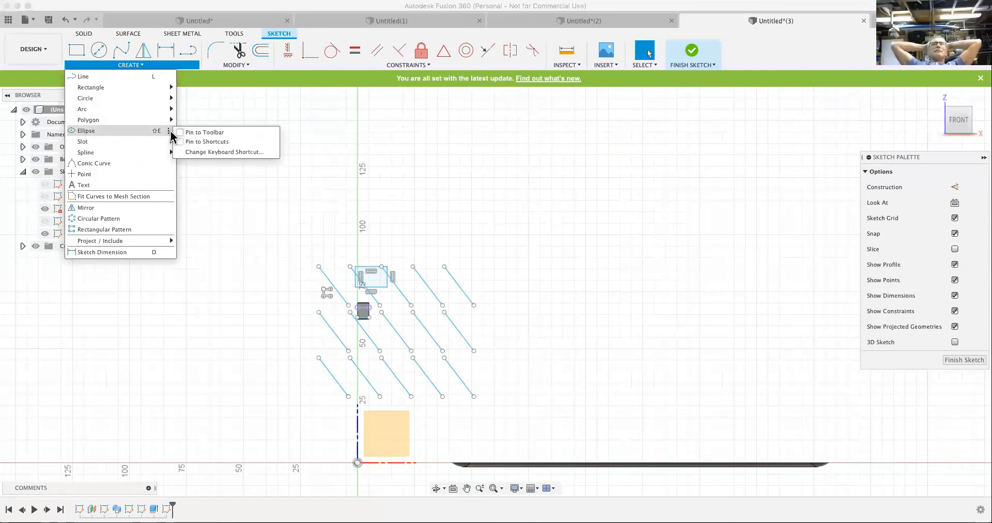
{"action": "left_click", "coordinate": [196, 151]}
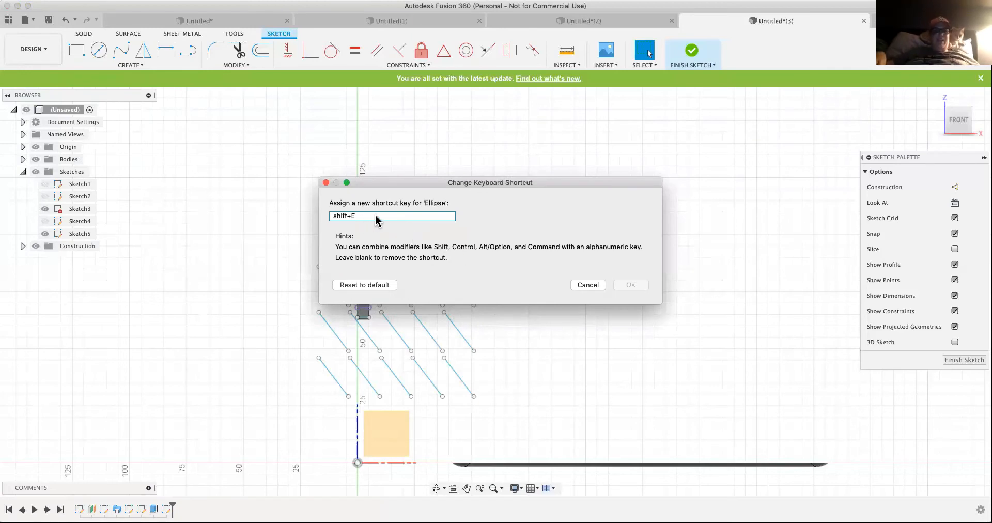
{"action": "left_click", "coordinate": [373, 285]}
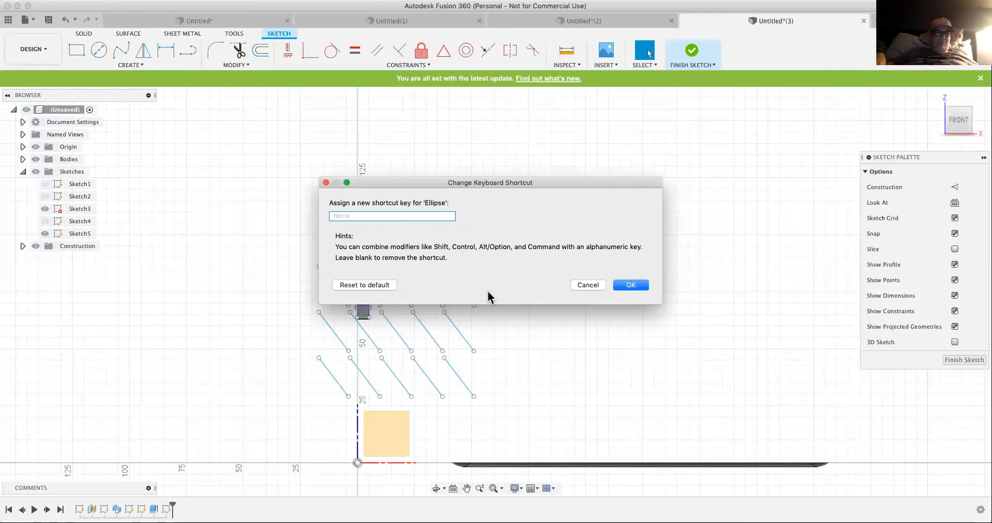
{"action": "left_click", "coordinate": [624, 289]}
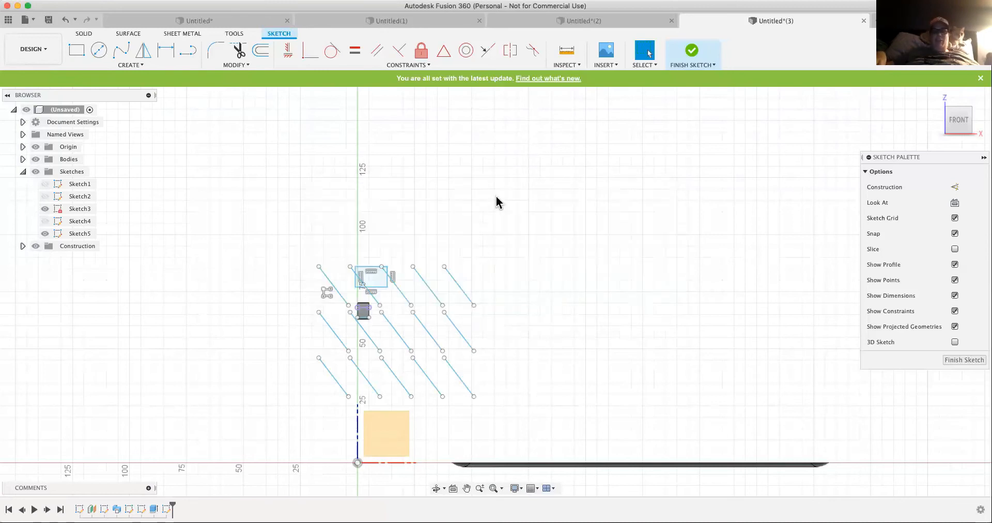
- Search the sketch shortcuts for commands matching "a" and "const", and close the search
{"action": "key", "text": "s"}
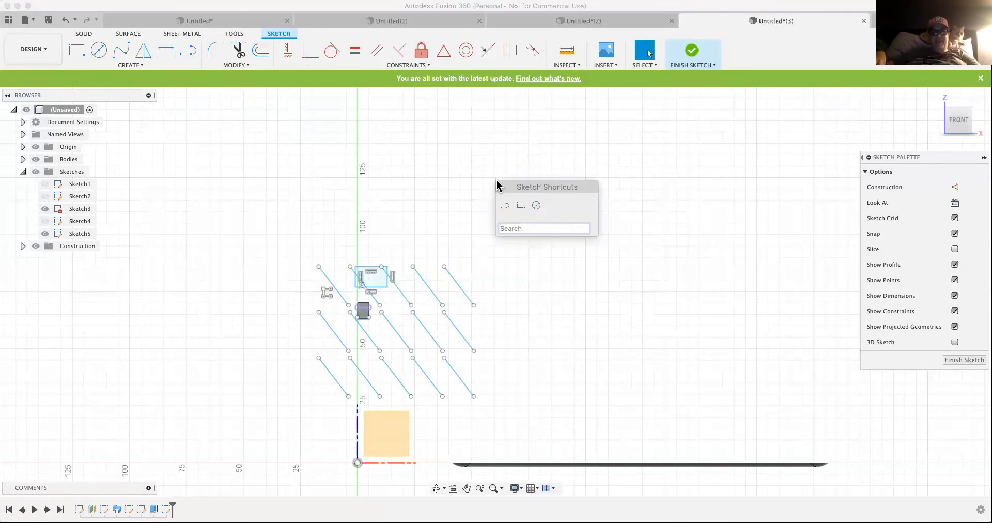
{"action": "type", "text": "a"}
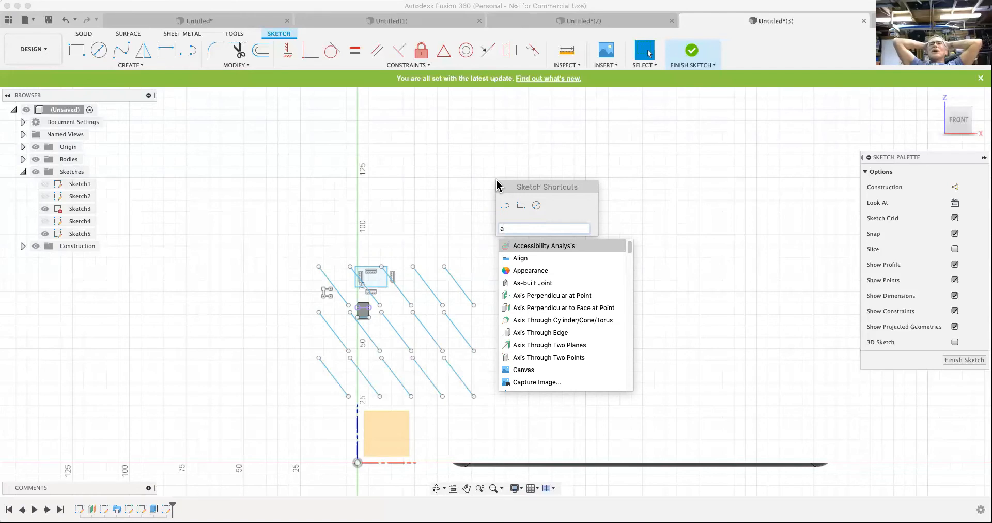
{"action": "key", "text": "BackSpace"}
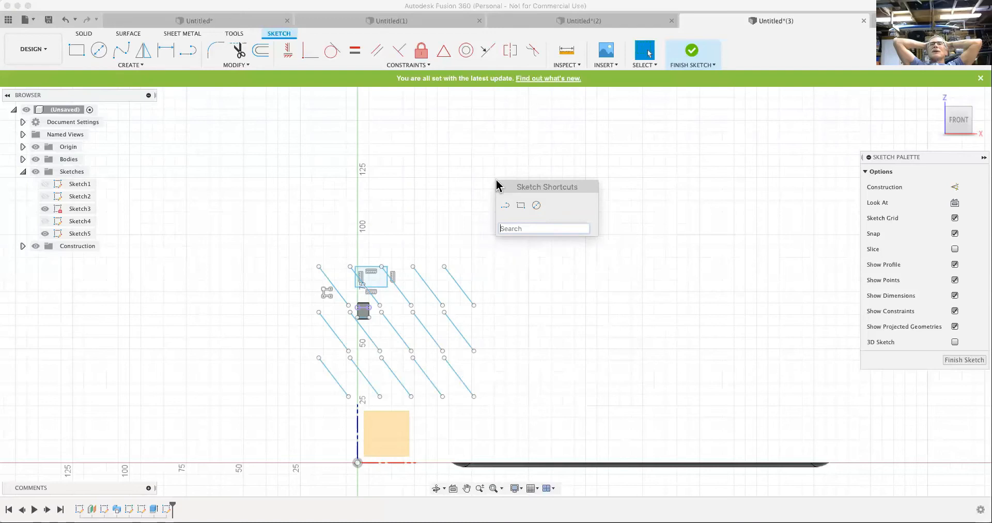
{"action": "type", "text": "con"}
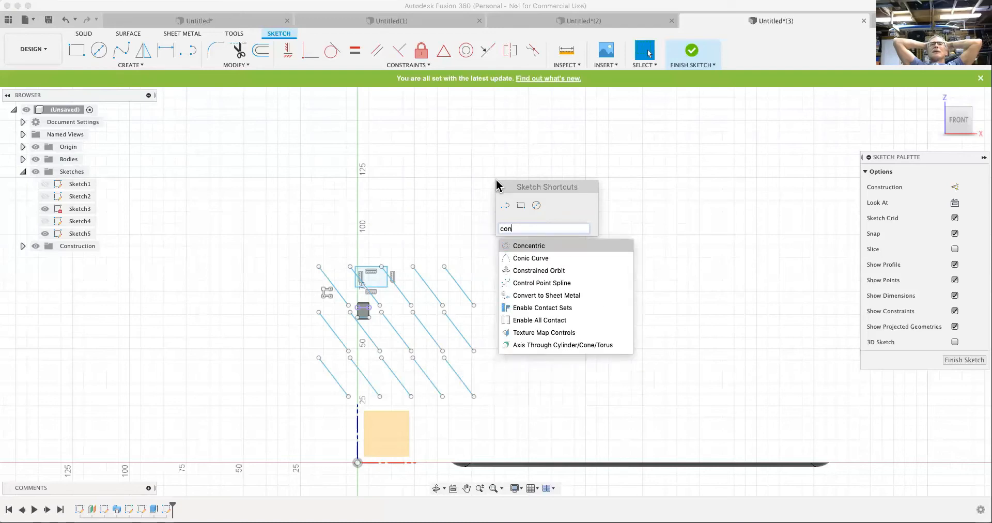
{"action": "type", "text": "st"}
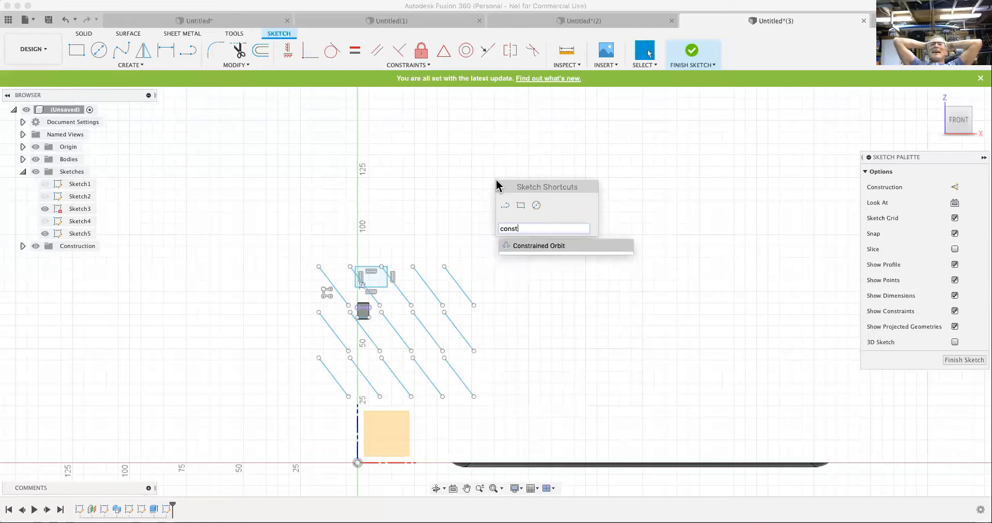
{"action": "key", "text": "BackSpace"}
{"action": "key", "text": "BackSpace"}
{"action": "key", "text": "BackSpace"}
{"action": "key", "text": "BackSpace"}
{"action": "key", "text": "BackSpace"}
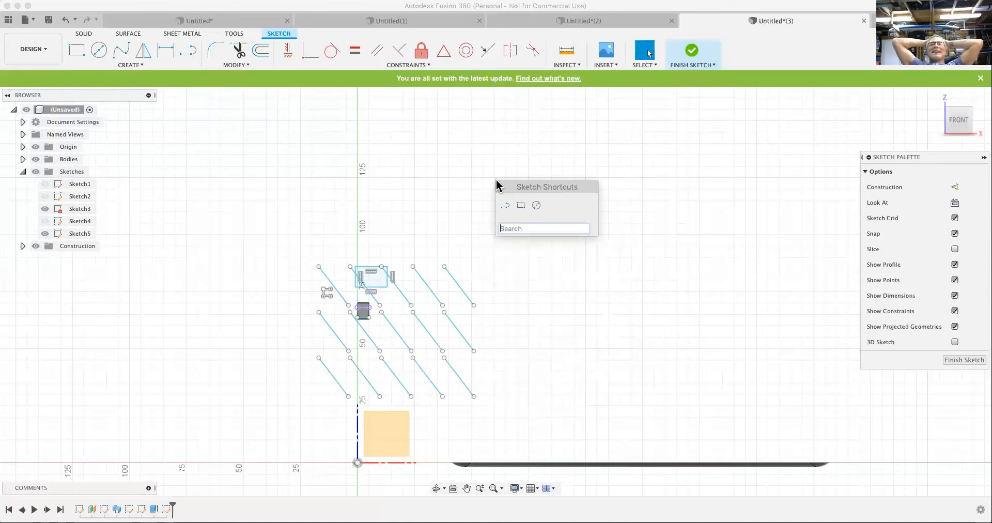
{"action": "left_click", "coordinate": [483, 166]}
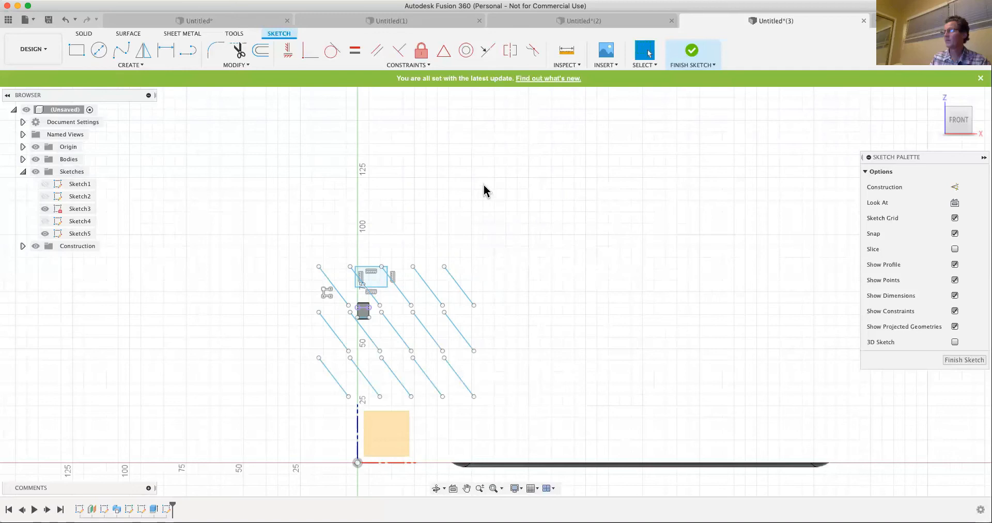
- Check the Normal/Construction option on the uppermost row's fifth slanted line and search the sketch shortcuts for "normal"
{"action": "left_click", "coordinate": [457, 290]}
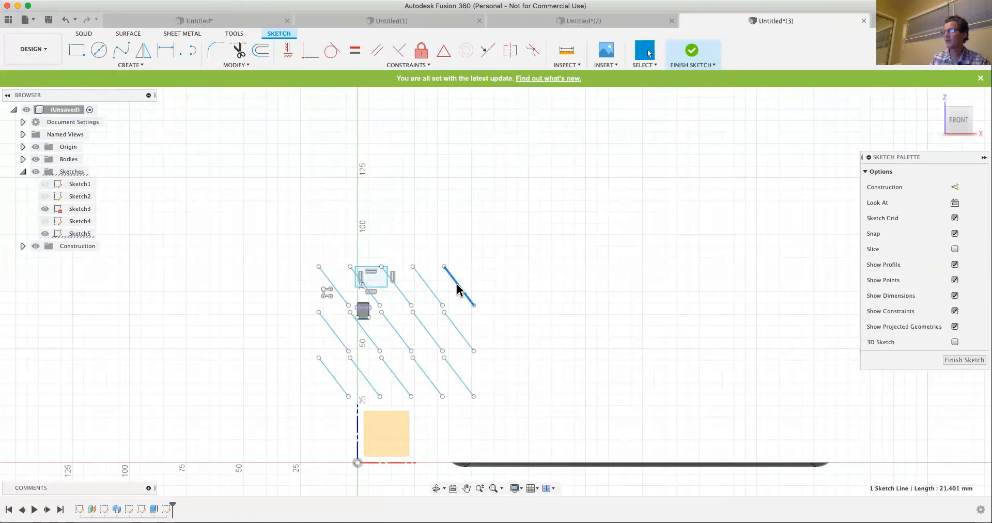
{"action": "right_click", "coordinate": [457, 289]}
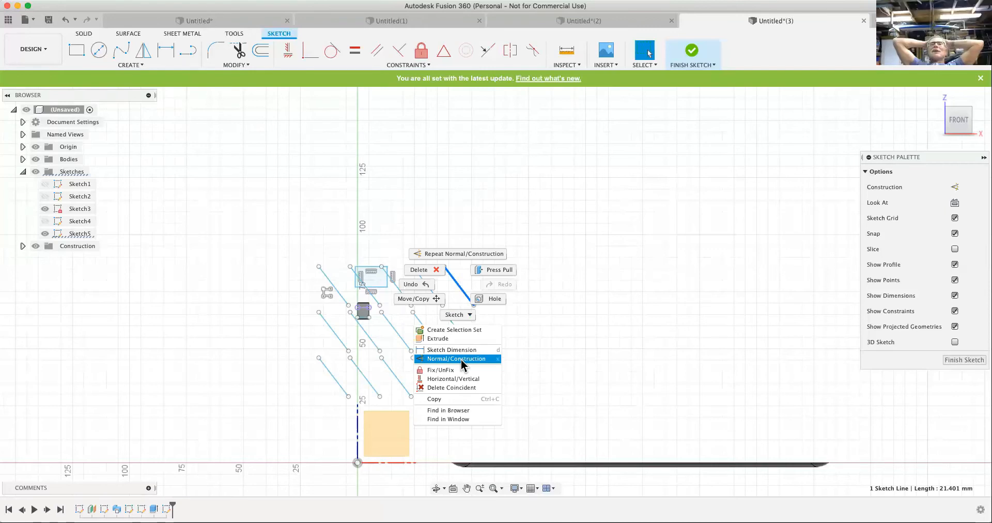
{"action": "left_click", "coordinate": [462, 359]}
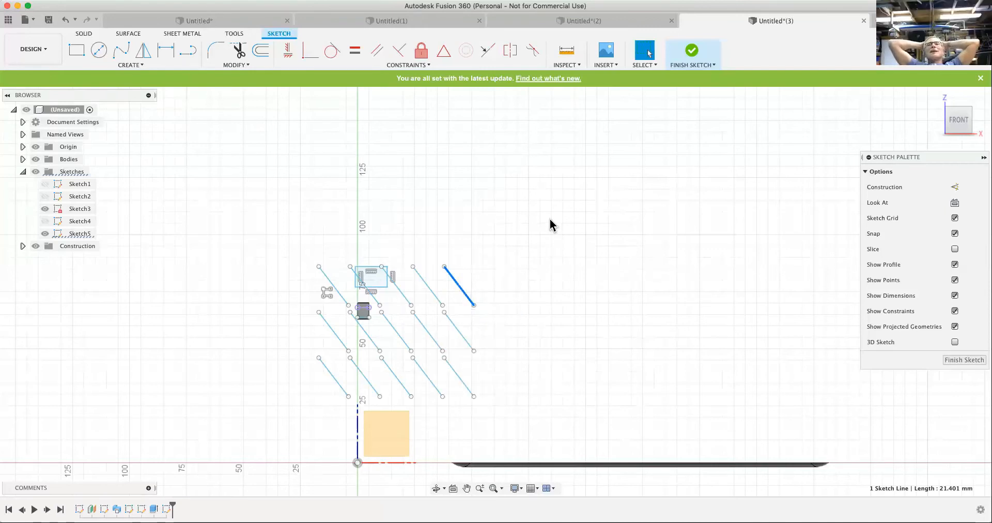
{"action": "type", "text": "s"}
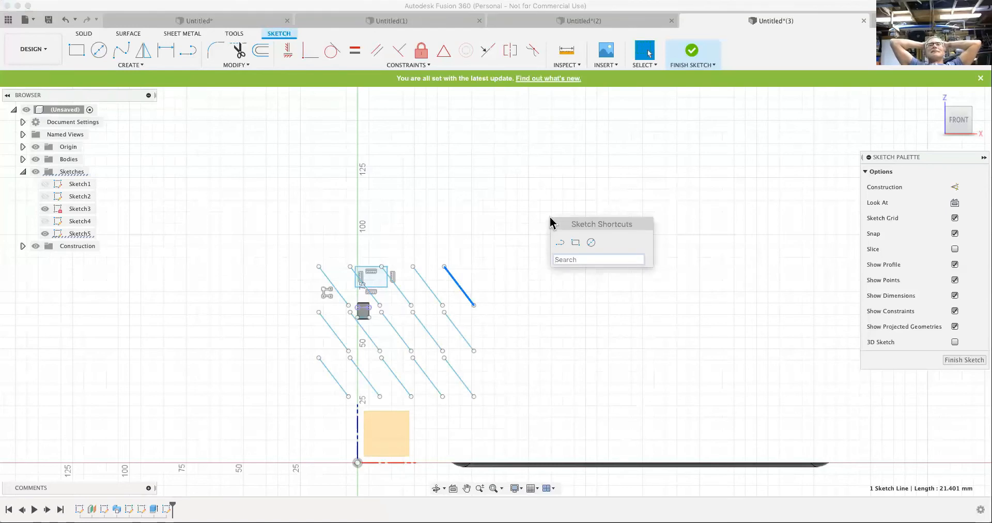
{"action": "type", "text": "normal"}
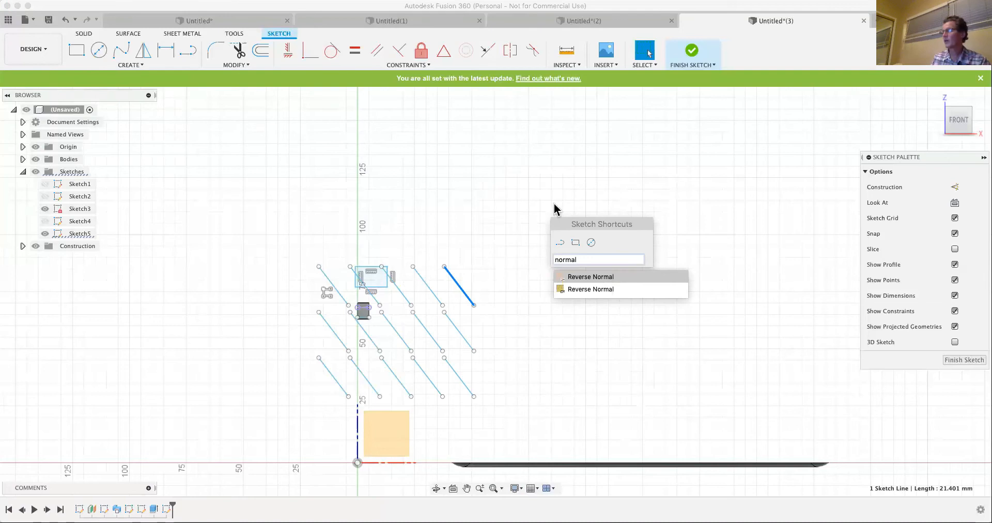
{"action": "left_click", "coordinate": [675, 217]}
{"action": "left_click", "coordinate": [675, 223]}
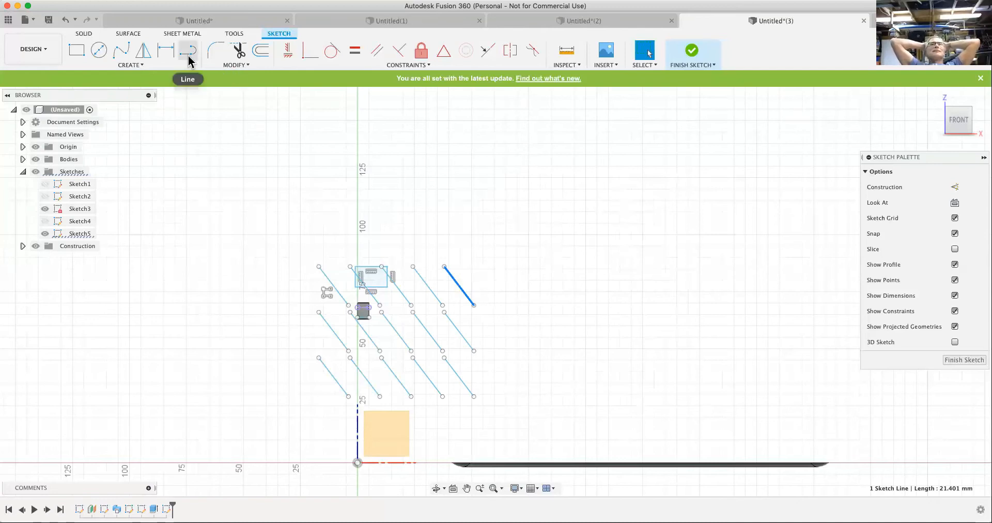
- Draw a nearly horizontal line about 90 mm long across all five slanted lines of the lowest row
{"action": "left_click", "coordinate": [230, 64]}
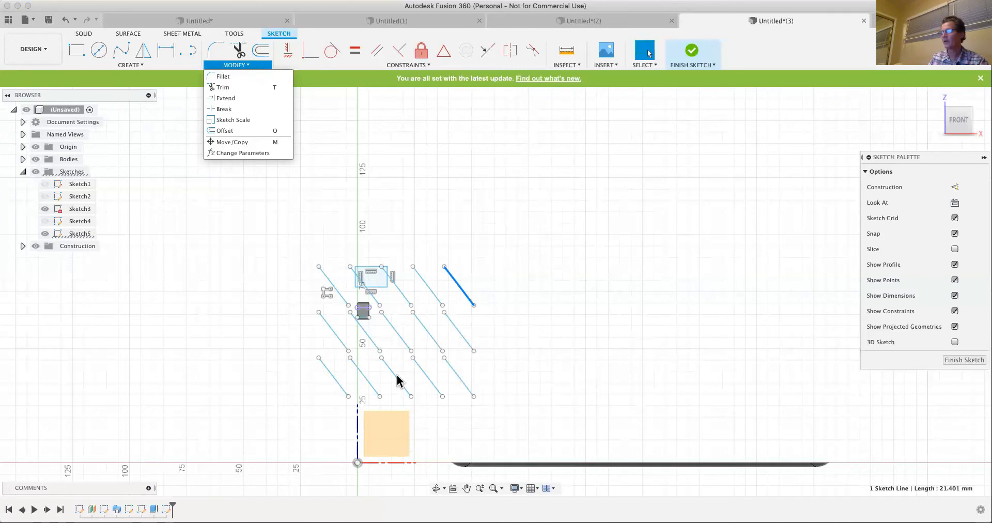
{"action": "left_click", "coordinate": [287, 394]}
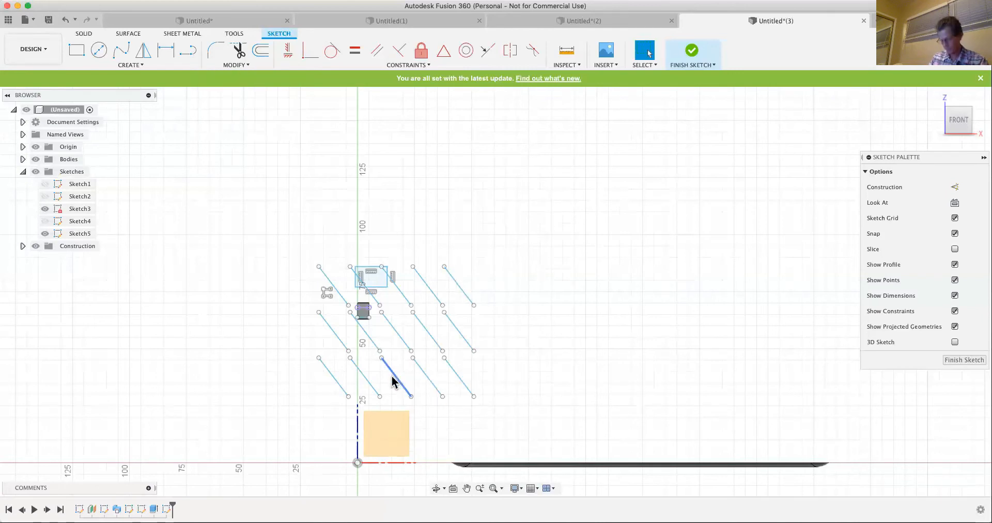
{"action": "key", "text": "l"}
{"action": "left_click", "coordinate": [520, 377]}
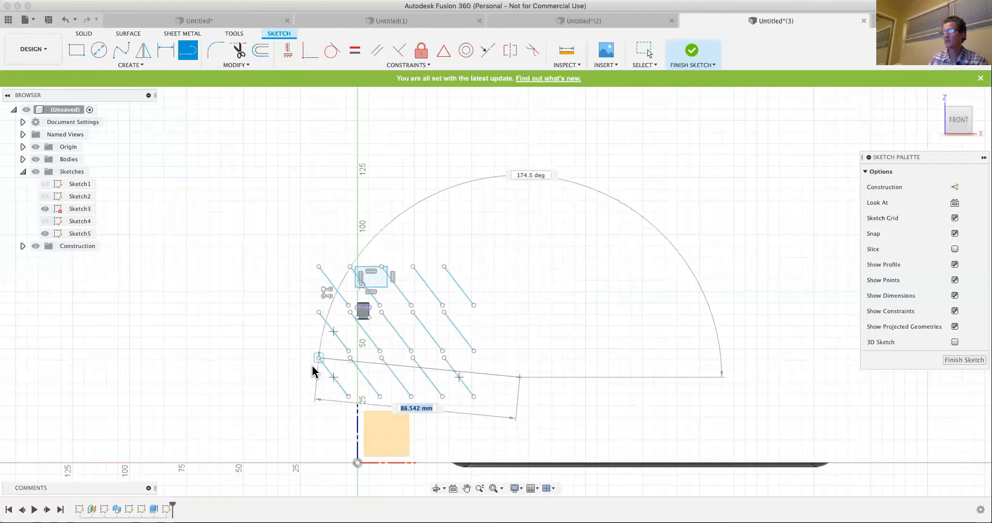
{"action": "left_click", "coordinate": [308, 383]}
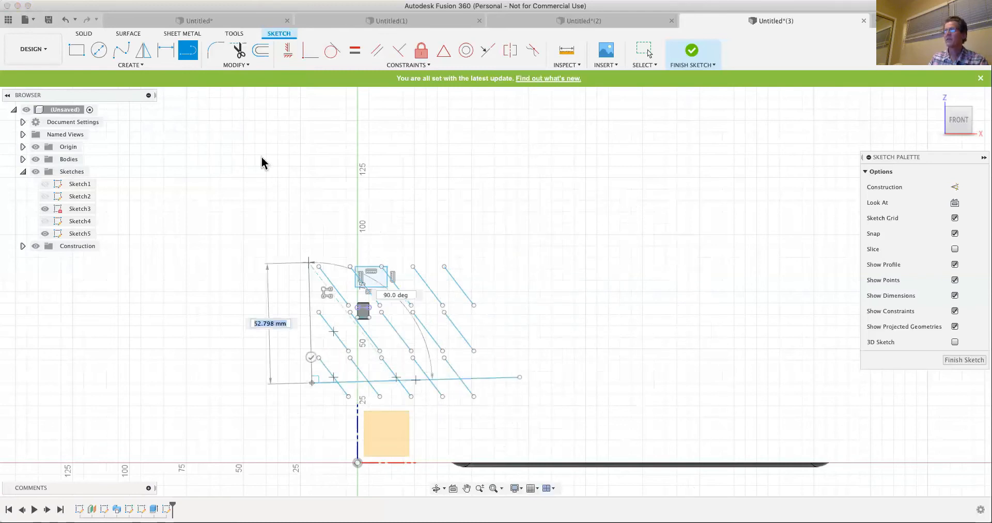
- Trim the long crossing line between the third and fourth slanted lines, between the first and second, and beyond the fifth
{"action": "left_click", "coordinate": [239, 51]}
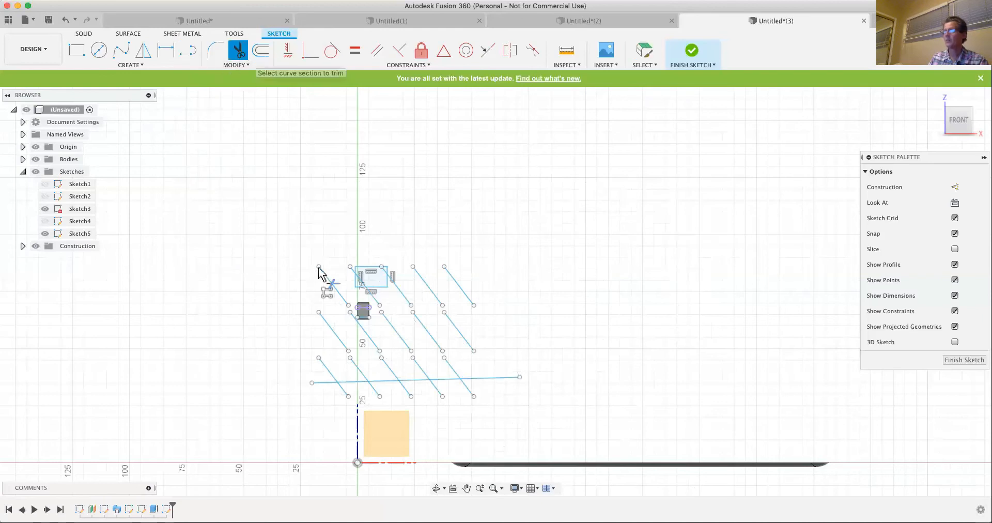
{"action": "left_click", "coordinate": [412, 385]}
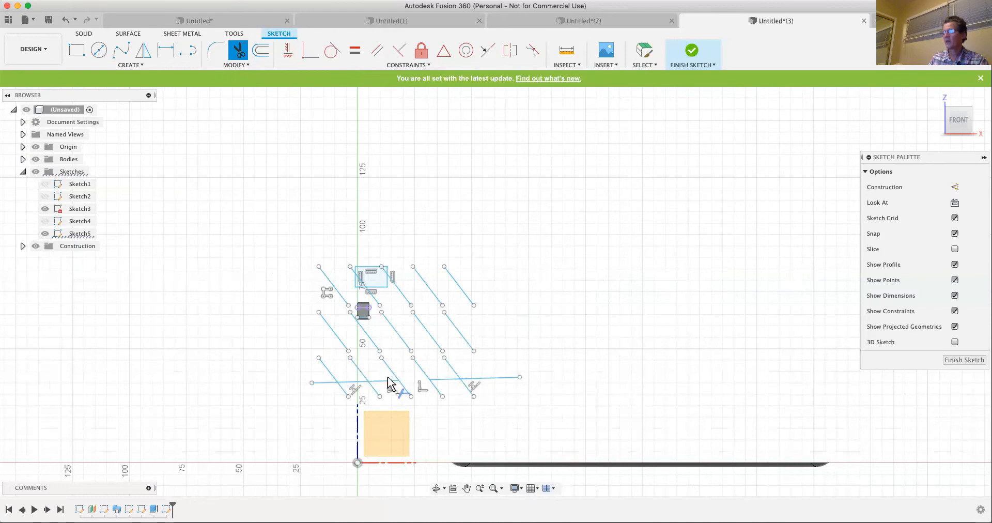
{"action": "left_click", "coordinate": [350, 381]}
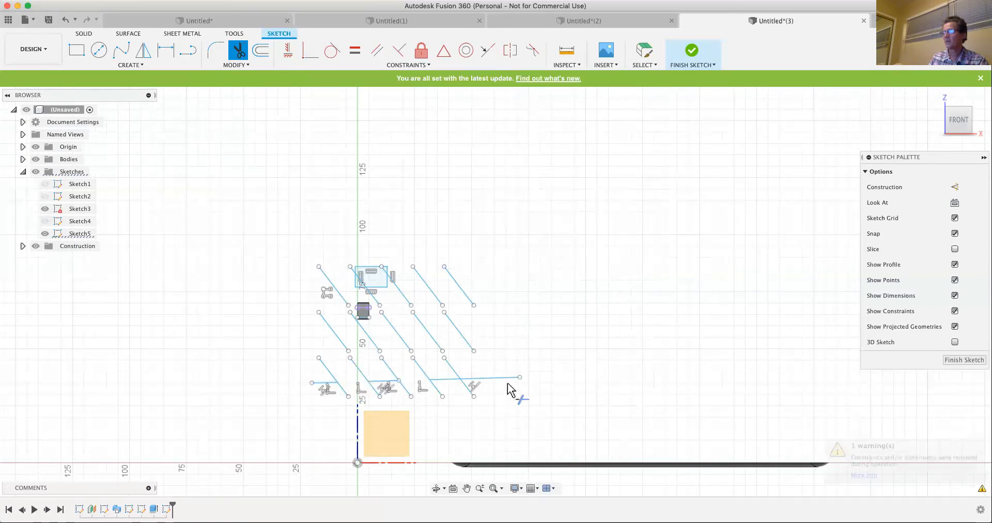
{"action": "left_click", "coordinate": [483, 381]}
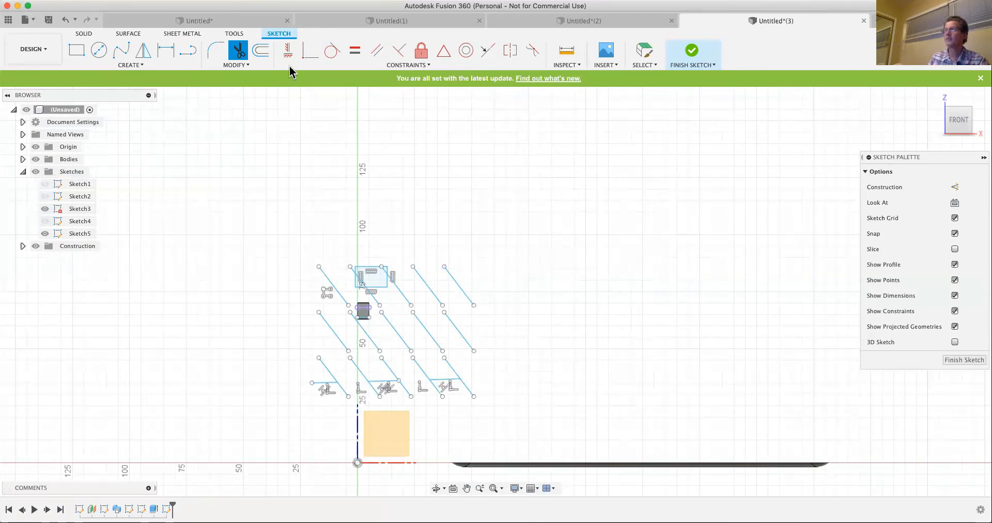
- Offset the fifth slanted line of the uppermost row by -22.329 mm, up and away from the pattern
{"action": "left_click", "coordinate": [261, 52]}
{"action": "left_click", "coordinate": [457, 284]}
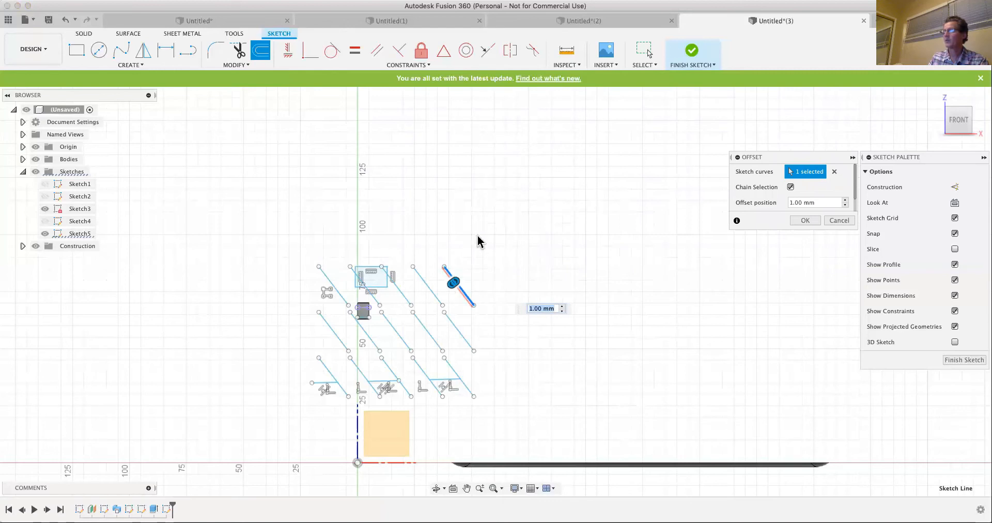
{"action": "left_click_drag", "start_coordinate": [459, 286], "coordinate": [509, 250]}
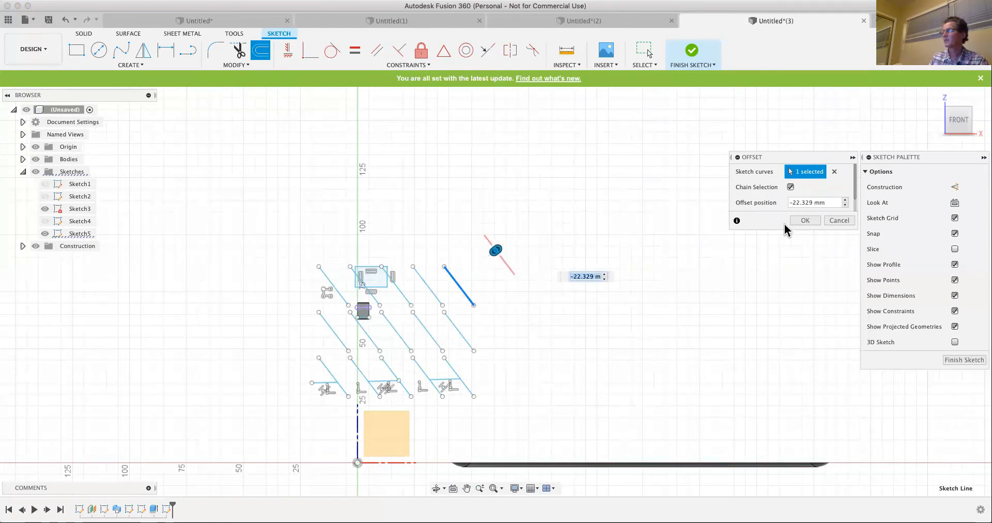
{"action": "left_click", "coordinate": [804, 220]}
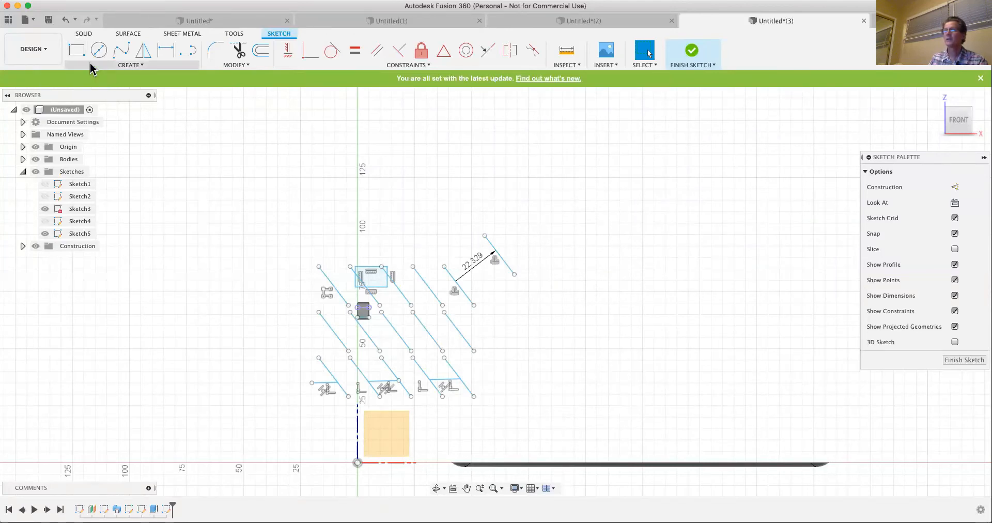
- Pin the Line command to the sketch toolbar and move it to the first position among the Create tools
{"action": "left_click", "coordinate": [129, 65]}
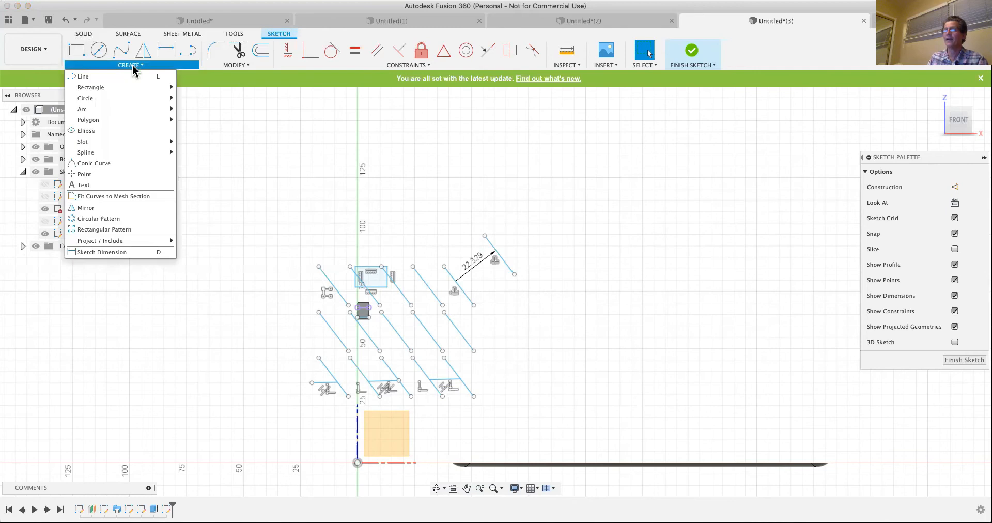
{"action": "left_click", "coordinate": [168, 77]}
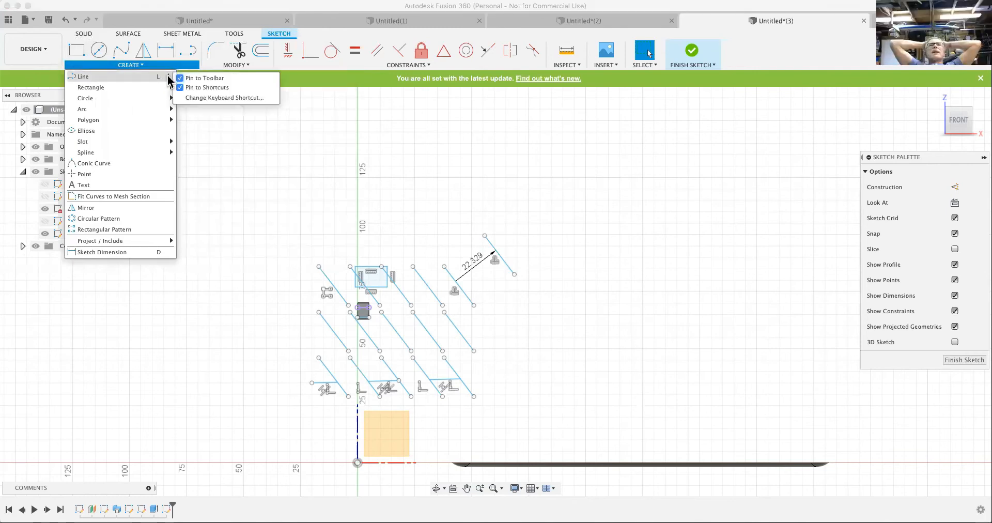
{"action": "left_click", "coordinate": [227, 168]}
{"action": "left_click_drag", "start_coordinate": [188, 54], "coordinate": [68, 54]}
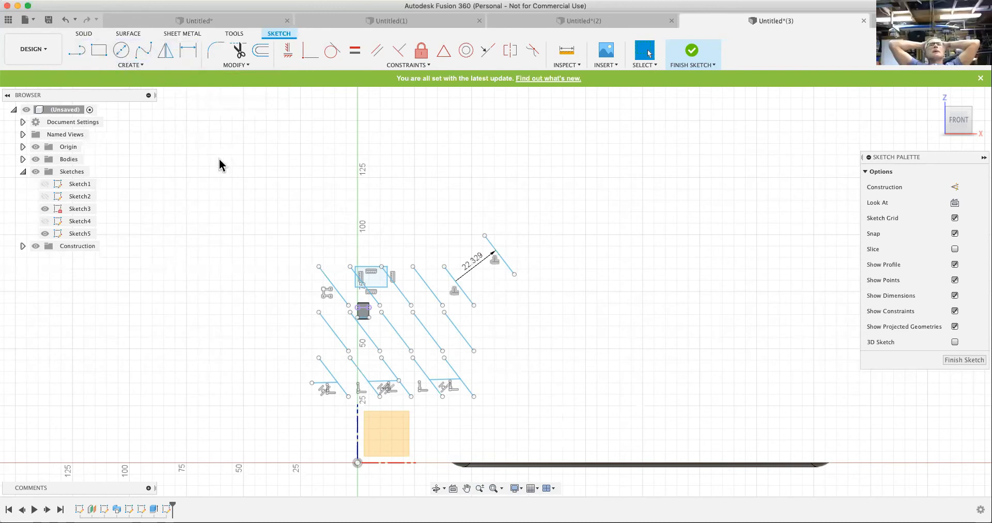
- Draw a horizontal line 0.24 in long in the empty area above the slanted line pattern
{"action": "left_click", "coordinate": [79, 54]}
{"action": "left_click", "coordinate": [431, 172]}
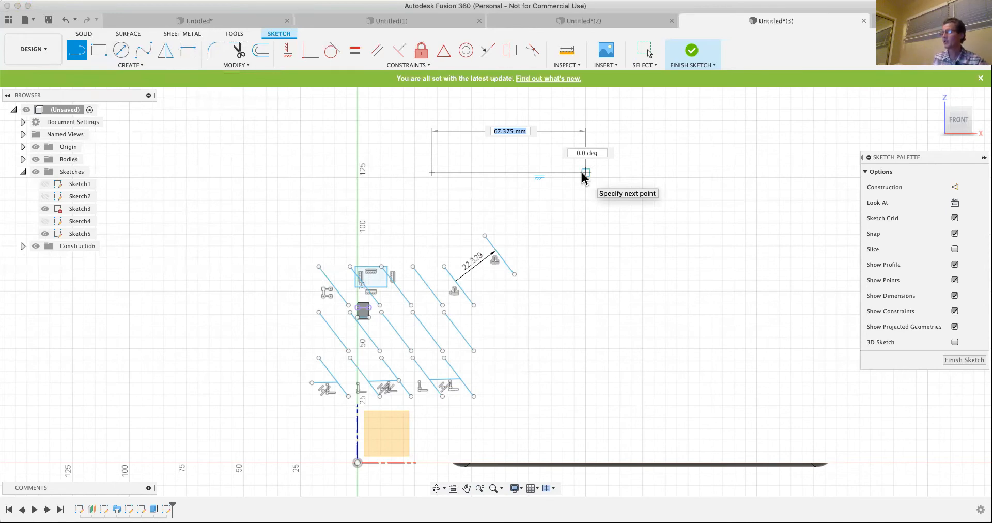
{"action": "key", "text": "BackSpace"}
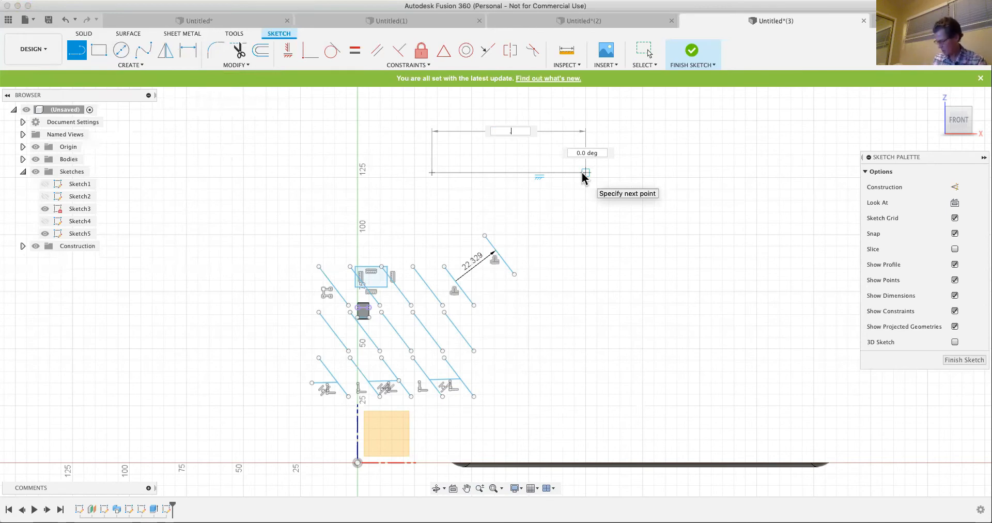
{"action": "type", "text": ".2"}
{"action": "key", "text": "Tab"}
{"action": "type", "text": "4i"}
{"action": "key", "text": "Return"}
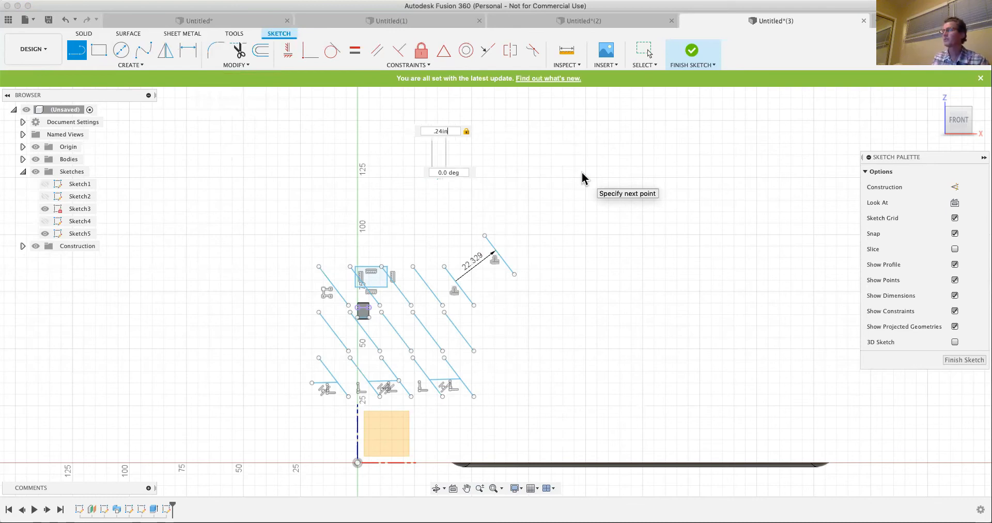
{"action": "key", "text": "Escape"}
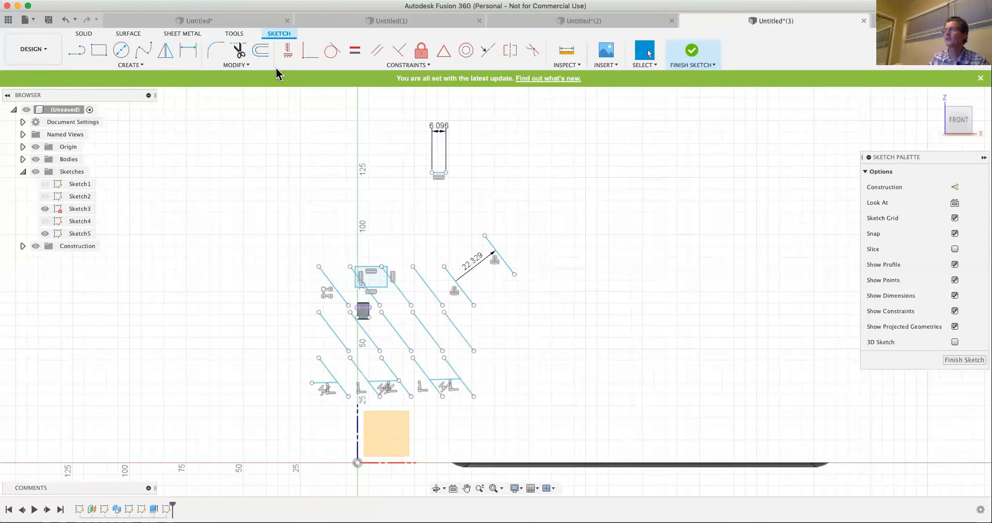
- Review Sketch5's model parameters, including the expression behind the short horizontal line's dimension
{"action": "left_click", "coordinate": [227, 65]}
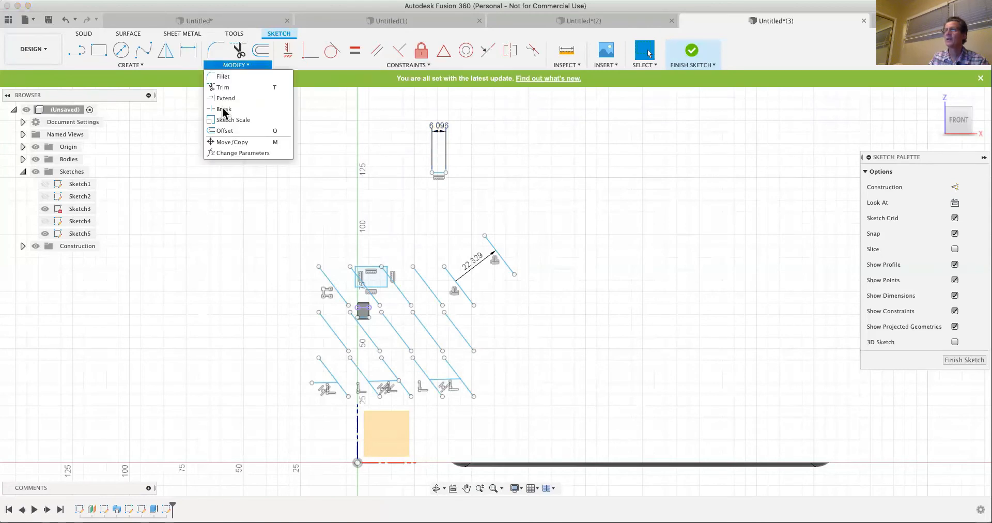
{"action": "left_click", "coordinate": [240, 153]}
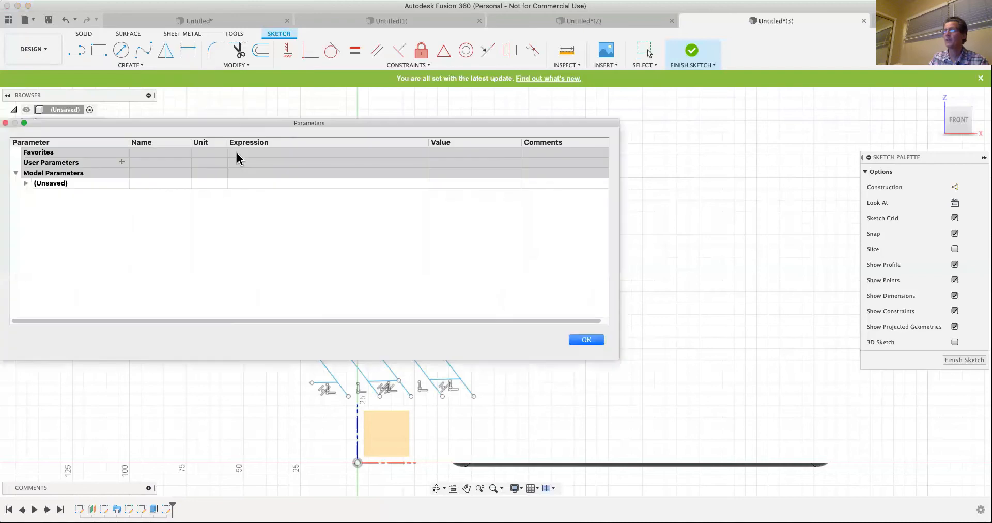
{"action": "left_click", "coordinate": [25, 183]}
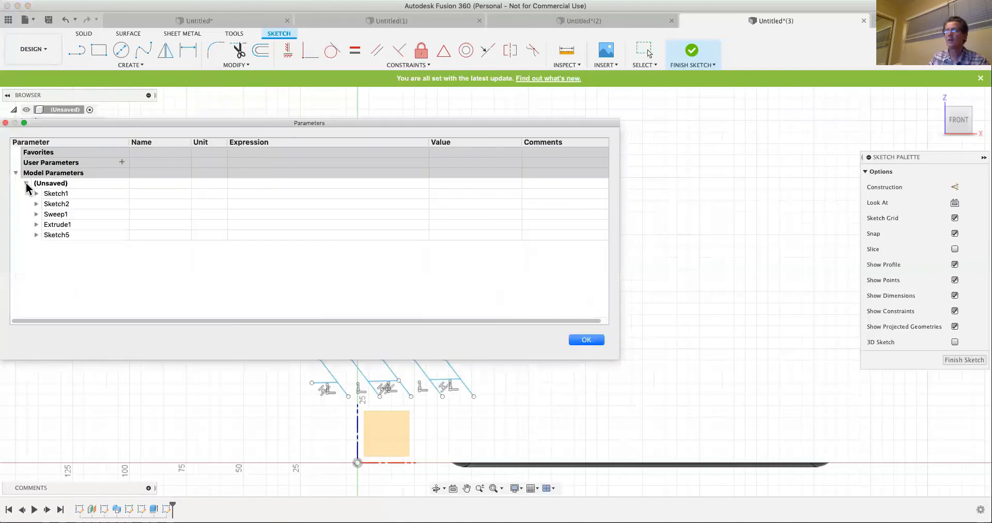
{"action": "left_click", "coordinate": [36, 235]}
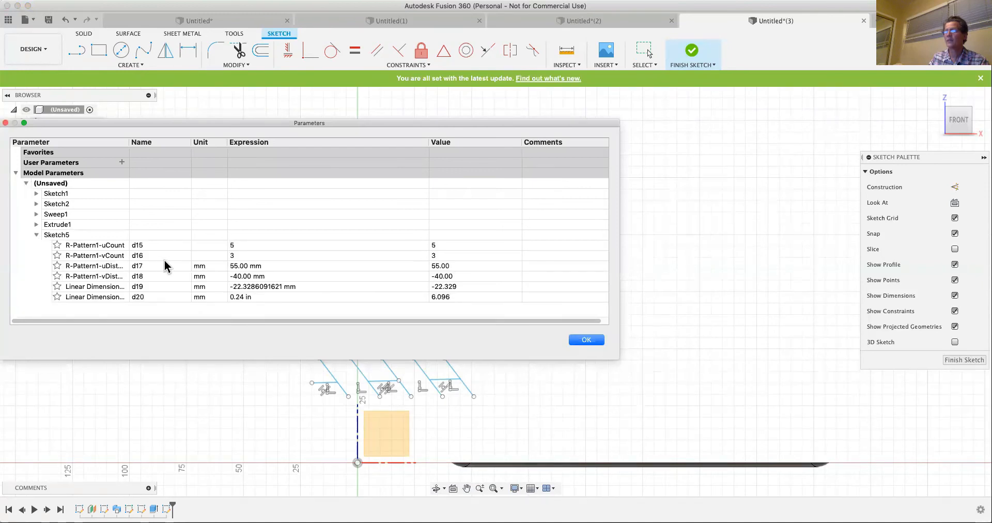
{"action": "left_click", "coordinate": [241, 299]}
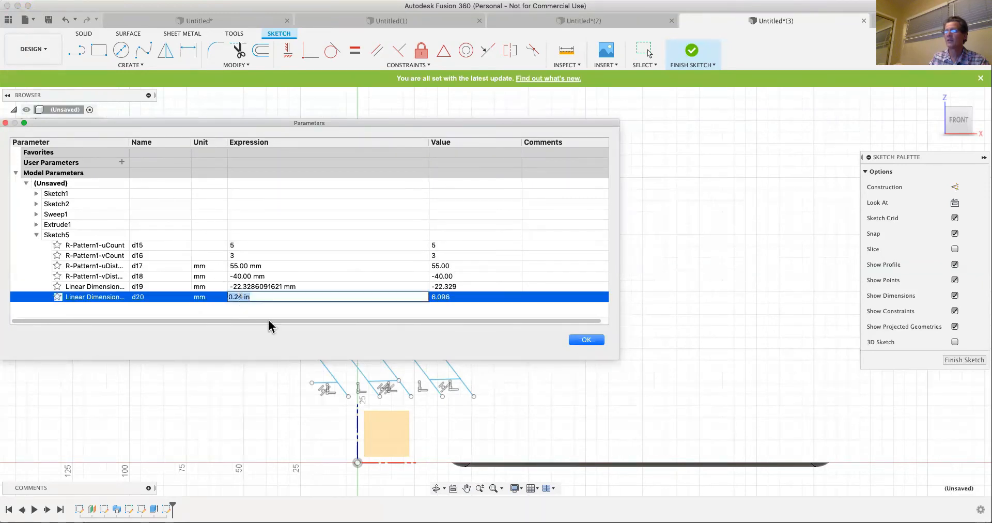
{"action": "left_click", "coordinate": [587, 341]}
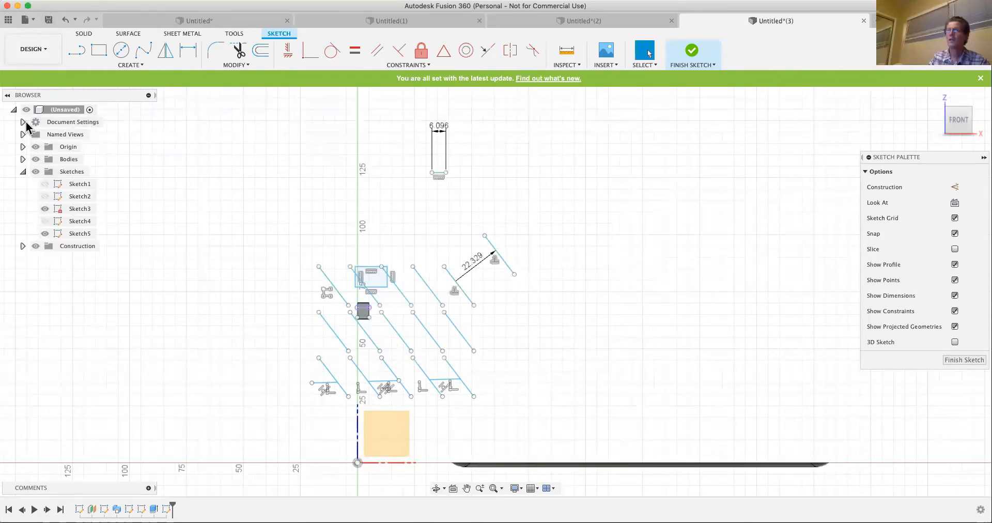
- Change the document's active units to Inch
{"action": "left_click", "coordinate": [23, 122]}
{"action": "mouse_move", "coordinate": [81, 136]}
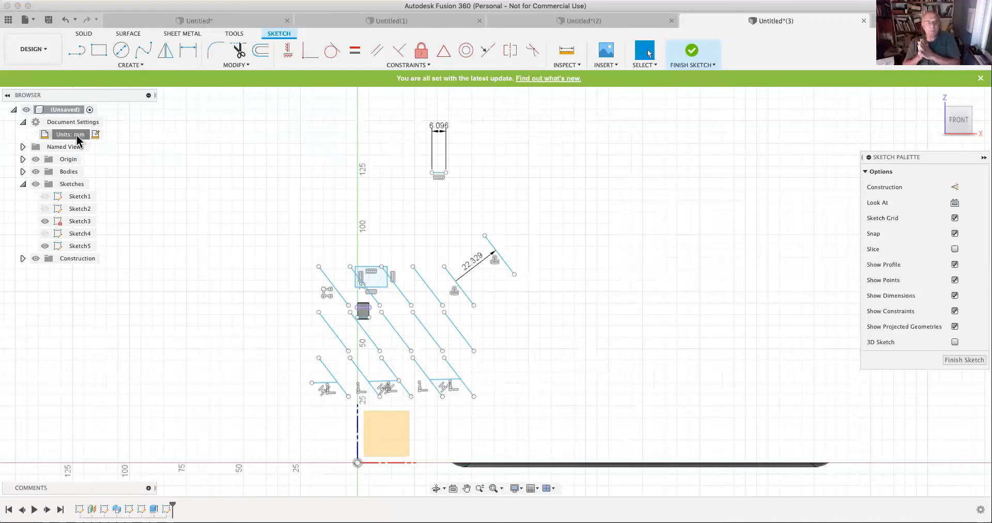
{"action": "left_click", "coordinate": [95, 134]}
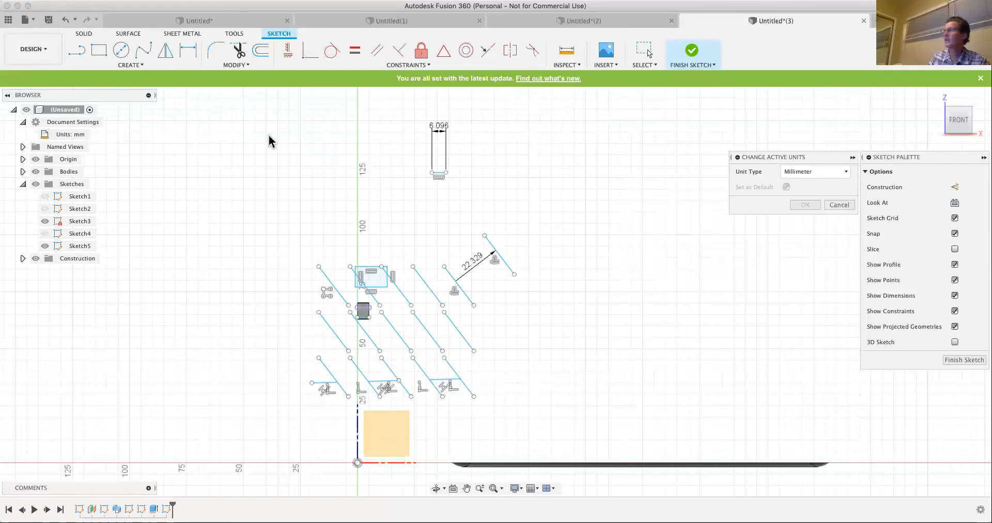
{"action": "left_click", "coordinate": [842, 171]}
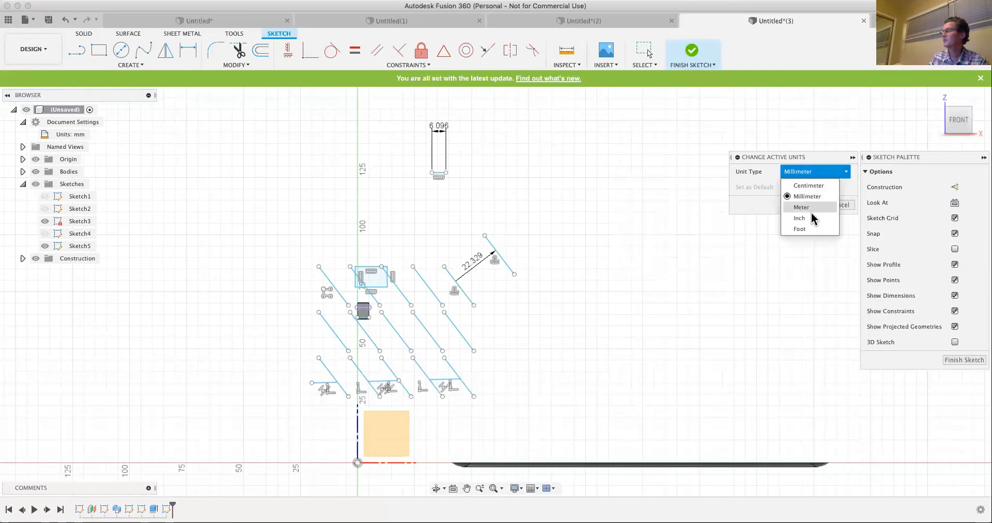
{"action": "left_click", "coordinate": [800, 218]}
{"action": "left_click", "coordinate": [809, 206]}
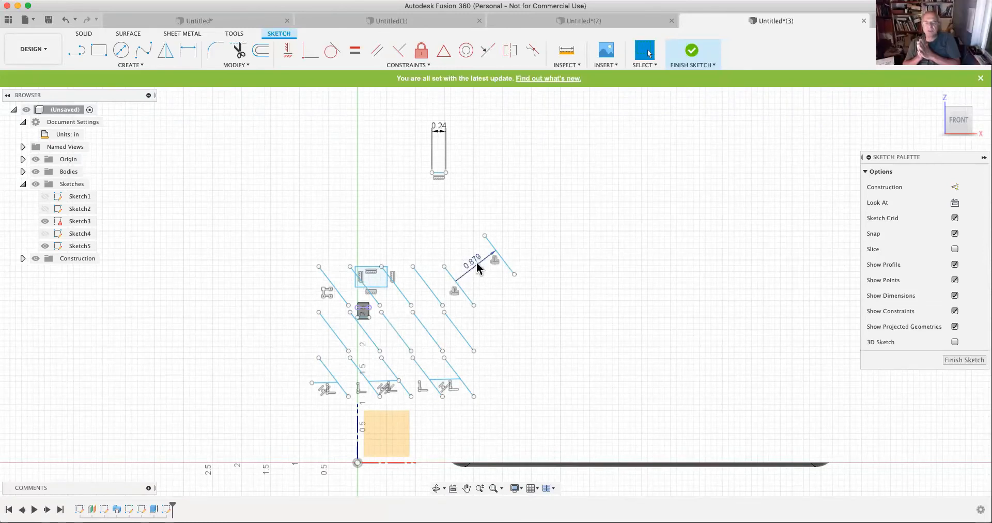
- Inspect the slanted line's offset dimension and check the unit types available for the document
{"action": "scroll", "coordinate": [477, 267], "scroll_direction": "up", "scroll_amount": 3}
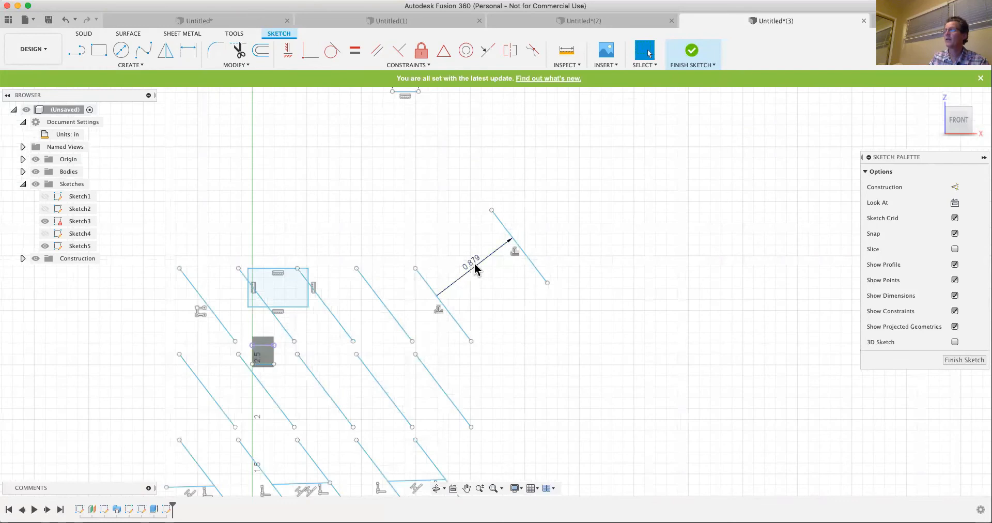
{"action": "scroll", "coordinate": [475, 267], "scroll_direction": "down", "scroll_amount": 1}
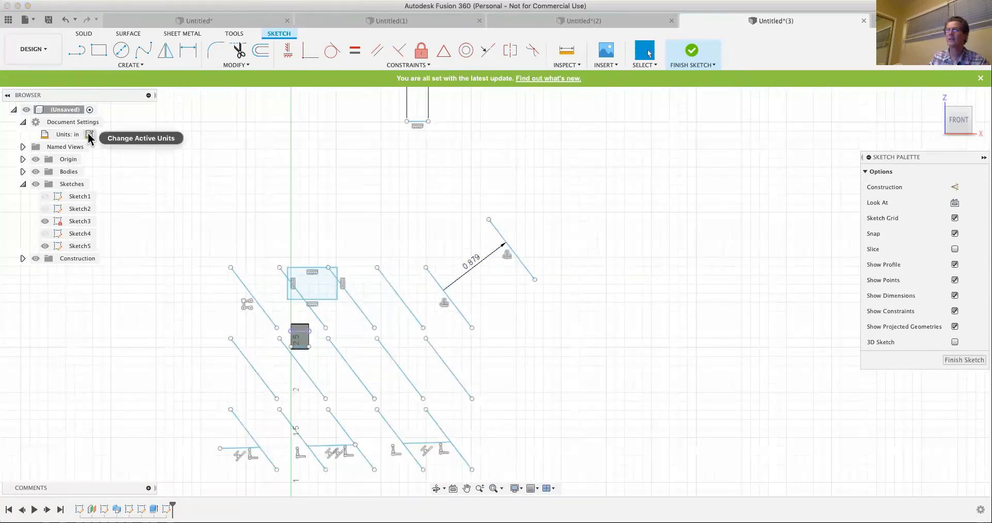
{"action": "left_click", "coordinate": [90, 134]}
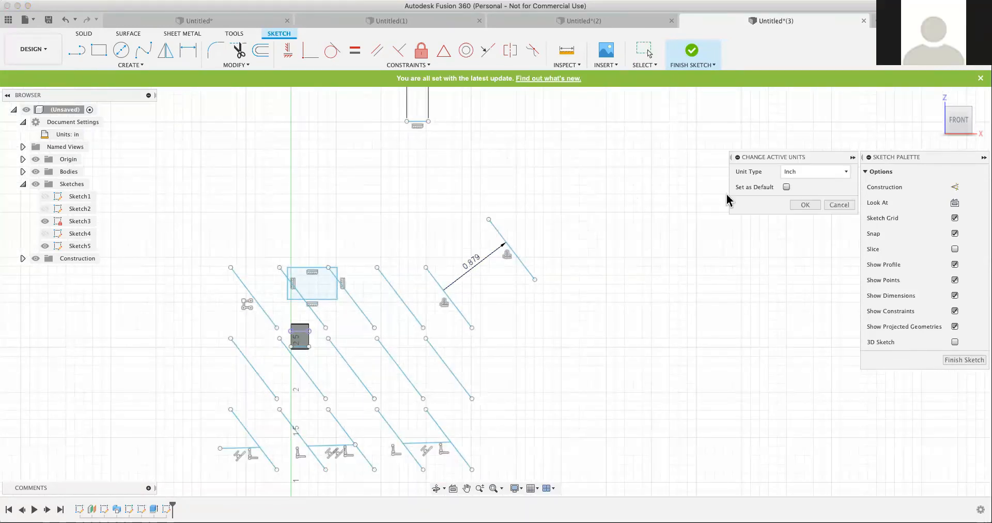
{"action": "left_click", "coordinate": [845, 174]}
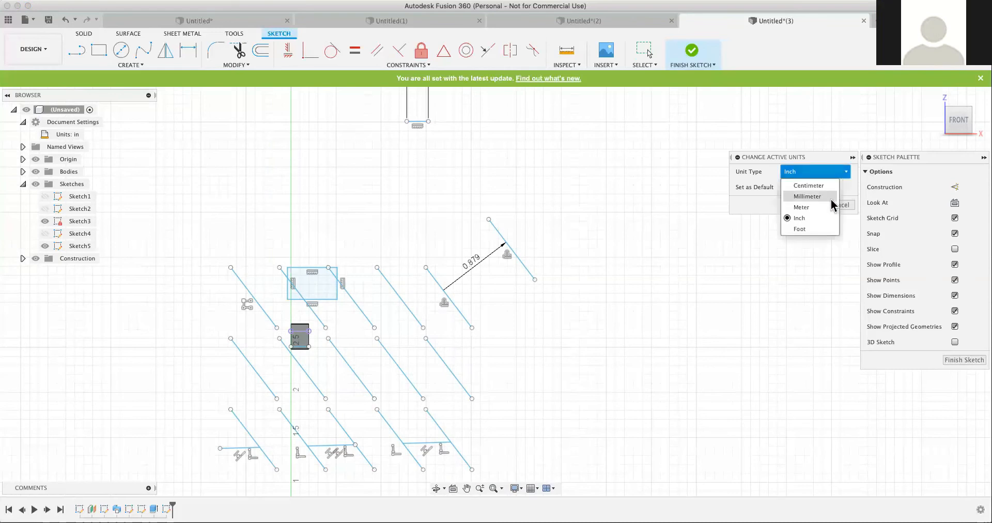
{"action": "left_click", "coordinate": [788, 278]}
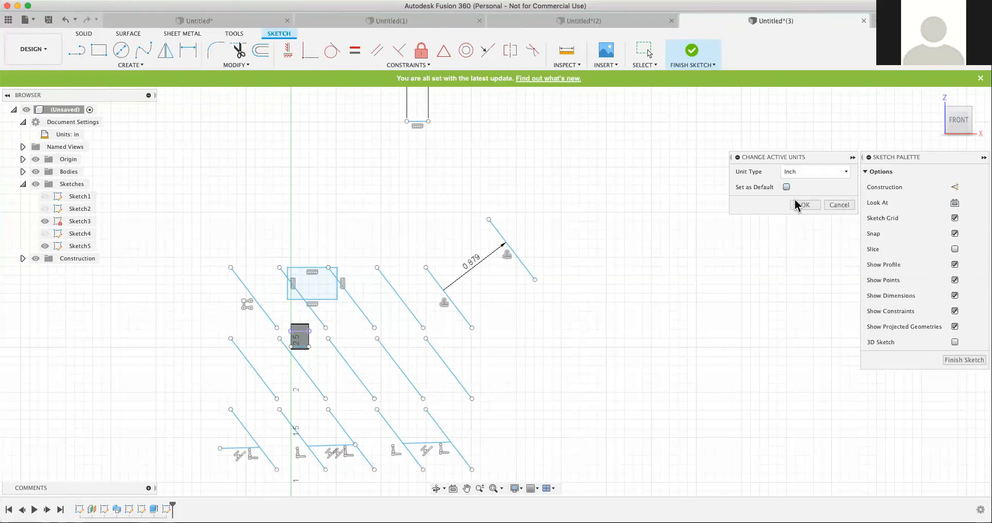
{"action": "left_click", "coordinate": [837, 204]}
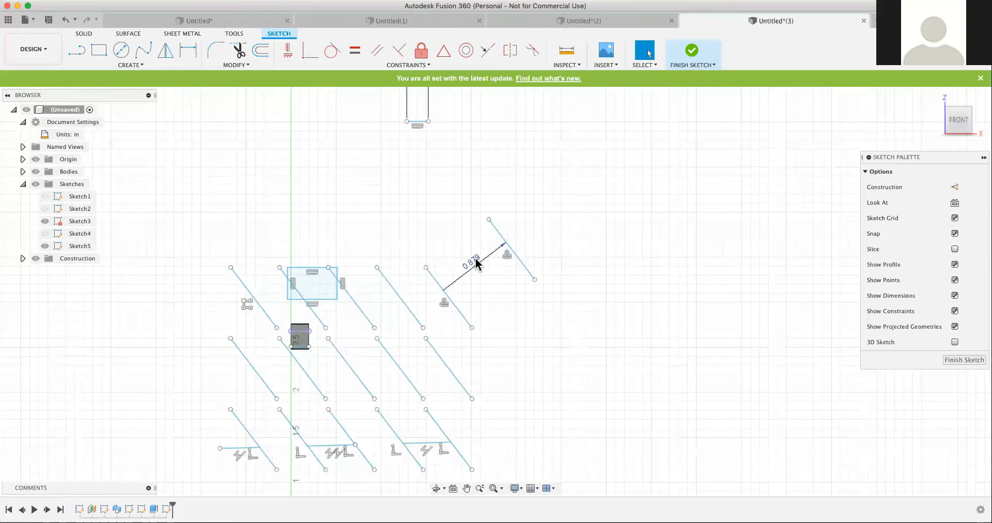
- Check which context options are offered for the slanted line's offset dimension
{"action": "right_click", "coordinate": [478, 264]}
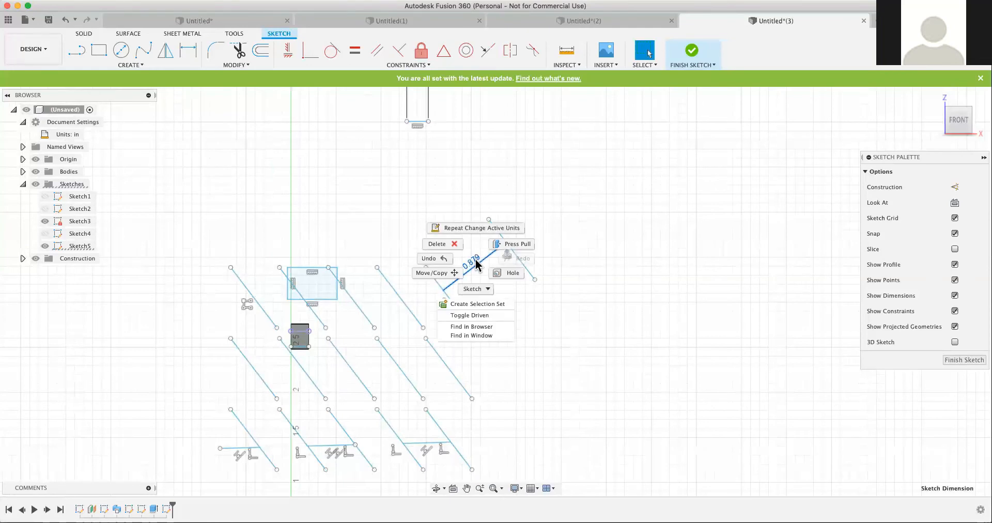
{"action": "left_click", "coordinate": [562, 323]}
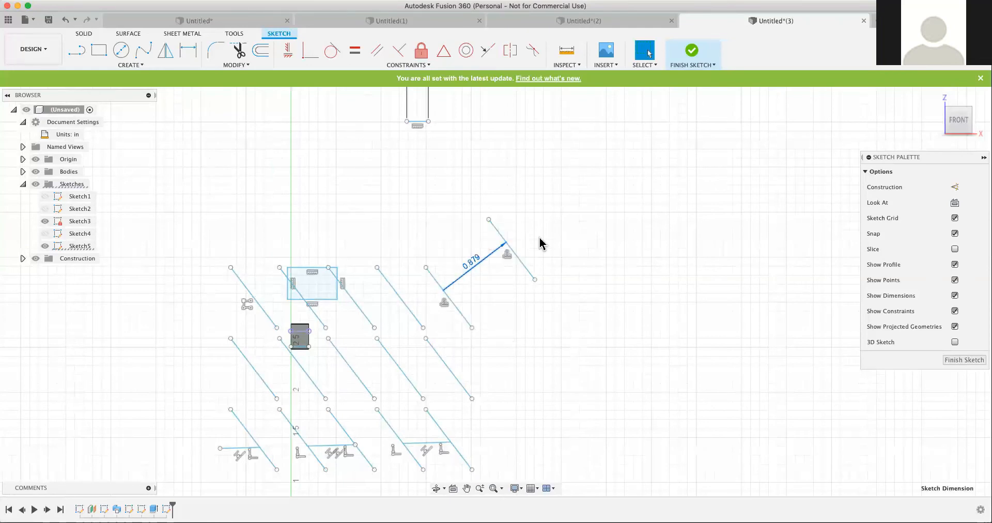
{"action": "right_click", "coordinate": [475, 262]}
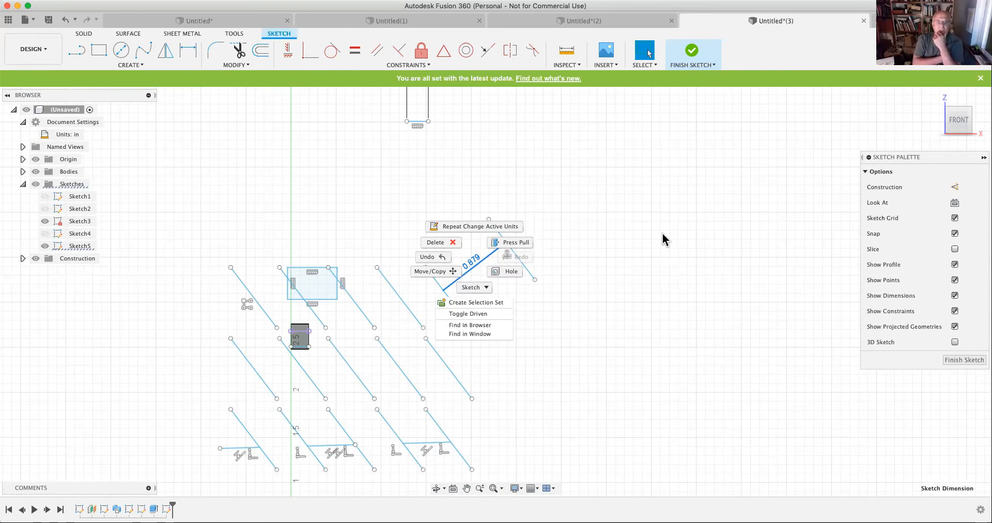
{"action": "key", "text": "Escape"}
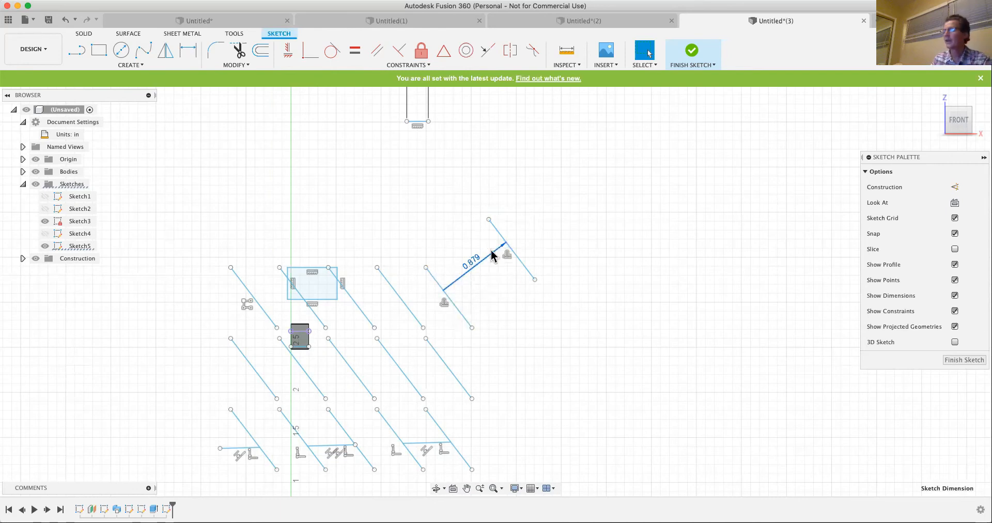
- Draw a horizontal line above and to the right of the pattern, continued by a downward vertical line 7/8 in long
{"action": "scroll", "coordinate": [381, 237], "scroll_direction": "down", "scroll_amount": 3}
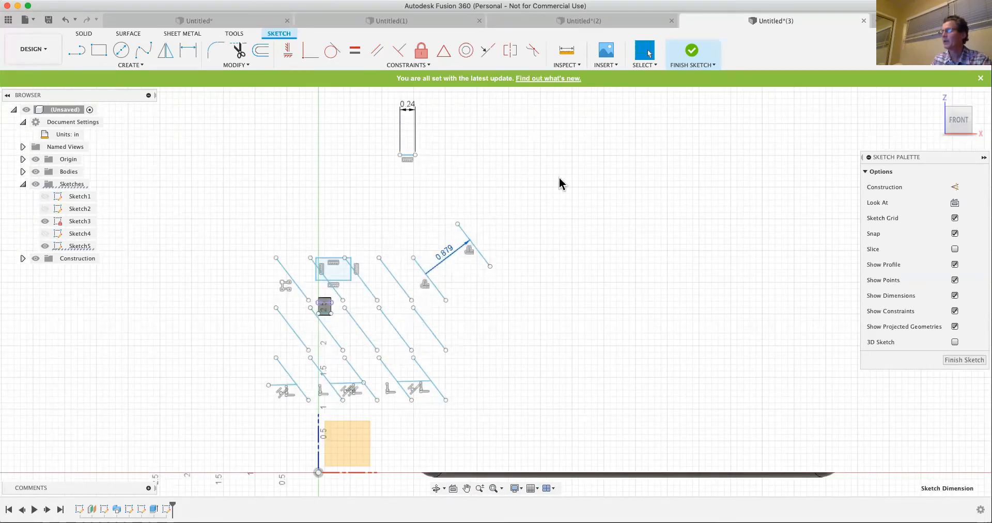
{"action": "left_click", "coordinate": [76, 52]}
{"action": "left_click", "coordinate": [483, 175]}
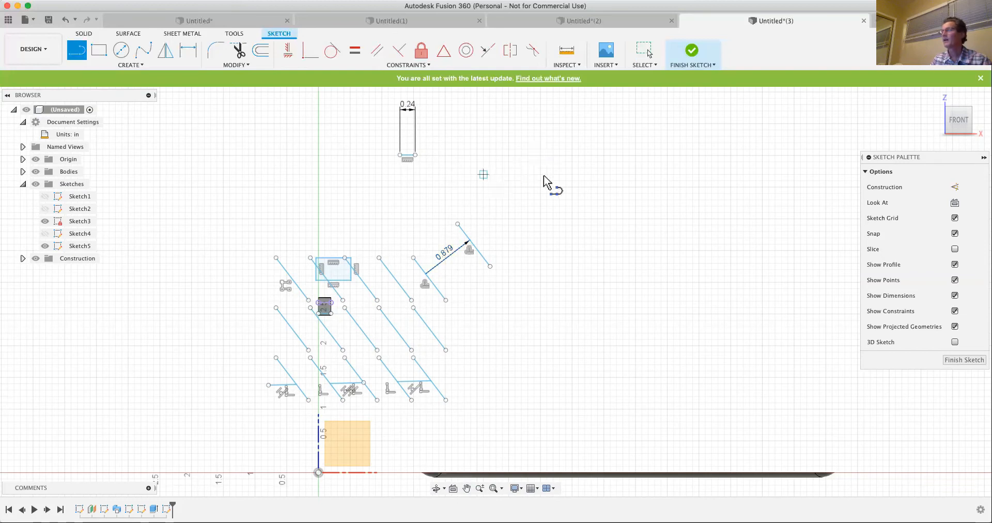
{"action": "left_click", "coordinate": [595, 178]}
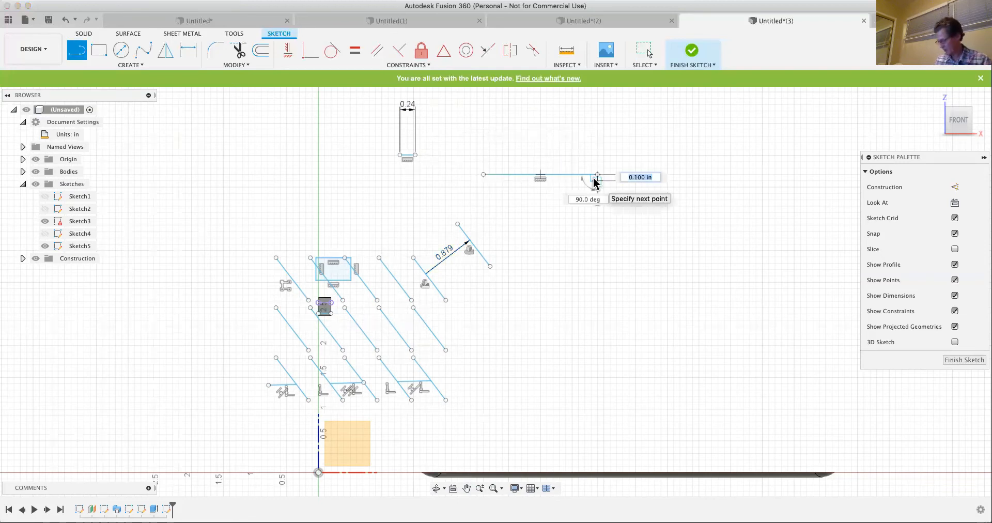
{"action": "type", "text": "7/8"}
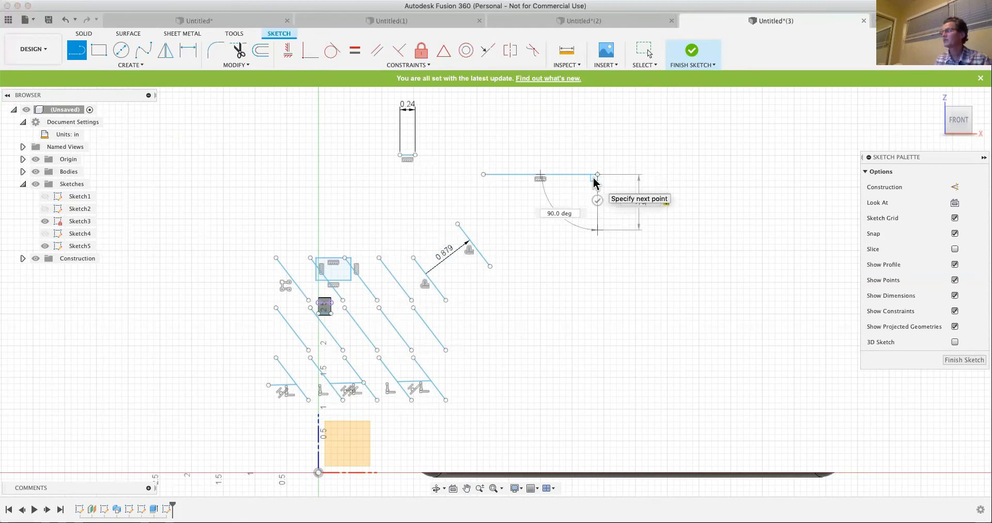
{"action": "key", "text": "Return"}
{"action": "key", "text": "Escape"}
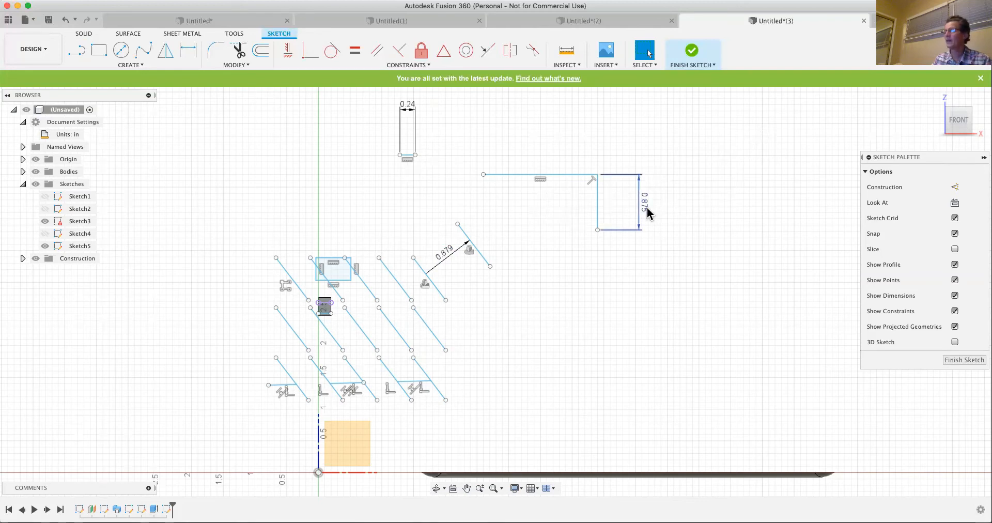
- Set the length of the vertical line above and to the right of the pattern to 3/4 in
{"action": "mouse_move", "coordinate": [649, 214]}
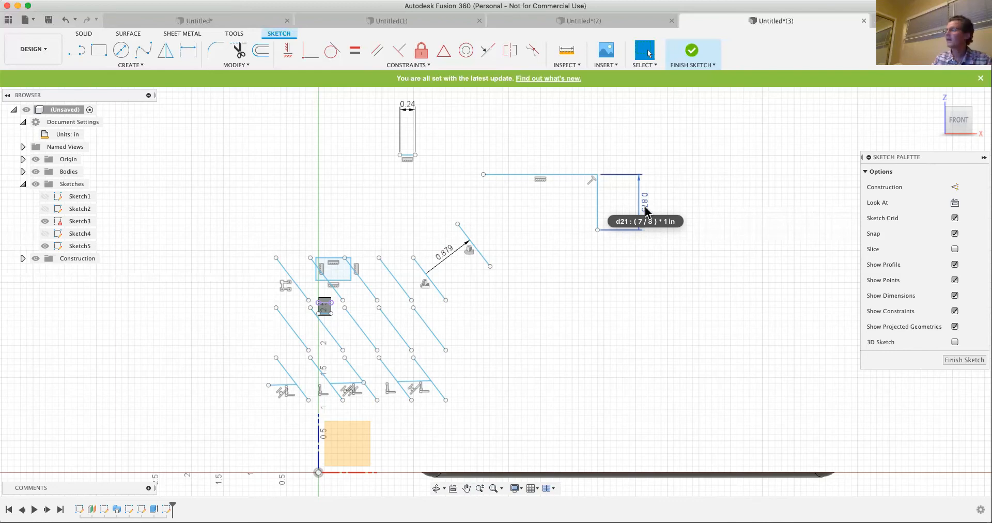
{"action": "double_click", "coordinate": [646, 209]}
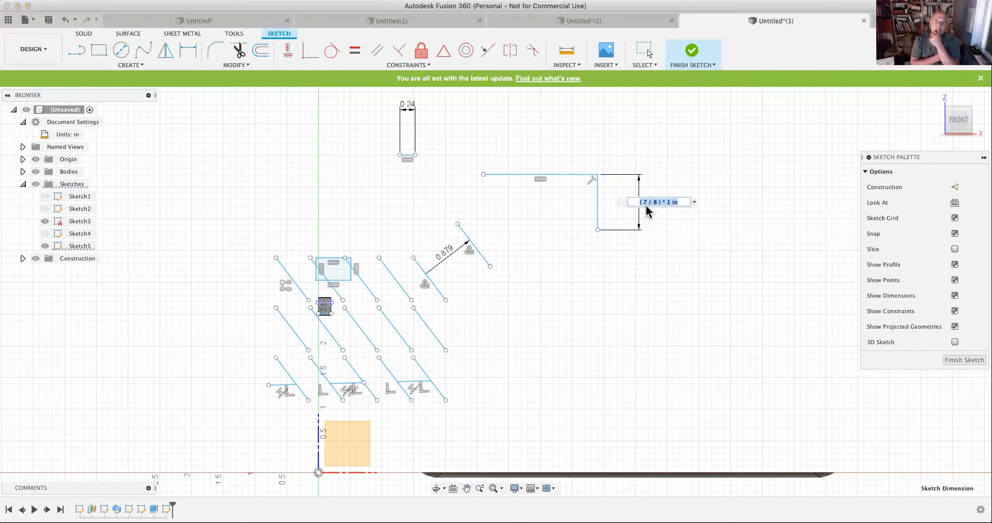
{"action": "type", "text": "3/4"}
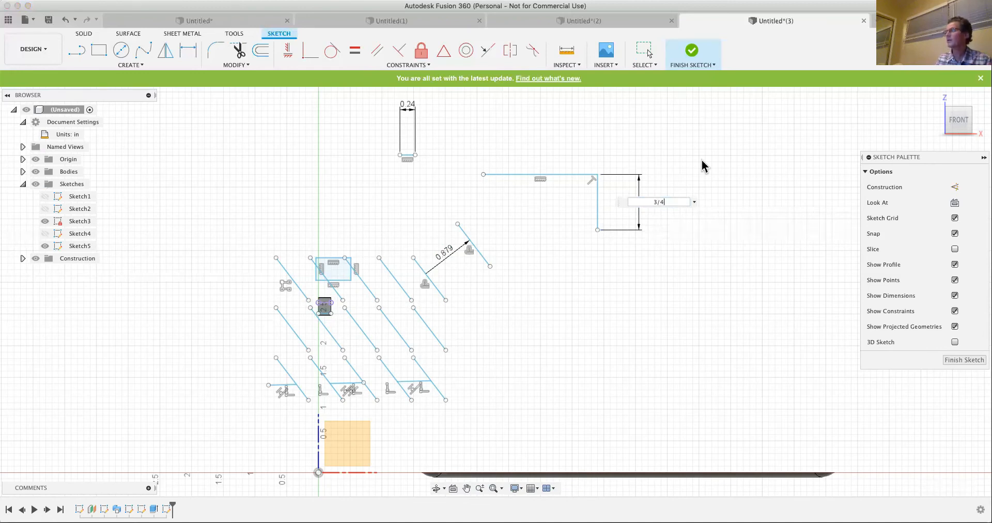
{"action": "key", "text": "Return"}
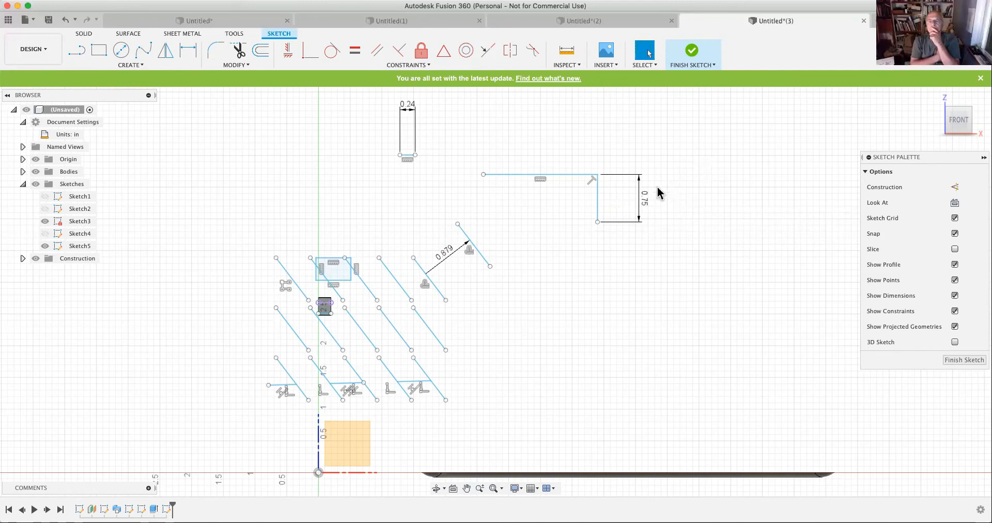
- Set the vertical line's length to 1'5" using combined feet and inches
{"action": "mouse_move", "coordinate": [646, 198]}
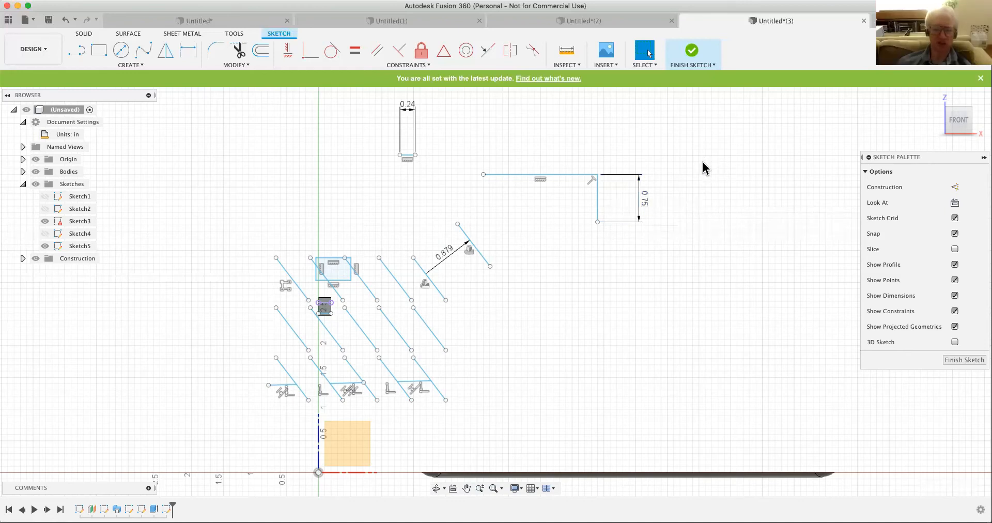
{"action": "double_click", "coordinate": [645, 201]}
{"action": "type", "text": "1"}
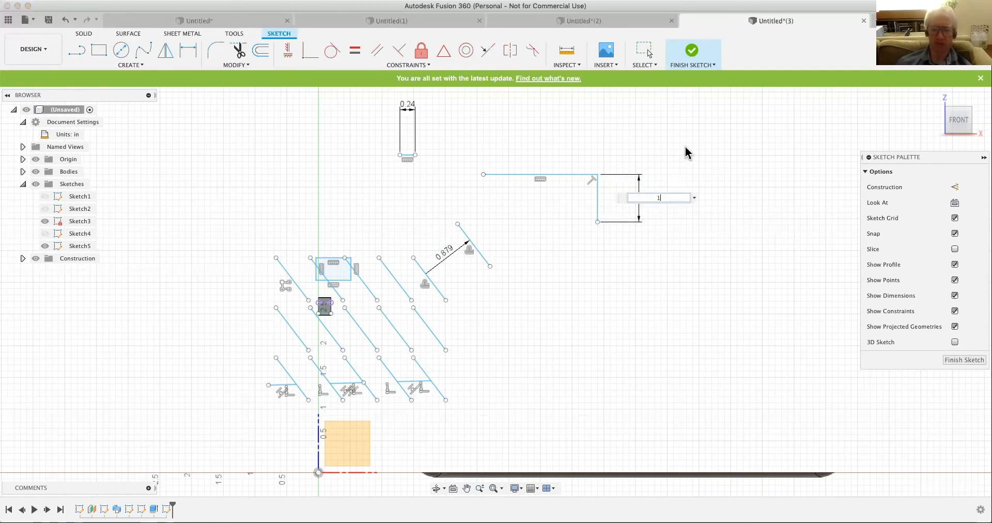
{"action": "type", "text": "'5\""}
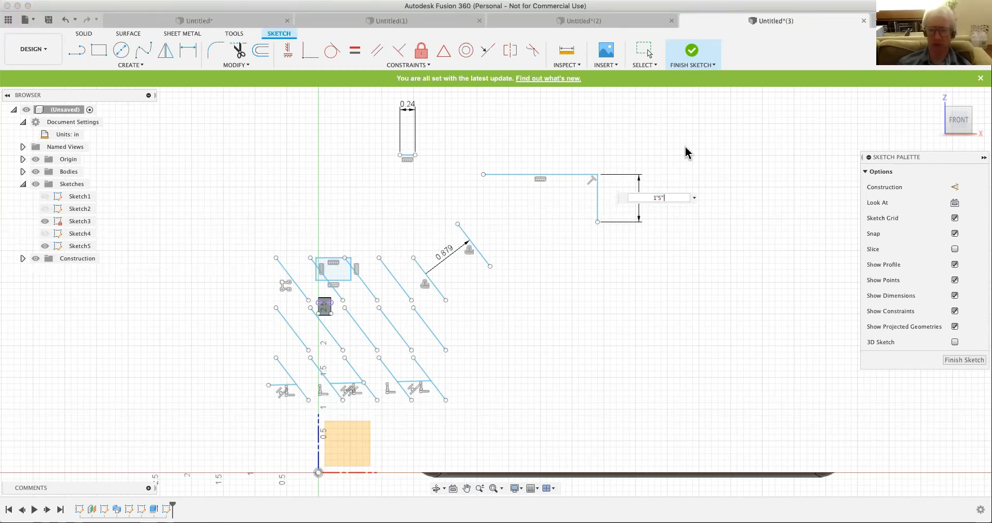
{"action": "key", "text": "Return"}
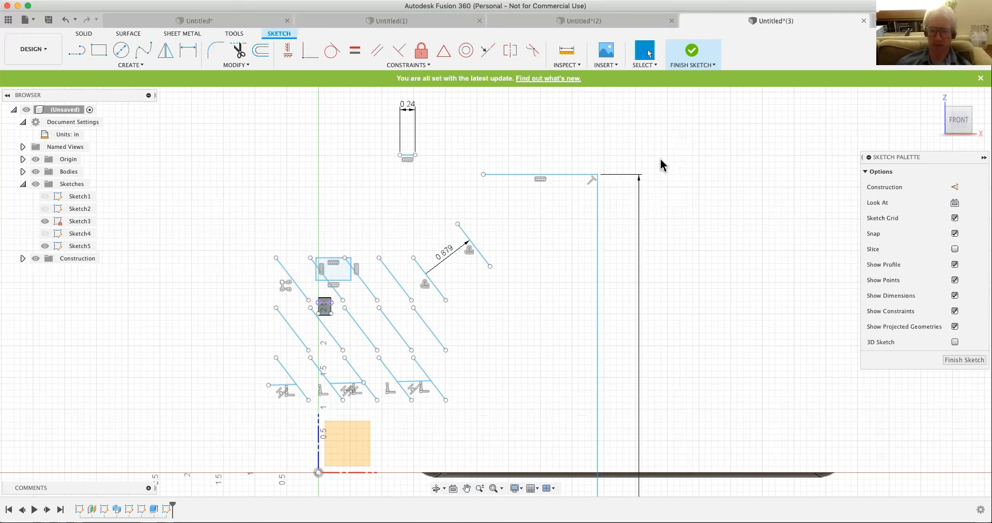
{"action": "scroll", "coordinate": [657, 153], "scroll_direction": "down", "scroll_amount": 5}
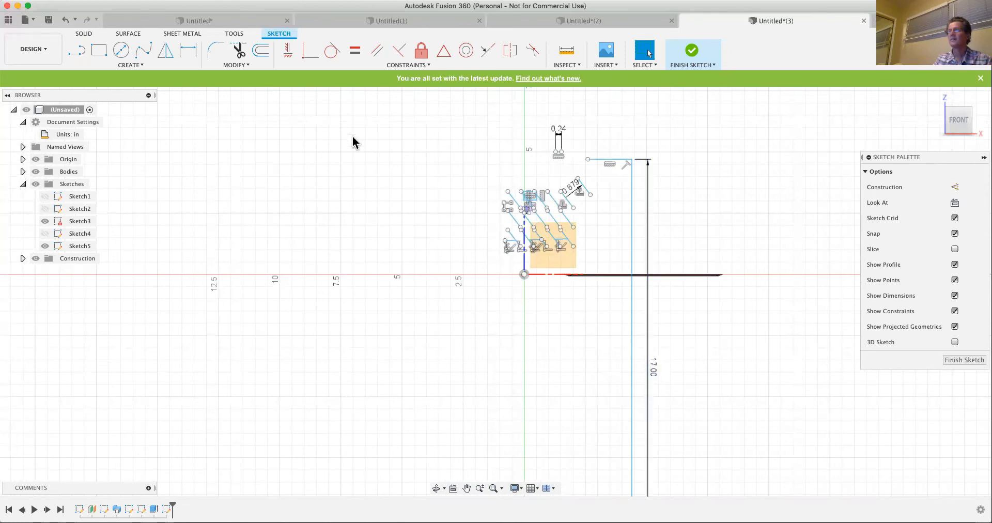
- Extend the lower end of the separate slanted line beside the pattern, and extend the vertical line beyond its upper end
{"action": "left_click", "coordinate": [239, 66]}
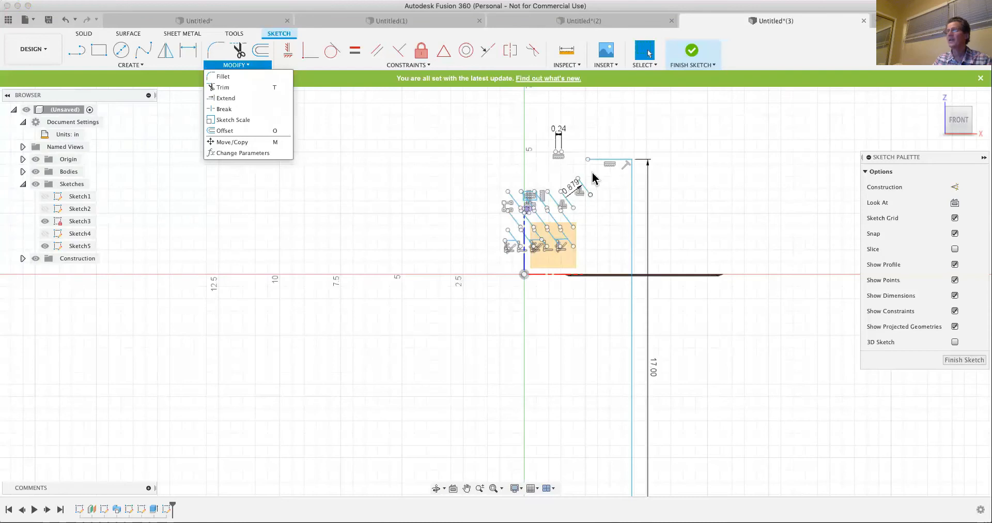
{"action": "left_click", "coordinate": [222, 98]}
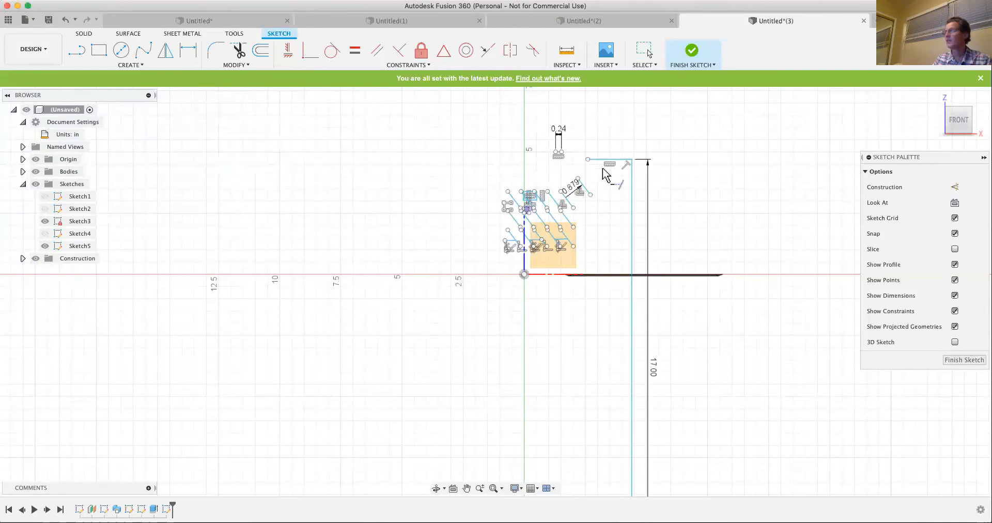
{"action": "left_click", "coordinate": [589, 197]}
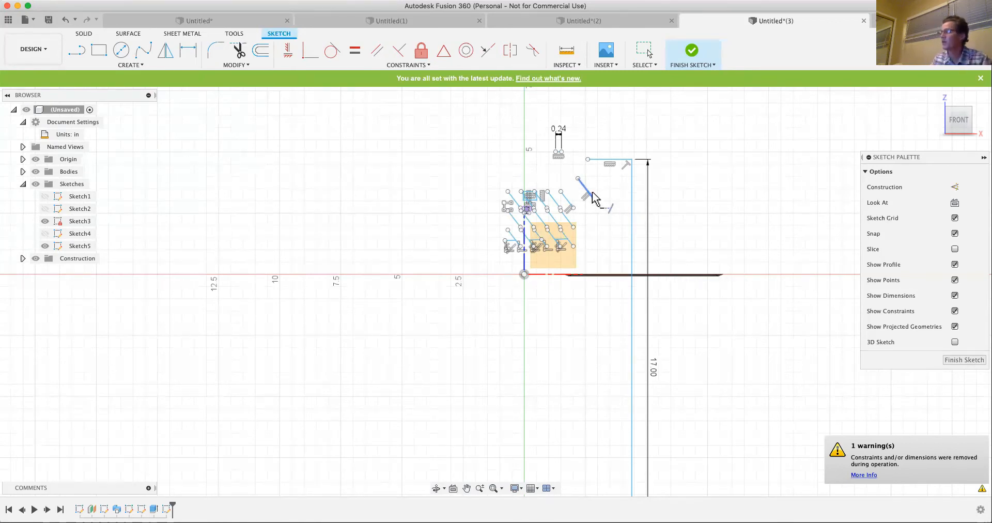
{"action": "scroll", "coordinate": [602, 209], "scroll_direction": "up", "scroll_amount": 2}
{"action": "scroll", "coordinate": [595, 182], "scroll_direction": "up", "scroll_amount": 2}
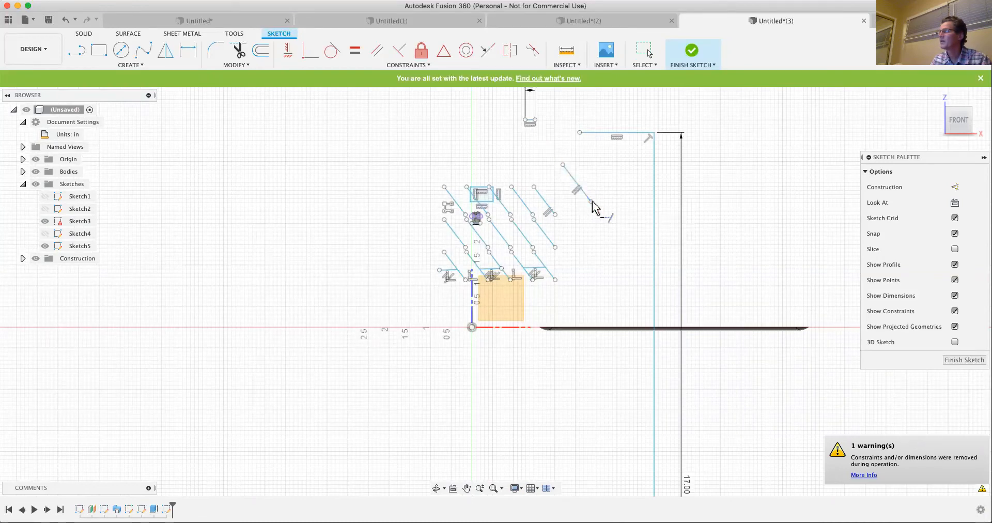
{"action": "left_click", "coordinate": [587, 199]}
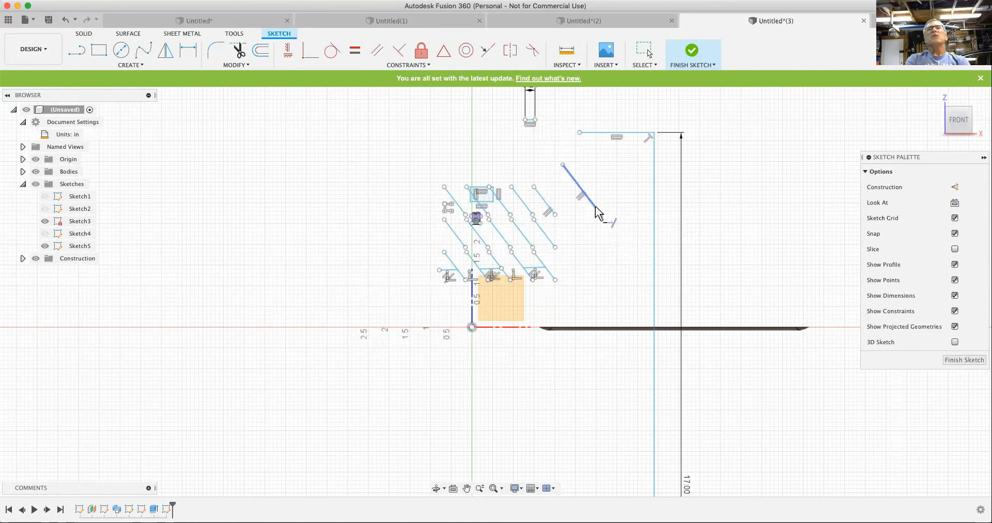
{"action": "left_click", "coordinate": [595, 210]}
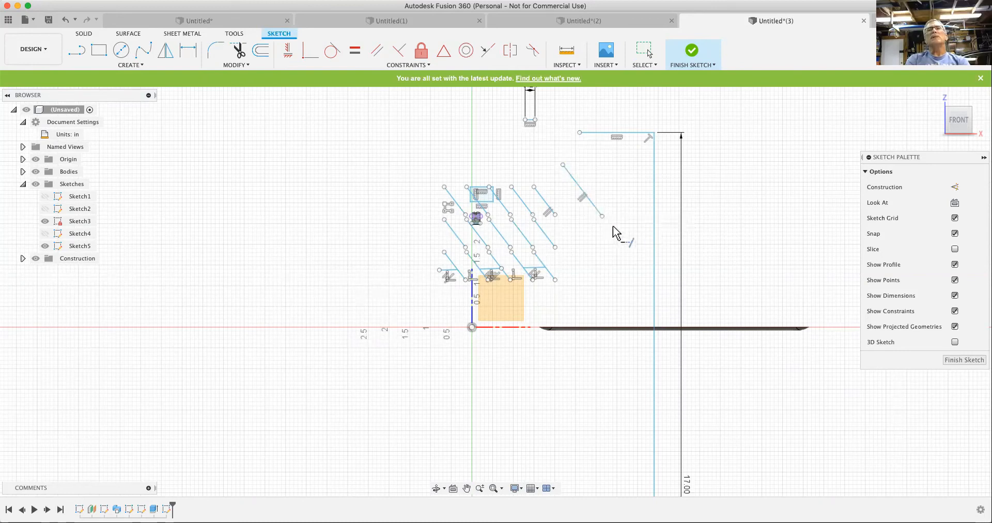
{"action": "left_click", "coordinate": [655, 274]}
{"action": "left_click", "coordinate": [597, 215]}
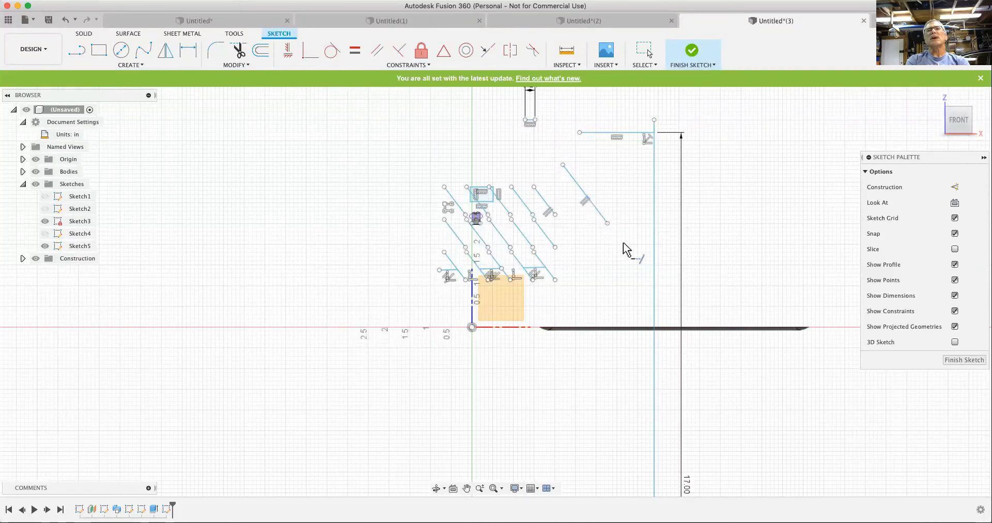
{"action": "left_click", "coordinate": [241, 65]}
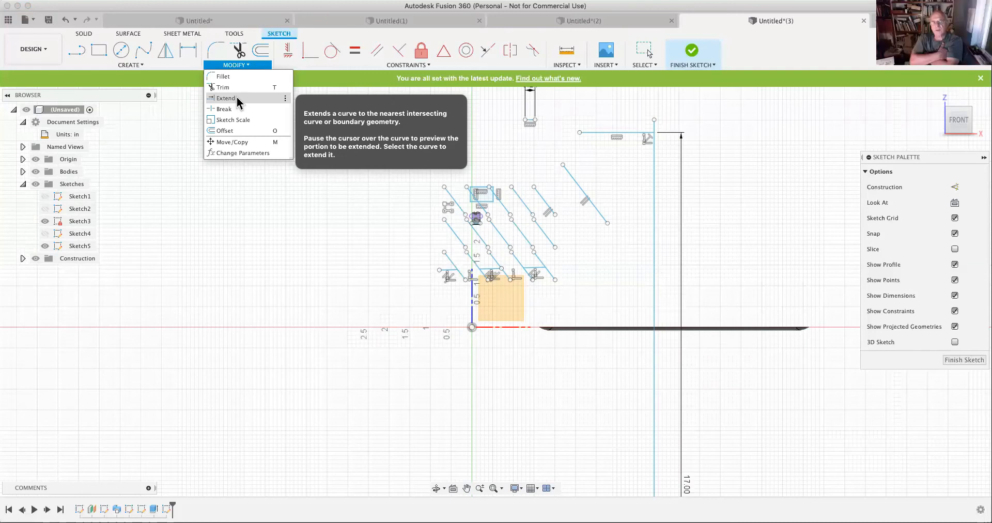
{"action": "scroll", "coordinate": [605, 237], "scroll_direction": "up", "scroll_amount": 4}
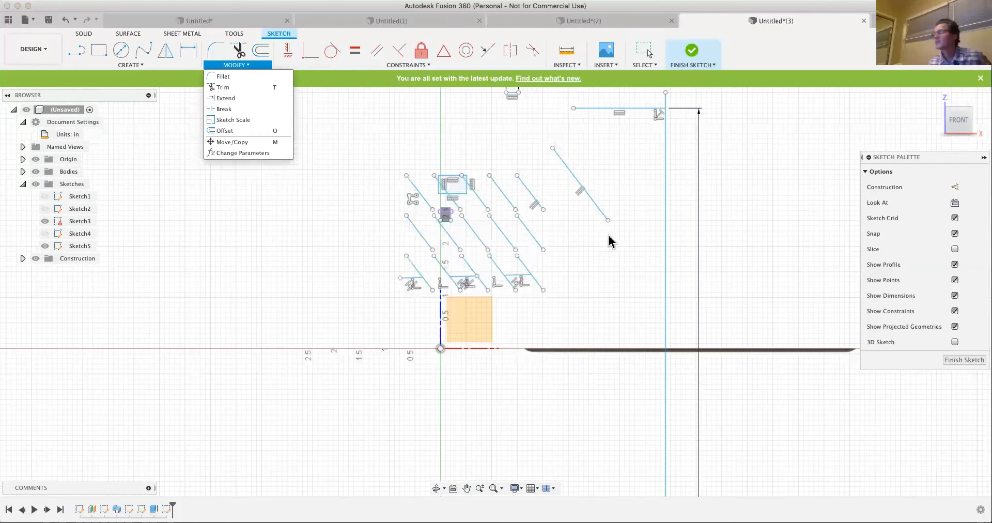
{"action": "scroll", "coordinate": [597, 202], "scroll_direction": "up", "scroll_amount": 3}
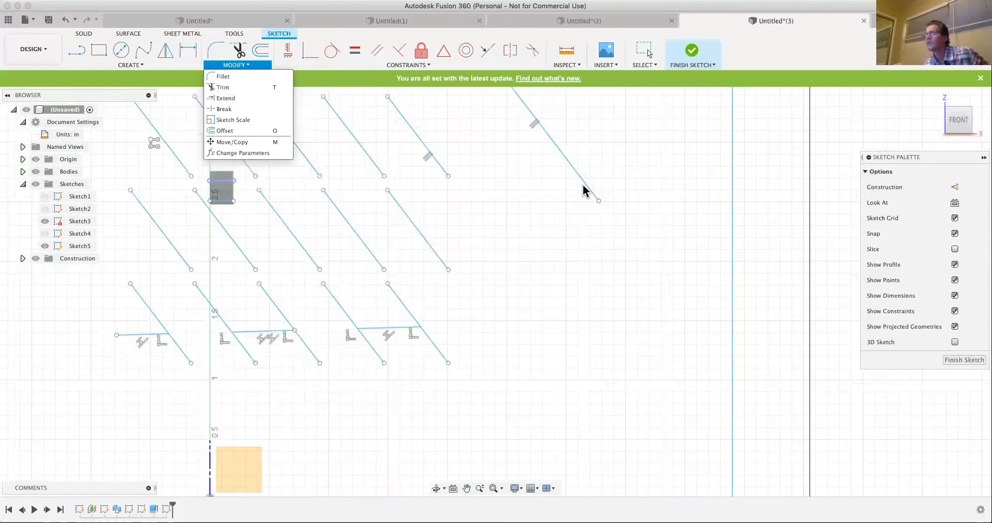
{"action": "scroll", "coordinate": [583, 191], "scroll_direction": "up", "scroll_amount": 5}
{"action": "left_click", "coordinate": [233, 99]}
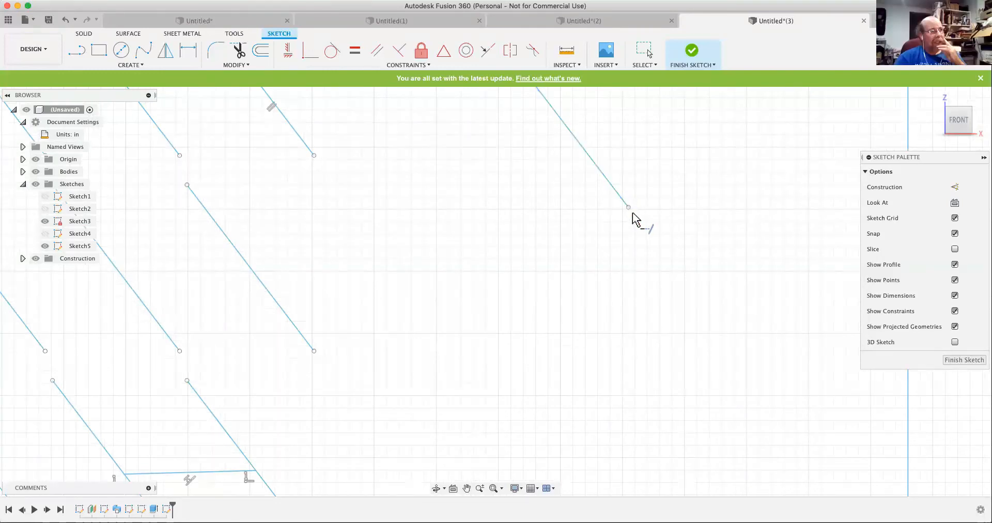
{"action": "scroll", "coordinate": [607, 226], "scroll_direction": "down", "scroll_amount": 5}
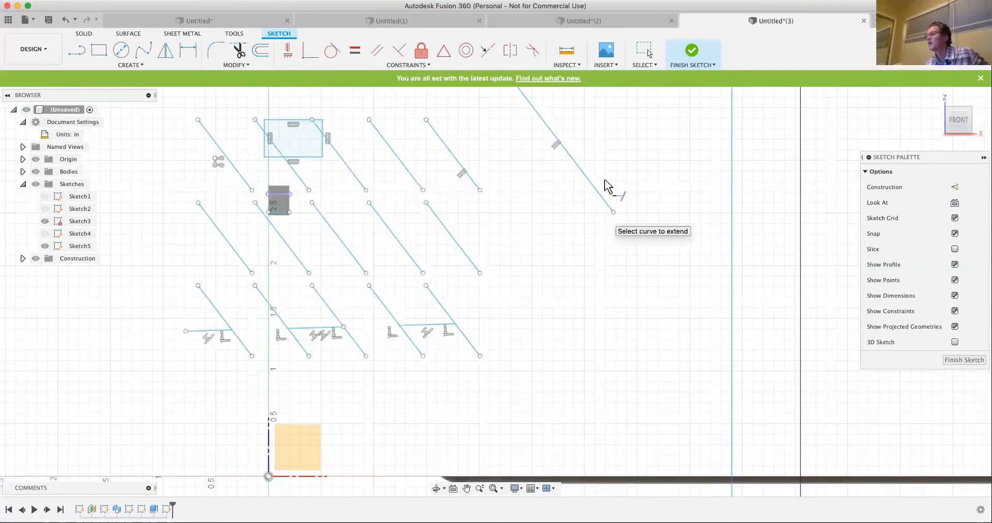
{"action": "scroll", "coordinate": [597, 210], "scroll_direction": "down", "scroll_amount": 3}
{"action": "key", "text": "Escape"}
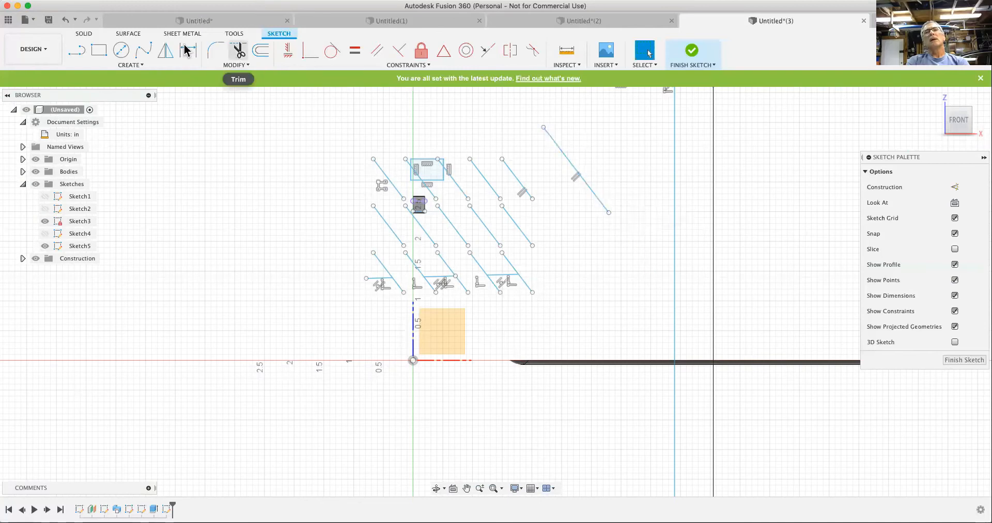
- Draw a short slanted line between the separate slanted line and the long vertical line
{"action": "key", "text": "l"}
{"action": "left_click", "coordinate": [568, 128]}
{"action": "left_click", "coordinate": [609, 170]}
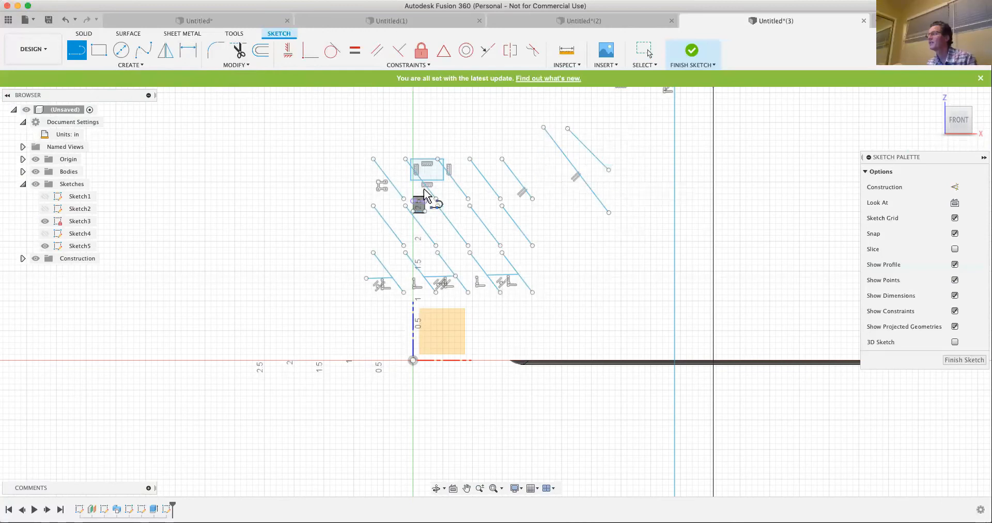
- Extend the new slanted line's lower end until it meets the long vertical line
{"action": "left_click", "coordinate": [230, 67]}
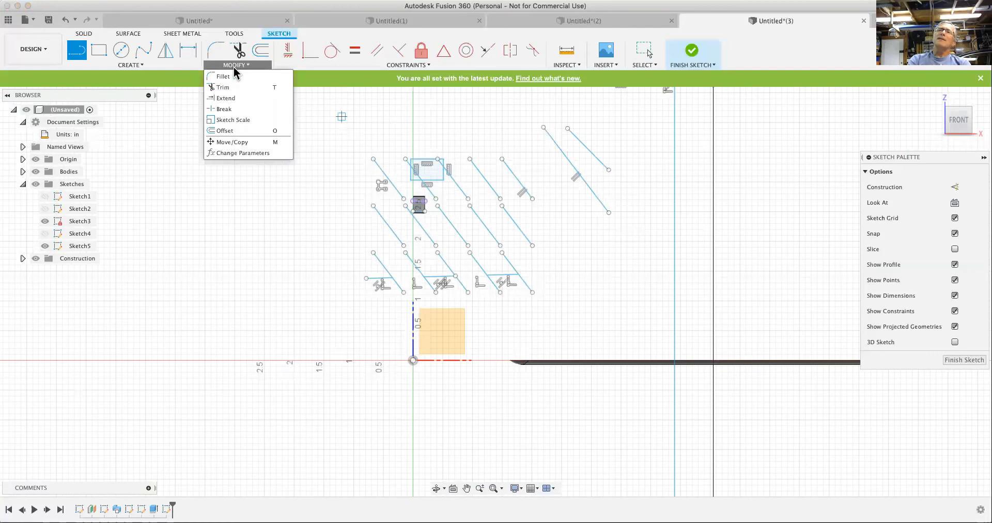
{"action": "left_click", "coordinate": [223, 102]}
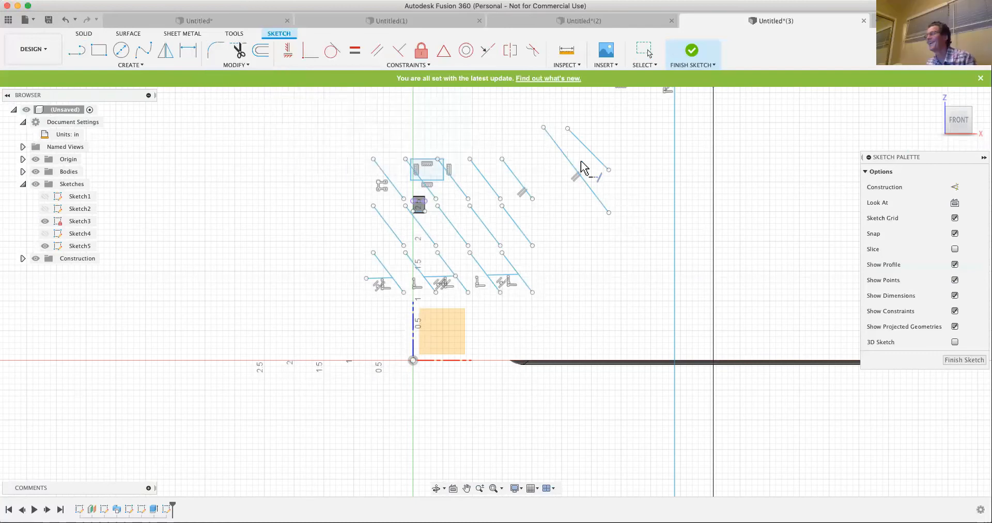
{"action": "left_click", "coordinate": [611, 178]}
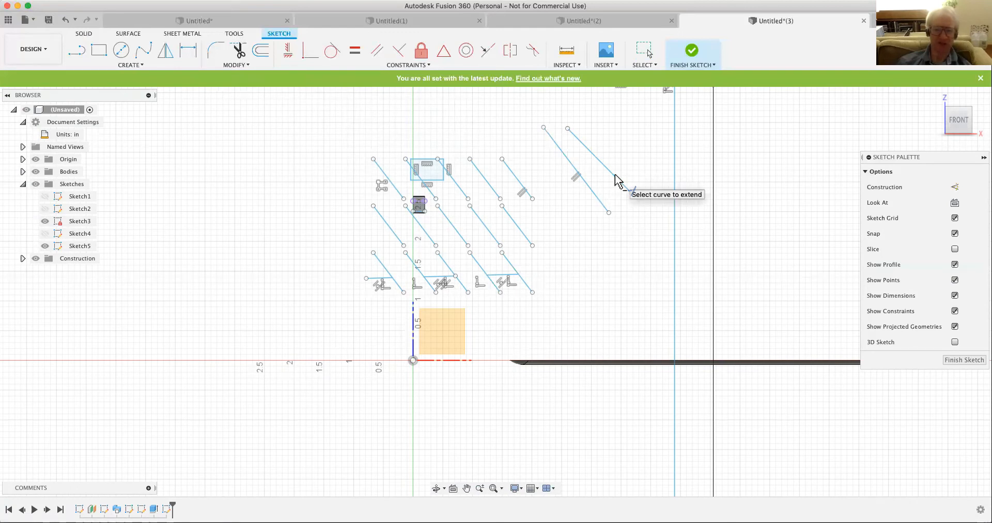
{"action": "left_click", "coordinate": [616, 180]}
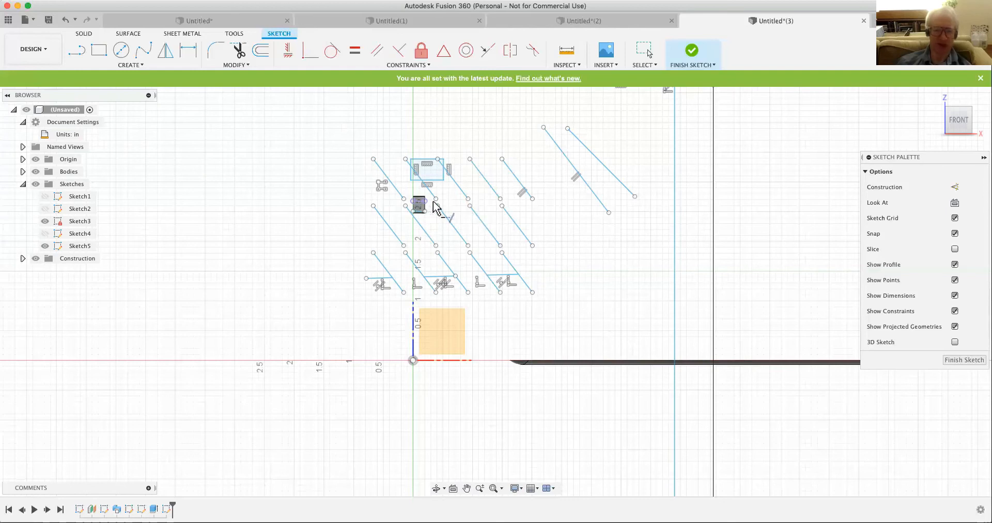
{"action": "left_click", "coordinate": [629, 191]}
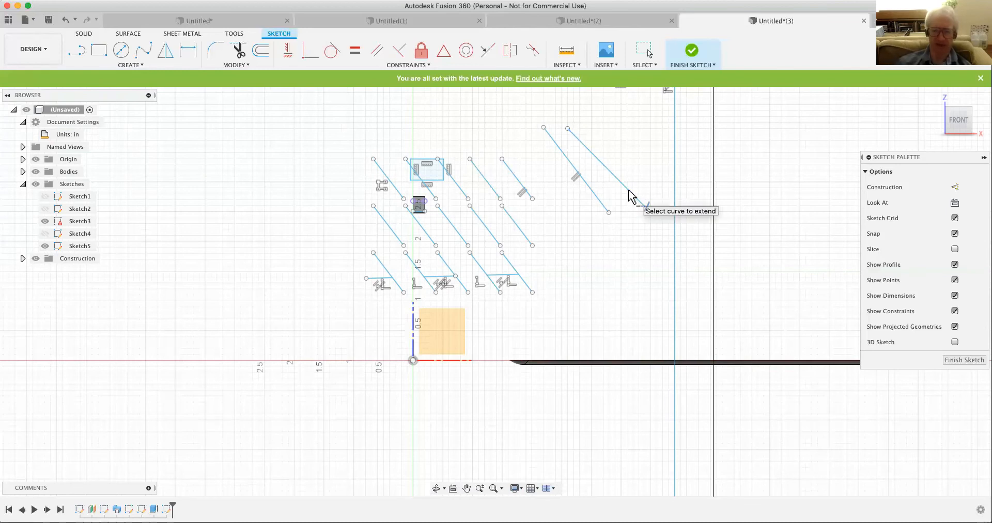
{"action": "left_click", "coordinate": [649, 216]}
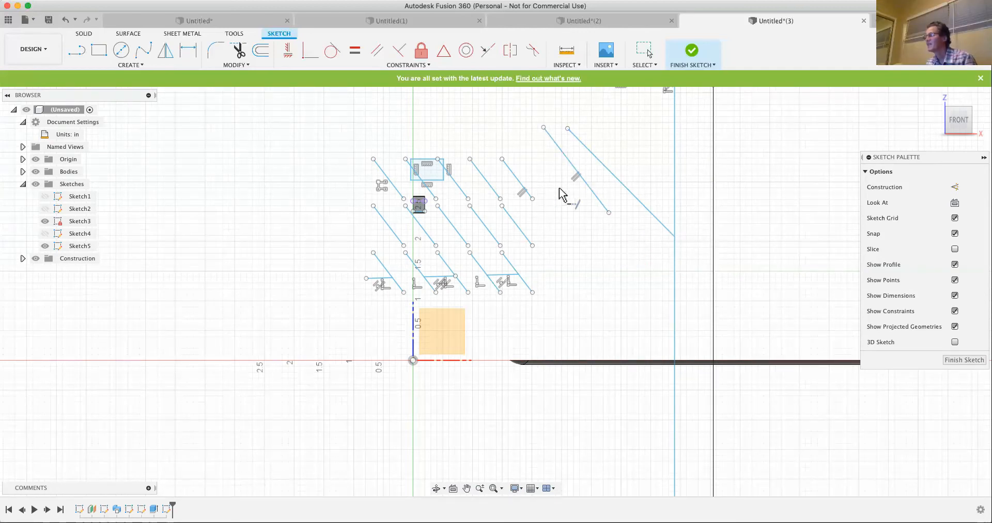
{"action": "left_click", "coordinate": [657, 224]}
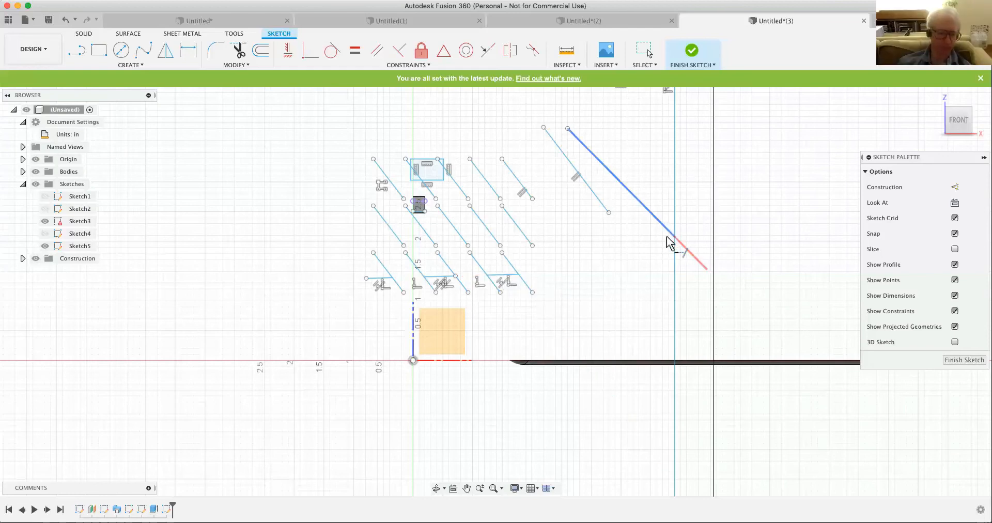
{"action": "left_click", "coordinate": [509, 261]}
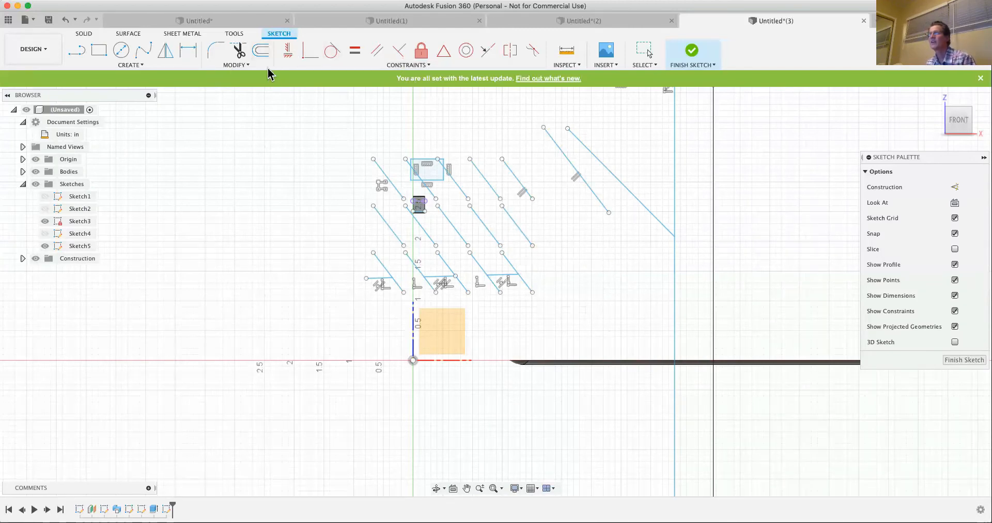
- Draw a circle about 1.17 in in diameter in the empty area beside the pattern, crossed by a slanted line about 1.91 in long
{"action": "left_click", "coordinate": [240, 64]}
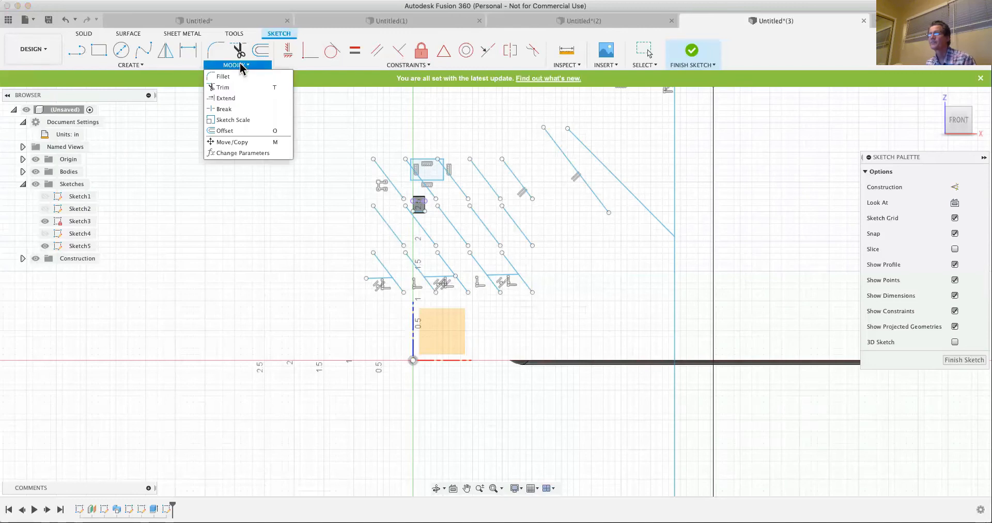
{"action": "left_click", "coordinate": [227, 111]}
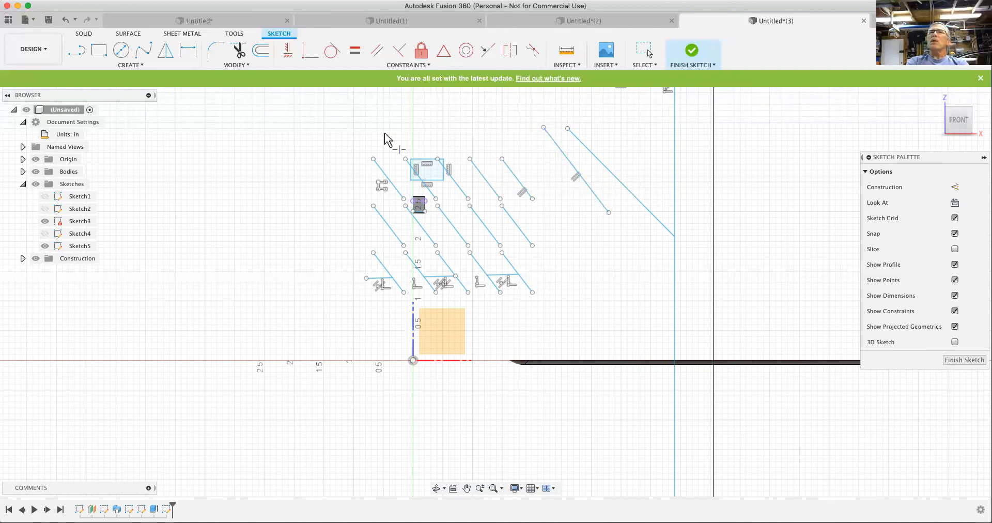
{"action": "left_click", "coordinate": [120, 52]}
{"action": "left_click", "coordinate": [187, 164]}
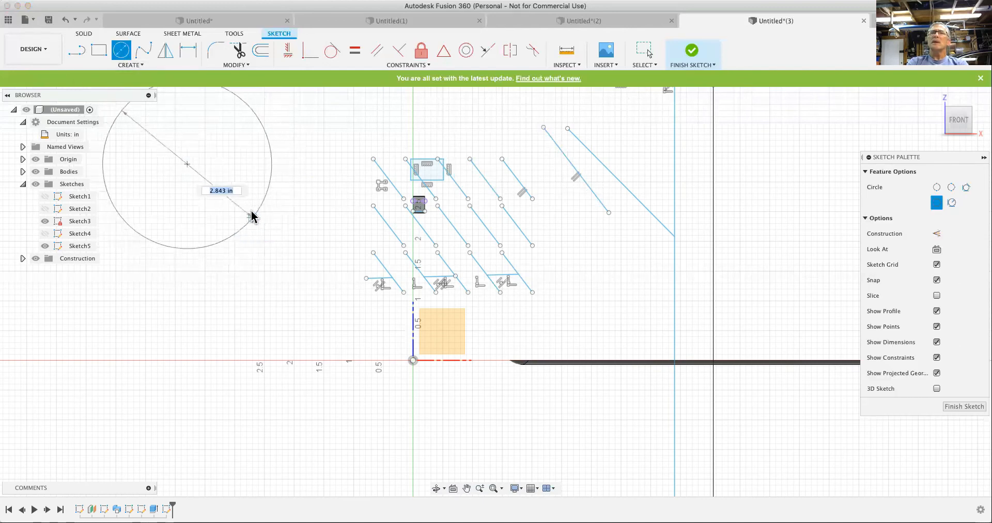
{"action": "left_click", "coordinate": [232, 67]}
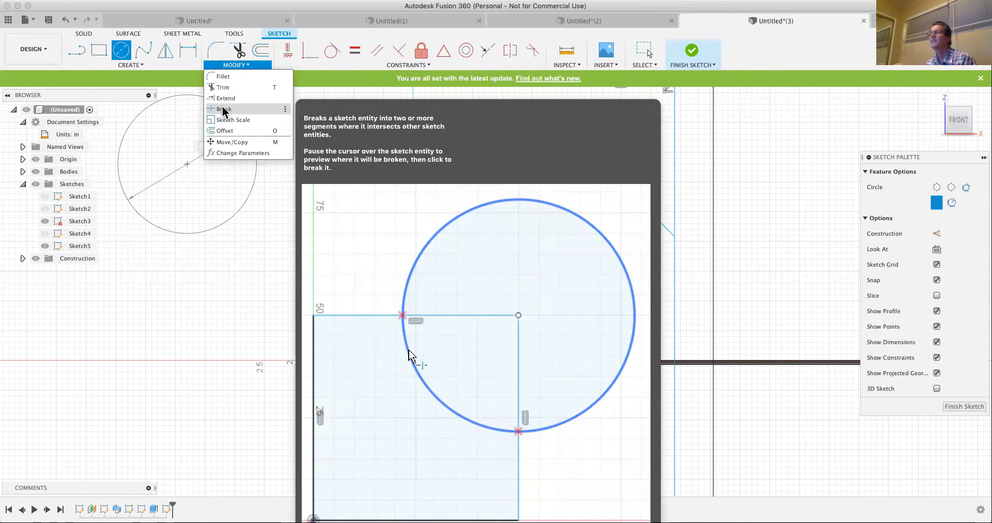
{"action": "left_click", "coordinate": [217, 187]}
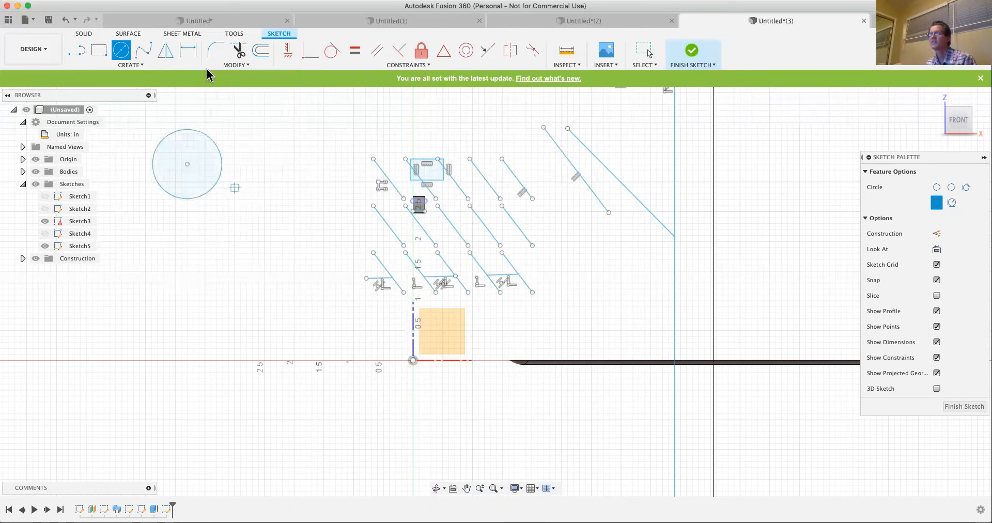
{"action": "left_click", "coordinate": [79, 50]}
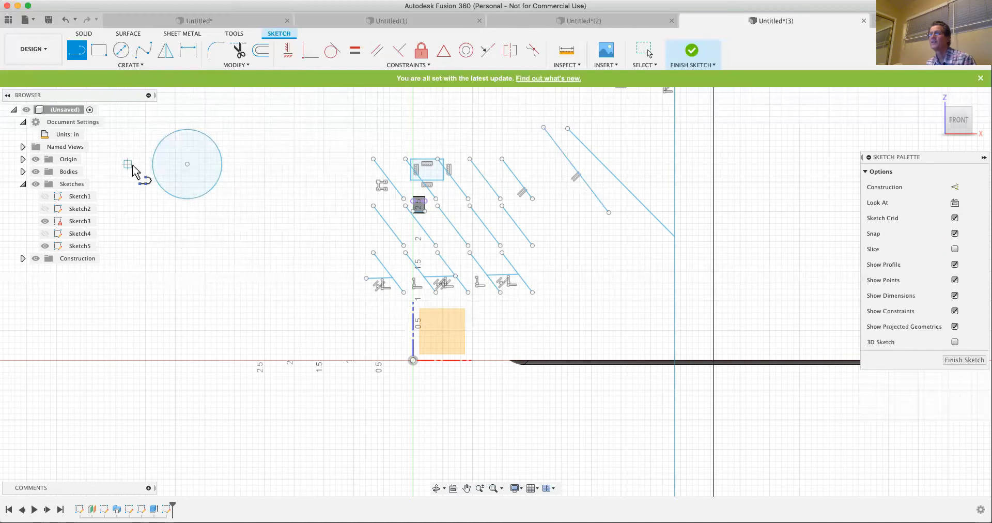
{"action": "left_click", "coordinate": [247, 152]}
- Try to break the circle with the Break tool where the slanted line crosses it
{"action": "left_click", "coordinate": [233, 65]}
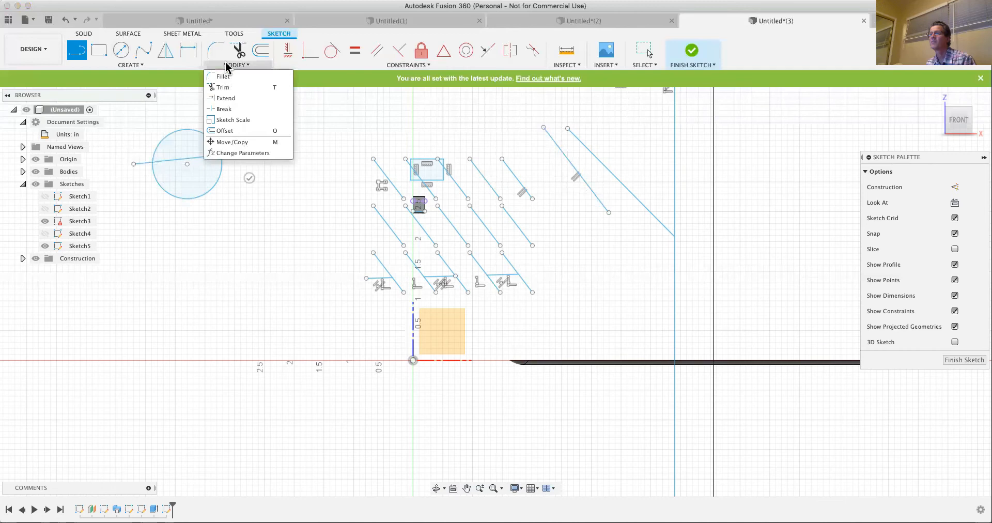
{"action": "left_click", "coordinate": [225, 111]}
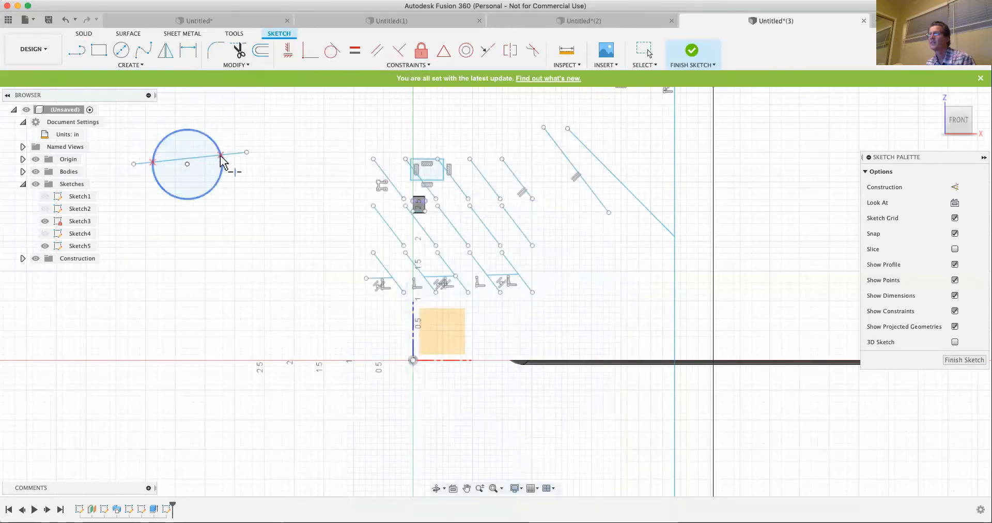
{"action": "left_click", "coordinate": [221, 156]}
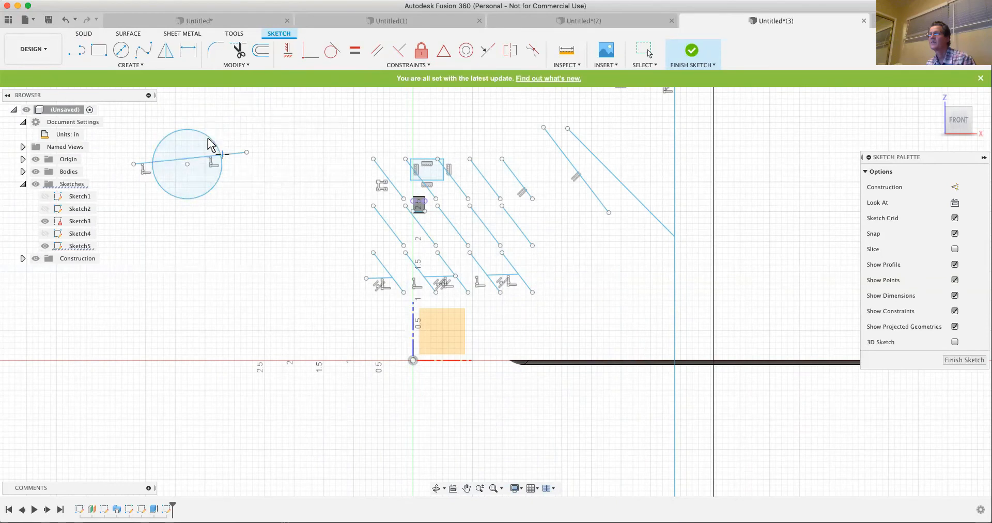
{"action": "left_click", "coordinate": [208, 140]}
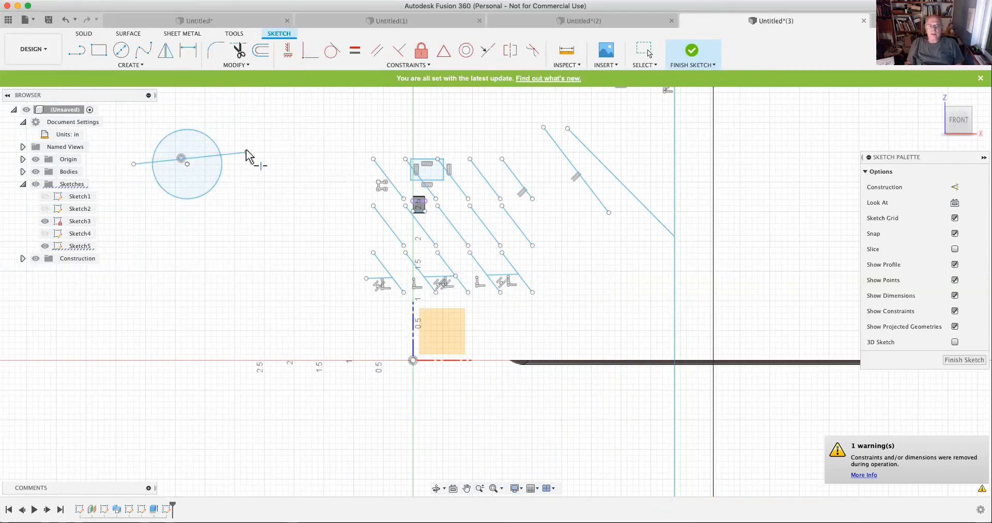
- Undo the breaks on the circle, and check the circle and its upper profile by selecting them
{"action": "left_click", "coordinate": [65, 21]}
{"action": "left_click", "coordinate": [66, 21]}
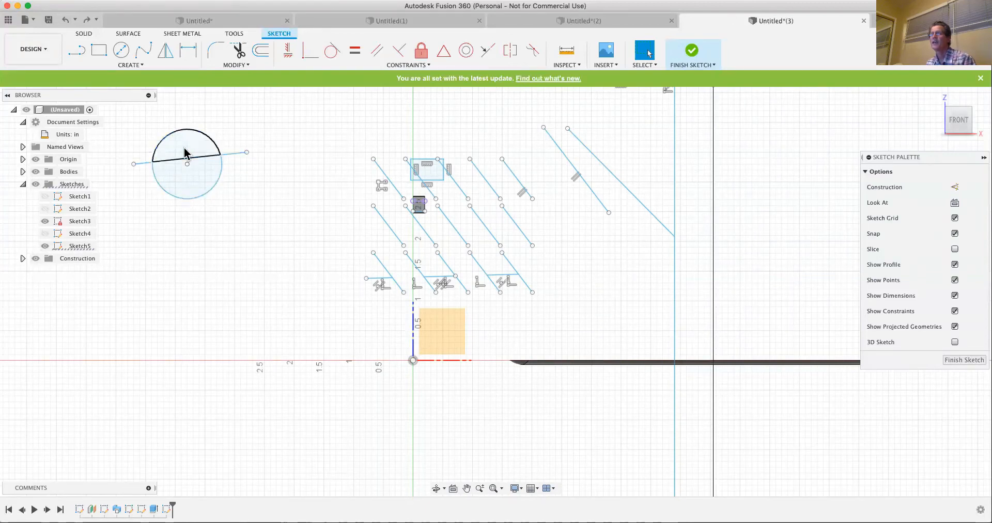
{"action": "left_click", "coordinate": [205, 188]}
{"action": "left_click", "coordinate": [192, 150]}
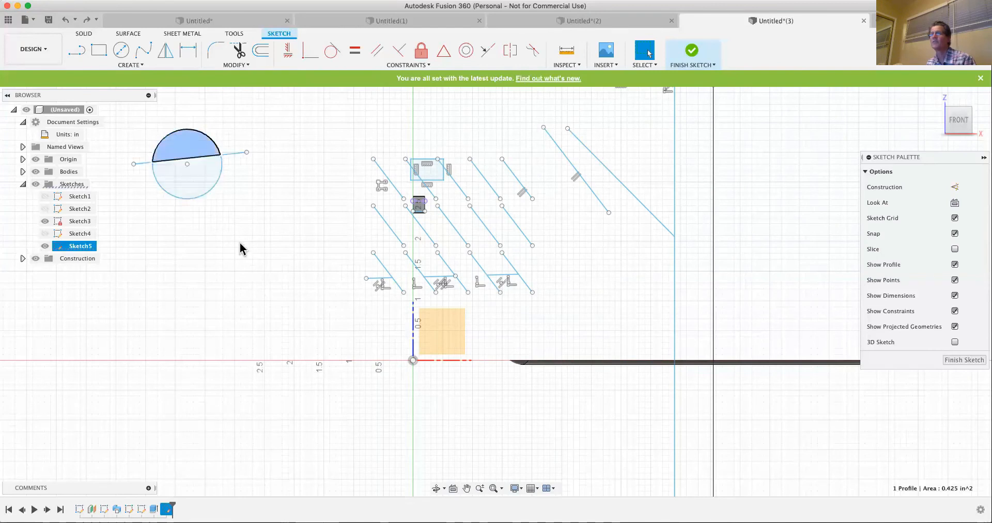
{"action": "left_click", "coordinate": [287, 223]}
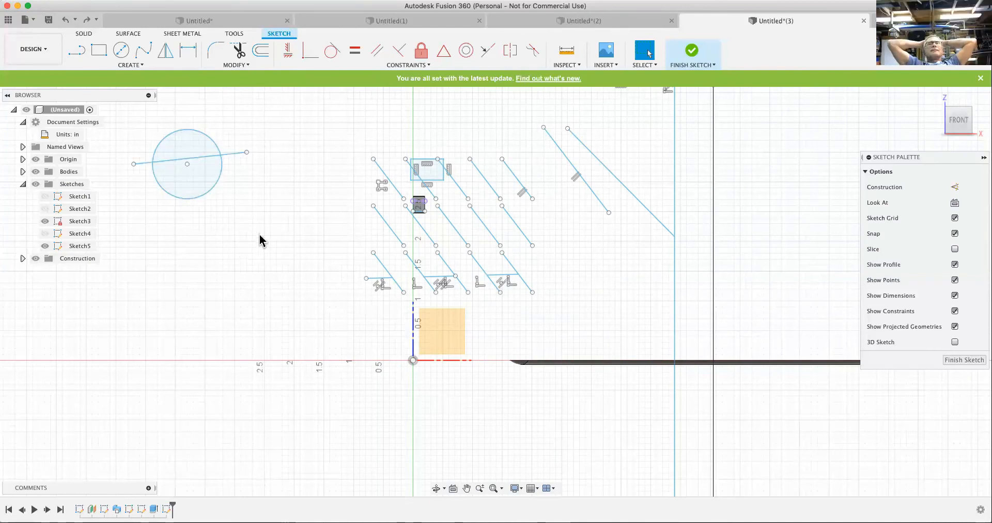
- Move the circle 0.591 in in X and -0.939 in in Y with Move/Copy, away from the slanted line
{"action": "left_click", "coordinate": [245, 65]}
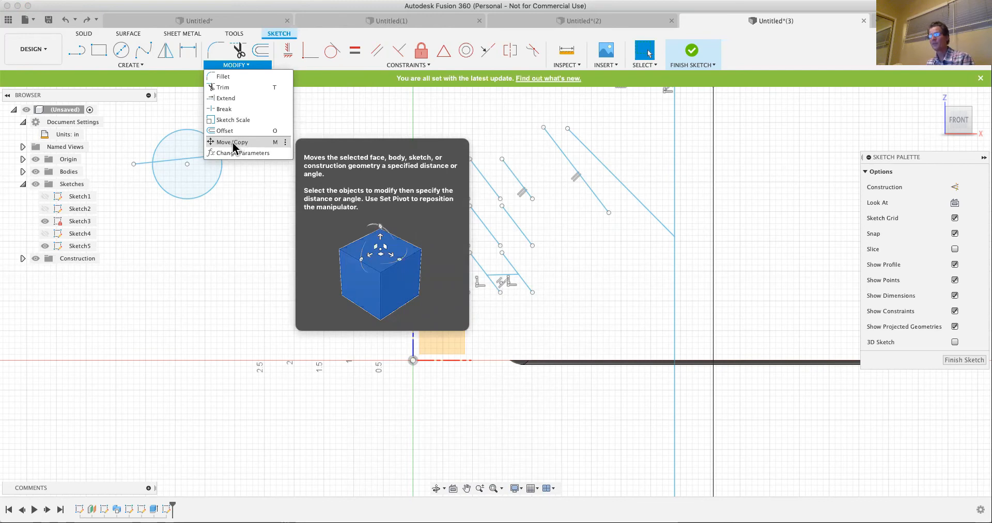
{"action": "left_click", "coordinate": [232, 142]}
{"action": "left_click", "coordinate": [212, 143]}
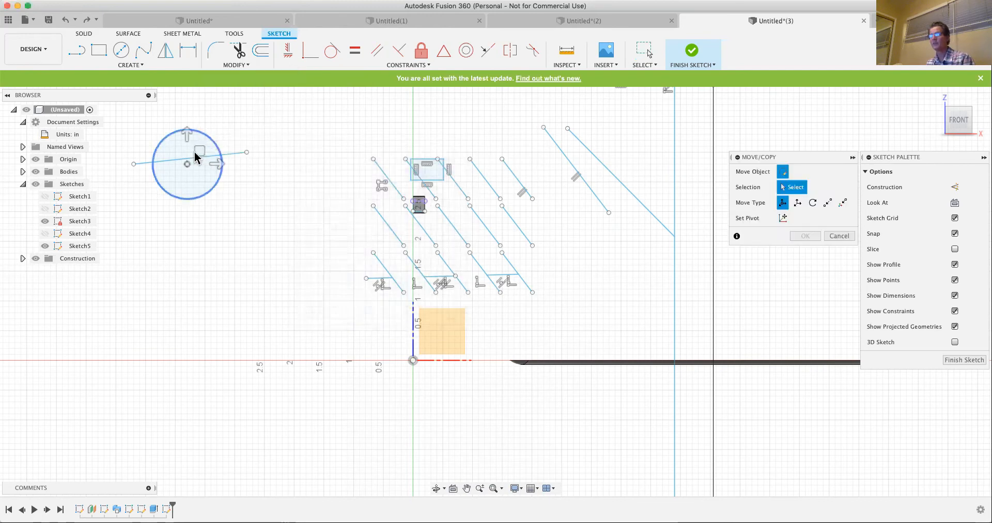
{"action": "left_click_drag", "start_coordinate": [203, 148], "coordinate": [223, 220]}
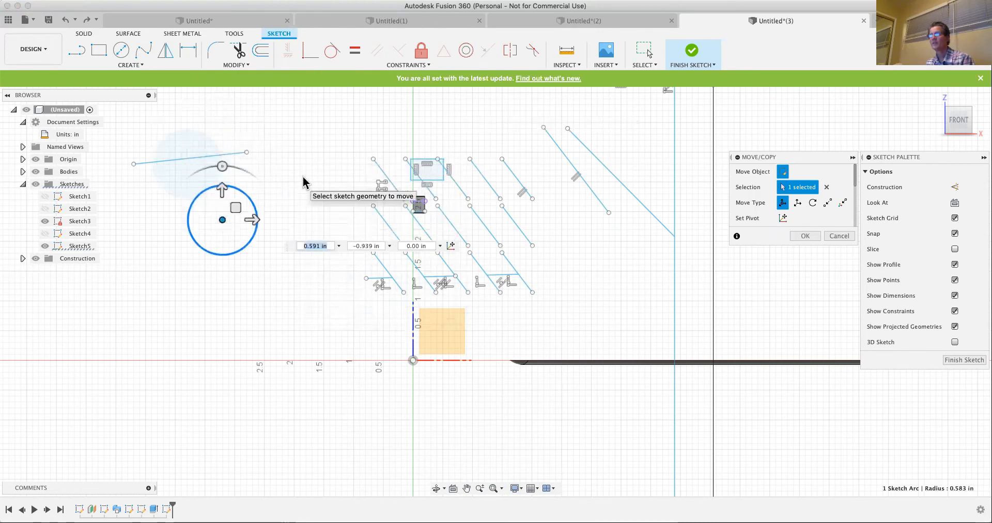
{"action": "left_click", "coordinate": [620, 51]}
- Reposition the slanted line freehand so it sits clear above the circle
{"action": "left_click", "coordinate": [199, 158]}
{"action": "left_click_drag", "start_coordinate": [204, 155], "coordinate": [282, 125]}
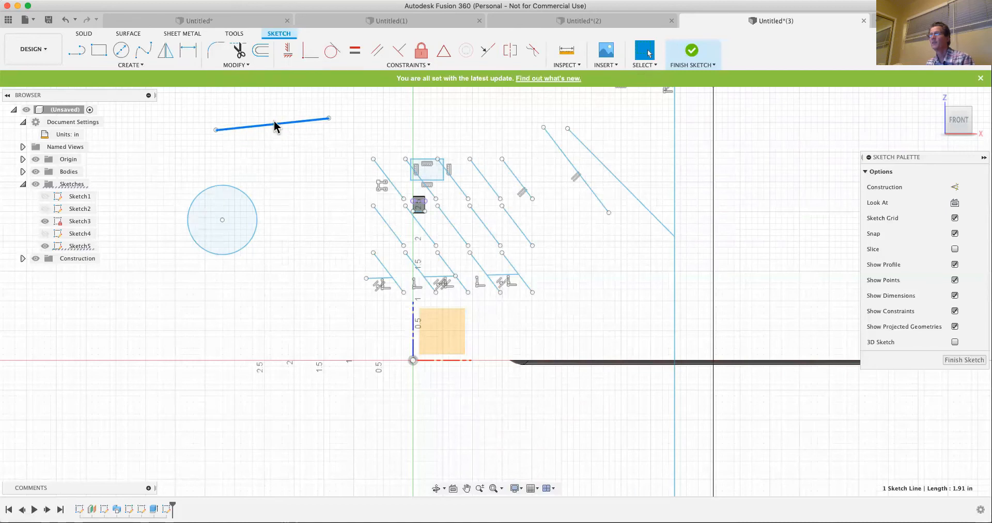
{"action": "mouse_move", "coordinate": [279, 133]}
{"action": "left_mouse_down"}
{"action": "mouse_move", "coordinate": [284, 144]}
{"action": "mouse_move", "coordinate": [265, 114]}
{"action": "left_mouse_up"}
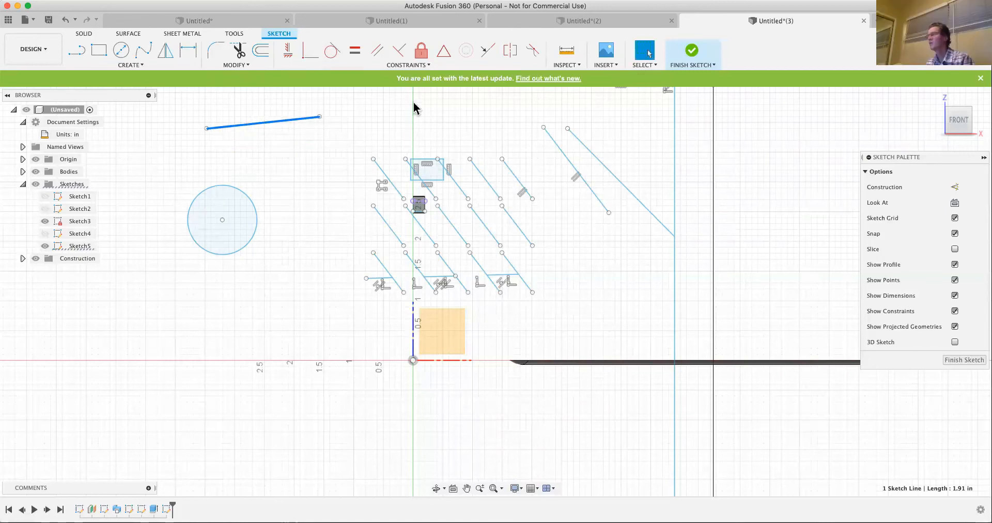
- Create a copy of the circle with Move/Copy, offset 1.139 in in X and -0.548 in in Y
{"action": "left_click", "coordinate": [239, 65]}
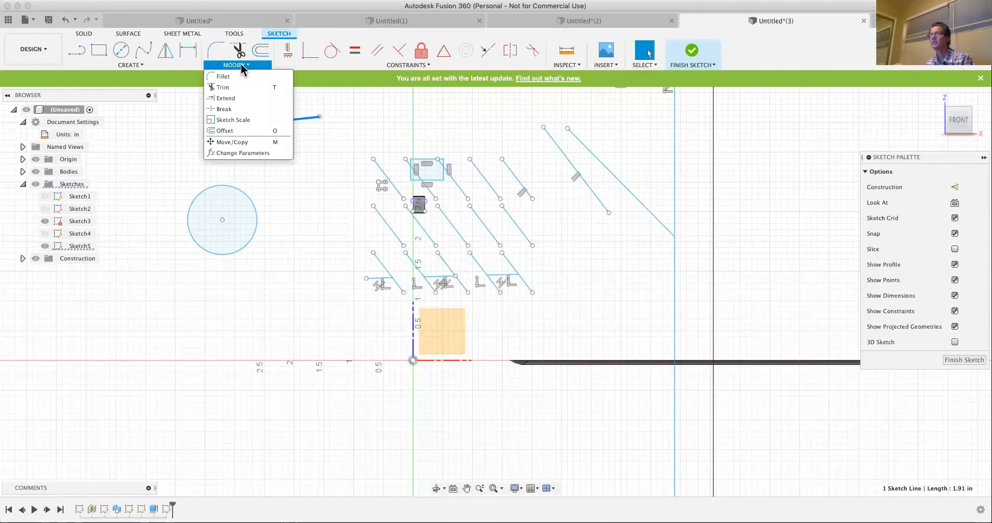
{"action": "left_click", "coordinate": [232, 147]}
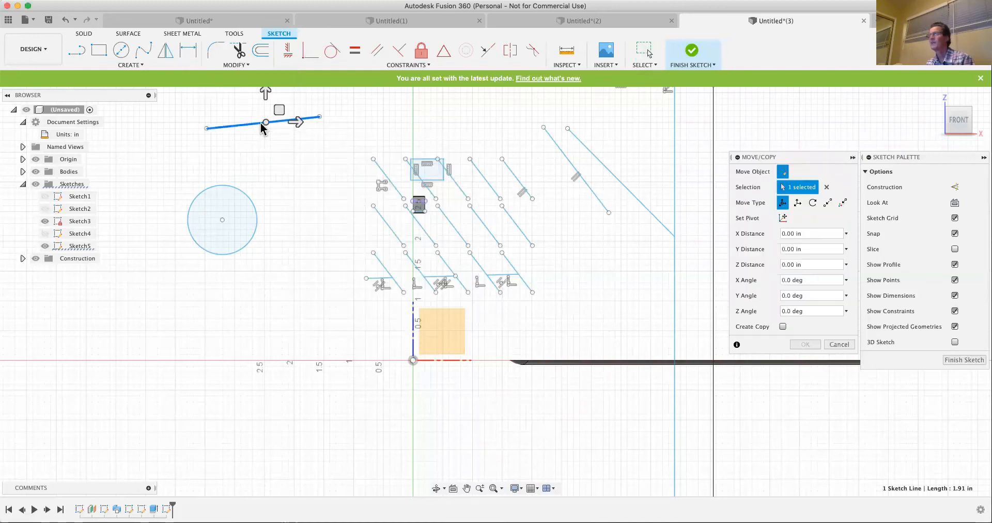
{"action": "left_click", "coordinate": [289, 128]}
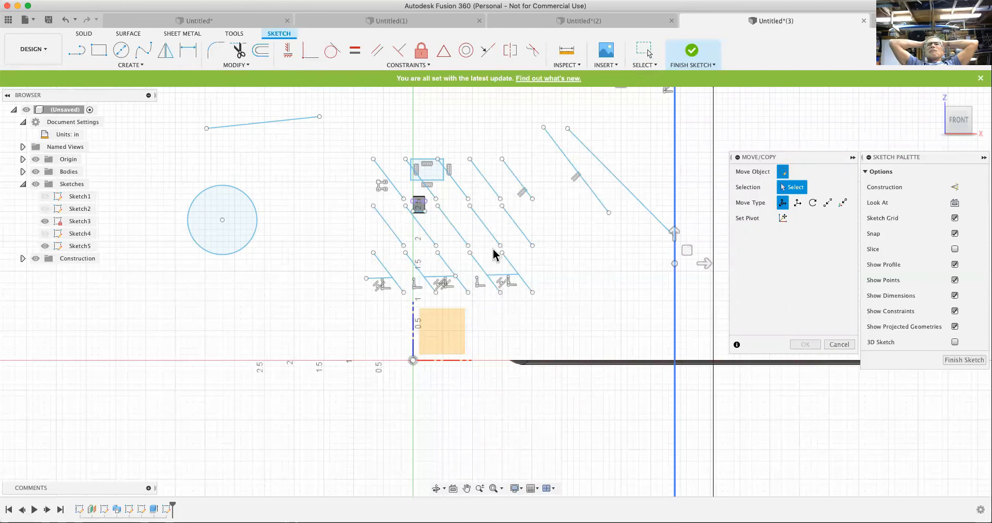
{"action": "left_click", "coordinate": [256, 214]}
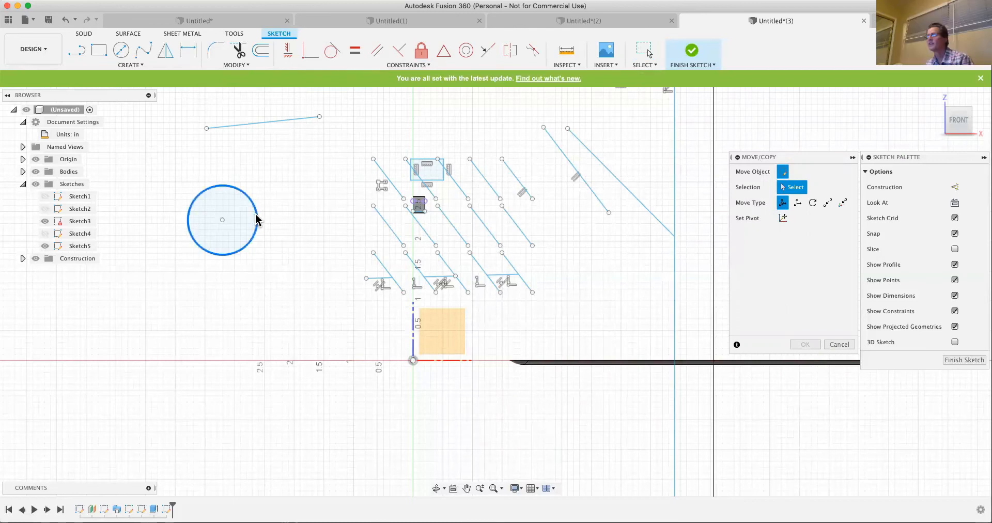
{"action": "left_click", "coordinate": [256, 220]}
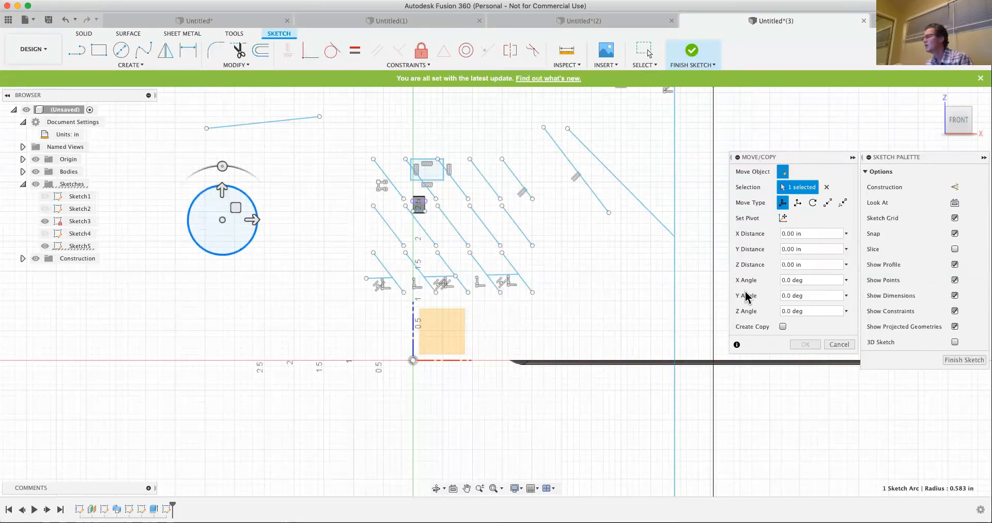
{"action": "left_click", "coordinate": [783, 326]}
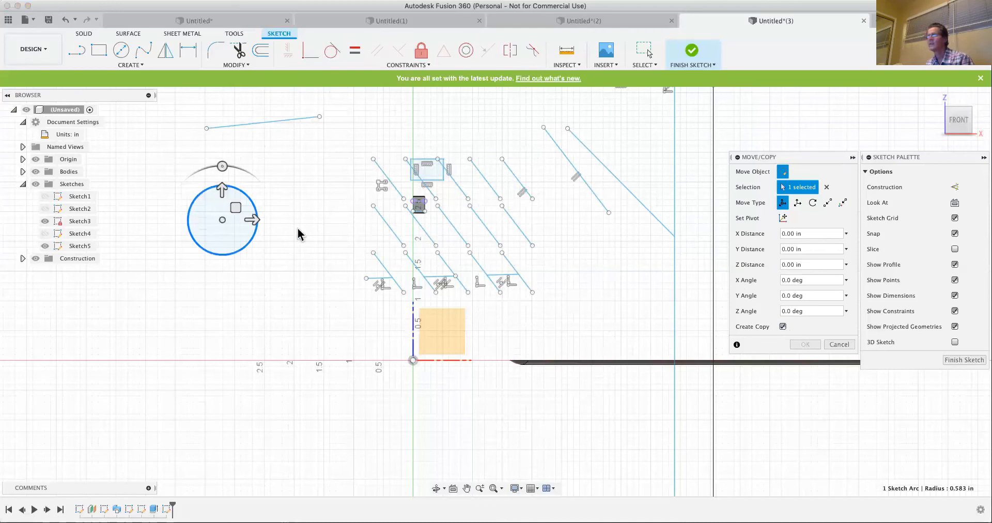
{"action": "left_click_drag", "start_coordinate": [223, 221], "coordinate": [291, 253]}
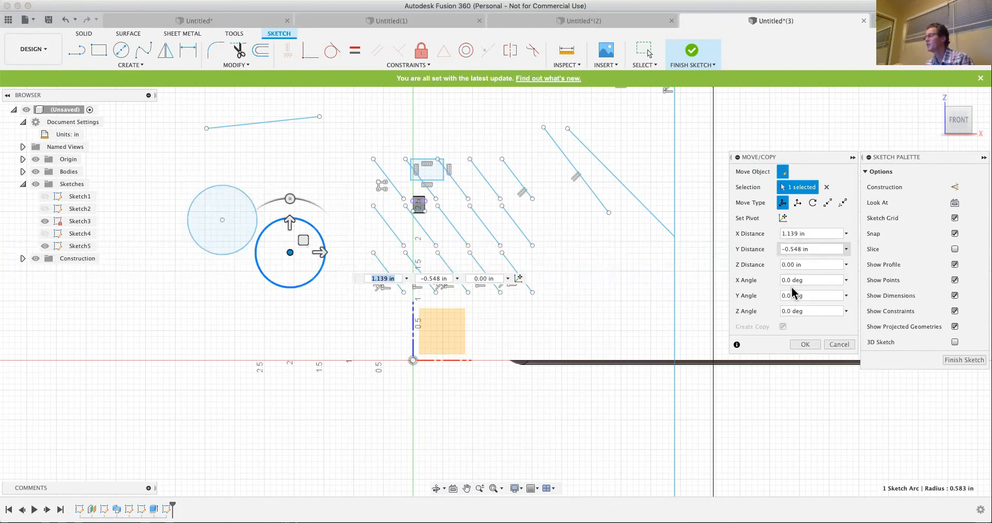
{"action": "left_click", "coordinate": [801, 346]}
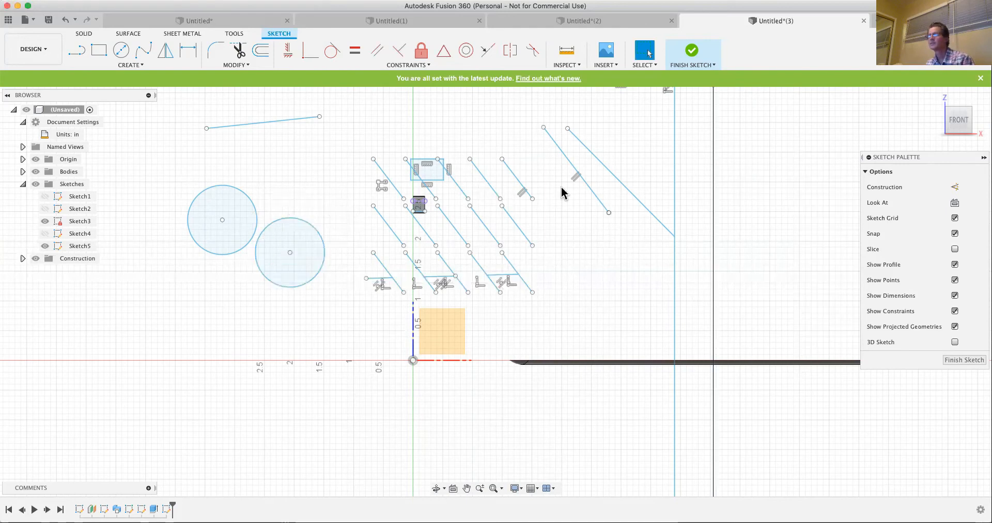
- Open the Parameters table, collapse the model parameters, and look at the form for adding a user parameter
{"action": "left_click", "coordinate": [239, 66]}
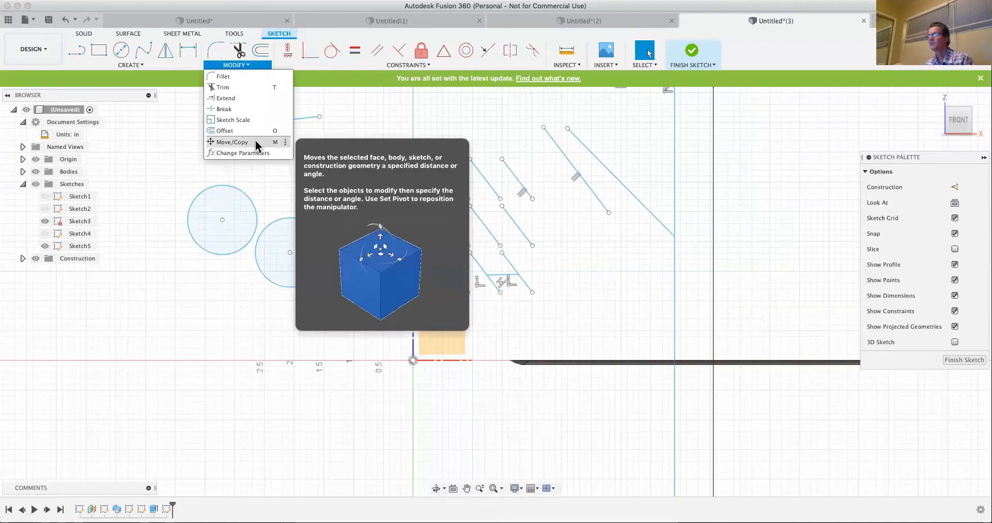
{"action": "left_click", "coordinate": [244, 154]}
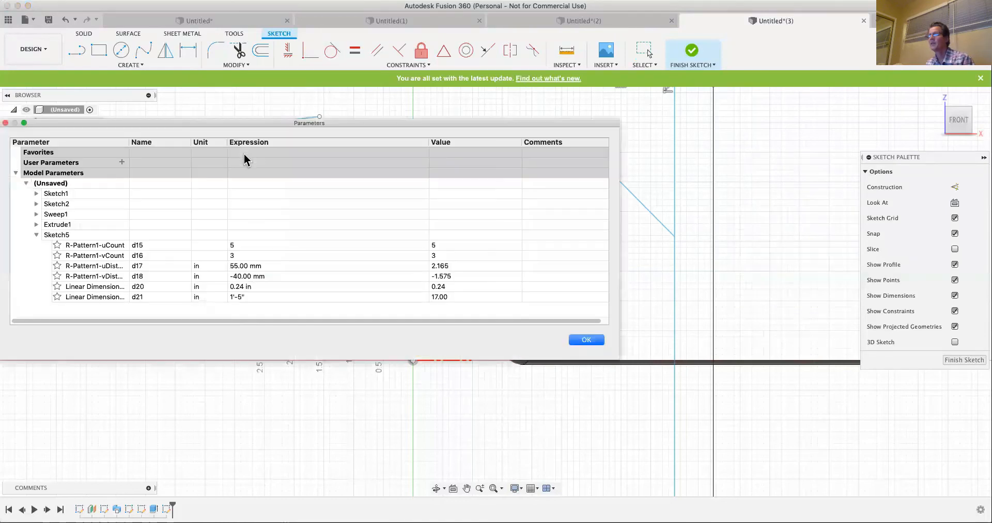
{"action": "left_click", "coordinate": [16, 174]}
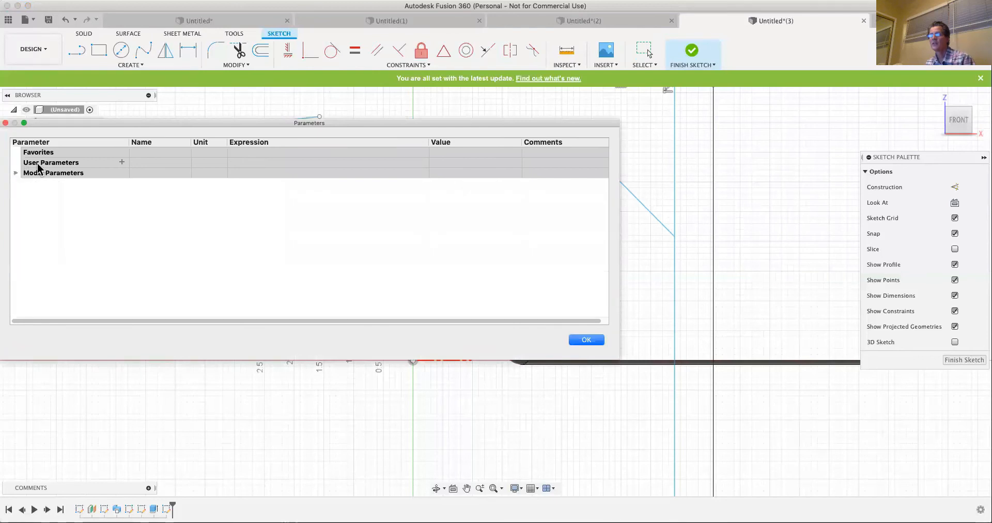
{"action": "left_click", "coordinate": [58, 153]}
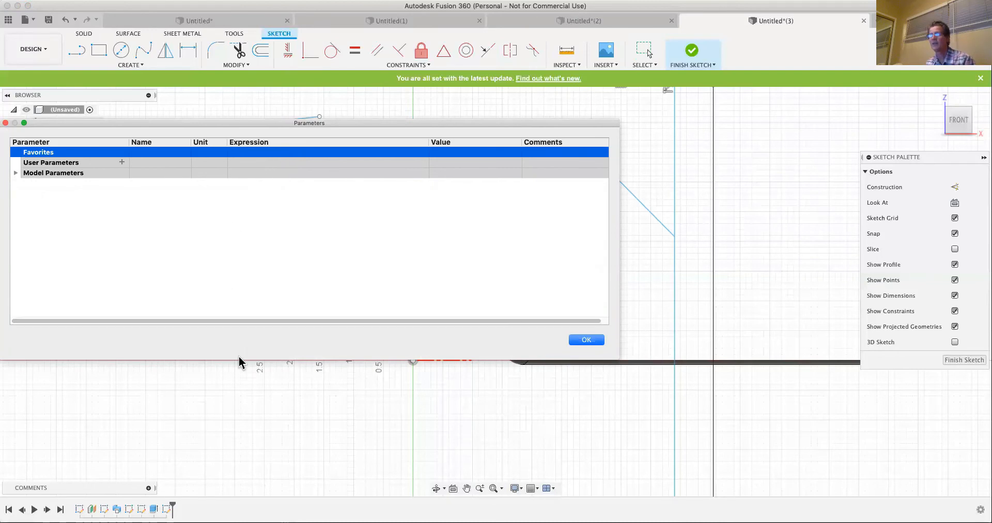
{"action": "left_click", "coordinate": [122, 161]}
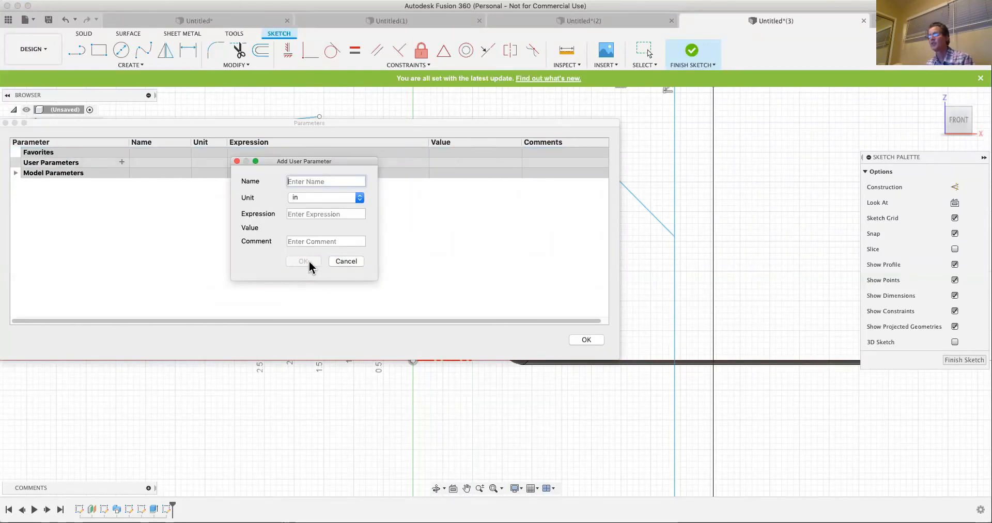
{"action": "left_click", "coordinate": [345, 261]}
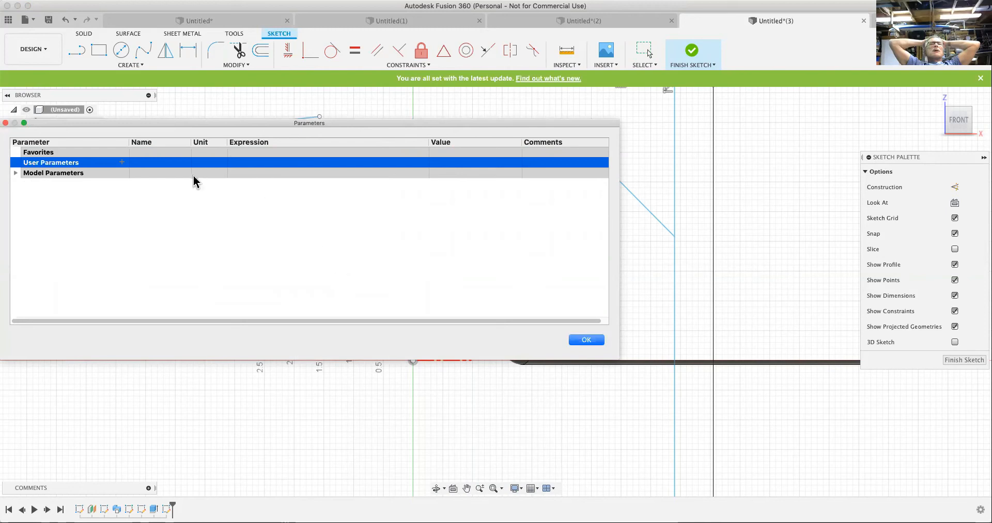
- Add a user parameter named boxwidth in inches with the expression 45 and mark it as a favorite
{"action": "left_click", "coordinate": [122, 162]}
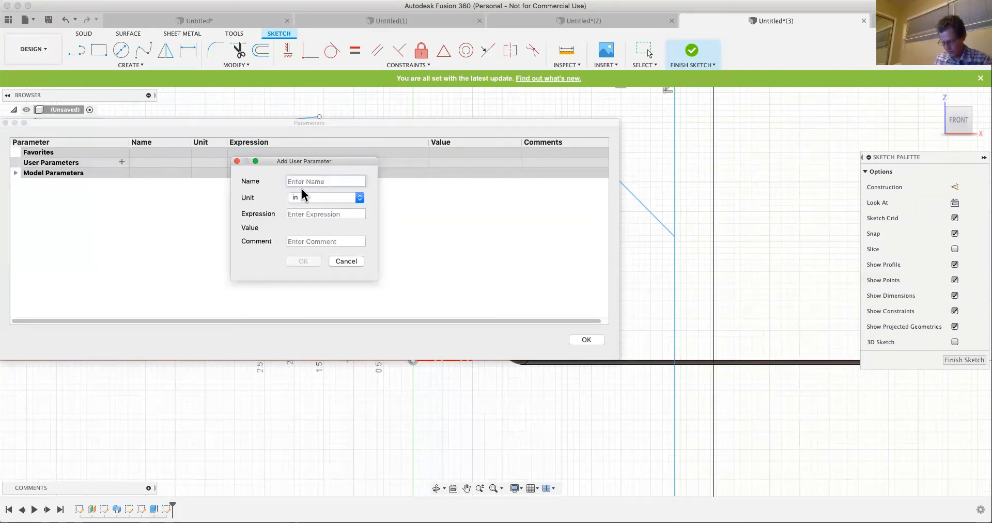
{"action": "type", "text": "boxwi"}
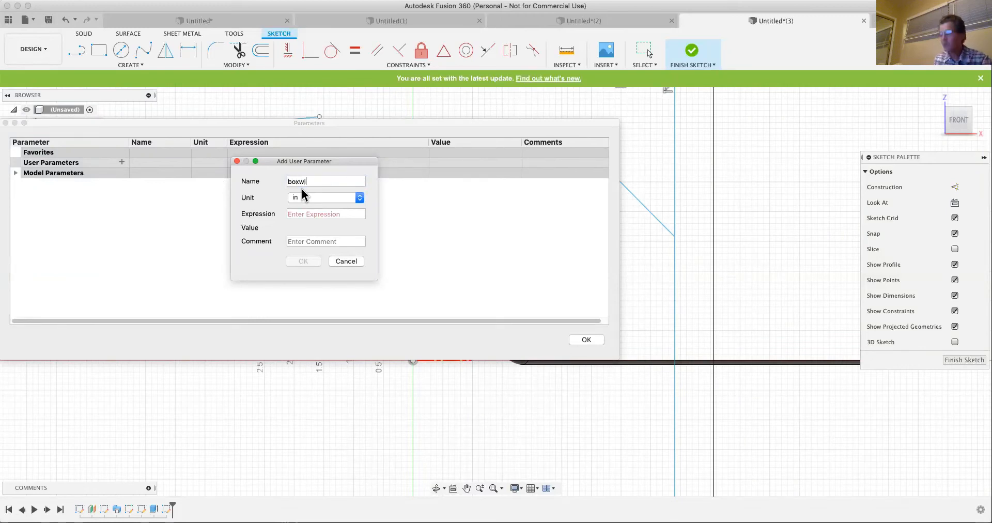
{"action": "type", "text": "dth"}
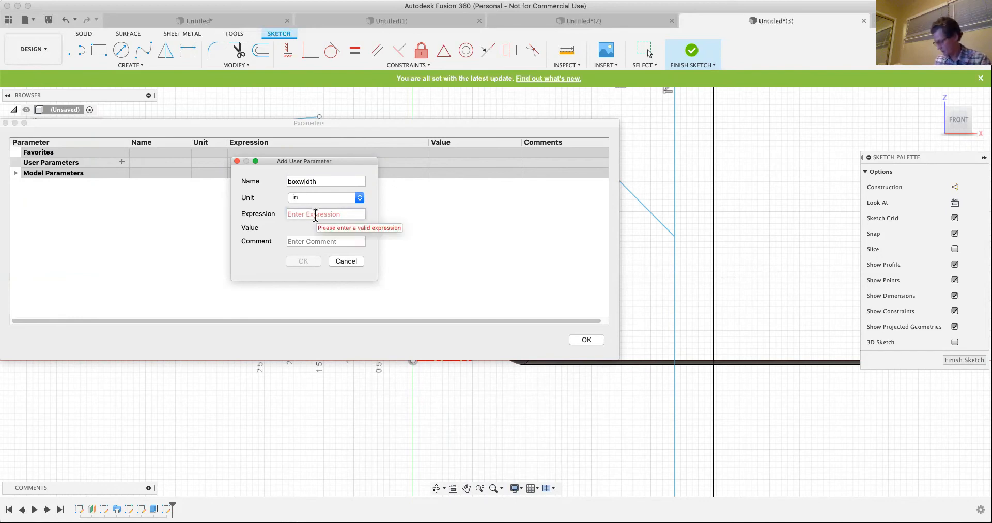
{"action": "type", "text": "45"}
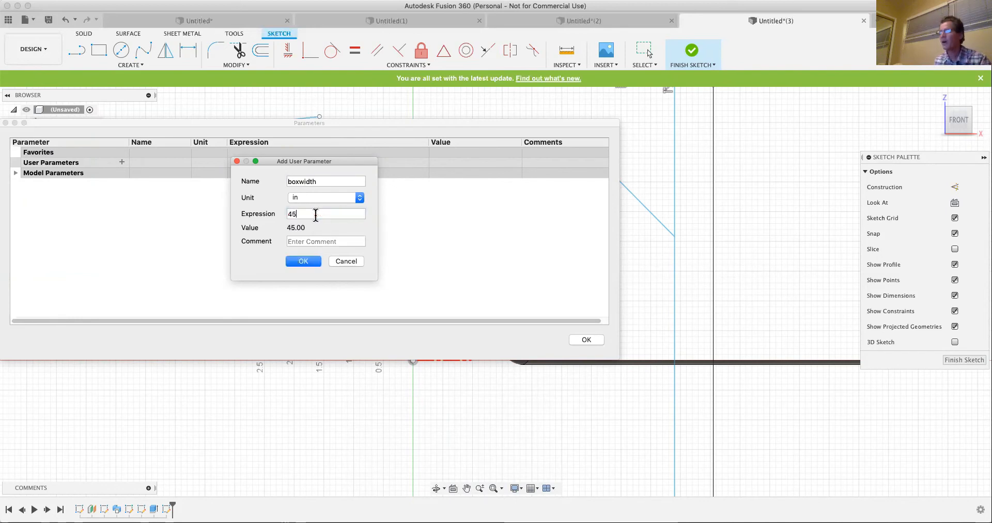
{"action": "left_click", "coordinate": [302, 262]}
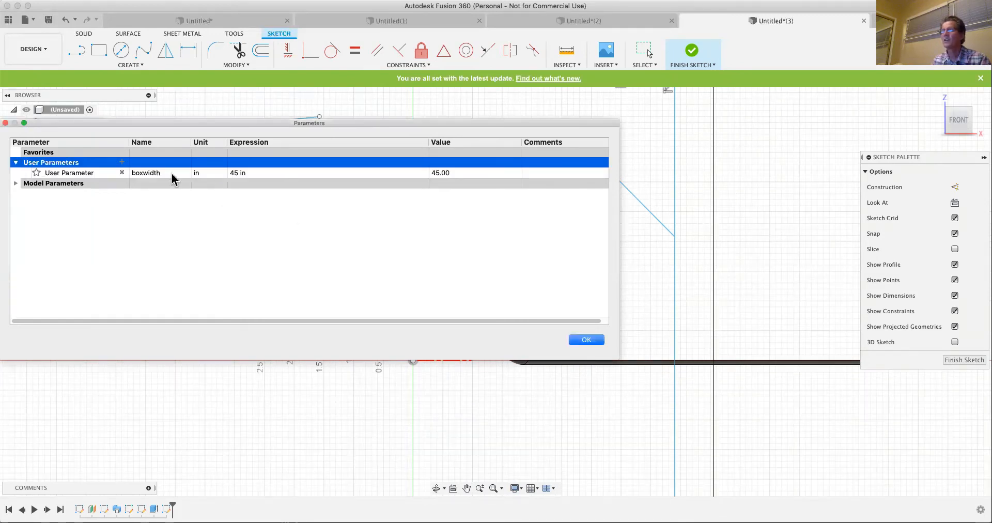
{"action": "left_click", "coordinate": [36, 172]}
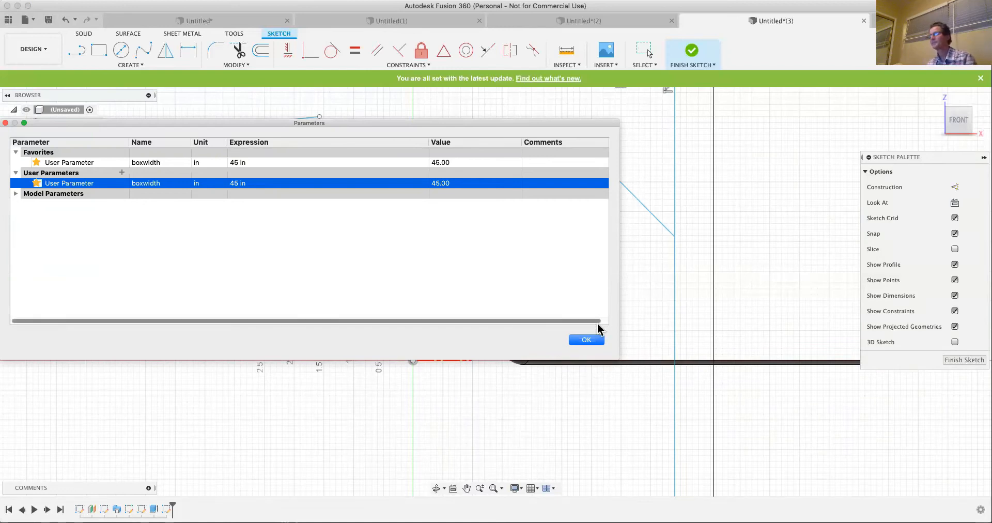
{"action": "left_click", "coordinate": [589, 340]}
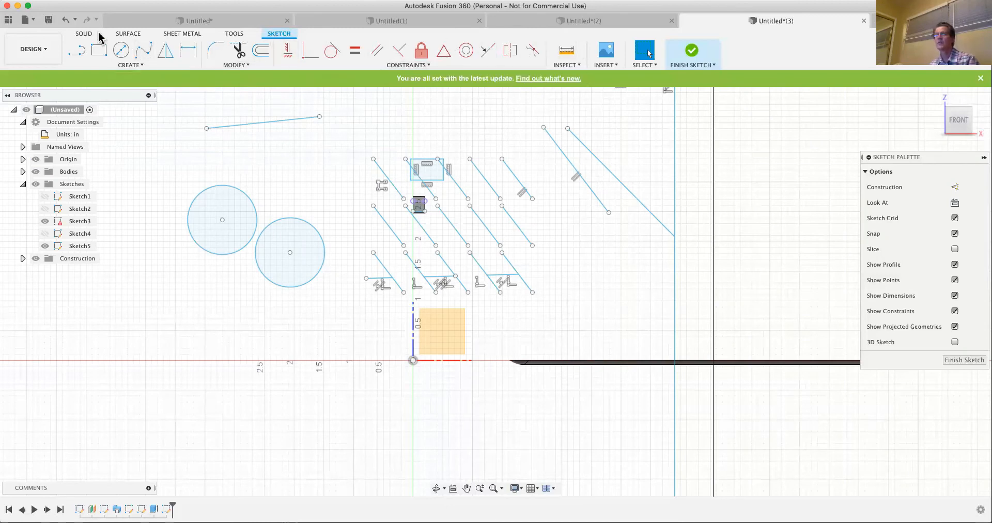
- Finish editing Sketch5 and delete it from the timeline
{"action": "left_click", "coordinate": [84, 34]}
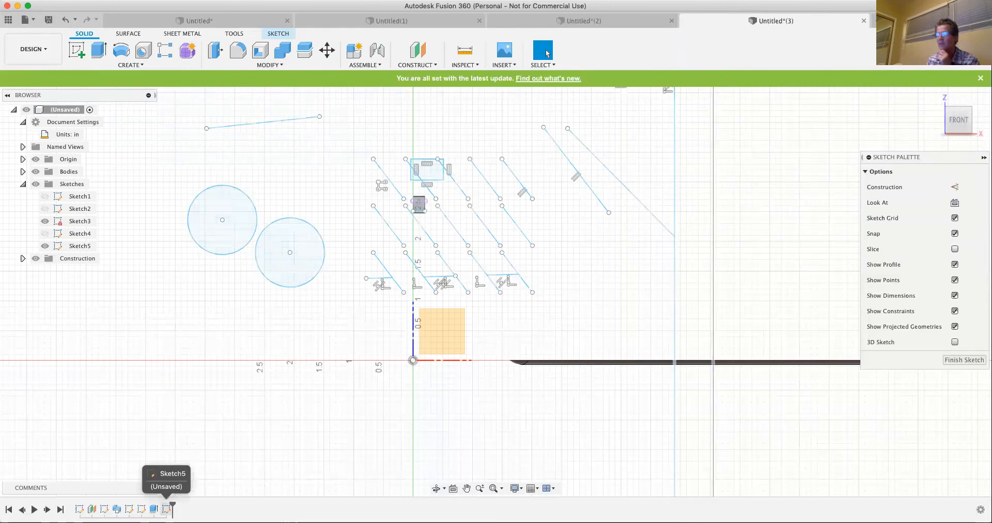
{"action": "right_click", "coordinate": [166, 508]}
{"action": "left_click", "coordinate": [190, 477]}
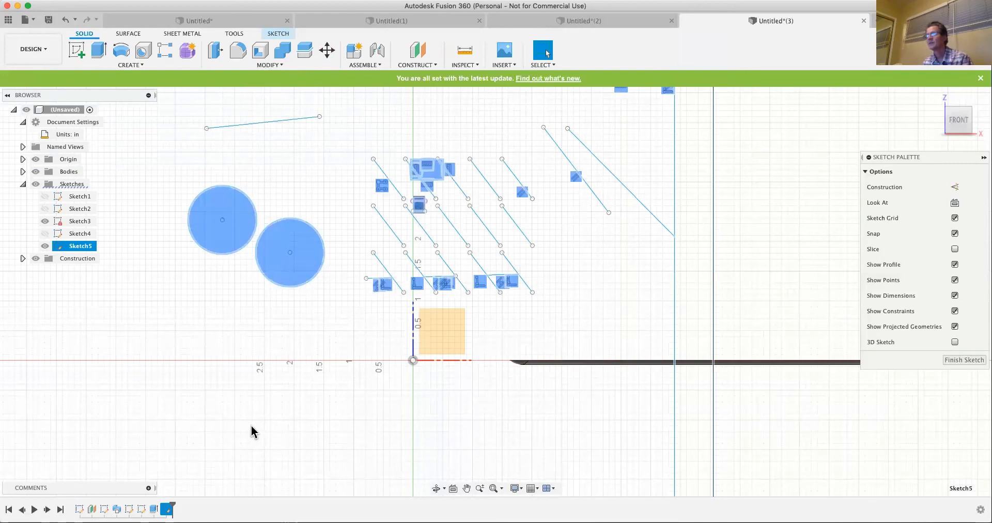
{"action": "right_click", "coordinate": [168, 508]}
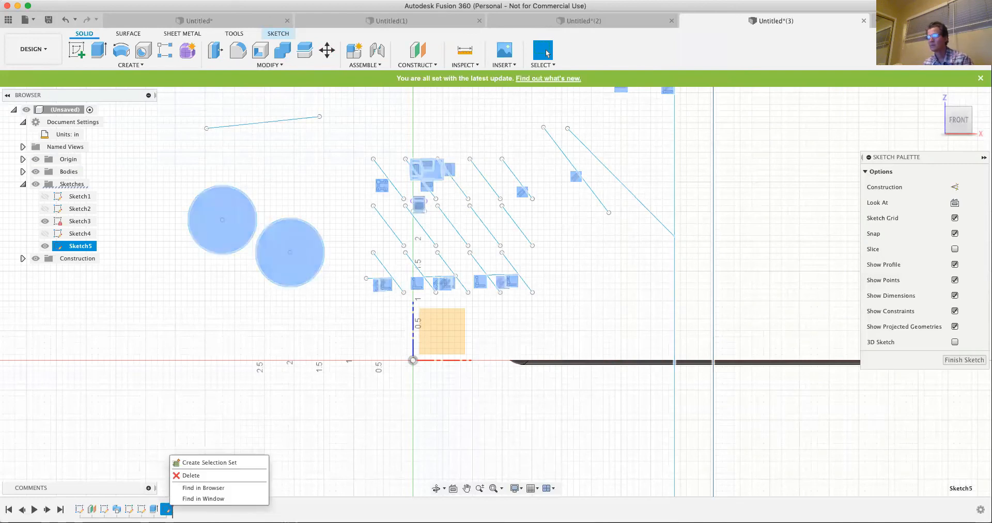
{"action": "left_click", "coordinate": [188, 475]}
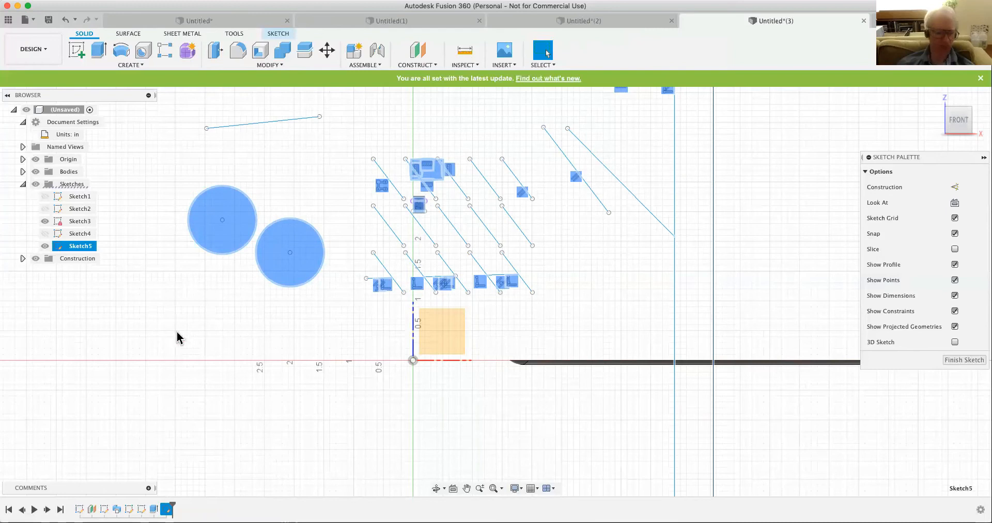
{"action": "left_click", "coordinate": [583, 209]}
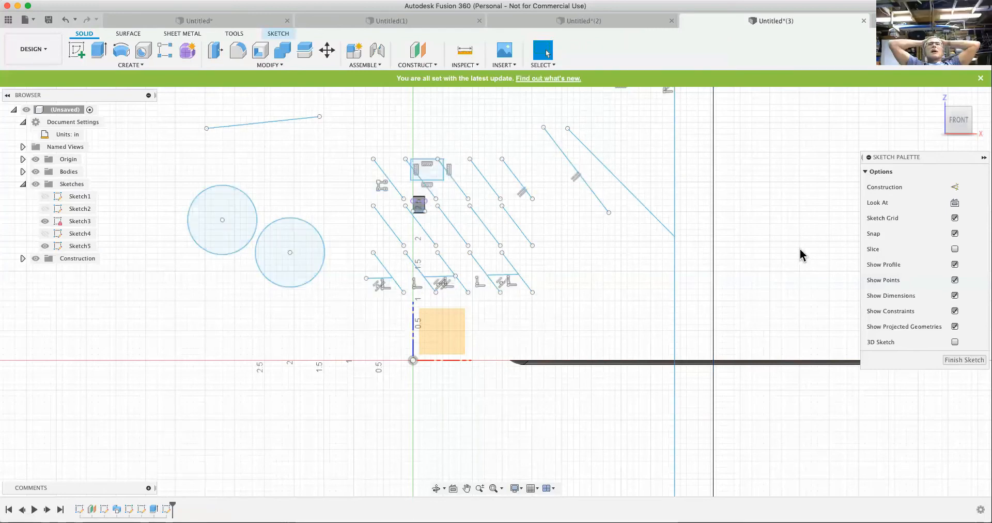
{"action": "left_click", "coordinate": [977, 359]}
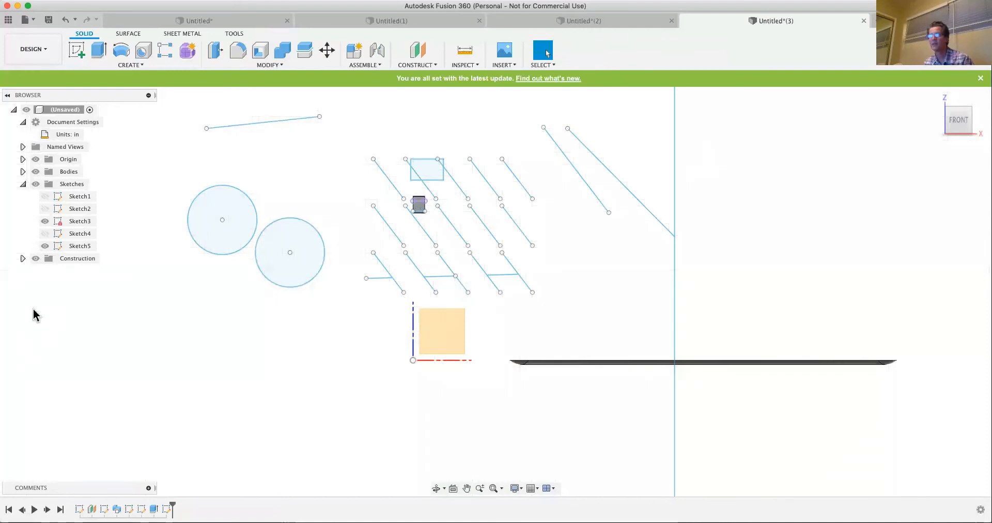
{"action": "right_click", "coordinate": [166, 509]}
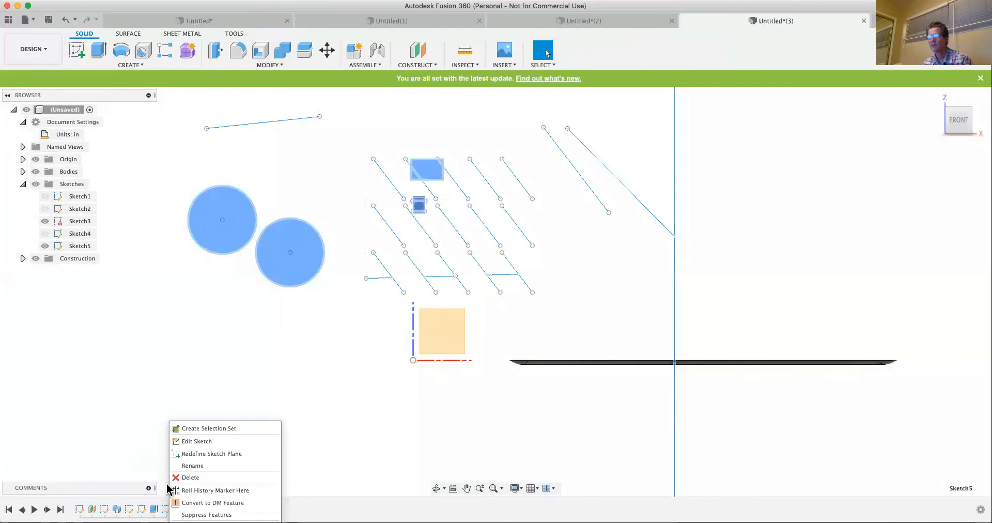
{"action": "left_click", "coordinate": [185, 477]}
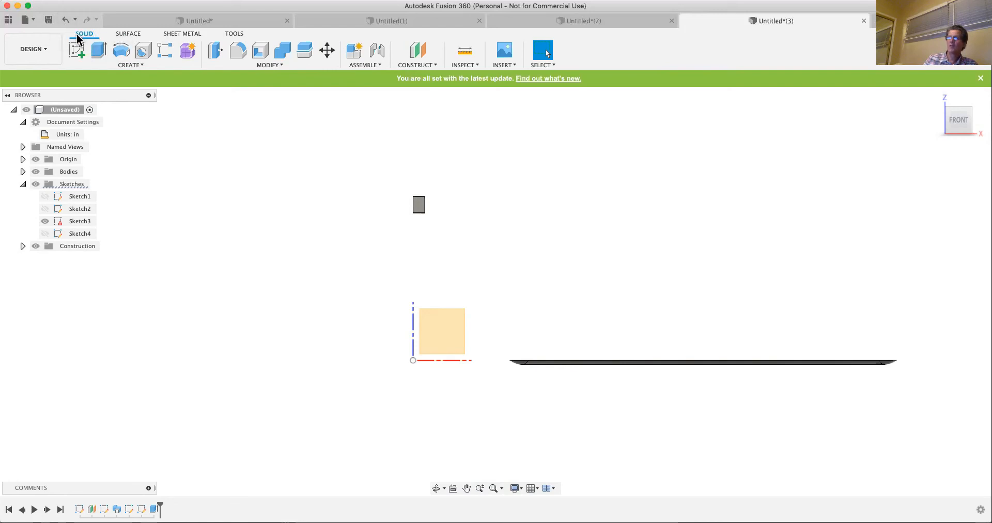
- Start a new sketch on the front XZ origin plane
{"action": "left_click", "coordinate": [127, 37]}
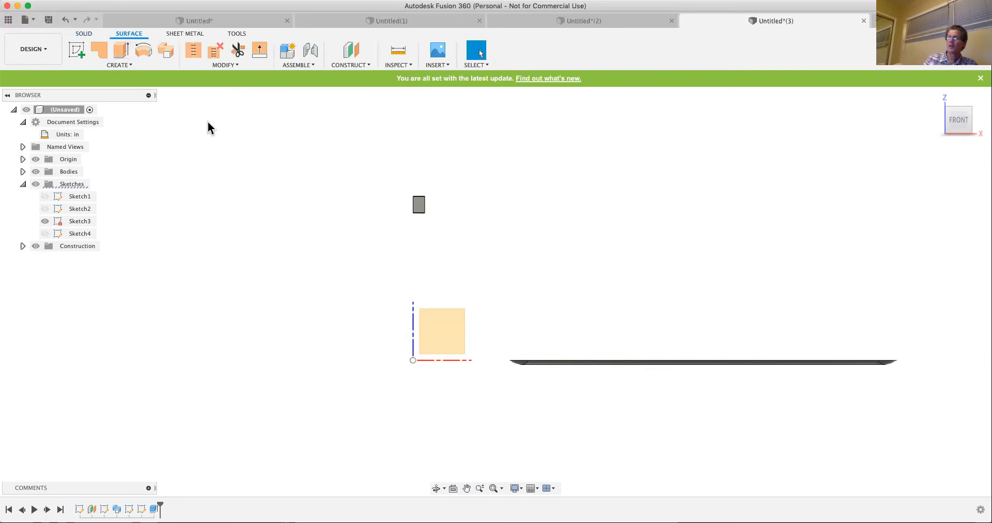
{"action": "left_click", "coordinate": [84, 35]}
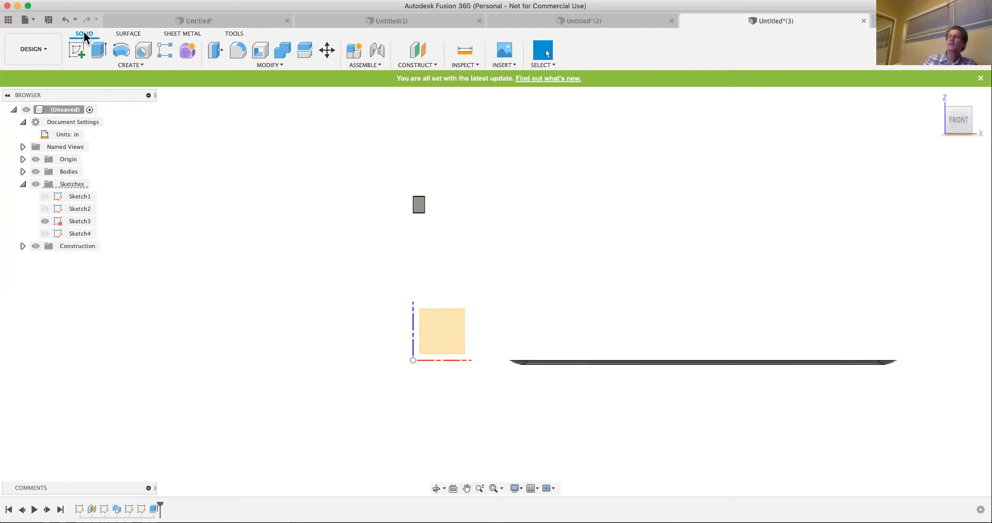
{"action": "left_click", "coordinate": [129, 37]}
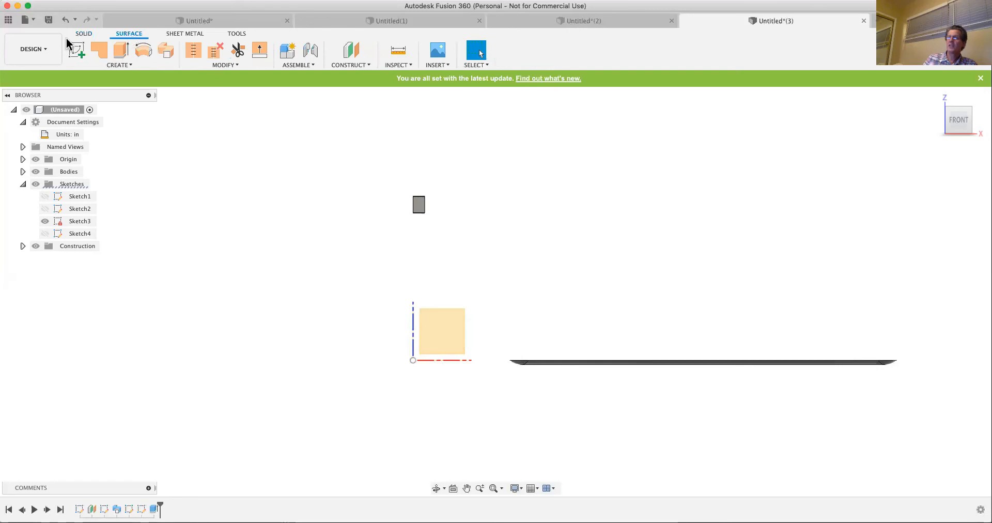
{"action": "left_click", "coordinate": [76, 50]}
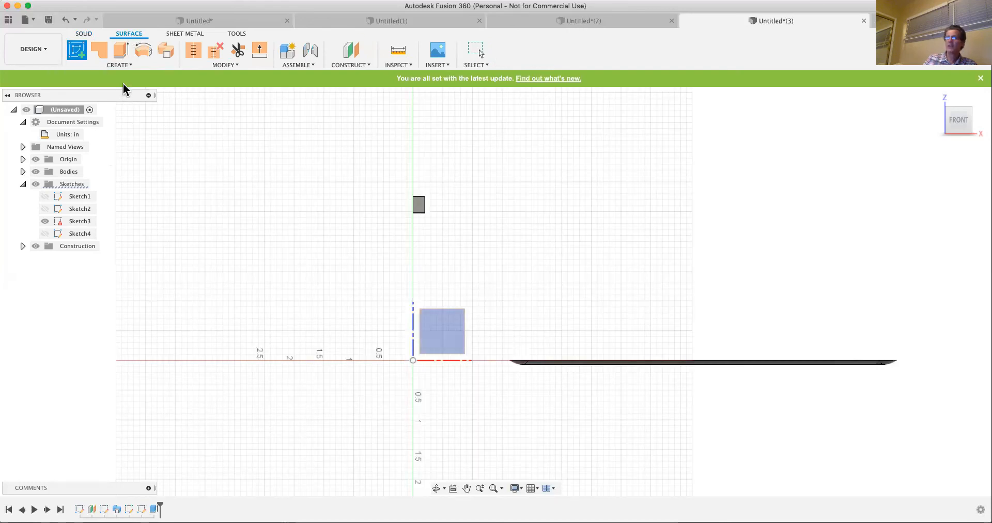
{"action": "left_click", "coordinate": [122, 66]}
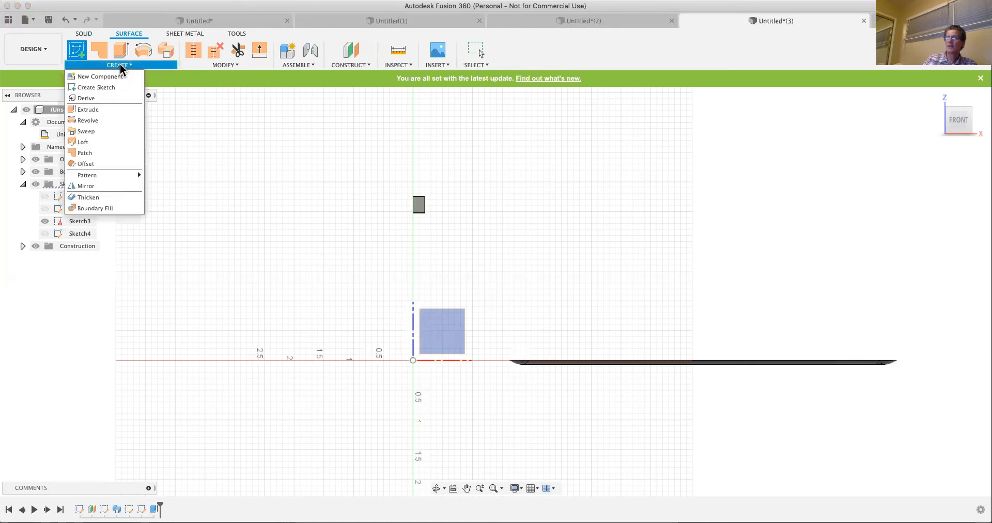
{"action": "left_click", "coordinate": [198, 241]}
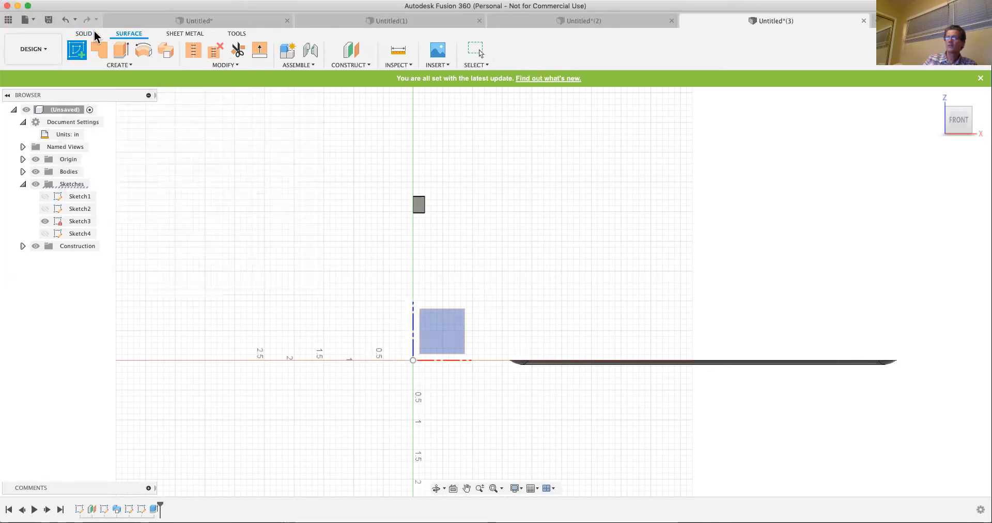
{"action": "left_click", "coordinate": [84, 35]}
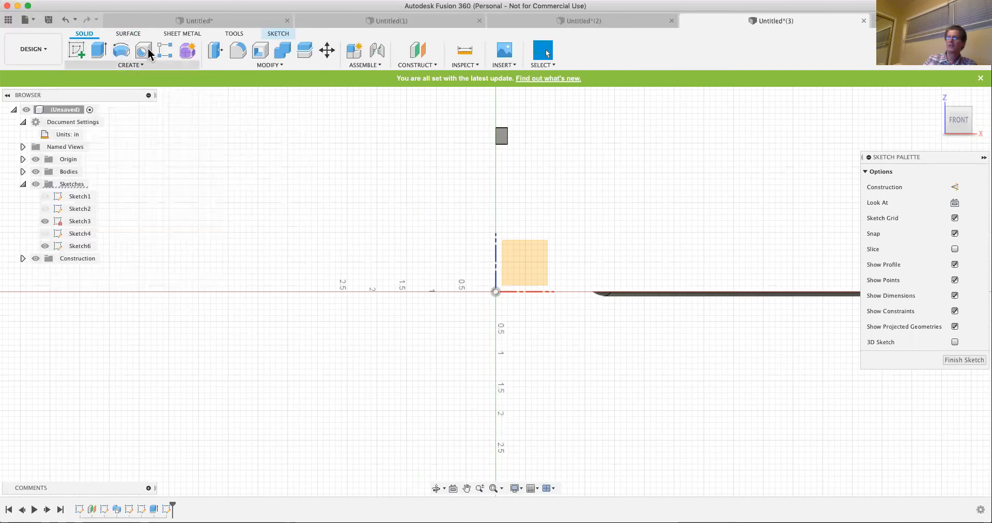
- Sketch a wavy fit point spline through four points, about 4 in wide, on the negative X side of the origin and finish the sketch
{"action": "left_click", "coordinate": [130, 65]}
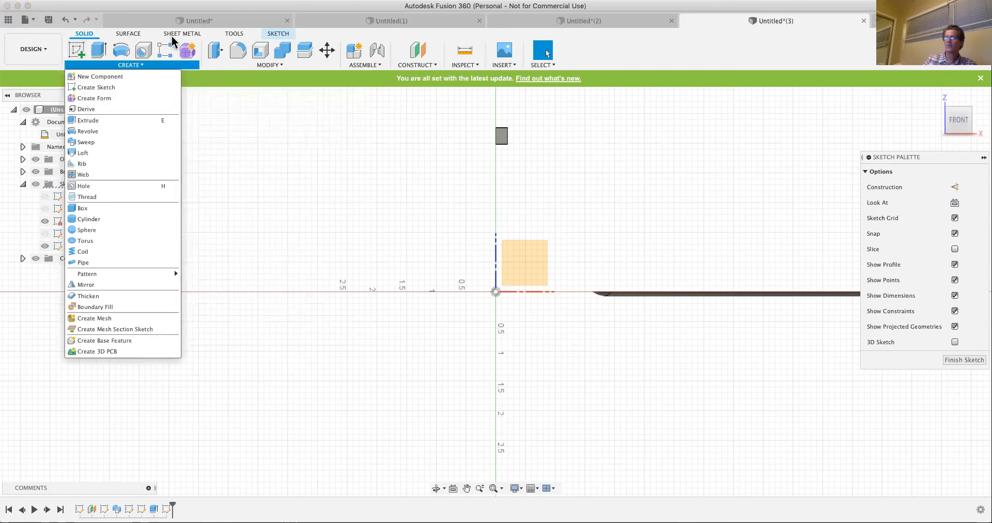
{"action": "left_click", "coordinate": [279, 34]}
{"action": "left_click", "coordinate": [279, 34]}
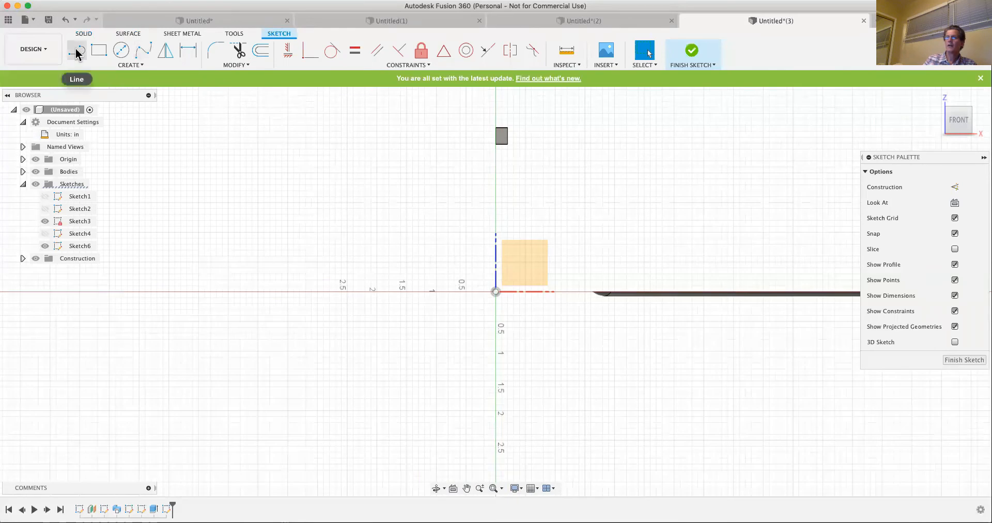
{"action": "left_click", "coordinate": [143, 50]}
{"action": "left_click", "coordinate": [222, 220]}
{"action": "left_click", "coordinate": [293, 155]}
{"action": "left_click", "coordinate": [373, 220]}
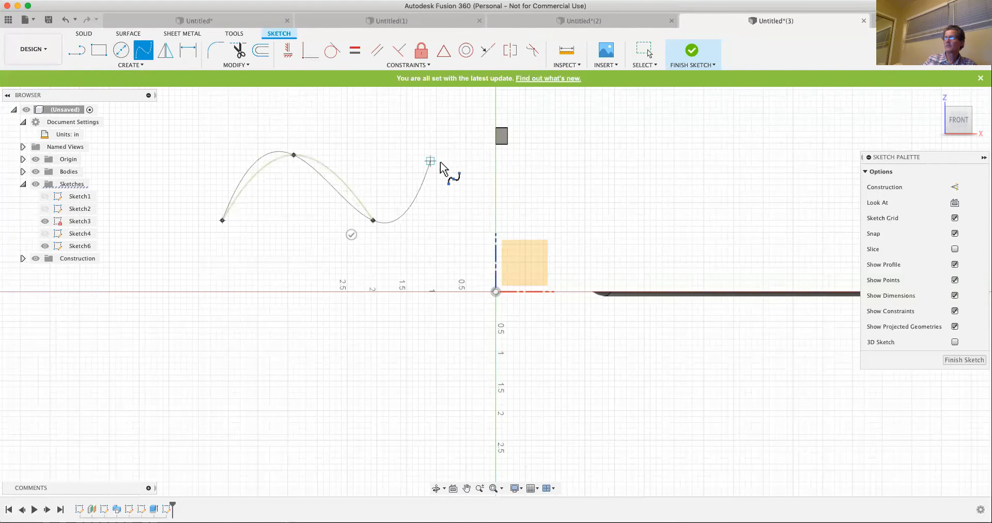
{"action": "left_click", "coordinate": [460, 172]}
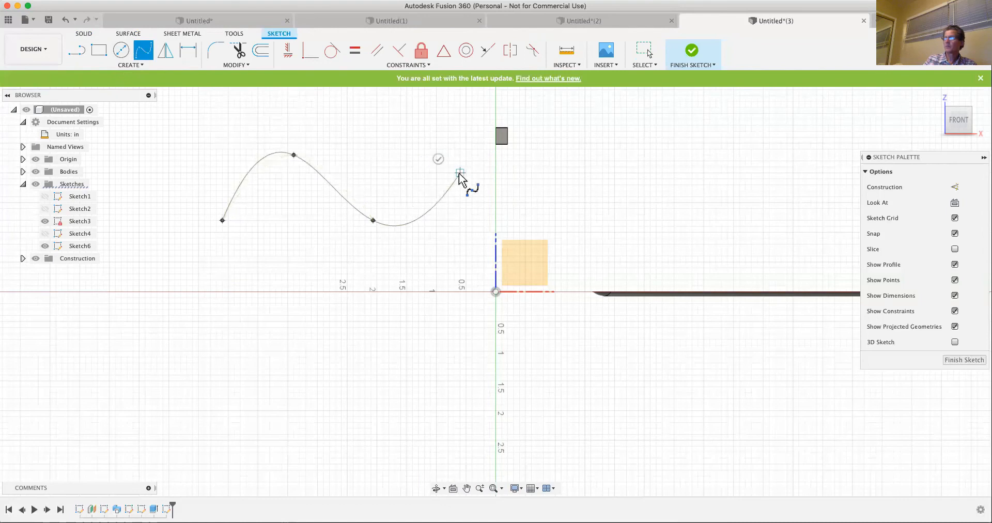
{"action": "left_click", "coordinate": [976, 362]}
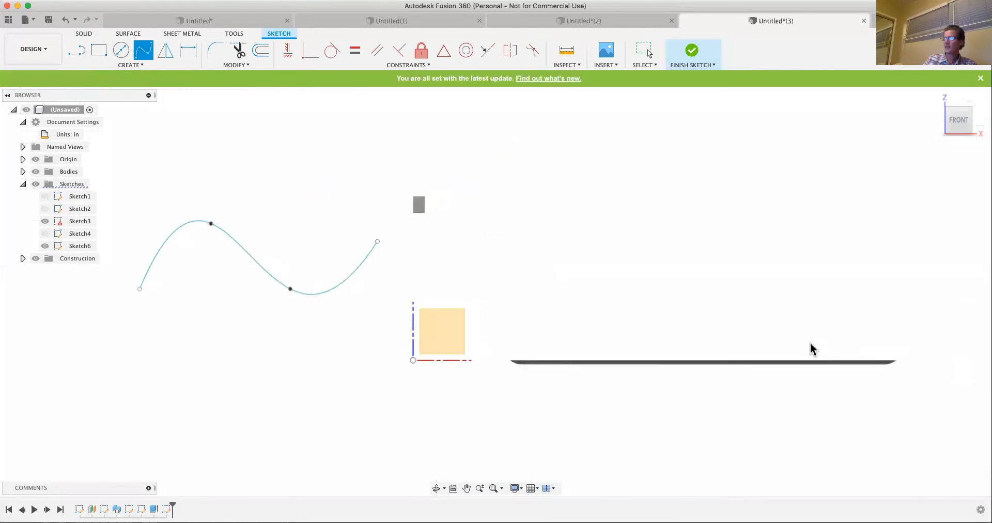
- Extrude the spline as a surface 2.50 in to one side, as a new body
{"action": "left_click", "coordinate": [935, 98]}
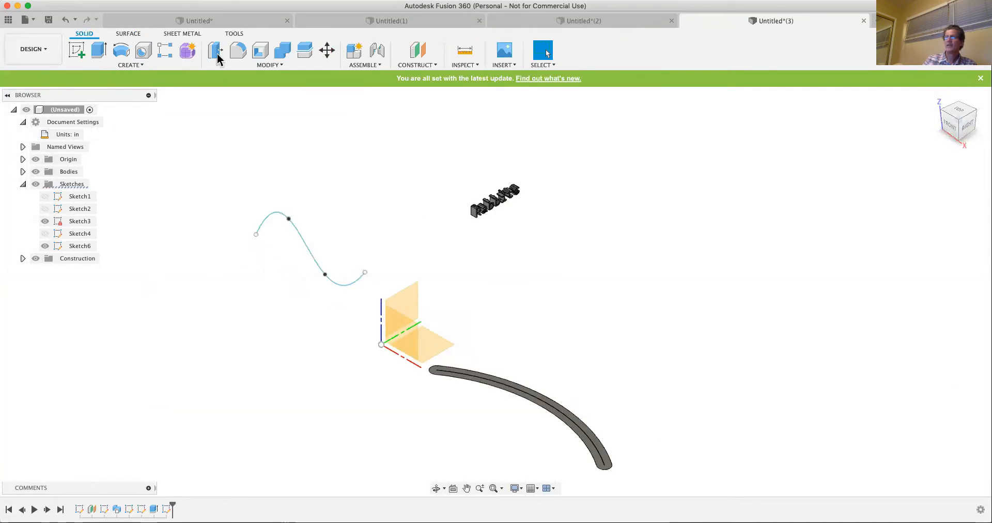
{"action": "left_click", "coordinate": [130, 33]}
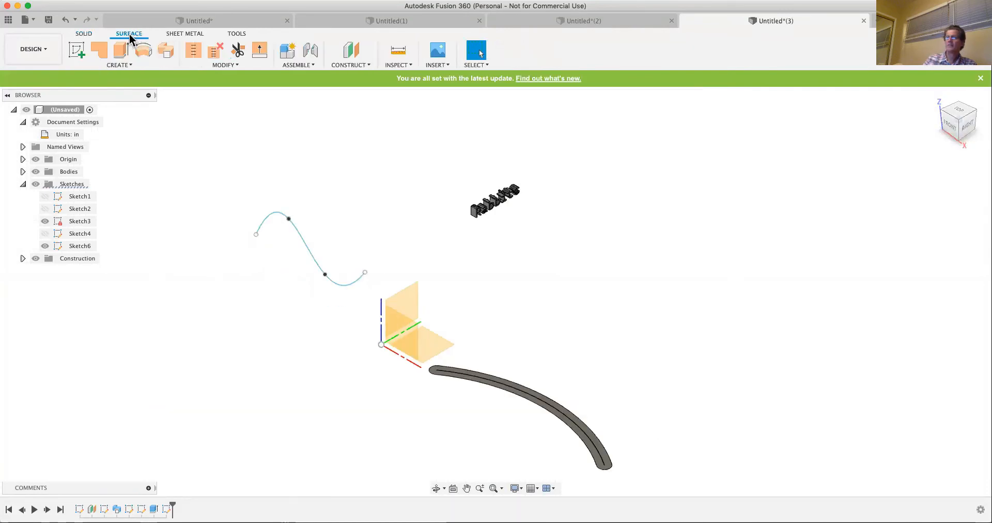
{"action": "left_click", "coordinate": [297, 231]}
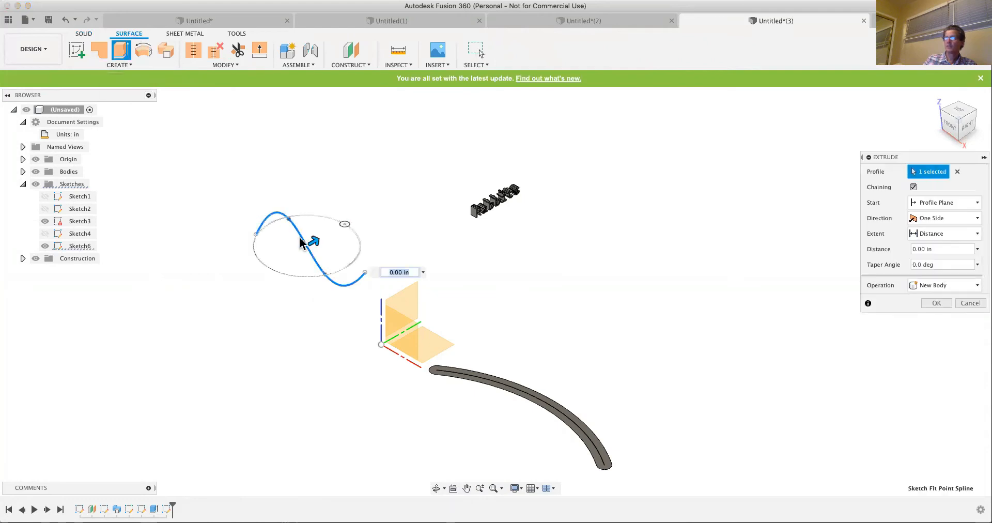
{"action": "left_click_drag", "start_coordinate": [314, 242], "coordinate": [385, 203]}
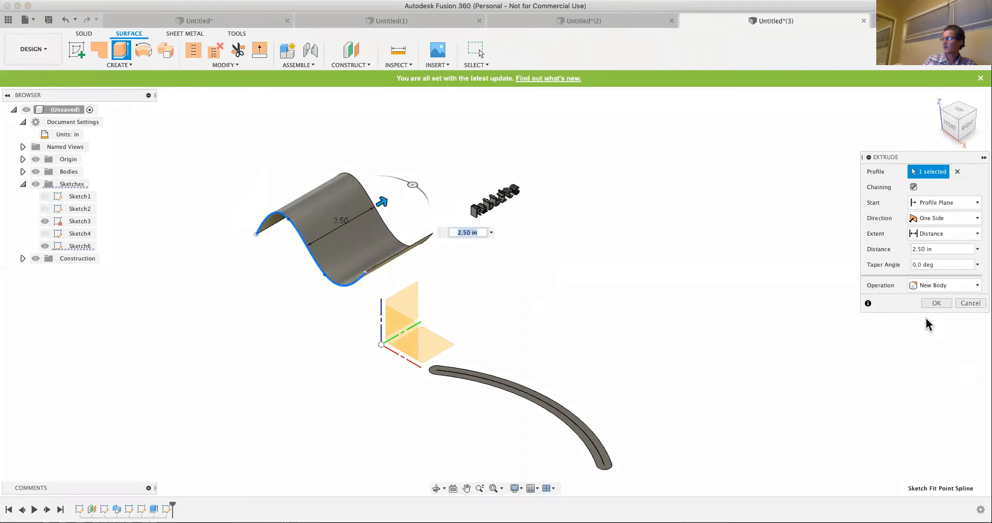
{"action": "left_click", "coordinate": [935, 302]}
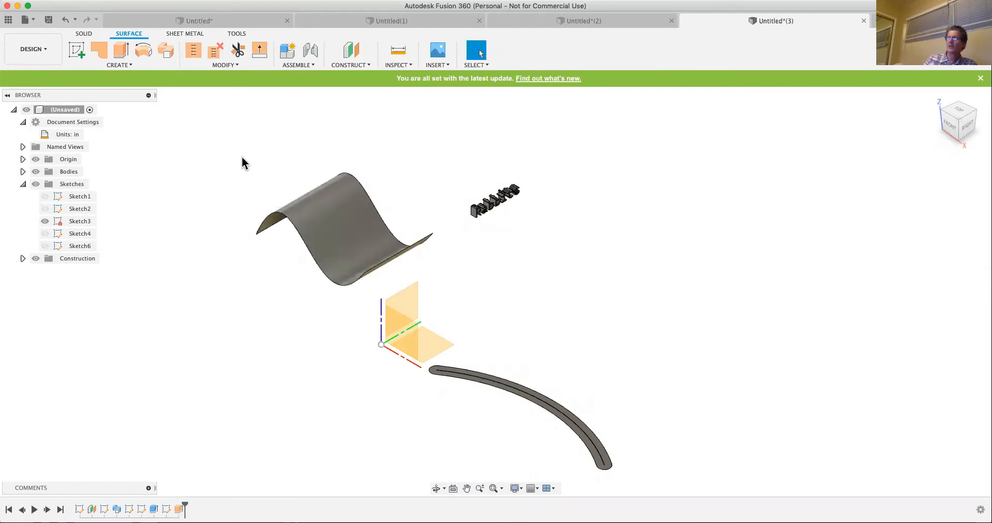
- Thicken the wavy surface by 0.50 in to one side as a new body
{"action": "left_click", "coordinate": [348, 221]}
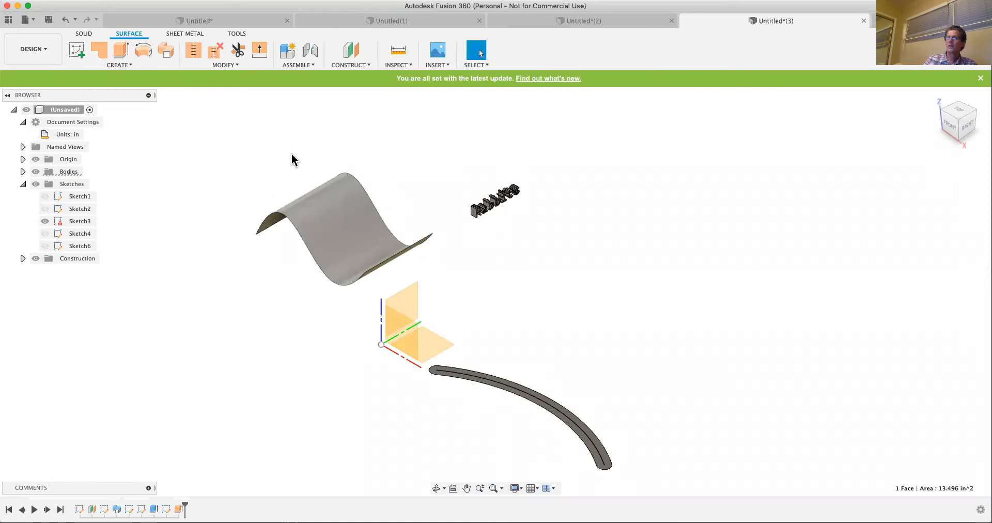
{"action": "left_click", "coordinate": [123, 65]}
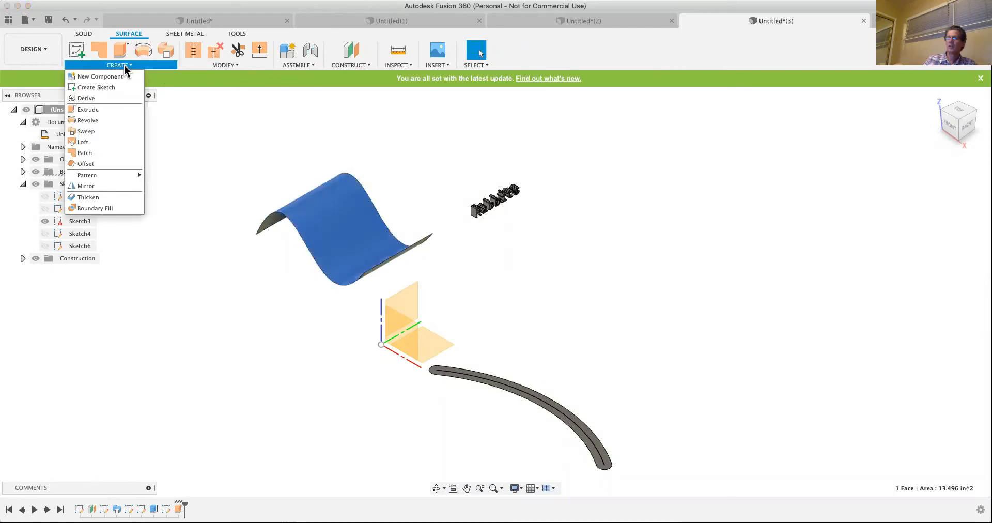
{"action": "left_click", "coordinate": [88, 199]}
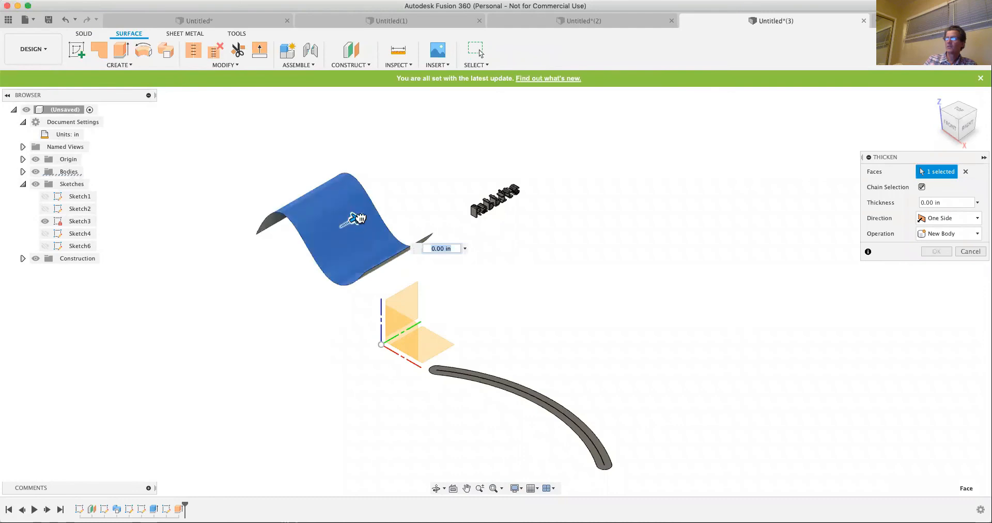
{"action": "left_click_drag", "start_coordinate": [354, 221], "coordinate": [364, 215]}
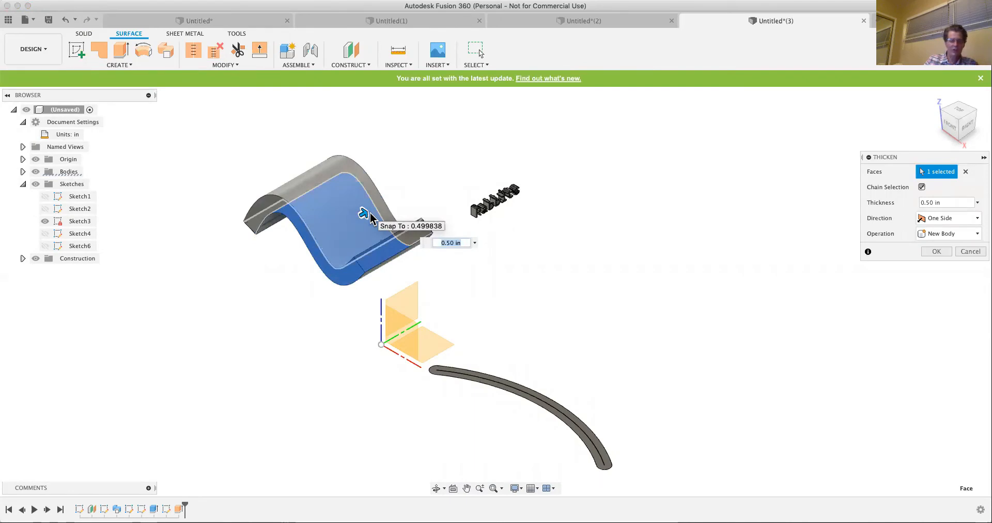
{"action": "left_click_drag", "start_coordinate": [369, 213], "coordinate": [367, 212]}
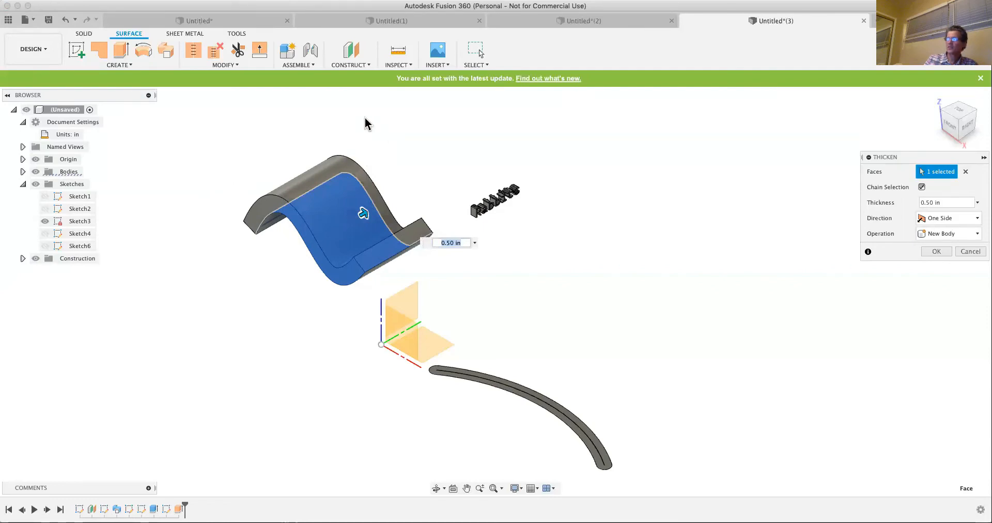
{"action": "key", "text": "Return"}
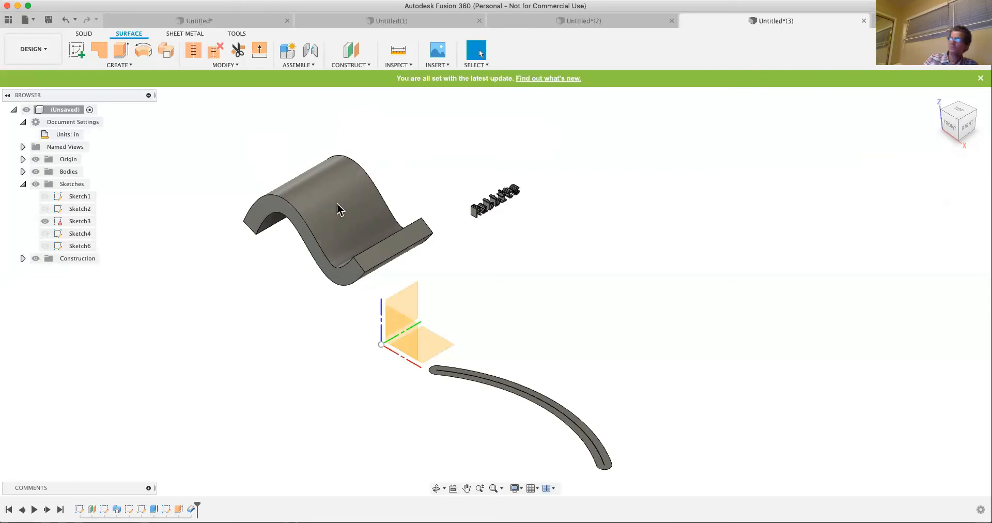
- Review the surface creation commands and compare the Solid, Surface and Sheet Metal toolsets
{"action": "left_click", "coordinate": [123, 64]}
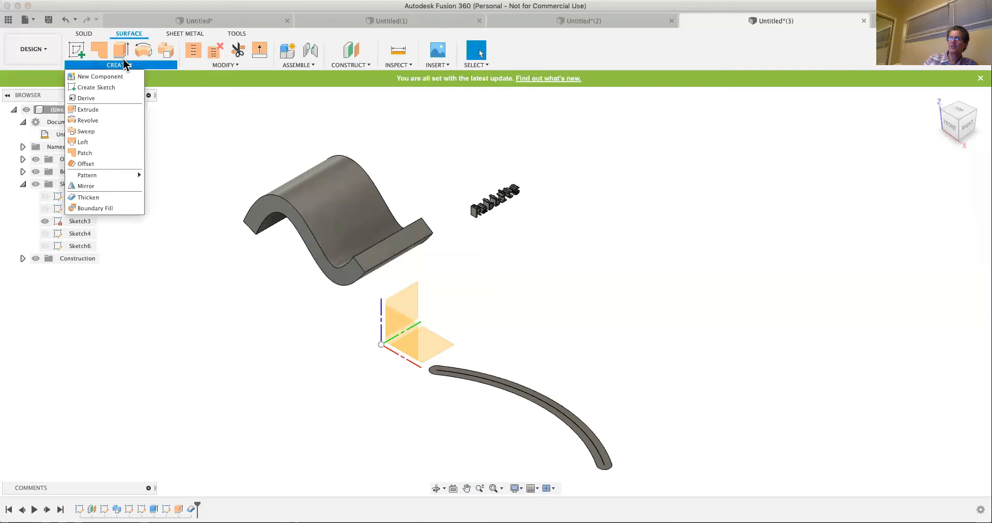
{"action": "left_click", "coordinate": [130, 35]}
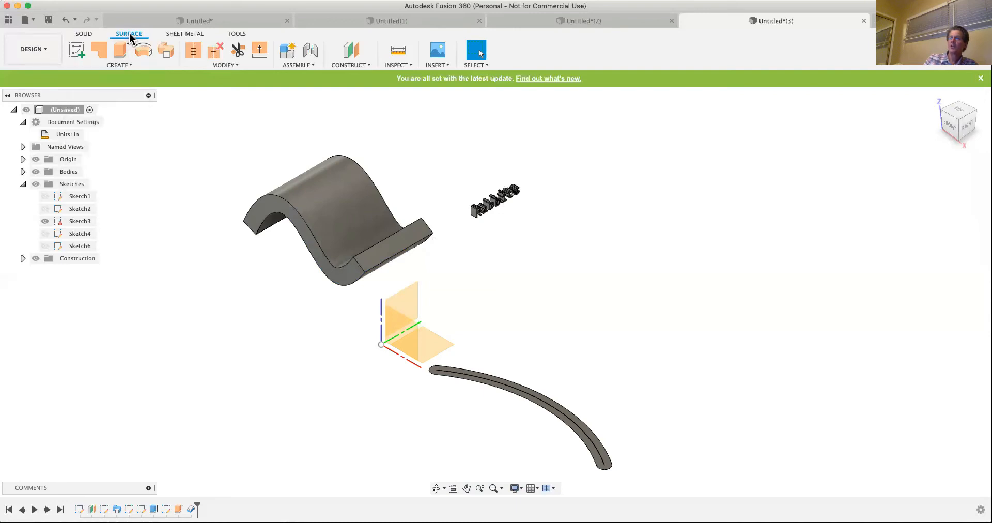
{"action": "left_click", "coordinate": [121, 65]}
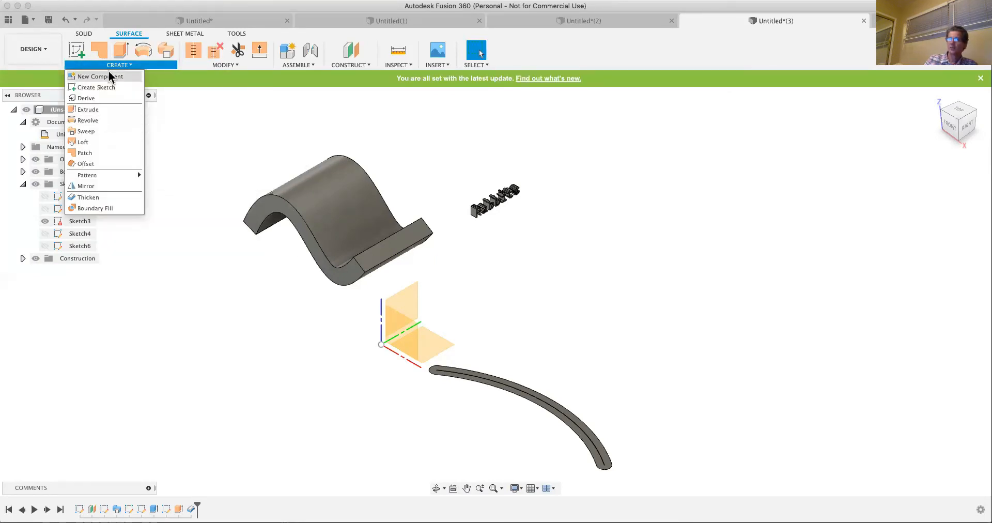
{"action": "left_click", "coordinate": [82, 34]}
{"action": "left_click", "coordinate": [124, 33]}
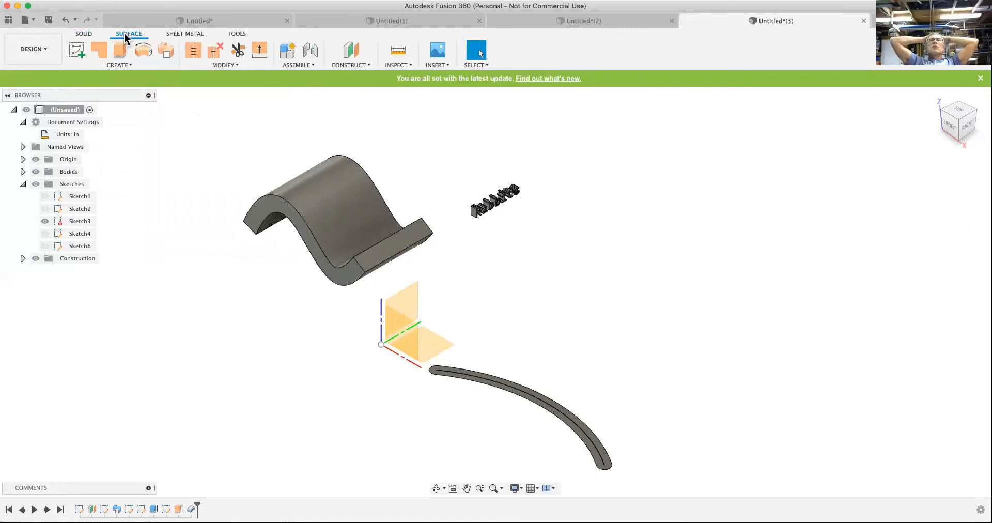
{"action": "left_click", "coordinate": [84, 33]}
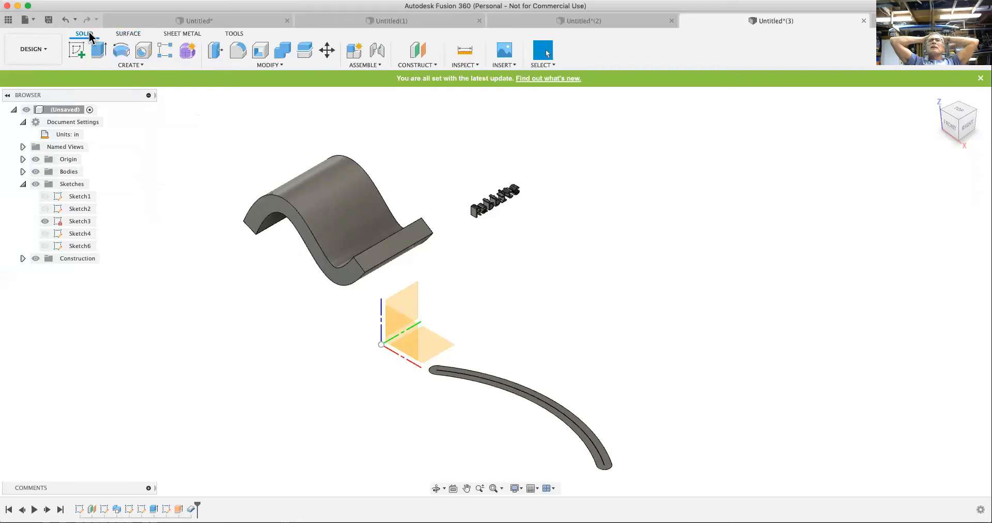
{"action": "left_click", "coordinate": [128, 34]}
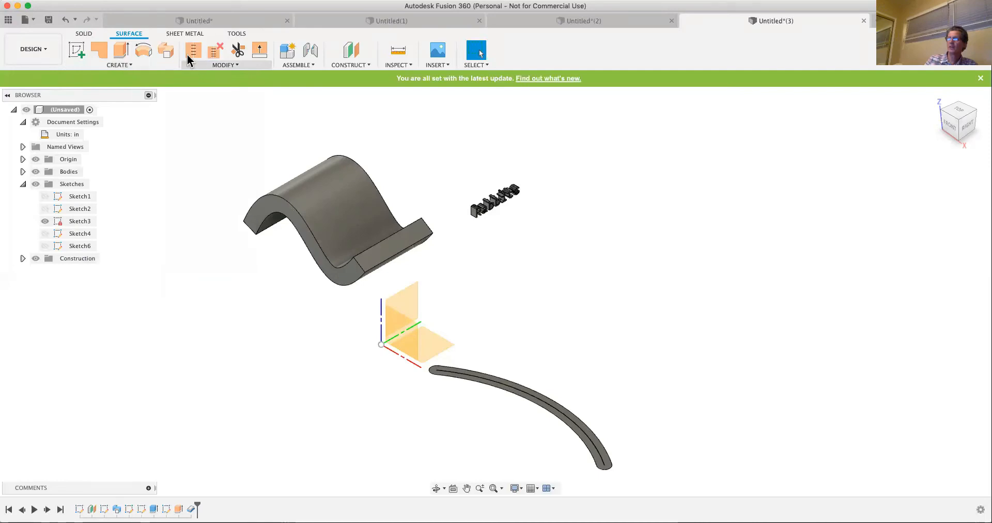
{"action": "left_click", "coordinate": [184, 34]}
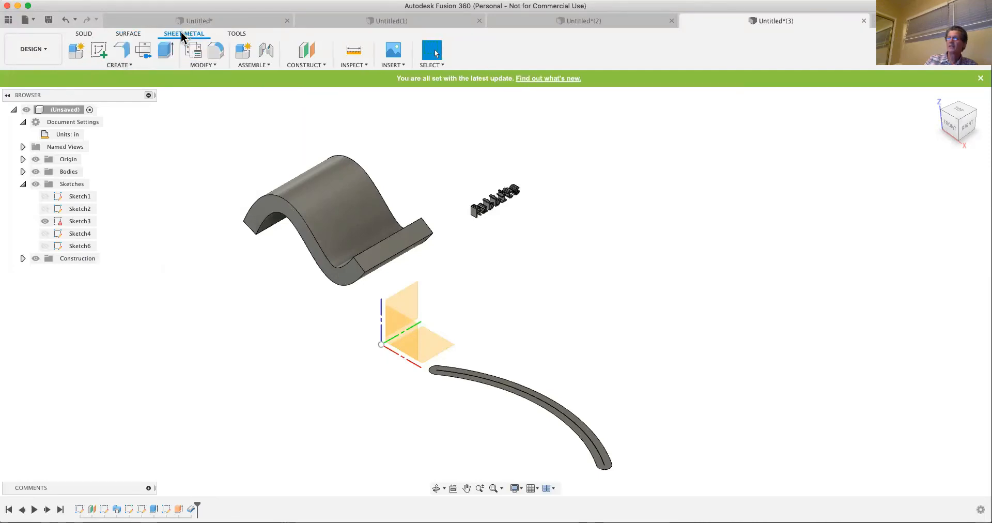
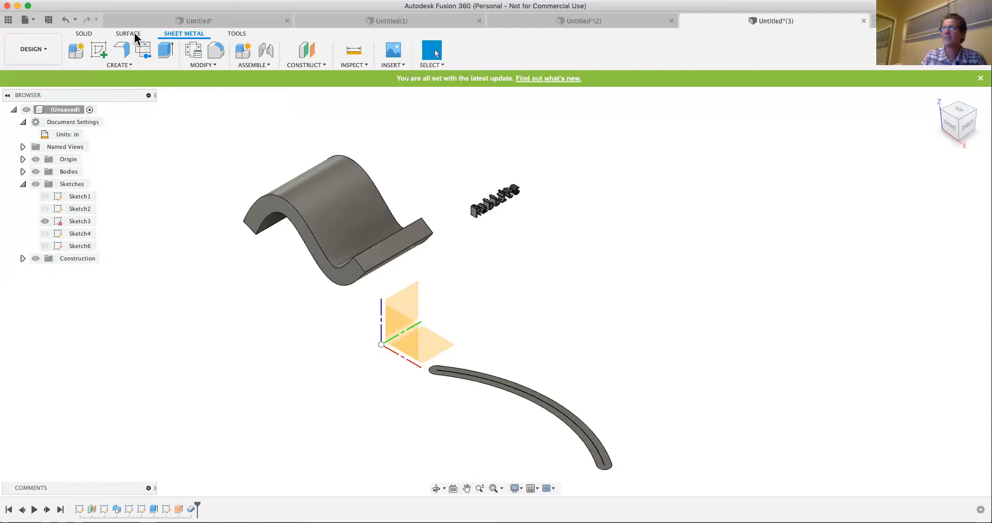
{"action": "left_click", "coordinate": [85, 34]}
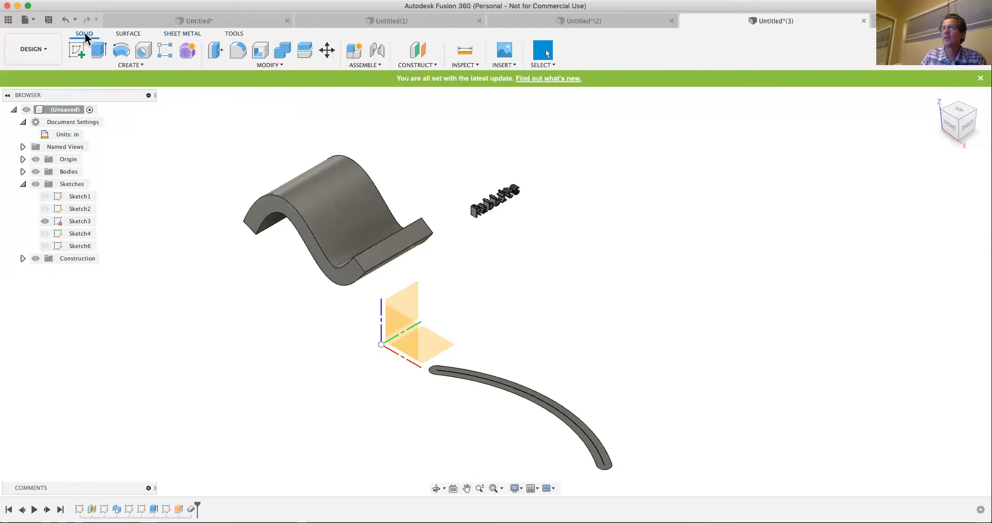
{"action": "left_click", "coordinate": [128, 65]}
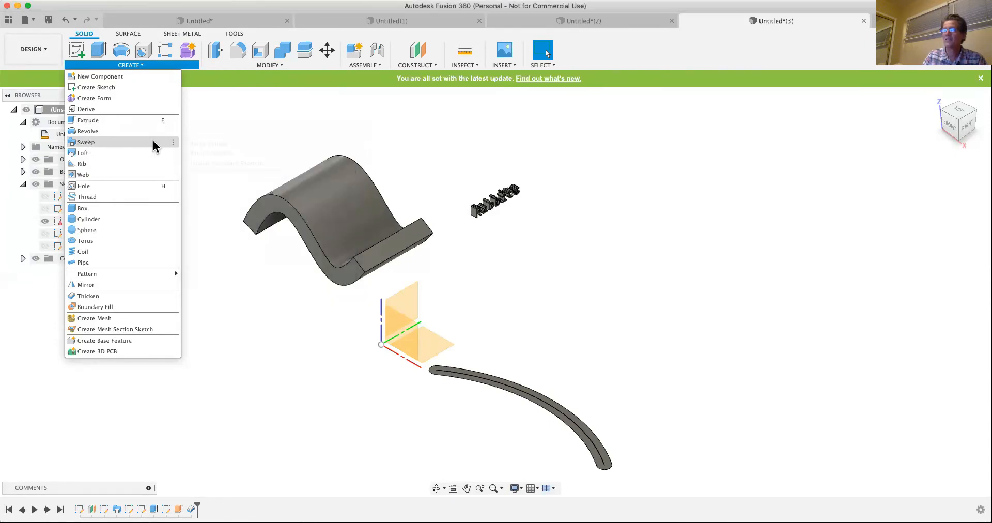
{"action": "left_click", "coordinate": [153, 142]}
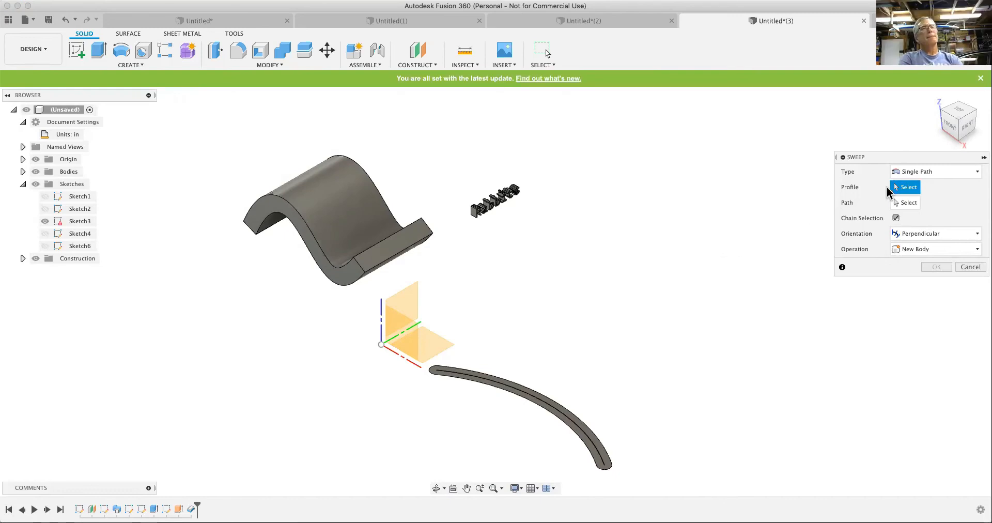
{"action": "left_click", "coordinate": [935, 172]}
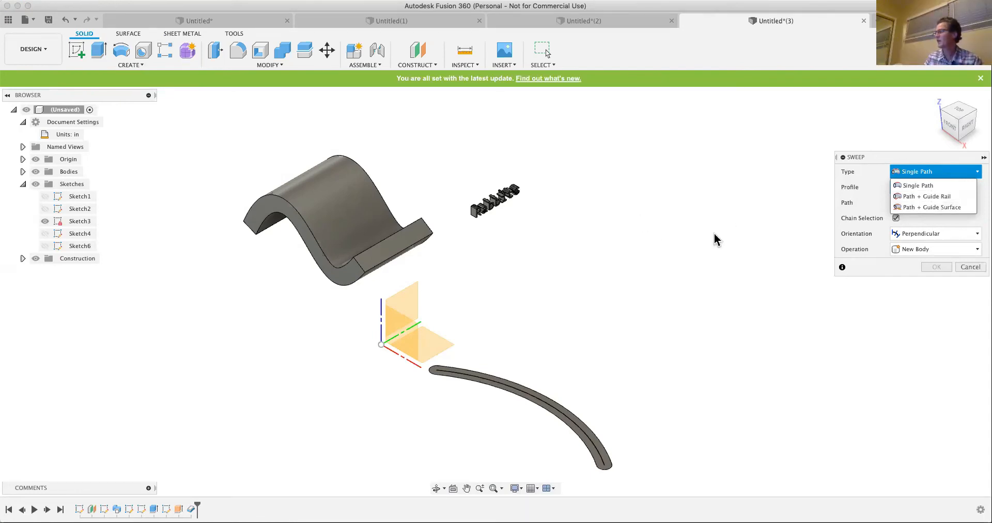
{"action": "left_click", "coordinate": [969, 268]}
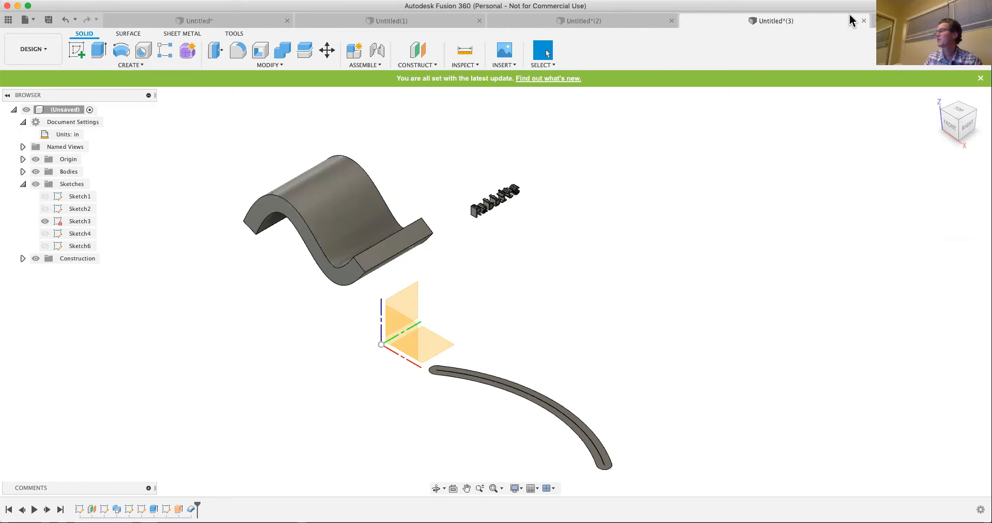
- Create a new design and start a sketch on the horizontal XY plane
{"action": "key", "text": "super+n"}
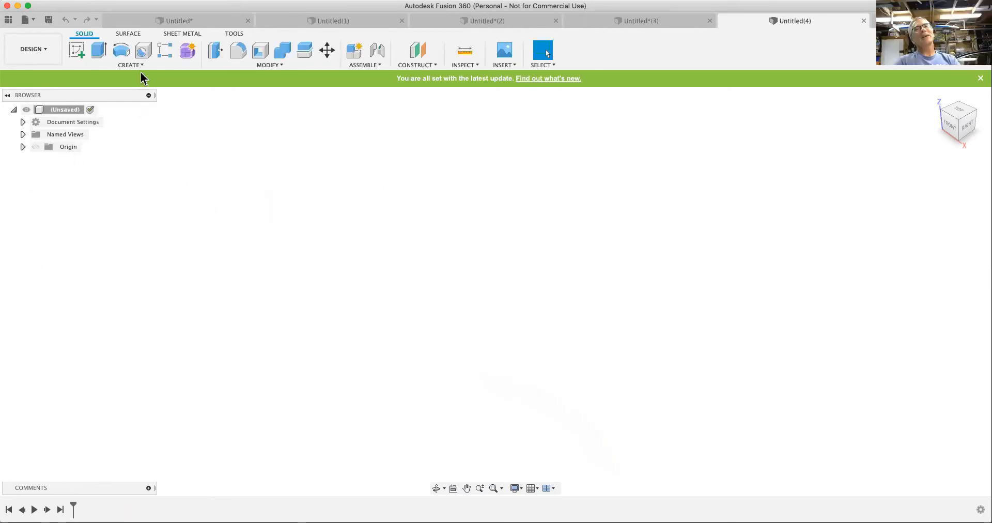
{"action": "left_click", "coordinate": [76, 51]}
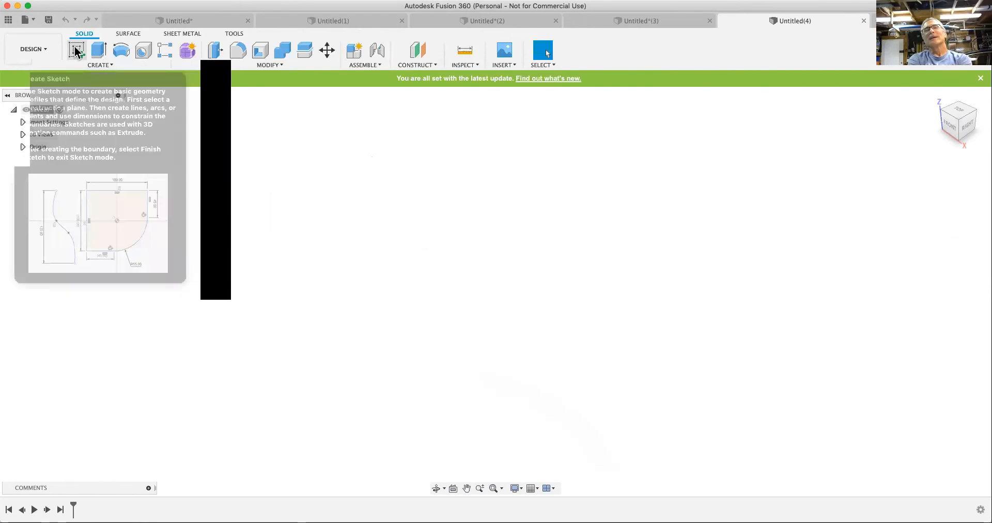
{"action": "left_click", "coordinate": [554, 290]}
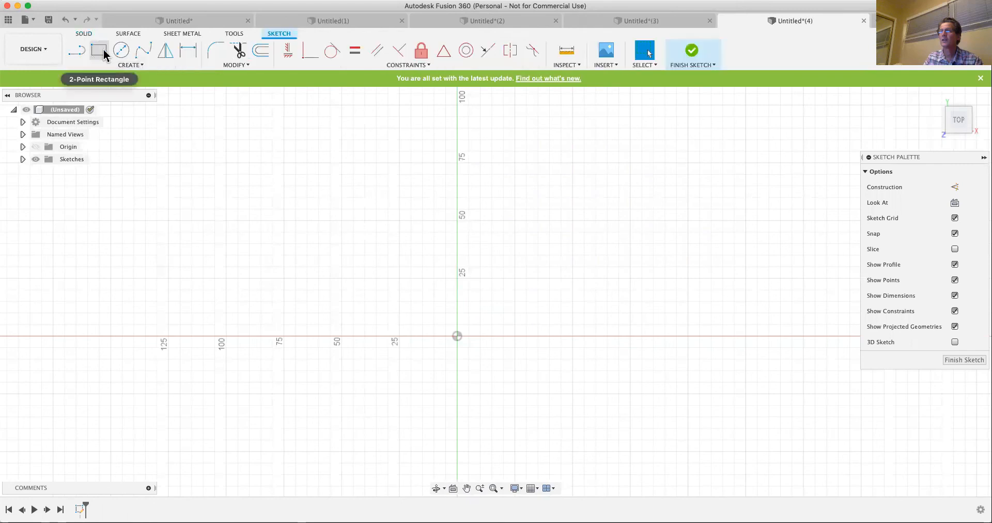
- Sketch a vertical line up from the X axis 25 mm from the origin, continued by a tangent arc and a straight segment about 28 mm long
{"action": "left_click", "coordinate": [79, 51]}
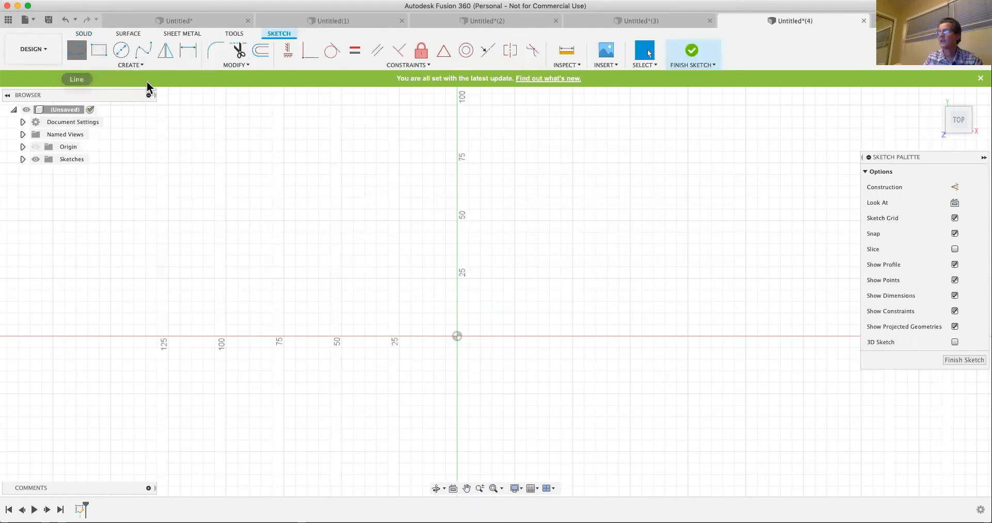
{"action": "left_click", "coordinate": [516, 325]}
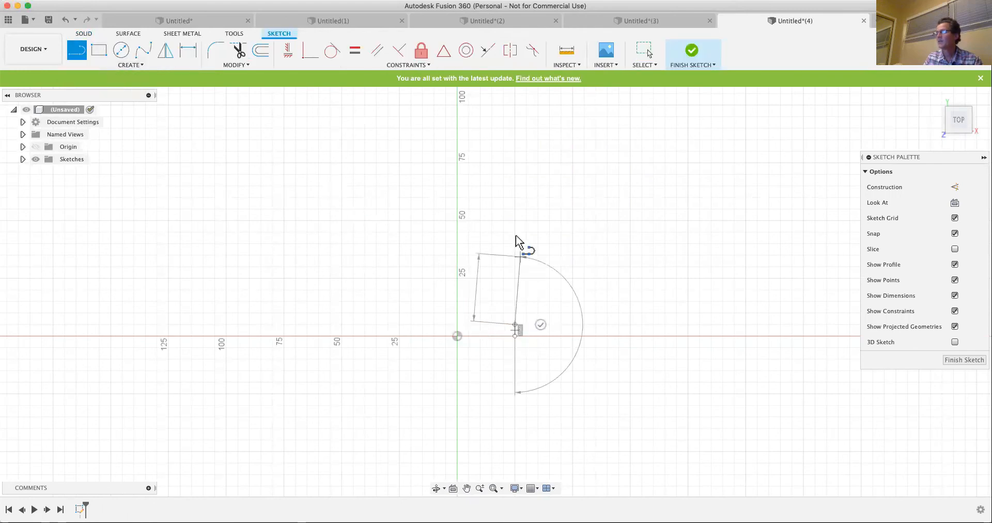
{"action": "left_click", "coordinate": [516, 232]}
{"action": "left_click_drag", "start_coordinate": [498, 197], "coordinate": [438, 146]}
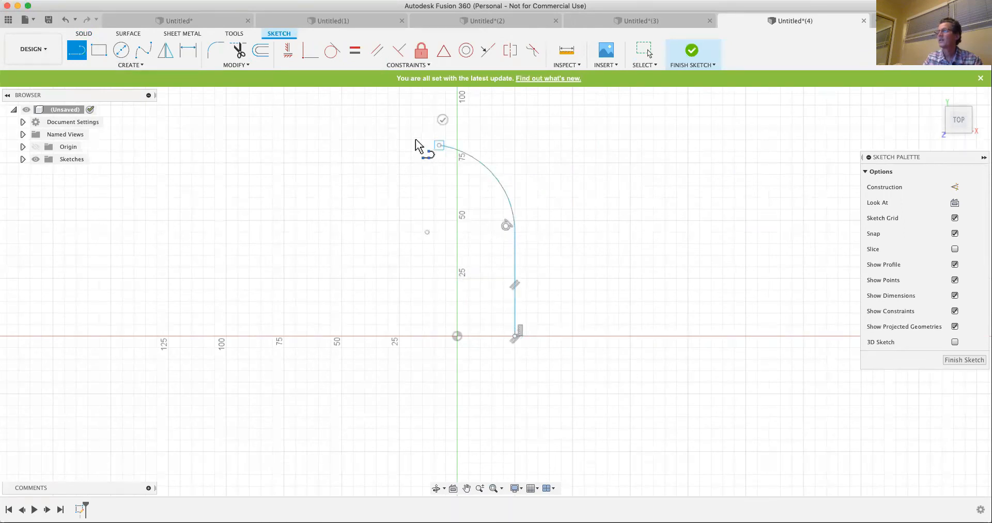
{"action": "left_click", "coordinate": [374, 136]}
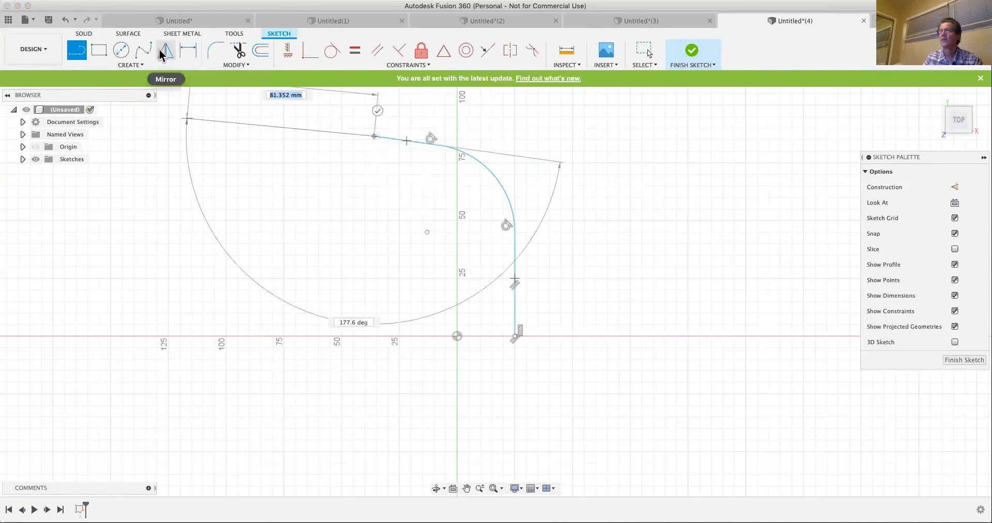
- Draw a five-point fit point spline outside the line-and-arc curve, starting on the X axis about 40 mm from the origin, and finish the sketch
{"action": "left_click", "coordinate": [143, 50]}
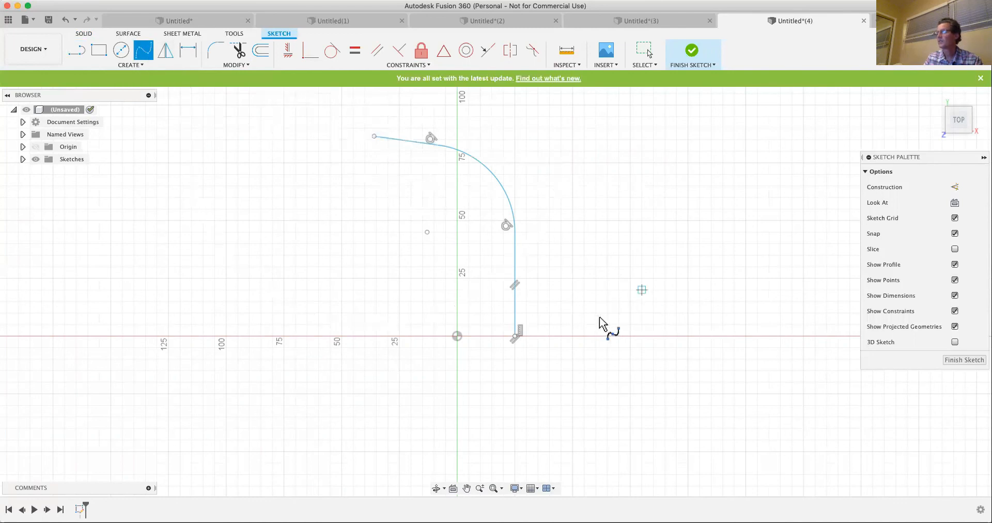
{"action": "left_click", "coordinate": [549, 336]}
{"action": "left_click", "coordinate": [566, 284]}
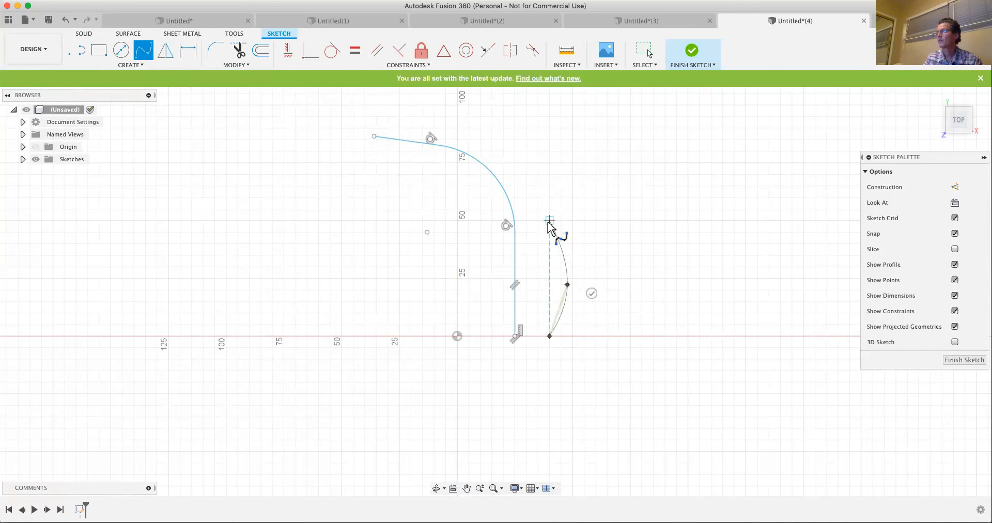
{"action": "left_click", "coordinate": [550, 217]}
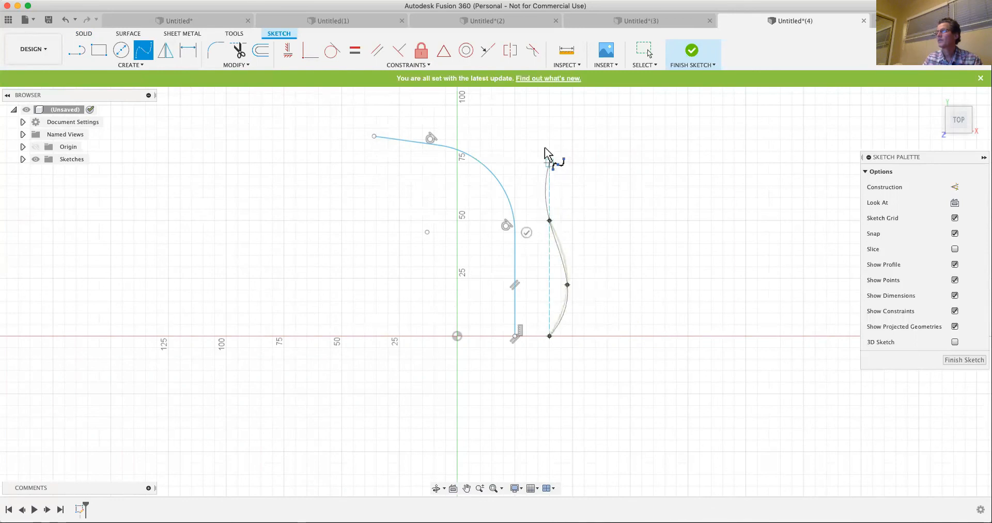
{"action": "left_click", "coordinate": [535, 136]}
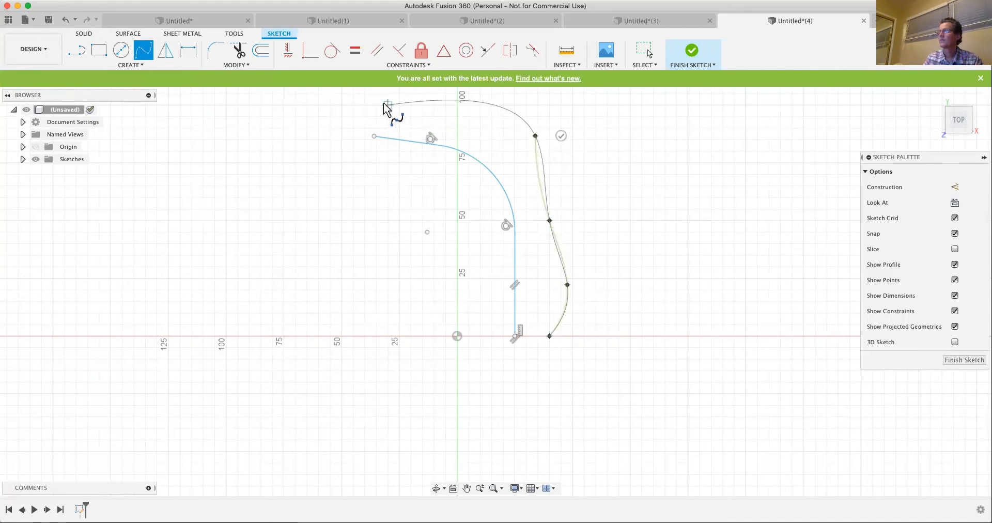
{"action": "left_click", "coordinate": [383, 103]}
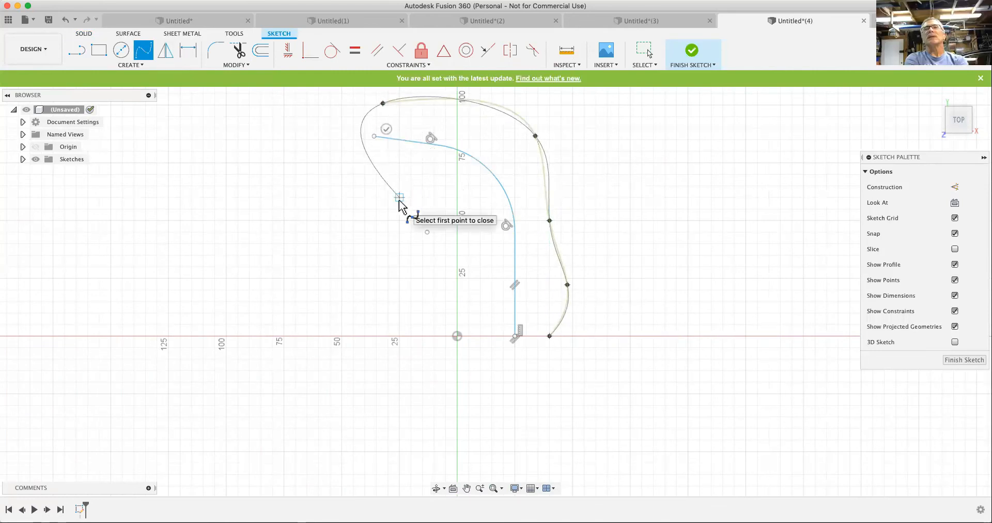
{"action": "double_click", "coordinate": [381, 101]}
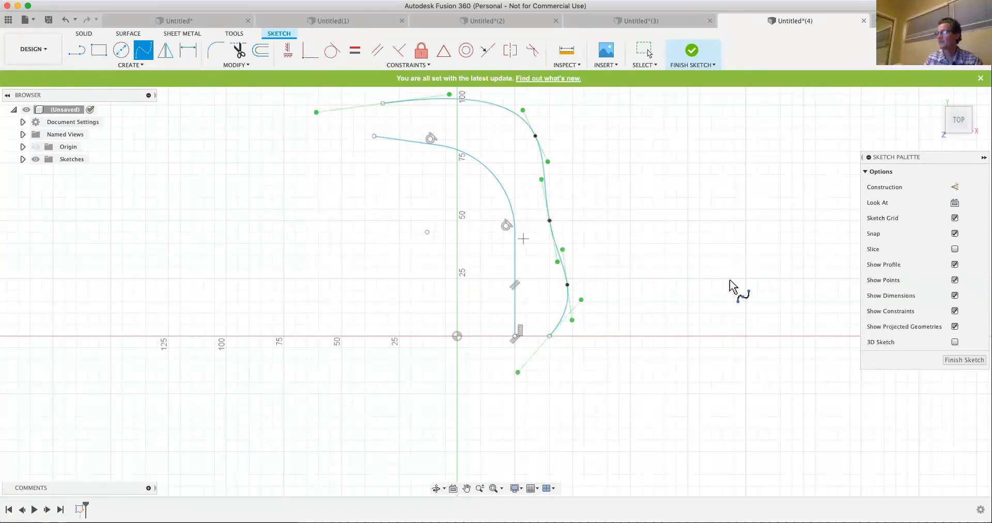
{"action": "left_click", "coordinate": [965, 360]}
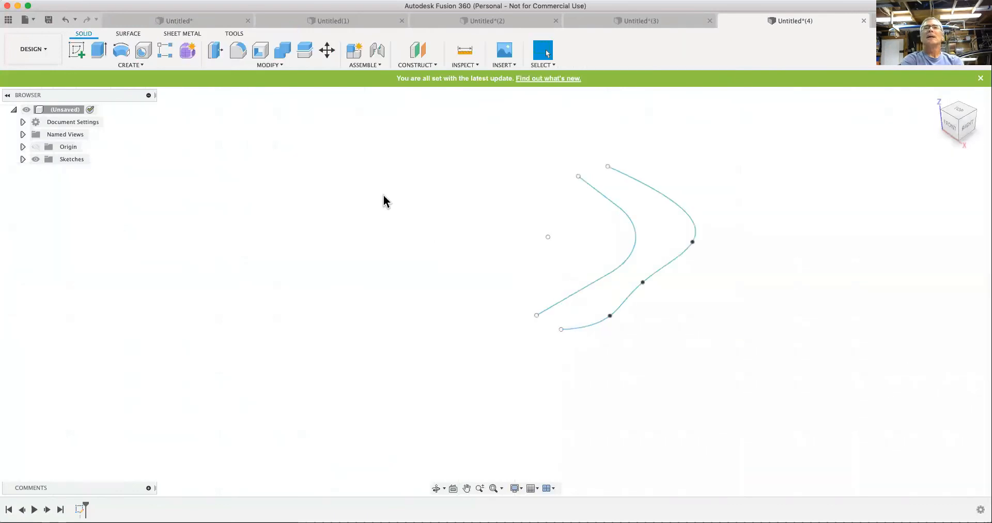
- Sketch an ellipse on the front XZ plane, centred on the inner curve's endpoint, with a 30 mm axis reaching the spline's start and an about 11.3 mm minor axis
{"action": "left_click", "coordinate": [77, 50]}
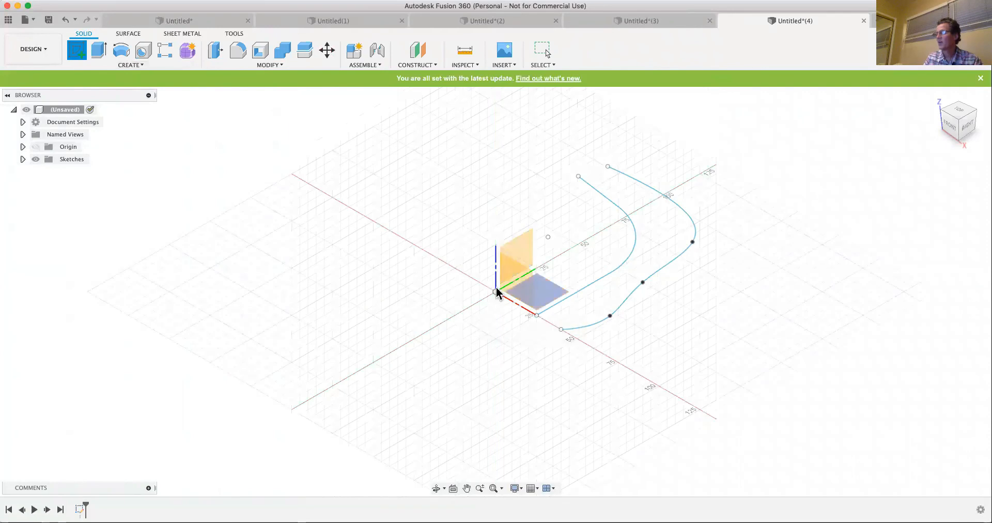
{"action": "left_click", "coordinate": [518, 280]}
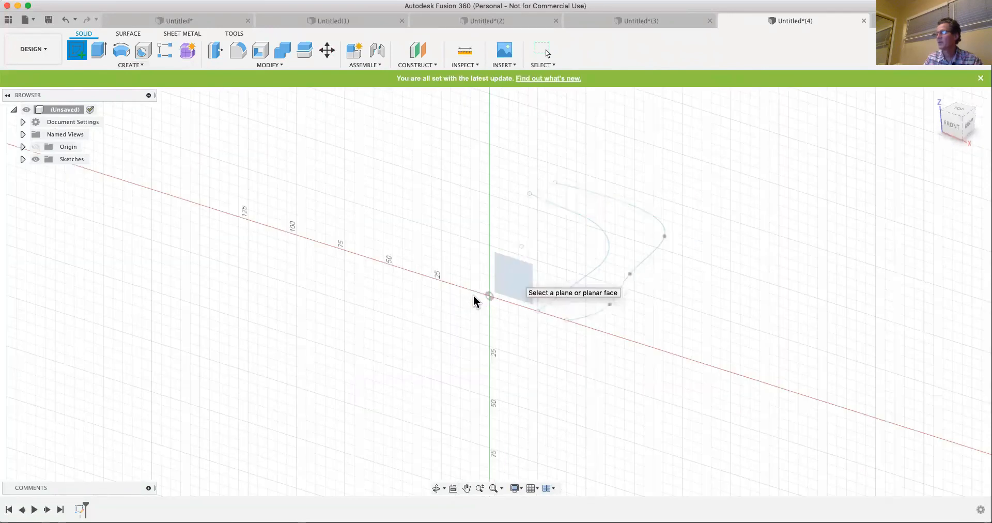
{"action": "left_click", "coordinate": [127, 65]}
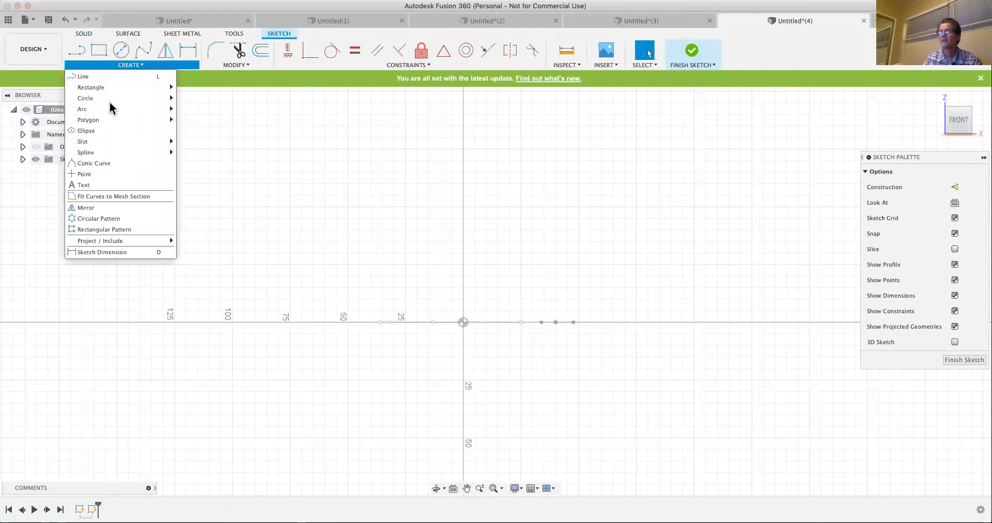
{"action": "left_click", "coordinate": [87, 131]}
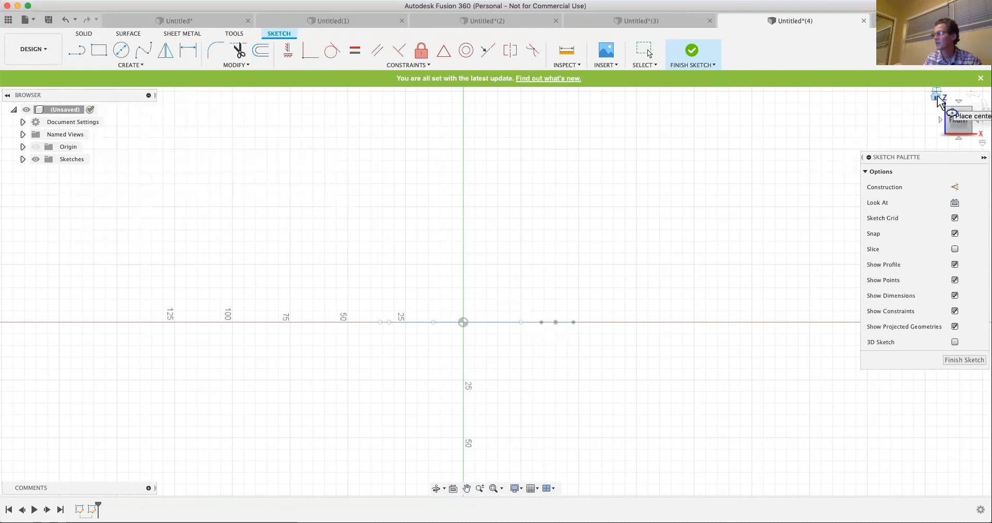
{"action": "left_click", "coordinate": [939, 101]}
{"action": "left_click", "coordinate": [937, 96]}
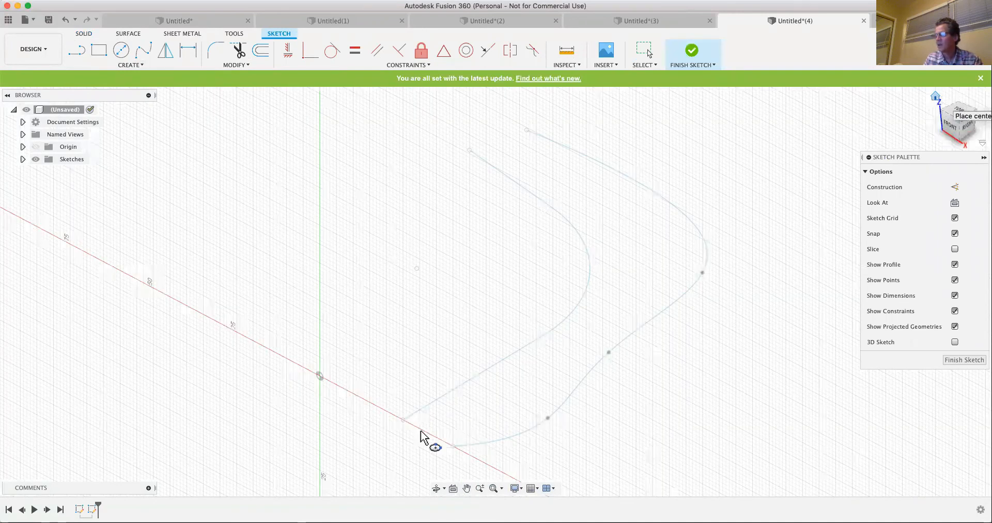
{"action": "left_click", "coordinate": [392, 431]}
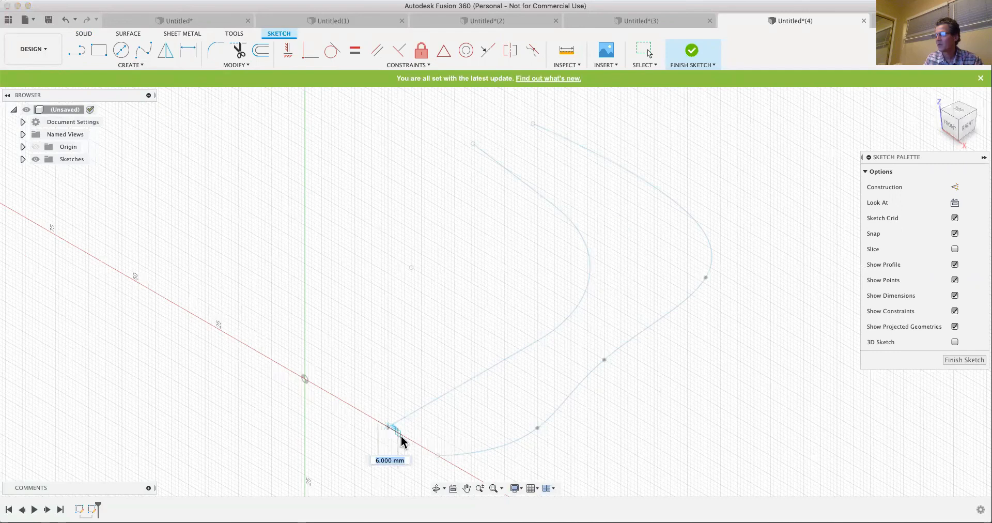
{"action": "left_click", "coordinate": [437, 456]}
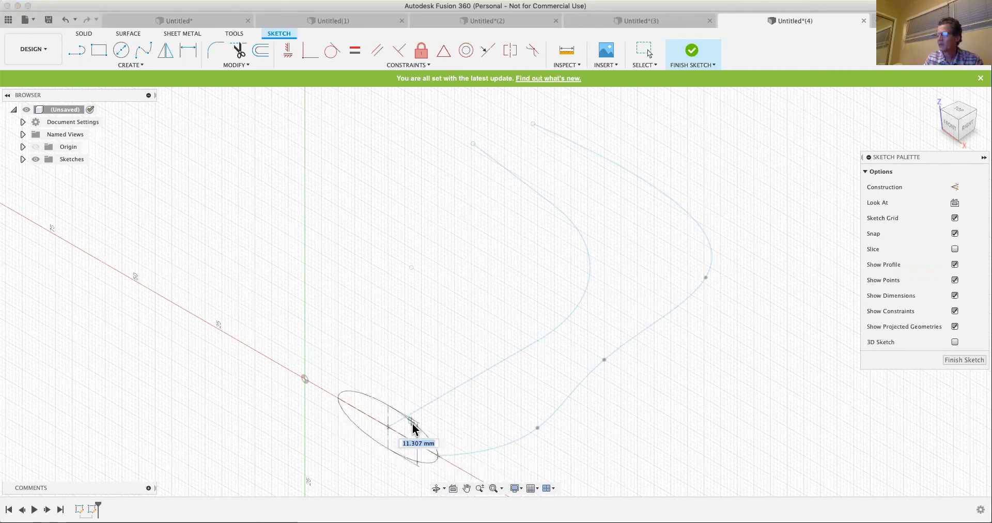
{"action": "left_click", "coordinate": [414, 424]}
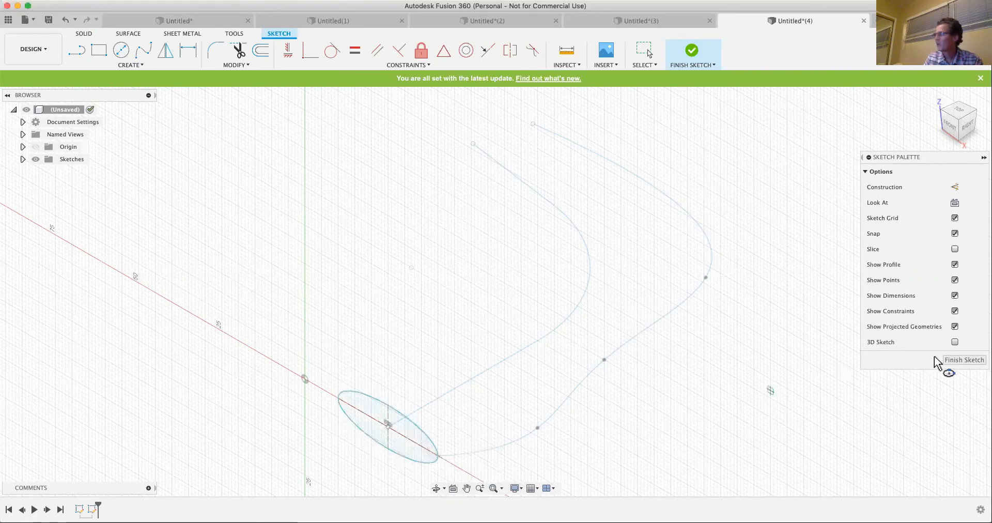
{"action": "left_click", "coordinate": [953, 362]}
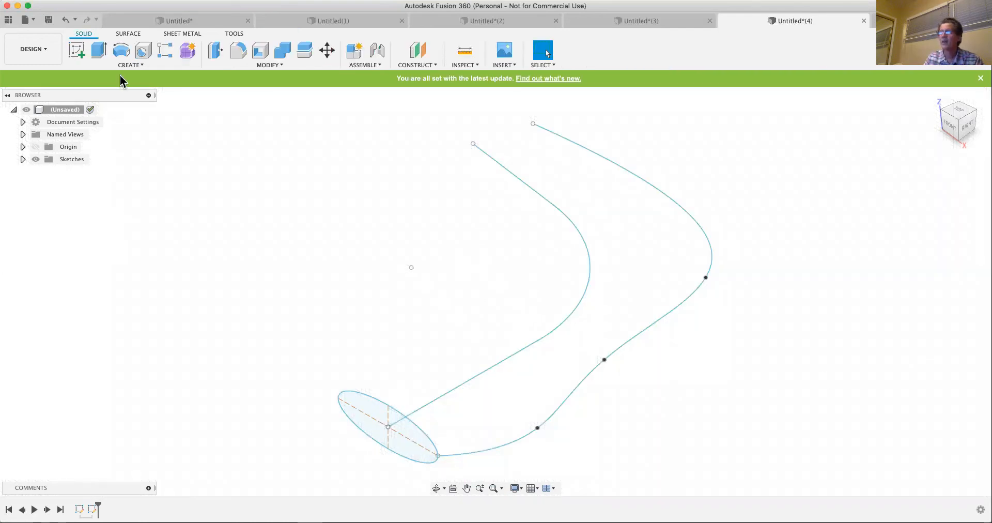
- Sweep the ellipse as a new body using Path + Guide Rail, with the line-and-arc curve as path and the spline as guide rail
{"action": "left_click", "coordinate": [130, 66]}
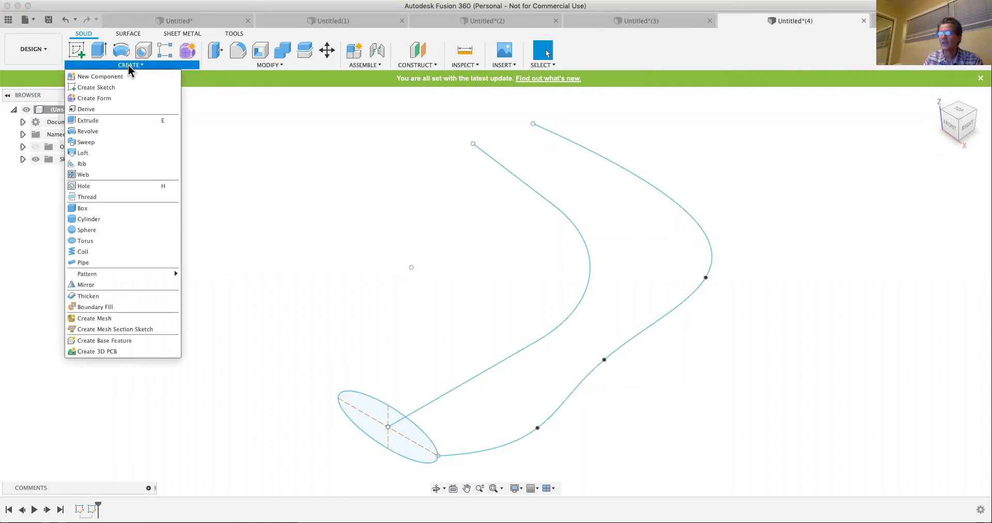
{"action": "left_click", "coordinate": [84, 141]}
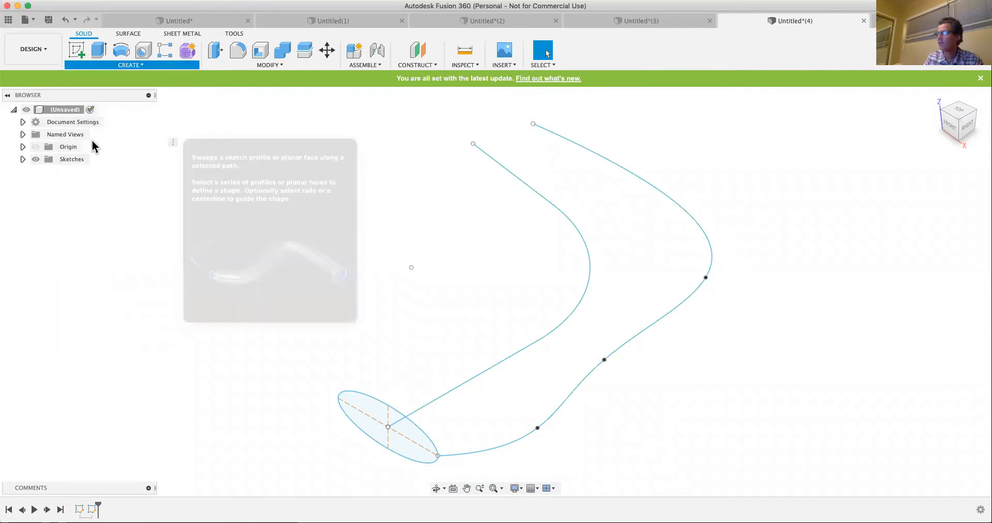
{"action": "left_click", "coordinate": [969, 171]}
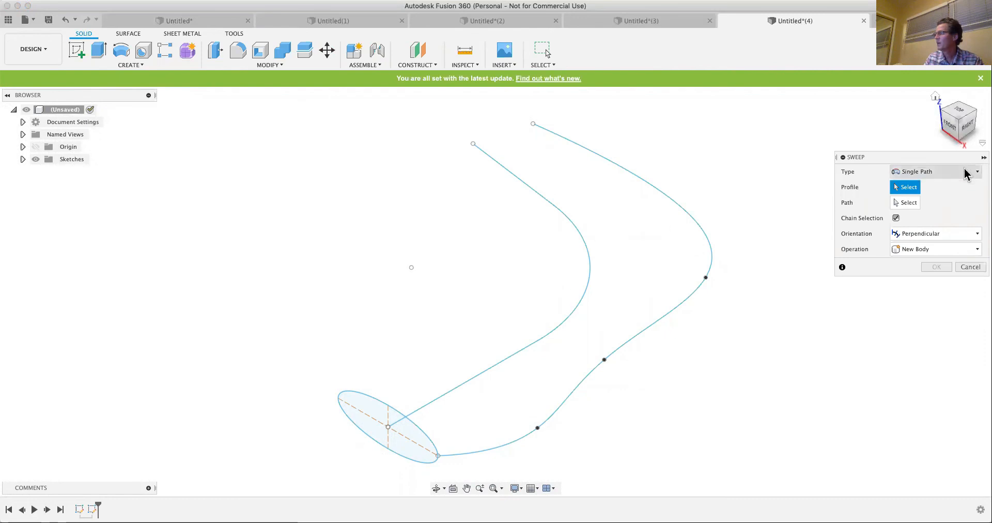
{"action": "left_click", "coordinate": [944, 199]}
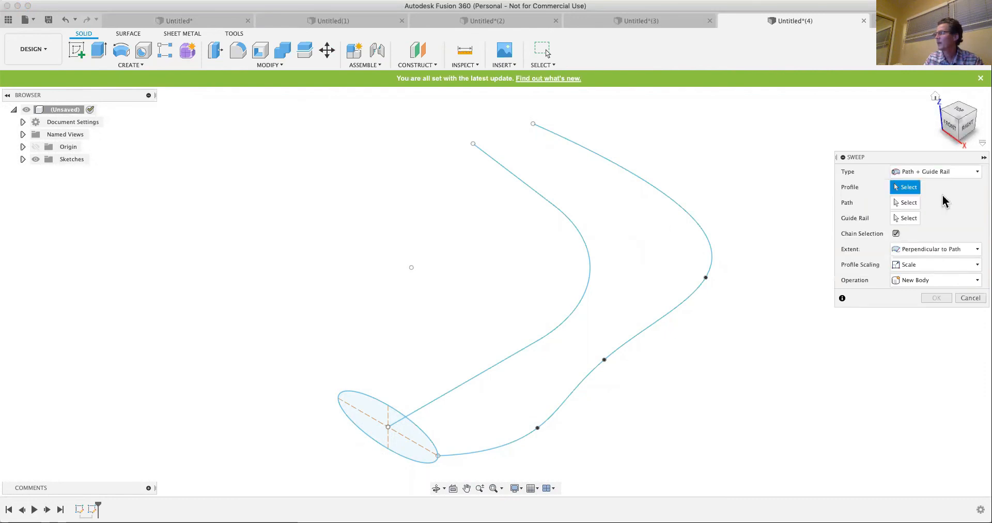
{"action": "left_click", "coordinate": [373, 406]}
{"action": "left_click", "coordinate": [908, 203]}
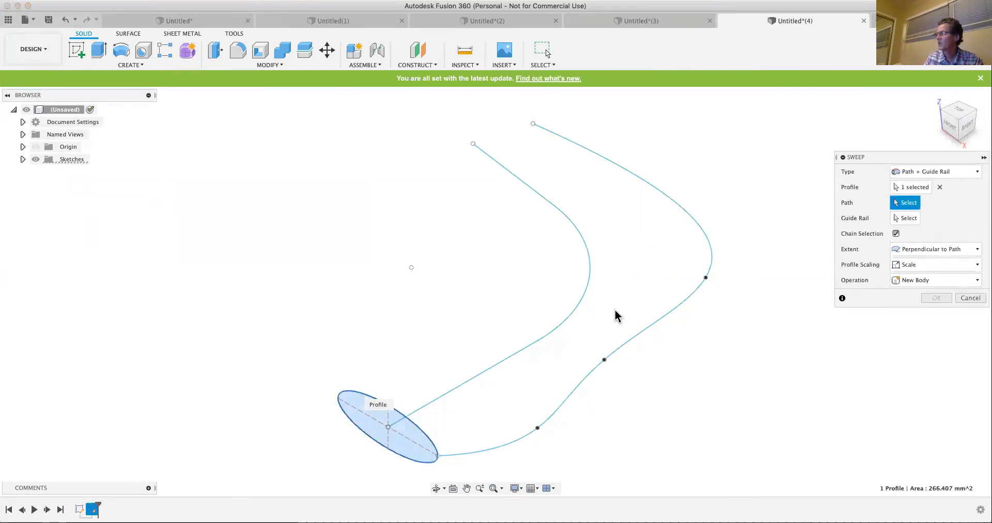
{"action": "left_click", "coordinate": [544, 342]}
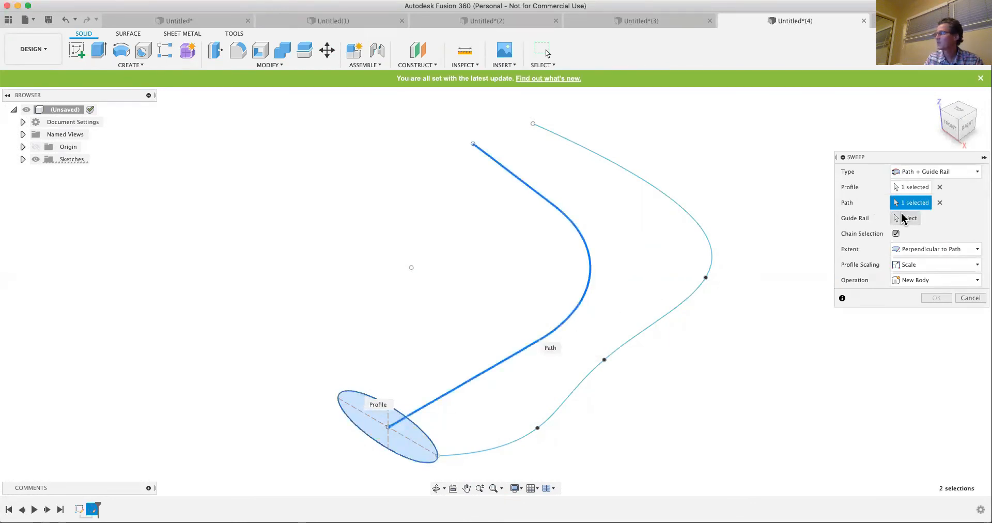
{"action": "left_click", "coordinate": [910, 219]}
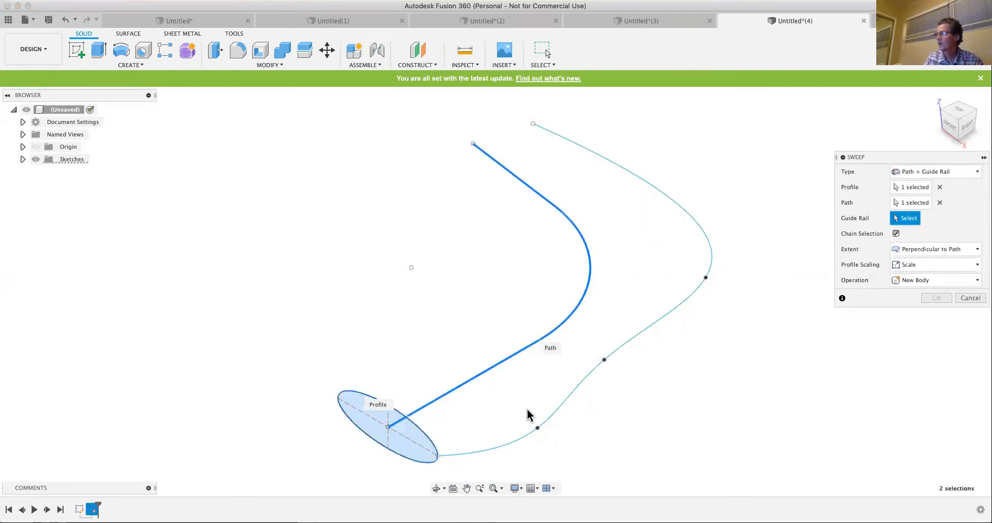
{"action": "left_click", "coordinate": [514, 443]}
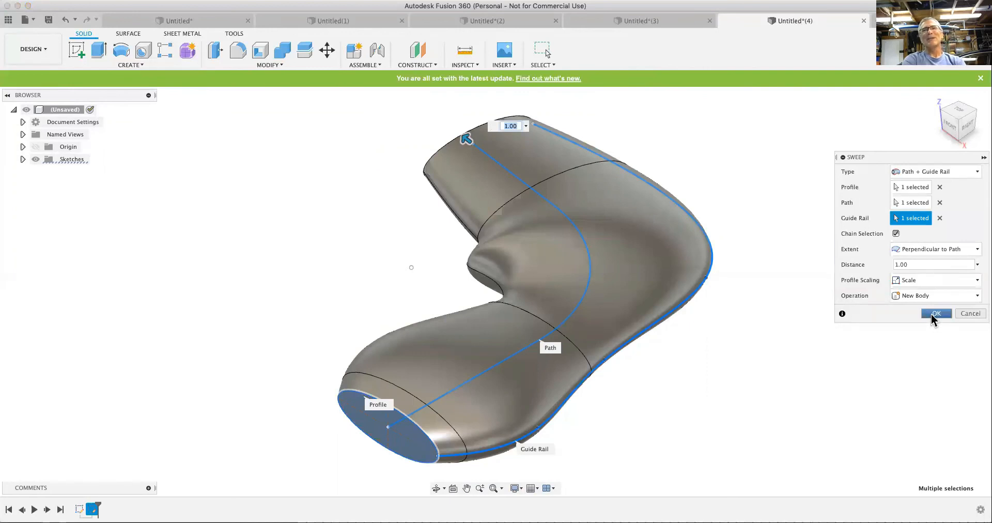
{"action": "left_click", "coordinate": [932, 314]}
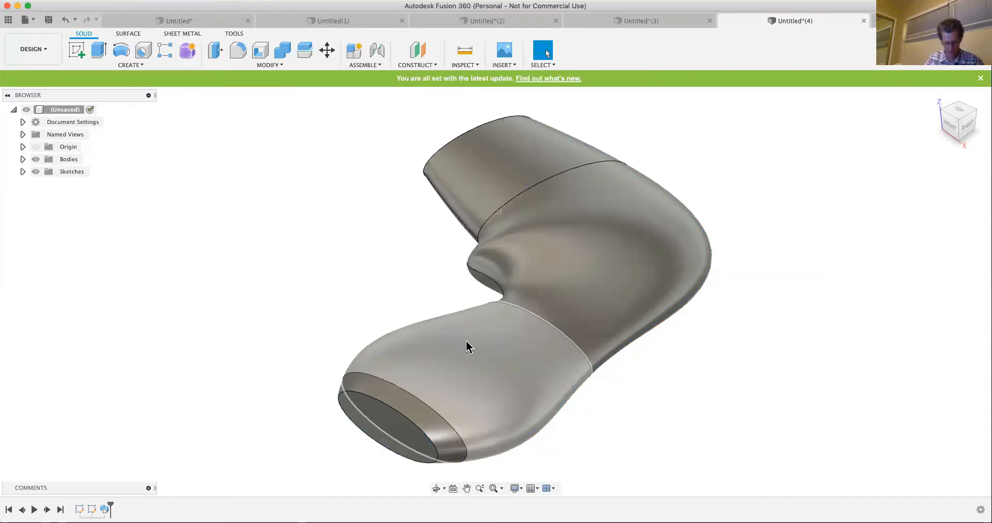
- Edit the sweep to use the spline as the path and the line-and-arc curve as the guide rail
{"action": "middle_click_drag", "start_coordinate": [466, 351], "coordinate": [482, 383], "text": "shift"}
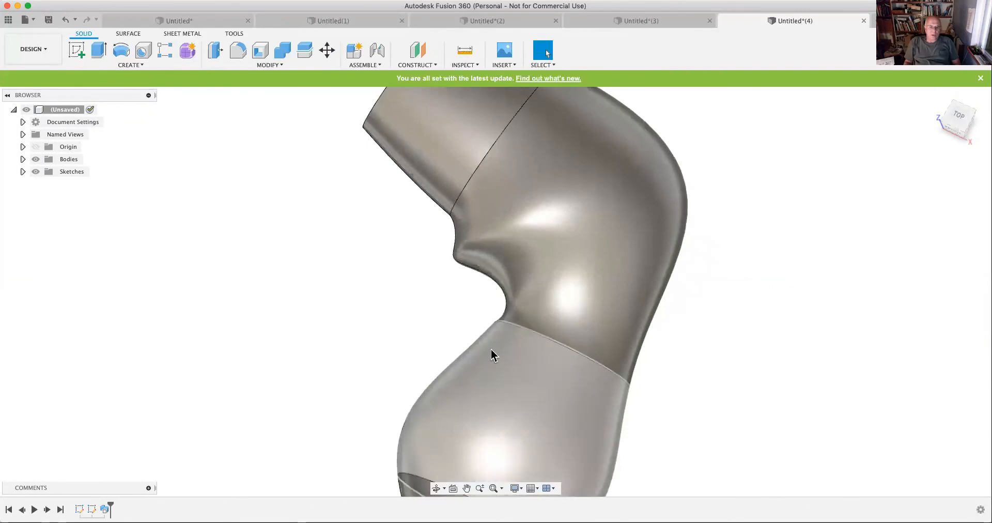
{"action": "scroll", "coordinate": [504, 294], "scroll_direction": "down", "scroll_amount": 4}
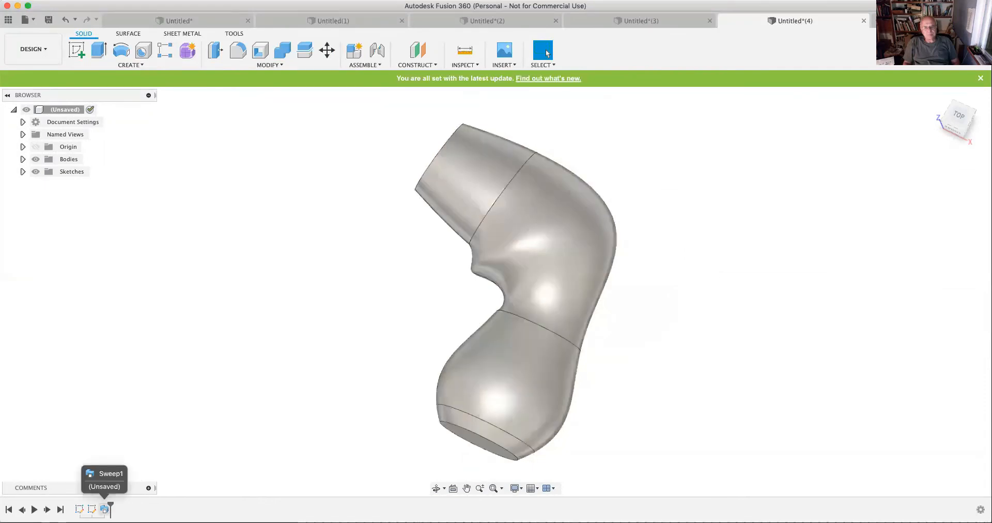
{"action": "right_click", "coordinate": [104, 509]}
{"action": "left_click", "coordinate": [126, 403]}
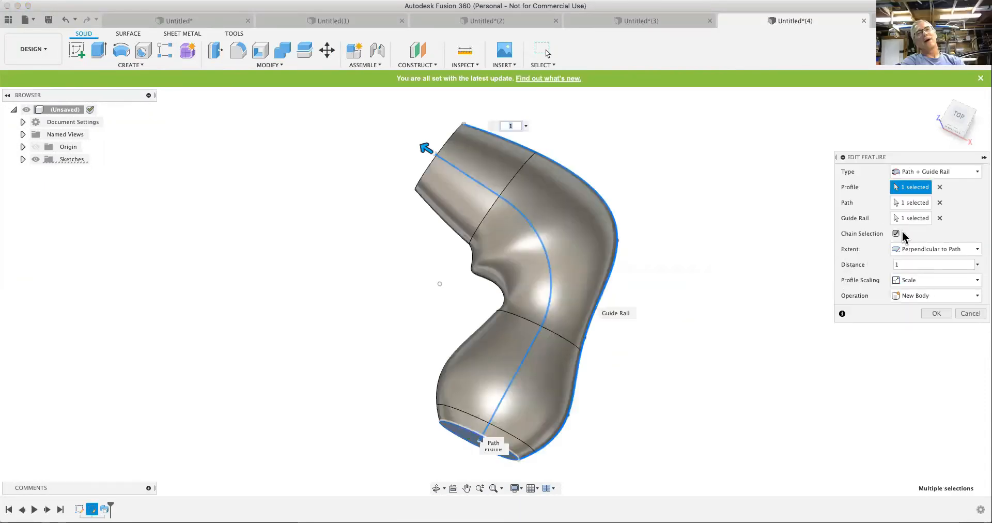
{"action": "left_click", "coordinate": [940, 202]}
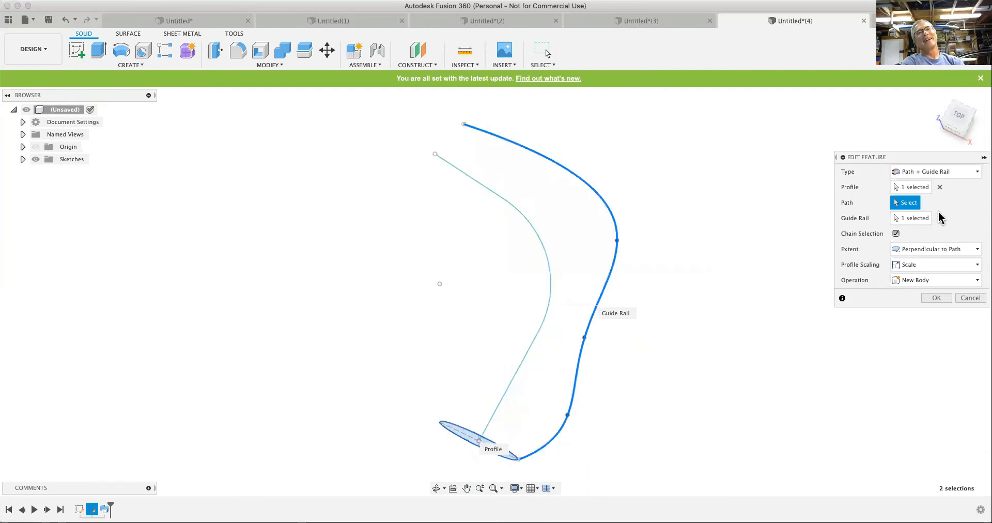
{"action": "left_click", "coordinate": [939, 218]}
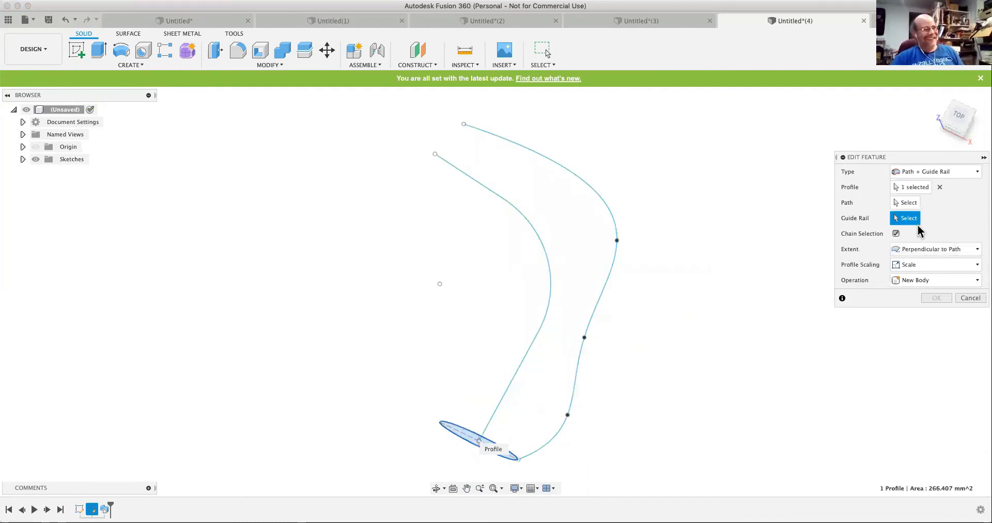
{"action": "left_click", "coordinate": [904, 206]}
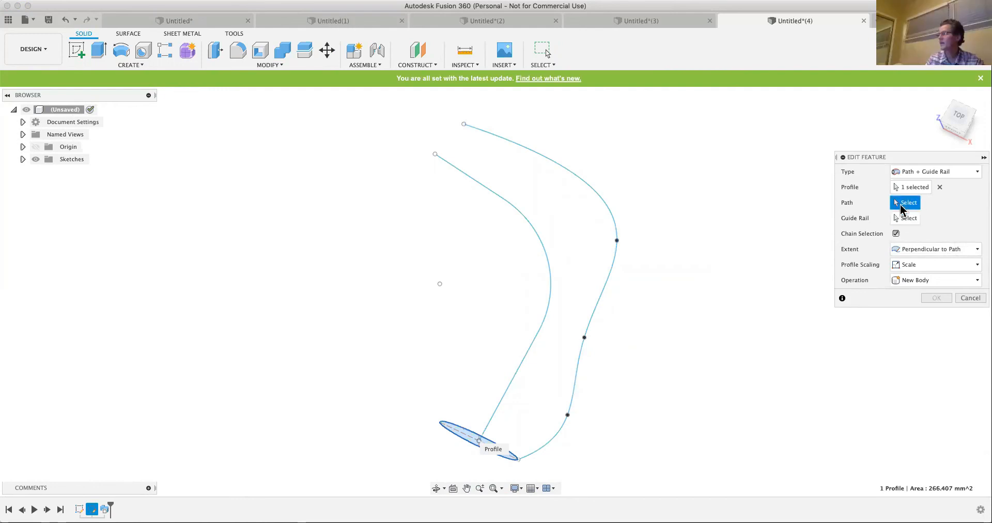
{"action": "left_click", "coordinate": [604, 284]}
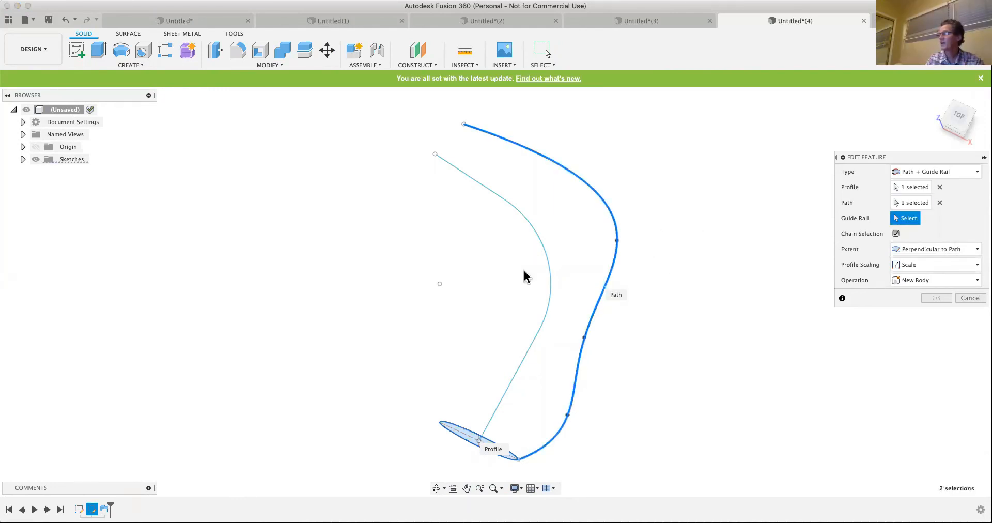
{"action": "left_click", "coordinate": [551, 286]}
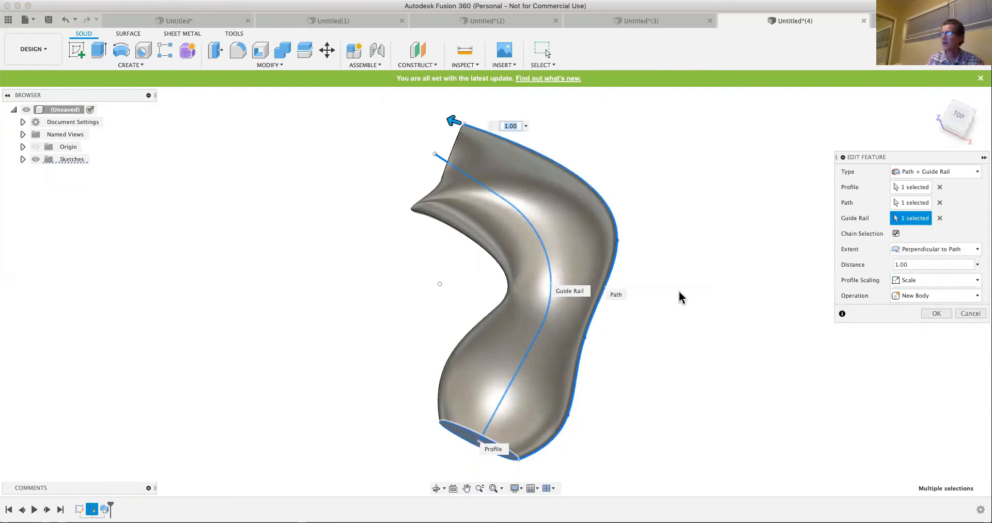
- Set the sweep's extent to Full Extents and its profile scaling to Stretch, and apply the edit
{"action": "left_click", "coordinate": [978, 250]}
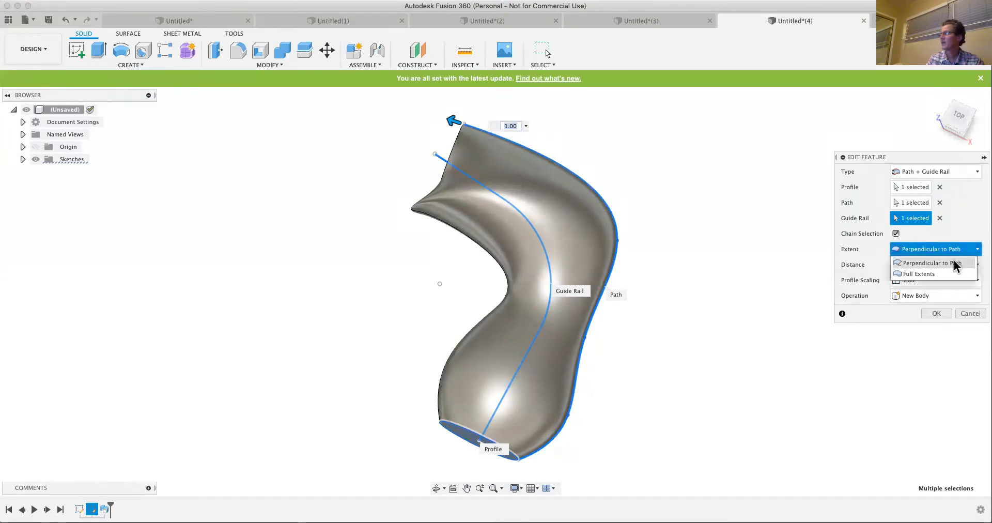
{"action": "left_click", "coordinate": [935, 274]}
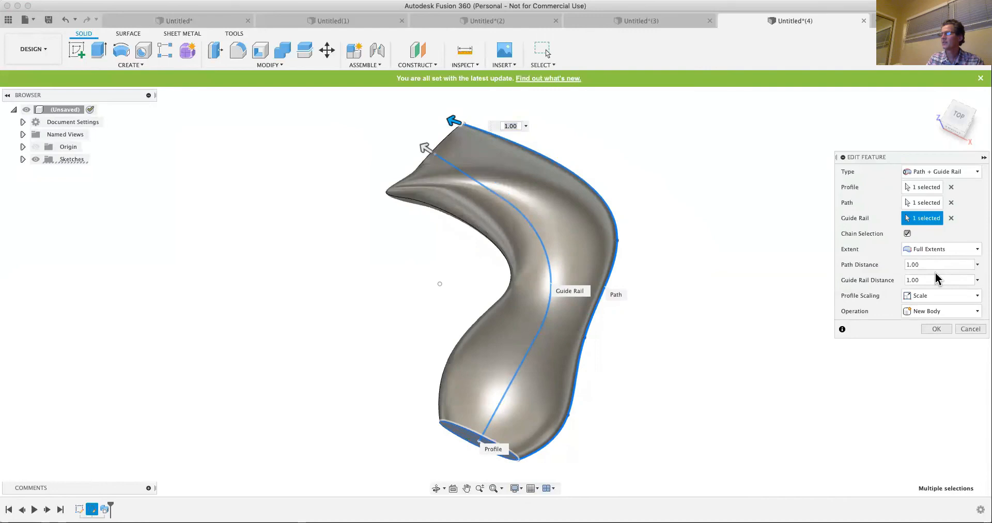
{"action": "left_click", "coordinate": [974, 297]}
{"action": "left_click", "coordinate": [975, 297]}
{"action": "left_click", "coordinate": [976, 298]}
{"action": "left_click", "coordinate": [924, 320]}
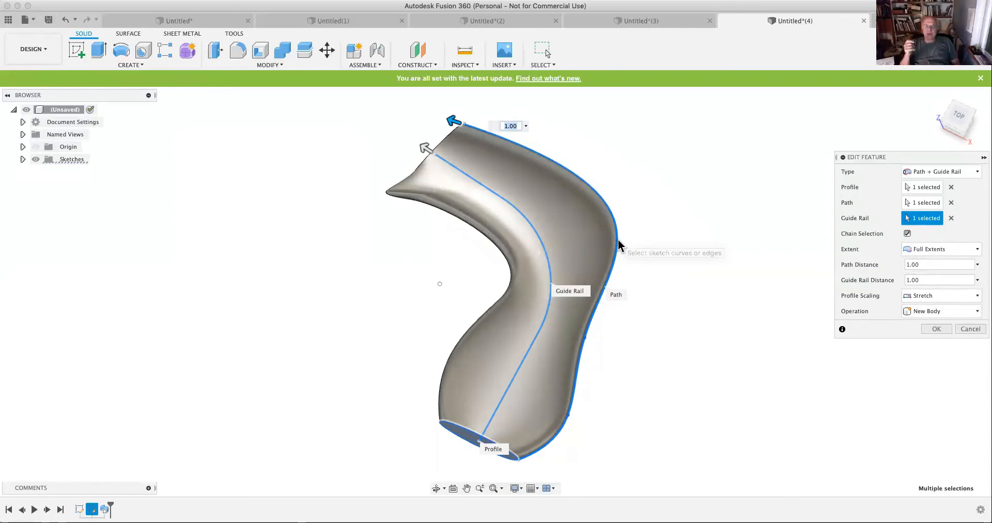
{"action": "left_click", "coordinate": [937, 329]}
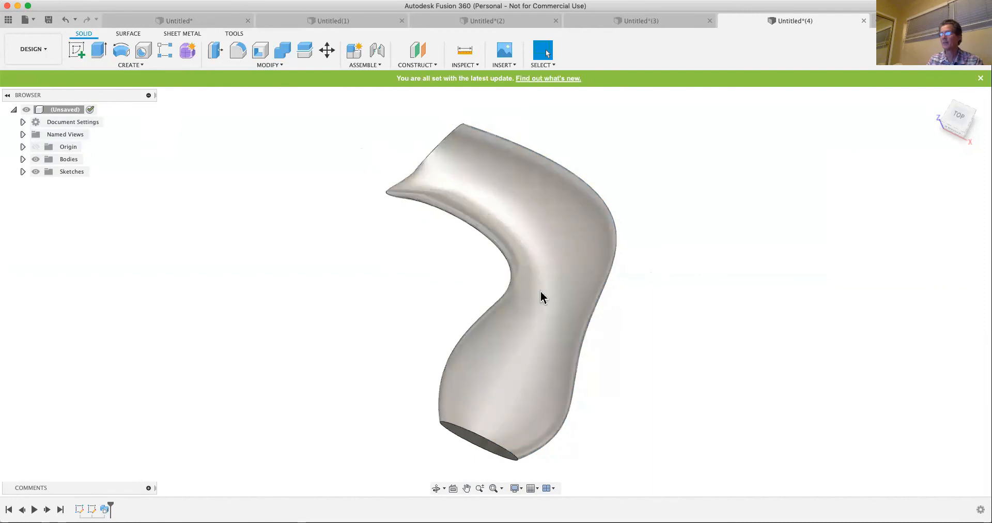
- Show Sketch1 and reshape the spline, moving its fourth fit point inward to about X 27.5, Y 85.2 mm and its third slightly outward
{"action": "left_click", "coordinate": [92, 509]}
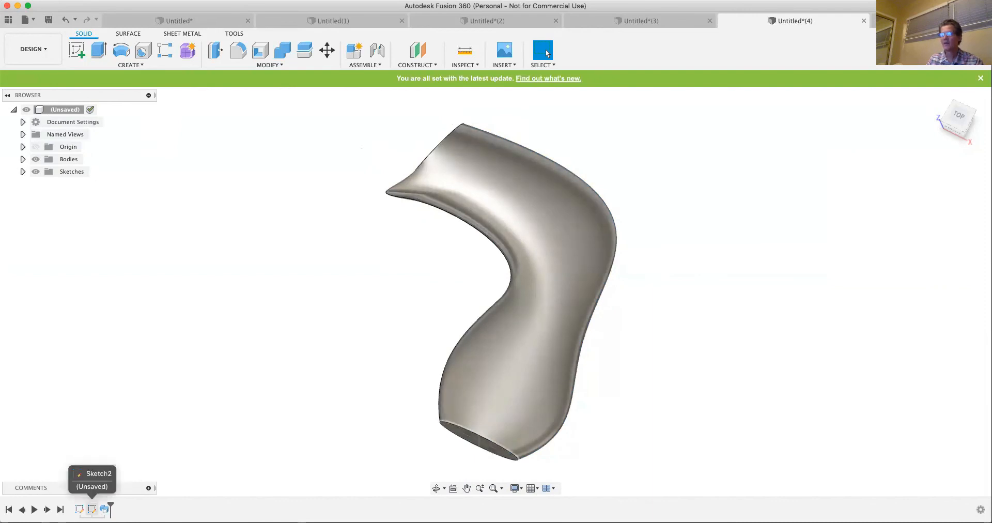
{"action": "left_click", "coordinate": [23, 172]}
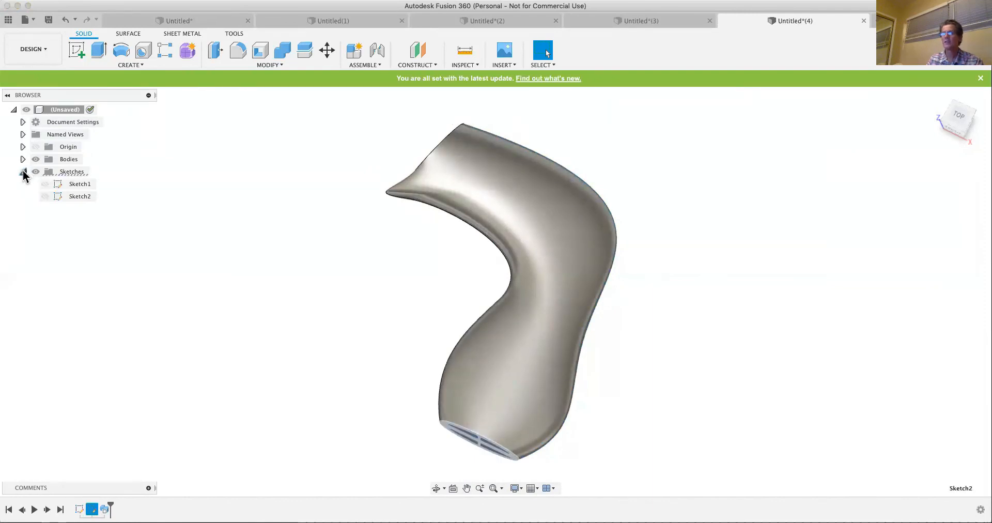
{"action": "left_click", "coordinate": [45, 184]}
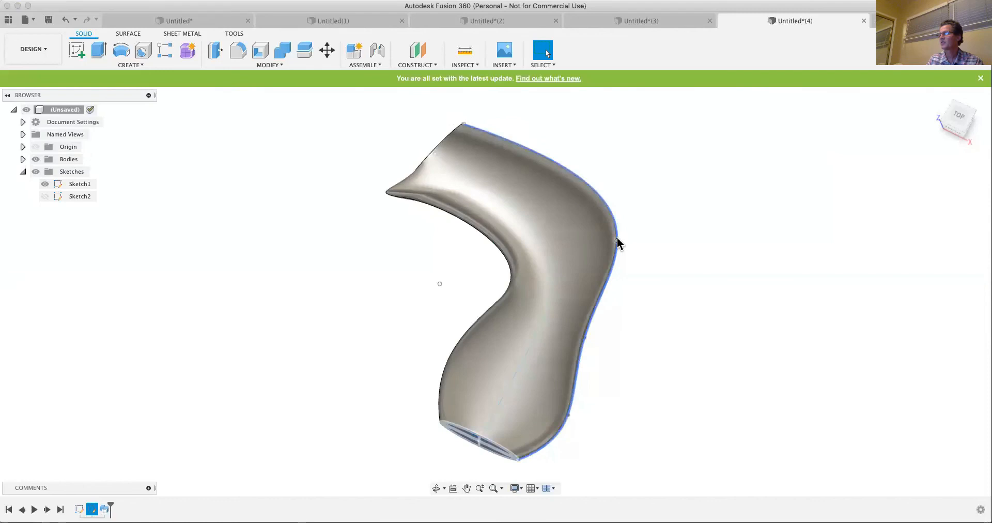
{"action": "left_click_drag", "start_coordinate": [616, 238], "coordinate": [598, 236]}
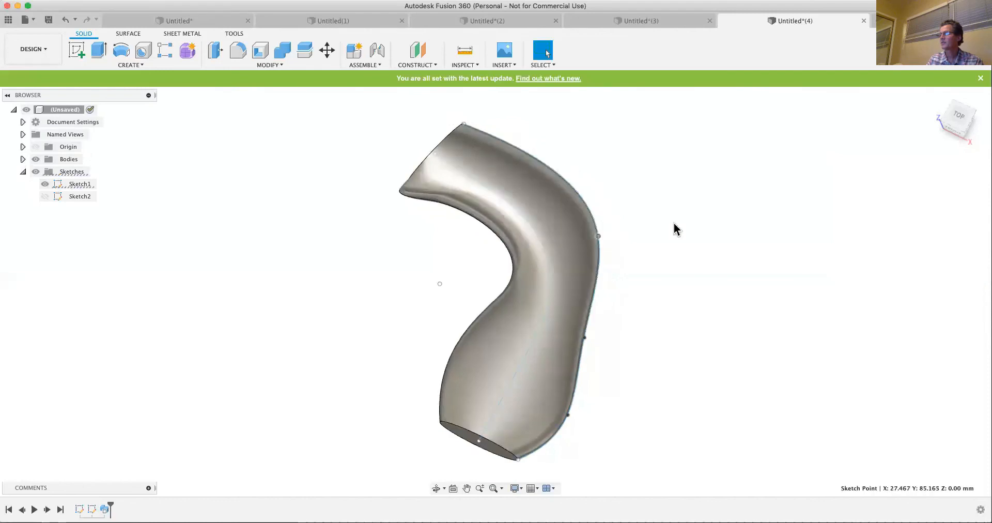
{"action": "left_click_drag", "start_coordinate": [585, 339], "coordinate": [632, 340]}
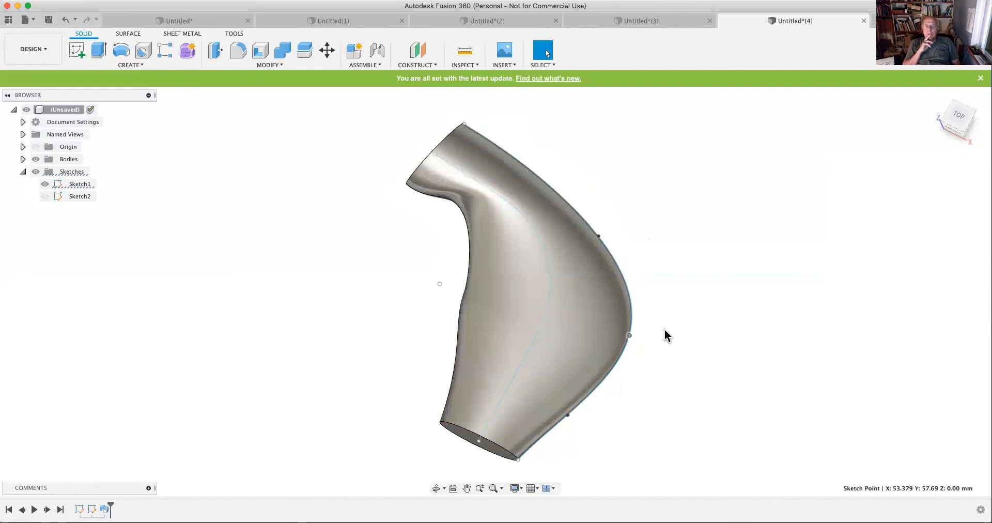
{"action": "left_click_drag", "start_coordinate": [629, 336], "coordinate": [594, 334]}
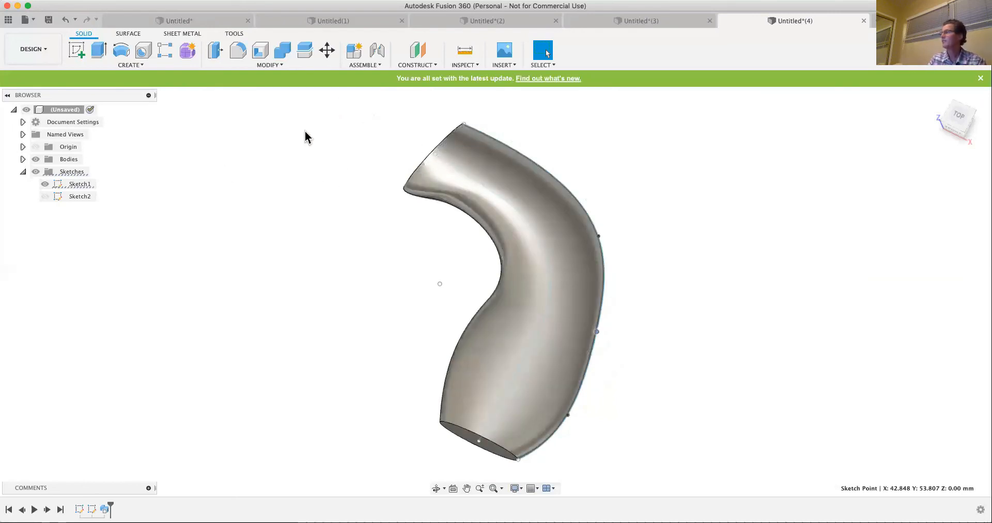
{"action": "left_click", "coordinate": [137, 64]}
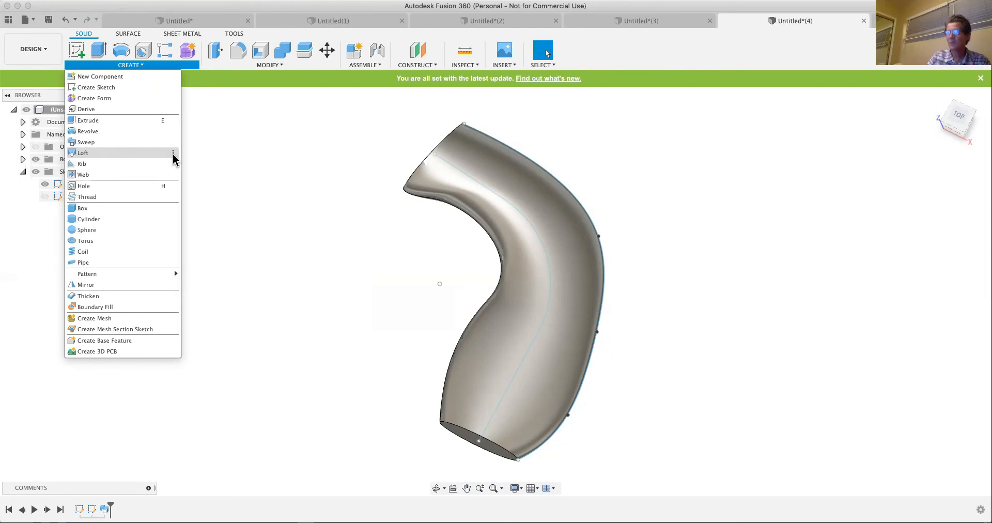
{"action": "left_click", "coordinate": [132, 154]}
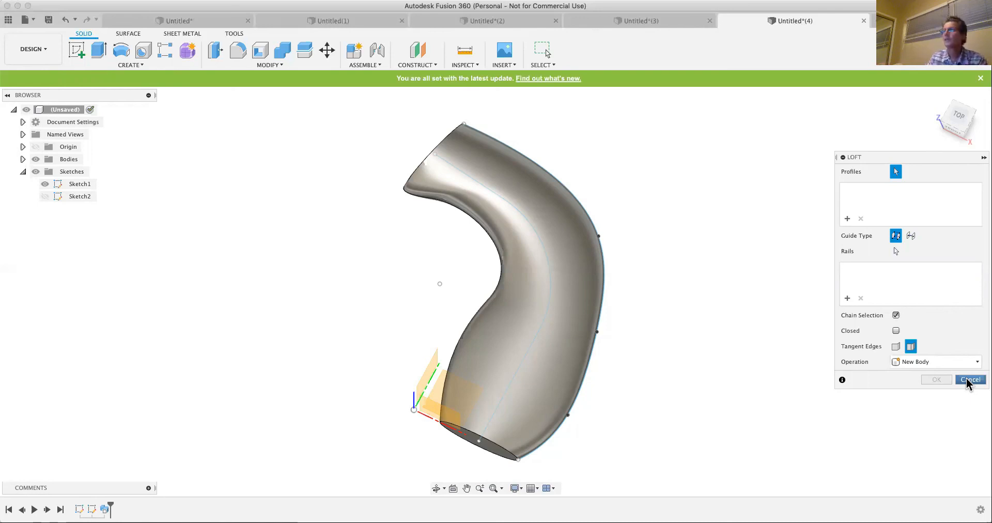
{"action": "left_click", "coordinate": [197, 22]}
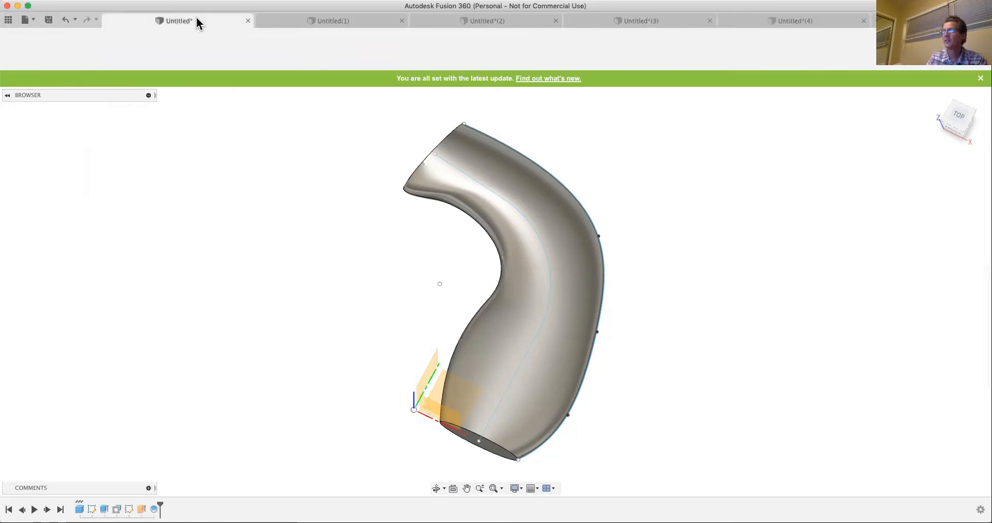
{"action": "left_click", "coordinate": [292, 27]}
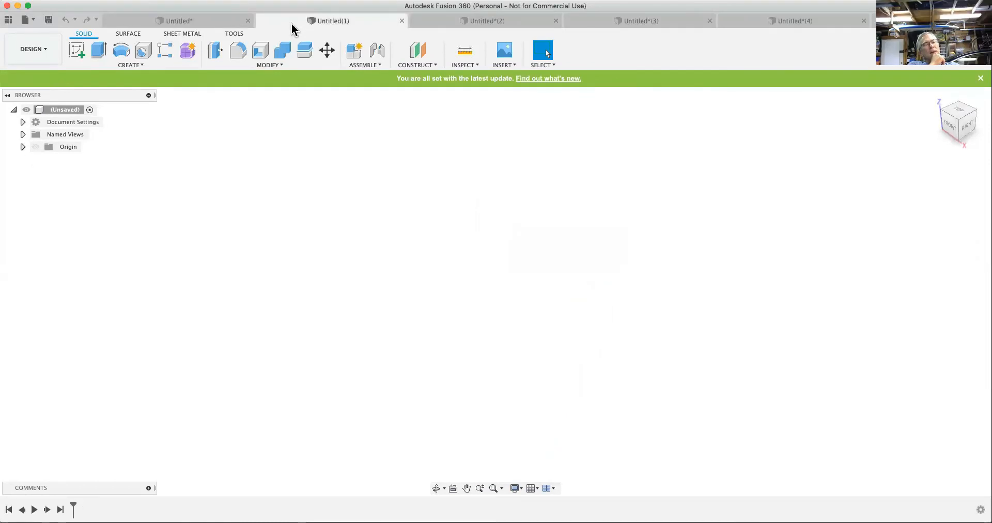
{"action": "left_click", "coordinate": [759, 21]}
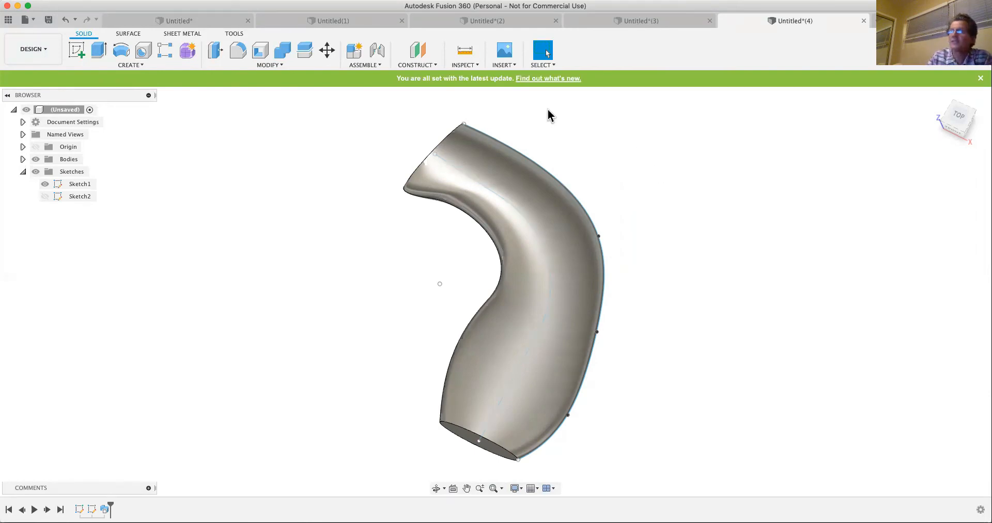
- Try placing a tapped hole on the swept body's curved face, review the available thread types, and cancel the hole
{"action": "left_click", "coordinate": [136, 66]}
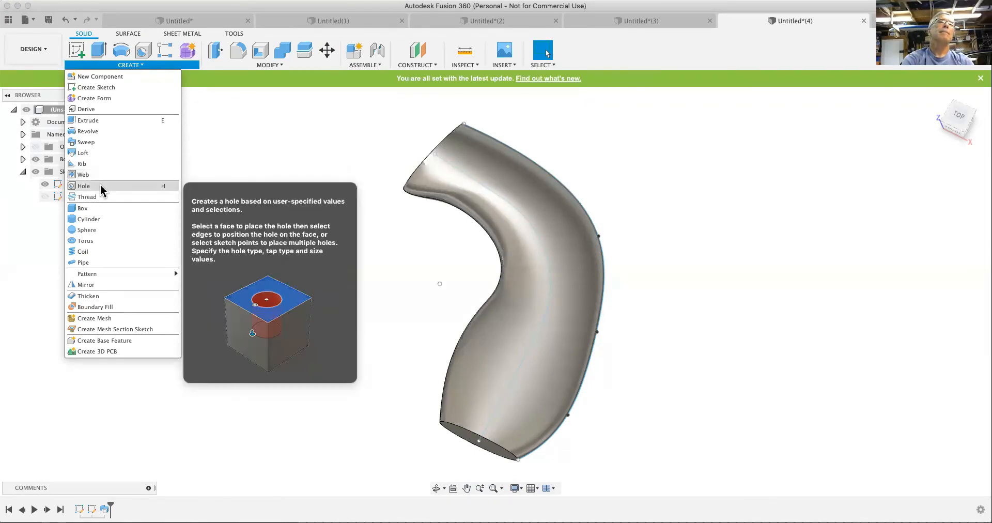
{"action": "left_click", "coordinate": [101, 187]}
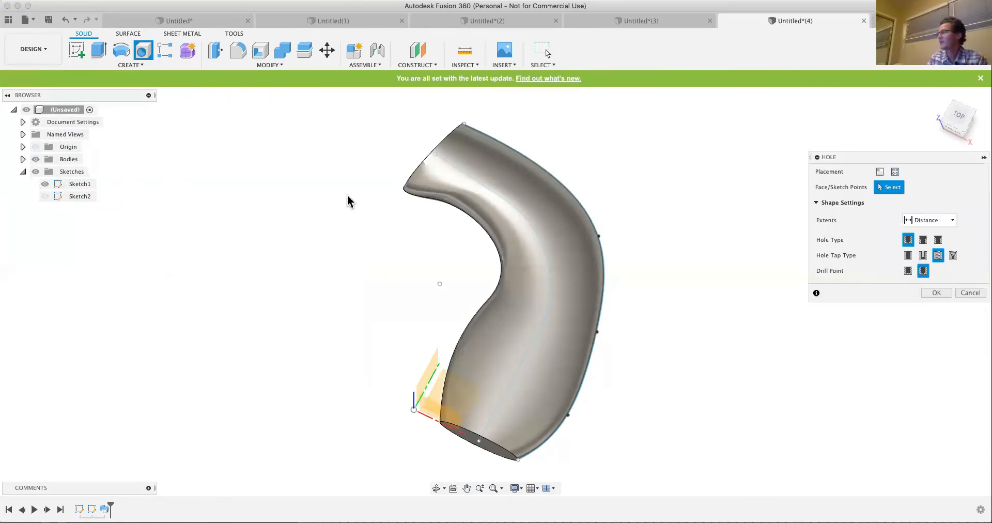
{"action": "left_click", "coordinate": [561, 279]}
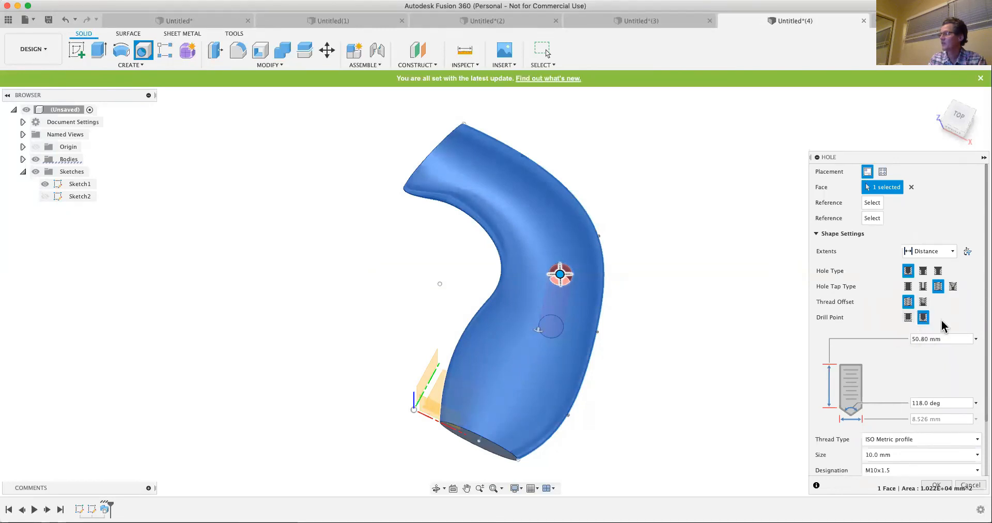
{"action": "scroll", "coordinate": [925, 427], "scroll_direction": "down", "scroll_amount": 5}
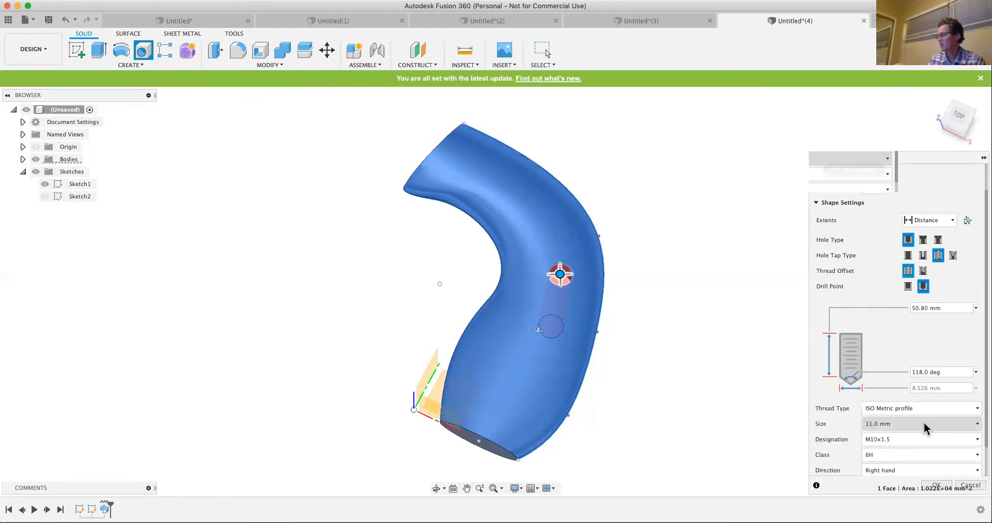
{"action": "left_click", "coordinate": [978, 409]}
{"action": "left_click", "coordinate": [979, 408]}
{"action": "left_click", "coordinate": [978, 409]}
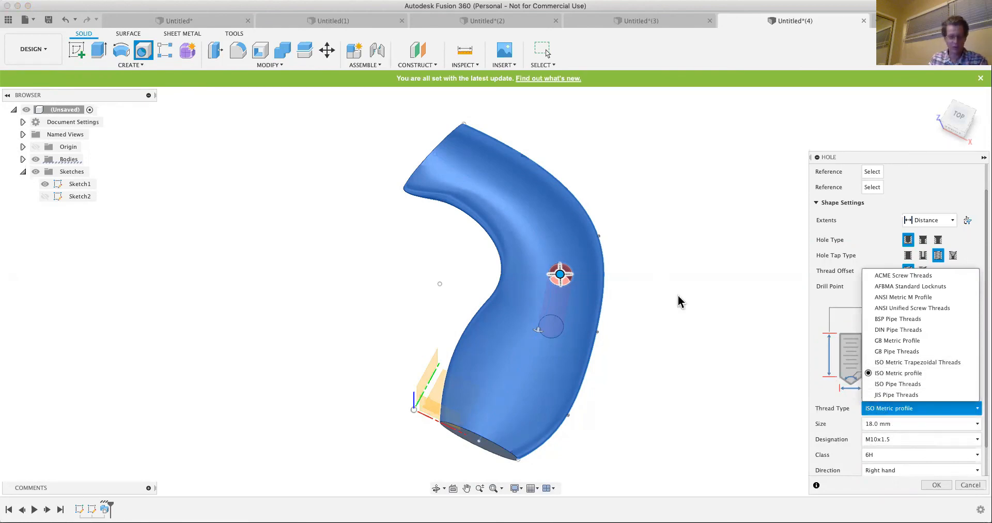
{"action": "left_click", "coordinate": [971, 485]}
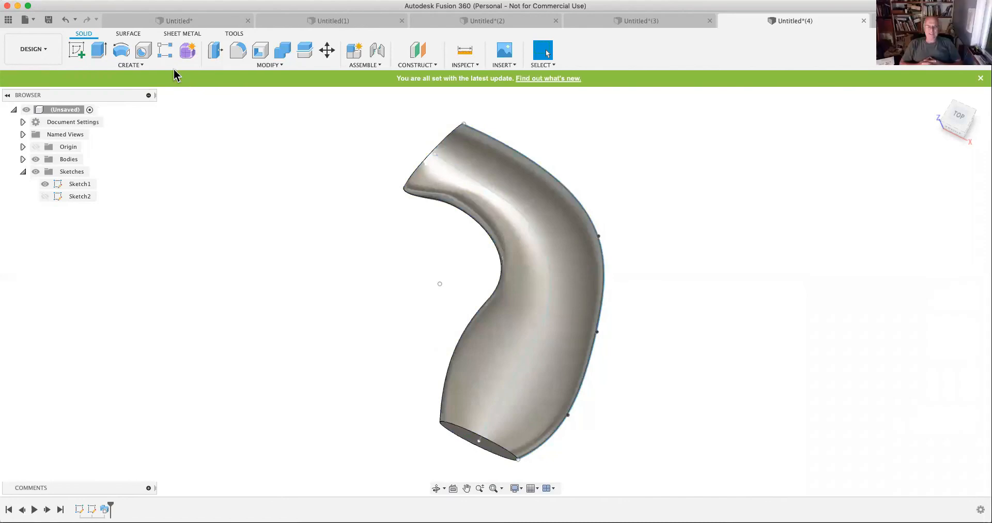
- Try a Coil on a vertical origin plane beside the swept body, with a 50 mm diameter
{"action": "left_click", "coordinate": [136, 64]}
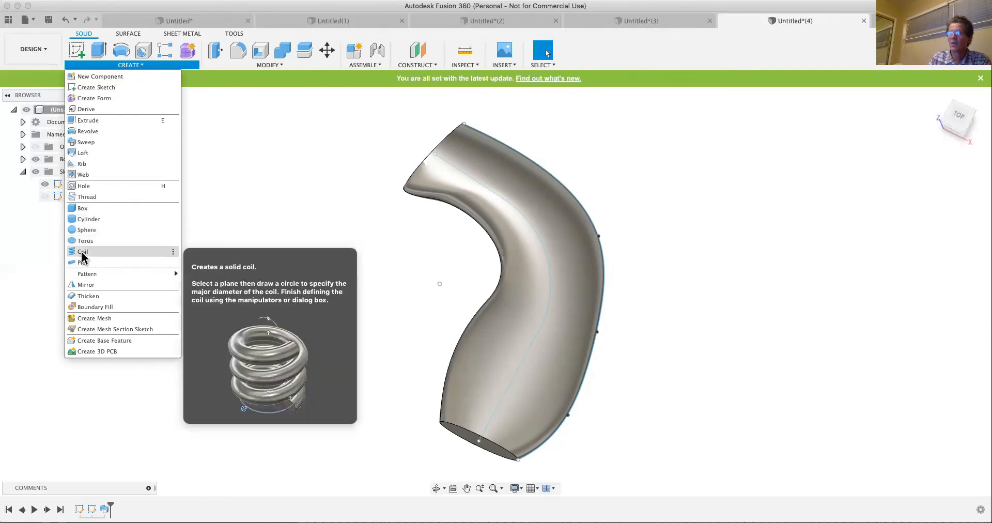
{"action": "left_click", "coordinate": [82, 252]}
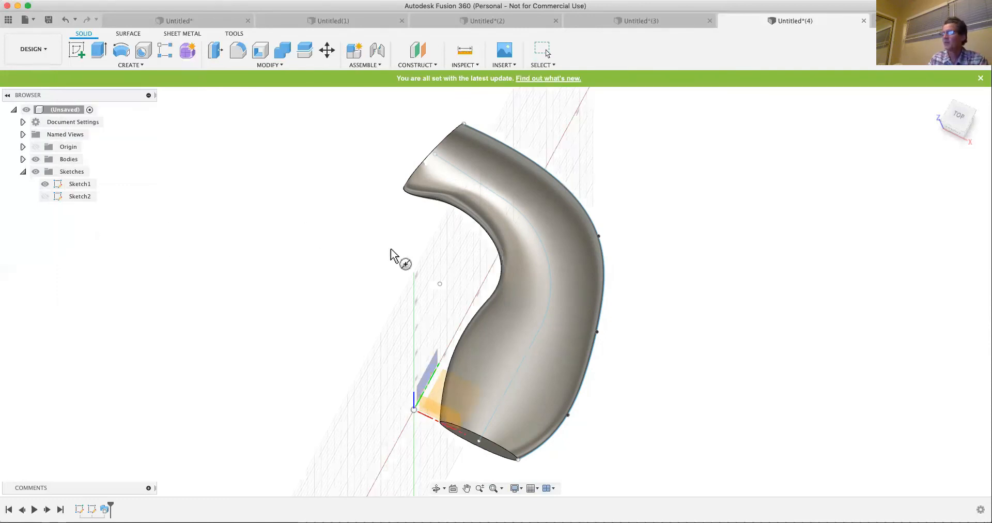
{"action": "left_click", "coordinate": [431, 382]}
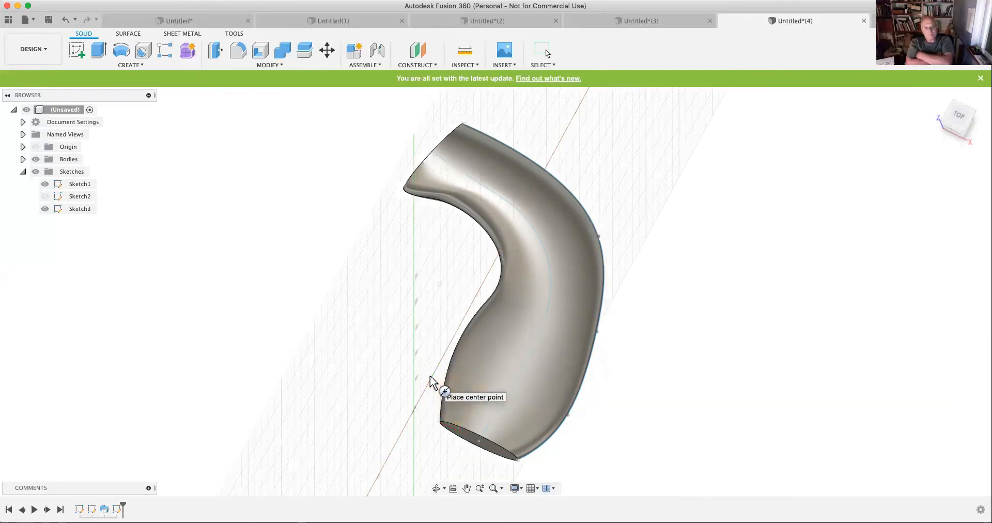
{"action": "left_click", "coordinate": [421, 331]}
{"action": "type", "text": "50"}
{"action": "key", "text": "Return"}
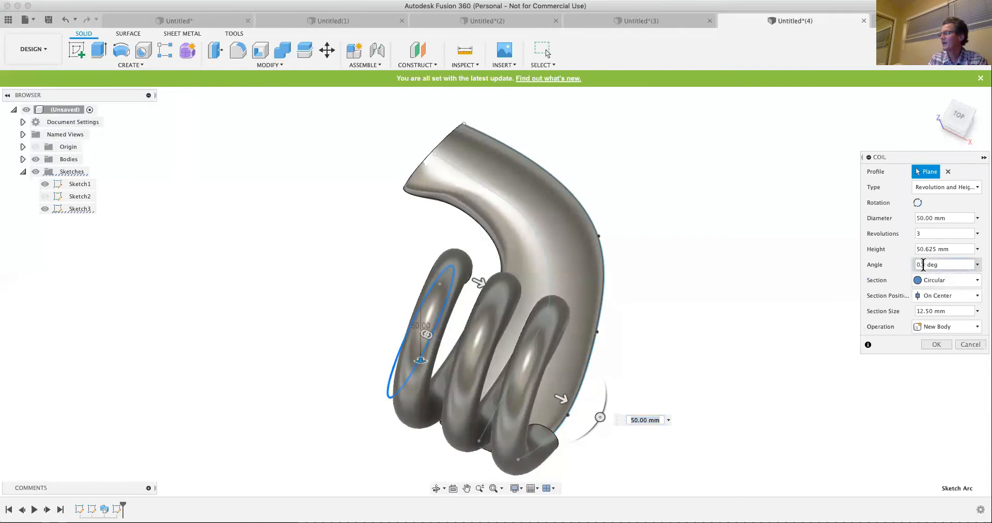
- Set the coil's angle to 15 degrees to preview a tapered coil
{"action": "left_click_drag", "start_coordinate": [921, 265], "coordinate": [911, 265]}
{"action": "type", "text": "5"}
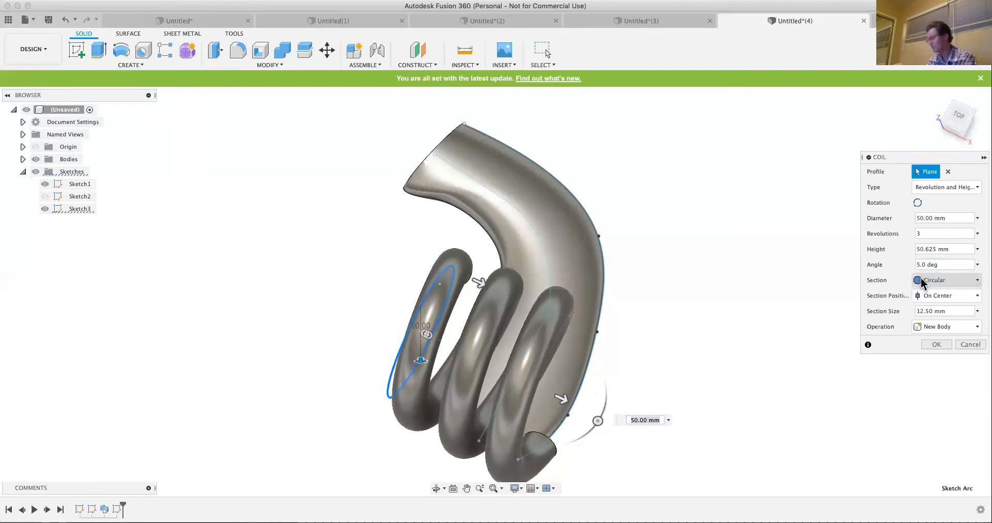
{"action": "type", "text": "1"}
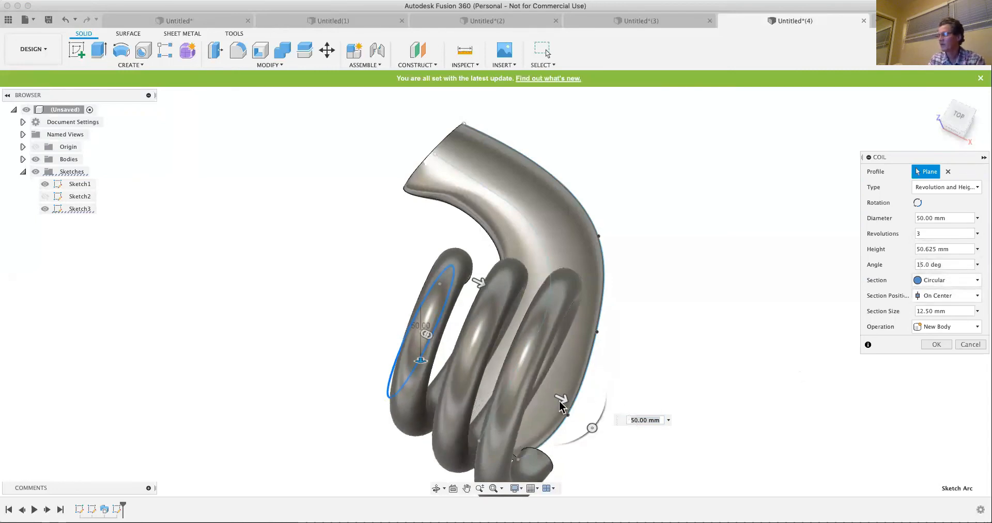
- Preview the coil with a height of 85 mm and an angle of 45 degrees, and discard the coil
{"action": "left_click_drag", "start_coordinate": [618, 416], "coordinate": [645, 407]}
{"action": "middle_click_drag", "start_coordinate": [657, 414], "coordinate": [605, 310], "text": "shift"}
{"action": "scroll", "coordinate": [603, 296], "scroll_direction": "down", "scroll_amount": 5}
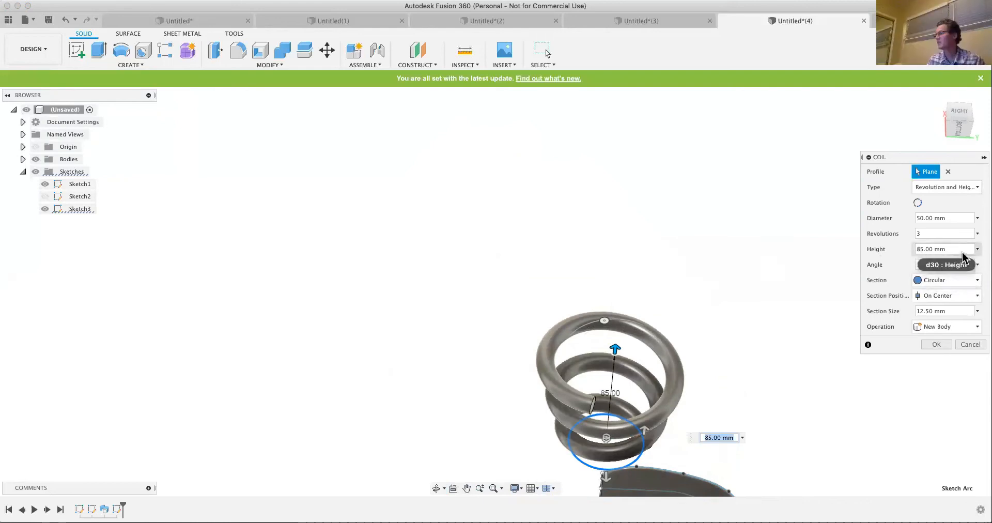
{"action": "left_click", "coordinate": [921, 265]}
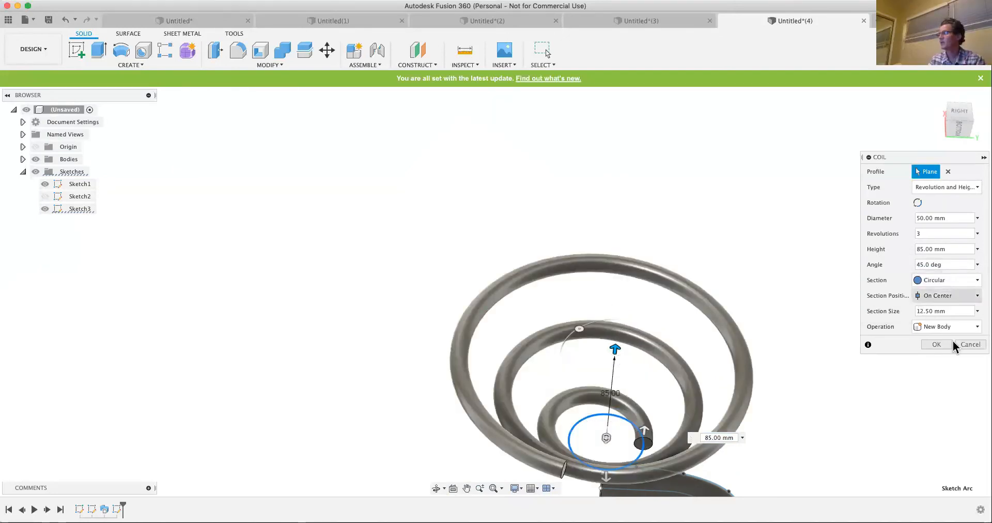
{"action": "left_click", "coordinate": [972, 344]}
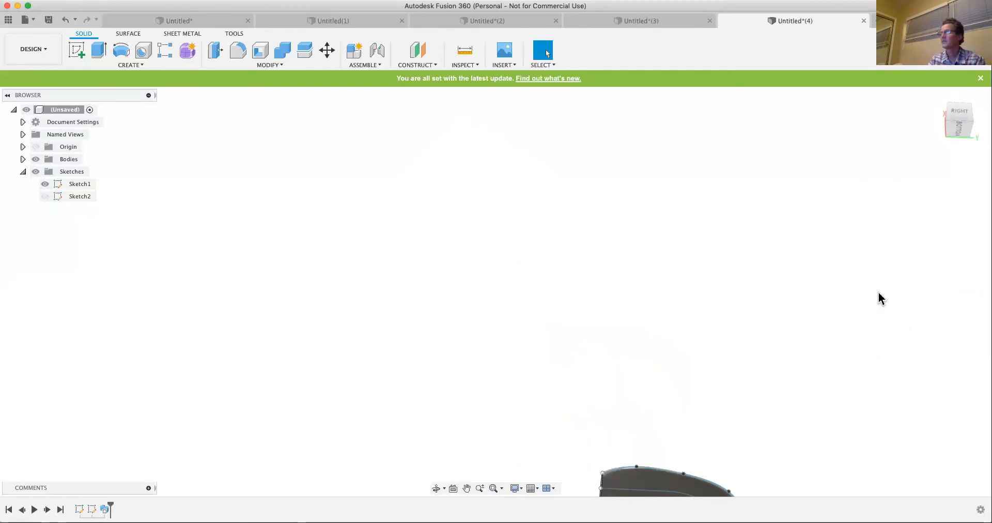
- Insert a new form feature into the design for T-Spline modeling
{"action": "left_click", "coordinate": [139, 64]}
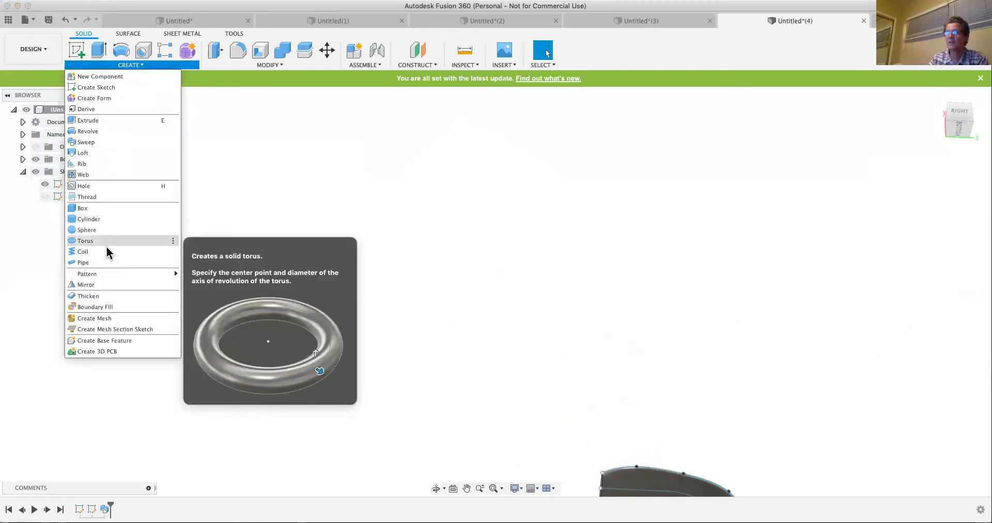
{"action": "mouse_move", "coordinate": [105, 274]}
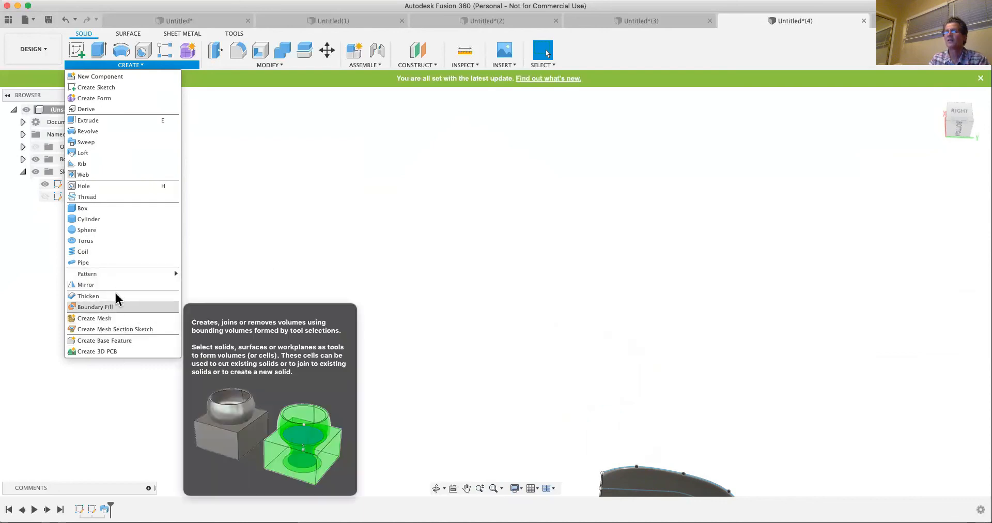
{"action": "left_click", "coordinate": [99, 99]}
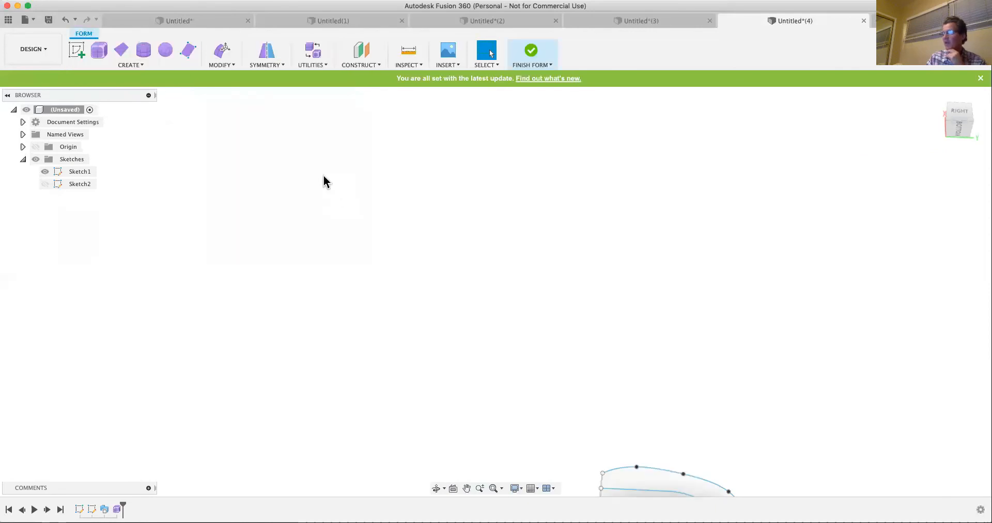
- Create a center-rectangle form box 840 mm long, 760 mm wide and 380 mm high as a new body, and finish the form
{"action": "scroll", "coordinate": [322, 181], "scroll_direction": "down", "scroll_amount": 2}
{"action": "scroll", "coordinate": [401, 163], "scroll_direction": "down", "scroll_amount": 3}
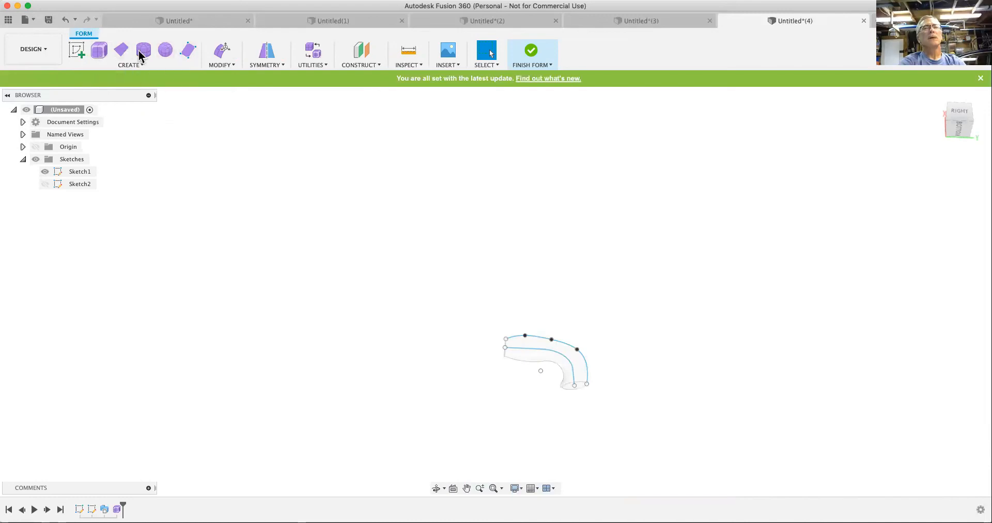
{"action": "left_click", "coordinate": [103, 53]}
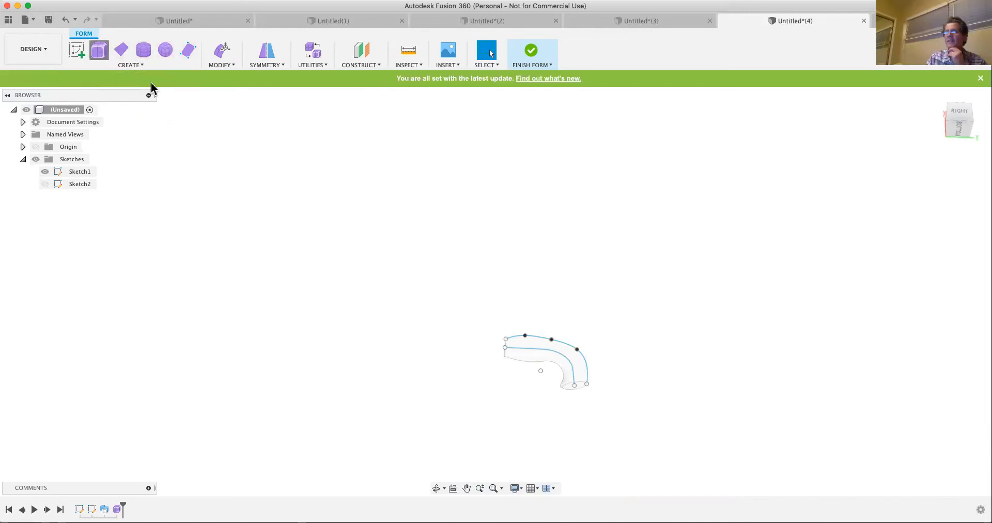
{"action": "left_click", "coordinate": [378, 258]}
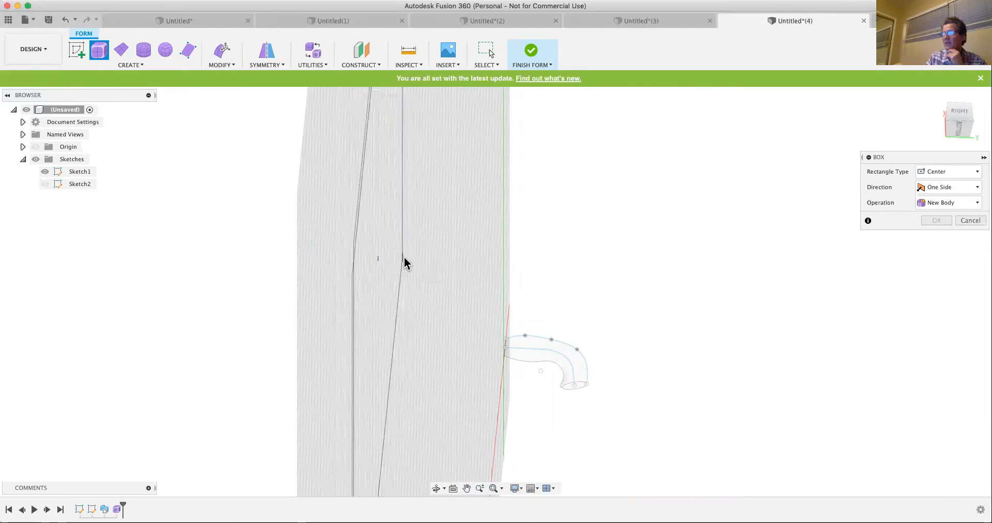
{"action": "left_click", "coordinate": [404, 256]}
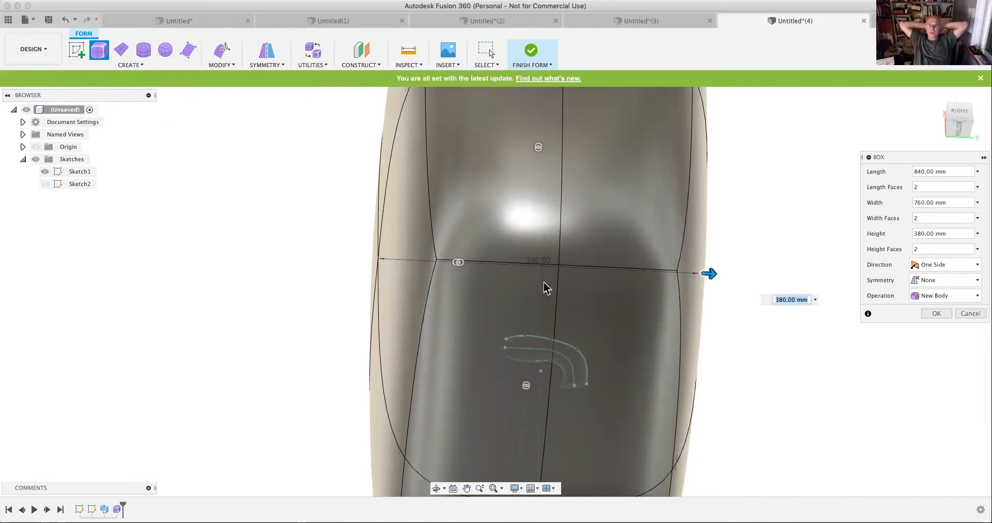
{"action": "key", "text": "Return"}
{"action": "scroll", "coordinate": [519, 256], "scroll_direction": "down", "scroll_amount": 5}
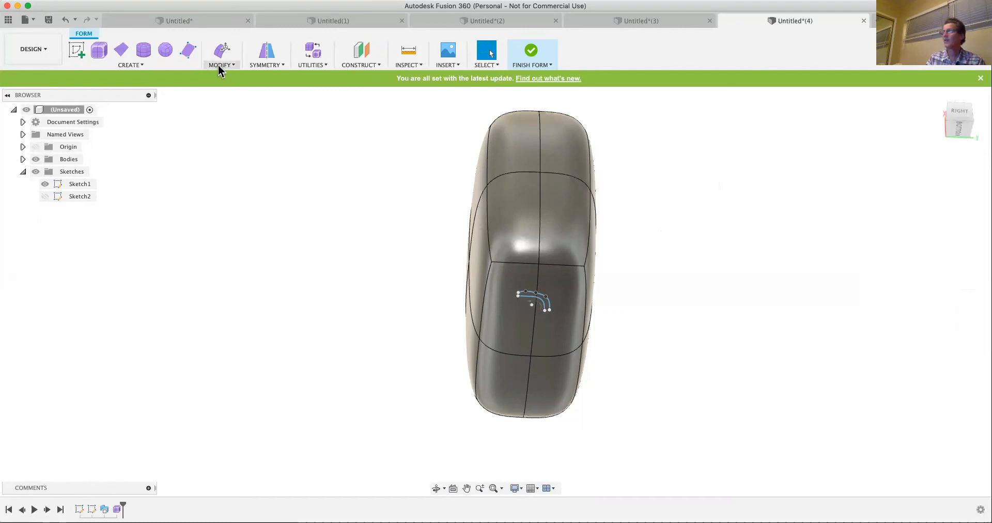
{"action": "left_click", "coordinate": [531, 55]}
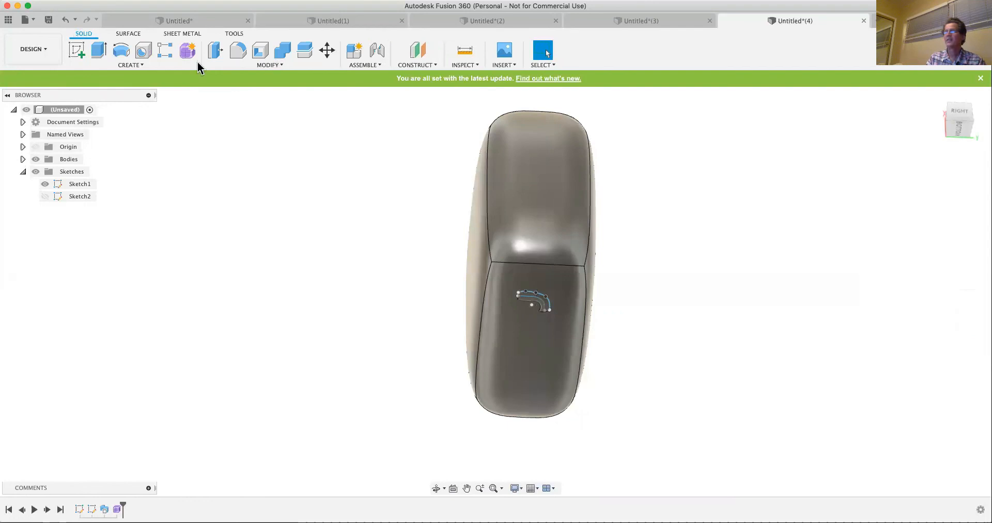
- Try to offset the box's upper face by -100 mm with Press Pull, cancel it, and undo the finished form and the box
{"action": "key", "text": "q"}
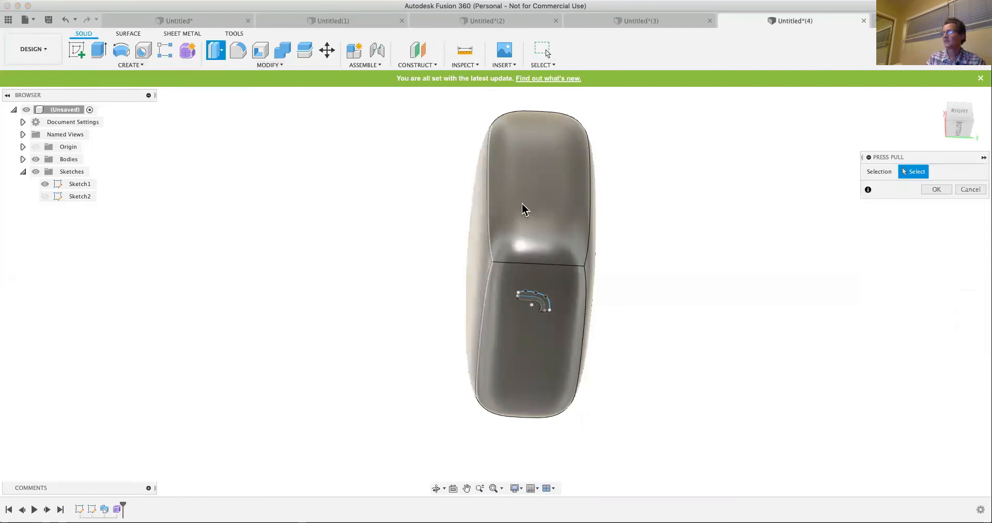
{"action": "left_click", "coordinate": [522, 203]}
{"action": "left_click_drag", "start_coordinate": [524, 197], "coordinate": [621, 196]}
{"action": "left_click_drag", "start_coordinate": [915, 251], "coordinate": [945, 228]}
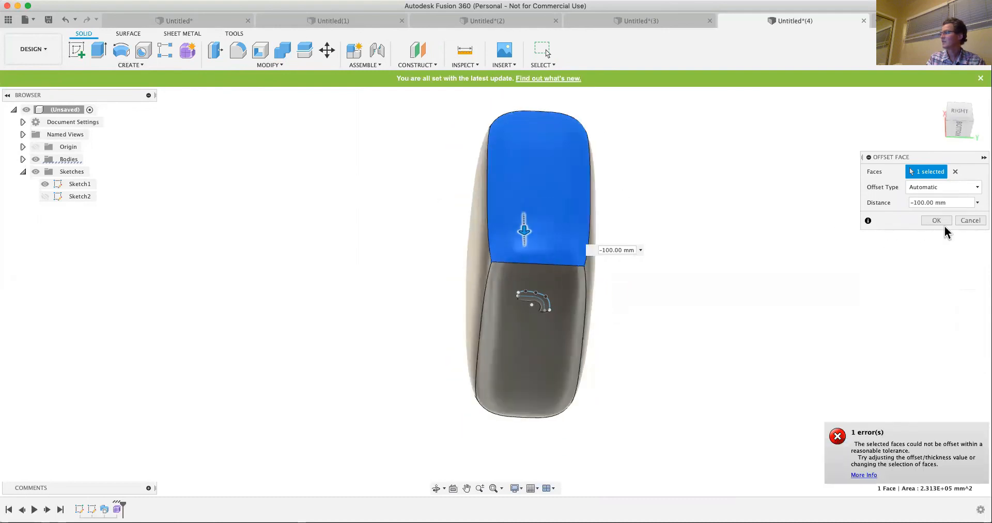
{"action": "left_click", "coordinate": [969, 221]}
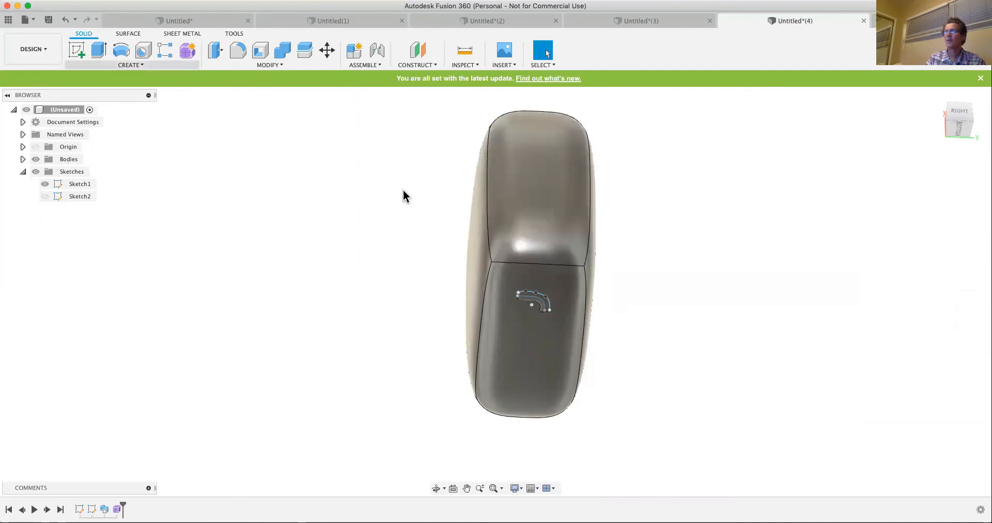
{"action": "left_click", "coordinate": [64, 20]}
{"action": "left_click", "coordinate": [64, 21]}
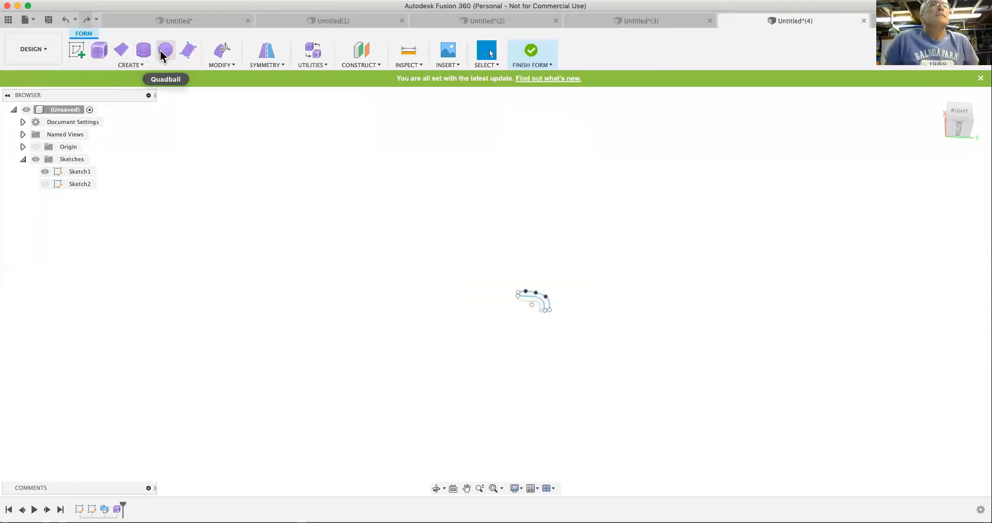
- Create a quadball of 22 mm diameter with 2 span faces as a new body beside the upper end of the swept shape
{"action": "left_click", "coordinate": [160, 51]}
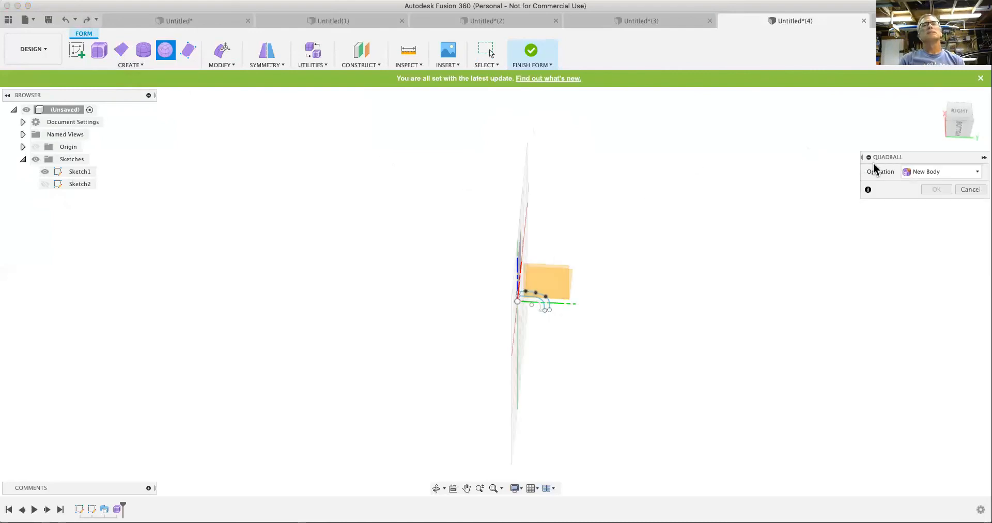
{"action": "left_click", "coordinate": [936, 99]}
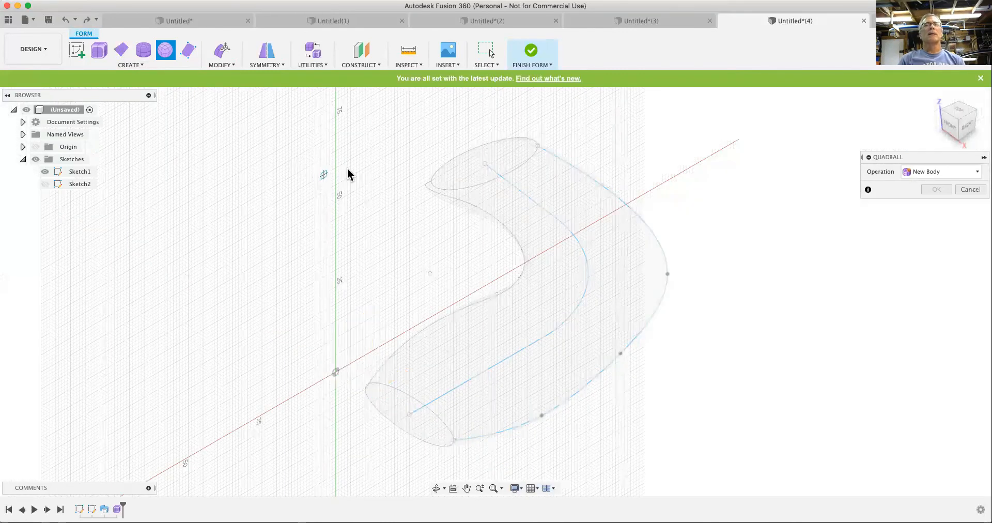
{"action": "left_click", "coordinate": [342, 171]}
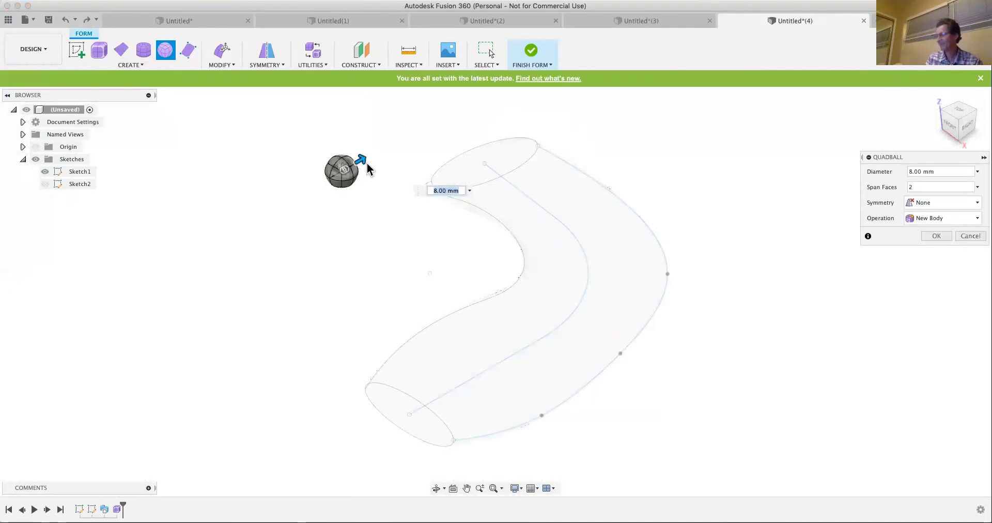
{"action": "left_click_drag", "start_coordinate": [362, 157], "coordinate": [404, 147]}
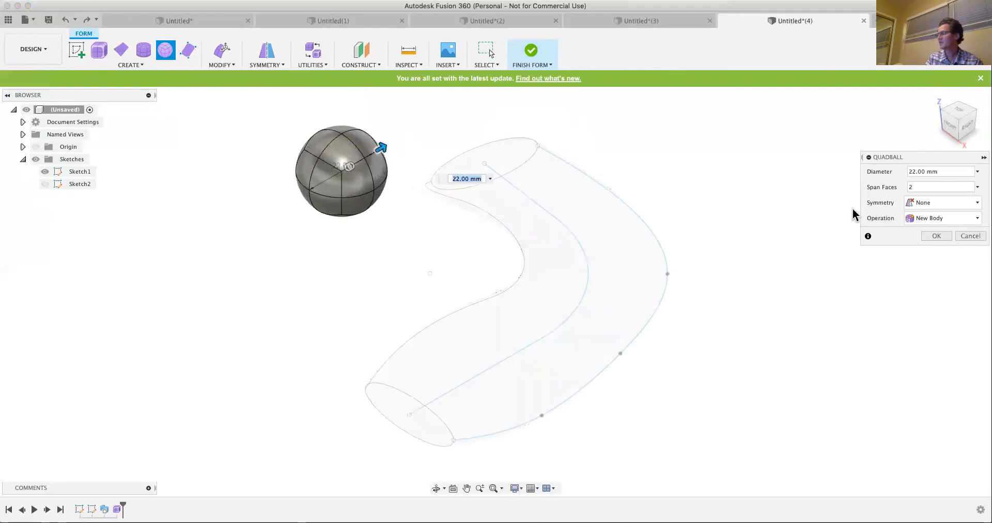
{"action": "left_click", "coordinate": [938, 236]}
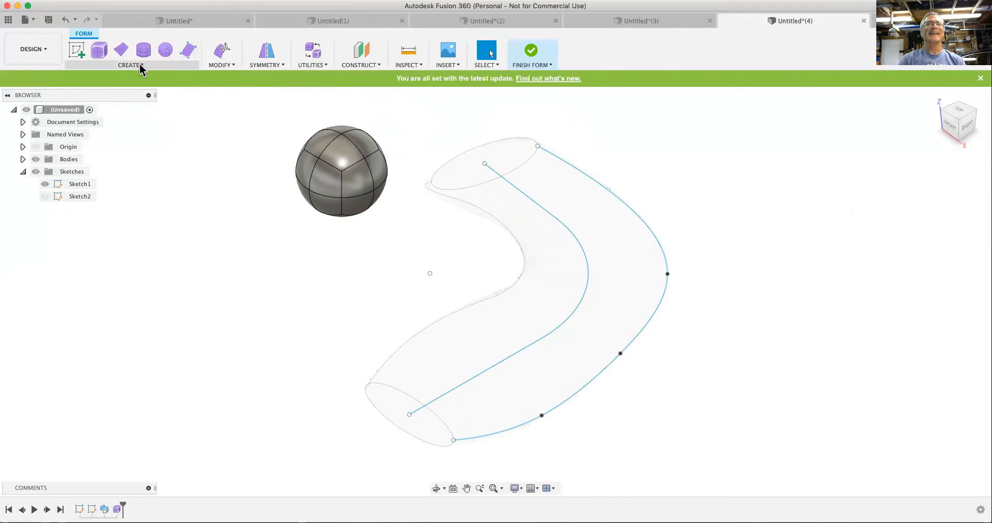
{"action": "left_click", "coordinate": [230, 64]}
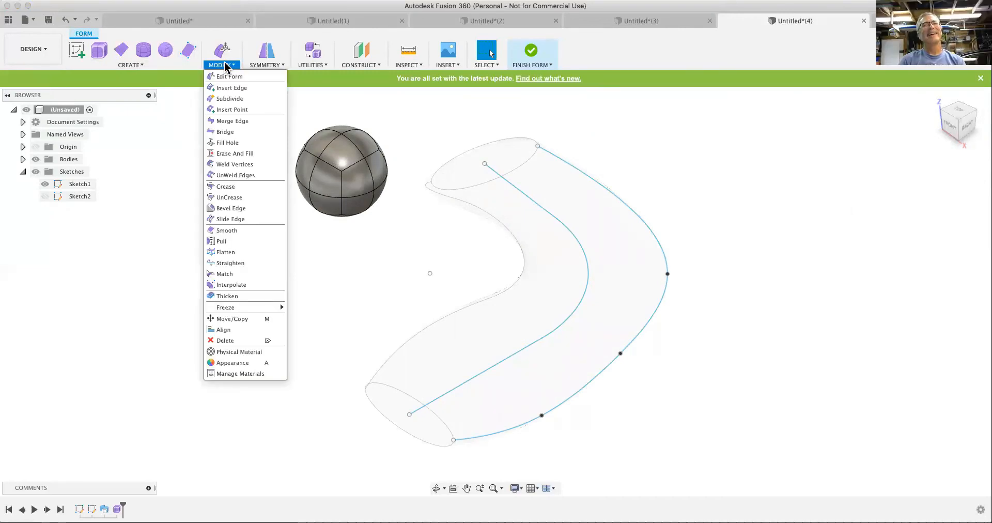
{"action": "left_click", "coordinate": [137, 65]}
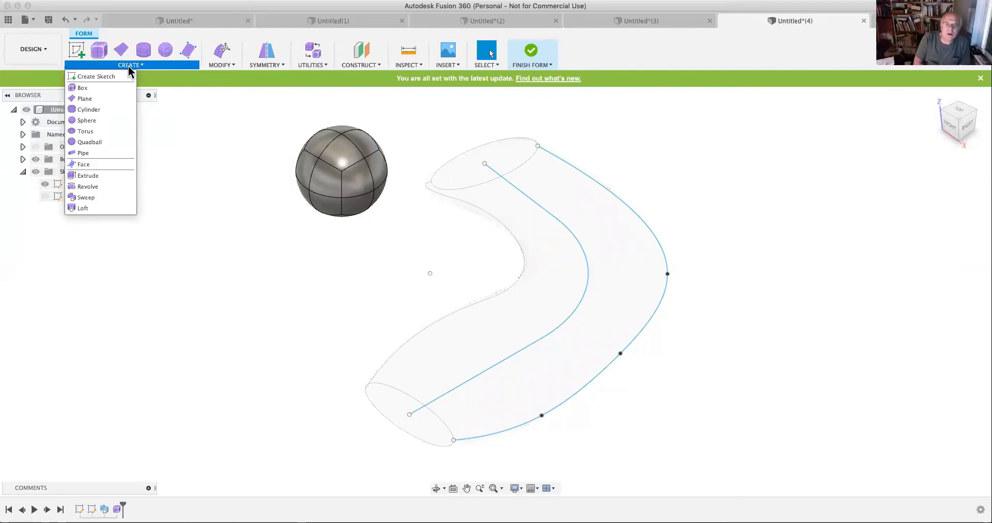
- Finish the quadball's form and offset one of its lower front faces outward by 15 mm with Press Pull
{"action": "left_click", "coordinate": [533, 52]}
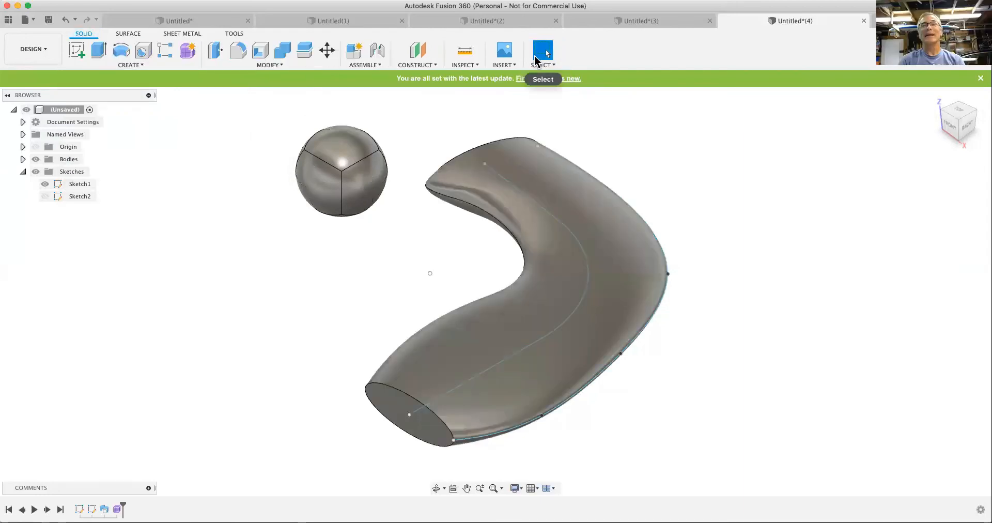
{"action": "left_click", "coordinate": [216, 56]}
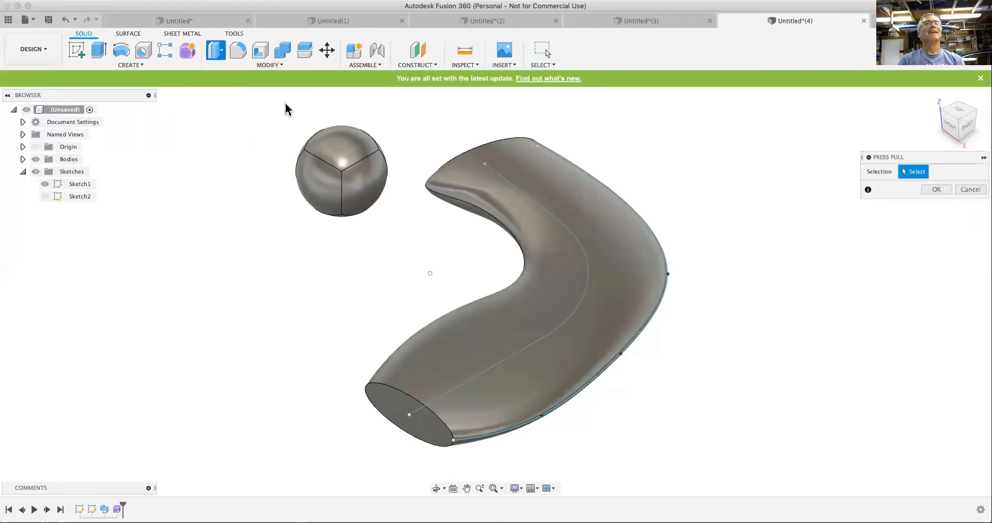
{"action": "left_click", "coordinate": [304, 176]}
{"action": "left_click_drag", "start_coordinate": [305, 174], "coordinate": [261, 190]}
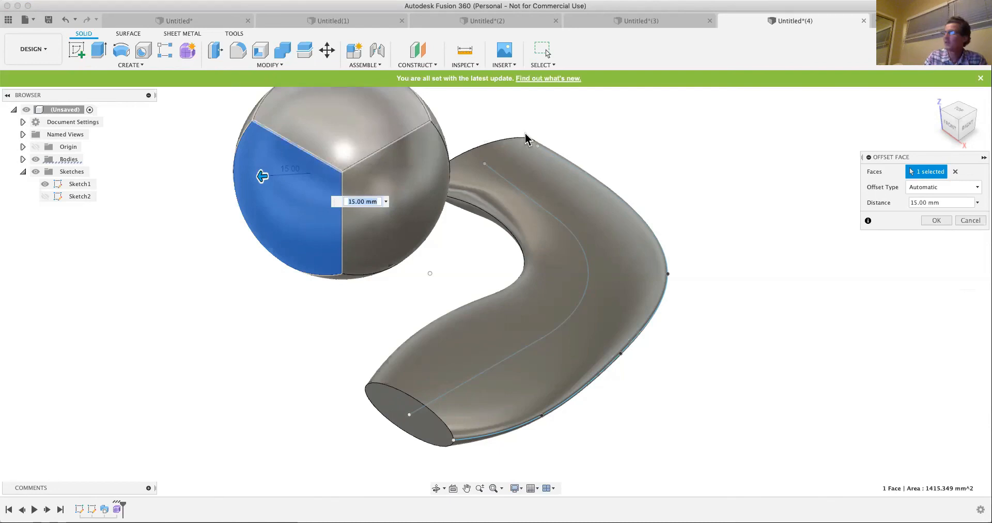
{"action": "left_click", "coordinate": [937, 221]}
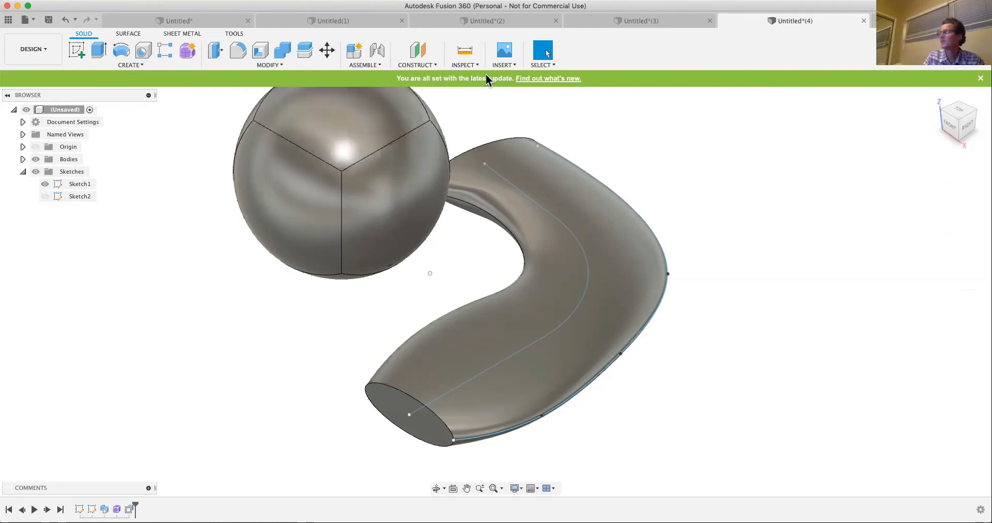
- Insert a new form and create a cylinder about 17 mm in diameter and 10.8 mm high as a new body near the swept shape's lower end
{"action": "left_click", "coordinate": [120, 65]}
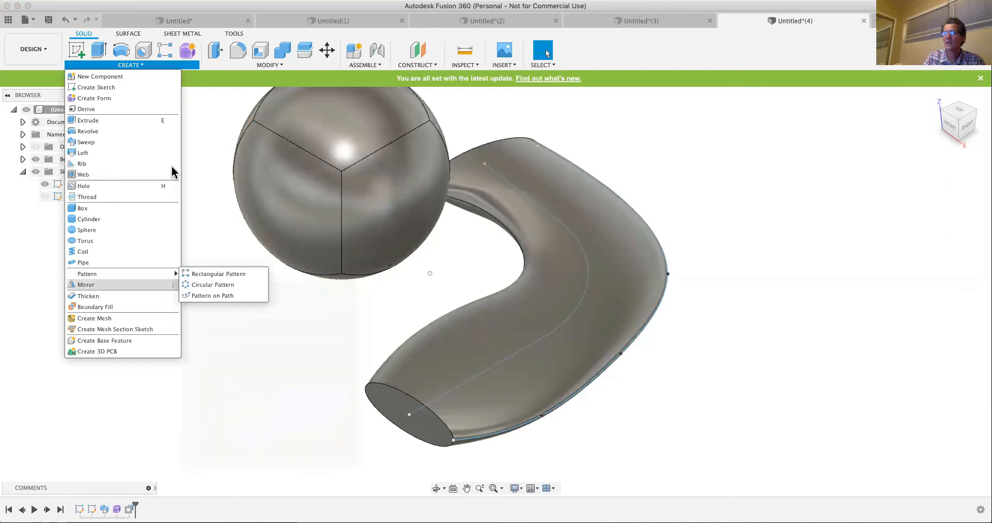
{"action": "left_click", "coordinate": [189, 149]}
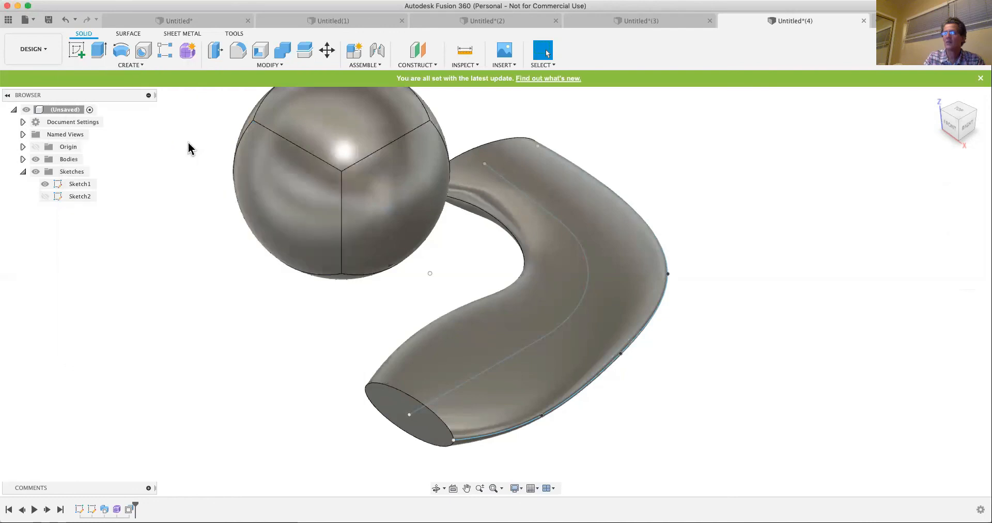
{"action": "left_click", "coordinate": [192, 51]}
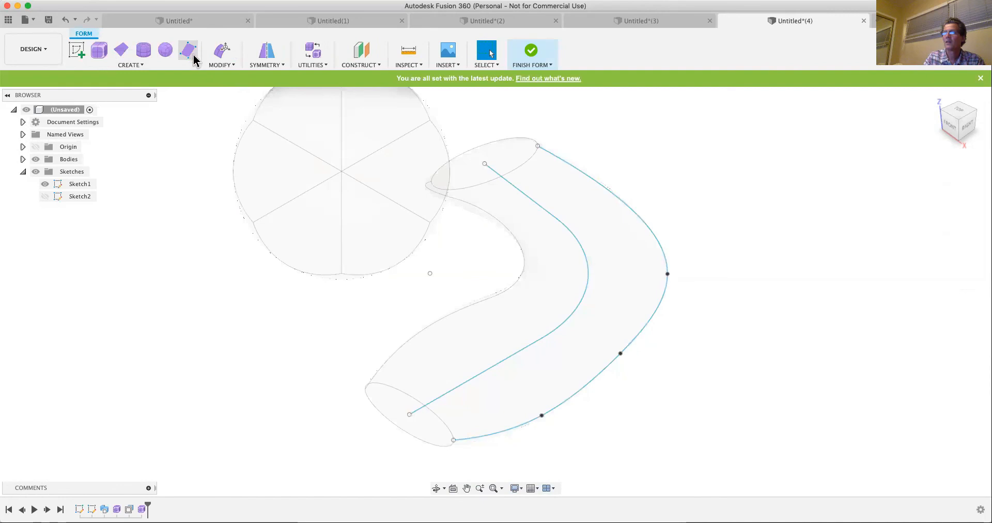
{"action": "left_click", "coordinate": [145, 51]}
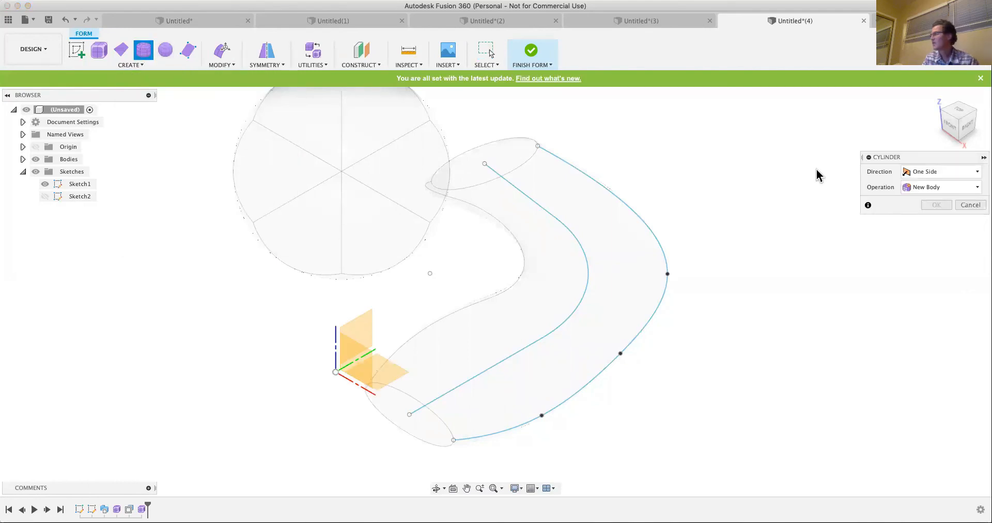
{"action": "left_click", "coordinate": [365, 330]}
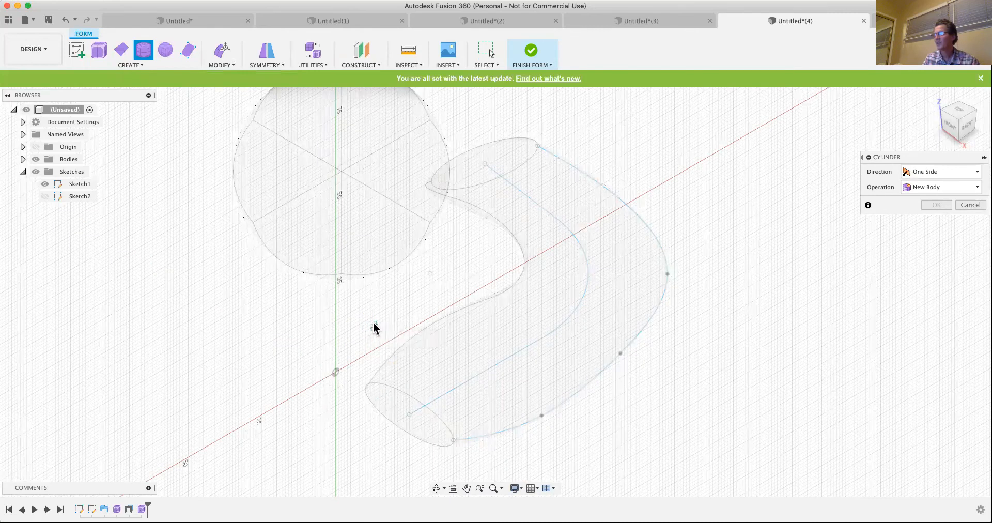
{"action": "left_click", "coordinate": [394, 303]}
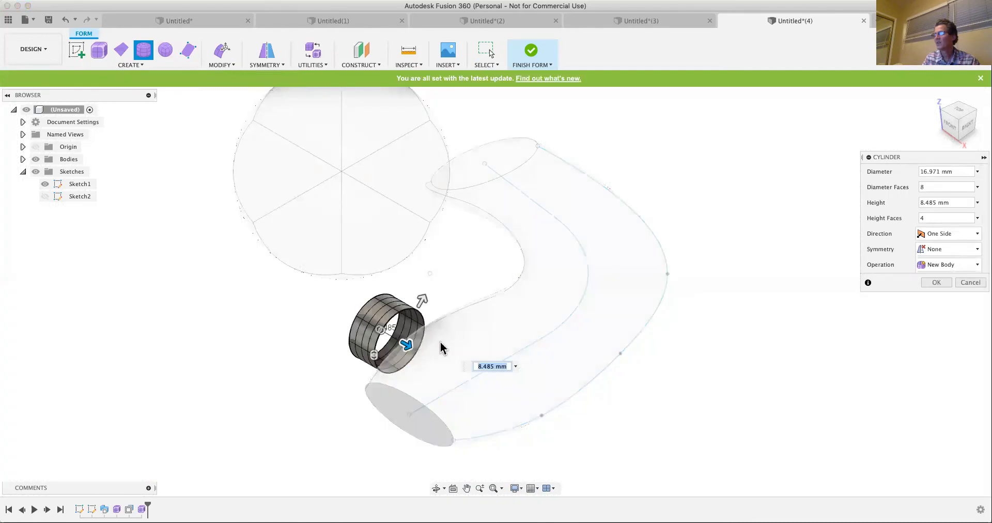
{"action": "left_click_drag", "start_coordinate": [407, 345], "coordinate": [414, 349]}
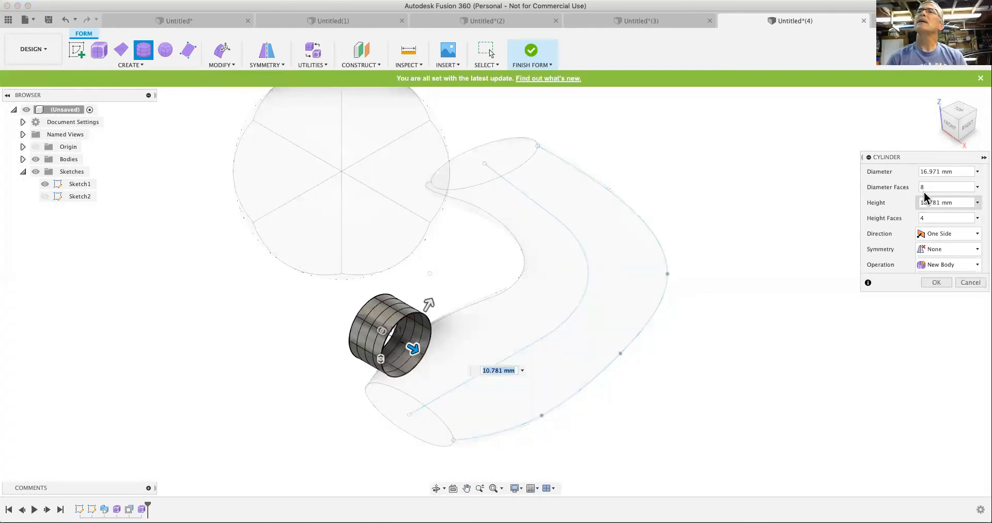
{"action": "left_click", "coordinate": [926, 221]}
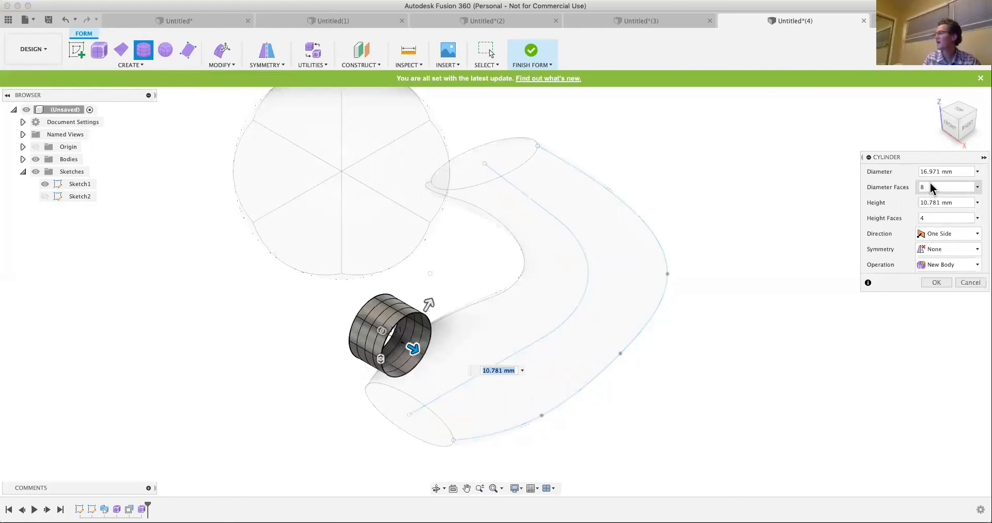
{"action": "left_click", "coordinate": [935, 284]}
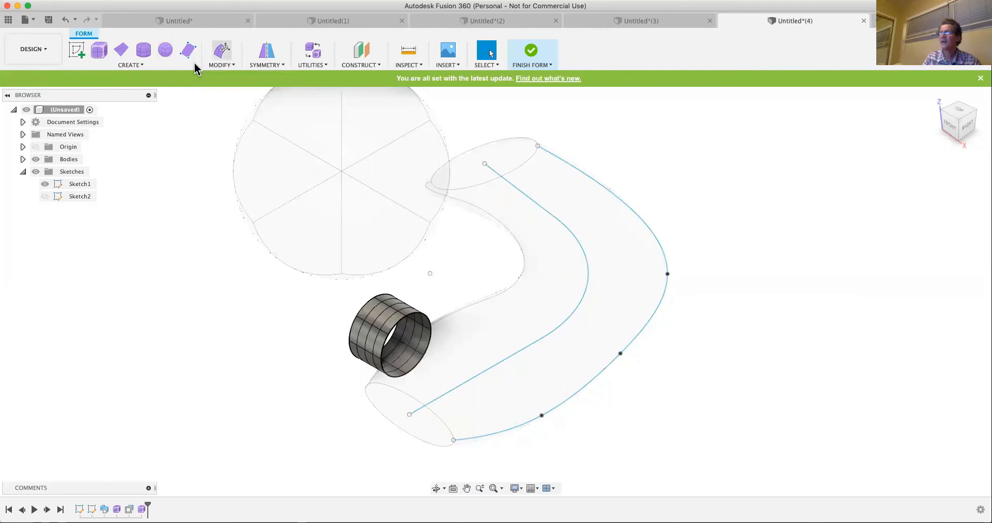
- Finish the form and reopen the cylinder's form feature for editing
{"action": "left_click", "coordinate": [532, 52]}
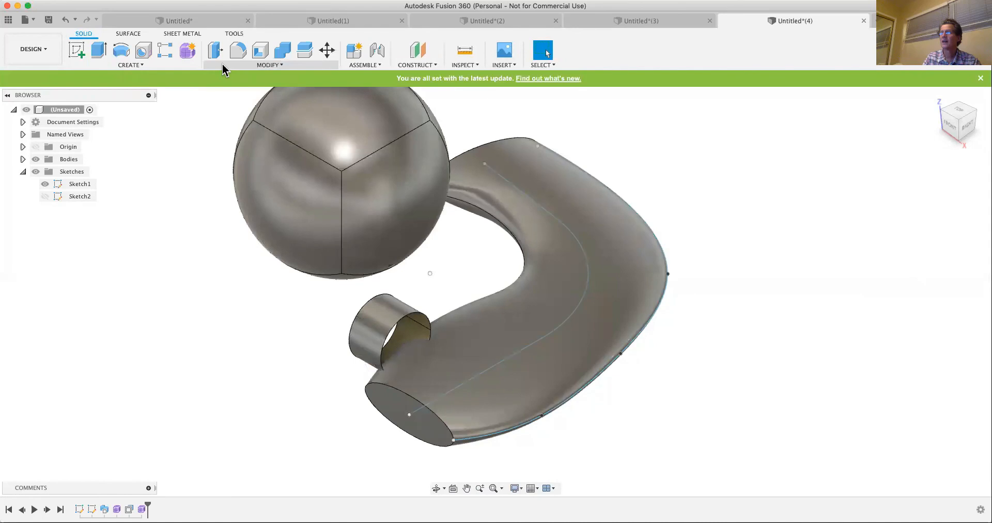
{"action": "left_click", "coordinate": [216, 50]}
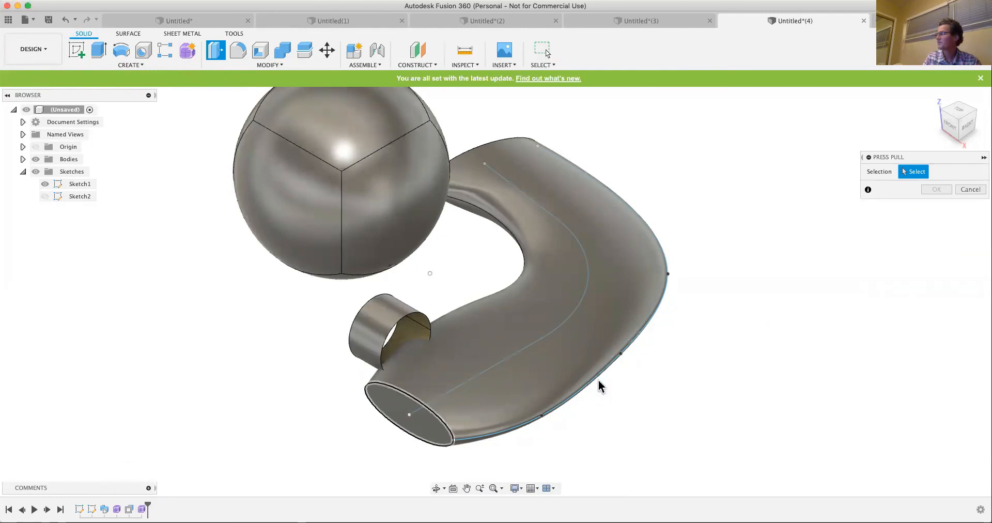
{"action": "left_click", "coordinate": [970, 190]}
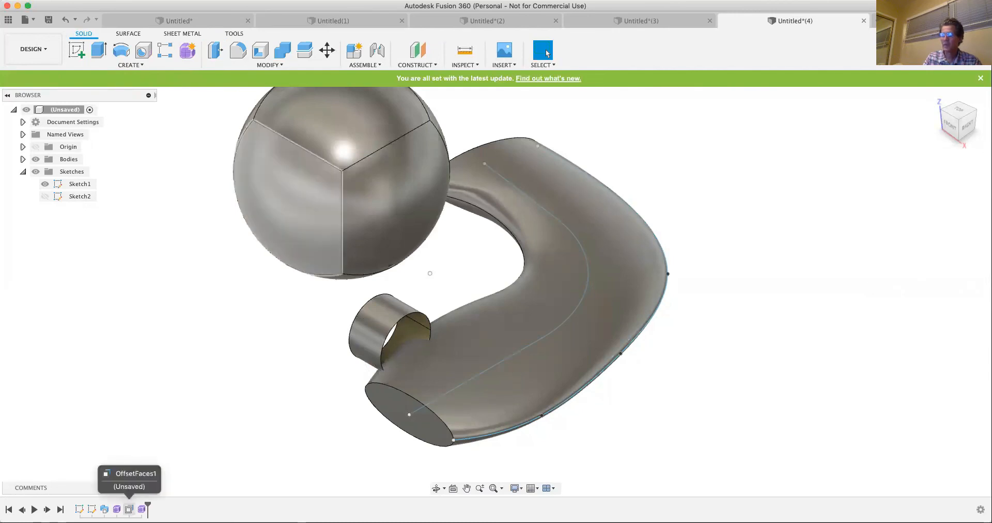
{"action": "right_click", "coordinate": [142, 509]}
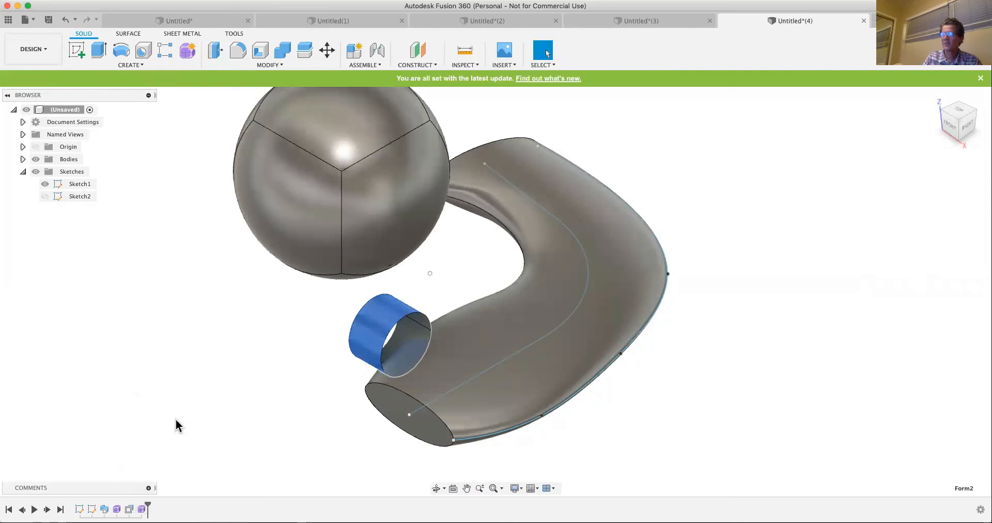
{"action": "left_click", "coordinate": [176, 419]}
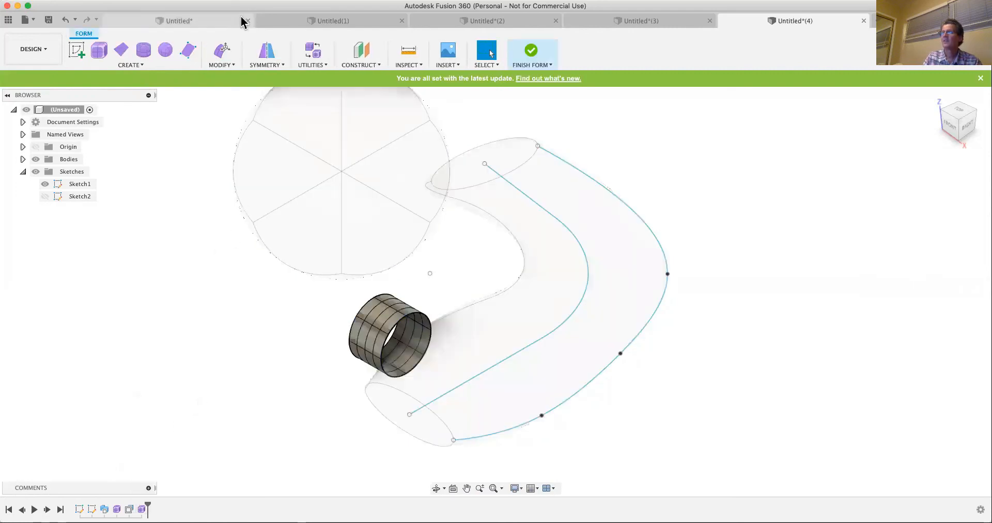
- Use Edit Form to move one upper face of the cylinder 5 mm upward and rotate it by -55 degrees
{"action": "left_click", "coordinate": [222, 50]}
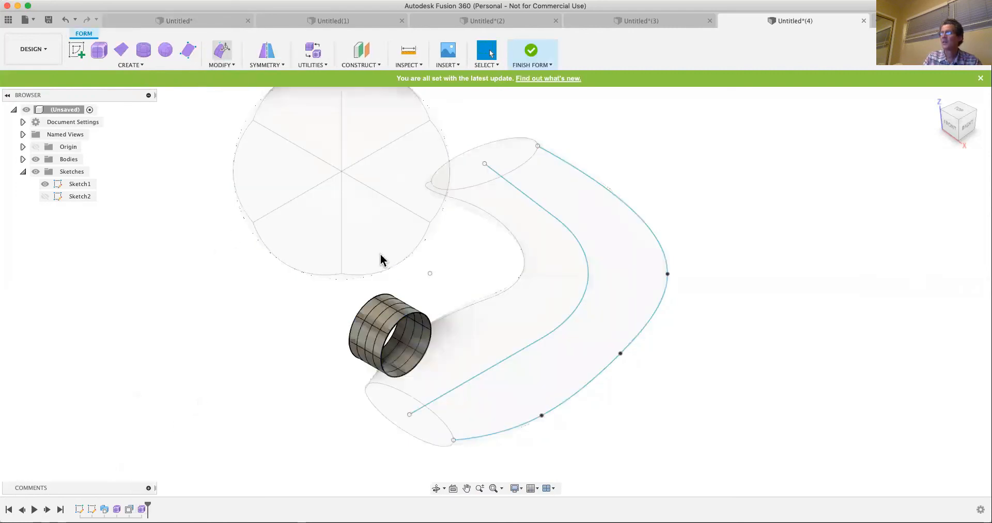
{"action": "left_click", "coordinate": [376, 313]}
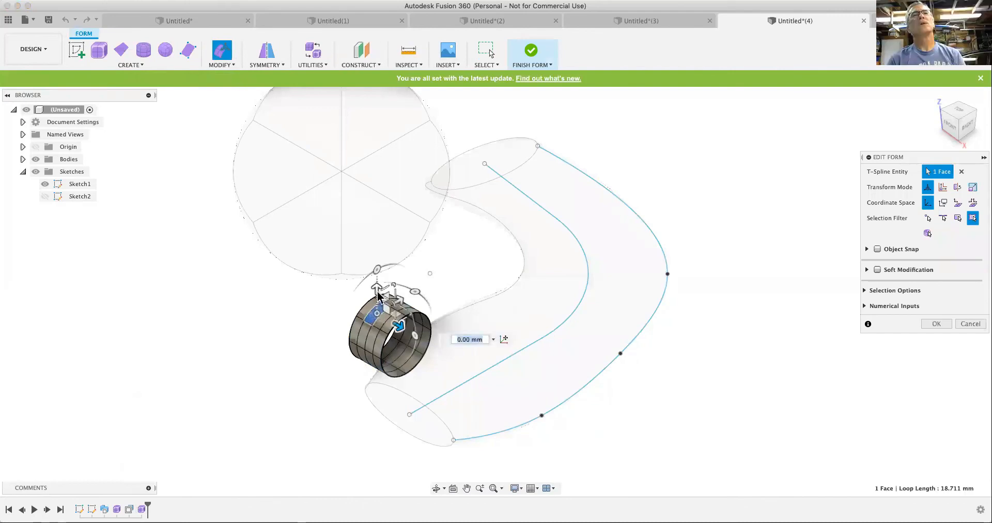
{"action": "left_click_drag", "start_coordinate": [378, 287], "coordinate": [376, 277]}
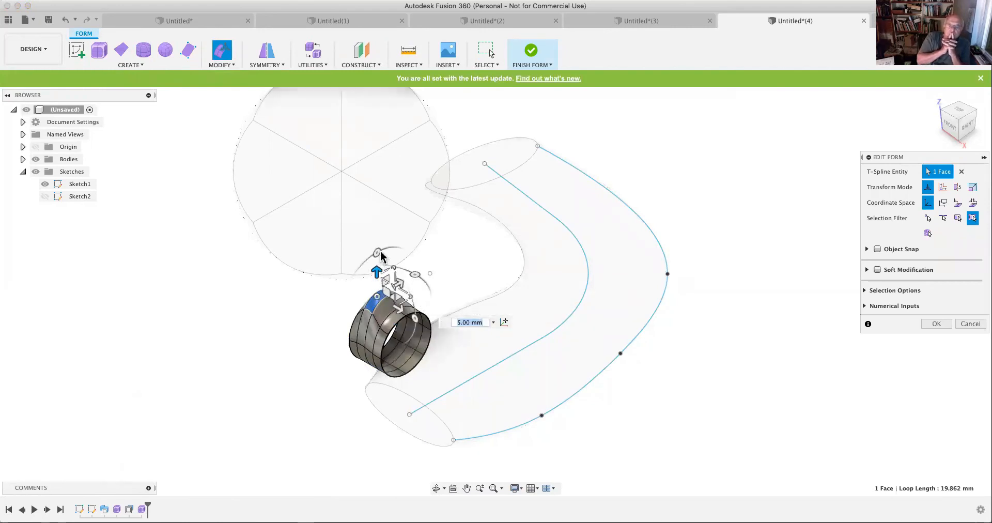
{"action": "left_click_drag", "start_coordinate": [381, 252], "coordinate": [412, 257]}
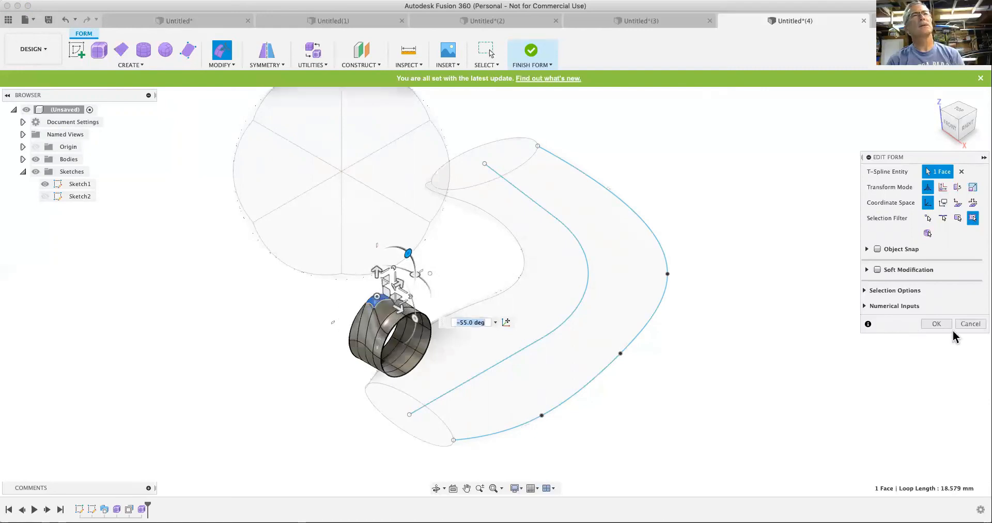
{"action": "left_click", "coordinate": [937, 324]}
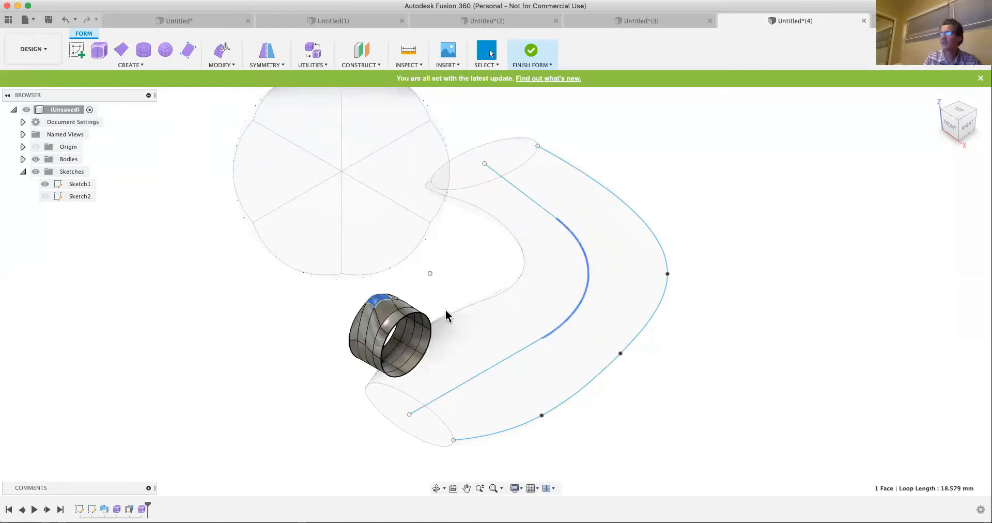
{"action": "scroll", "coordinate": [377, 307], "scroll_direction": "up", "scroll_amount": 2}
{"action": "scroll", "coordinate": [378, 307], "scroll_direction": "up", "scroll_amount": 2}
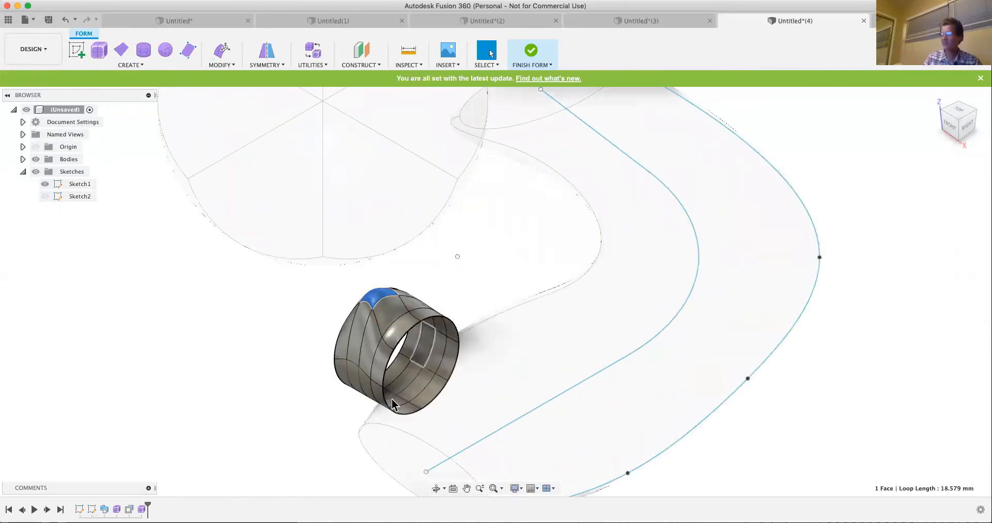
{"action": "left_click", "coordinate": [471, 262]}
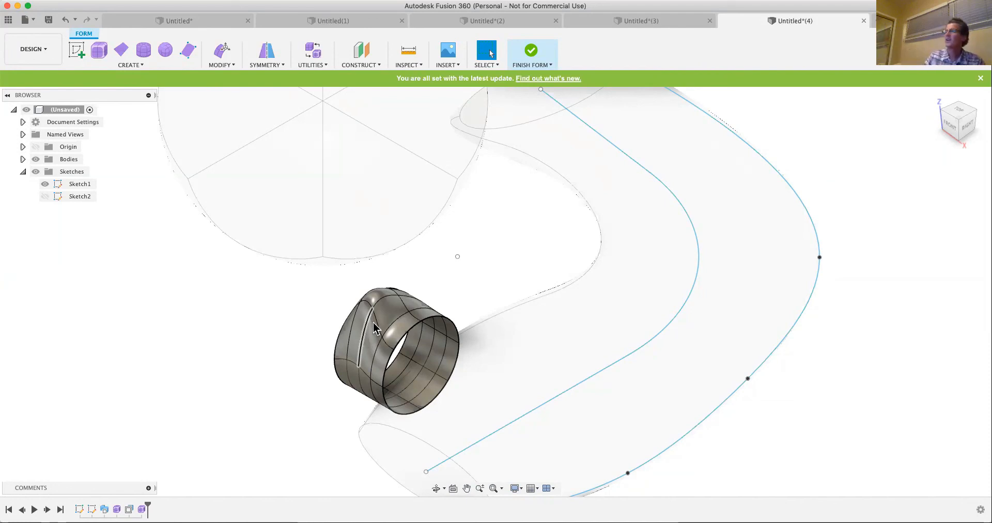
- Start a Curvature Map Analysis on the deformed form cylinder and examine its smooth Gaussian curvature colours
{"action": "left_click", "coordinate": [406, 65]}
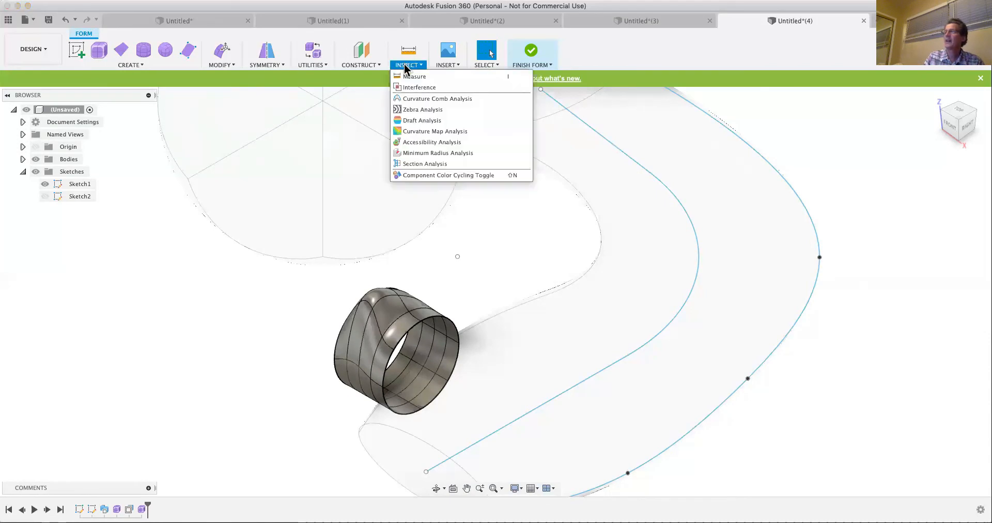
{"action": "left_click", "coordinate": [420, 132]}
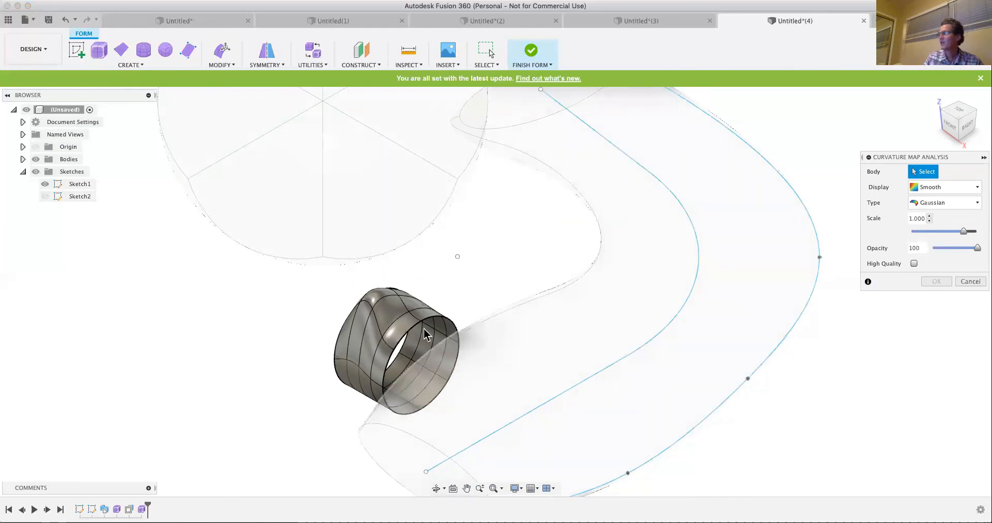
{"action": "left_click", "coordinate": [360, 364]}
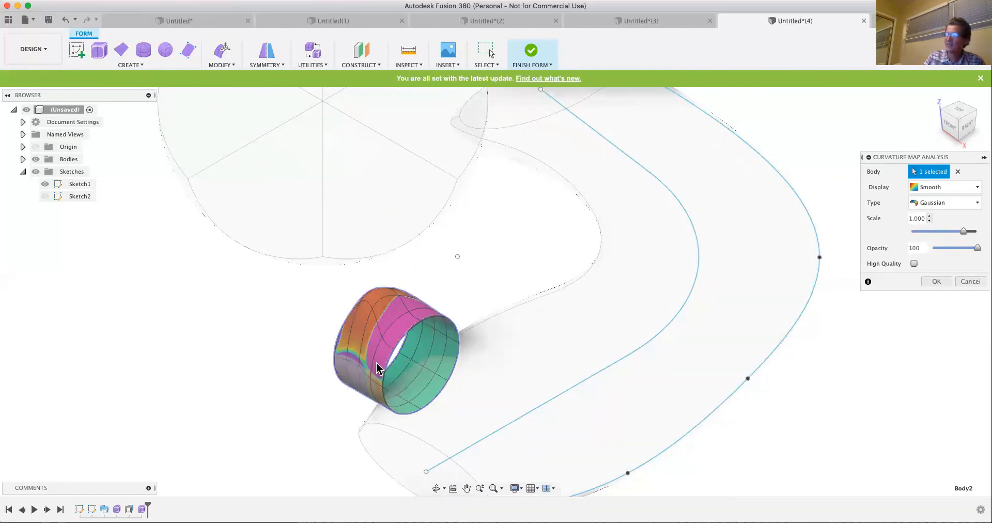
{"action": "scroll", "coordinate": [385, 339], "scroll_direction": "up", "scroll_amount": 3}
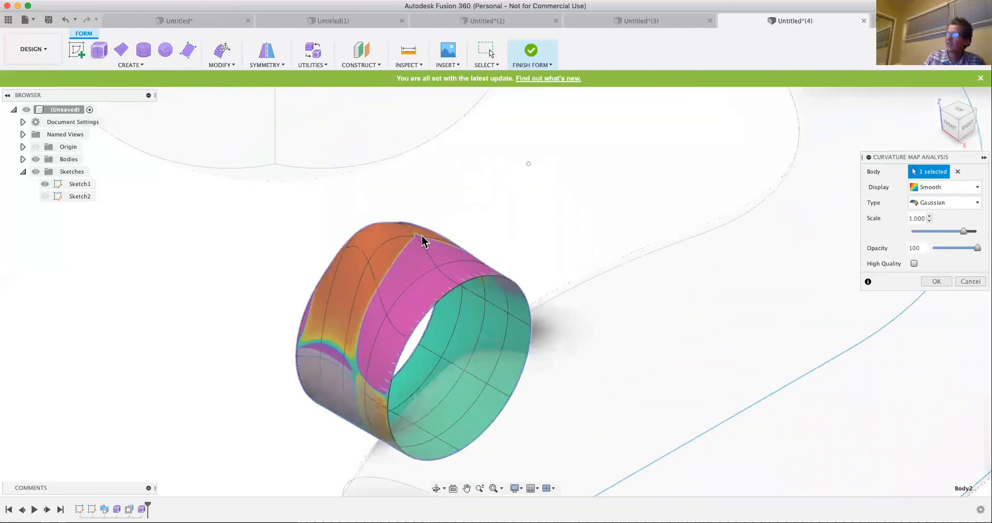
{"action": "scroll", "coordinate": [460, 302], "scroll_direction": "down", "scroll_amount": 5}
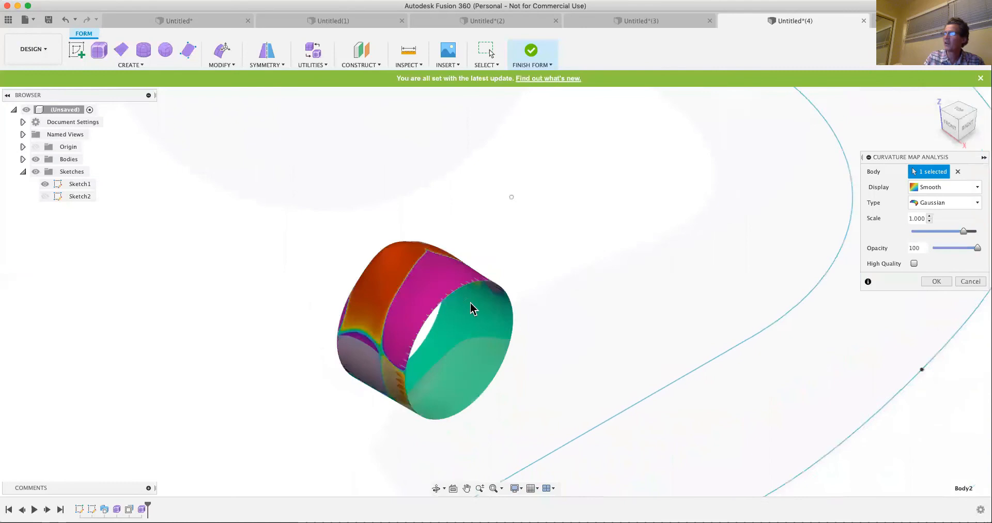
{"action": "scroll", "coordinate": [451, 262], "scroll_direction": "down", "scroll_amount": 2}
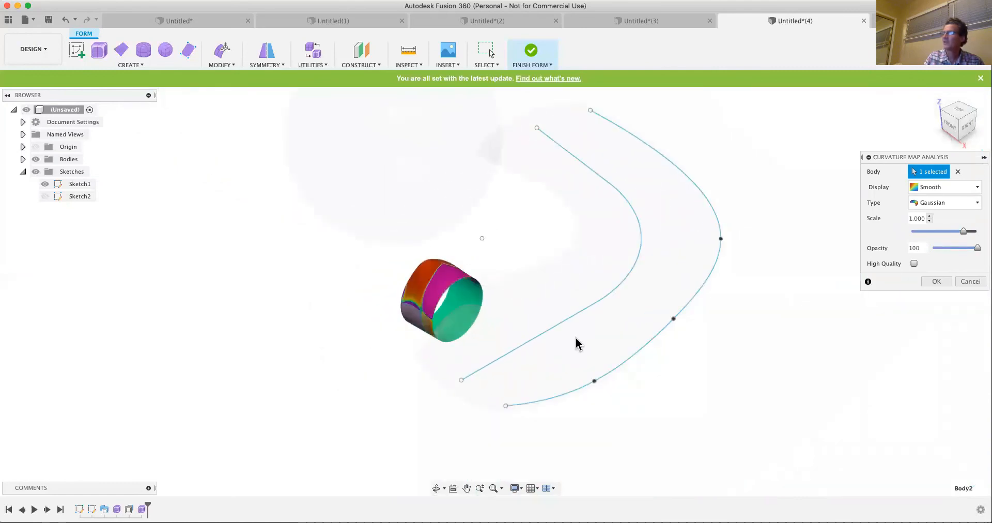
- Add the swept body to the Curvature Map Analysis and set the display to Bands
{"action": "left_click", "coordinate": [635, 334]}
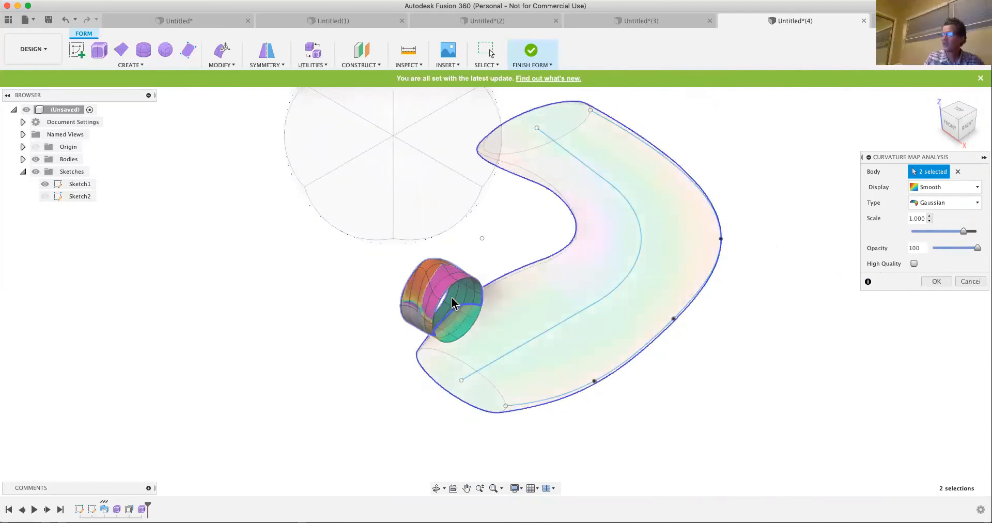
{"action": "scroll", "coordinate": [452, 298], "scroll_direction": "up", "scroll_amount": 5}
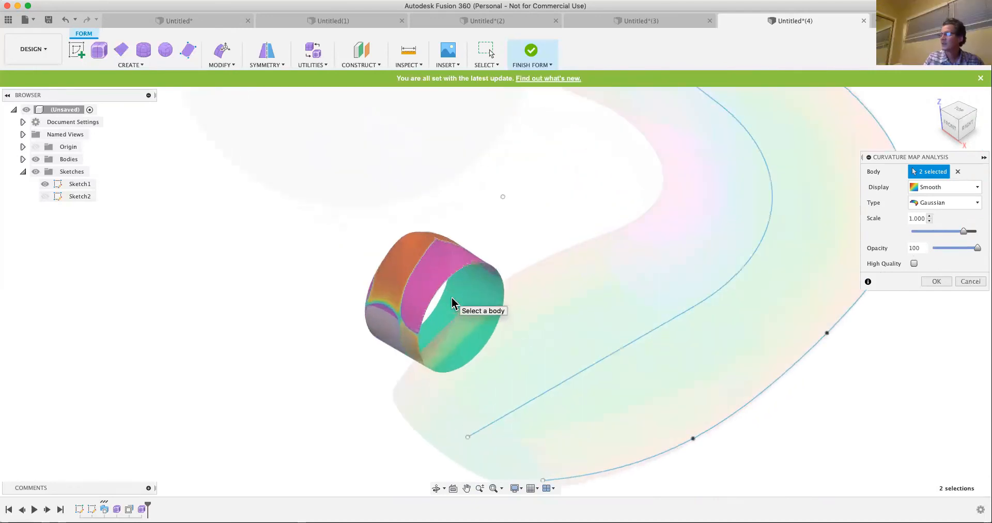
{"action": "scroll", "coordinate": [452, 301], "scroll_direction": "up", "scroll_amount": 2}
{"action": "scroll", "coordinate": [450, 297], "scroll_direction": "up", "scroll_amount": 3}
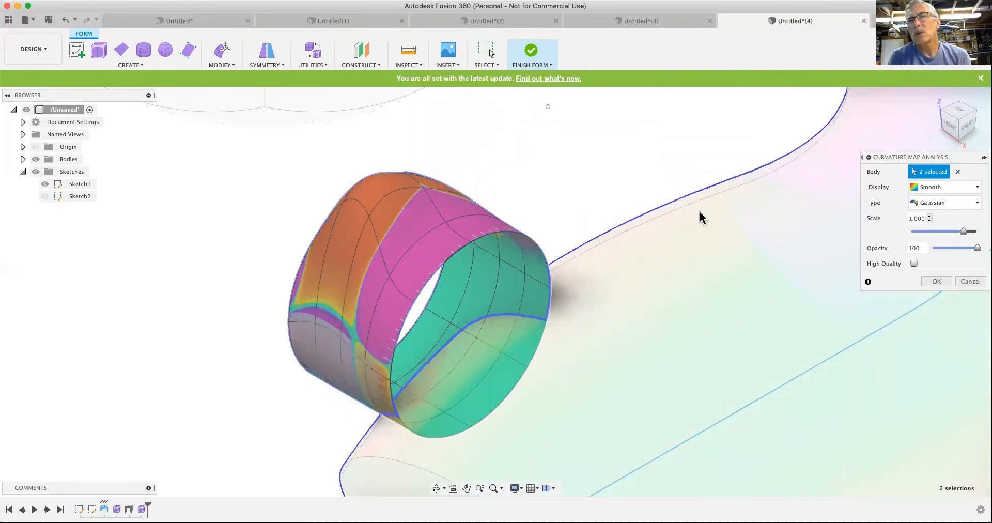
{"action": "left_click", "coordinate": [976, 187]}
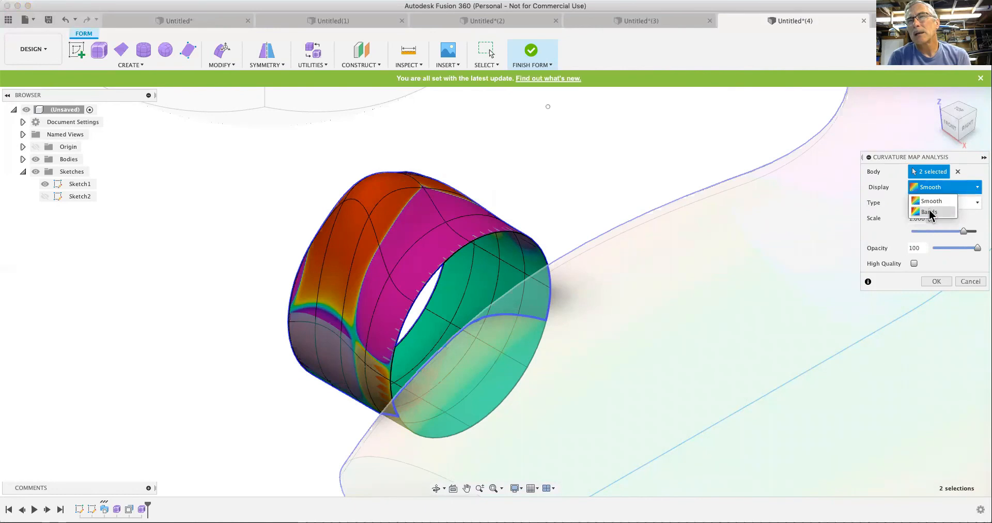
{"action": "left_click", "coordinate": [929, 213]}
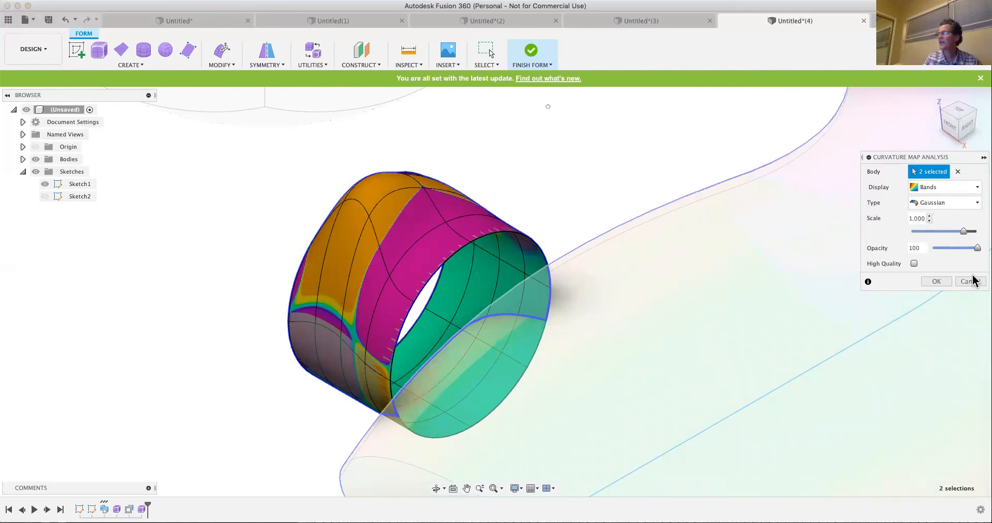
- Compare the Principal Minimum curvature type, then set the analysis to Principal Maximum and create it for both bodies
{"action": "left_click", "coordinate": [975, 205]}
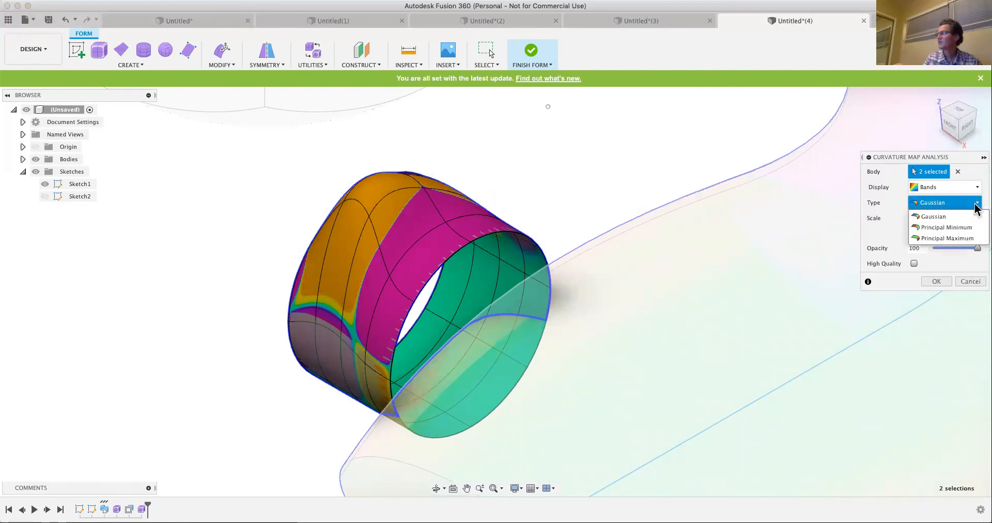
{"action": "left_click", "coordinate": [959, 226]}
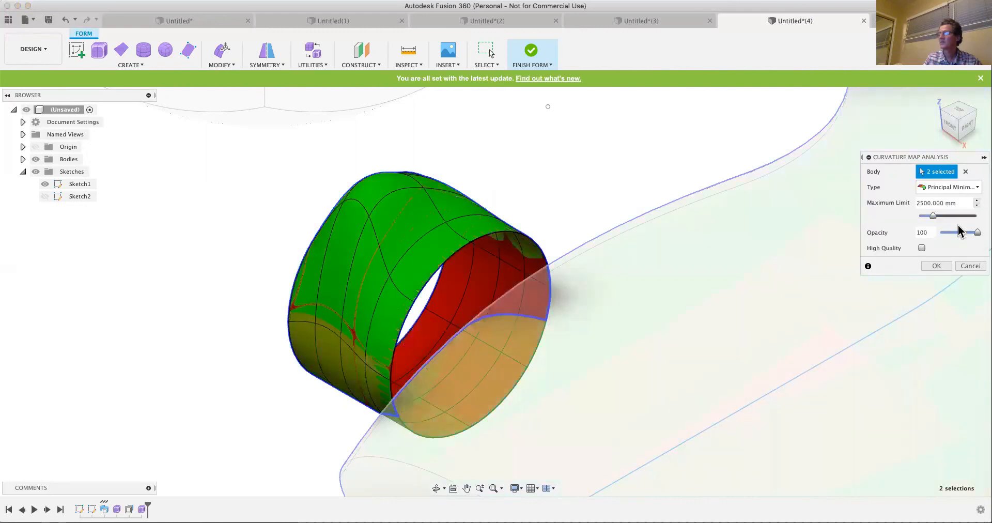
{"action": "left_click", "coordinate": [974, 188]}
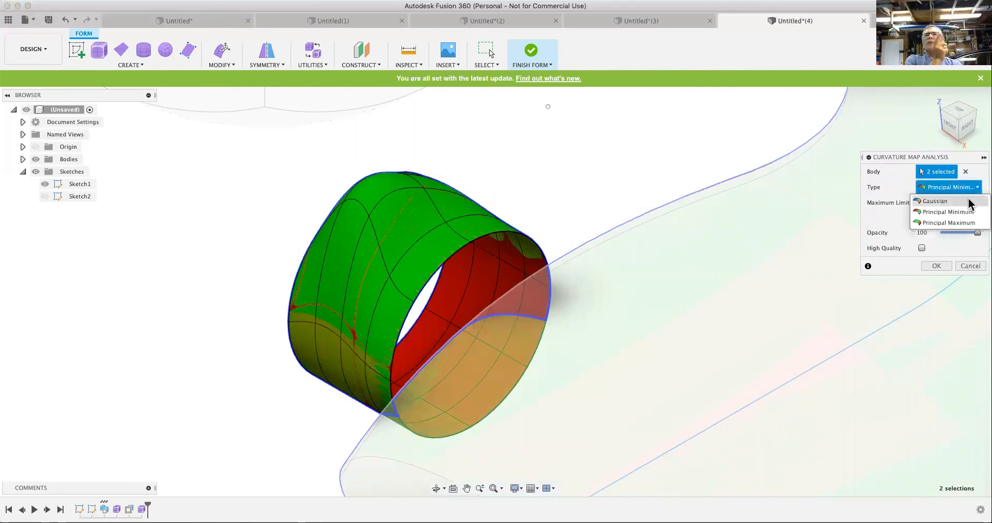
{"action": "left_click", "coordinate": [959, 222]}
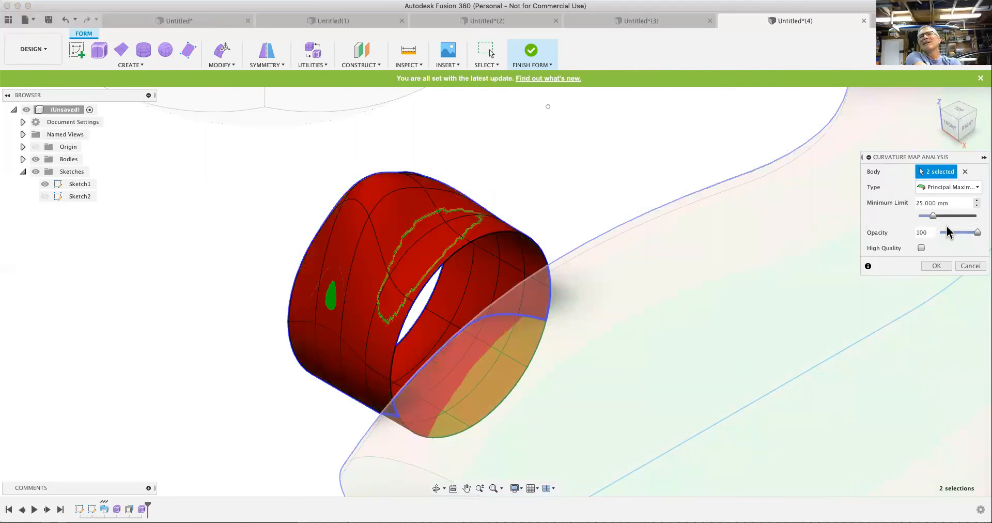
{"action": "left_click", "coordinate": [944, 266]}
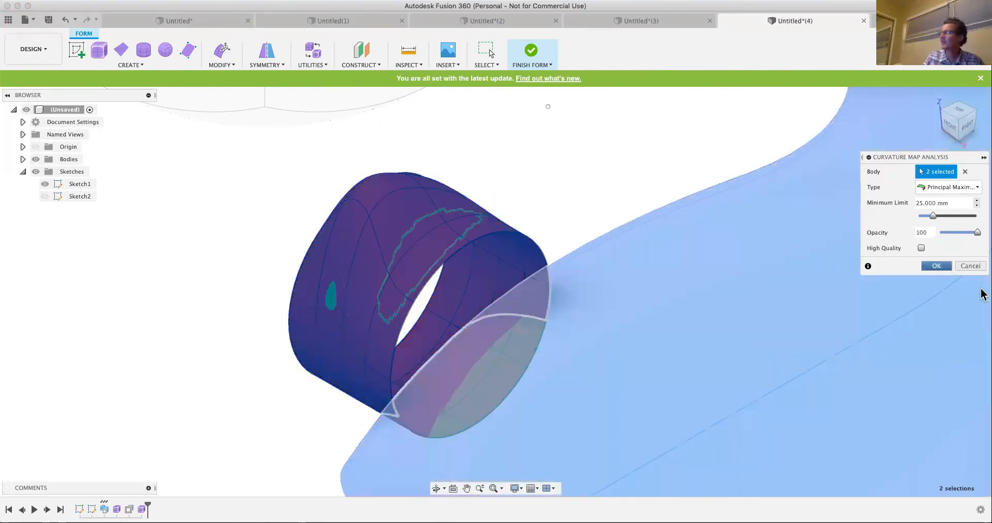
{"action": "left_click", "coordinate": [945, 264]}
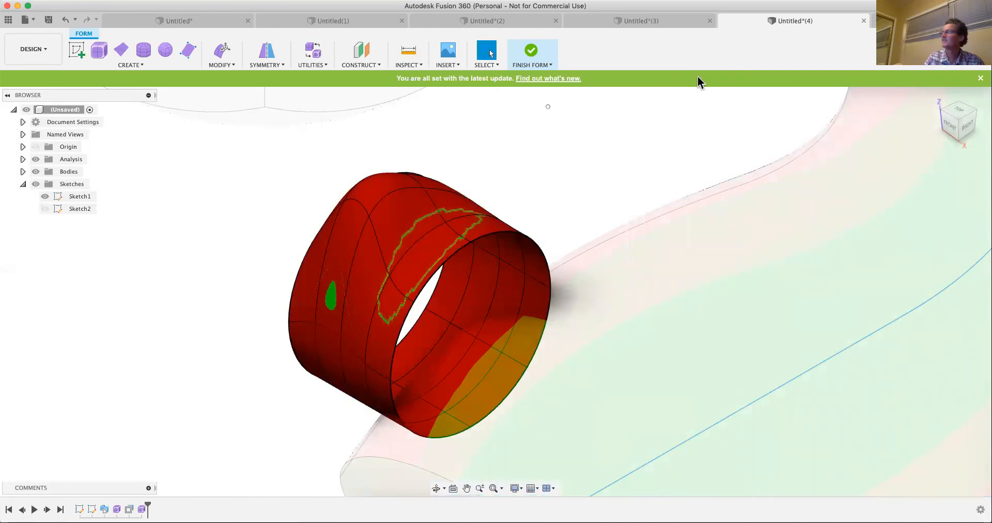
{"action": "left_click", "coordinate": [863, 22]}
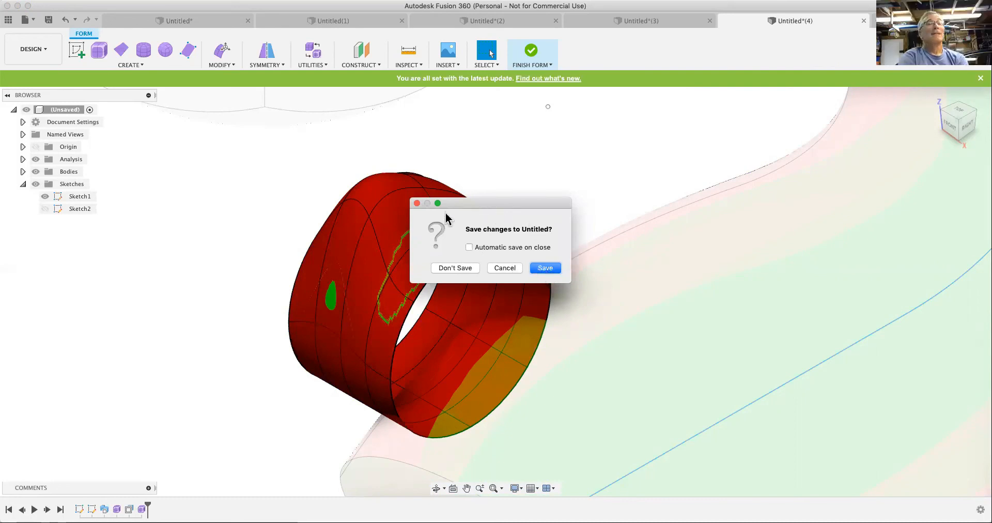
{"action": "left_click", "coordinate": [417, 204]}
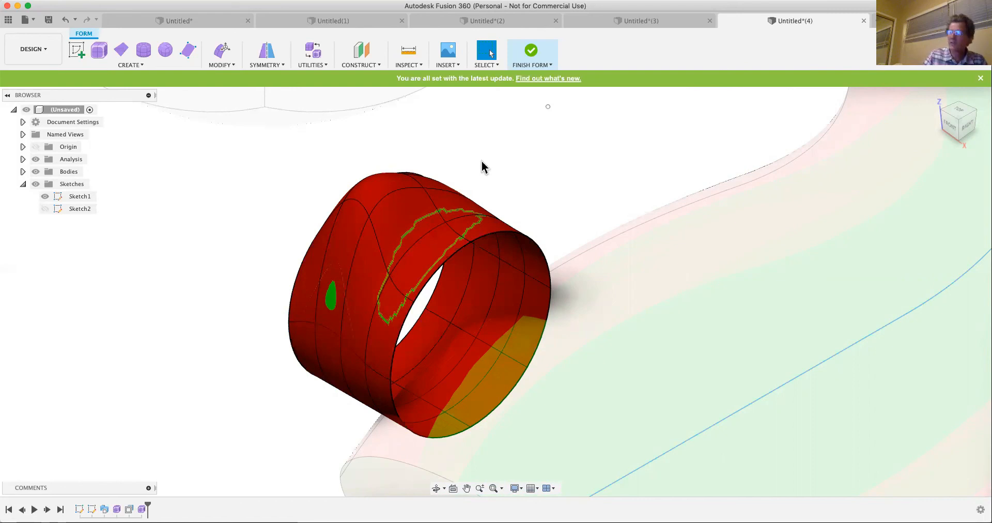
{"action": "left_click", "coordinate": [510, 326]}
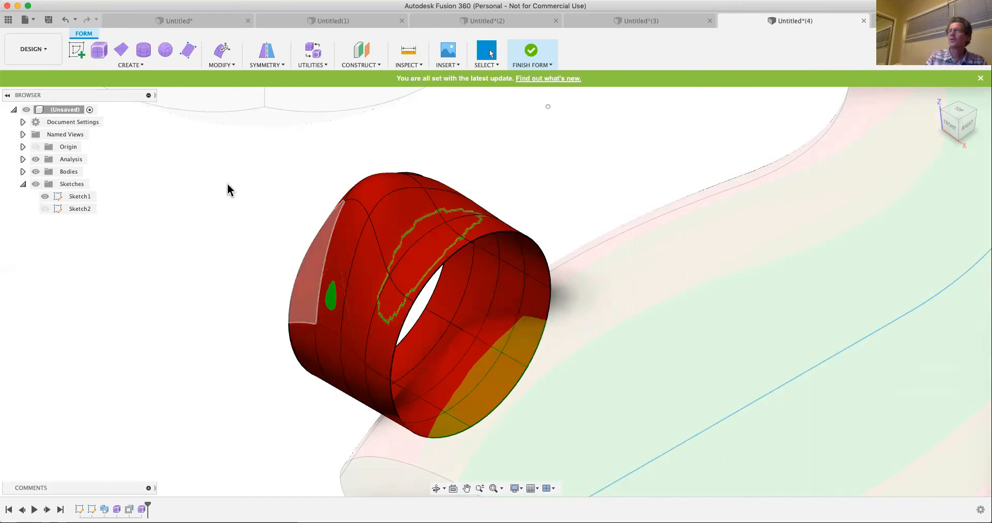
{"action": "left_click", "coordinate": [134, 66]}
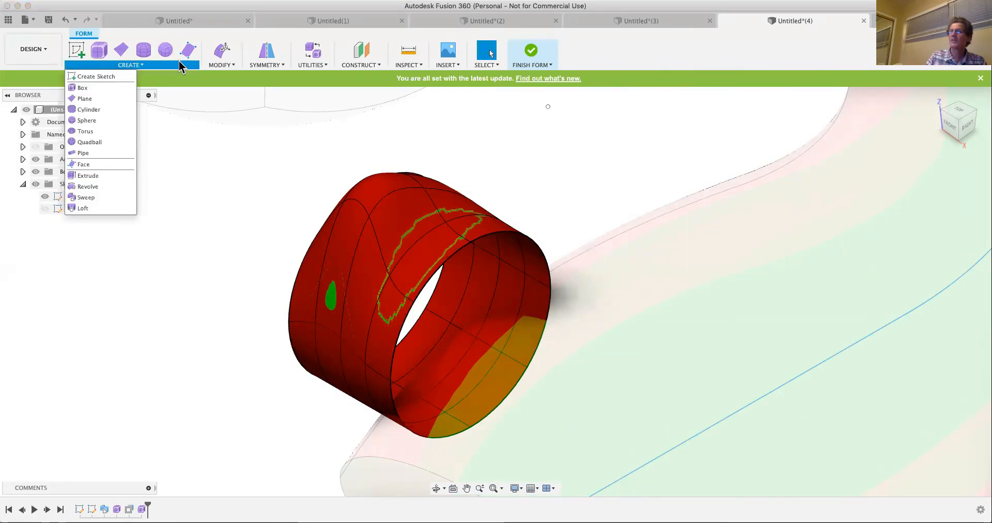
{"action": "left_click", "coordinate": [223, 64]}
{"action": "left_click", "coordinate": [151, 144]}
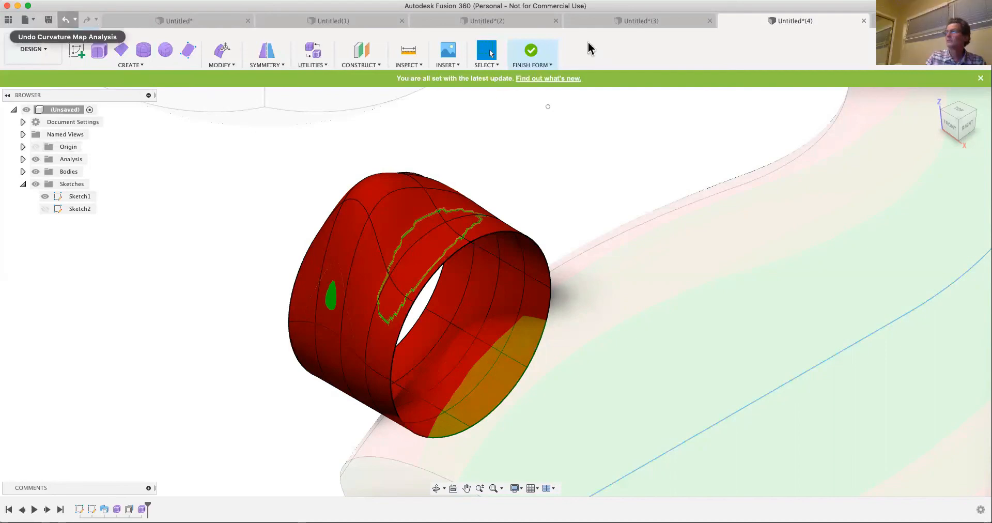
- Finish the form and review the solid creation and modification commands
{"action": "left_click", "coordinate": [532, 52]}
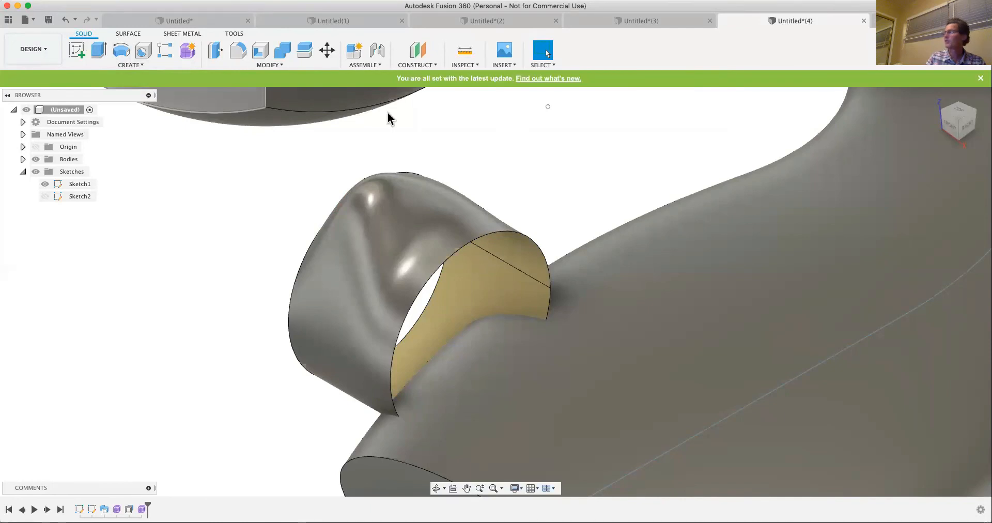
{"action": "left_click", "coordinate": [126, 65]}
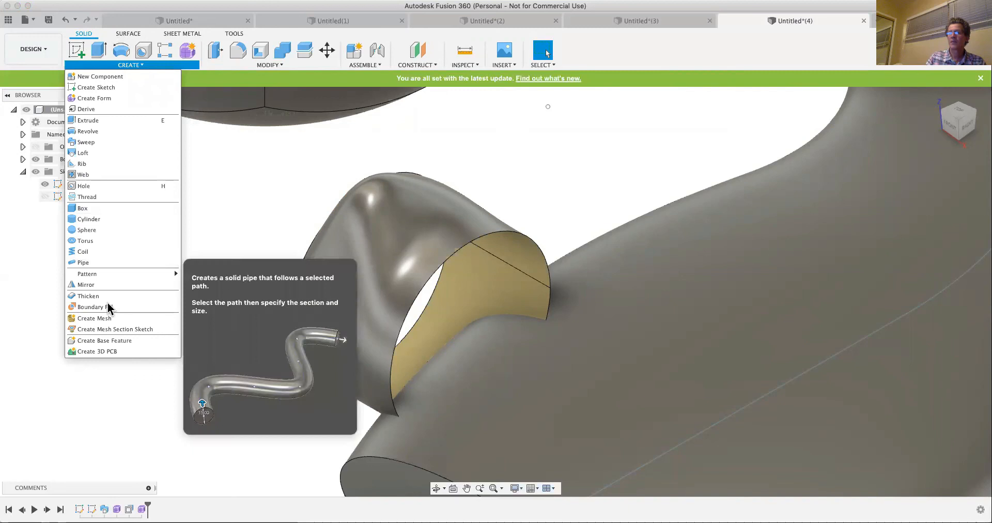
{"action": "left_click", "coordinate": [255, 60]}
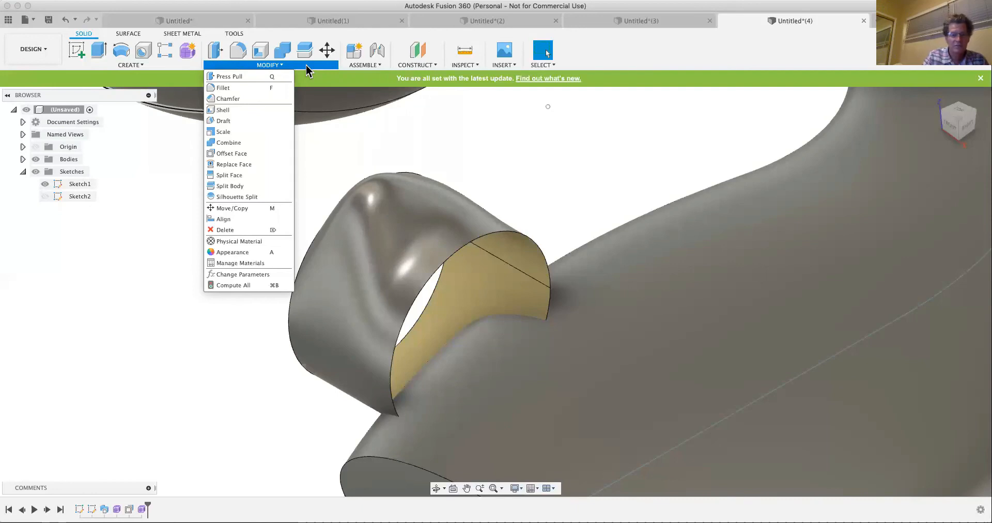
{"action": "left_click", "coordinate": [334, 148]}
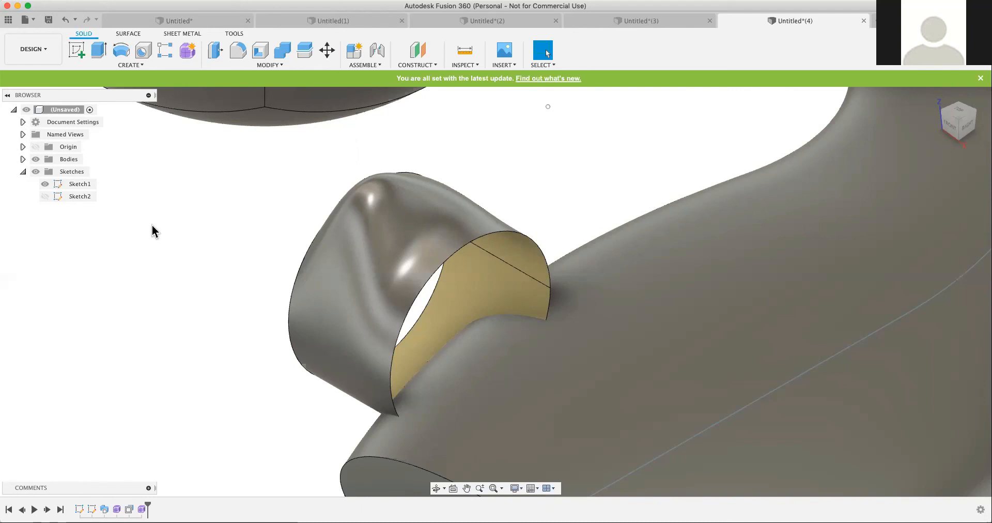
{"action": "scroll", "coordinate": [187, 256], "scroll_direction": "down", "scroll_amount": 3}
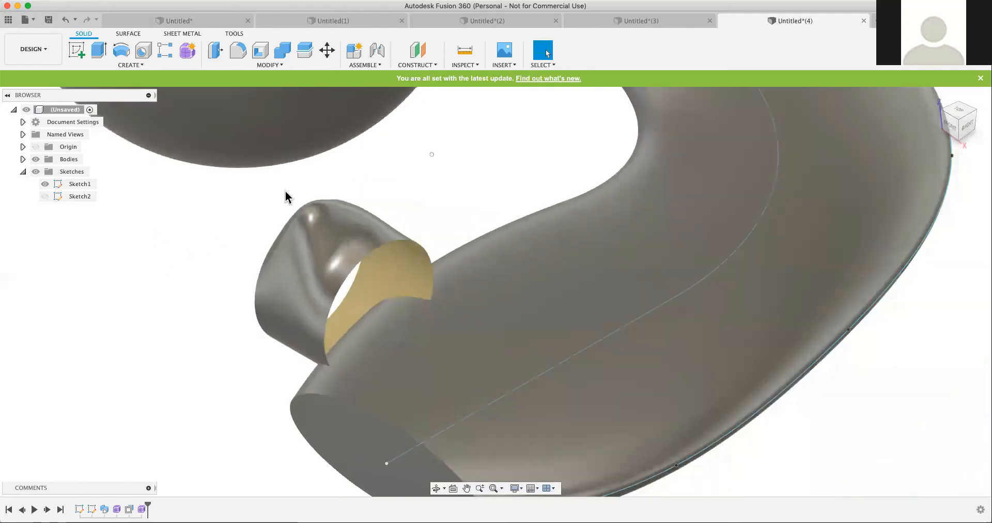
- Switch to the Untitled(3) document, identify the wavy solid in its list of bodies and examine the commands available for it
{"action": "left_click", "coordinate": [666, 26]}
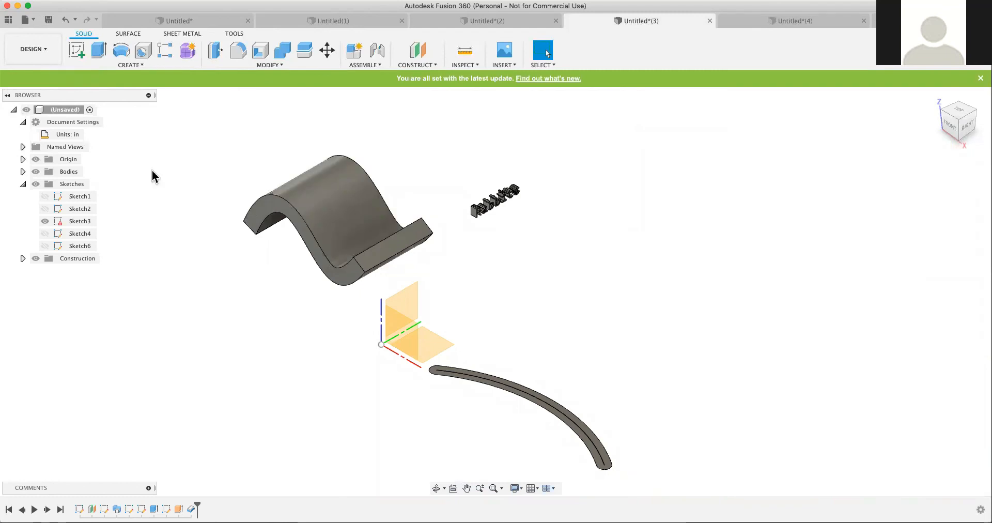
{"action": "left_click", "coordinate": [22, 172]}
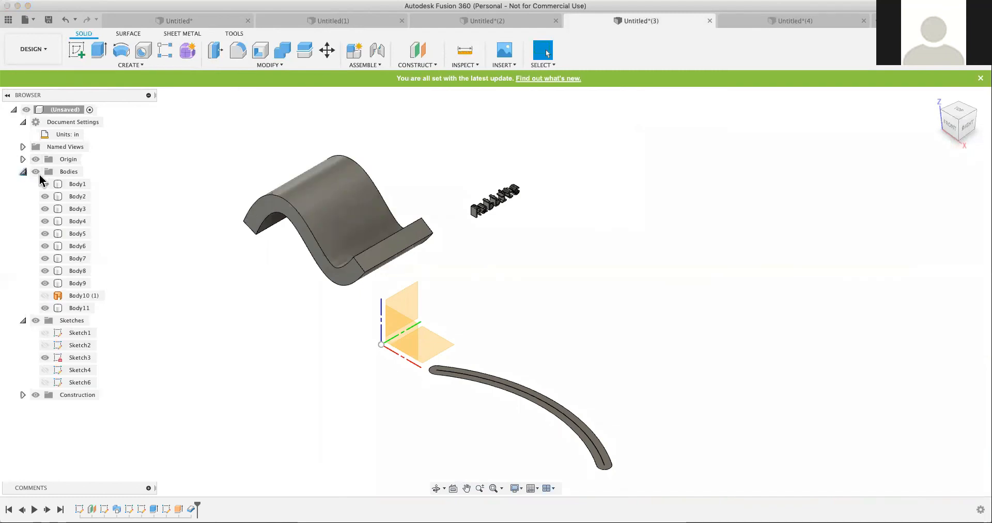
{"action": "left_click", "coordinate": [342, 206]}
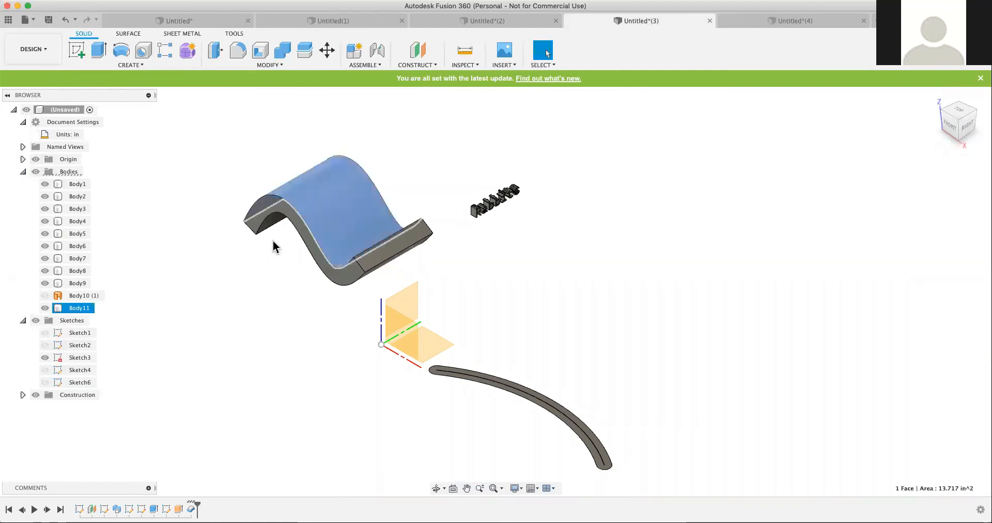
{"action": "left_click", "coordinate": [74, 310]}
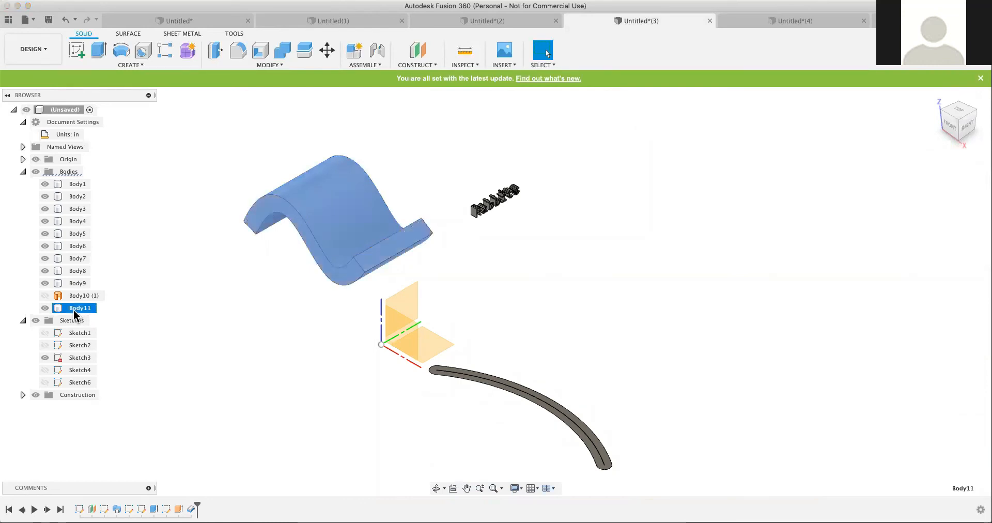
{"action": "right_click", "coordinate": [74, 309]}
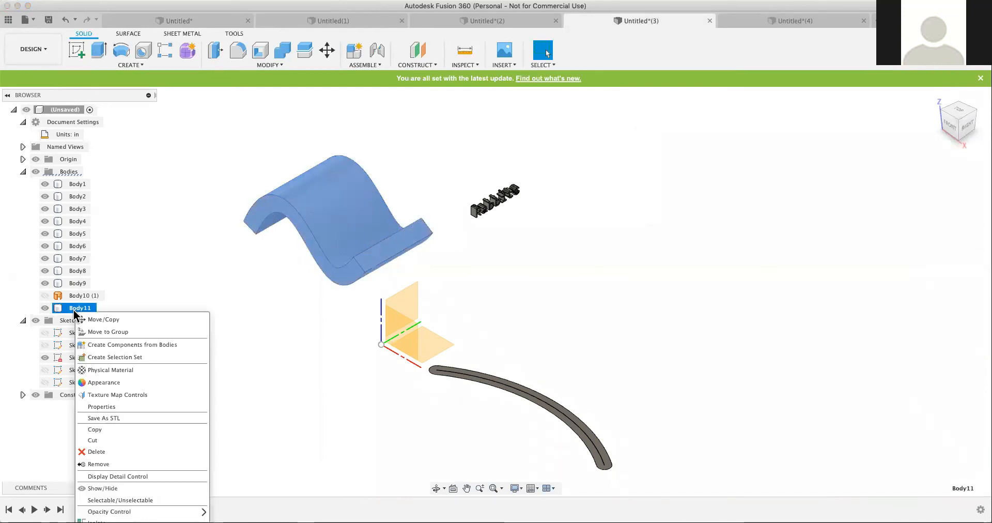
{"action": "left_click", "coordinate": [151, 289]}
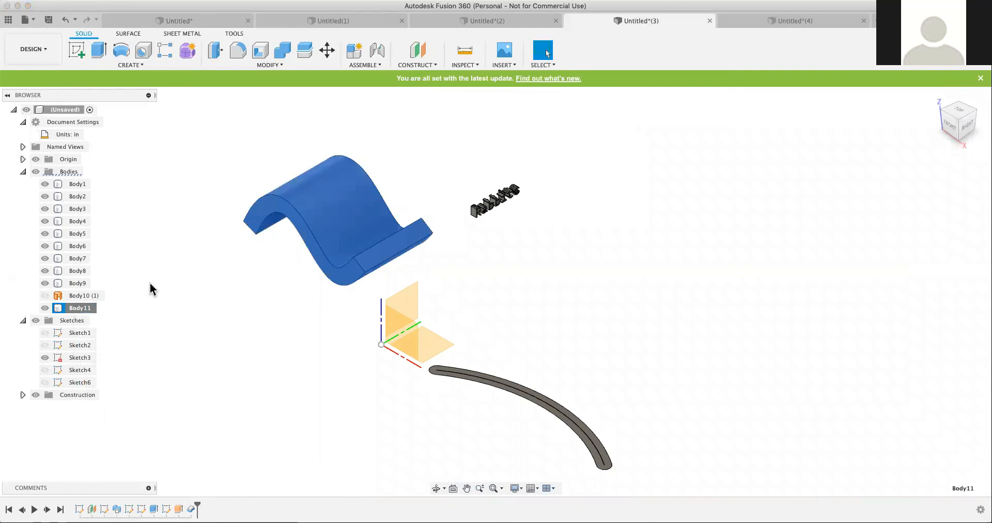
{"action": "left_click", "coordinate": [277, 285]}
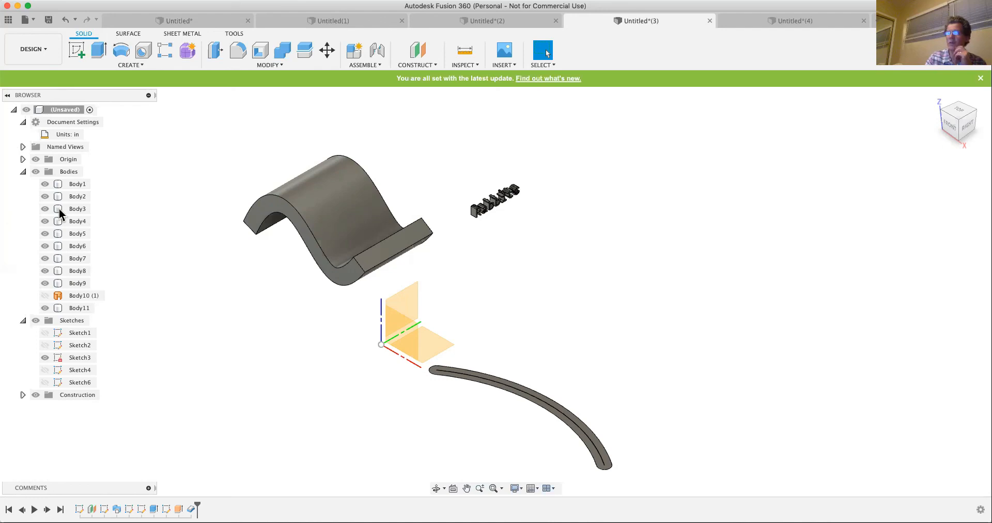
- Select the wavy solid's body again and examine its Save As STL export option
{"action": "left_click", "coordinate": [252, 231]}
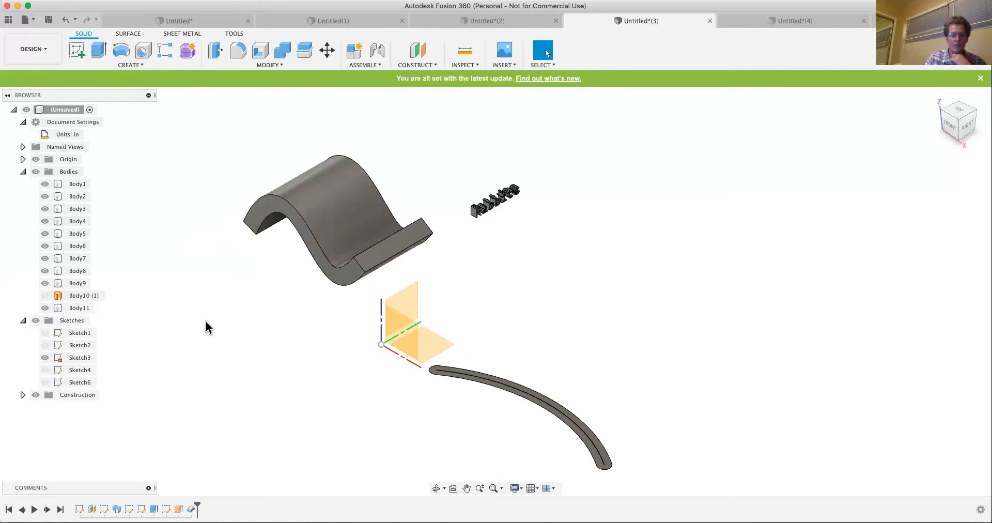
{"action": "left_click", "coordinate": [344, 209]}
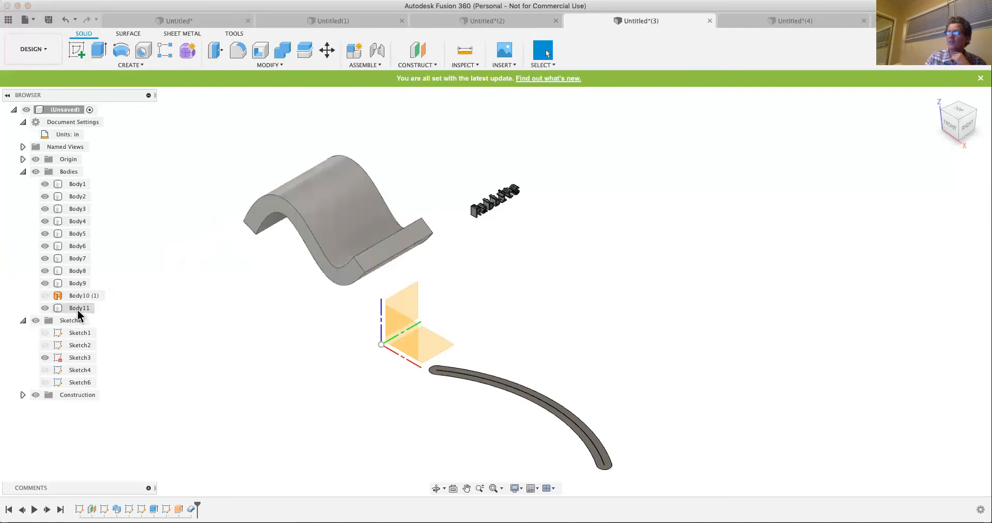
{"action": "left_click", "coordinate": [78, 310]}
{"action": "right_click", "coordinate": [79, 313]}
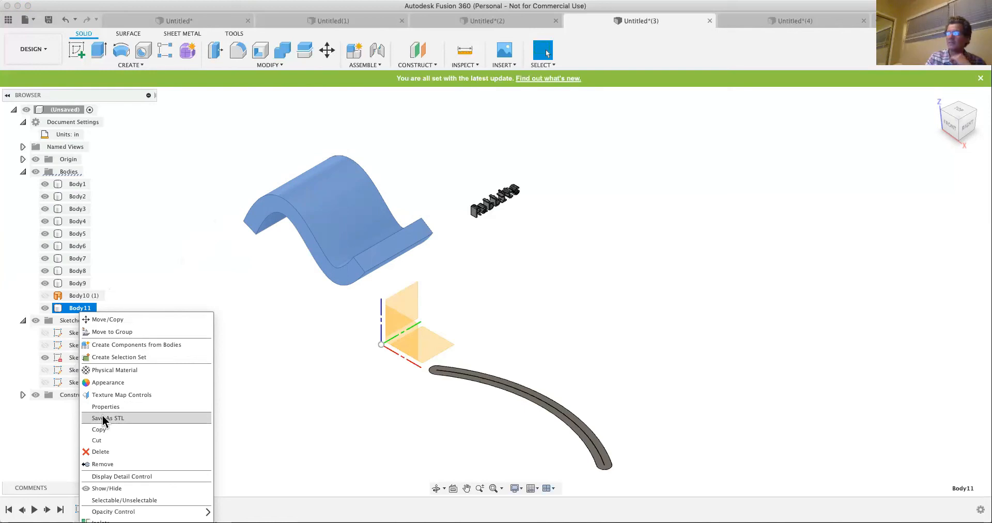
{"action": "left_click", "coordinate": [243, 309]}
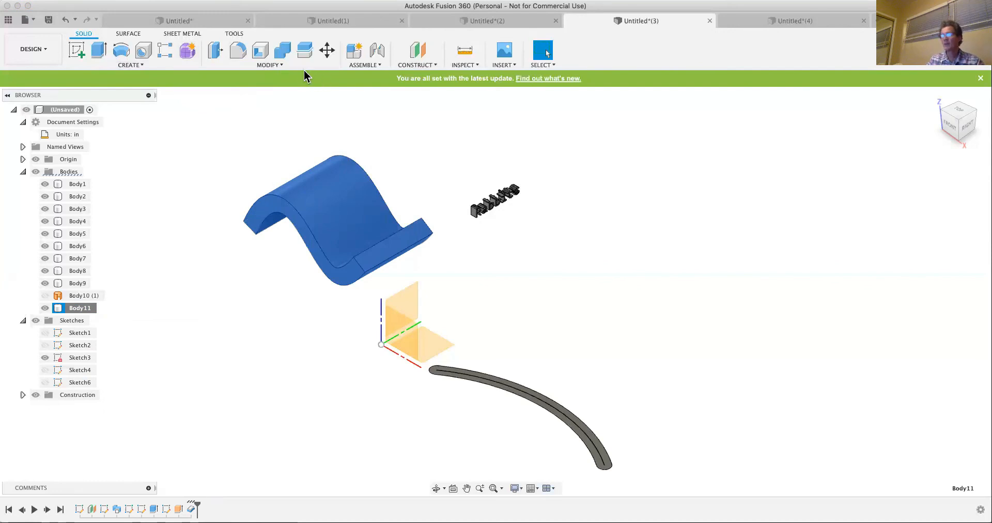
{"action": "left_click", "coordinate": [136, 63]}
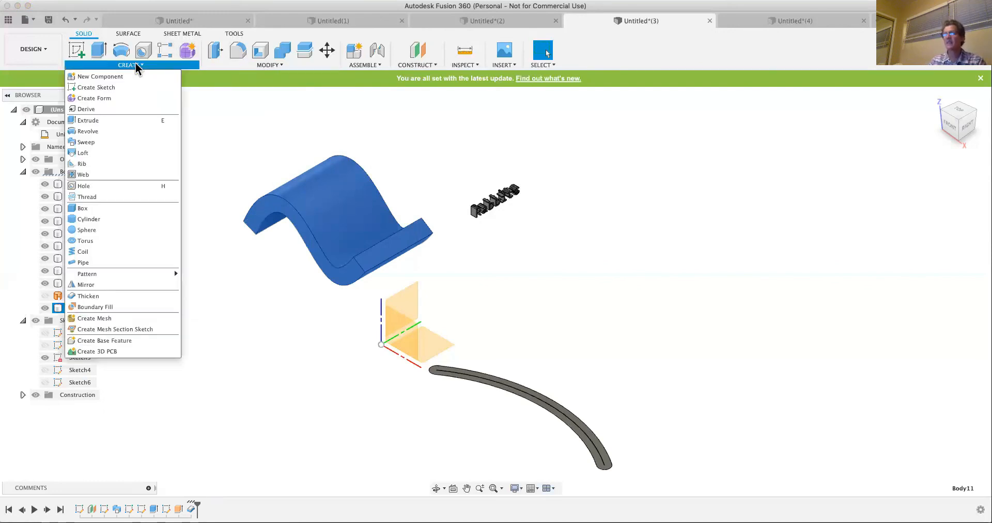
{"action": "left_click", "coordinate": [284, 64]}
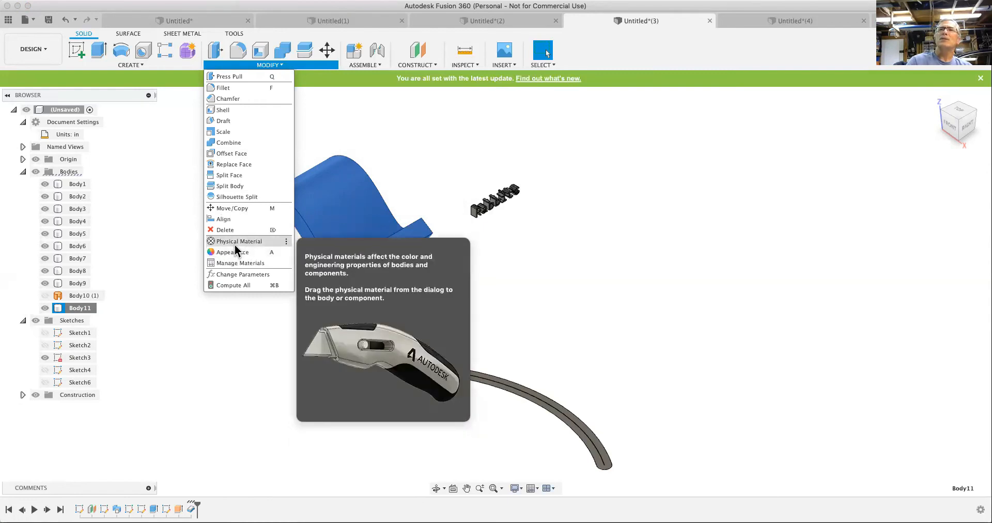
{"action": "left_click", "coordinate": [412, 157]}
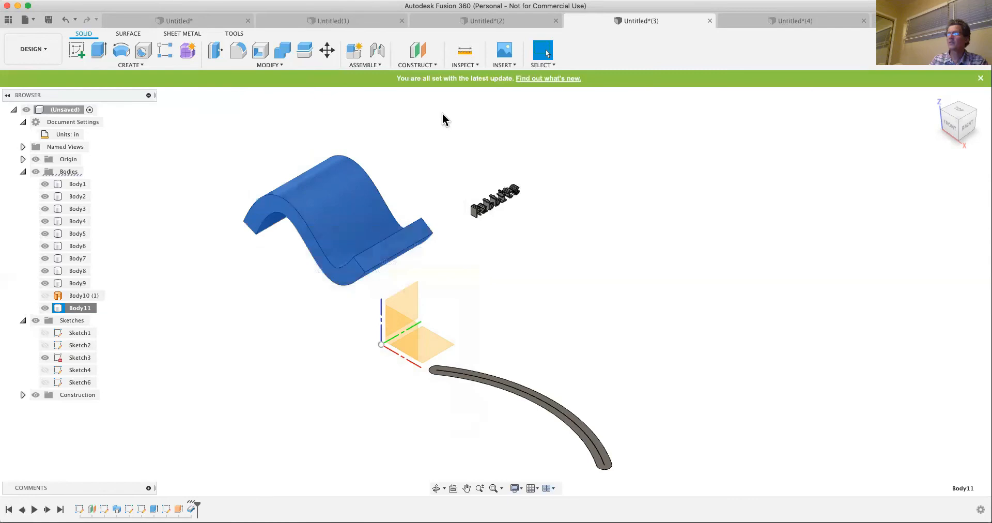
- Open the appearance settings for the wavy solid and apply the Pine appearance from the Wood library to its large upper face
{"action": "left_click", "coordinate": [443, 113]}
{"action": "left_click", "coordinate": [321, 205]}
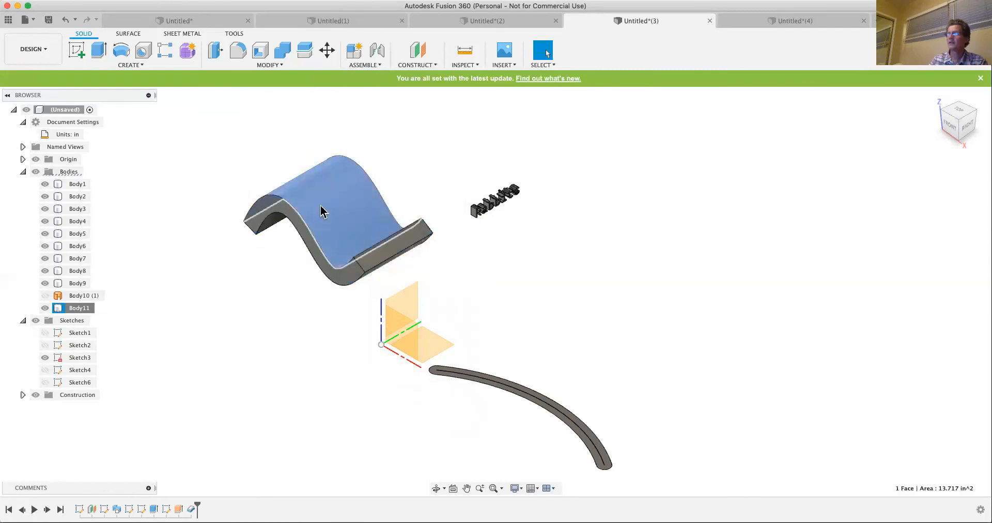
{"action": "right_click", "coordinate": [320, 206]}
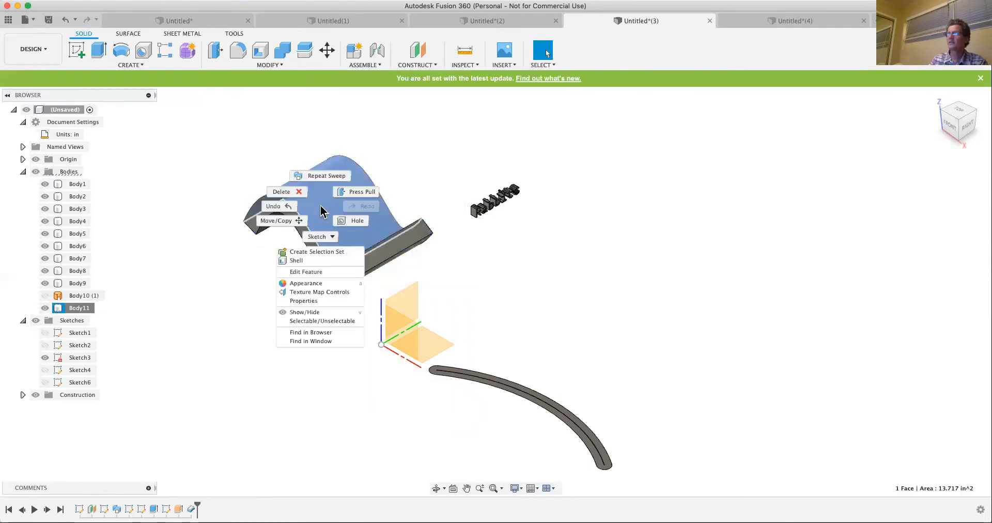
{"action": "left_click", "coordinate": [307, 289]}
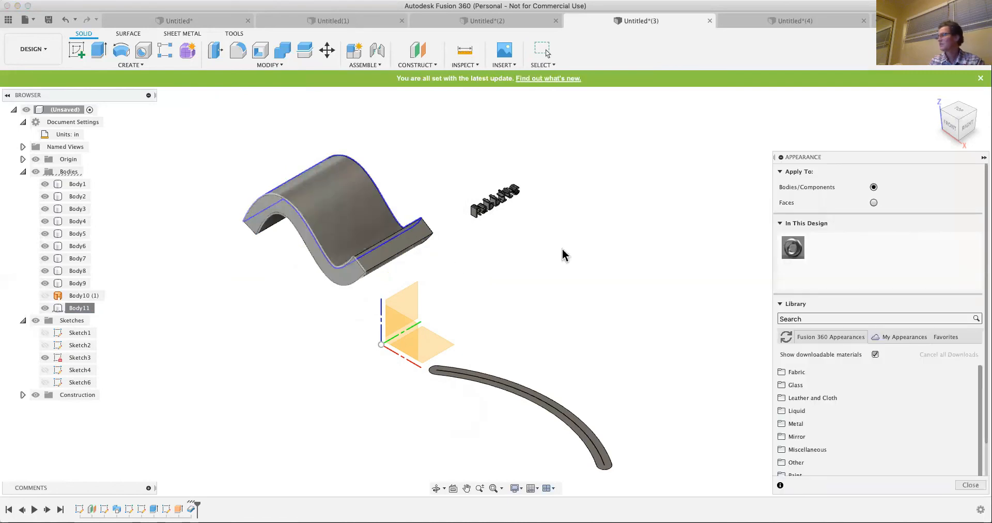
{"action": "scroll", "coordinate": [808, 421], "scroll_direction": "down", "scroll_amount": 3}
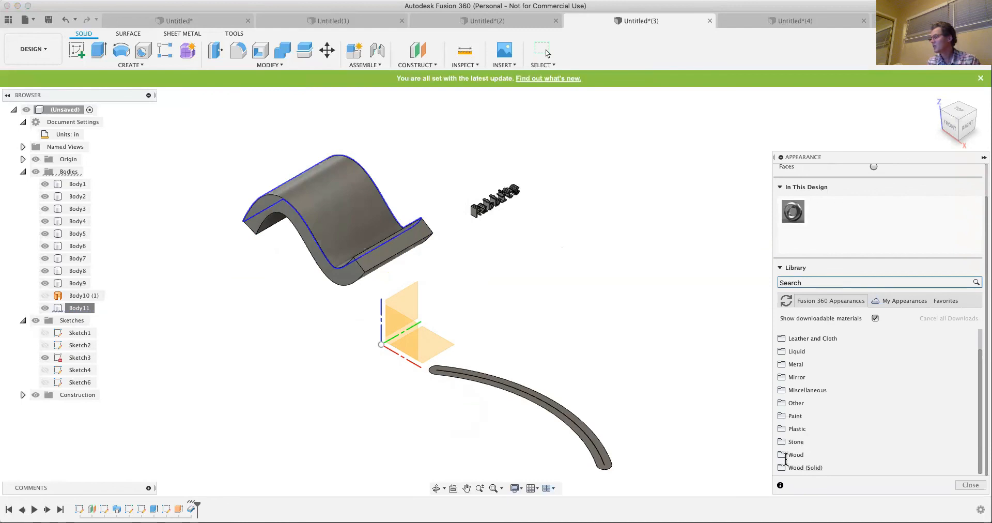
{"action": "left_click", "coordinate": [796, 454]}
{"action": "scroll", "coordinate": [837, 438], "scroll_direction": "down", "scroll_amount": 5}
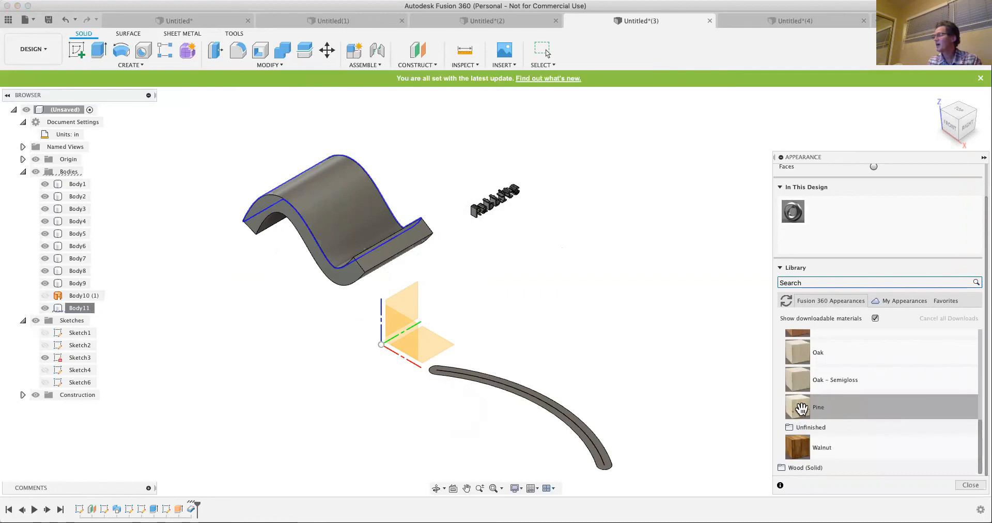
{"action": "left_click_drag", "start_coordinate": [399, 181], "coordinate": [334, 188]}
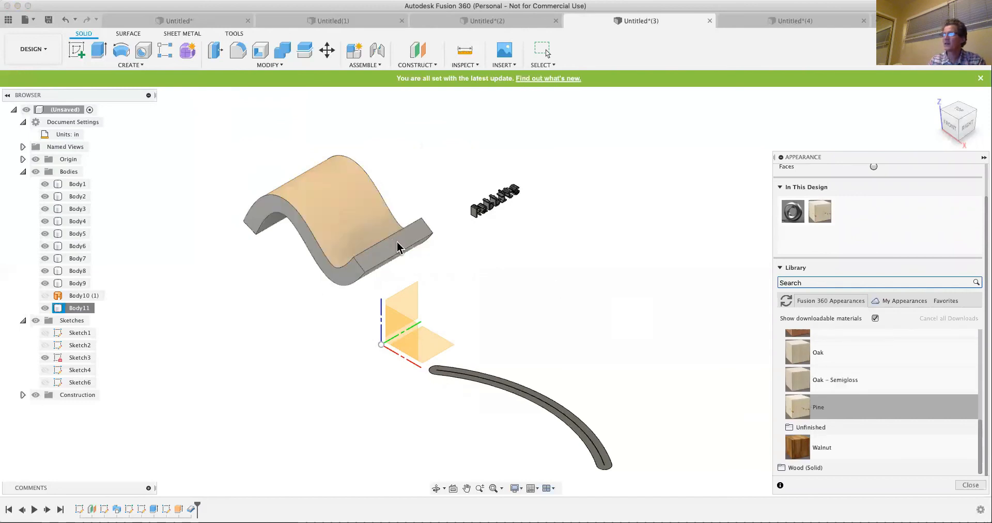
- Apply Pine to the whole wavy body, removing the appearances set on its faces, and look at the My Appearances collection
{"action": "left_click_drag", "start_coordinate": [398, 247], "coordinate": [399, 248]}
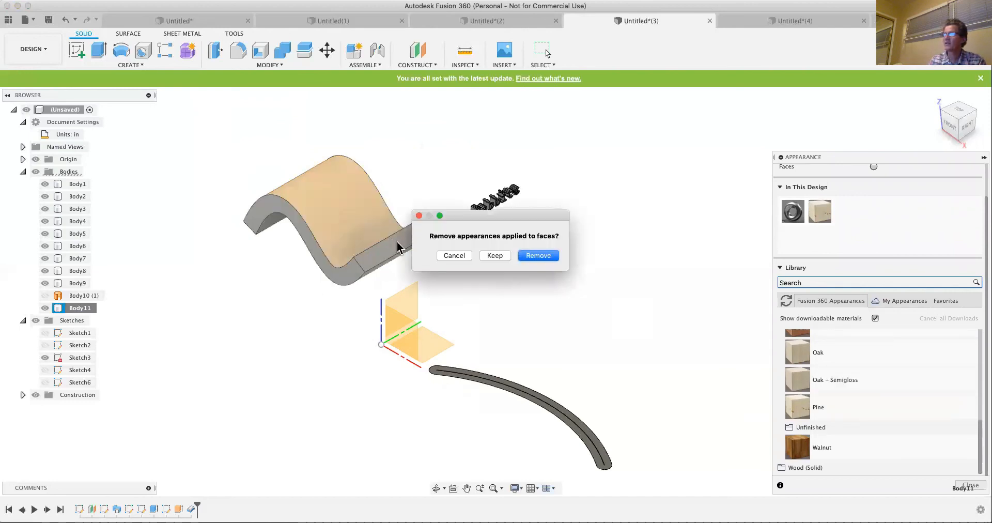
{"action": "left_click", "coordinate": [535, 256]}
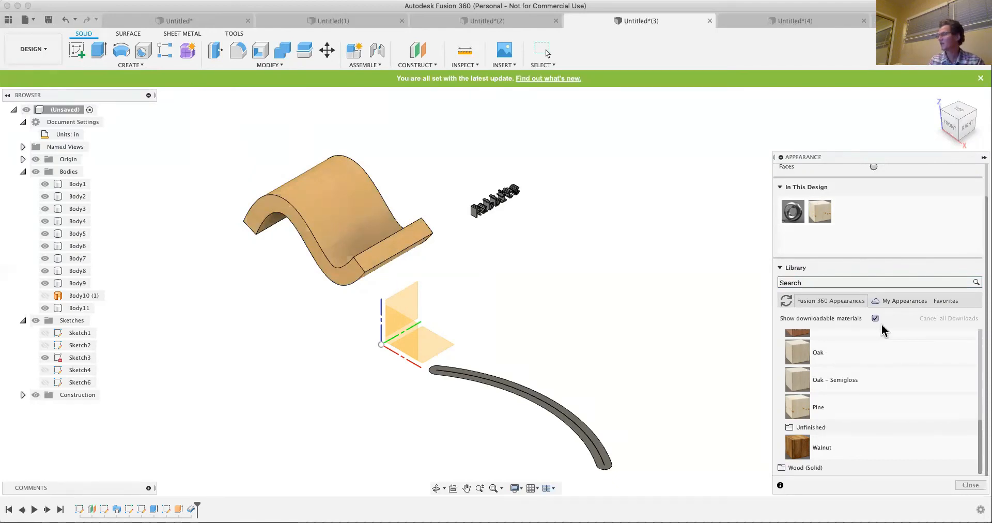
{"action": "left_click", "coordinate": [906, 301]}
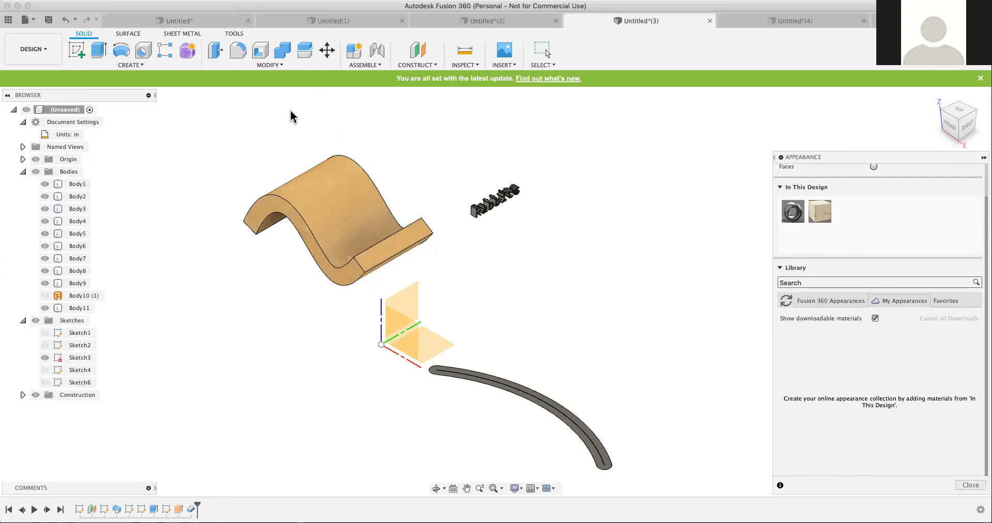
- Show the saved designs of the Random learning project and open the Bookcase2 design
{"action": "left_click", "coordinate": [8, 24]}
{"action": "left_click", "coordinate": [7, 22]}
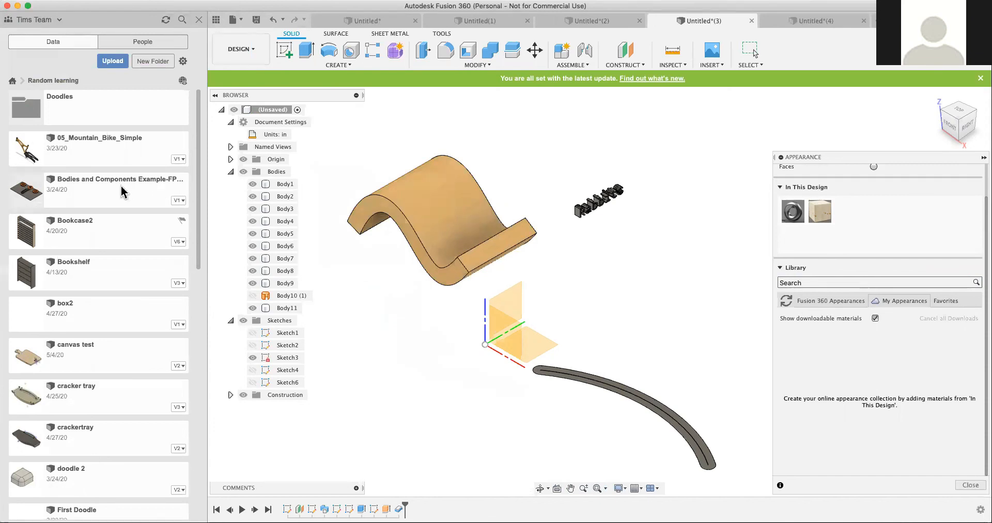
{"action": "left_click", "coordinate": [86, 229]}
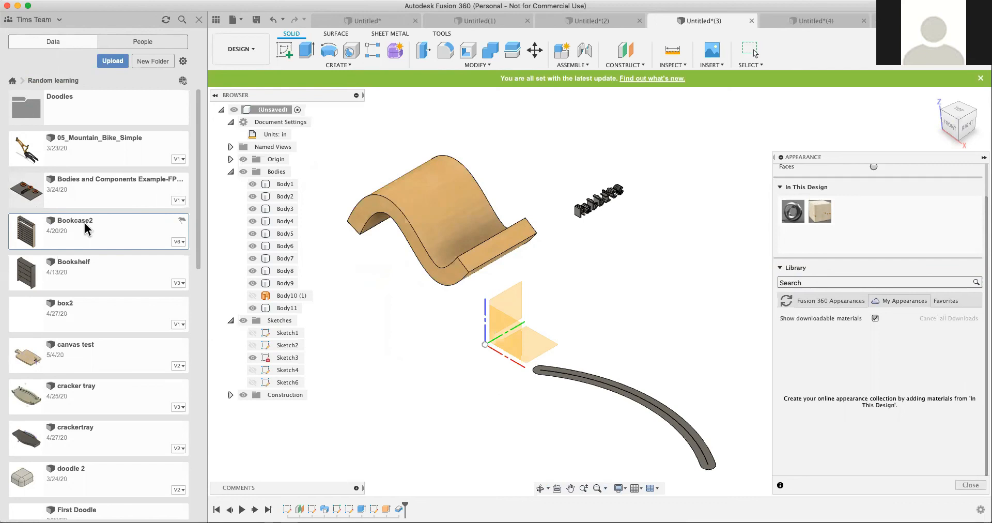
{"action": "double_click", "coordinate": [85, 229]}
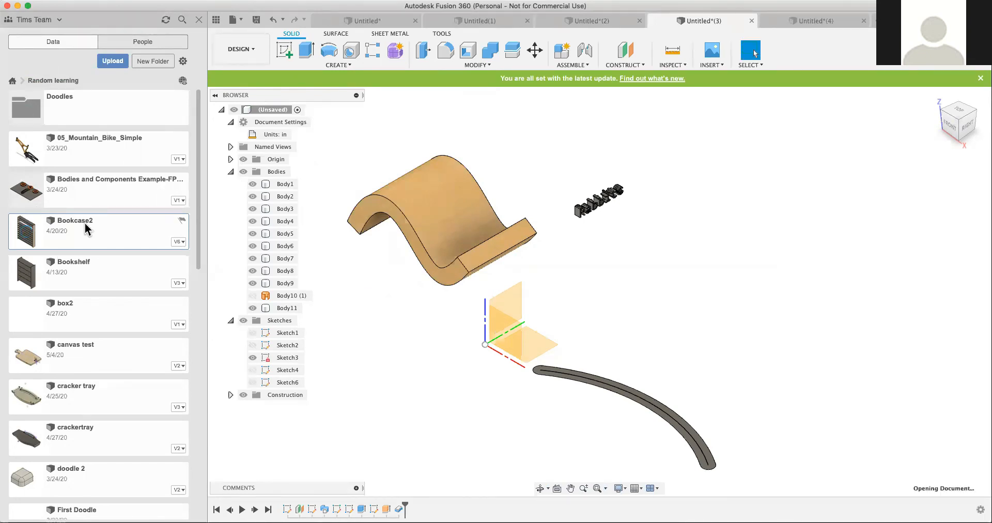